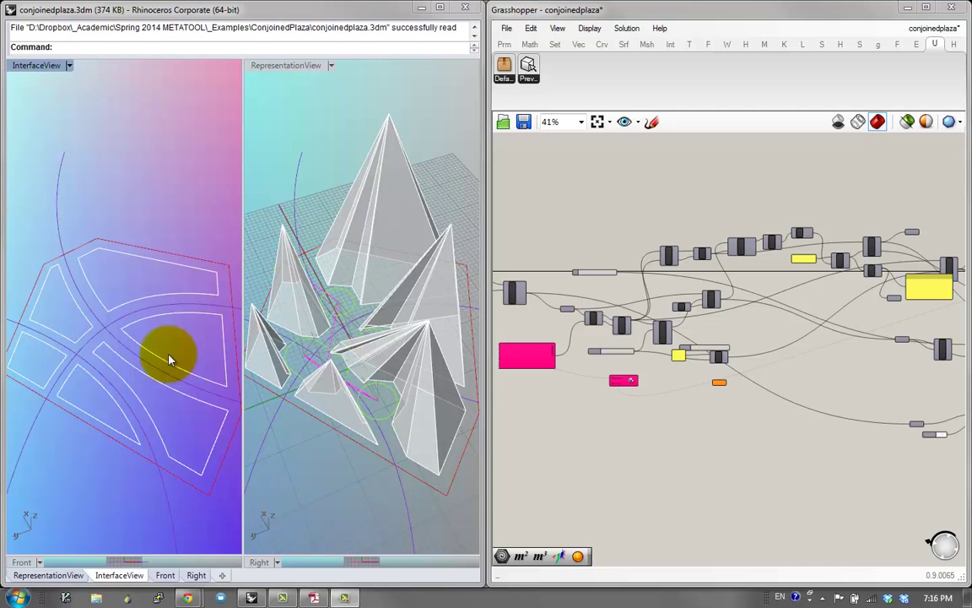
Step: Adjust the genes in the Gene Pool, setting gene 1 to 0.32, gene 3 to 0.01 and gene 0 to 0.77
right_click_drag(144, 395, 141, 305)
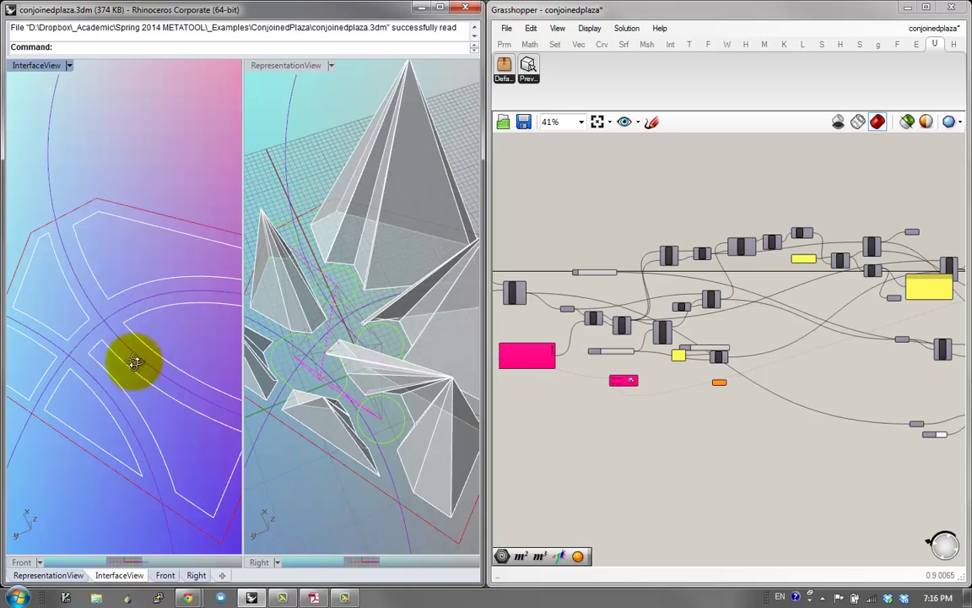
right_click_drag(135, 362, 143, 330)
right_click_drag(561, 353, 607, 384)
scroll(672, 395, "up", 4)
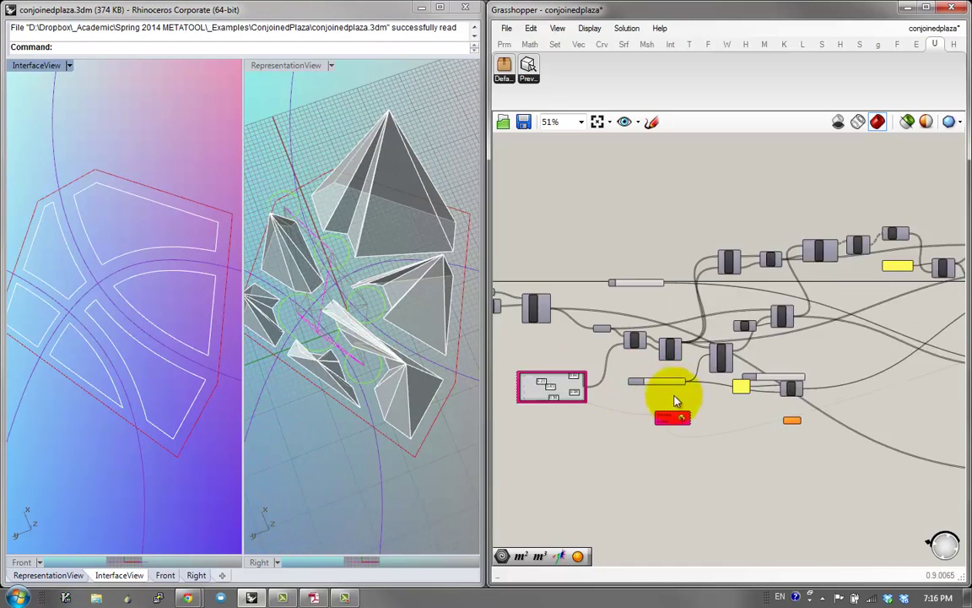
right_click_drag(520, 376, 708, 384)
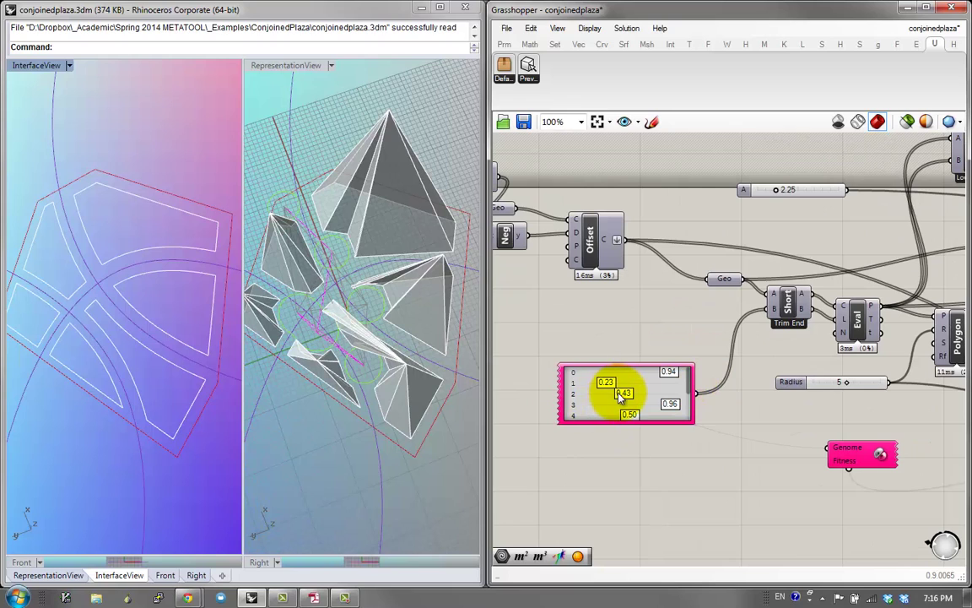
left_click_drag(622, 397, 646, 386)
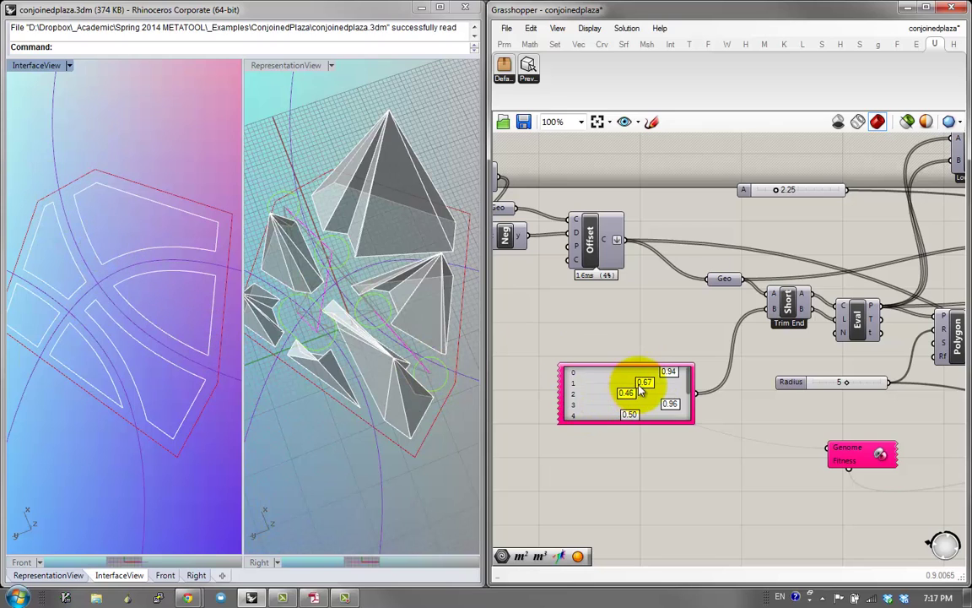
left_click_drag(634, 386, 614, 384)
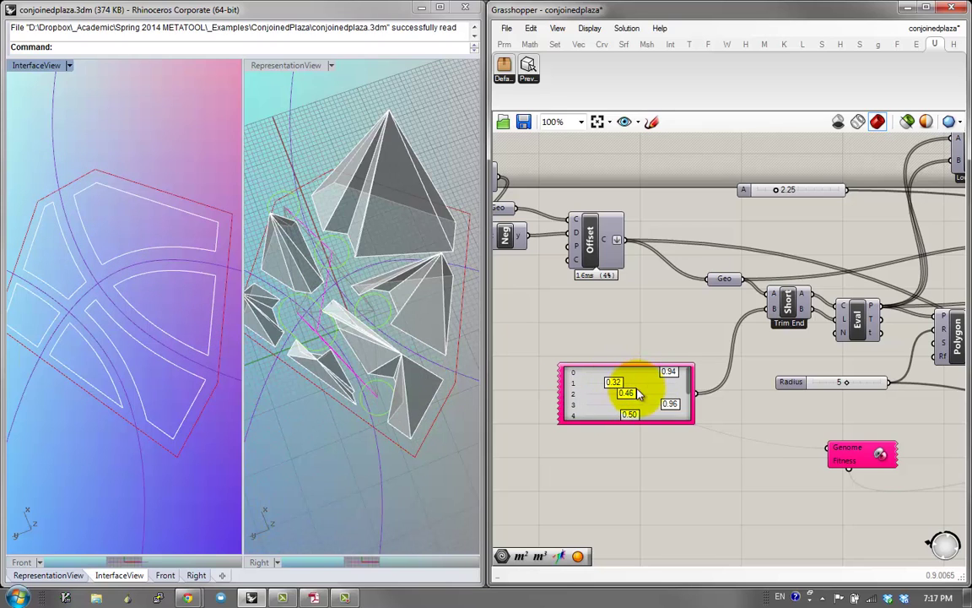
left_click_drag(665, 408, 580, 395)
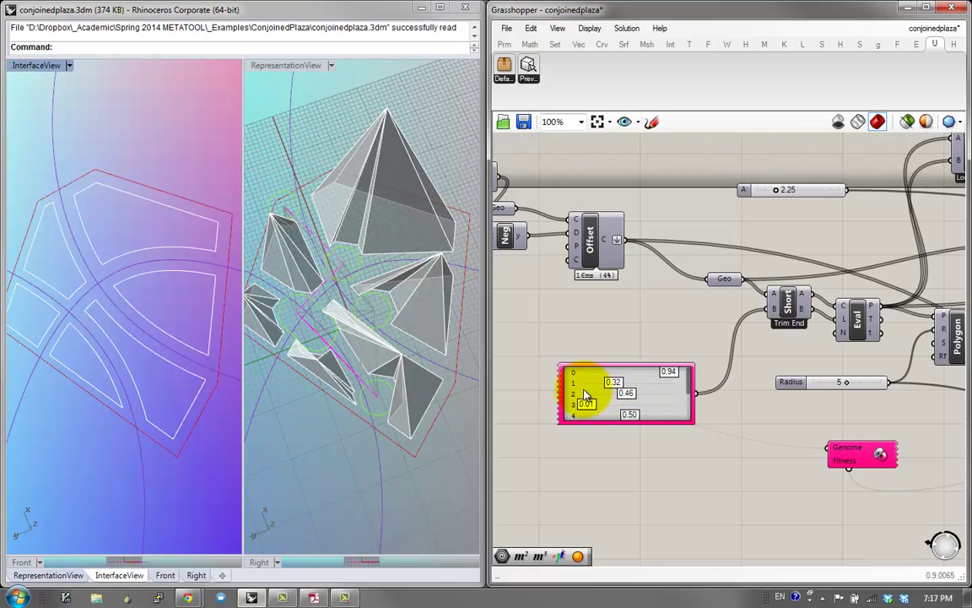
left_click_drag(655, 375, 615, 387)
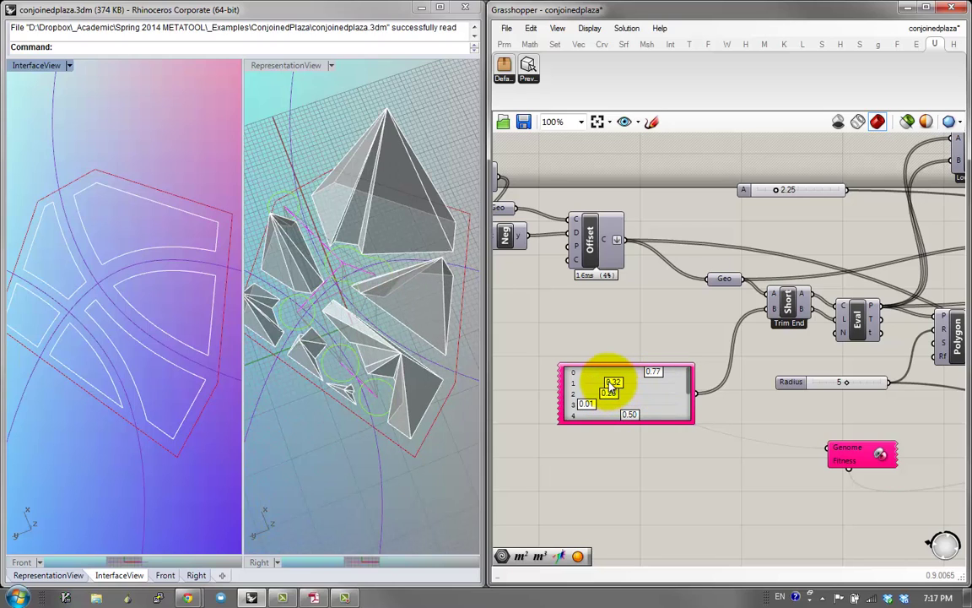
Step: Open the Galapagos editor, run the evolutionary solver on the plaza definition for about 20 generations, and stop it
double_click(850, 452)
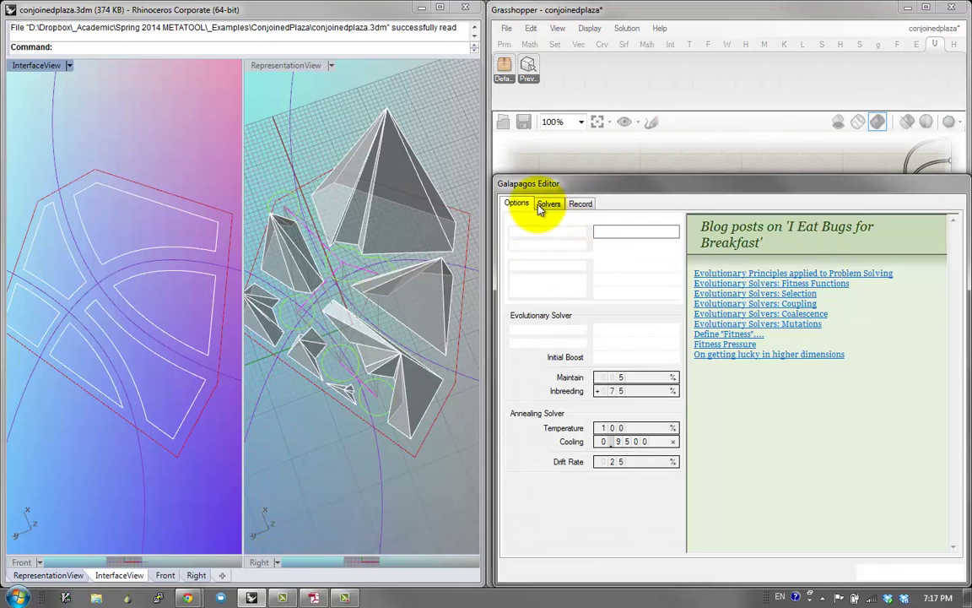
left_click(544, 207)
left_click(565, 225)
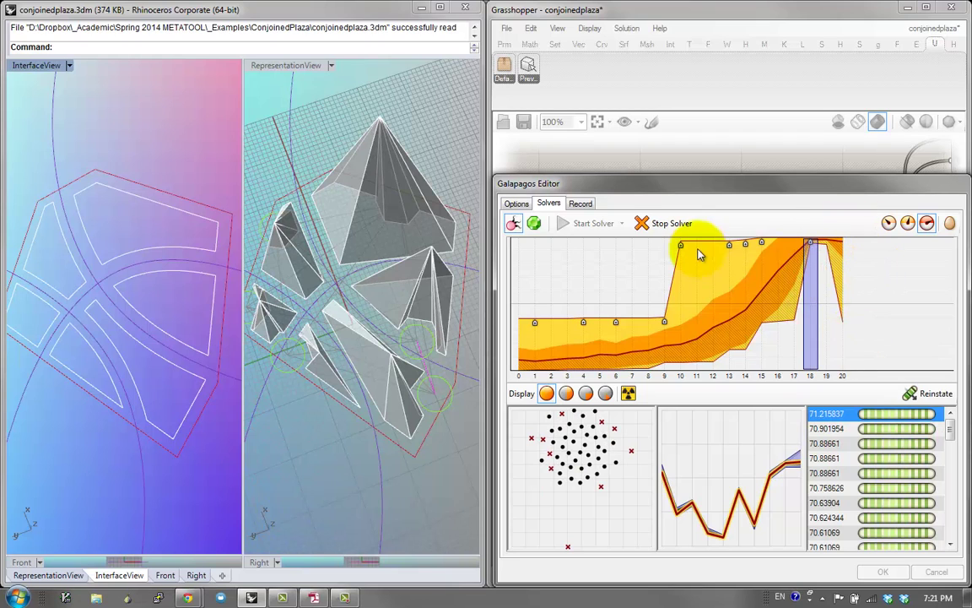
left_click(671, 228)
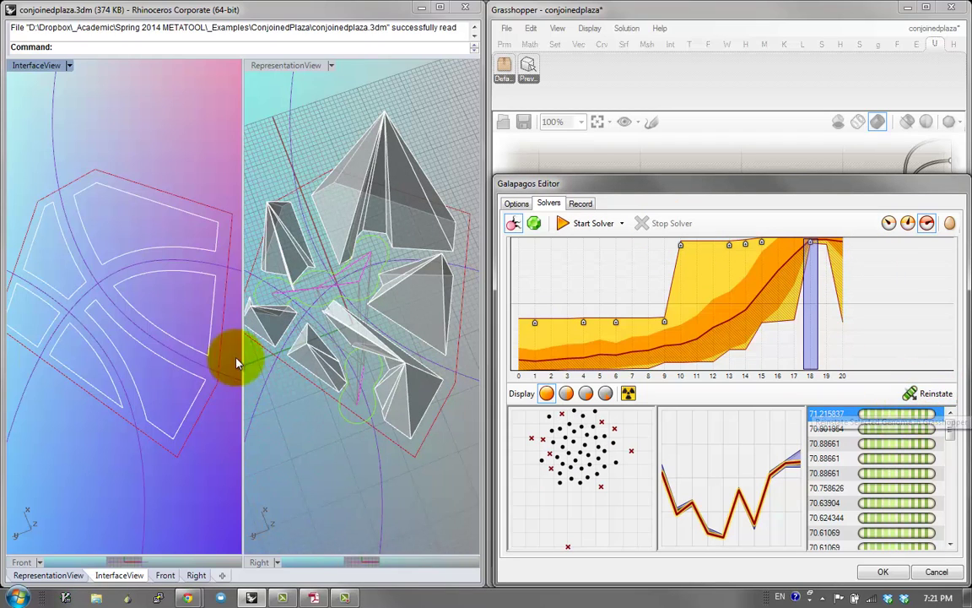
Step: Move the Galapagos editor off the definition and examine the optimized plaza between the pyramids from several angles
left_click(334, 285)
right_click_drag(172, 272, 186, 272)
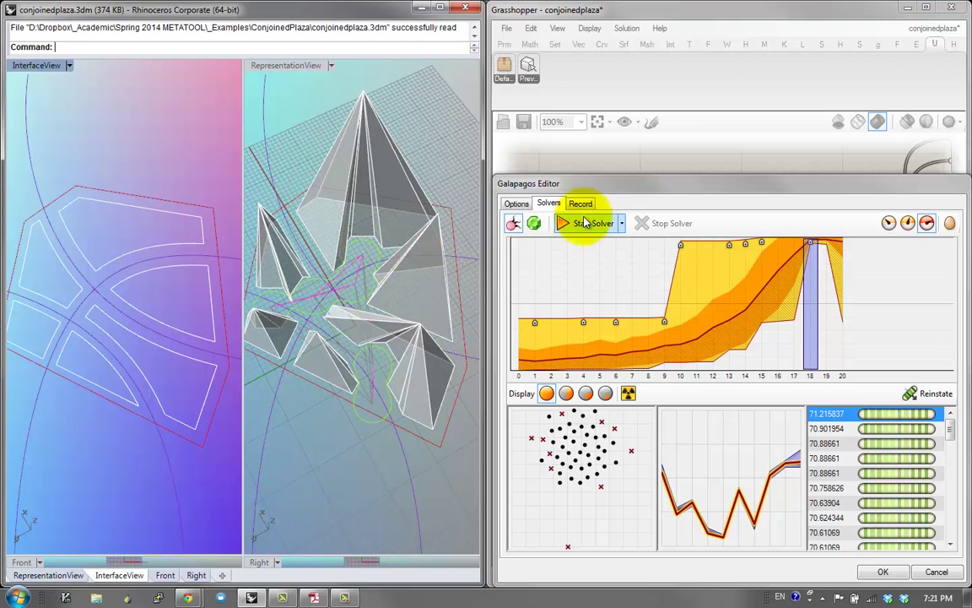
left_click_drag(608, 190, 609, 396)
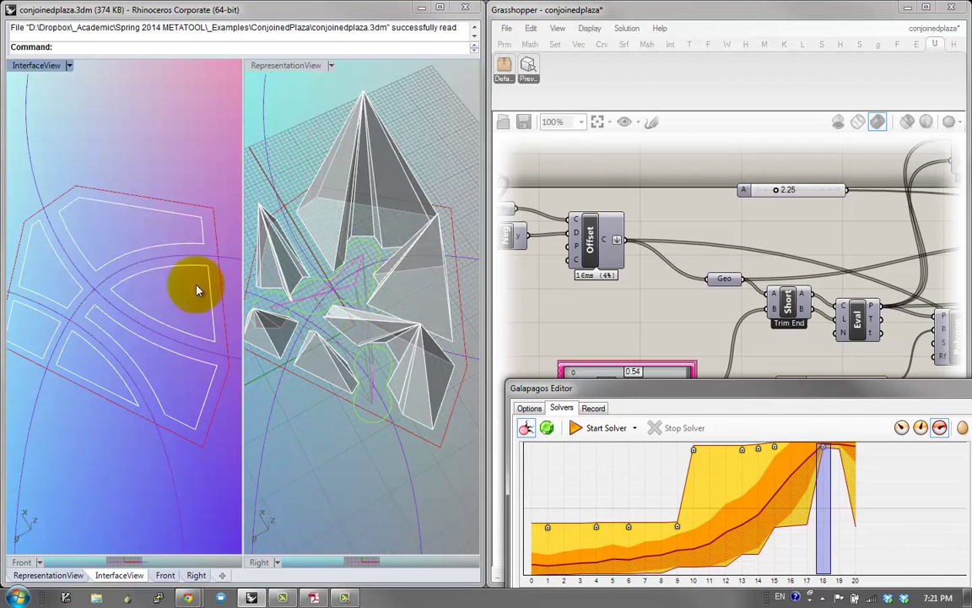
right_click_drag(196, 289, 109, 286)
scroll(109, 286, "up", 2)
Step: Turn off the grid display in the RepresentationView viewport
left_click(280, 163)
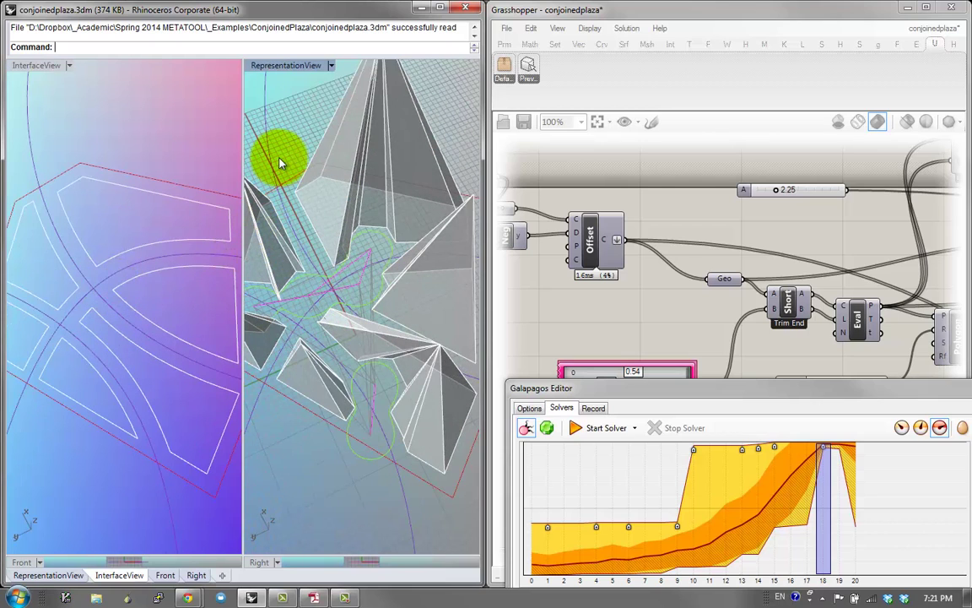
type("out")
key("Return")
type("o")
key("Return")
key("ctrl+h")
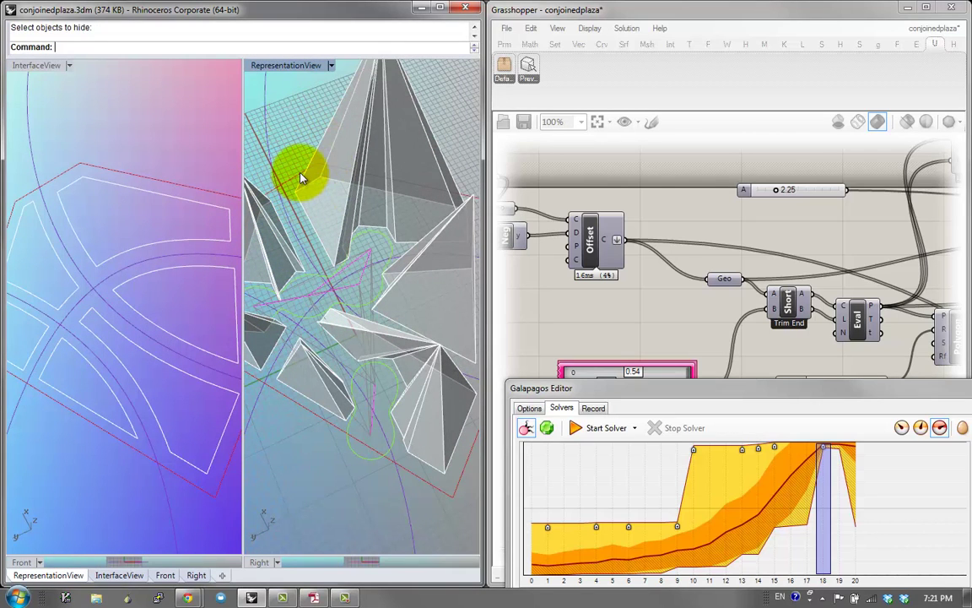
type("Grid")
key("Return")
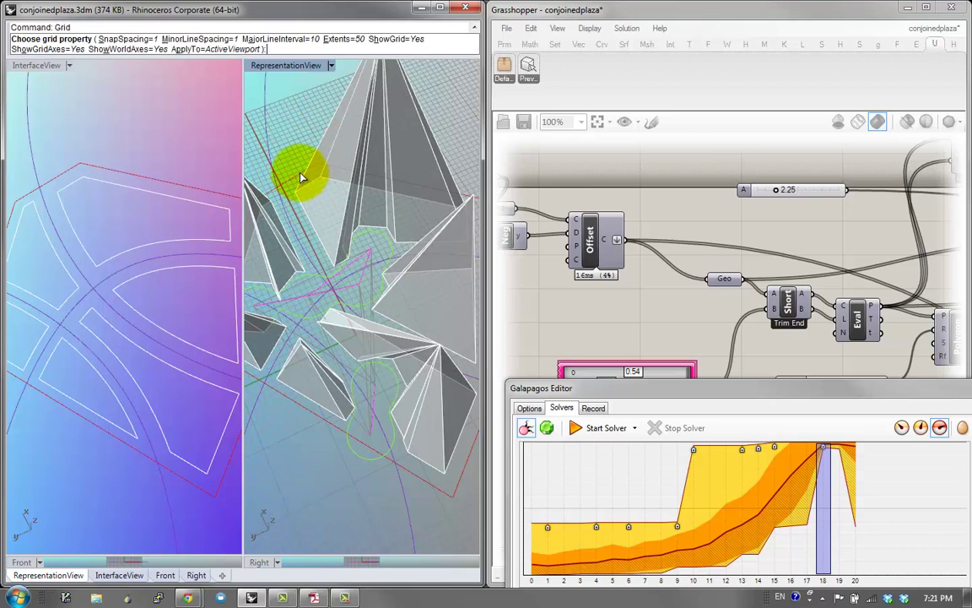
type("o")
key("Return")
key("Return")
key("Return")
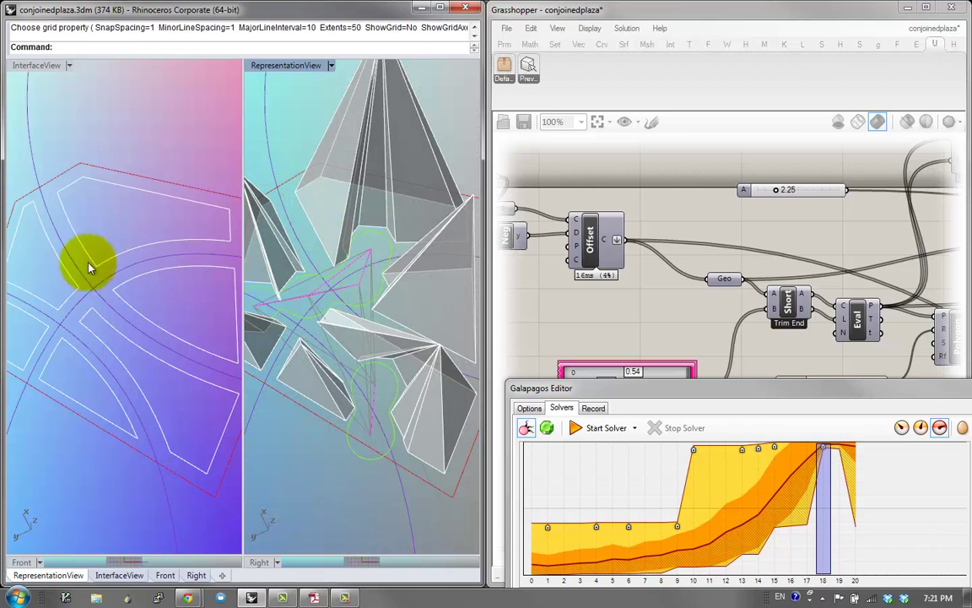
Step: Inspect the plaza outline from several angles and accept the Galapagos result, closing its editor
right_click_drag(91, 265, 333, 247)
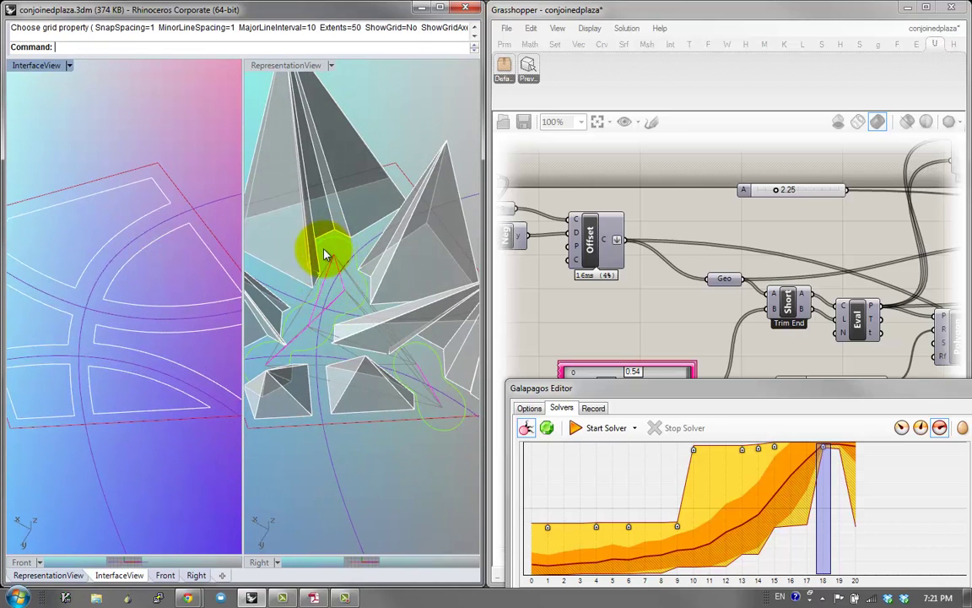
left_click_drag(335, 316, 263, 359)
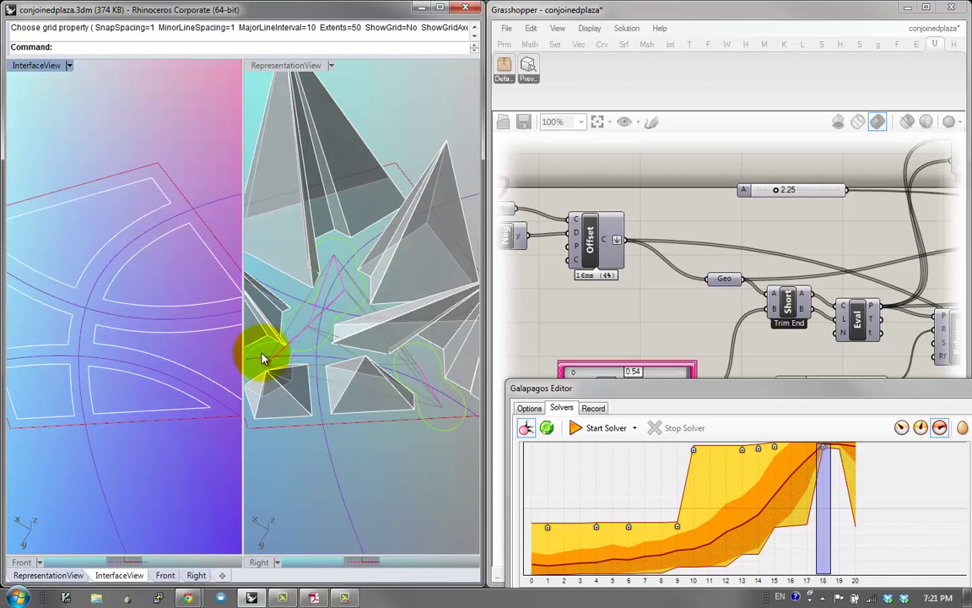
right_click_drag(100, 336, 72, 354)
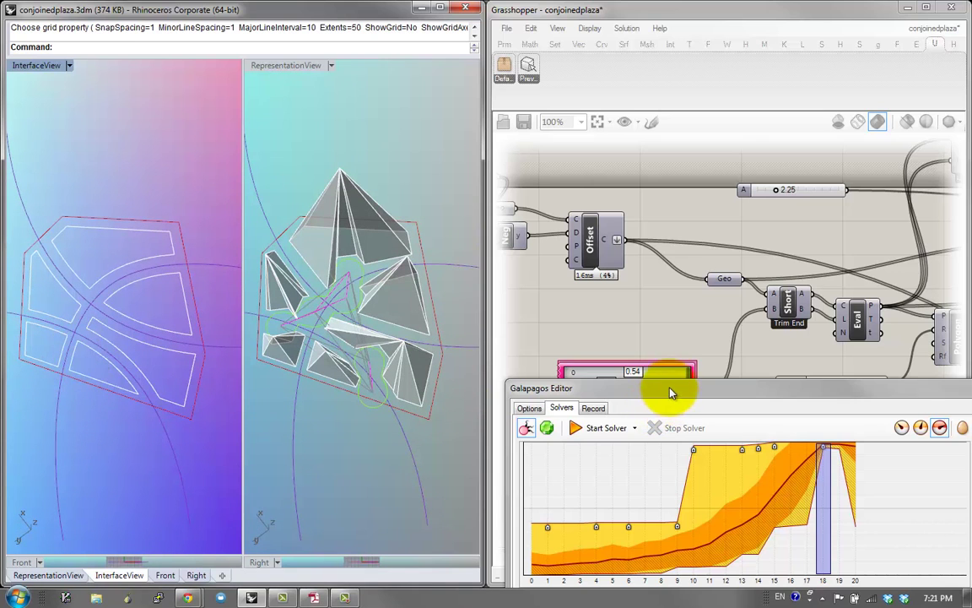
left_click_drag(670, 392, 652, 208)
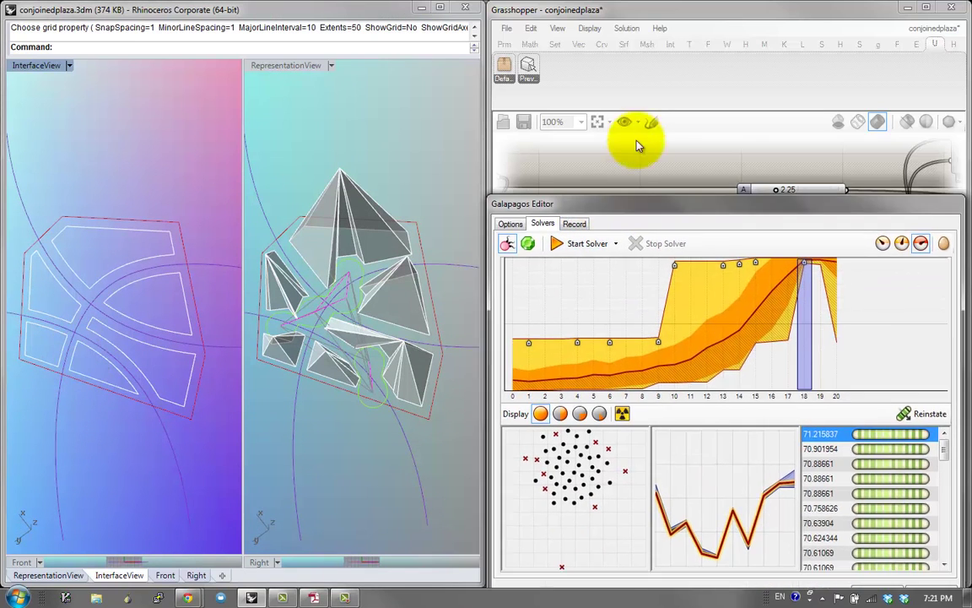
left_click_drag(639, 146, 641, 110)
left_click(878, 500)
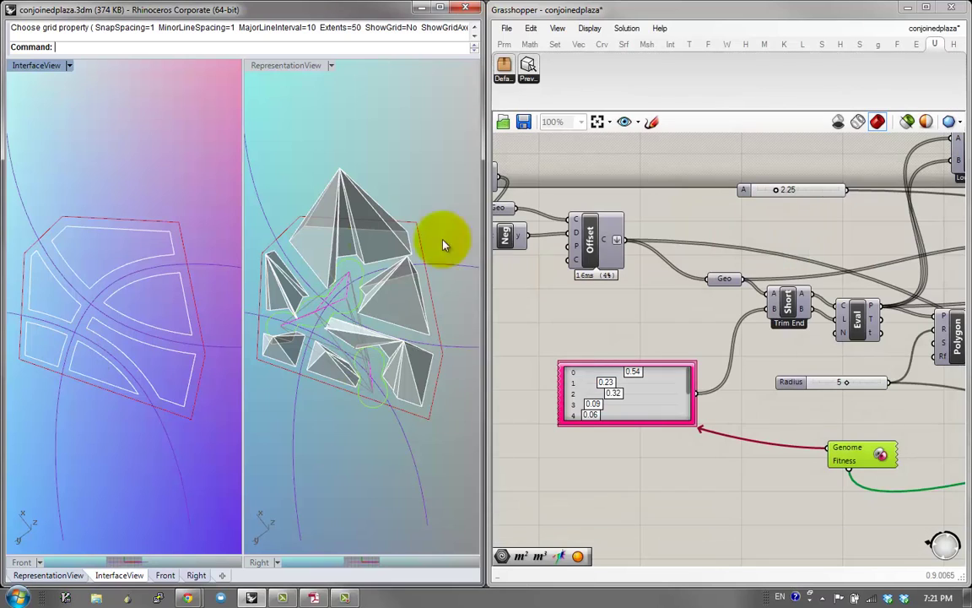
right_click_drag(187, 378, 195, 358)
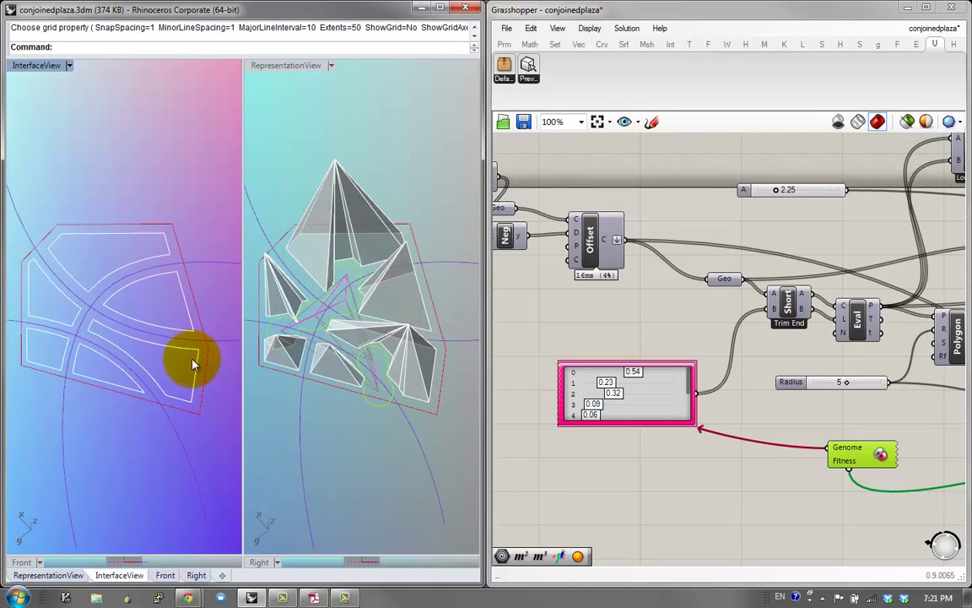
left_click(497, 340)
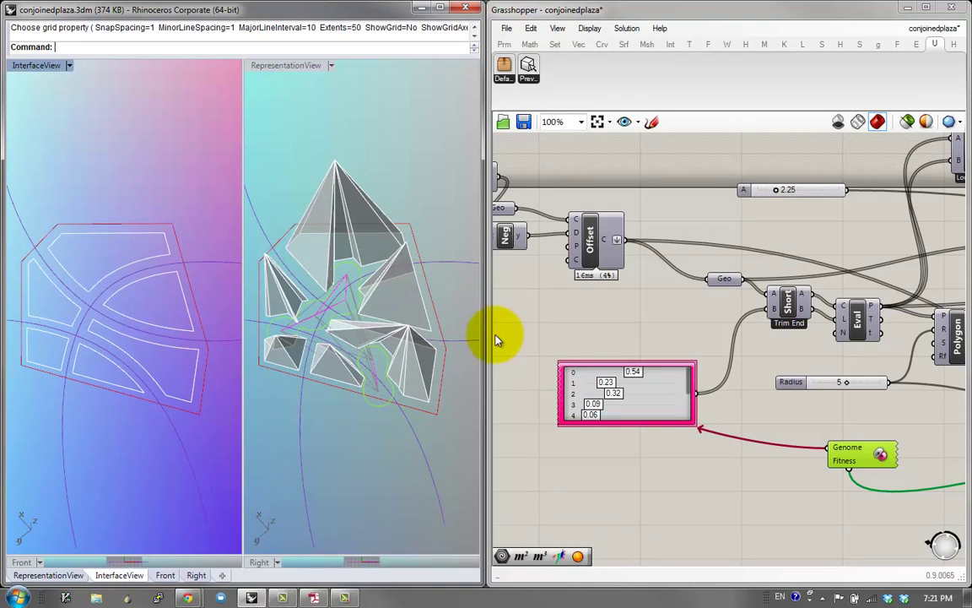
Step: Copy the camera-sync group with its toggle, viewport name panels and timer into a new Grasshopper document
left_click(507, 30)
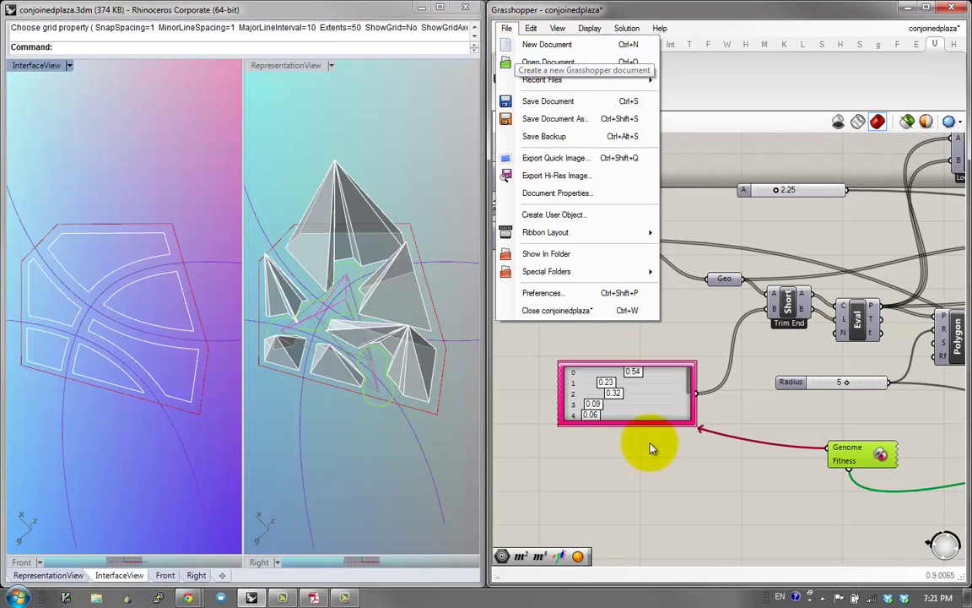
left_click(582, 362)
scroll(569, 347, "down", 6)
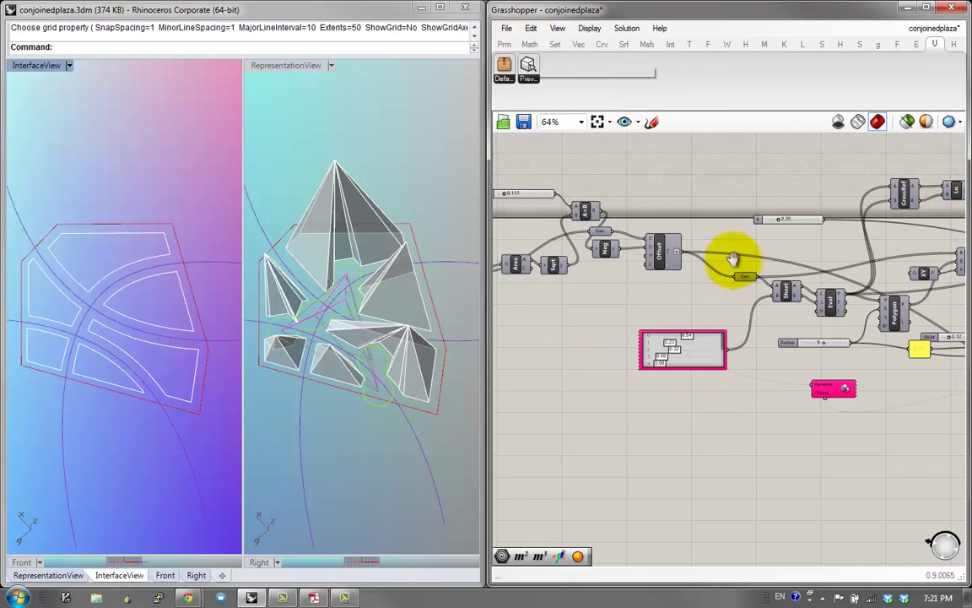
scroll(723, 262, "down", 3)
scroll(608, 282, "up", 3)
left_click_drag(608, 296, 535, 244)
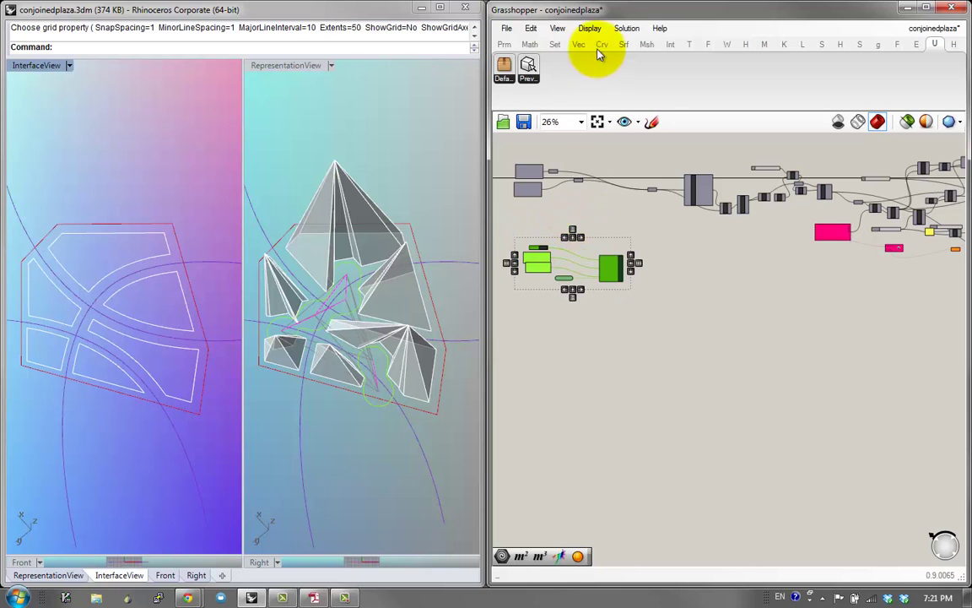
left_click(507, 29)
left_click(517, 46)
key("ctrl+v")
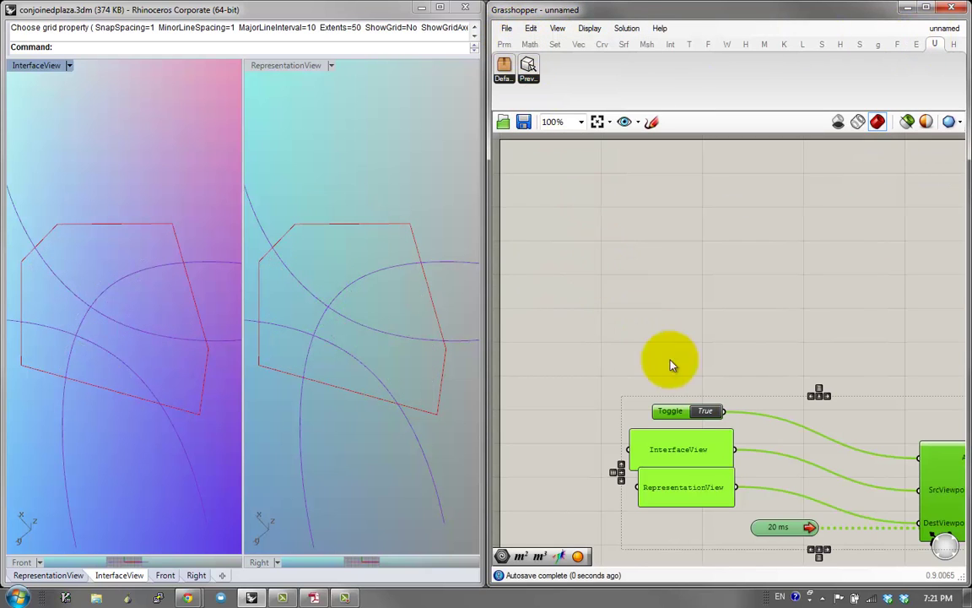
left_click(644, 264)
Step: Check that the RepresentationView camera follows InterfaceView as the site curves are orbited
right_click_drag(644, 264, 606, 233)
mouse_move(176, 278)
right_mouse_down()
mouse_move(145, 274)
mouse_move(165, 279)
right_mouse_up()
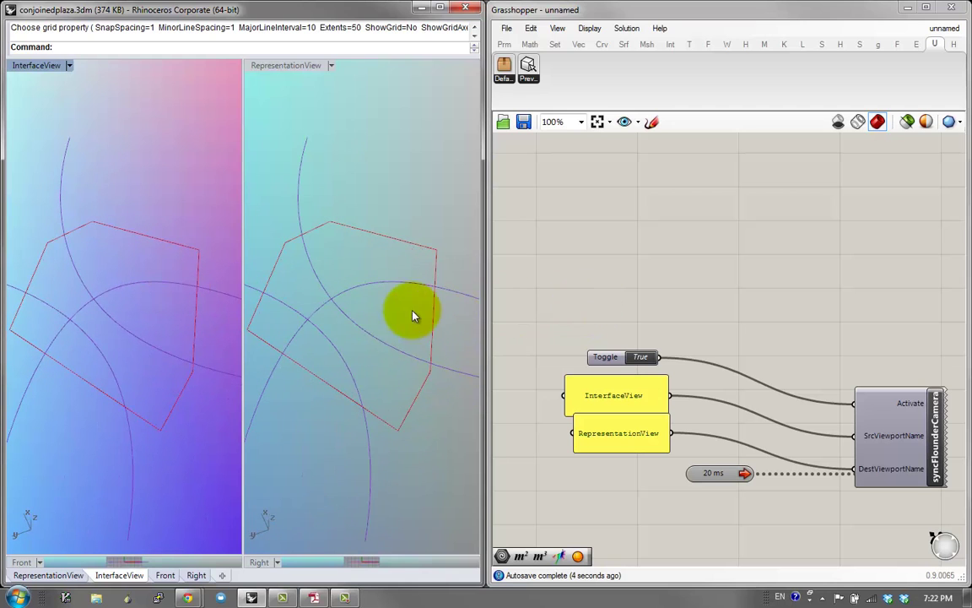
right_click_drag(37, 186, 120, 180)
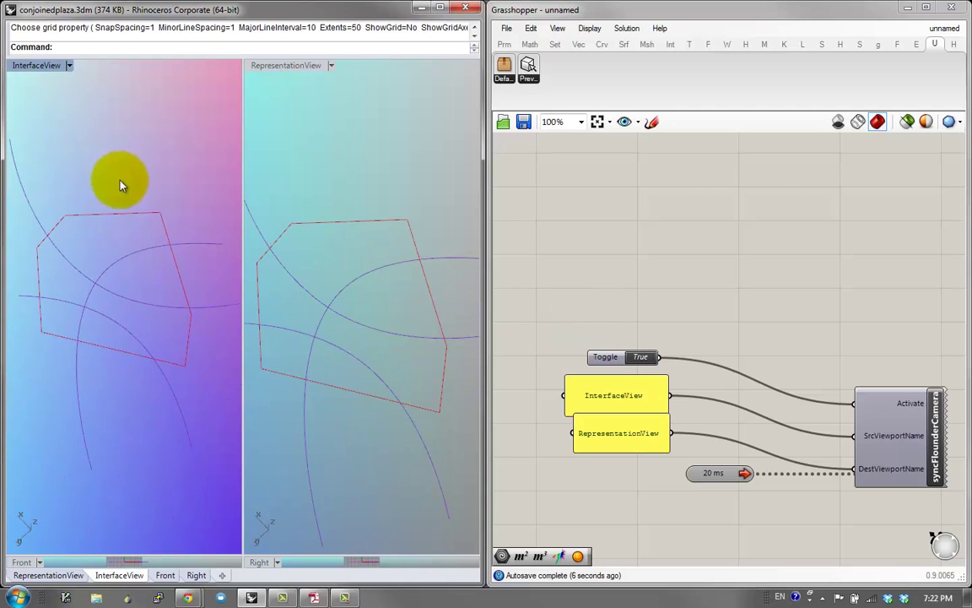
Step: Show the Rhino layer list and place two Geometry Pipeline components, one below the other, above the camera-sync group
type("Layer")
key("Return")
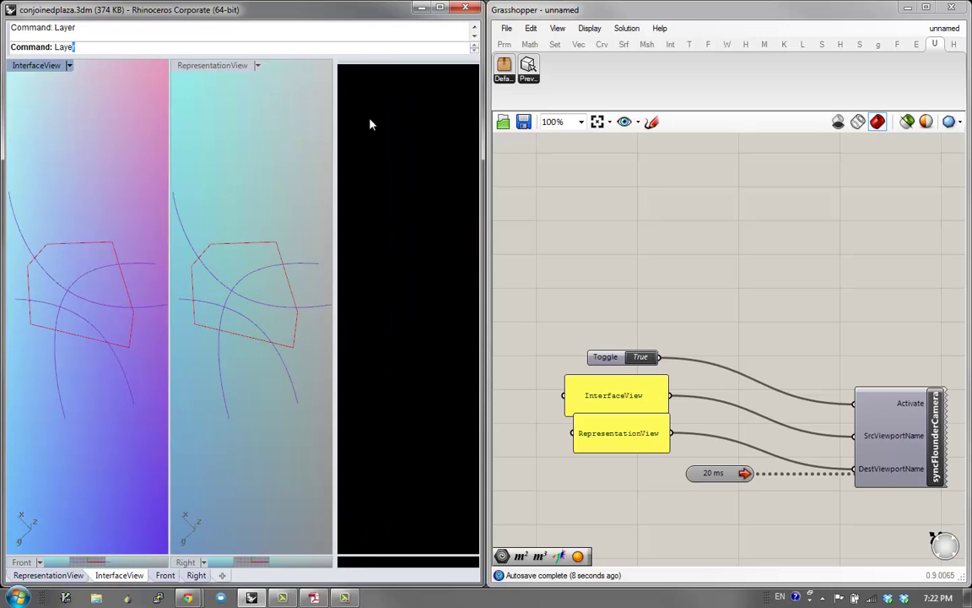
double_click(566, 207)
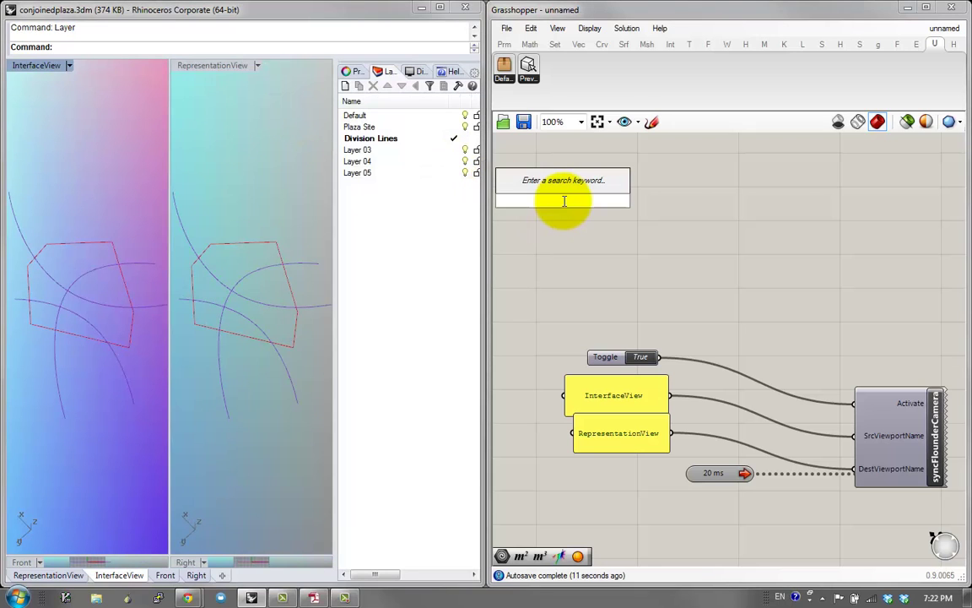
type("pipe")
left_click(551, 149)
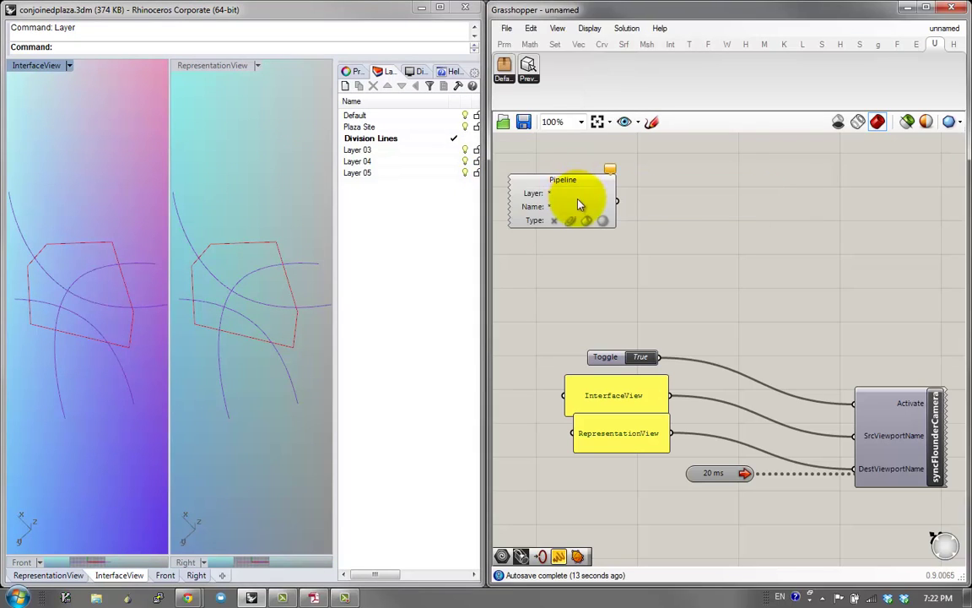
left_click_drag(614, 190, 609, 241)
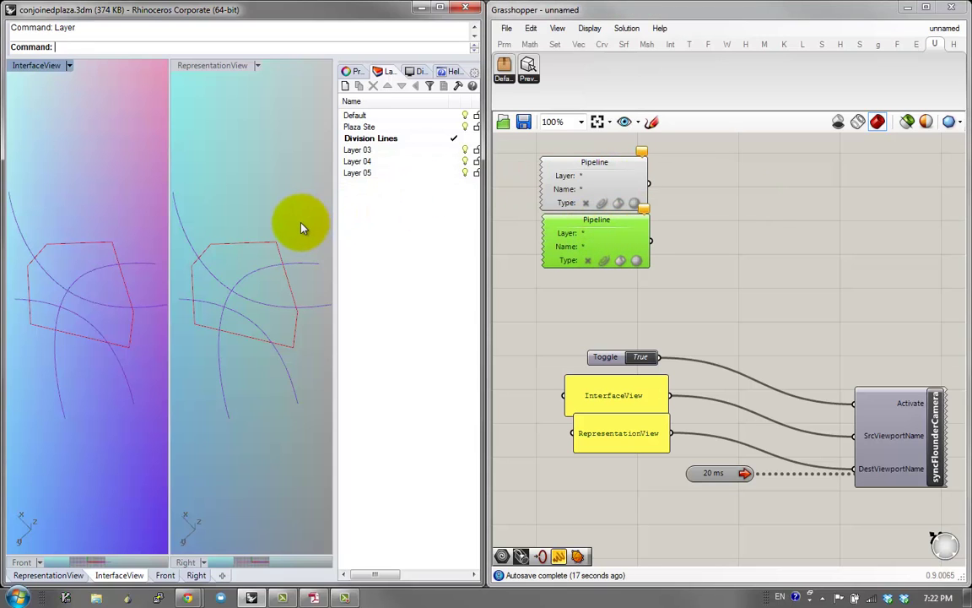
Step: Set the layer filter of the upper Geometry Pipeline to Plaza Site
left_click(581, 181)
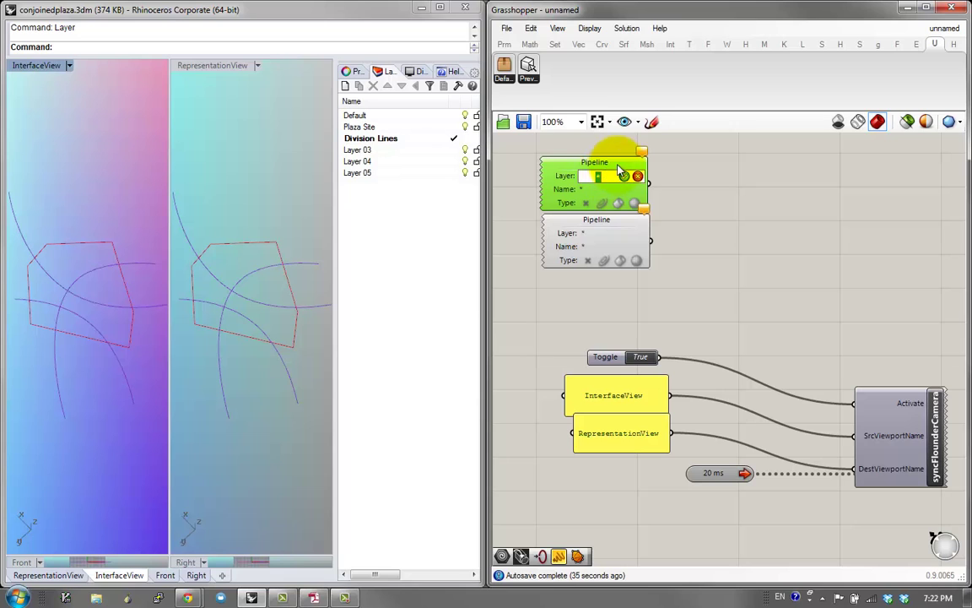
scroll(545, 182, "up", 1)
right_click_drag(699, 245, 759, 312)
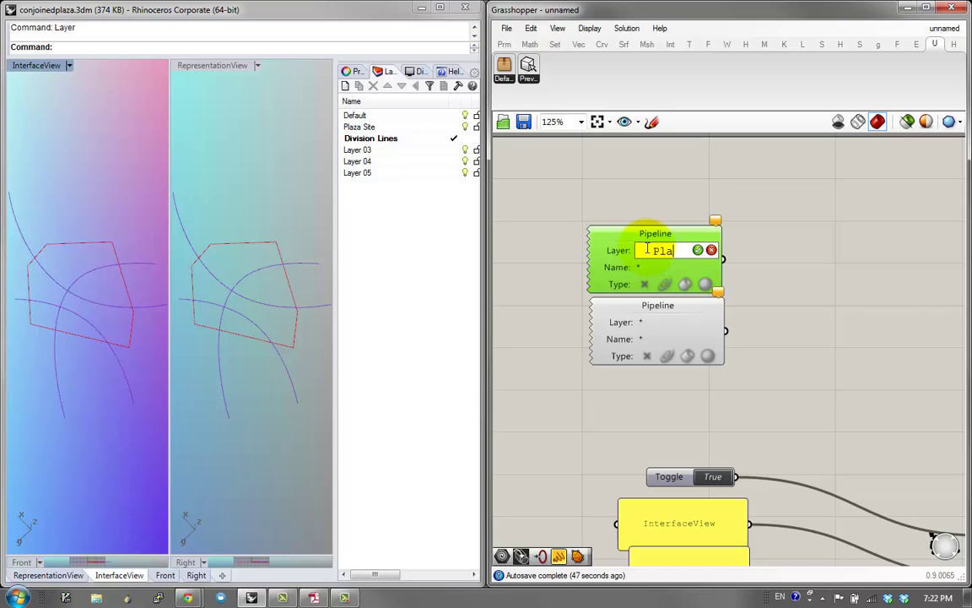
key("Return")
Step: Set the layer filter of the lower Geometry Pipeline to Division Lines
left_click(658, 319)
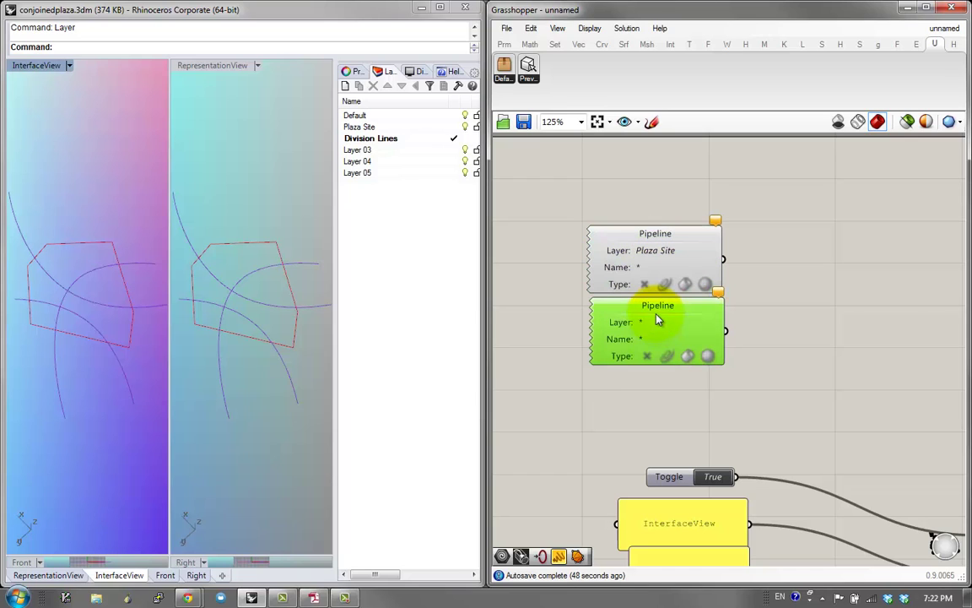
left_click(669, 319)
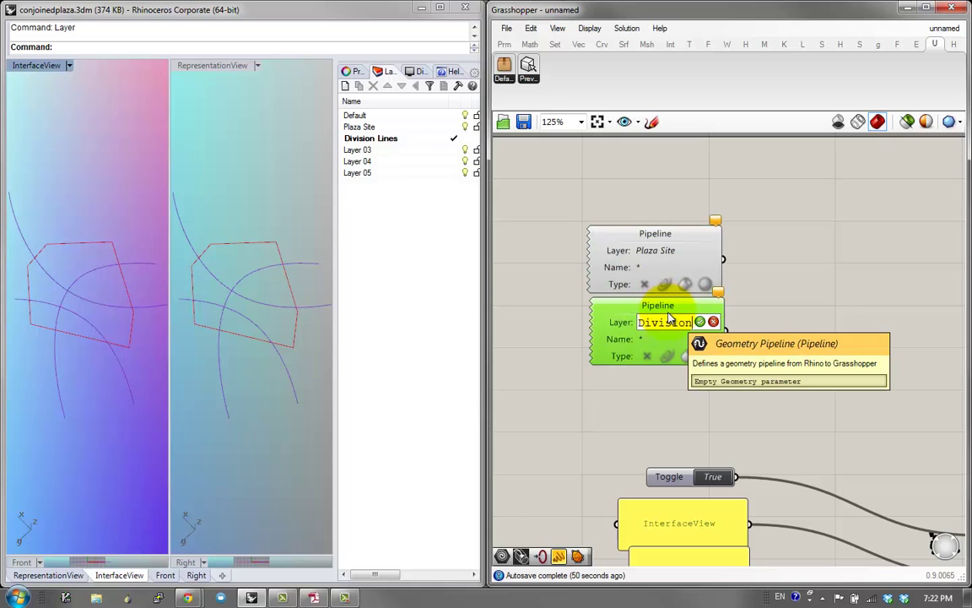
type("Division Lines")
key("Return")
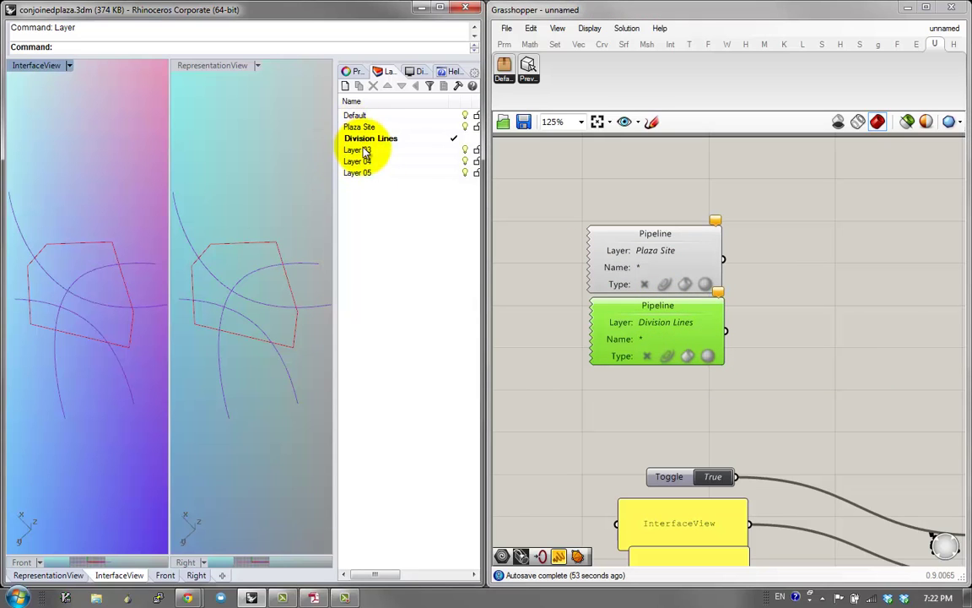
Step: Enable the curve type filter on both the Plaza Site and Division Lines pipelines
left_click(80, 246)
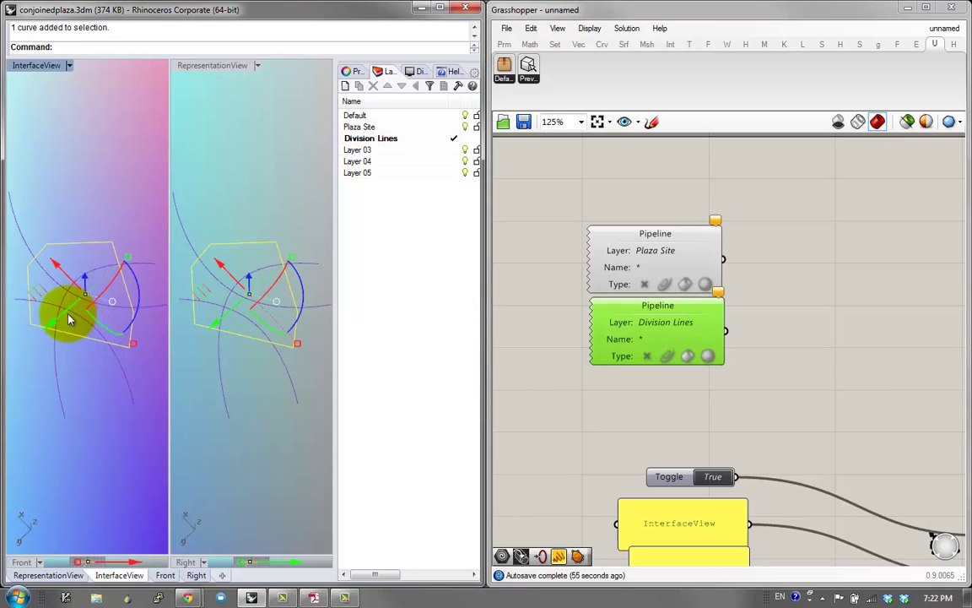
left_click(69, 316)
left_click(664, 283)
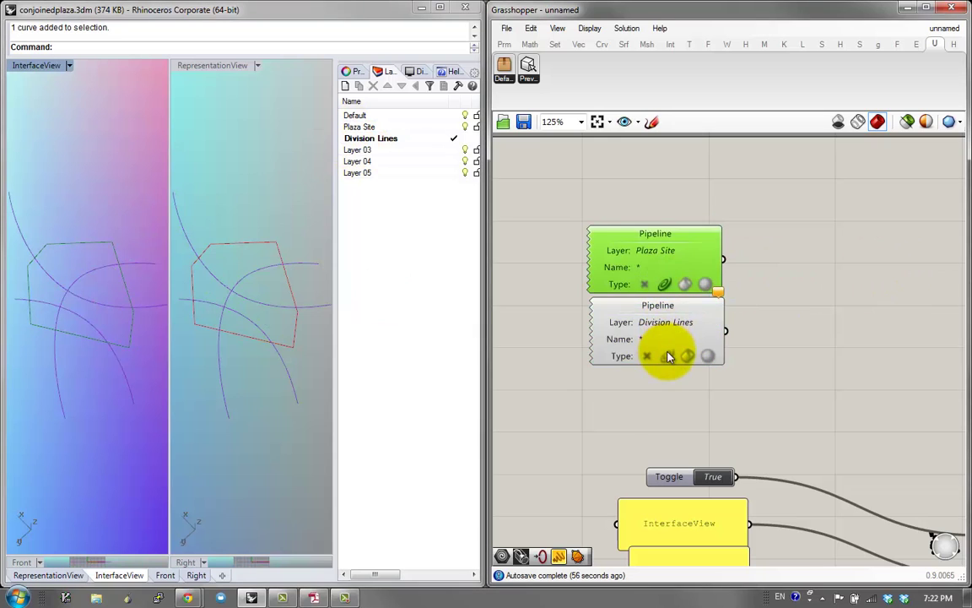
left_click(667, 355)
left_click(852, 249)
Step: Add a Geometry parameter fed by the Plaza Site pipeline and a copy of it fed by the Division Lines pipeline
double_click(855, 245)
type("ge")
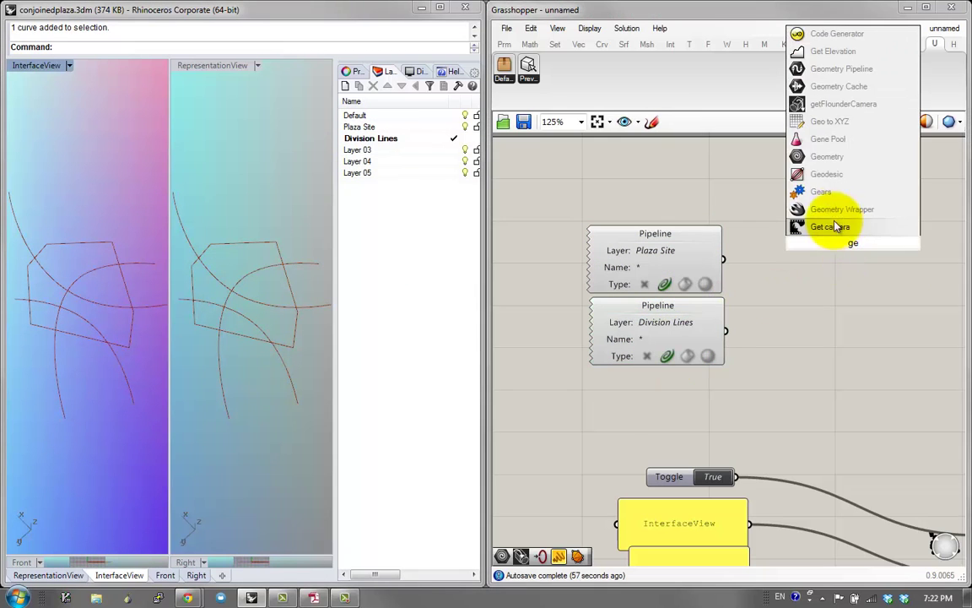
left_click(824, 158)
left_click_drag(847, 241, 805, 252)
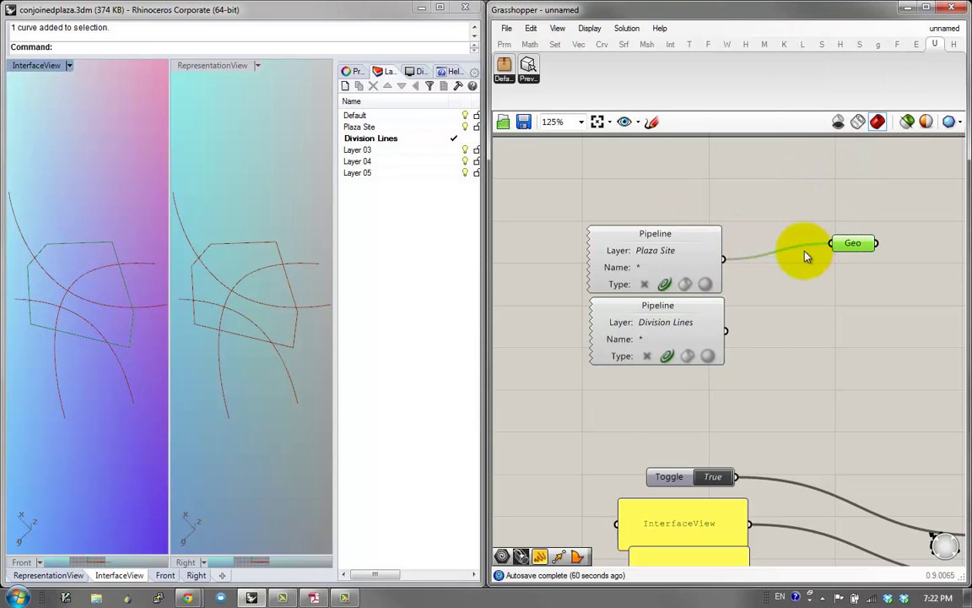
key("ctrl+c")
key("ctrl+v")
left_click_drag(726, 332, 800, 347)
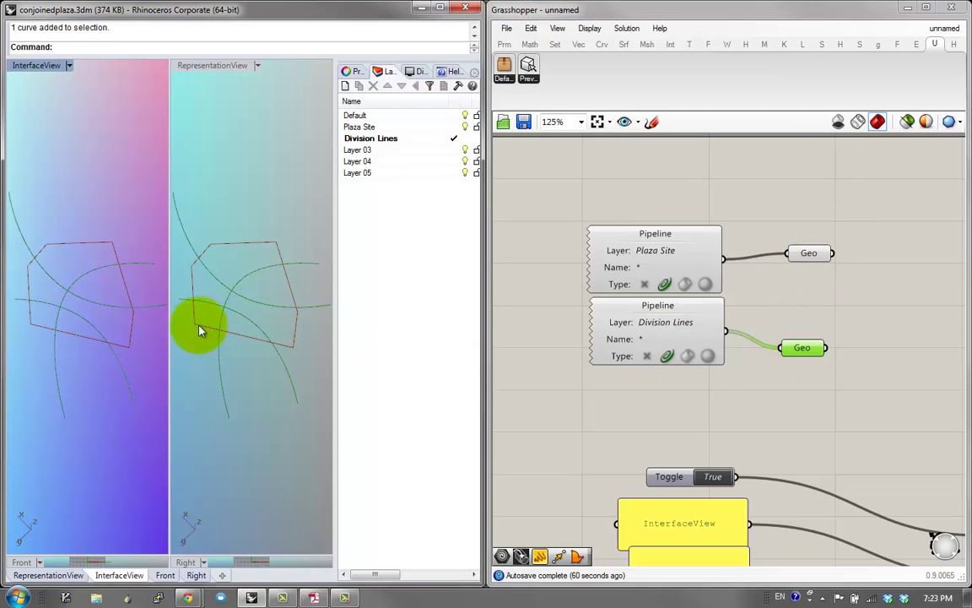
Step: Maximize the InterfaceView viewport in Rhino and orbit it to show all the site and division curves
right_click_drag(66, 278, 66, 309)
scroll(66, 311, "up", 2)
scroll(66, 309, "down", 2)
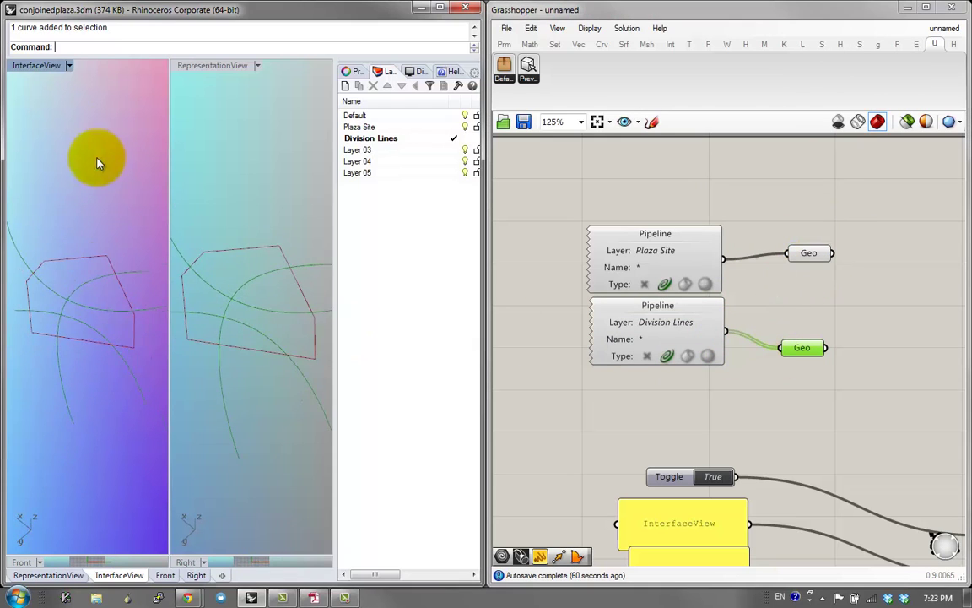
double_click(202, 68)
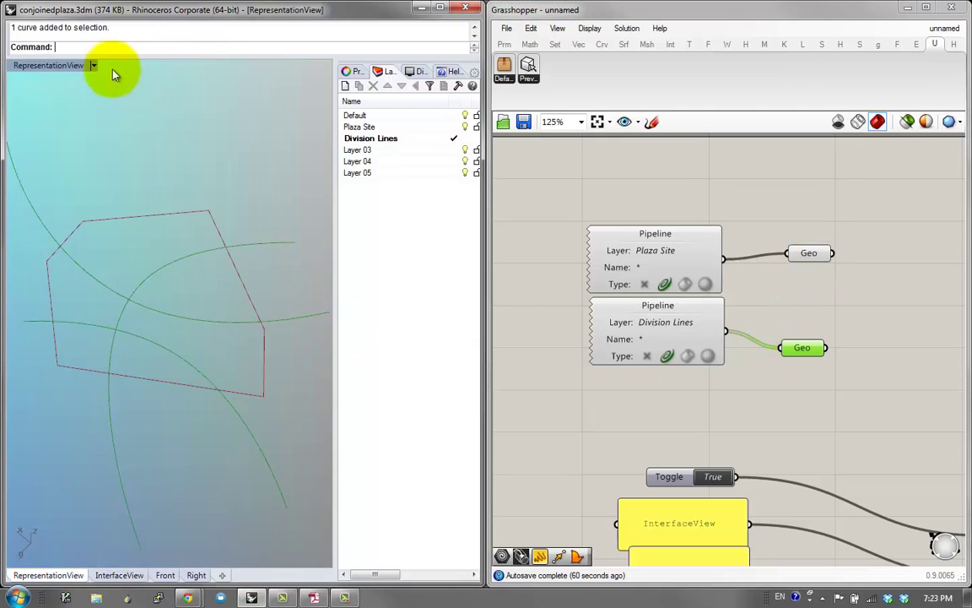
double_click(61, 74)
double_click(29, 65)
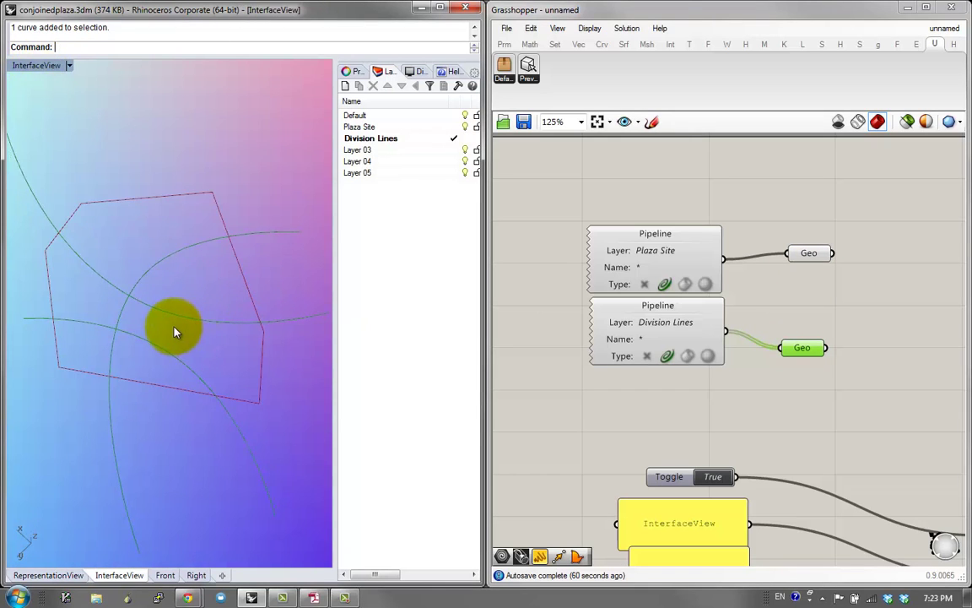
right_click_drag(175, 332, 135, 270)
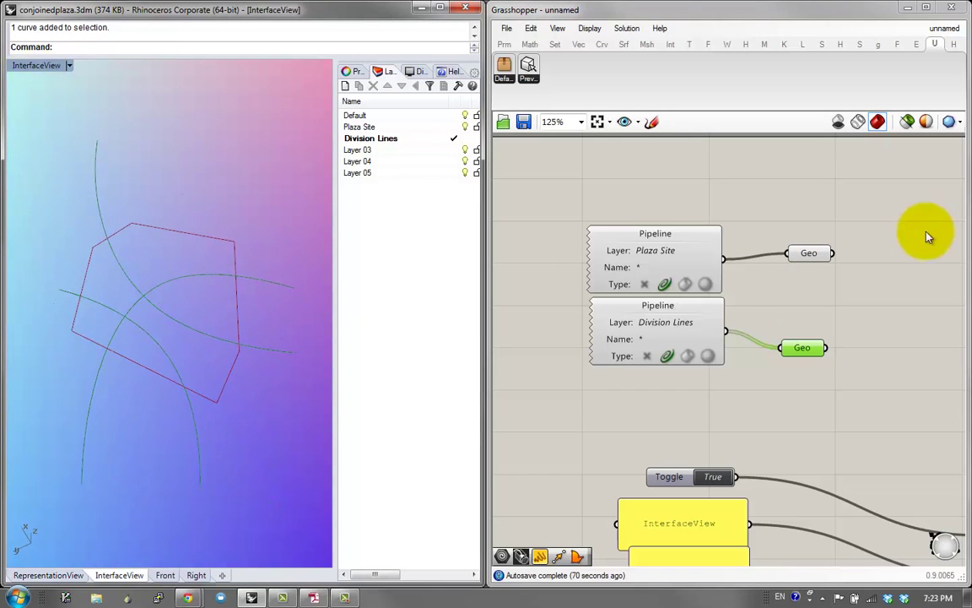
Step: Add a Surface Split component beside the Geometry parameters and feed the Plaza Site geometry into its surface input
left_click(923, 233)
right_click_drag(923, 233, 794, 258)
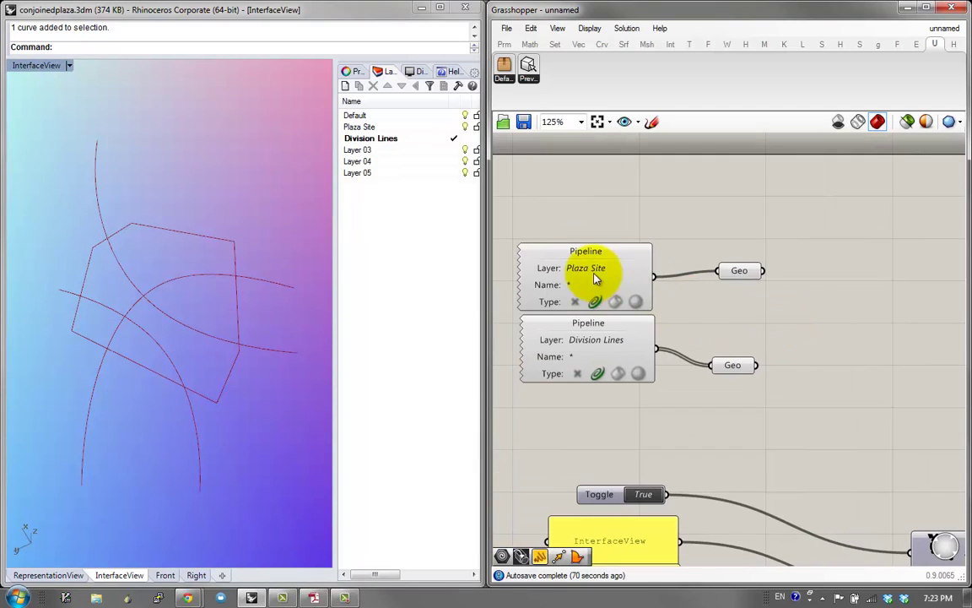
left_click_drag(595, 278, 597, 270)
double_click(800, 246)
type("s")
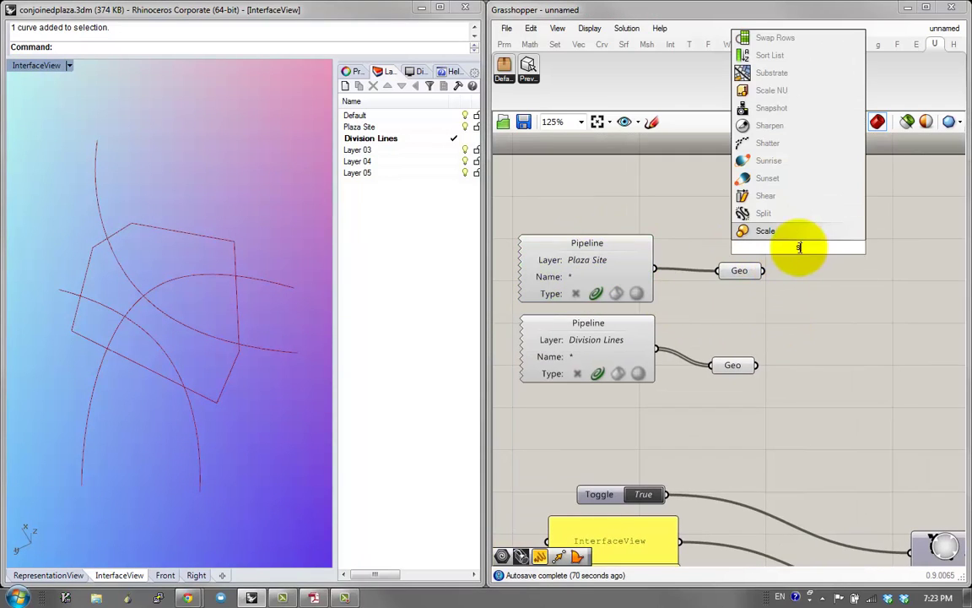
type("urf")
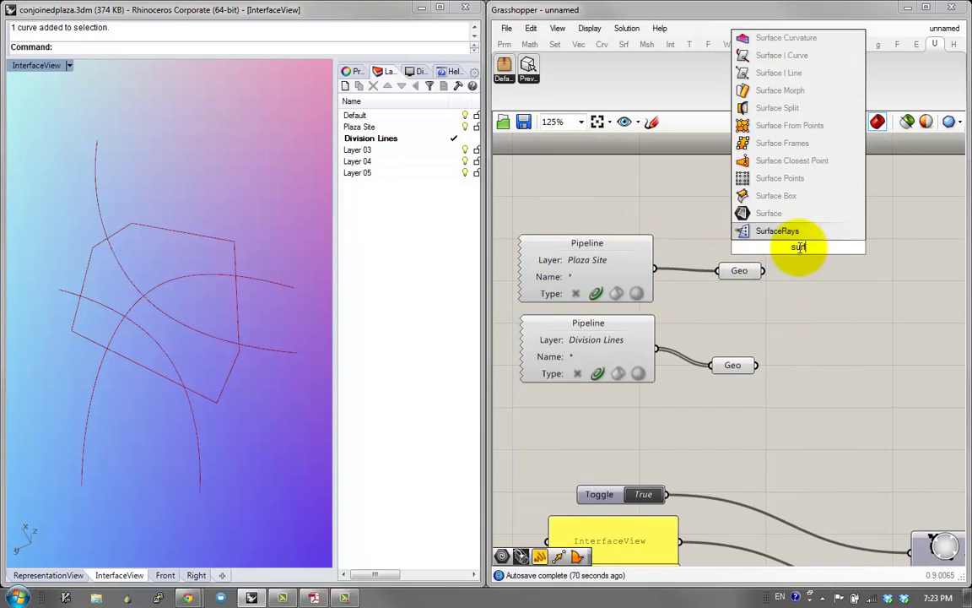
left_click(798, 197)
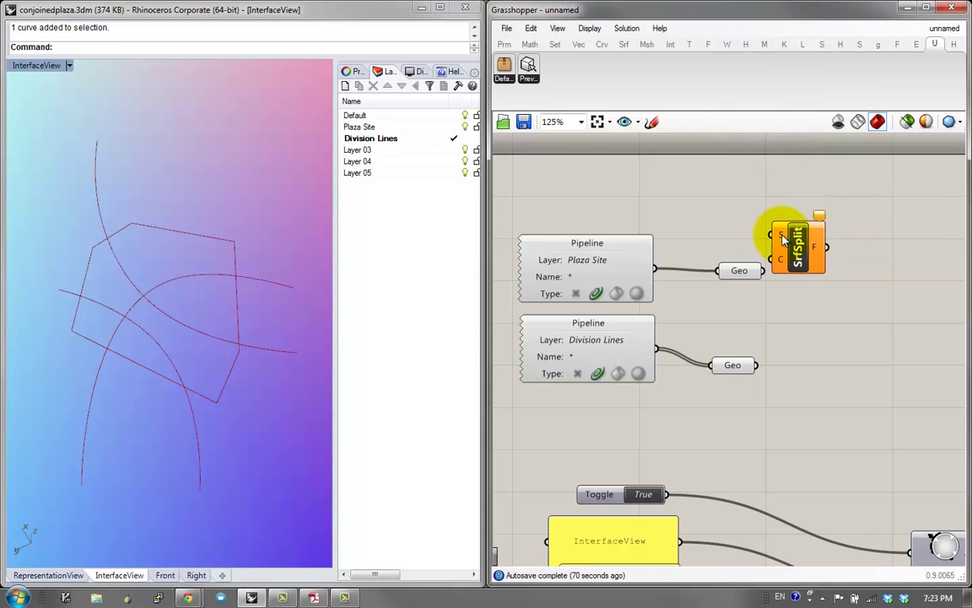
left_click_drag(771, 235, 863, 288)
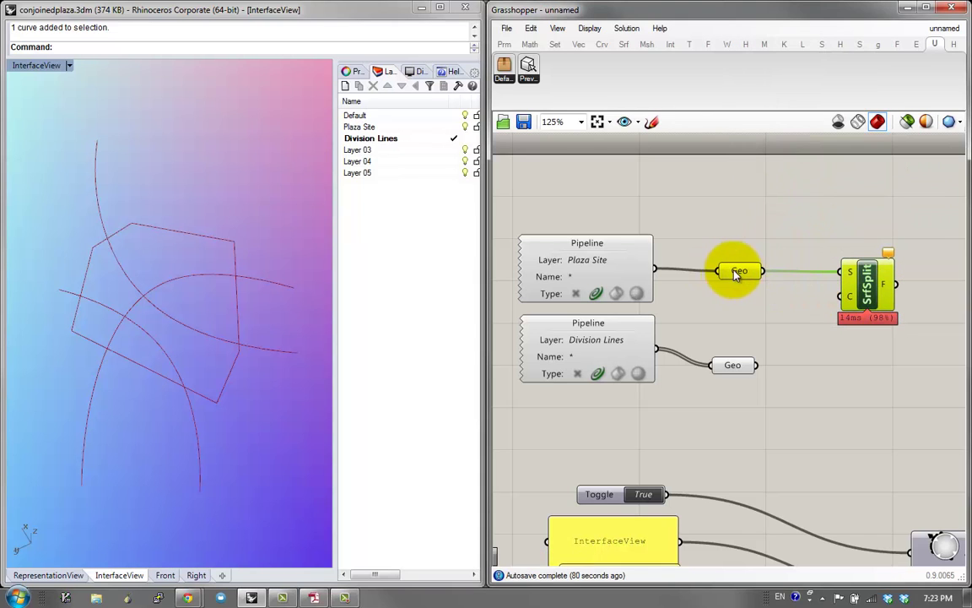
Step: Feed the Division Lines geometry into the Surface Split curves input, spacing the components out neatly
left_click_drag(736, 275, 746, 261)
right_click_drag(746, 261, 638, 243)
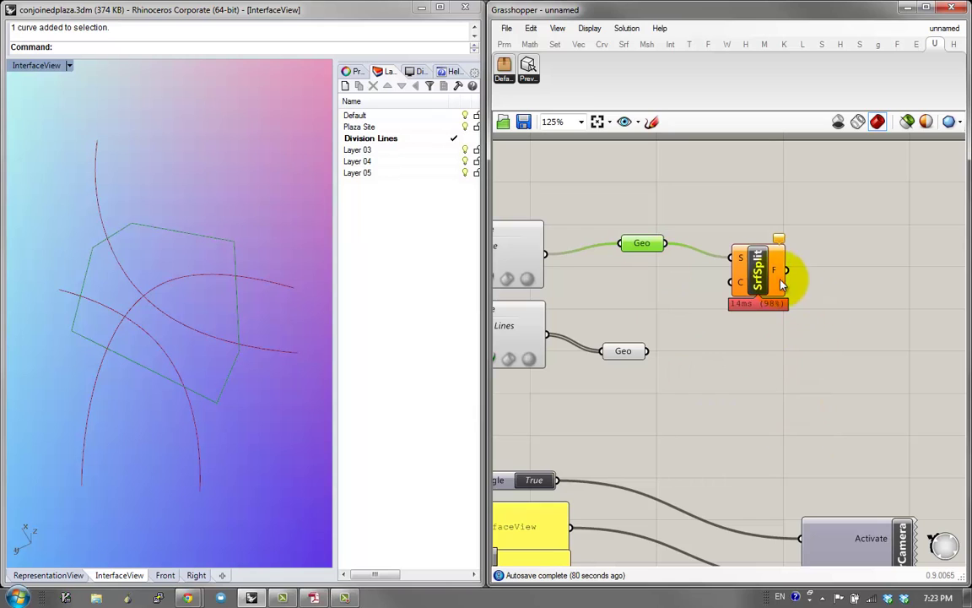
left_click_drag(781, 286, 815, 310)
left_click(635, 349)
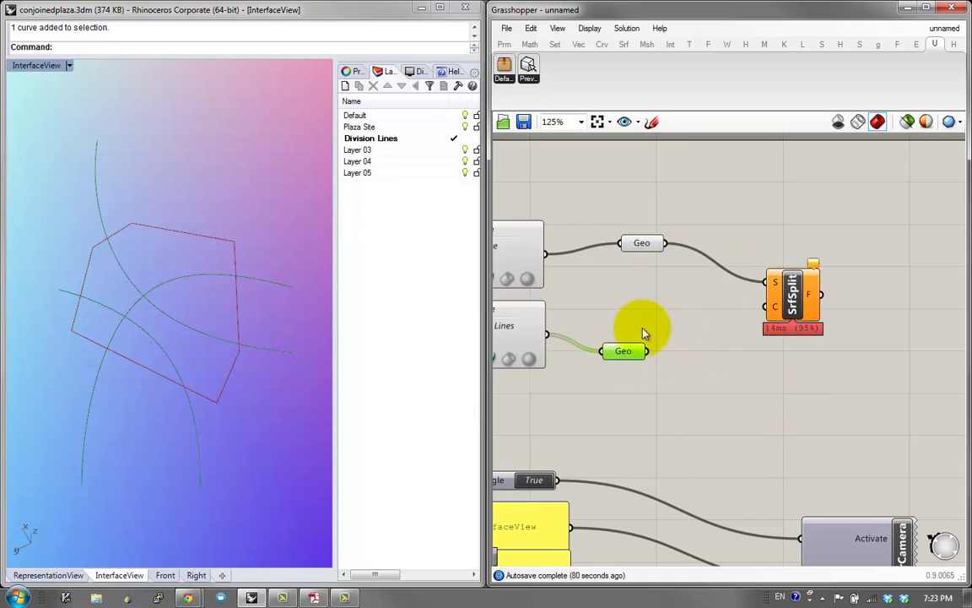
mouse_move(642, 349)
left_mouse_down()
mouse_move(676, 312)
mouse_move(773, 306)
left_mouse_up()
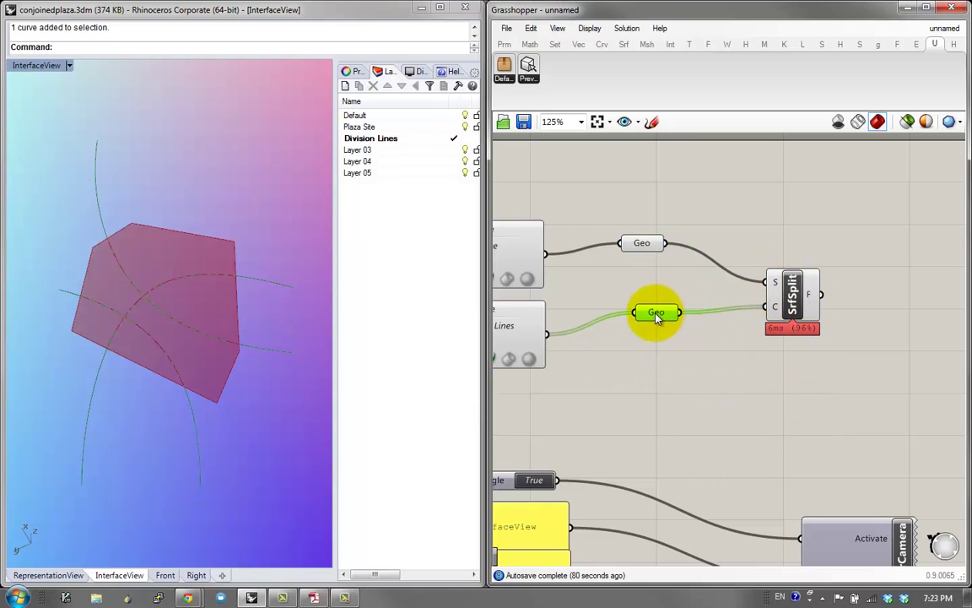
mouse_move(819, 299)
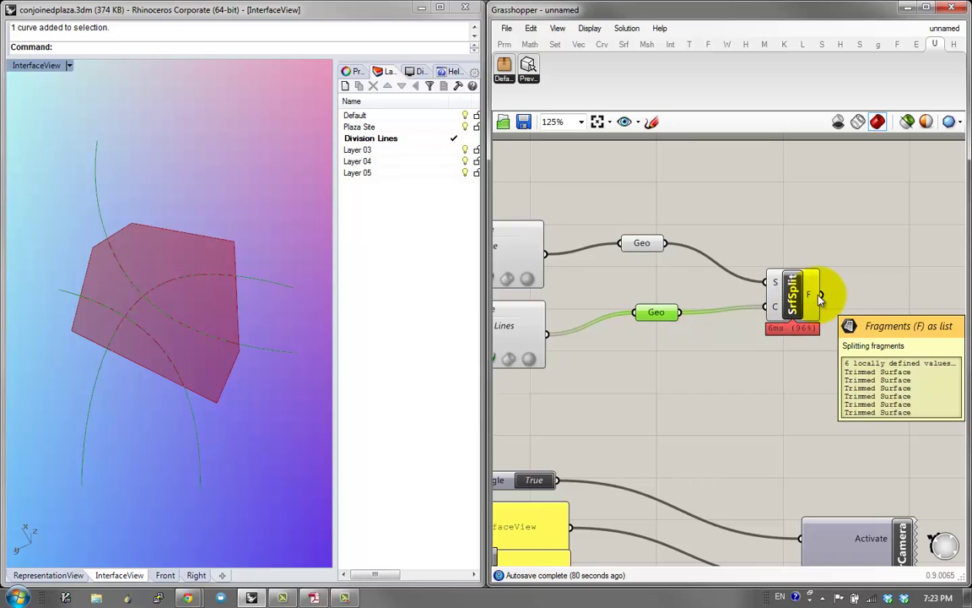
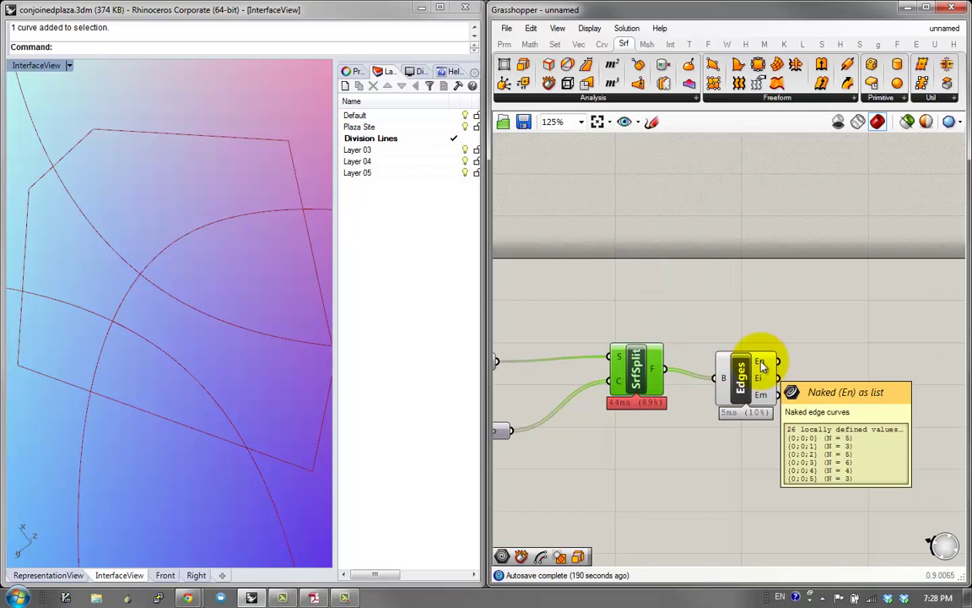
Step: Add a Geometry parameter fed by the naked edges output of the Edges component
mouse_move(762, 363)
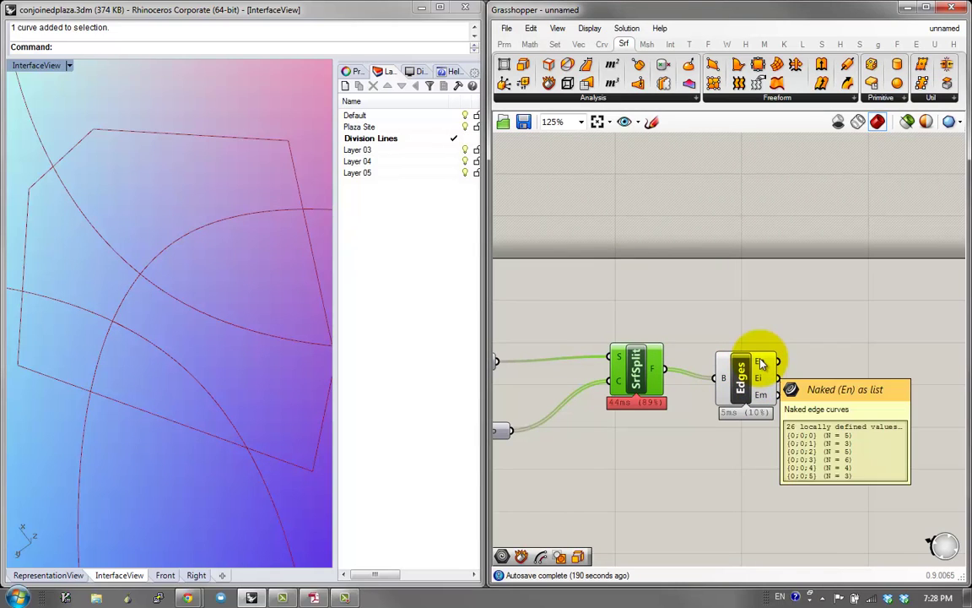
right_click_drag(763, 363, 641, 368)
left_click(634, 366)
double_click(732, 341)
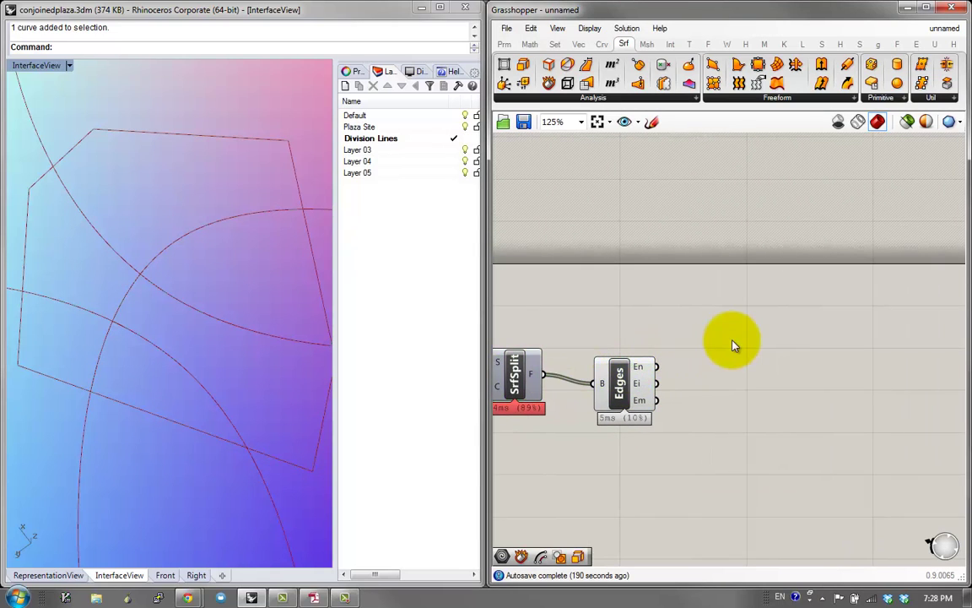
type("geo")
left_click(712, 257)
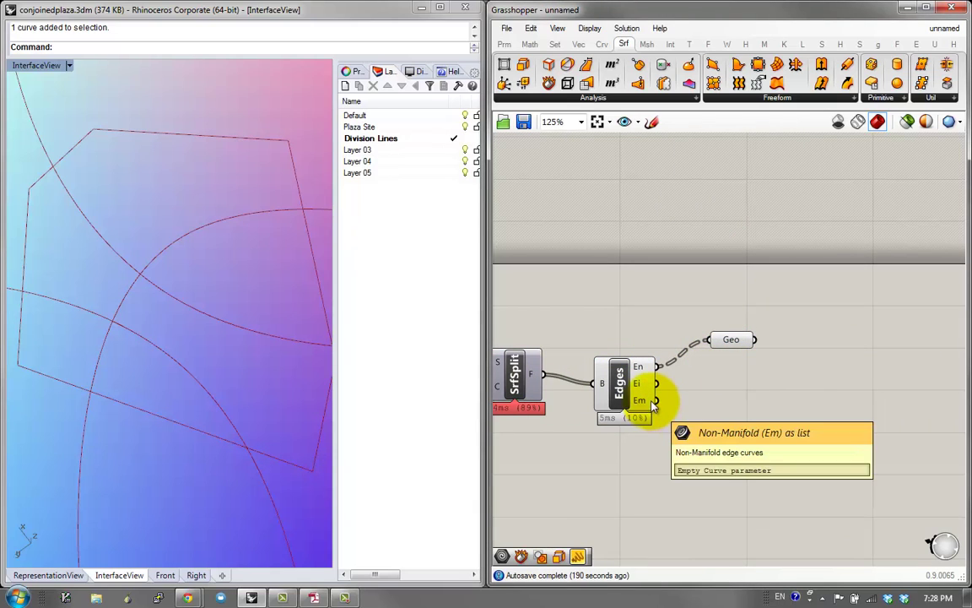
Step: Add a Panel listing the data of the naked-edge Geometry parameter, enlarge it and move it away from the parameter
double_click(779, 316)
type("//")
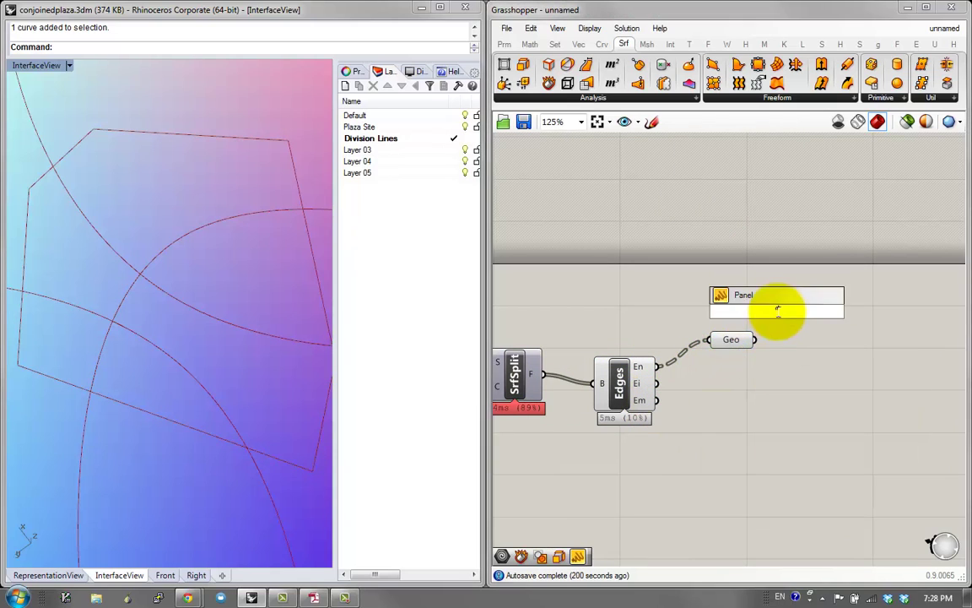
key("Return")
left_click_drag(754, 335, 816, 336)
left_click_drag(757, 340, 834, 521)
left_click_drag(905, 391, 903, 516)
right_click_drag(761, 541, 621, 585)
left_click_drag(726, 489, 829, 467)
Step: Insert a Join Curves component fed by the naked-edge geometry and wire its output to the panel in place of the direct connection
double_click(699, 395)
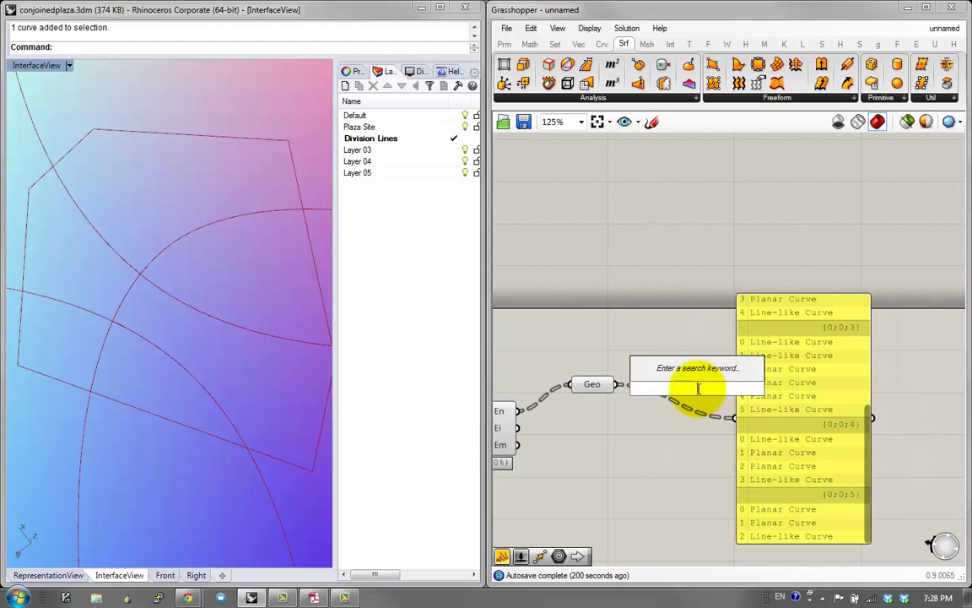
type("j")
left_click(682, 373)
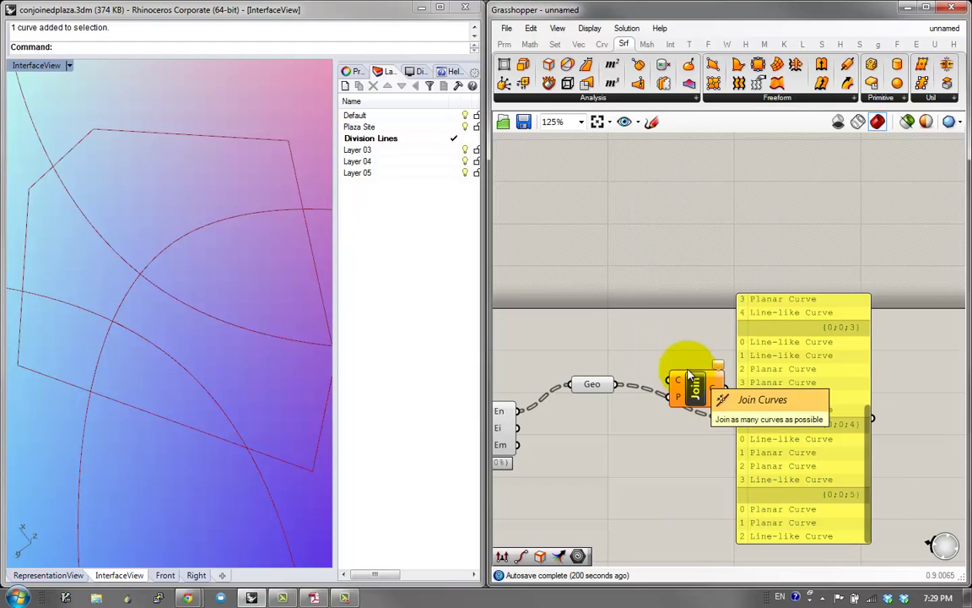
left_click_drag(621, 384, 692, 386)
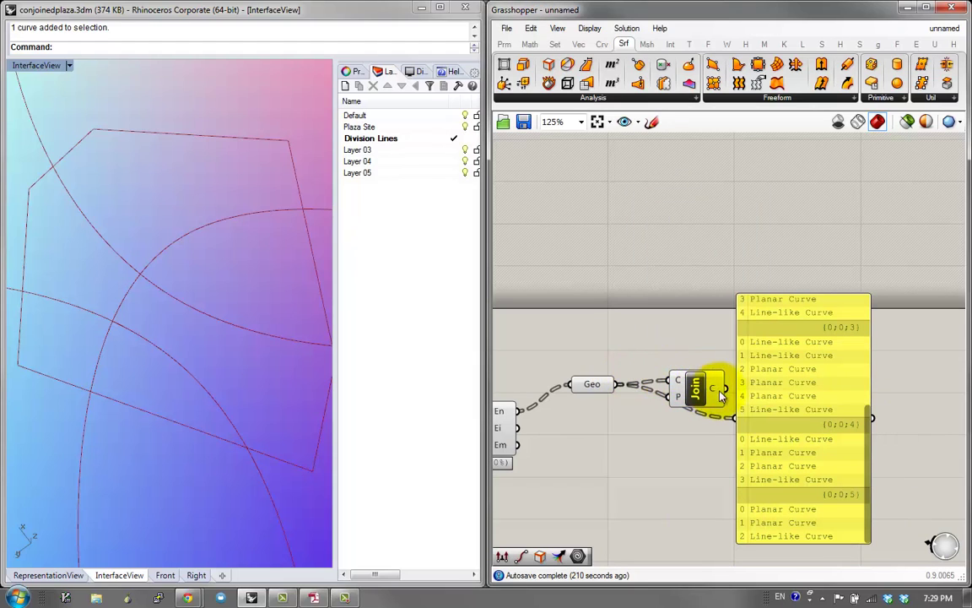
left_click_drag(736, 413, 738, 416)
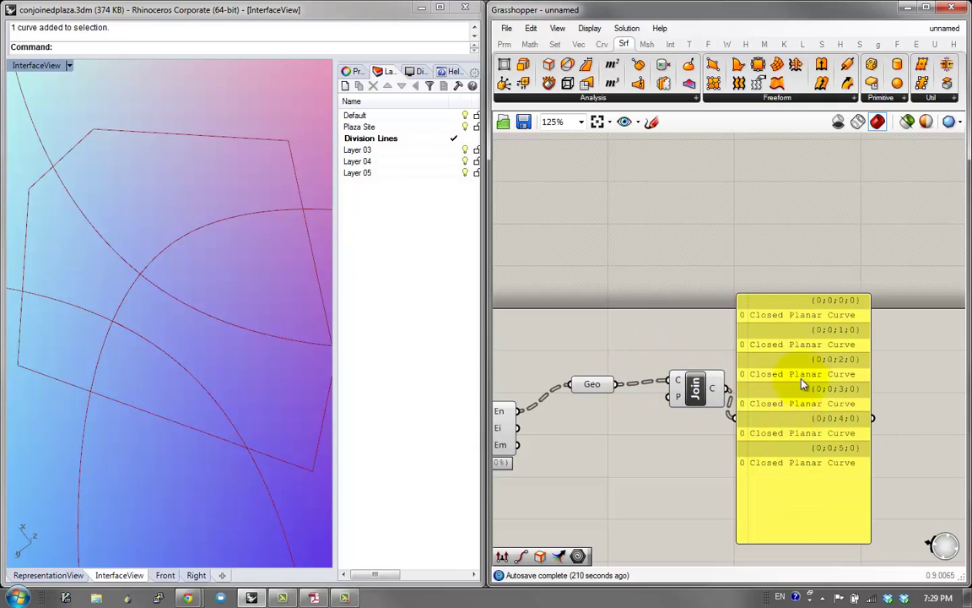
Step: Examine the joined boundary curves in the Rhino viewport with the Join Curves component selected
left_click(709, 386)
left_click(202, 219)
left_click(72, 295)
left_click(547, 426)
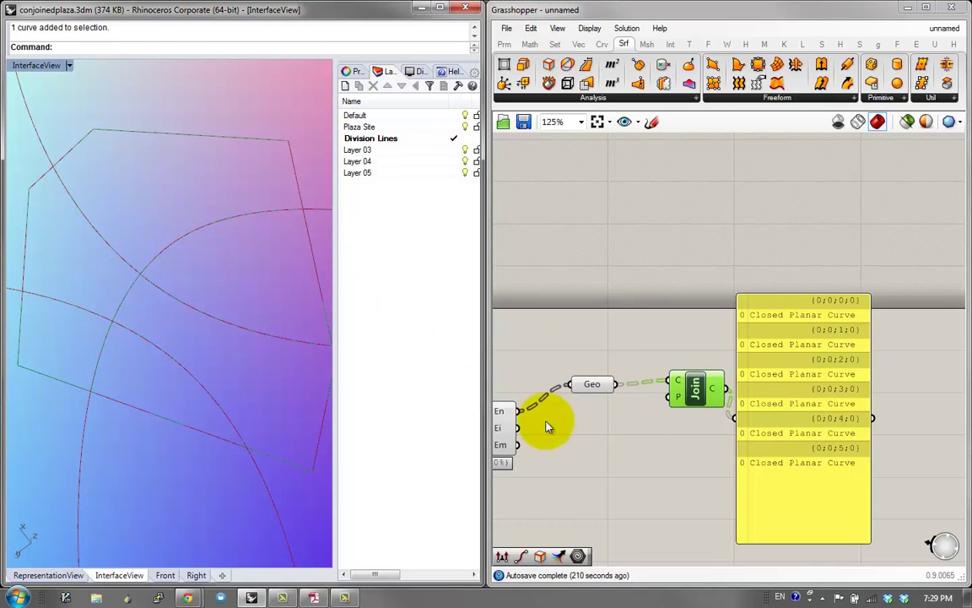
Step: Move the panel farther from the Join Curves component to leave a gap between them
right_click_drag(789, 413, 701, 402)
left_click_drag(700, 402, 784, 372)
left_click(608, 381)
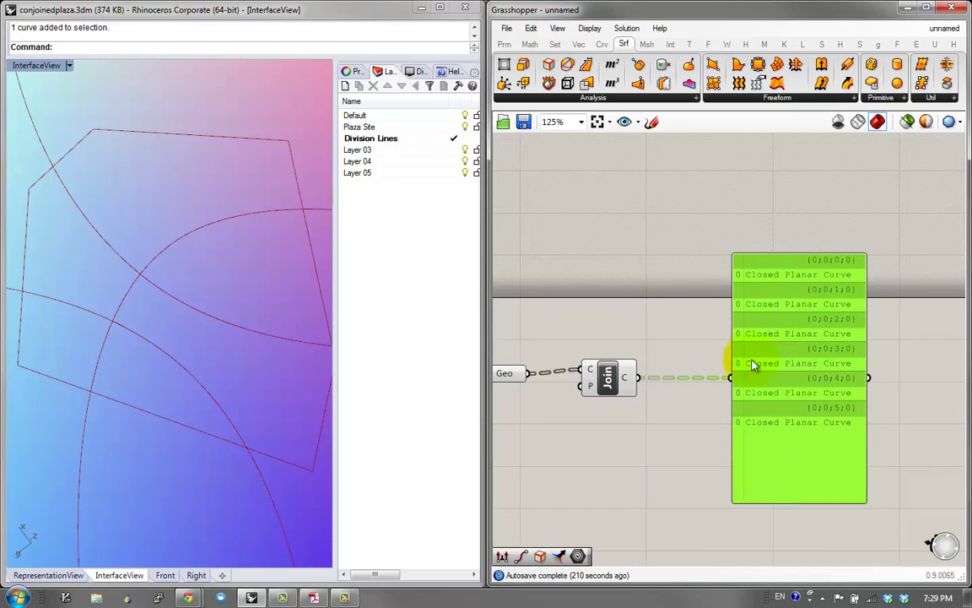
right_click(616, 381)
left_click(625, 380)
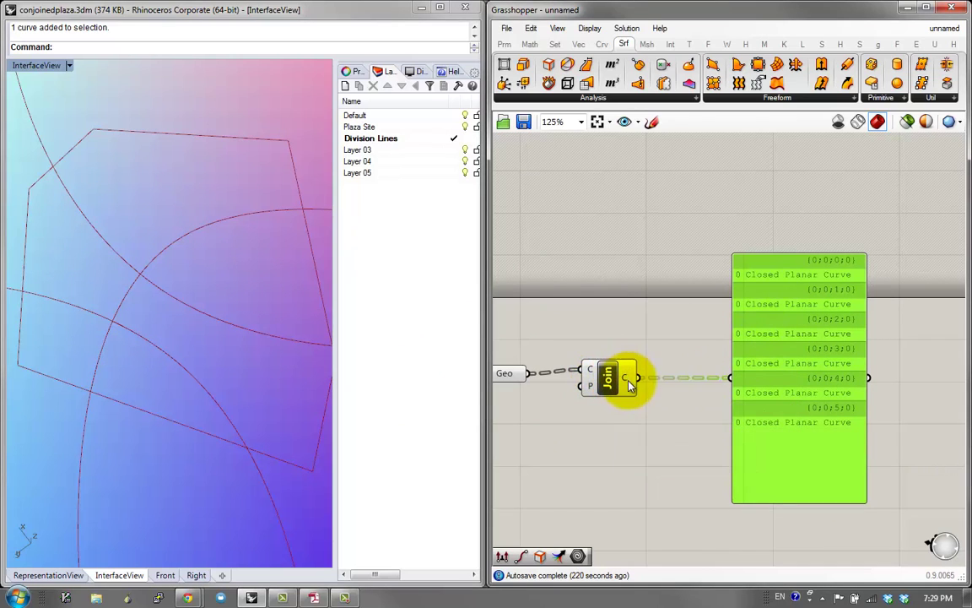
Step: Flatten the output of the Join Curves component and move the panel and the component farther apart
right_click(629, 379)
left_click(666, 459)
left_click_drag(799, 417, 888, 431)
left_click_drag(596, 391, 588, 376)
right_click_drag(591, 376, 695, 354)
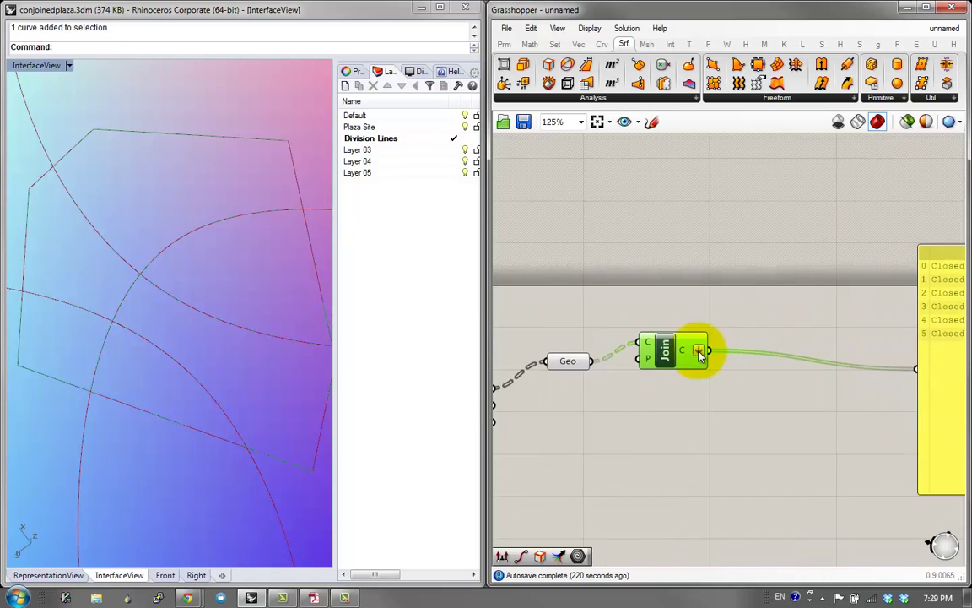
scroll(697, 350, "down", 1)
left_click_drag(687, 357, 682, 360)
right_click_drag(682, 360, 635, 381)
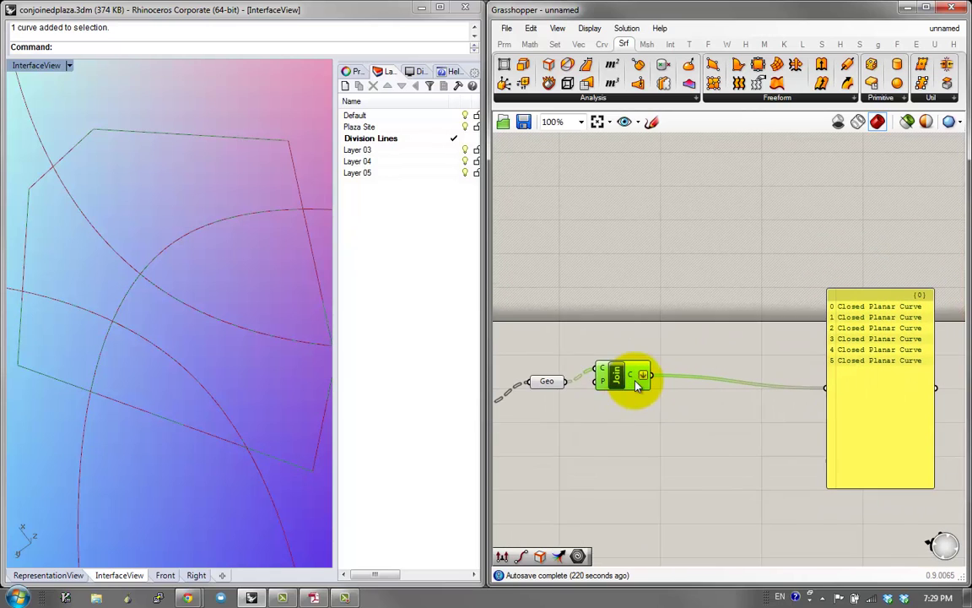
Step: Insert a curve Offset component fed by the joined curves and place it below the wire leading to the panel
double_click(731, 363)
type("off")
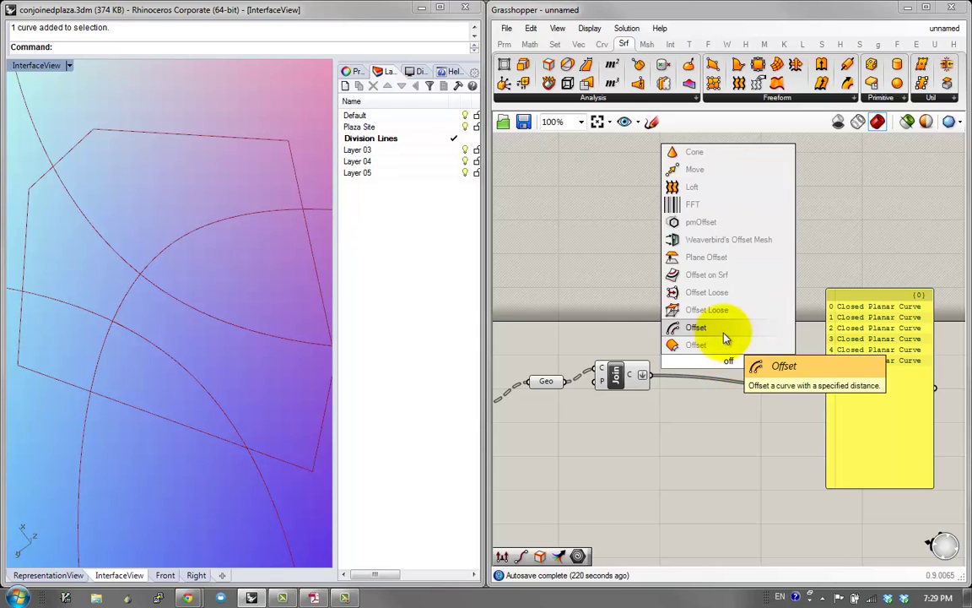
left_click(723, 331)
left_click_drag(652, 375, 745, 390)
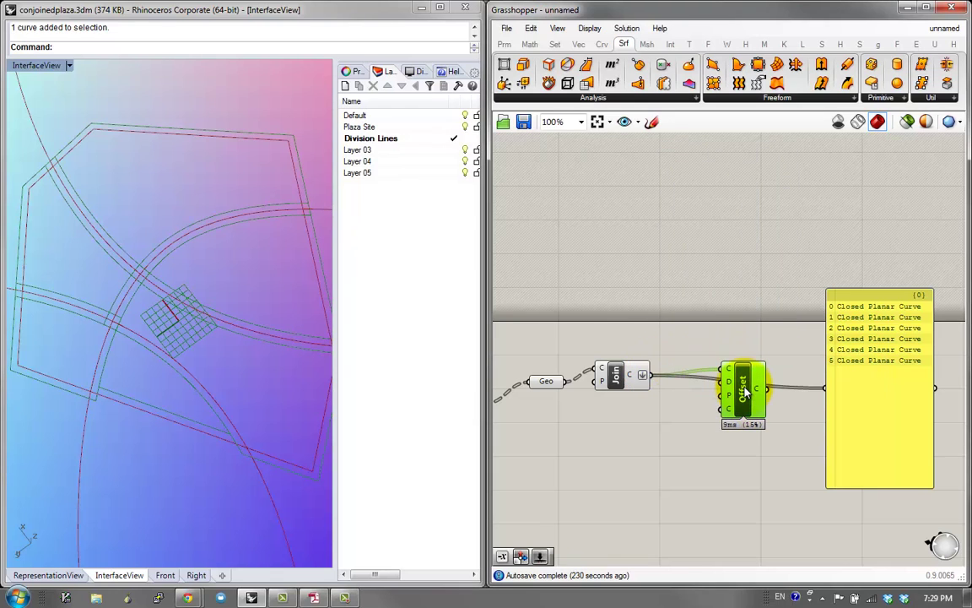
right_click_drag(680, 392, 741, 382)
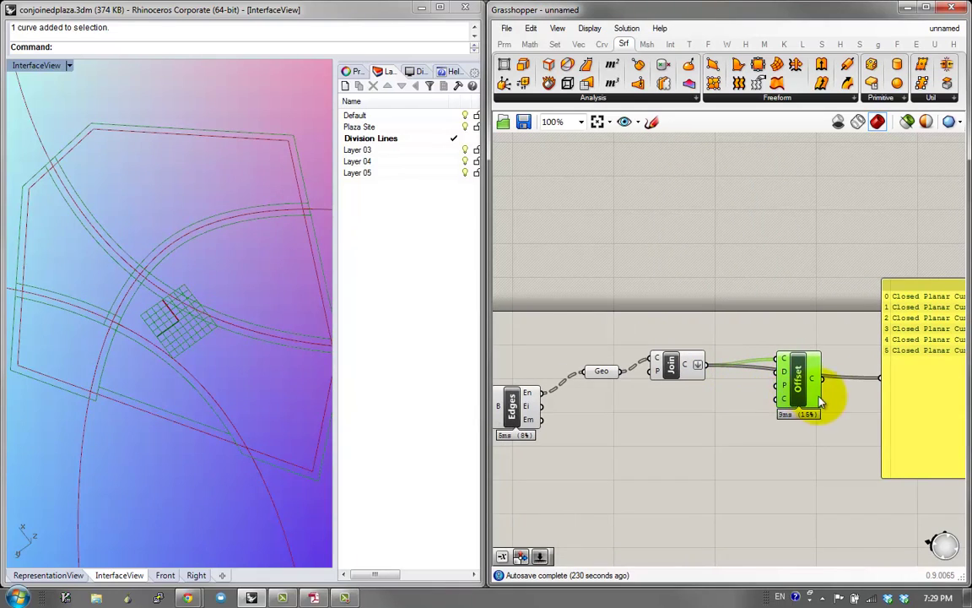
left_click_drag(791, 383, 789, 417)
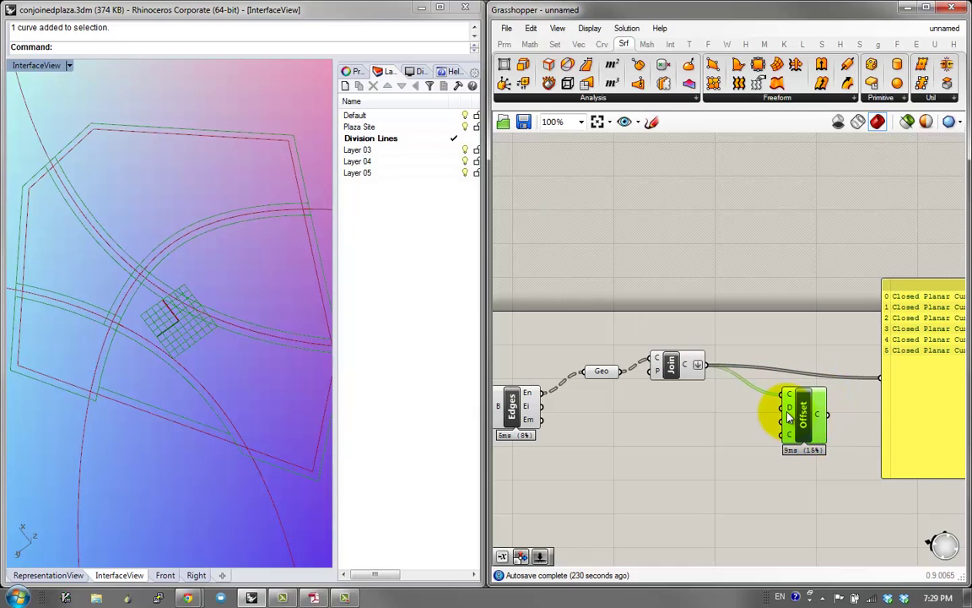
Step: Add a number slider with the value 1.2 and place it beside the Offset component
double_click(727, 400)
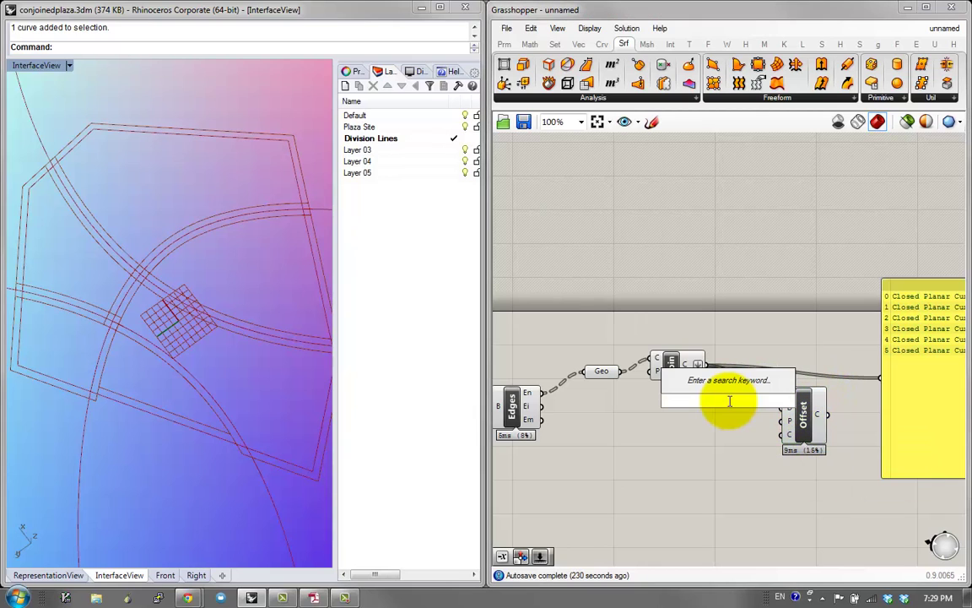
type("1.2")
key("Return")
left_click_drag(731, 403, 677, 414)
left_click(744, 410)
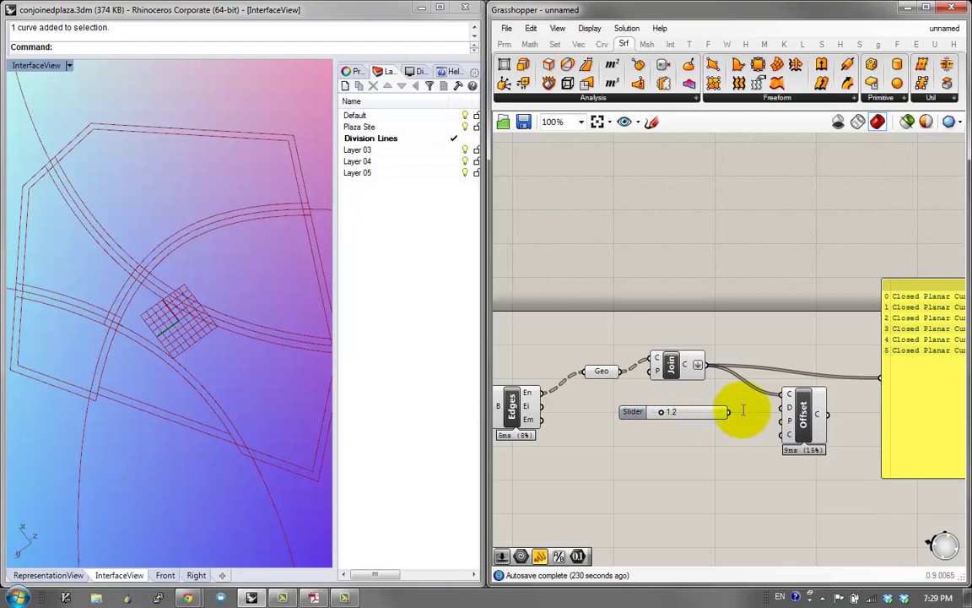
Step: Insert a Negative component between the slider and the Offset component's distance input so the curves offset inward
double_click(743, 410)
type("neg")
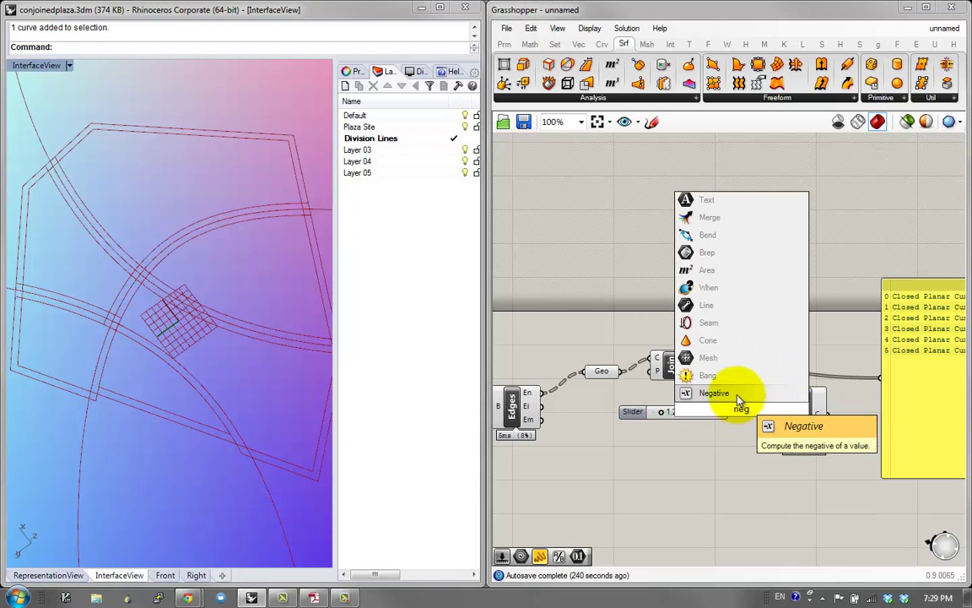
left_click(738, 396)
left_click_drag(730, 412, 834, 415)
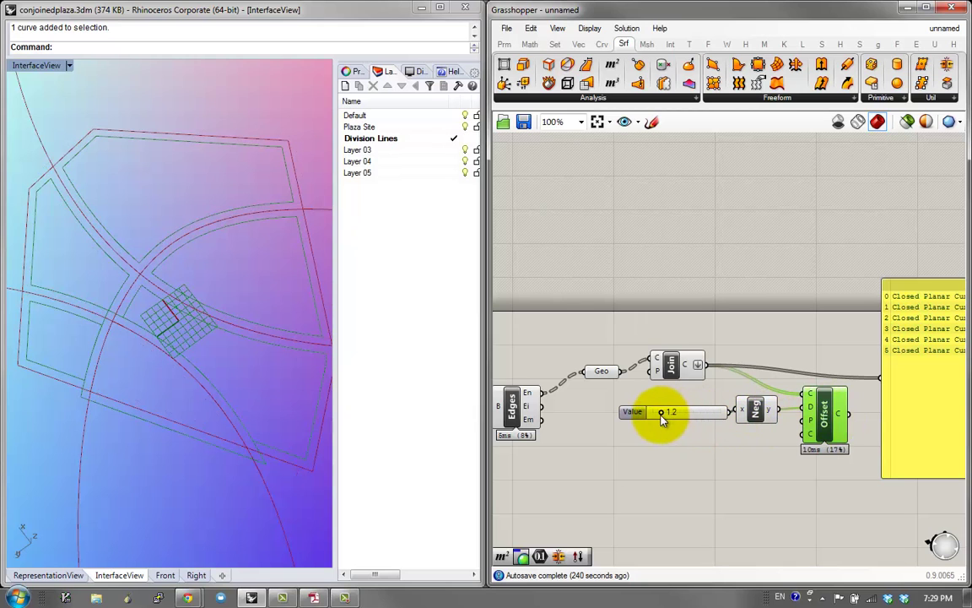
Step: Try offset distances of 2.4, 1.9 and 1.5 on the slider while checking the inner curves in the Rhino viewport
mouse_move(662, 412)
left_mouse_down()
mouse_move(682, 411)
mouse_move(642, 412)
mouse_move(670, 411)
left_mouse_up()
left_click(97, 315)
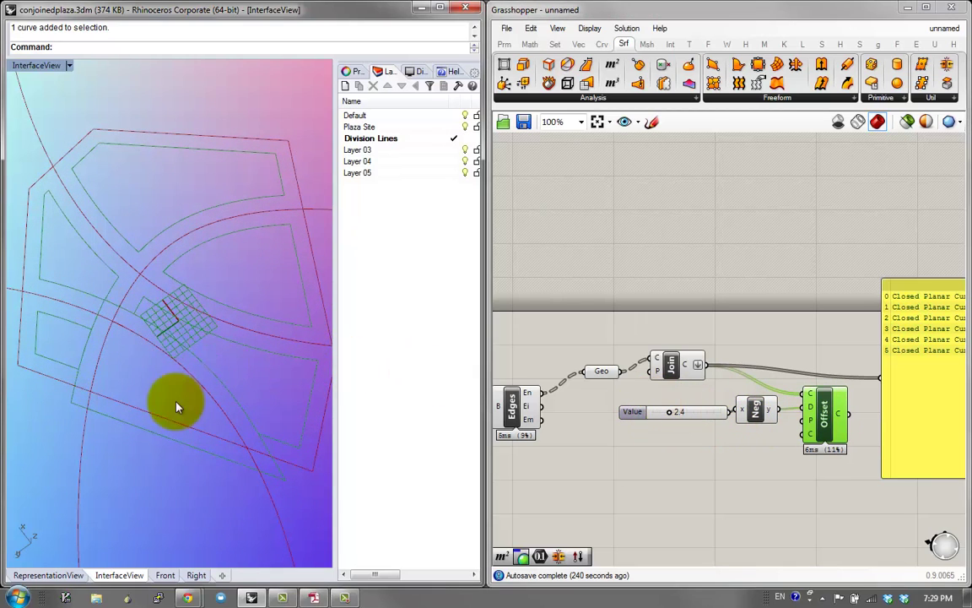
mouse_move(673, 416)
left_mouse_down()
mouse_move(657, 413)
mouse_move(686, 413)
mouse_move(666, 411)
left_mouse_up()
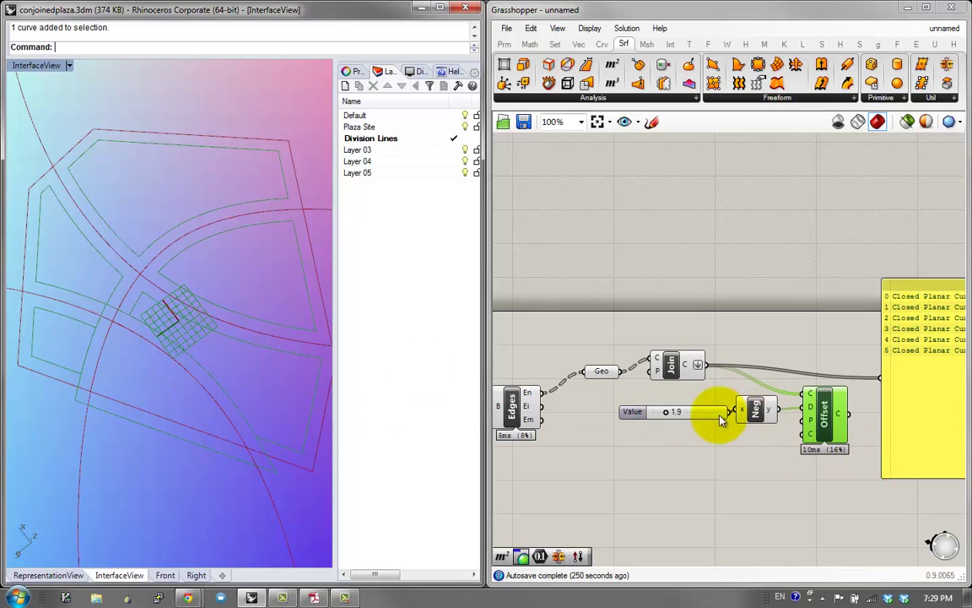
mouse_move(666, 412)
left_mouse_down()
mouse_move(706, 411)
mouse_move(663, 410)
left_mouse_up()
Step: Replace the Brep Edges component with a Deconstruct Brep fed by the split fragments, wiring its edges output to the Geometry parameter
right_click_drag(757, 421, 875, 432)
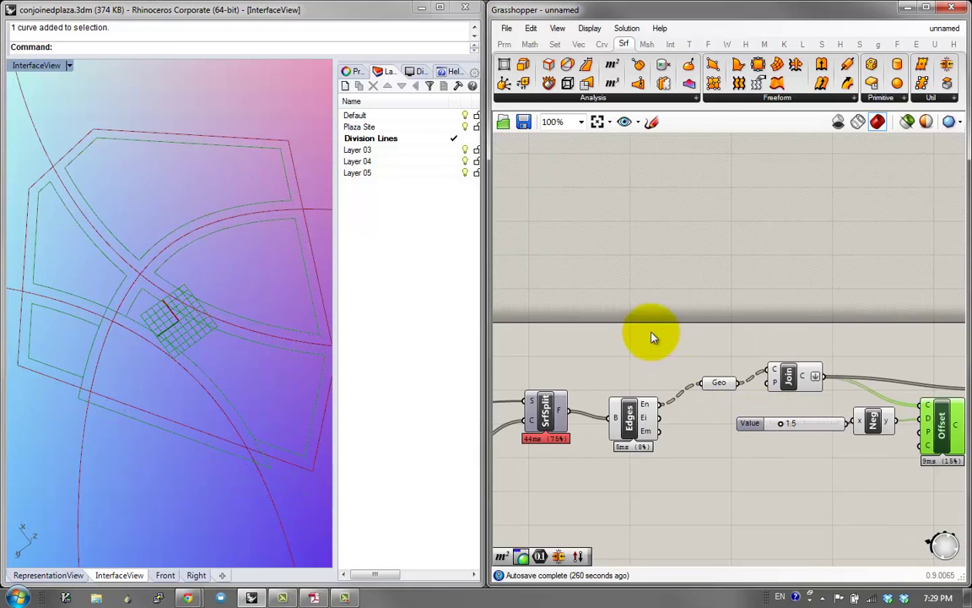
double_click(651, 331)
type("brep")
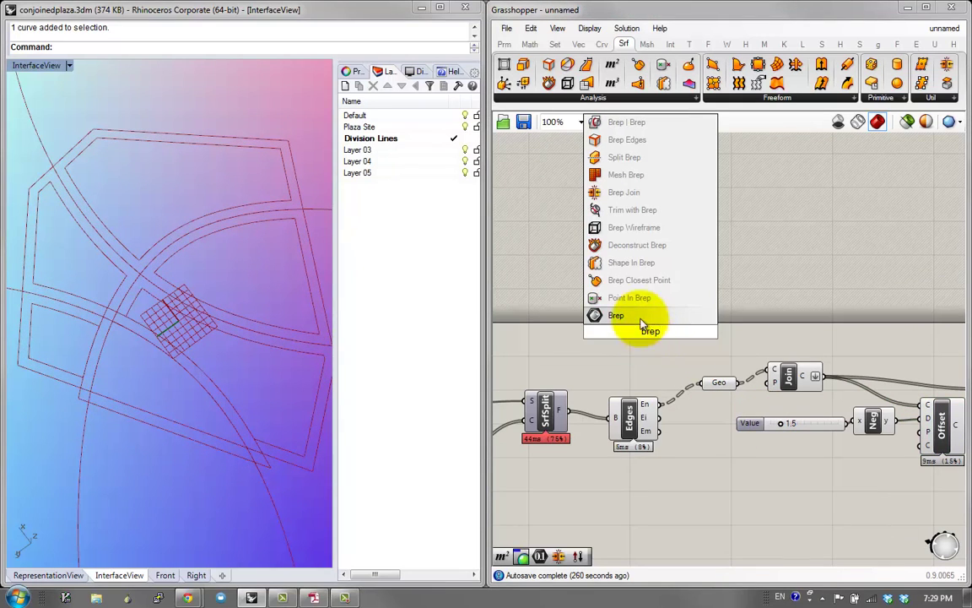
left_click(650, 246)
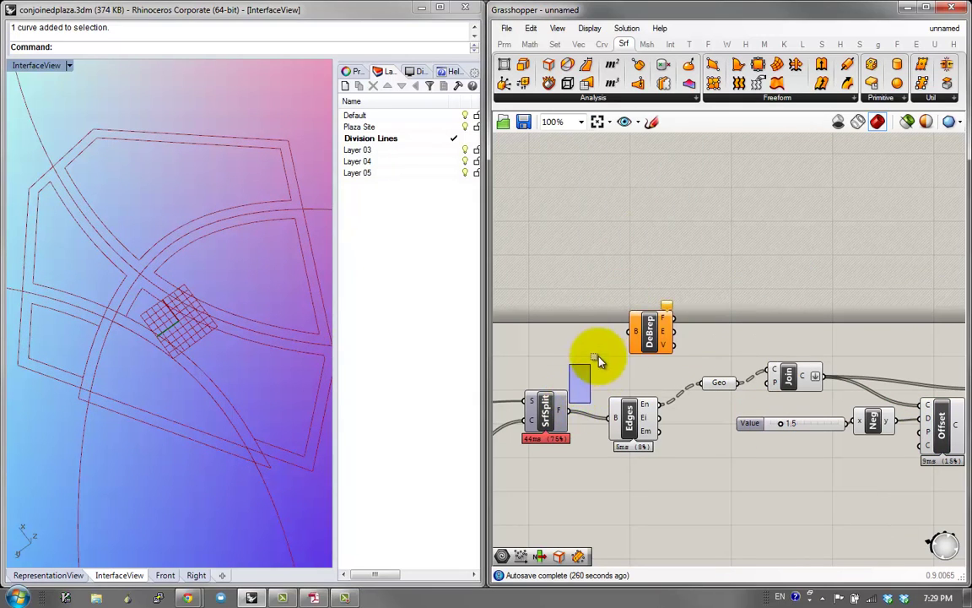
left_click_drag(631, 337, 571, 411)
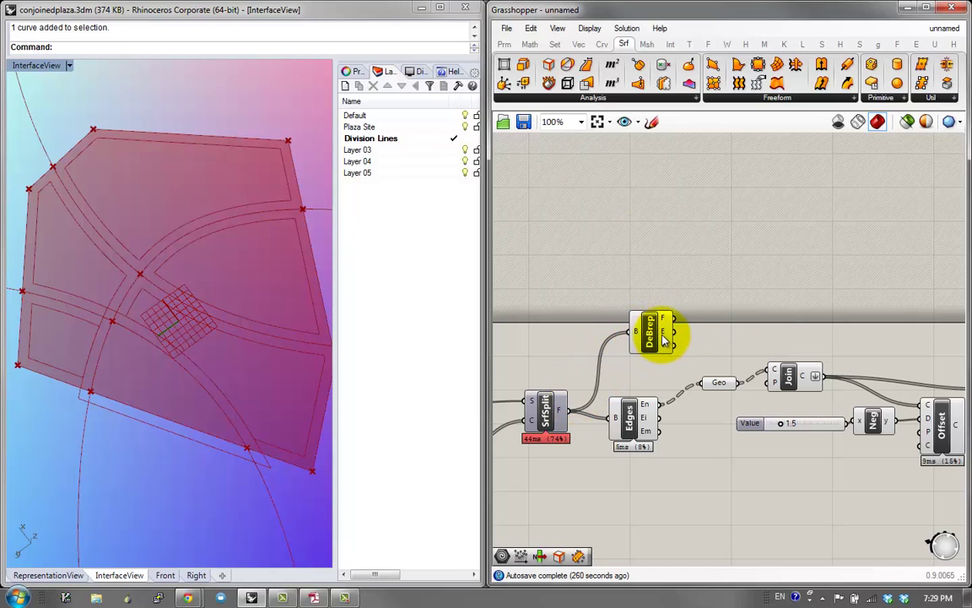
left_click_drag(675, 353, 700, 382)
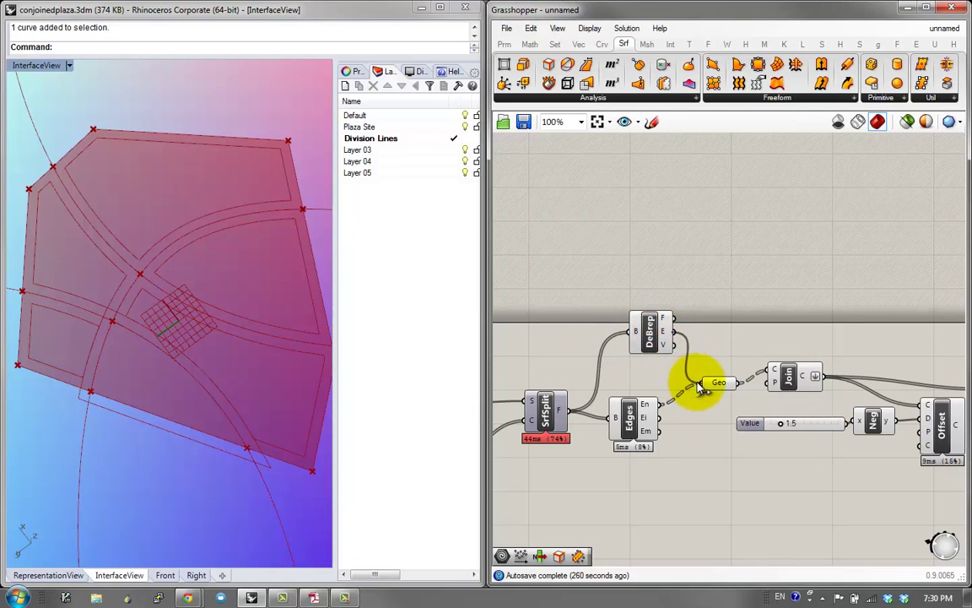
key("Delete")
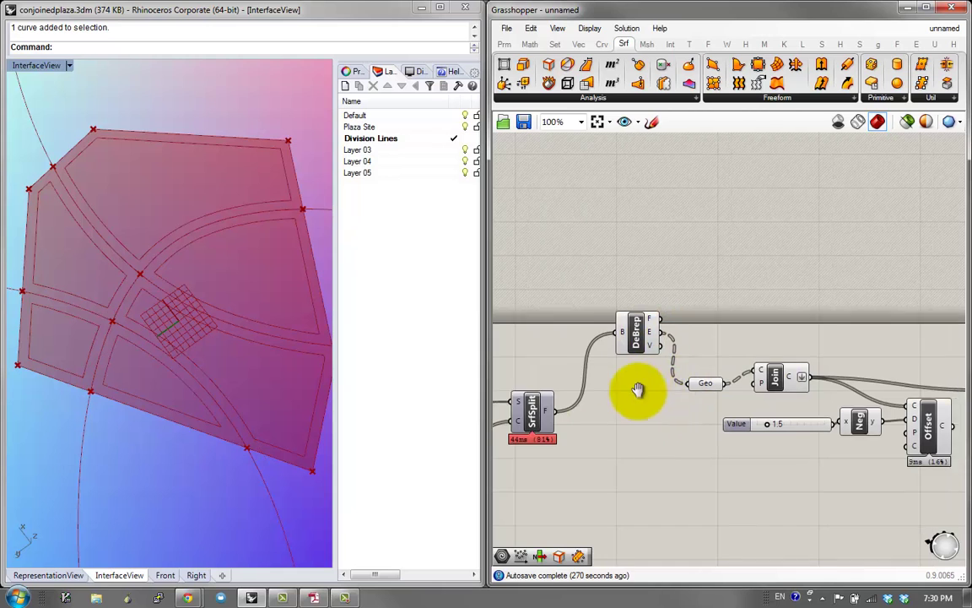
Step: Set the offset distance slider to 2.0 and move the Deconstruct Brep component in line between the surface split and the Geometry parameter
left_click(716, 387)
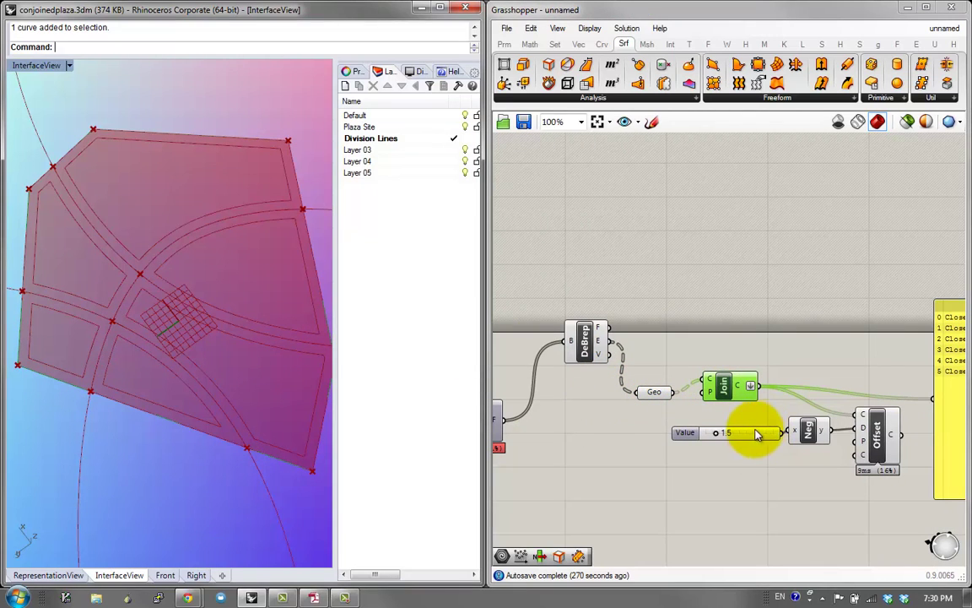
mouse_move(717, 435)
left_mouse_down()
mouse_move(729, 434)
mouse_move(720, 431)
left_mouse_up()
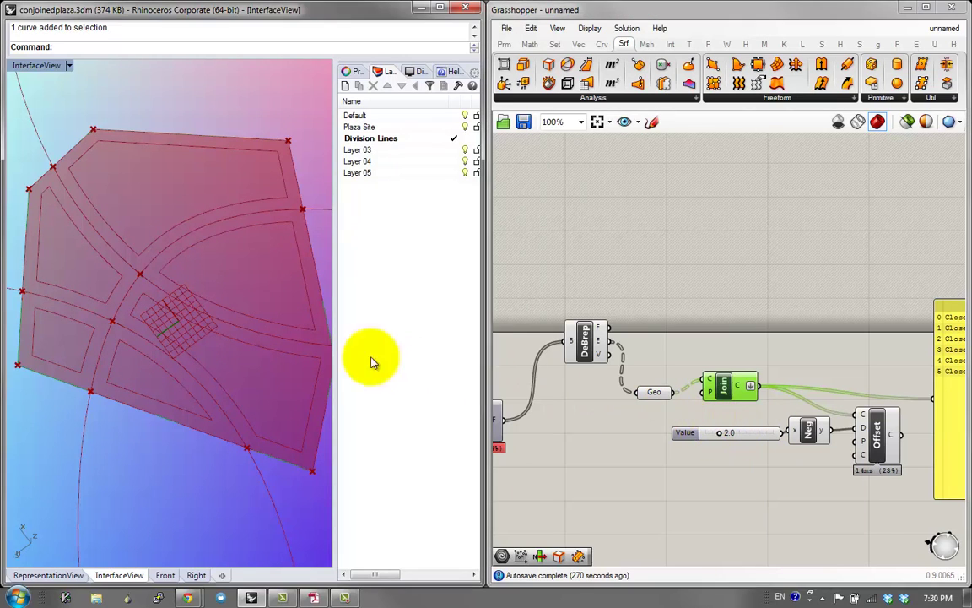
left_click(578, 382)
right_click_drag(580, 385, 626, 387)
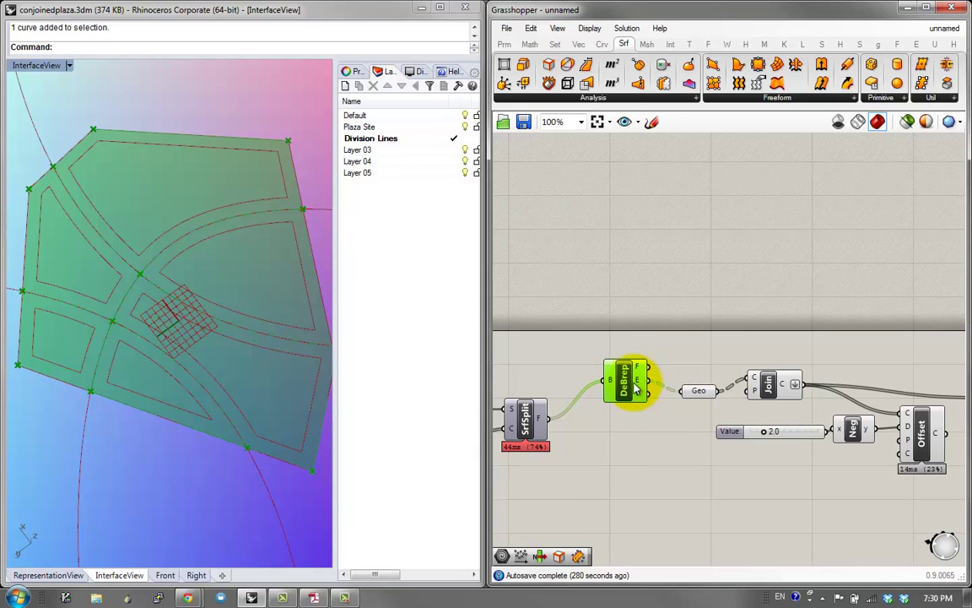
left_click_drag(632, 385, 625, 384)
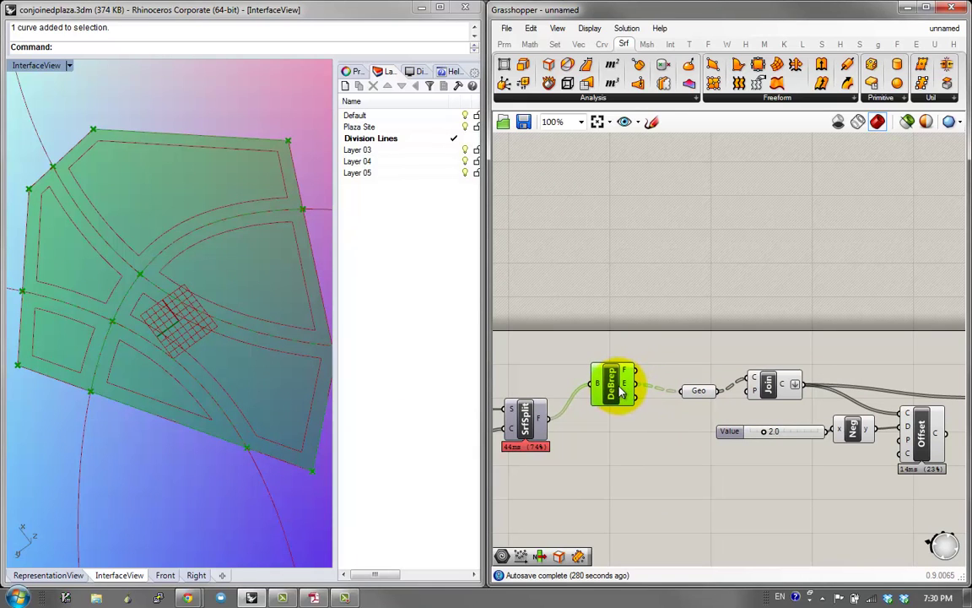
Step: Move the joined-curves panel farther from the Offset component to free space beside it
right_click_drag(613, 368, 579, 347)
right_click_drag(690, 374, 616, 369)
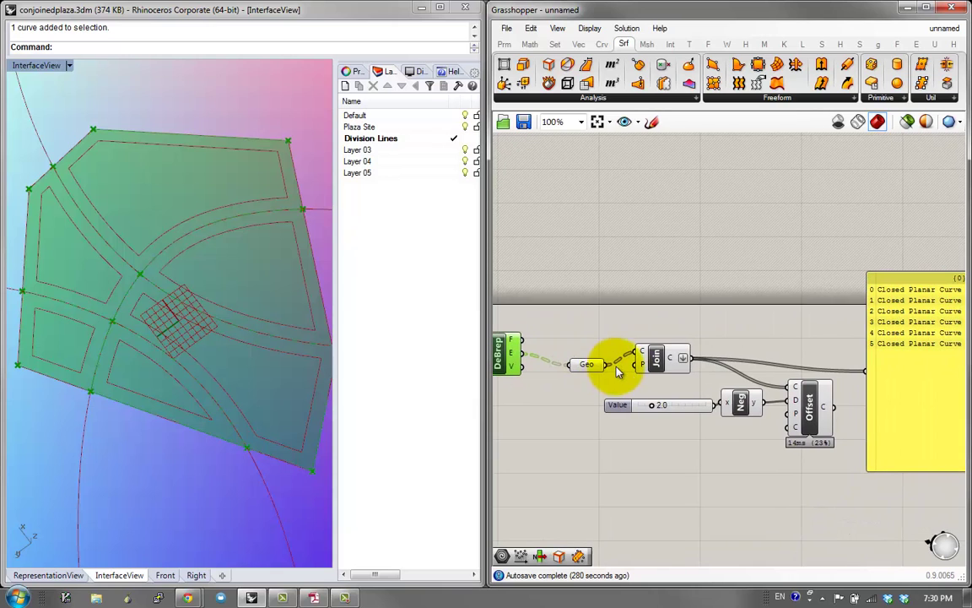
right_click_drag(700, 398, 603, 397)
right_click_drag(738, 403, 642, 396)
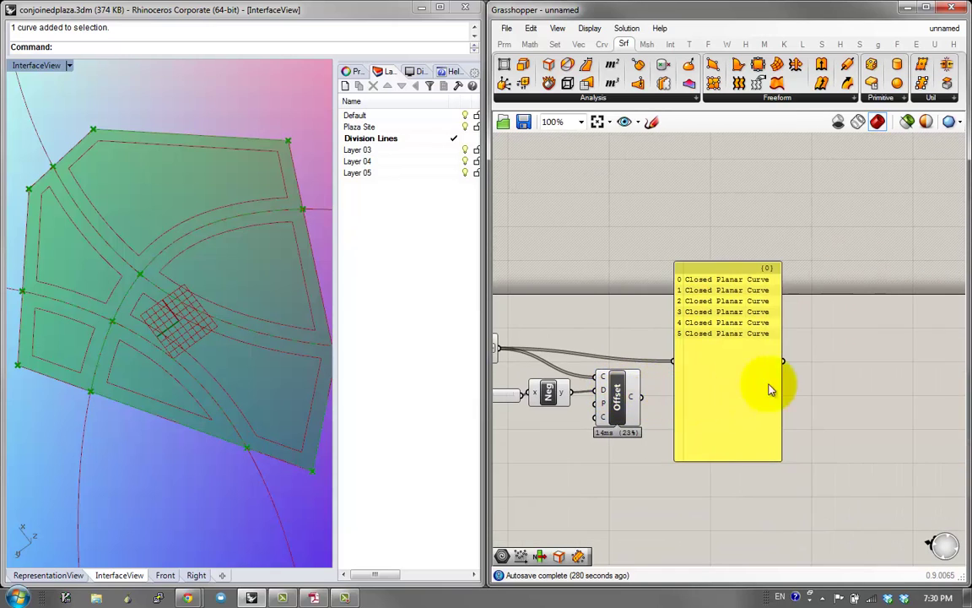
left_click_drag(770, 388, 856, 367)
Step: With Offset selected, draw a steep straight division line in Rhino across the plaza from above its upper edge to below its lower edge
left_click(626, 406)
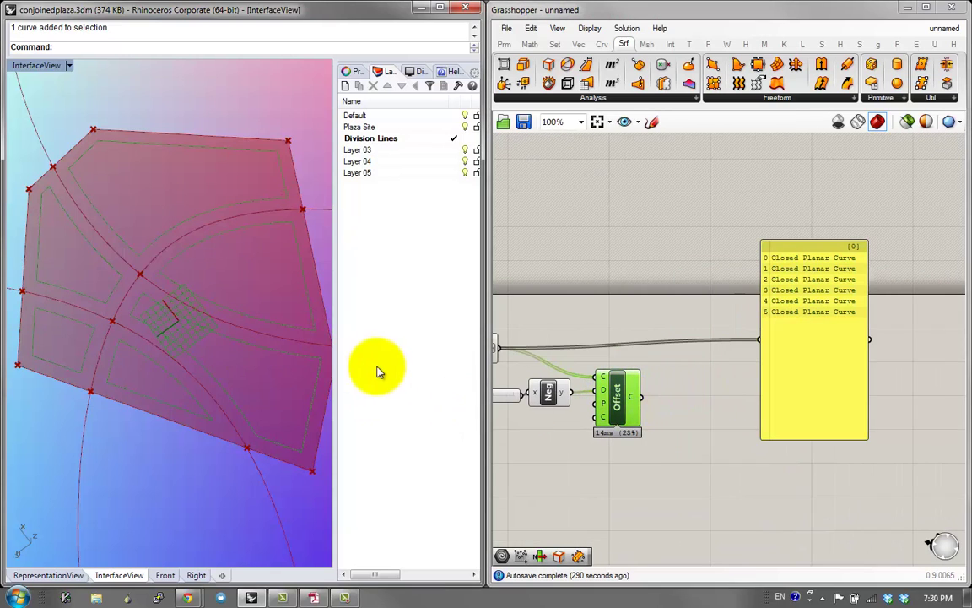
right_click_drag(144, 307, 117, 323)
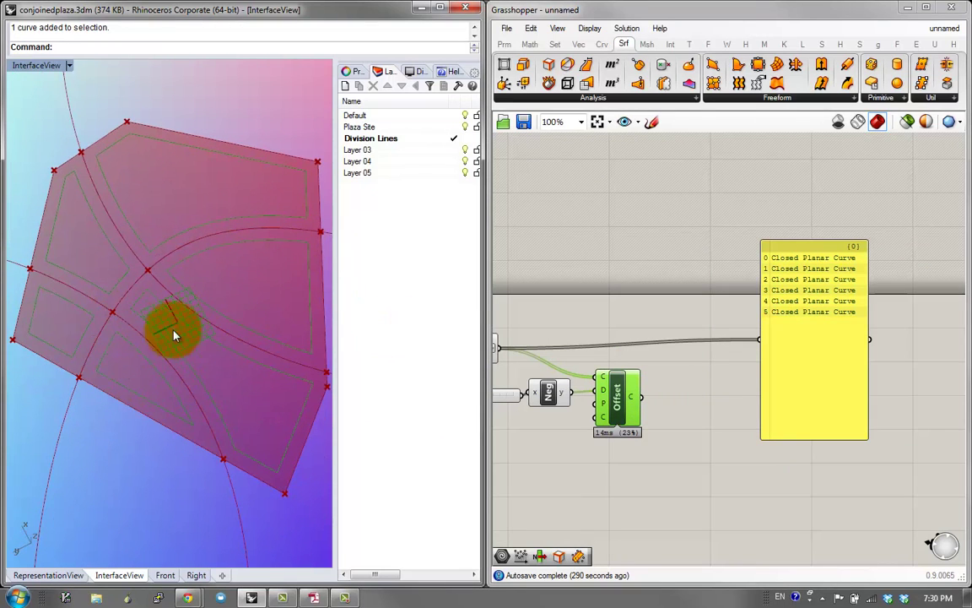
right_click_drag(173, 336, 202, 361)
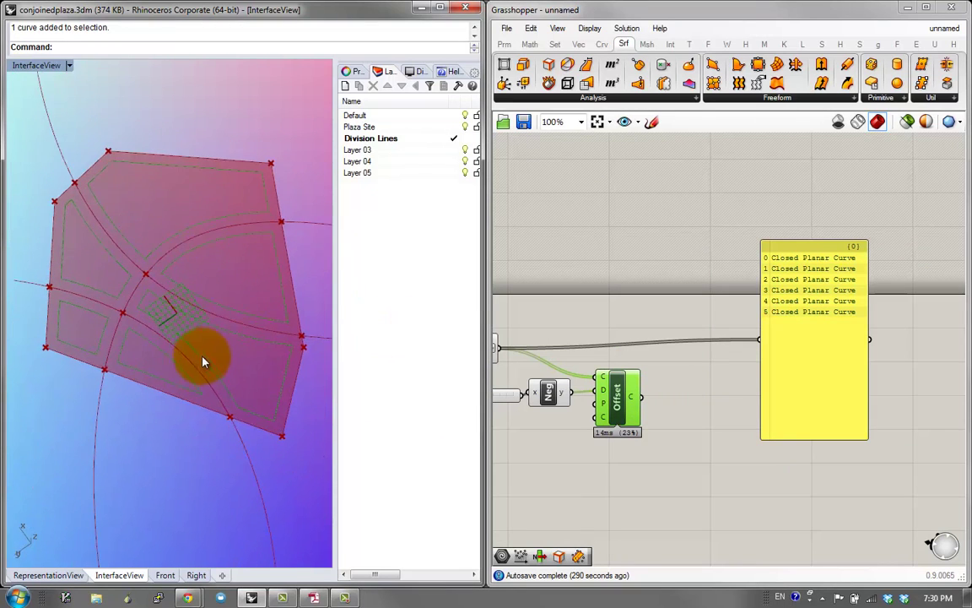
key("Return")
left_click(201, 107)
left_click(250, 471)
key("Return")
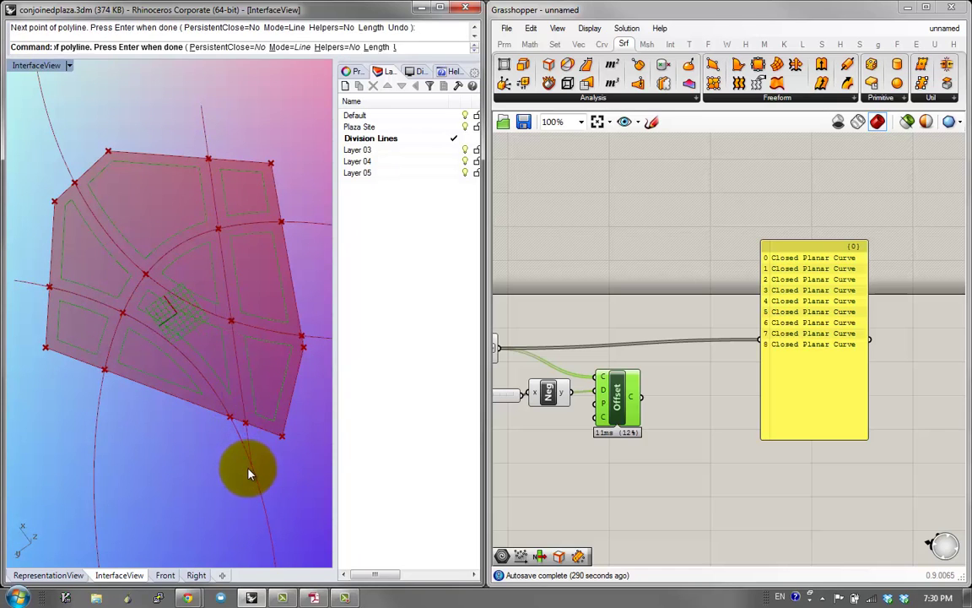
Step: Draw a second straight division line crossing the upper part of the plaza from side to side
right_click(172, 245)
left_click(11, 227)
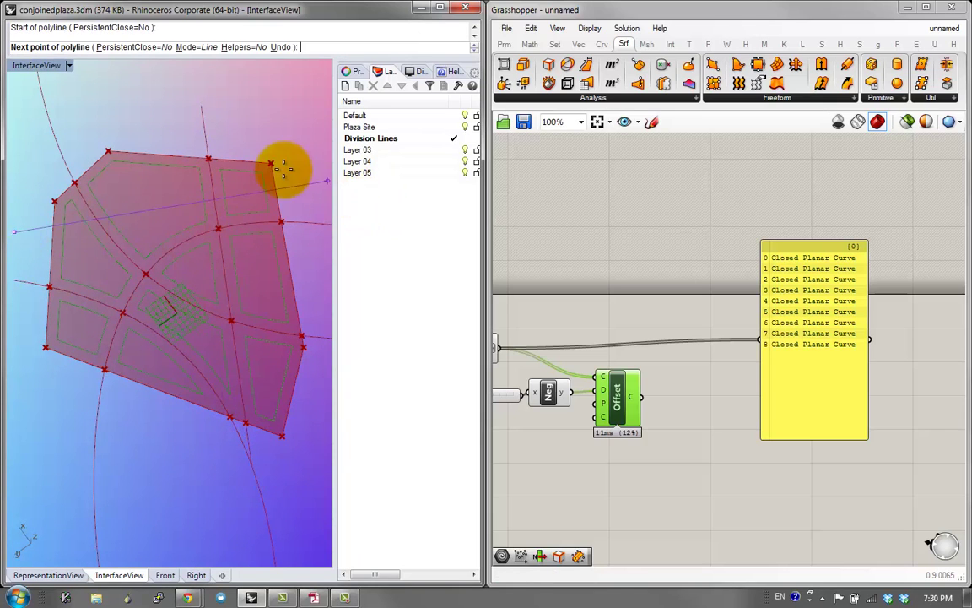
left_click(295, 179)
right_click(297, 178)
Step: Set the offset distance slider to 1.4, move it away from the Negative component and inspect the gaps between fragments up close
right_click_drag(552, 389, 618, 387)
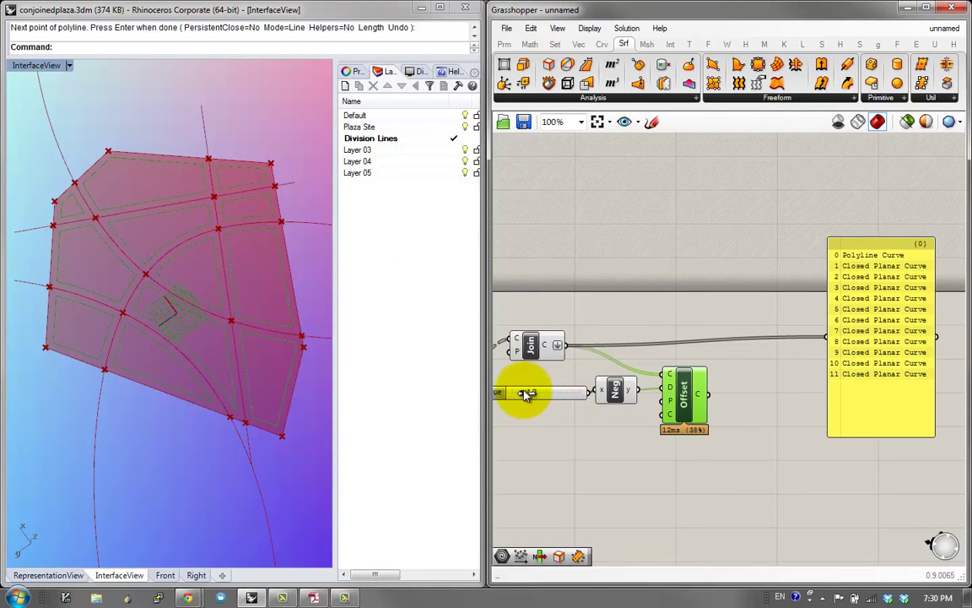
right_click_drag(558, 393, 665, 414)
left_click_drag(604, 415, 539, 404)
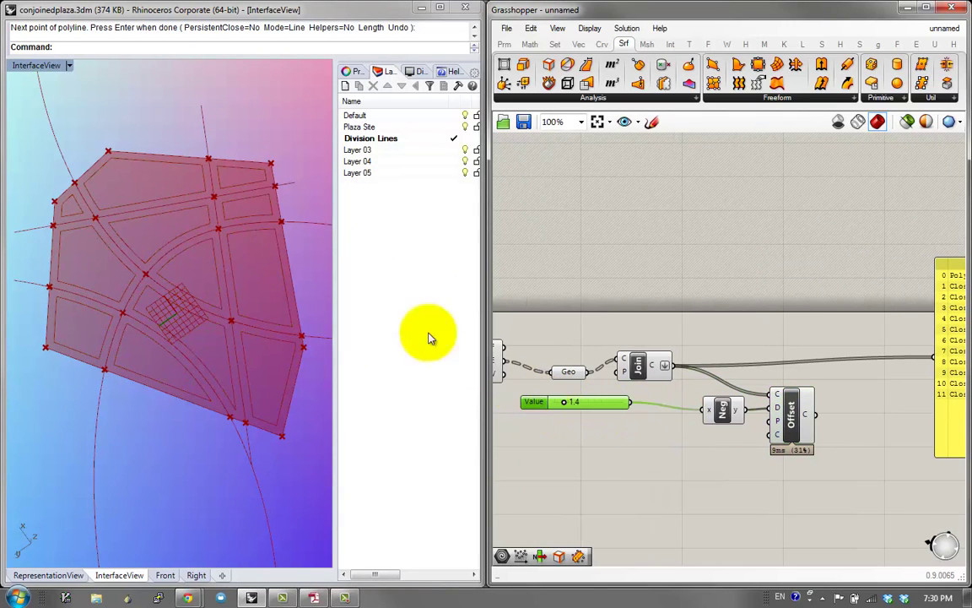
scroll(115, 230, "up", 10)
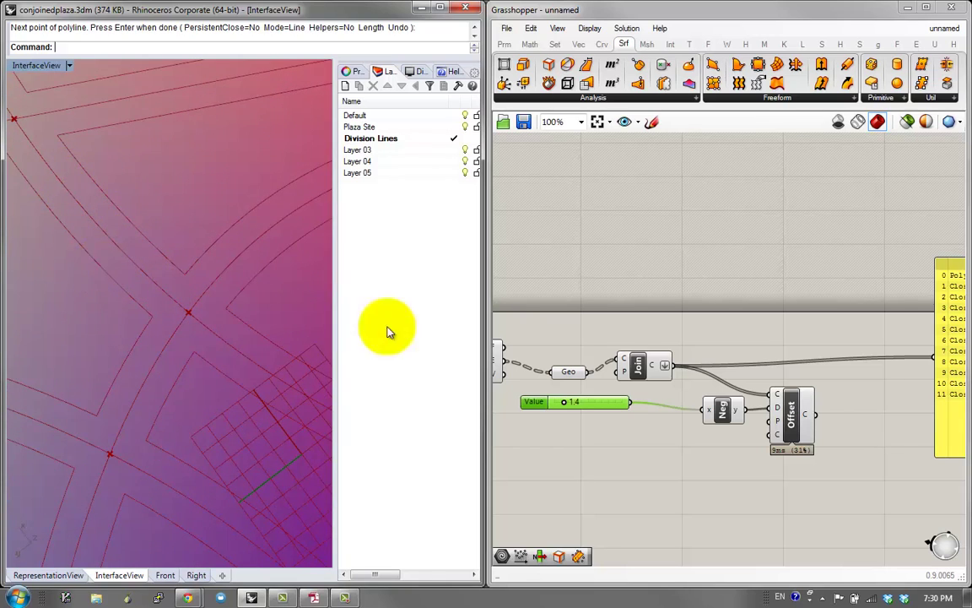
Step: Insert a Division component below the slider and feed the slider value into its A input
double_click(656, 454)
type("/3")
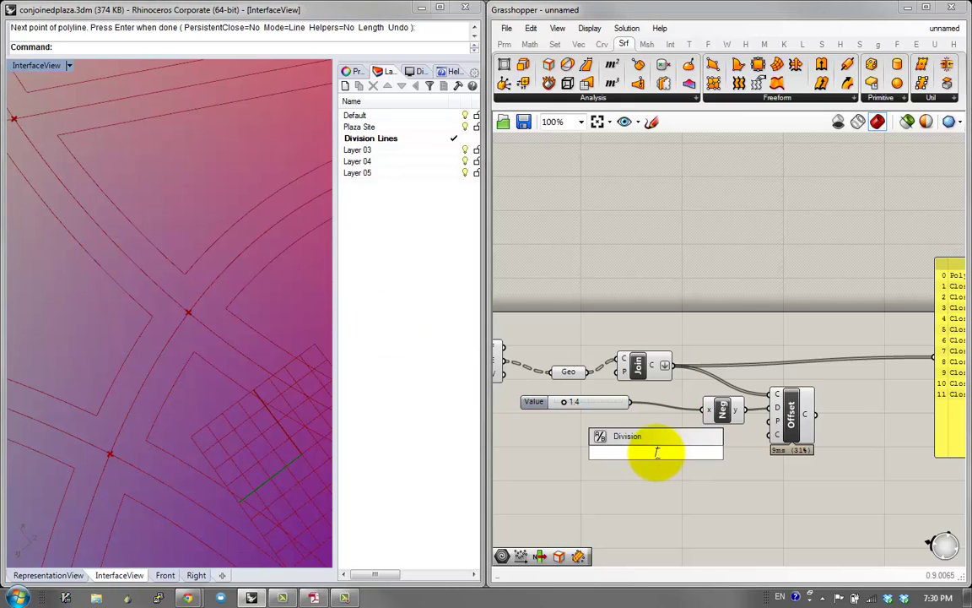
key("BackSpace")
type("/")
key("Return")
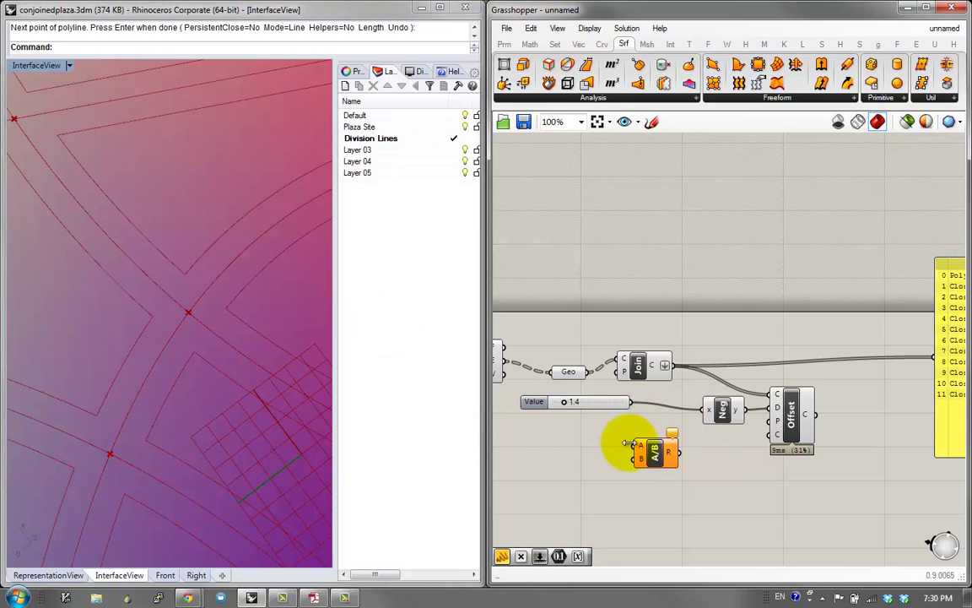
Step: Add a panel containing 2 as the Division component's B input and feed the division result into the Negative component
double_click(606, 440)
type("\"2")
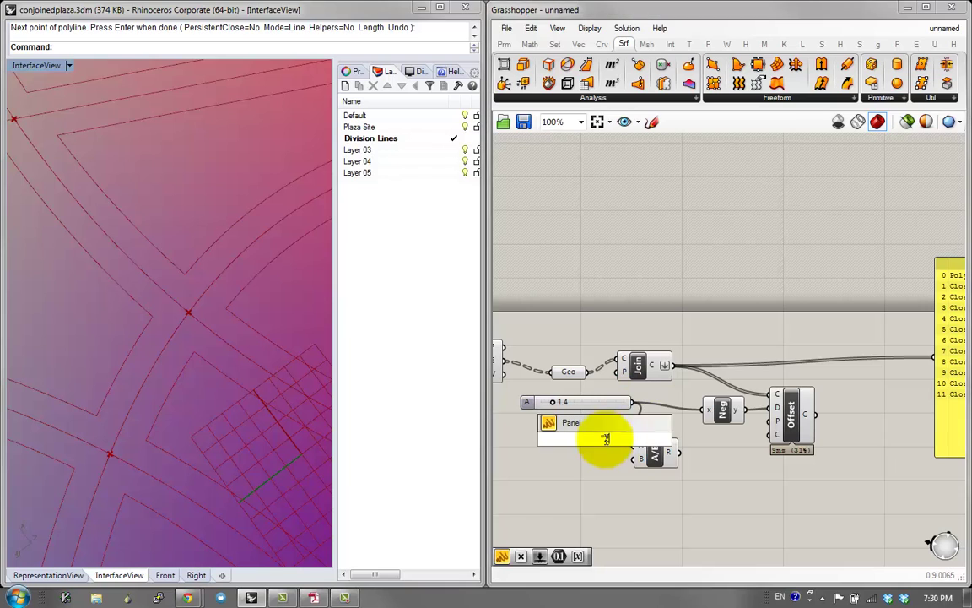
key("Return")
left_click_drag(606, 439, 680, 452)
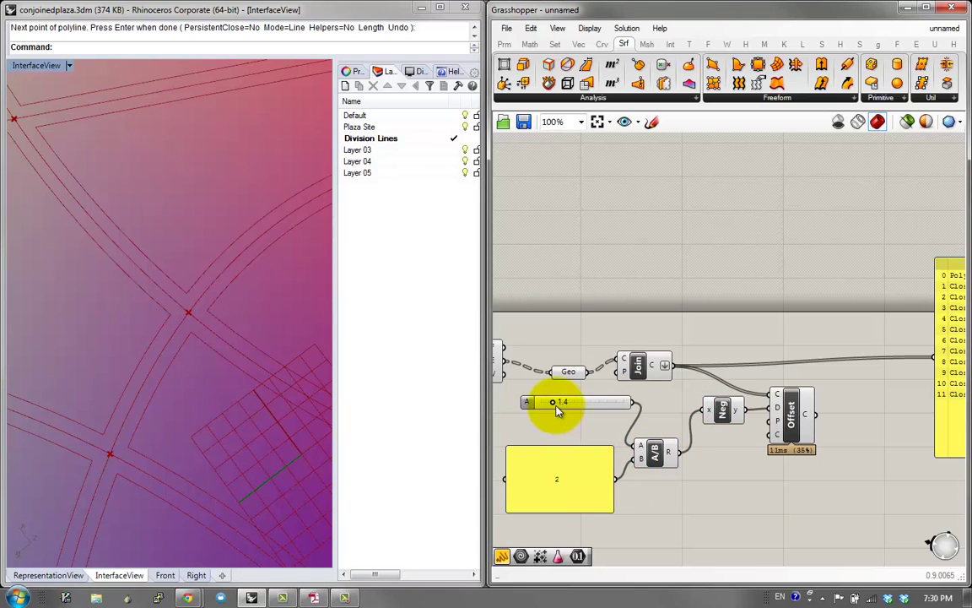
Step: Set the offset slider to 2.4 and rename it Road Thickness
left_click_drag(557, 411, 569, 395)
right_click(537, 402)
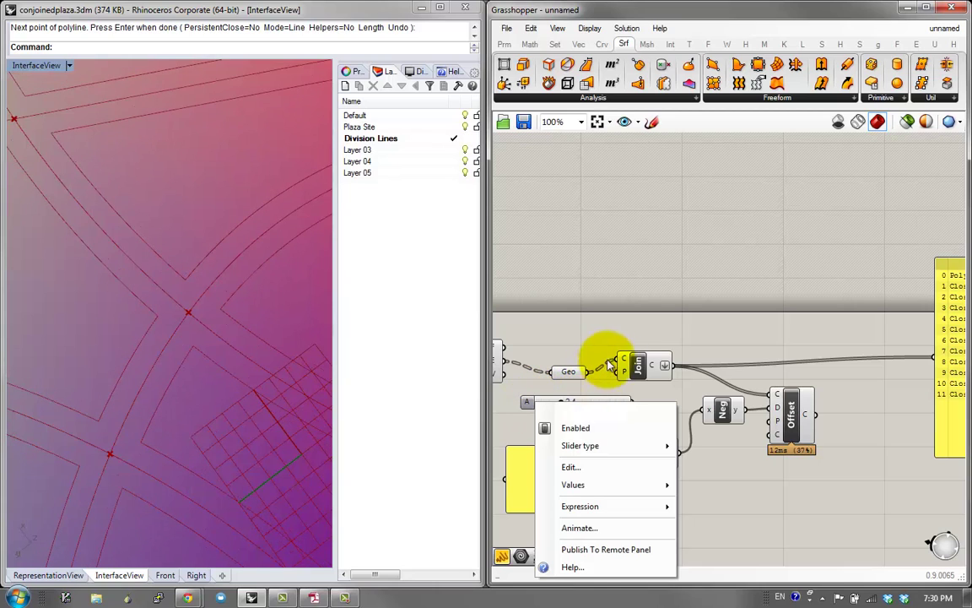
type("Road Thic")
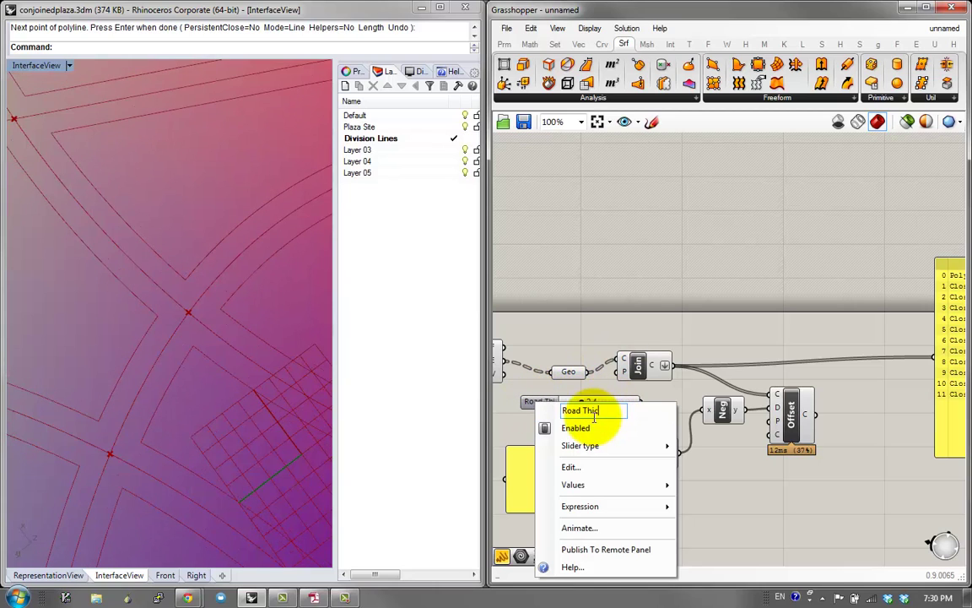
type("kness")
key("Return")
Step: Publish the Road Thickness slider to the remote control panel and dock that panel, enlarged, above the layer list in Rhino
right_click(589, 413)
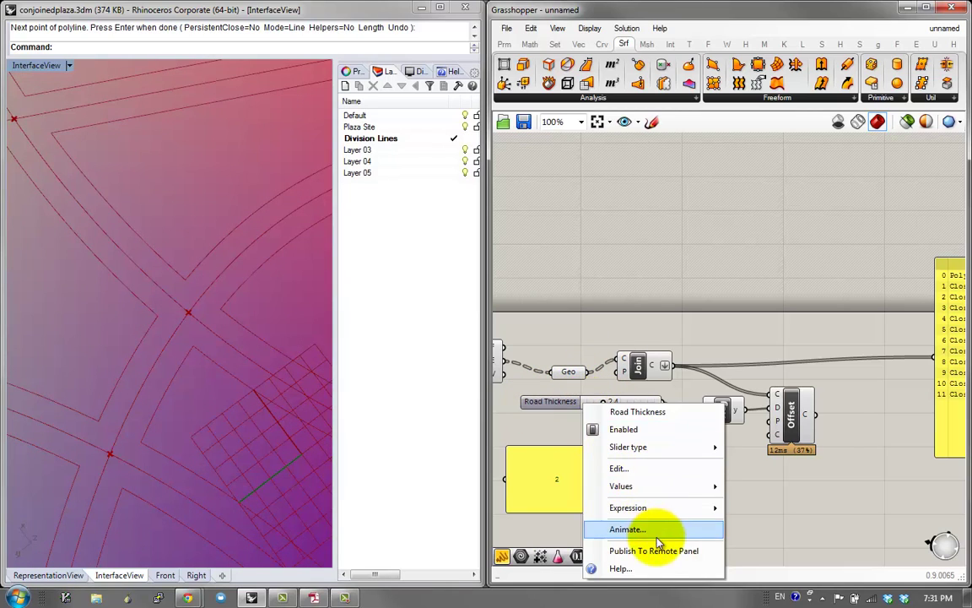
left_click(557, 30)
left_click(583, 43)
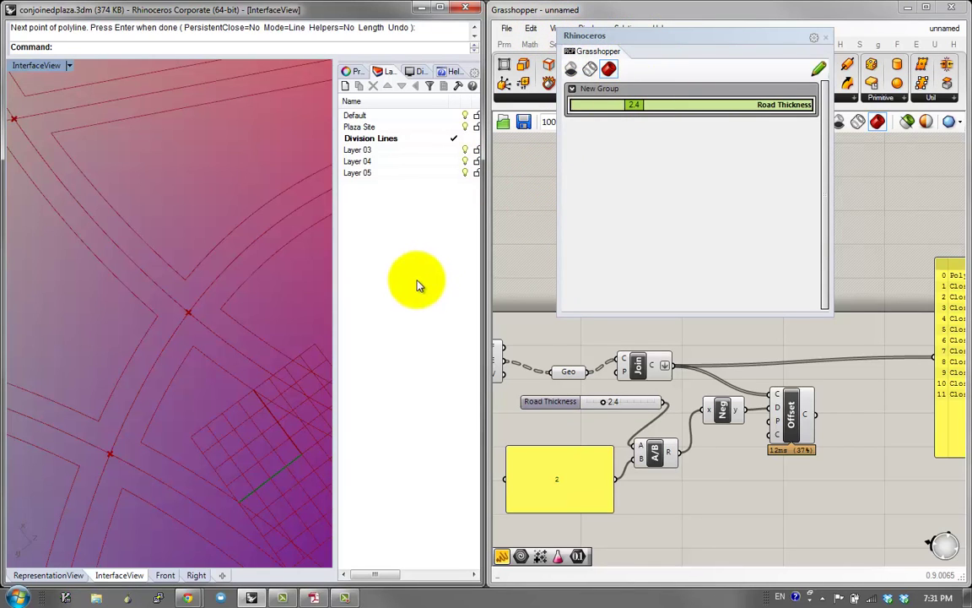
left_click_drag(586, 37, 407, 76)
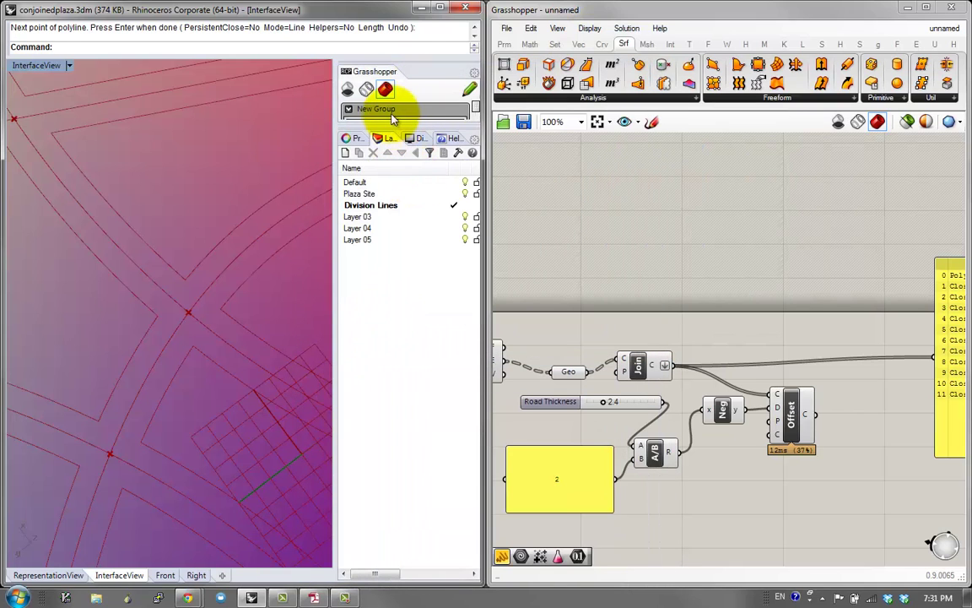
left_click_drag(388, 124, 388, 290)
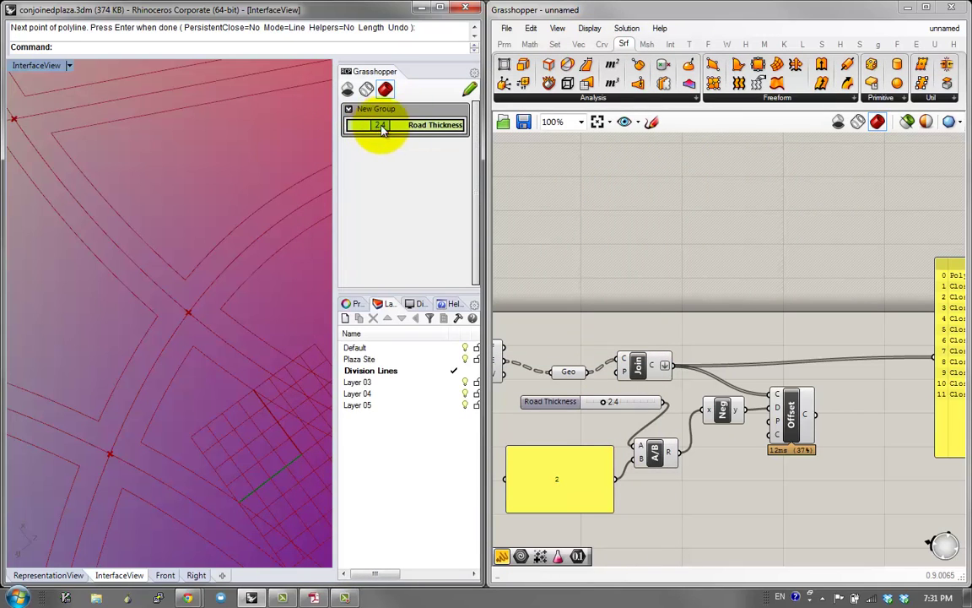
Step: Set Road Thickness to 3.0 from the remote control panel and move the curve list panel farther from Offset
left_click_drag(382, 129, 382, 125)
right_click_drag(226, 232, 194, 224)
right_click_drag(623, 326, 552, 254)
right_click_drag(724, 331, 596, 322)
left_click_drag(748, 328, 799, 311)
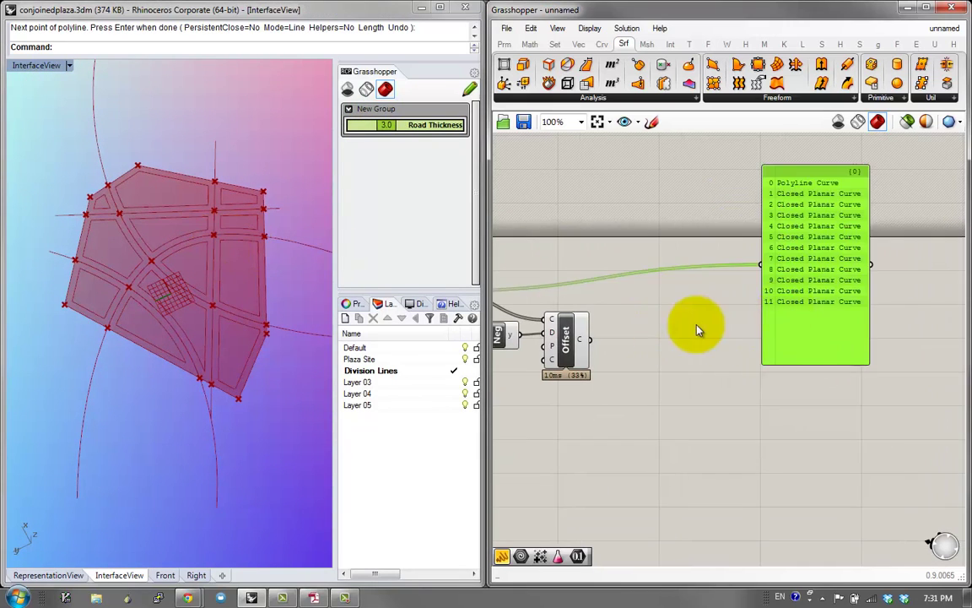
Step: Insert a Geometry parameter after Offset, wire Offset's C output into it and check the offset curves in the Rhino view
double_click(692, 325)
type("geo")
key("Return")
left_click_drag(591, 339, 656, 331)
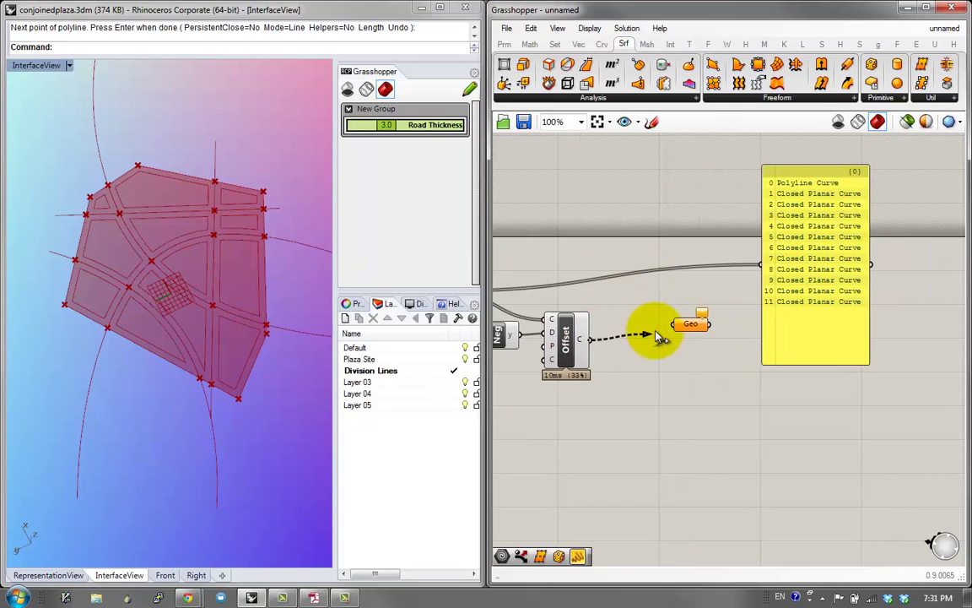
left_click(685, 324)
right_click_drag(151, 321, 154, 274)
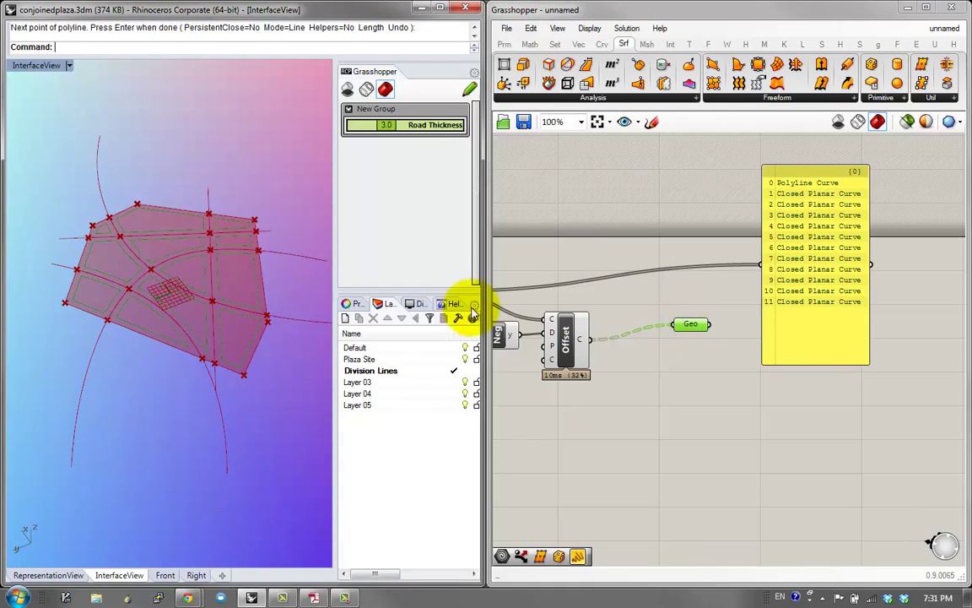
Step: Insert an Extrude component beyond the Geometry parameter and wire the offset curves into its B input
right_click_drag(547, 302, 971, 376)
right_click_drag(716, 312, 662, 362)
scroll(660, 342, "down", 7)
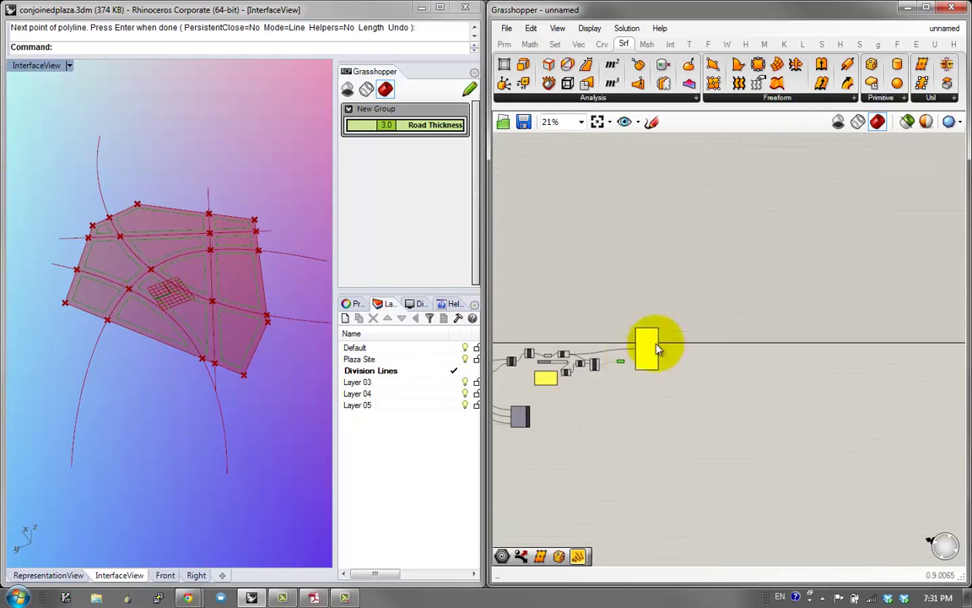
scroll(658, 363, "up", 7)
left_click_drag(731, 347, 808, 327)
double_click(728, 335)
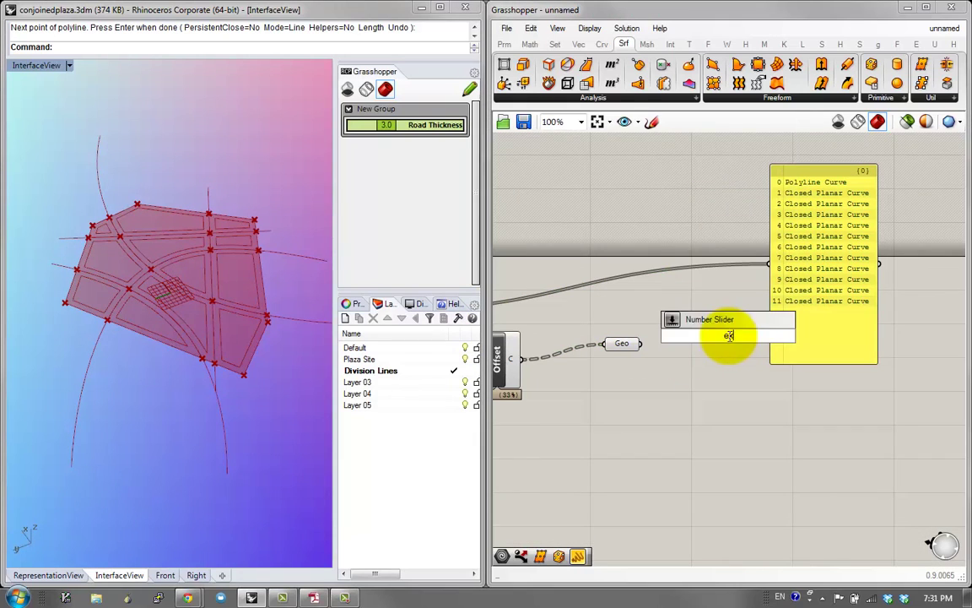
type("ex")
left_click(713, 302)
left_click_drag(641, 343, 707, 329)
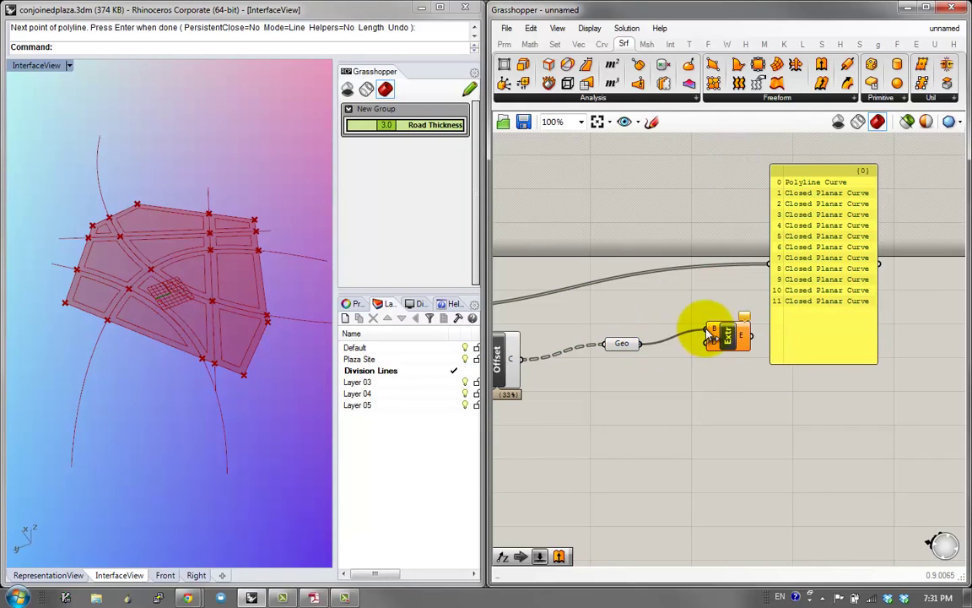
Step: Wire Offset's C output into the curve list panel and flatten that output
left_click_drag(550, 352, 770, 265)
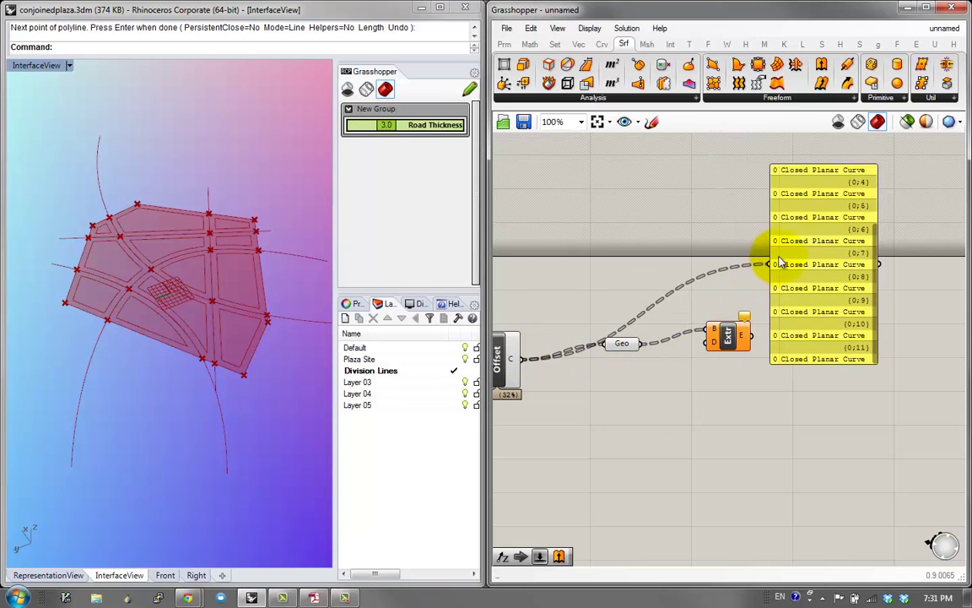
left_click_drag(874, 297, 878, 246)
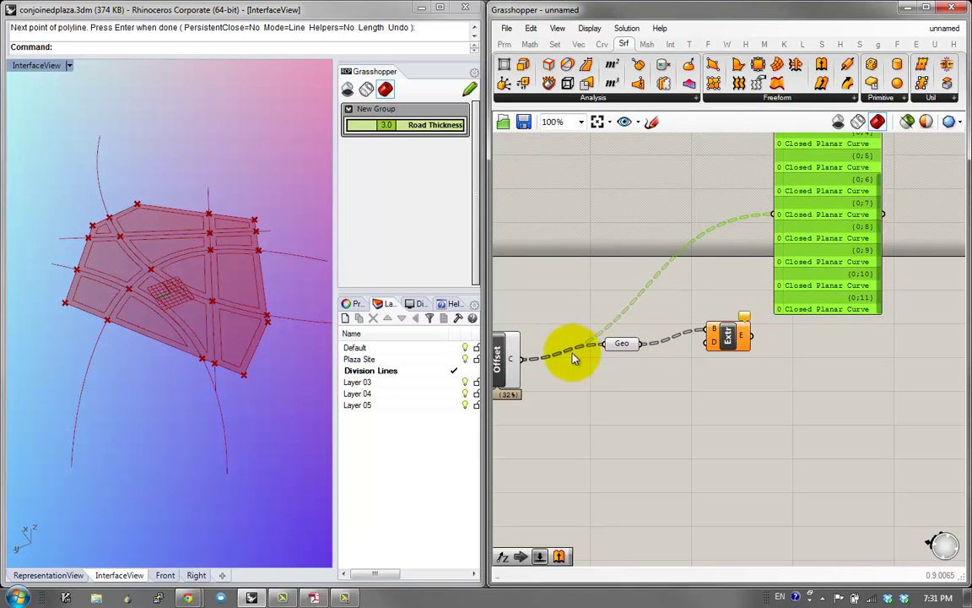
right_click(515, 359)
left_click(570, 445)
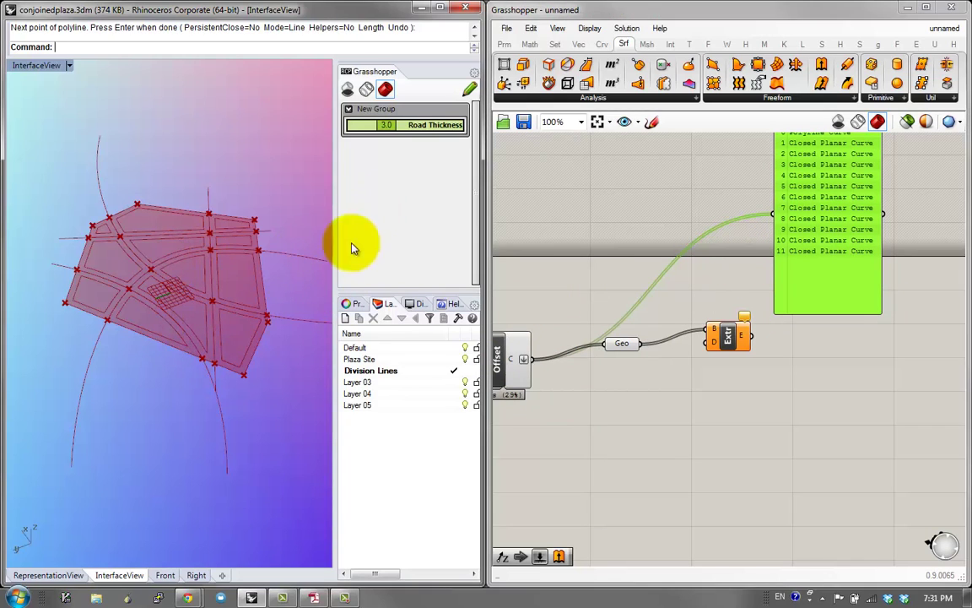
right_click_drag(656, 295, 674, 305)
left_click_drag(741, 343, 743, 358)
Step: Insert a Unit Z vector, connect it to Extrude's D input and inspect the extruded blocks from several angles
double_click(701, 394)
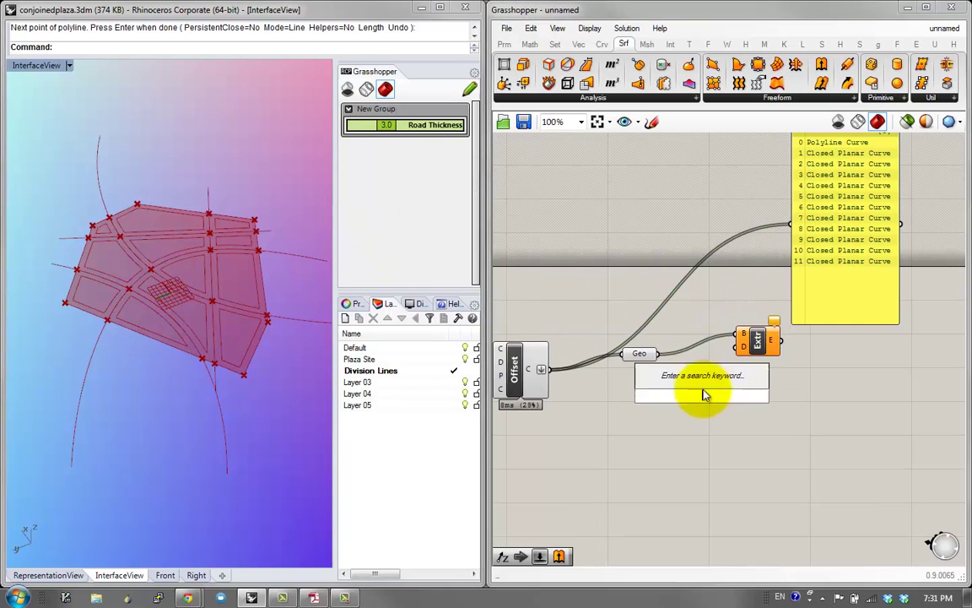
type("unit z")
left_click(710, 378)
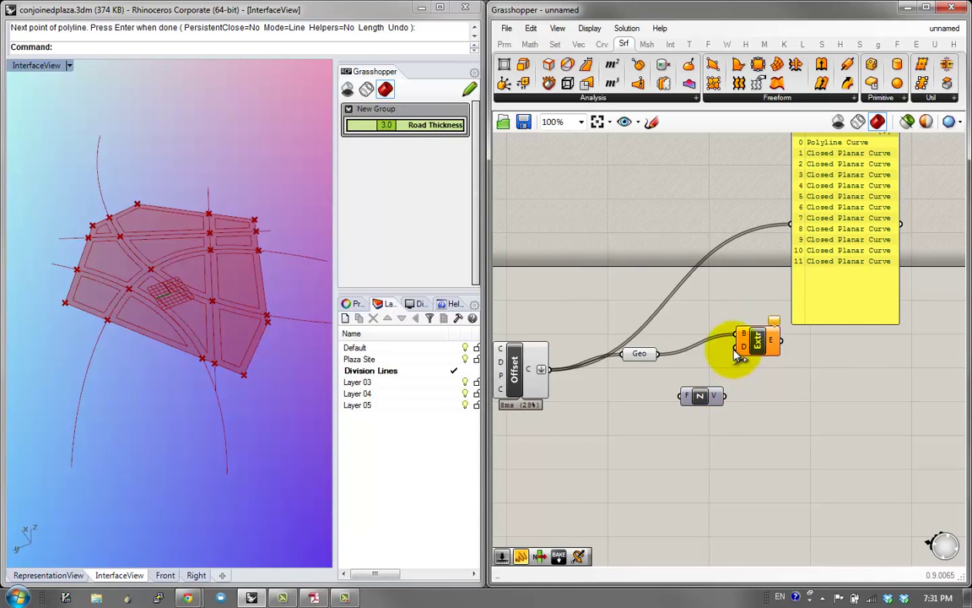
left_click_drag(736, 355, 723, 396)
right_click_drag(235, 326, 70, 260)
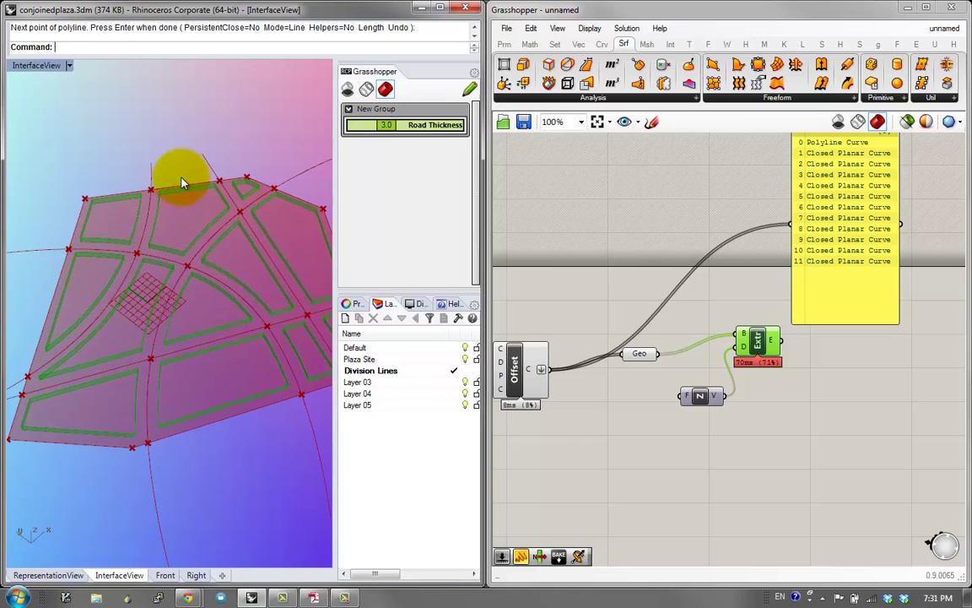
right_click_drag(167, 246, 817, 358)
Step: Move the curve list panel farther aside and shift the Extrude and Unit Z components lower on the canvas
right_click_drag(686, 342, 593, 341)
left_click_drag(702, 317, 753, 305)
right_click_drag(753, 305, 797, 335)
scroll(807, 363, "down", 2)
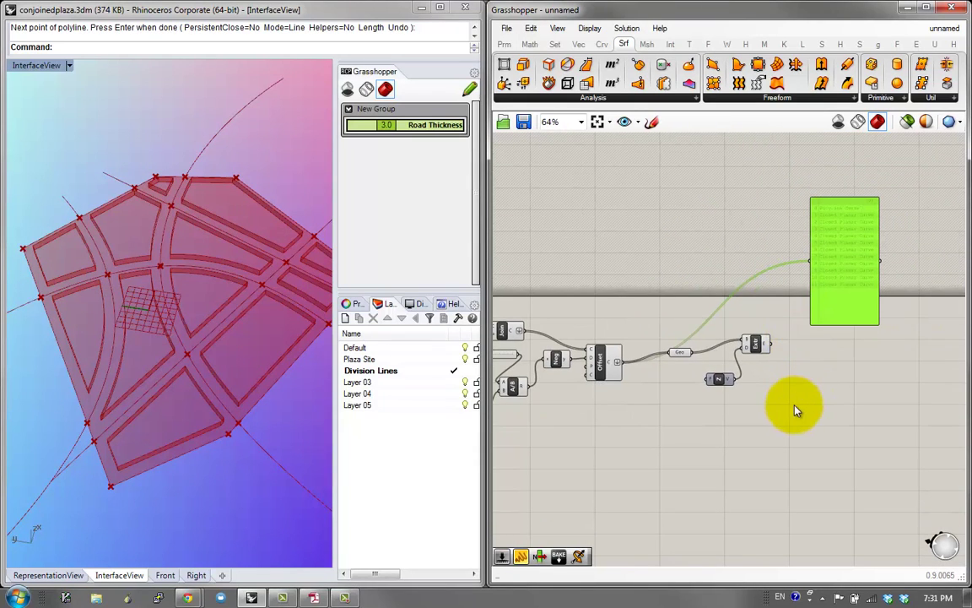
left_click_drag(795, 410, 705, 337)
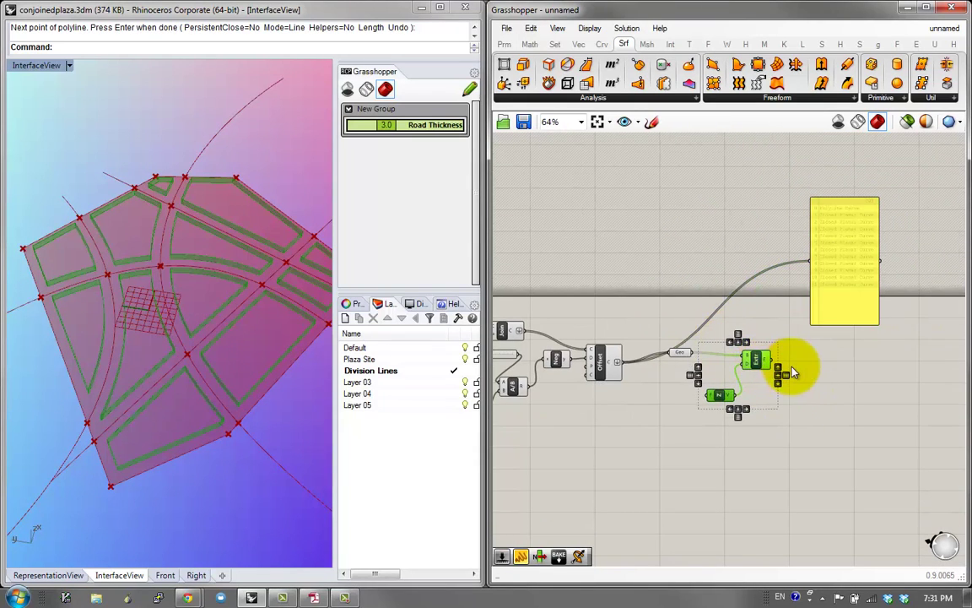
left_click(803, 354)
scroll(803, 354, "up", 4)
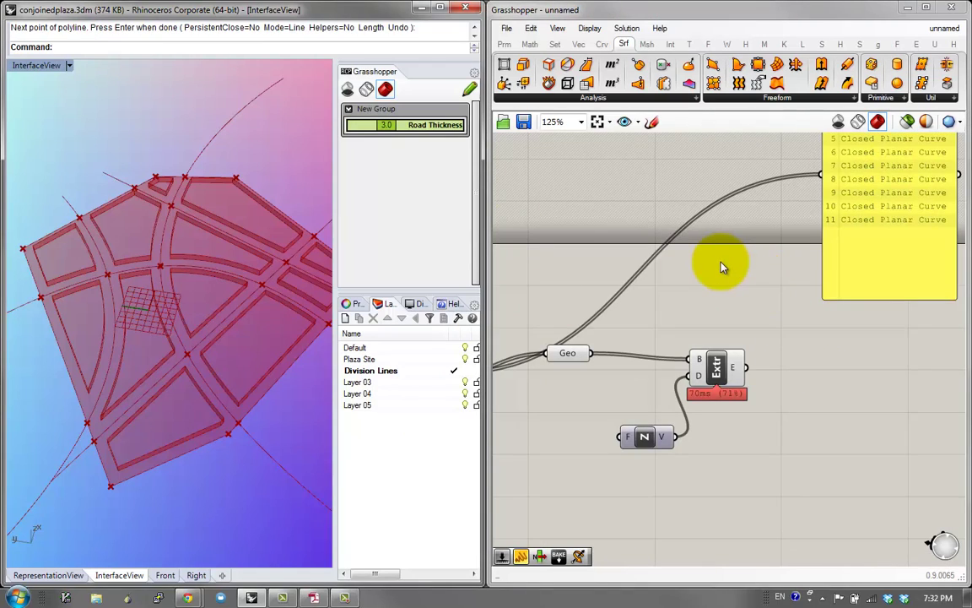
Step: Insert two more Geometry parameters and chain them one after the other from the first one after Offset
right_click_drag(747, 279, 784, 302)
left_click_drag(615, 377, 623, 375)
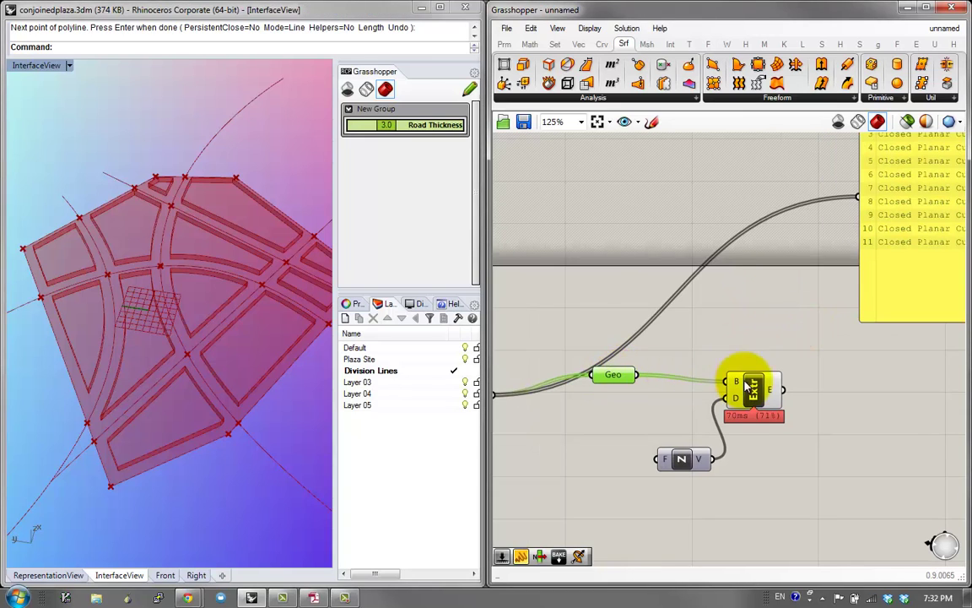
scroll(748, 386, "down", 2)
double_click(783, 361)
type("geo")
left_click(764, 288)
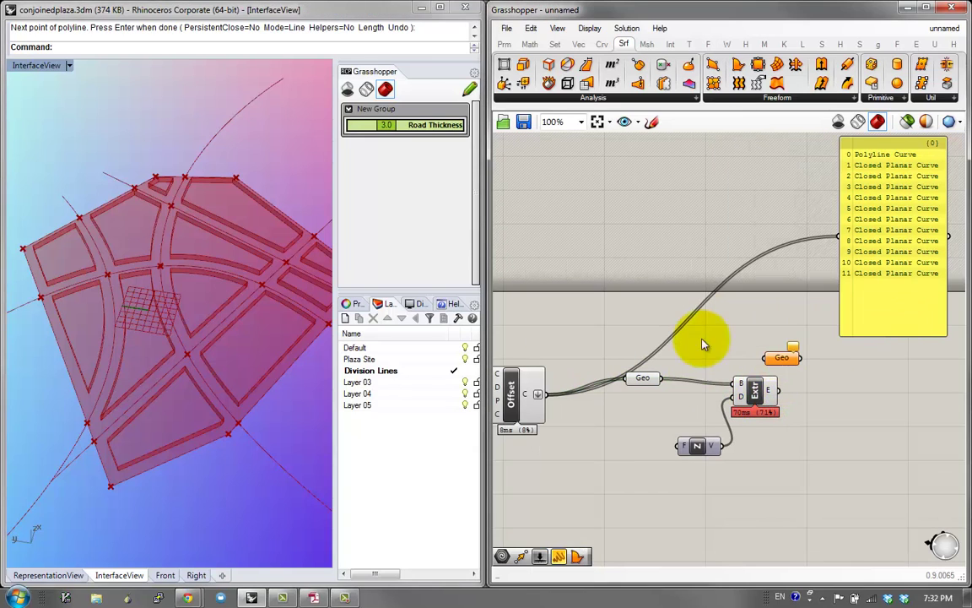
left_click_drag(663, 377, 865, 362)
Step: Delete the Extrude and Unit Z components
right_click_drag(811, 367, 886, 359)
scroll(806, 358, "down", 2)
scroll(834, 357, "up", 2)
left_click_drag(834, 354, 764, 452)
key("Delete")
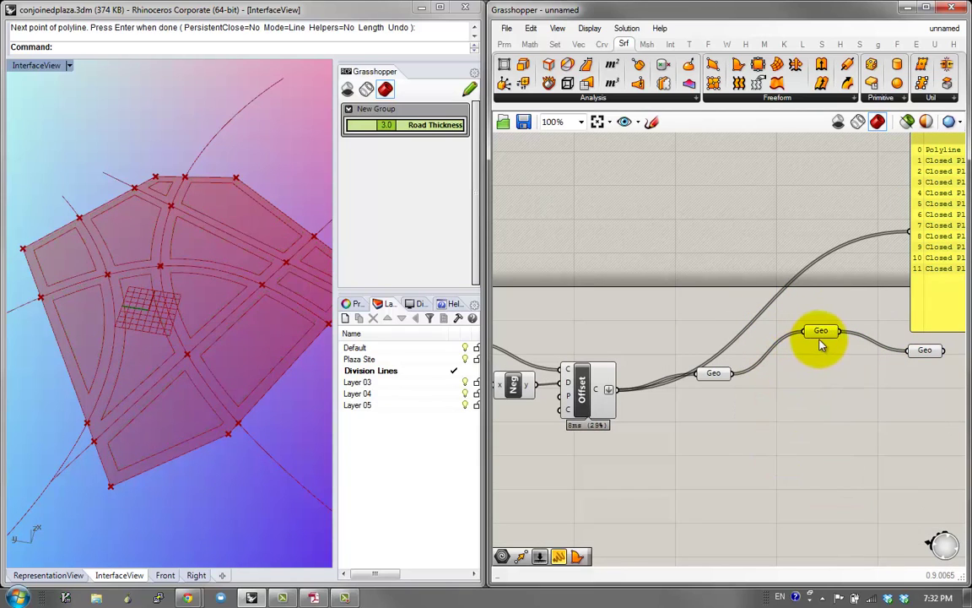
Step: Compare the first and last Geometry parameters in the chain using the selected-only preview, and restore the full preview
left_click_drag(828, 337, 827, 369)
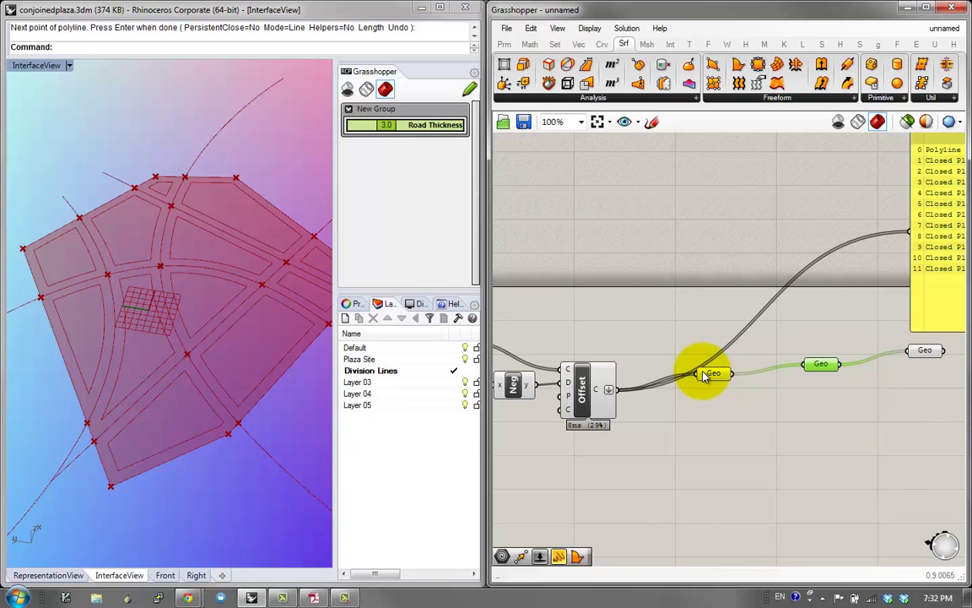
mouse_move(709, 377)
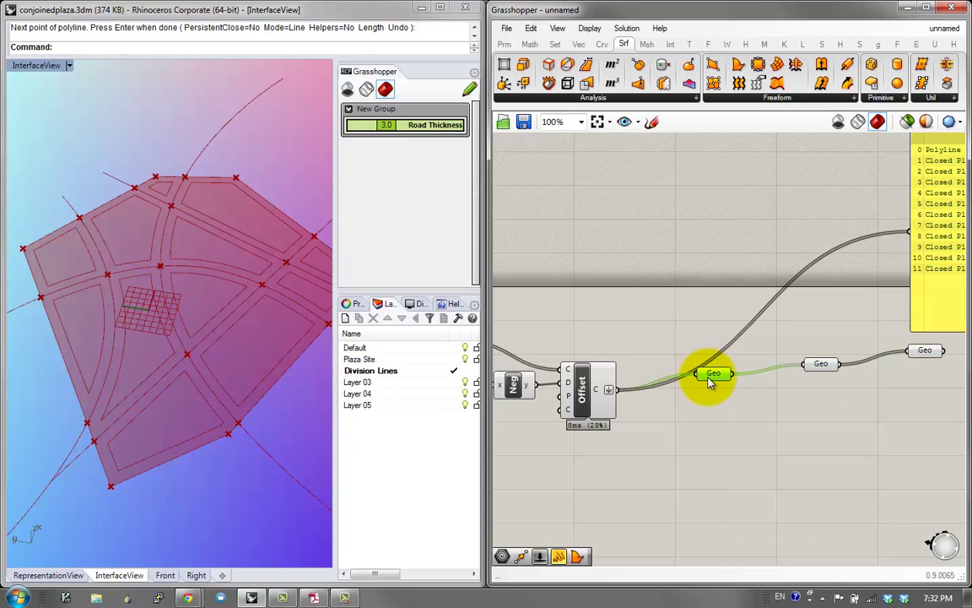
left_click(909, 122)
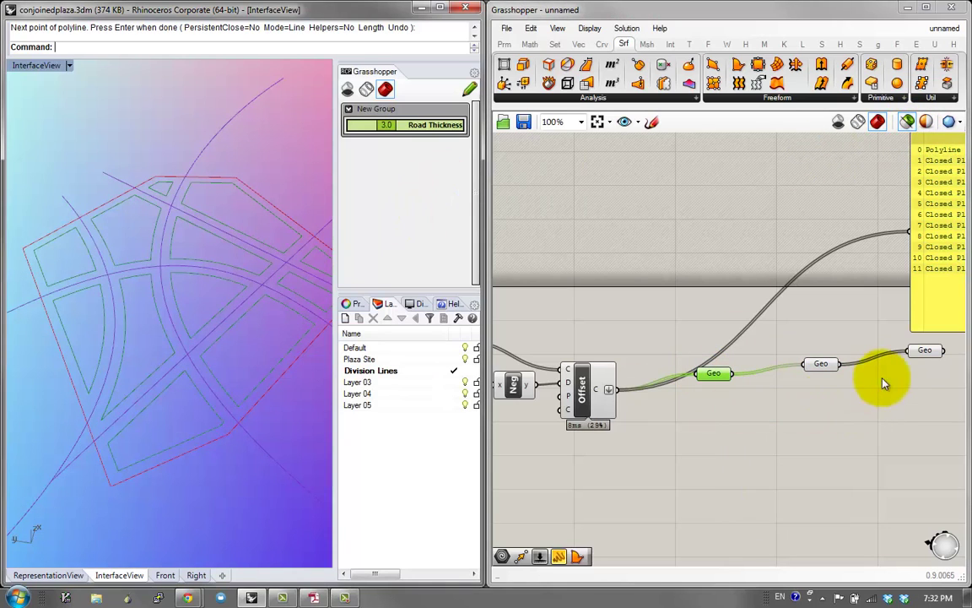
left_click(926, 351)
left_click(909, 123)
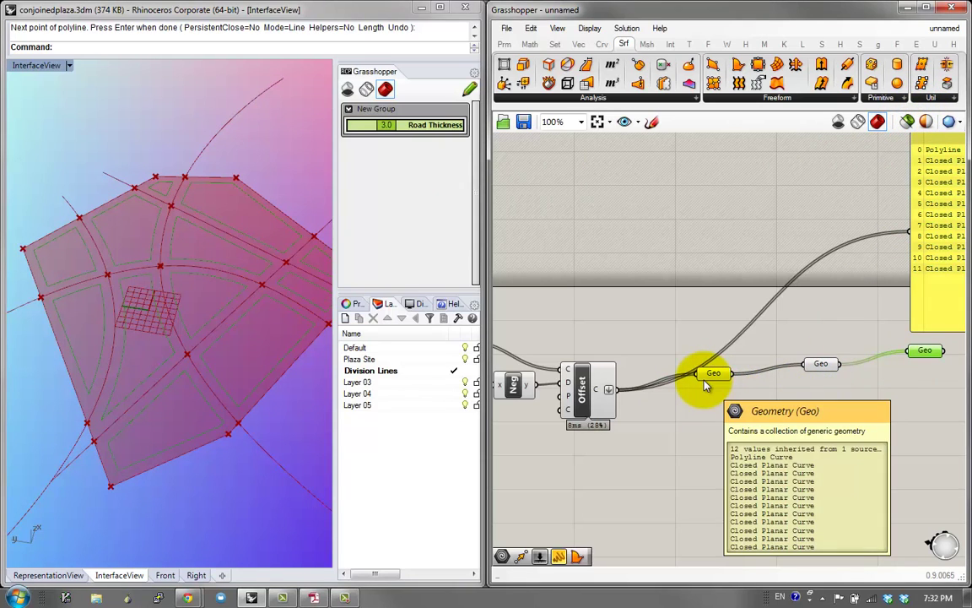
Step: Reposition the first and middle Geometry parameters so the chain is spaced out beyond Offset
left_click_drag(718, 373, 739, 362)
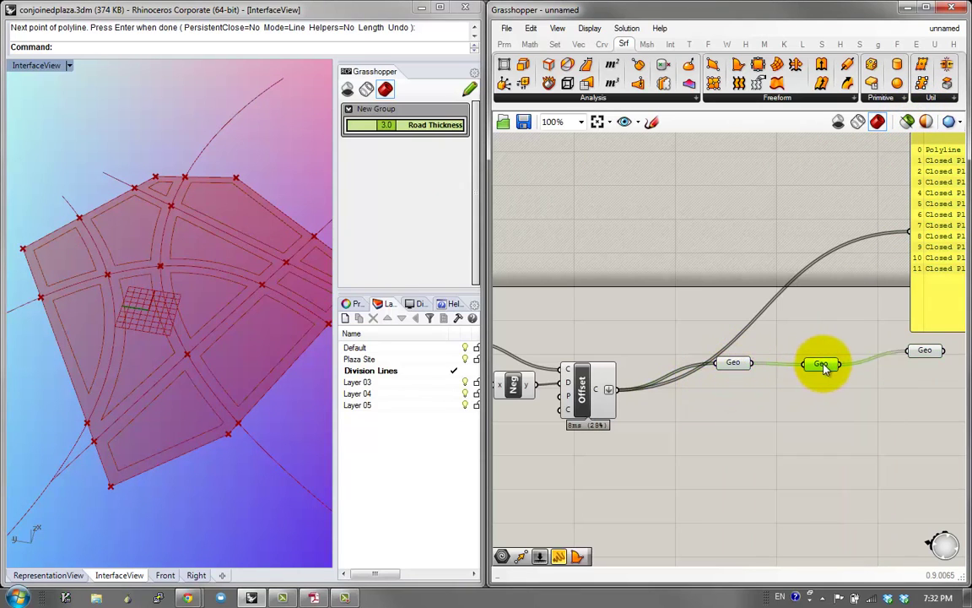
left_click_drag(825, 368, 838, 338)
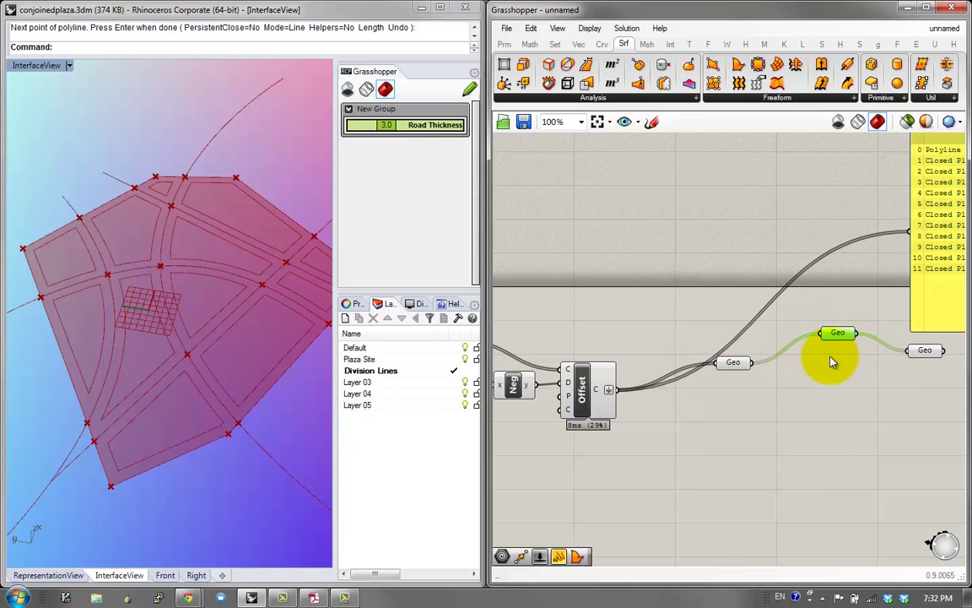
scroll(878, 371, "down", 1)
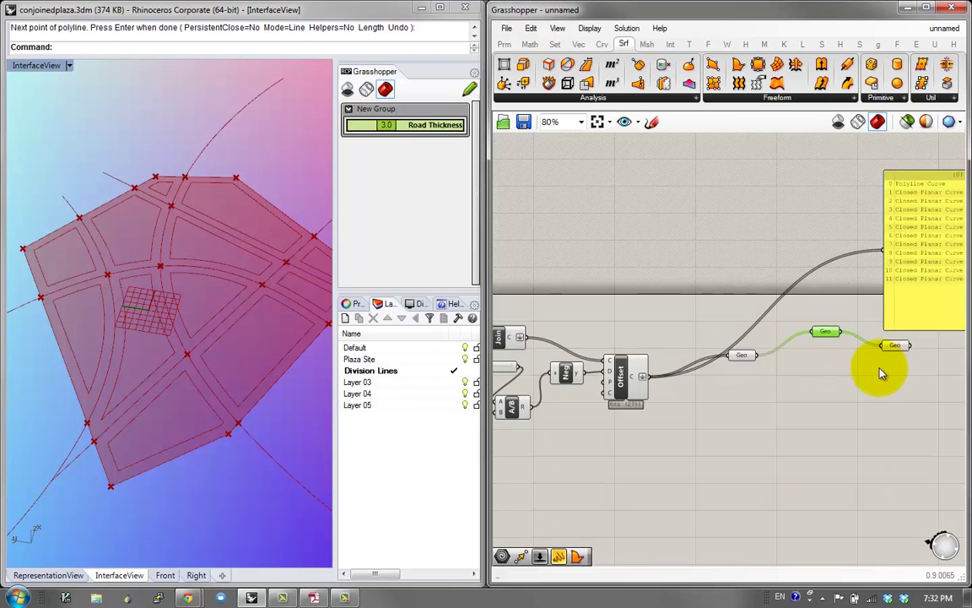
right_click_drag(848, 339, 835, 293)
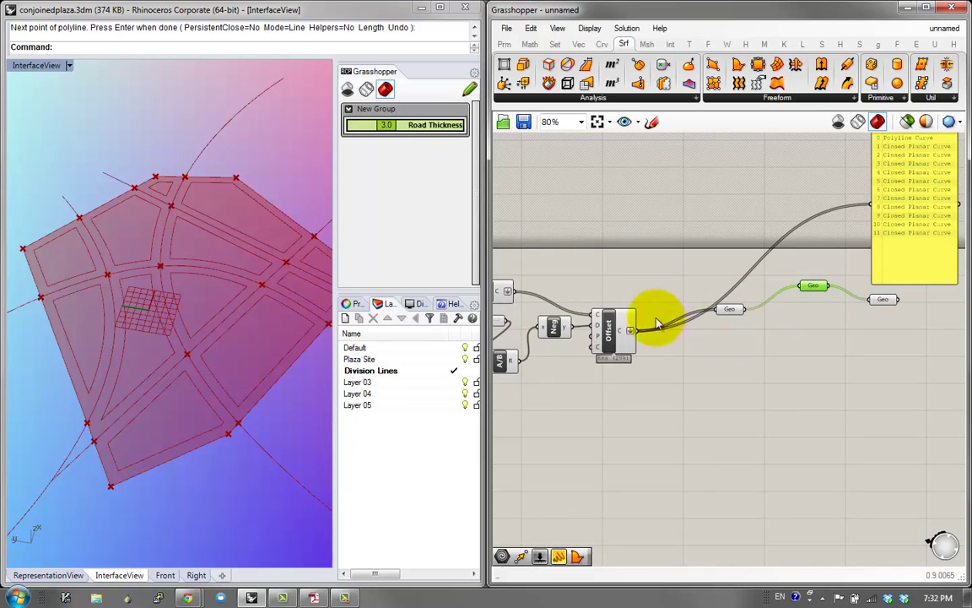
Step: Turn off the preview of the Offset component and the components feeding it
scroll(722, 298, "down", 2)
left_click_drag(749, 239, 496, 473)
middle_click(589, 358)
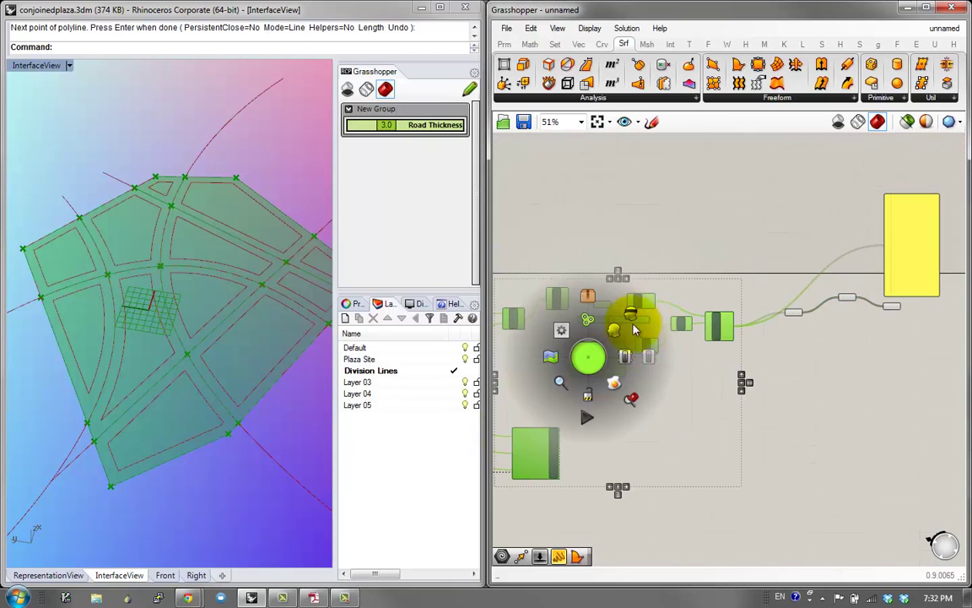
left_click(631, 313)
Step: Convert the middle Geometry parameter into a cluster and open the cluster for editing
scroll(743, 328, "up", 4)
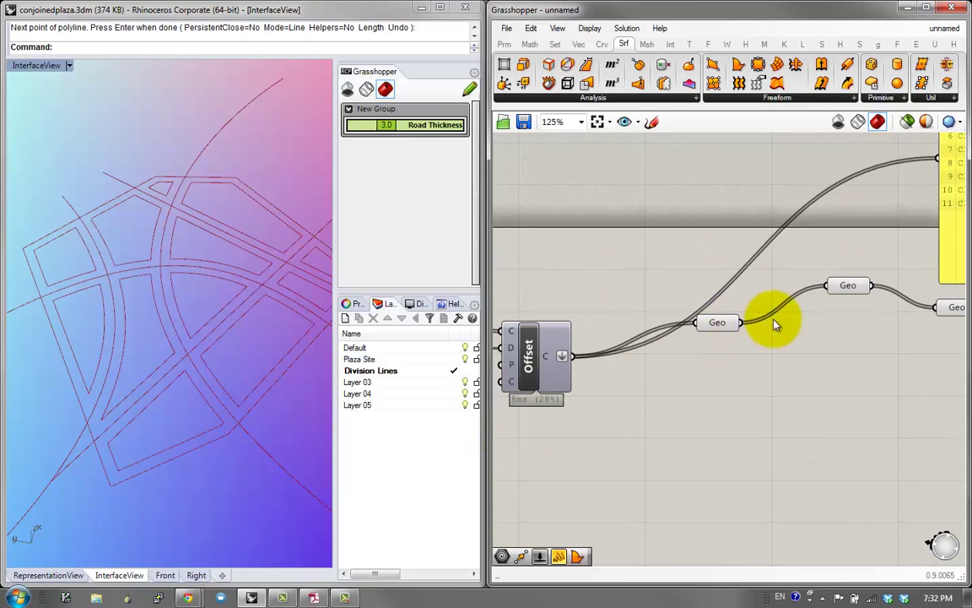
right_click_drag(836, 314, 734, 341)
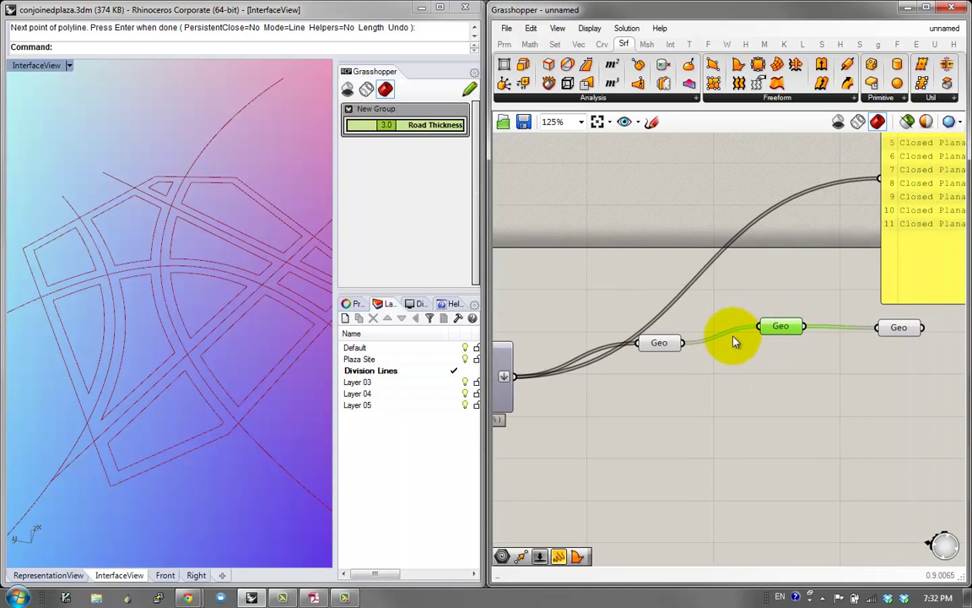
middle_click(782, 336)
left_click(786, 277)
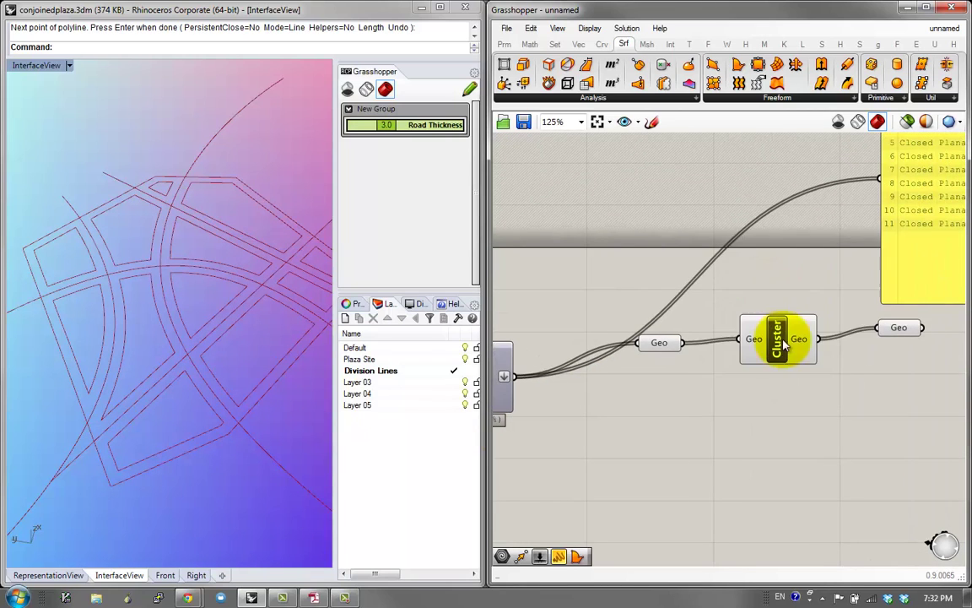
left_click_drag(785, 345, 782, 351)
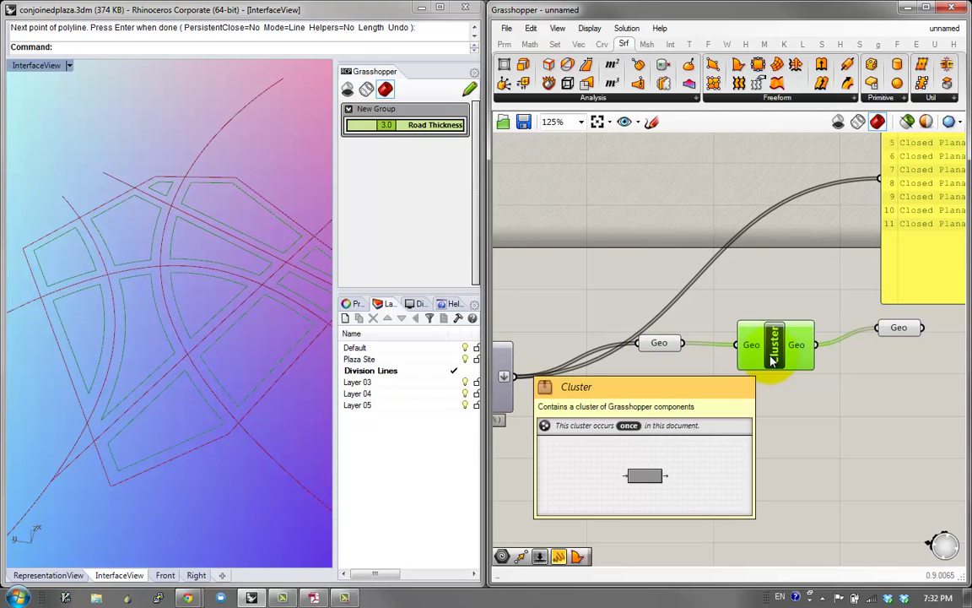
double_click(777, 354)
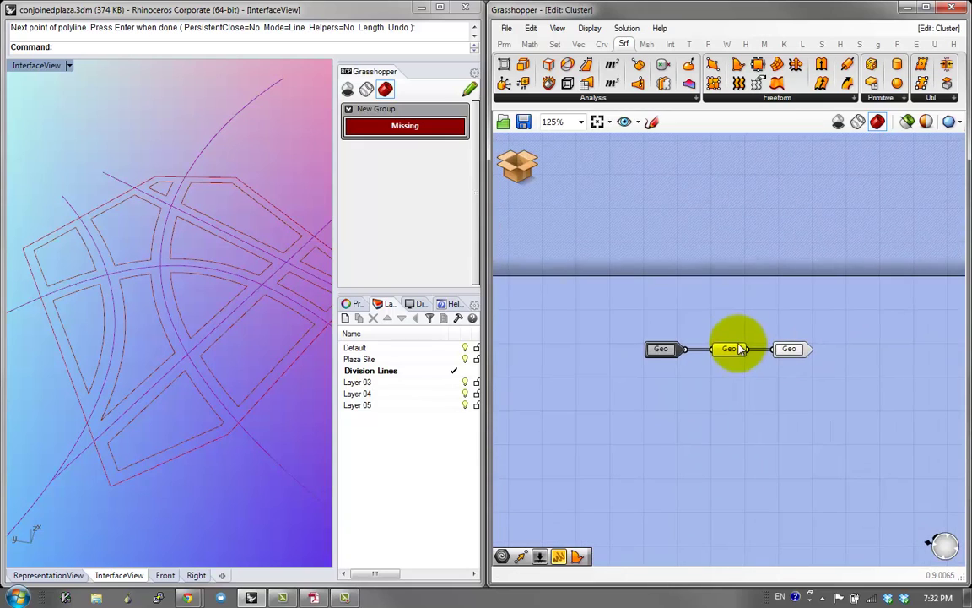
Step: Spread the cluster's input and output far apart and place the Geometry parameter just after the input
scroll(705, 271, "down", 3)
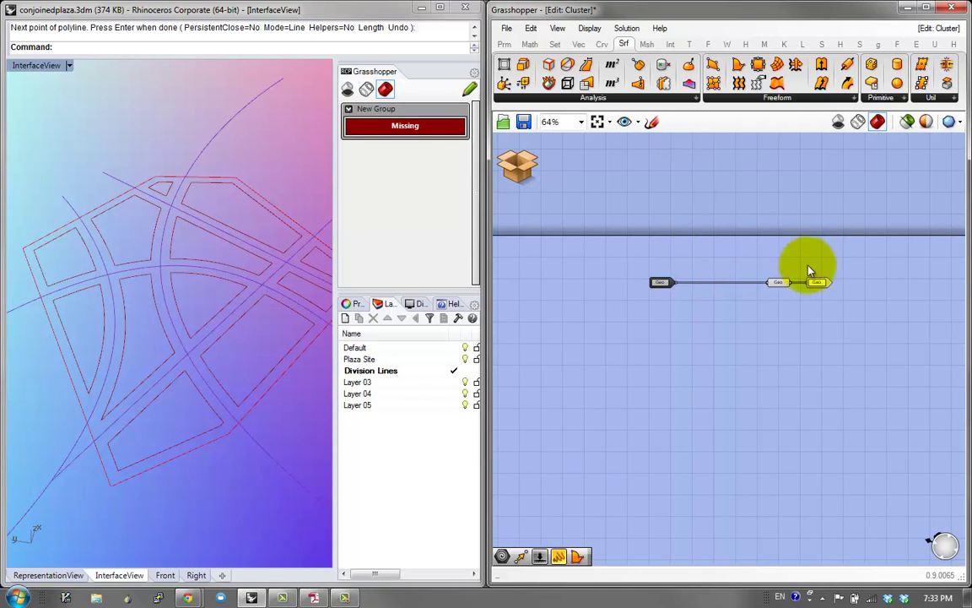
left_click_drag(815, 283, 888, 284)
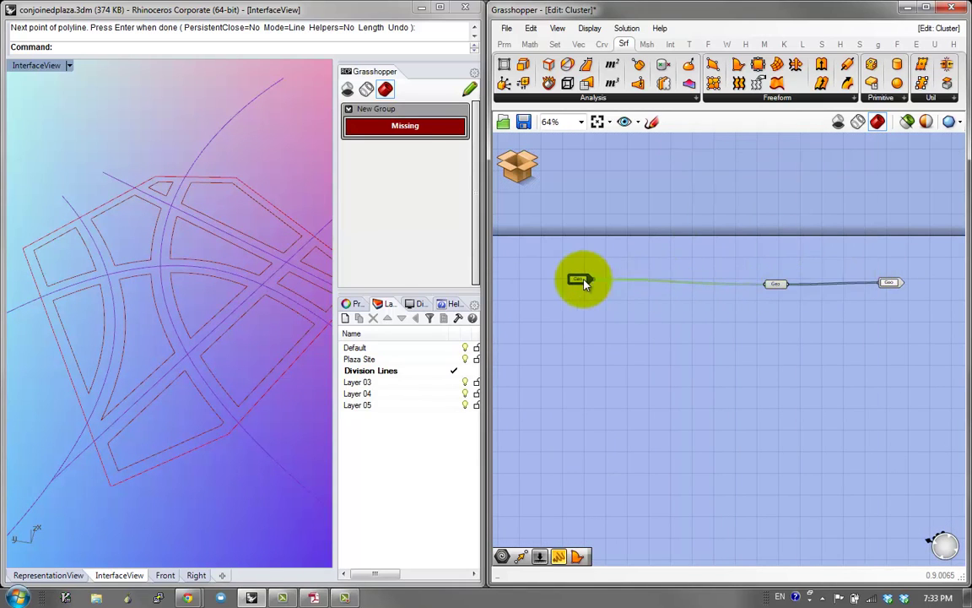
scroll(651, 311, "up", 2)
right_click_drag(661, 270, 597, 304)
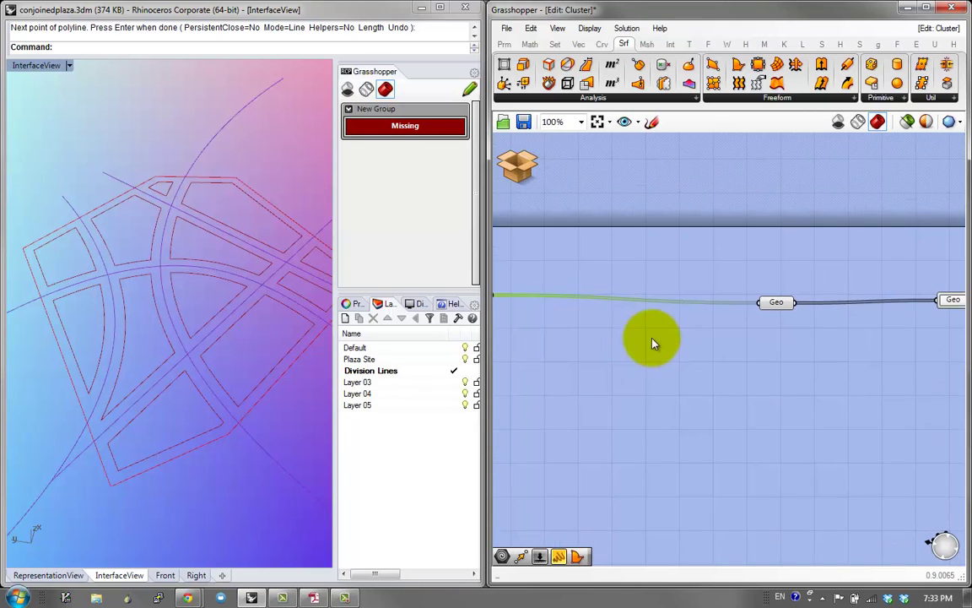
scroll(655, 334, "down", 2)
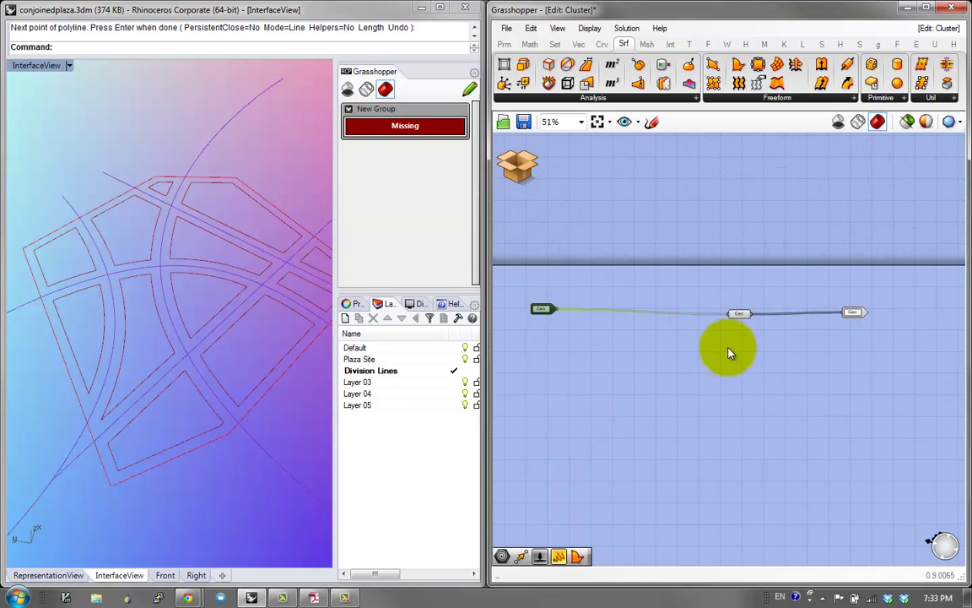
scroll(730, 351, "down", 2)
scroll(688, 342, "up", 4)
left_click_drag(803, 314, 565, 310)
right_click_drag(673, 284, 604, 277)
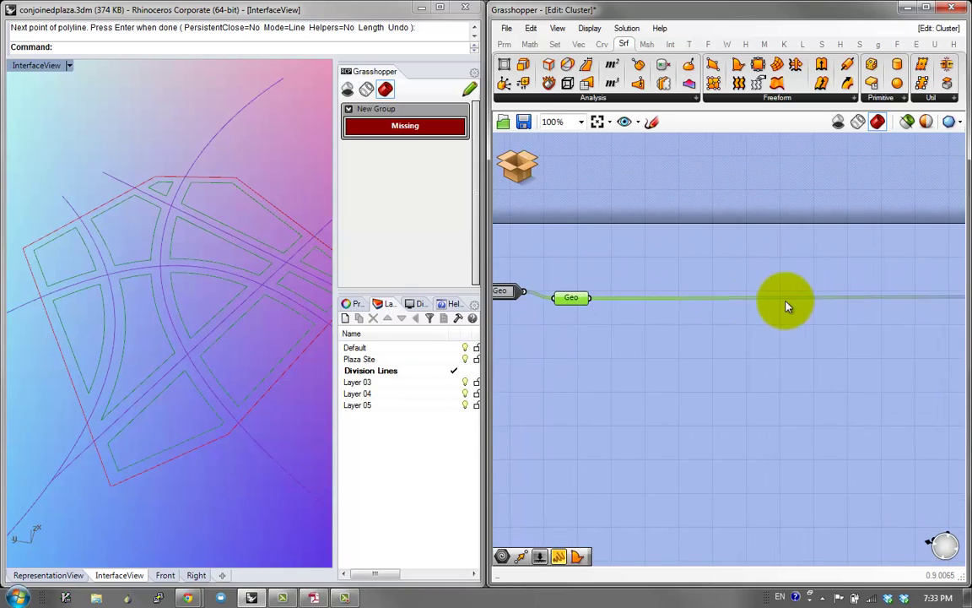
Step: Add an Area component above the main wire and feed it from the cluster's Geometry parameter
double_click(722, 259)
type("rea")
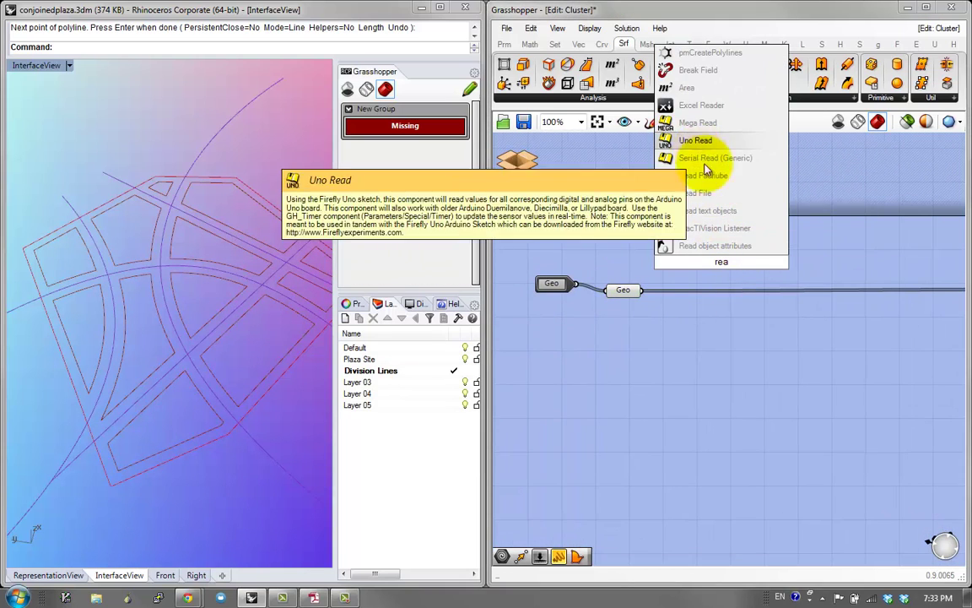
left_click(716, 246)
double_click(715, 246)
type("area")
left_click(683, 229)
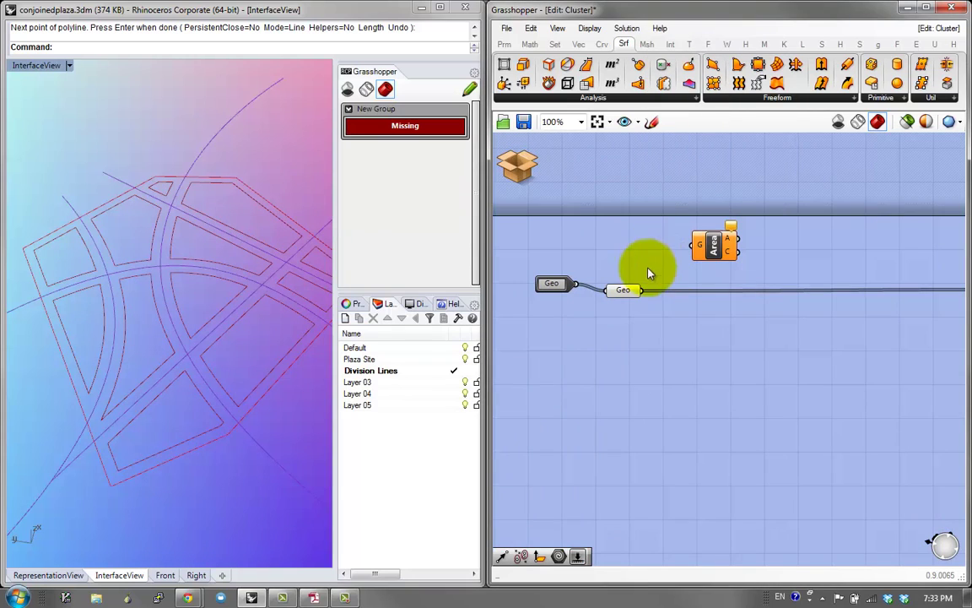
left_click_drag(659, 293, 645, 290)
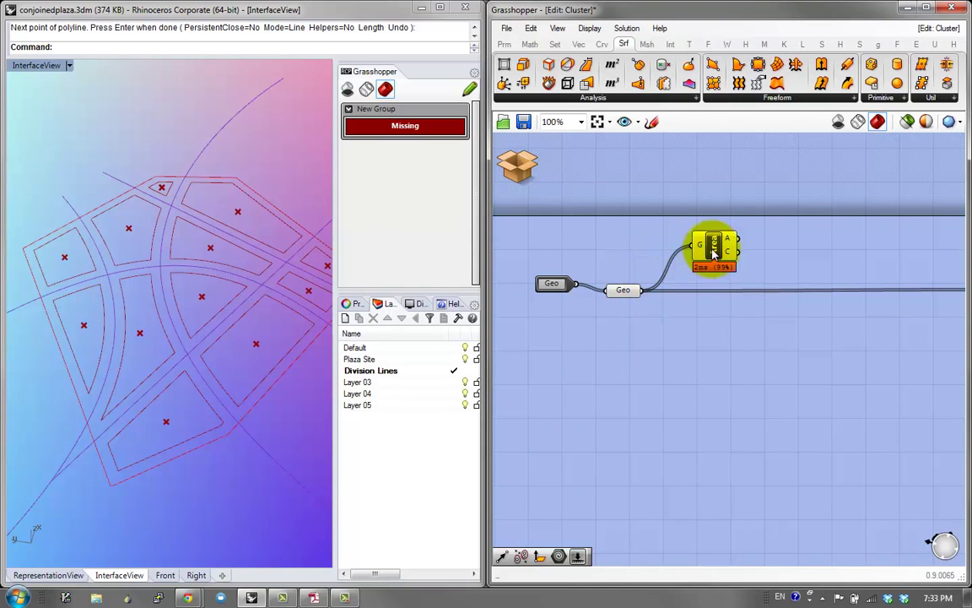
left_click_drag(711, 244, 707, 247)
Step: Add a Unit Z component after Area and connect Area's centroid output to its factor input
right_click_drag(148, 297, 378, 178)
double_click(780, 235)
type("z")
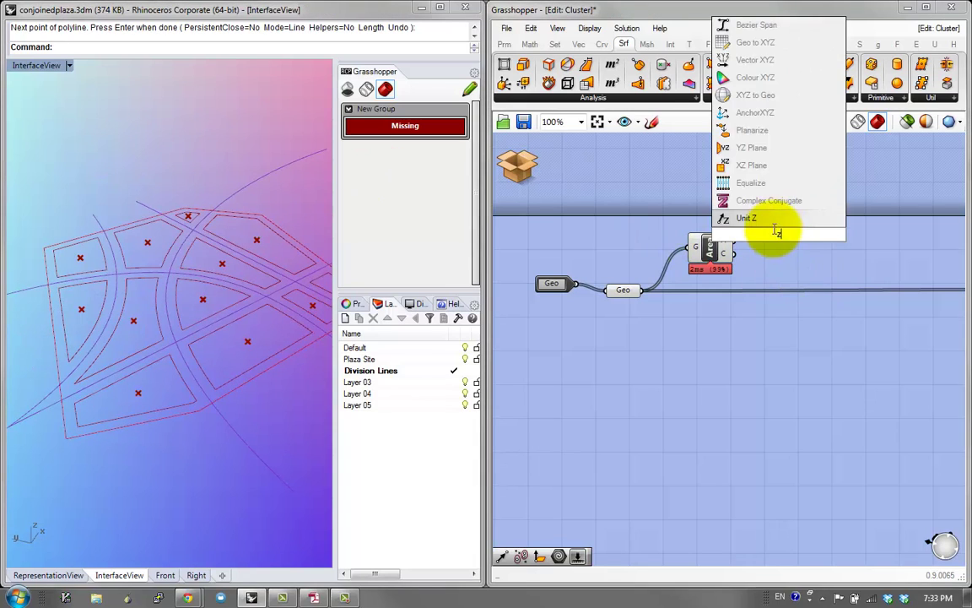
left_click(773, 217)
left_click_drag(734, 254, 760, 237)
left_click_drag(775, 242, 790, 256)
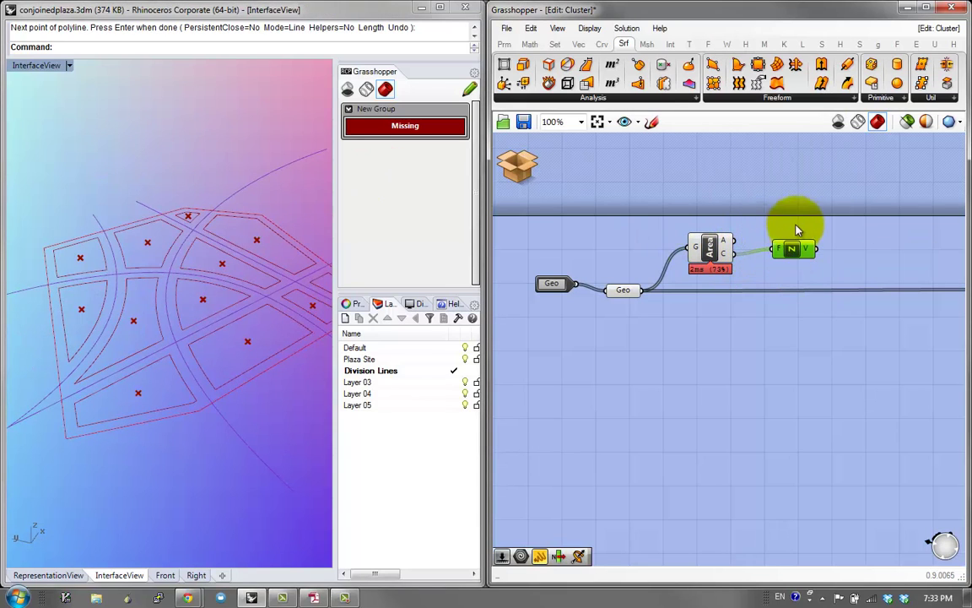
Step: Add a Move component that translates the Area centroids along the Unit Z vector
double_click(804, 226)
type("move")
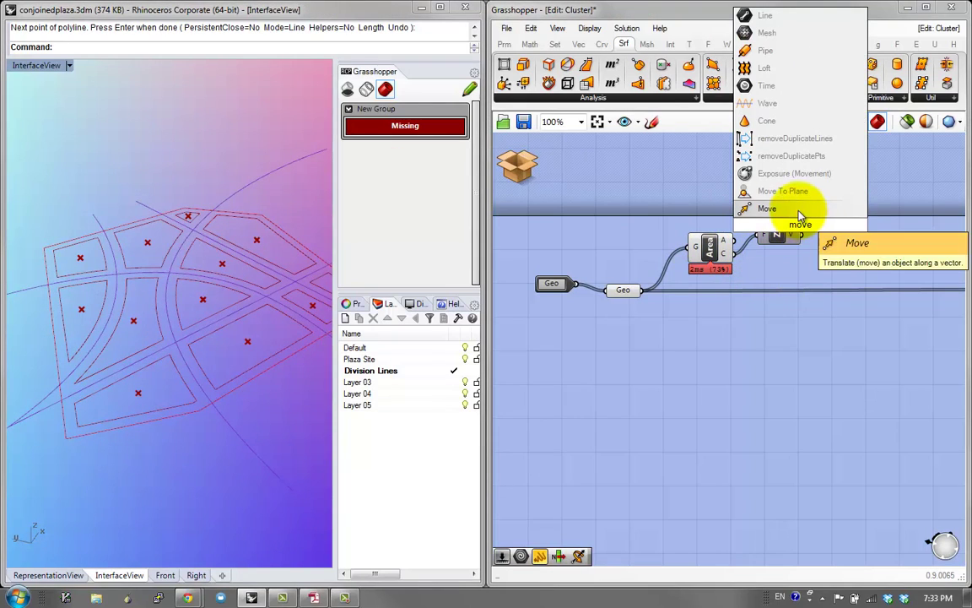
left_click(851, 237)
left_click_drag(777, 237, 785, 268)
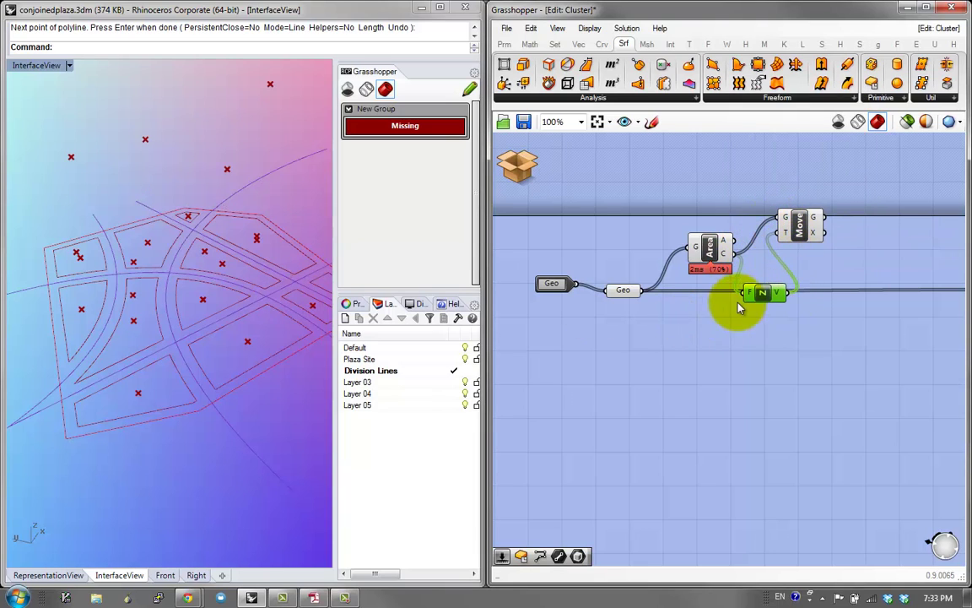
Step: Create a number slider with the value 4 and connect it as the Unit Z factor
double_click(709, 323)
type("4")
key("Return")
left_click_drag(765, 329, 750, 293)
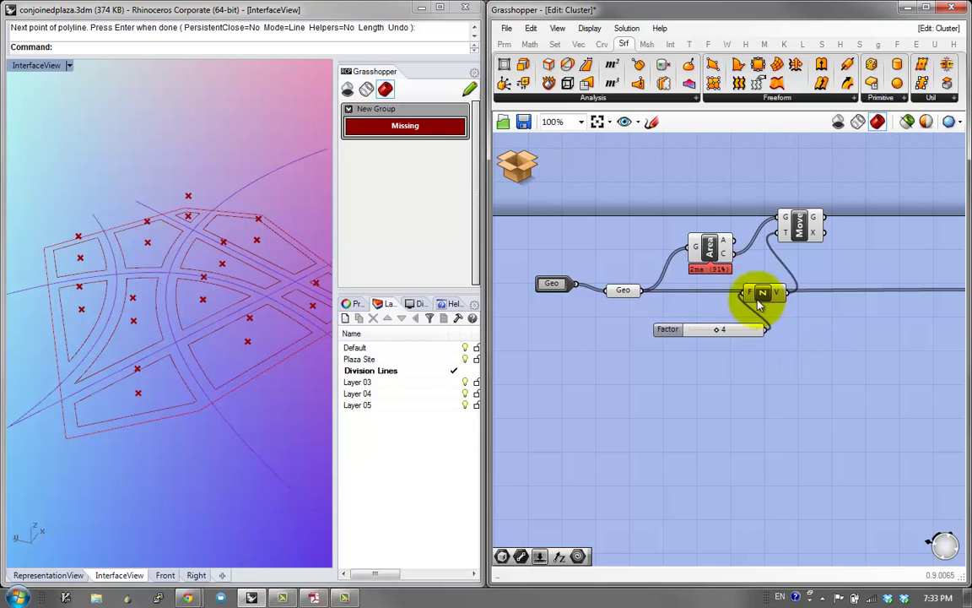
Step: Raise the Factor slider to 7 and place it clear of the Unit Z component
left_click(805, 227)
right_click_drag(256, 317, 250, 296)
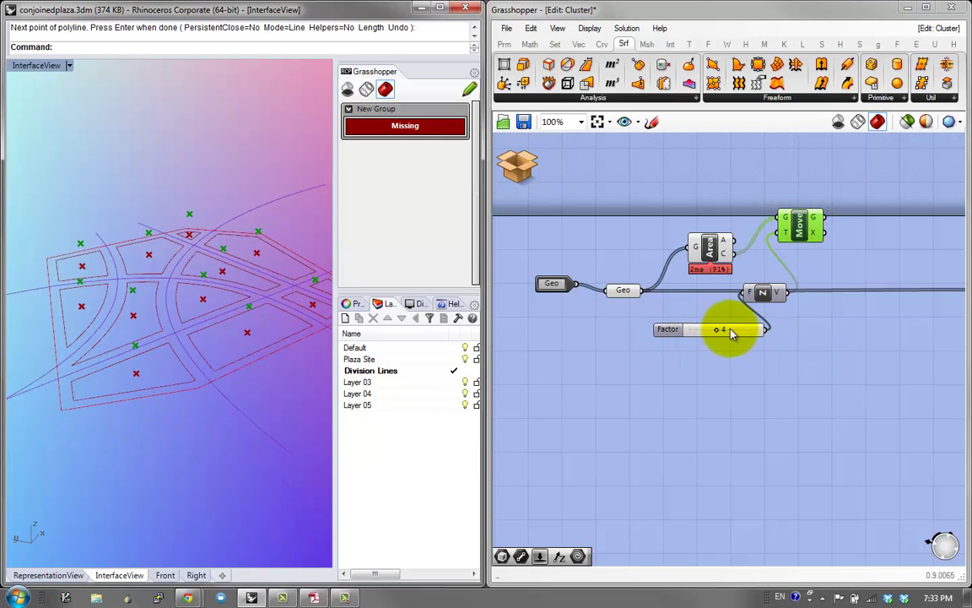
mouse_move(720, 332)
left_mouse_down()
mouse_move(745, 336)
mouse_move(702, 331)
left_mouse_up()
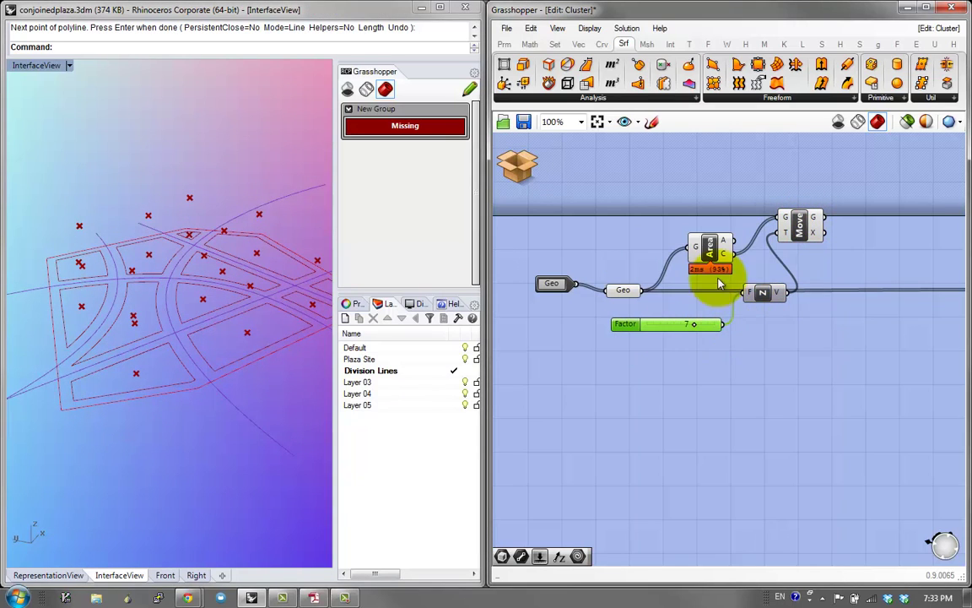
Step: Shift Area, Unit Z, Move and the Factor slider together below the main geometry wire
left_click_drag(807, 355, 595, 193)
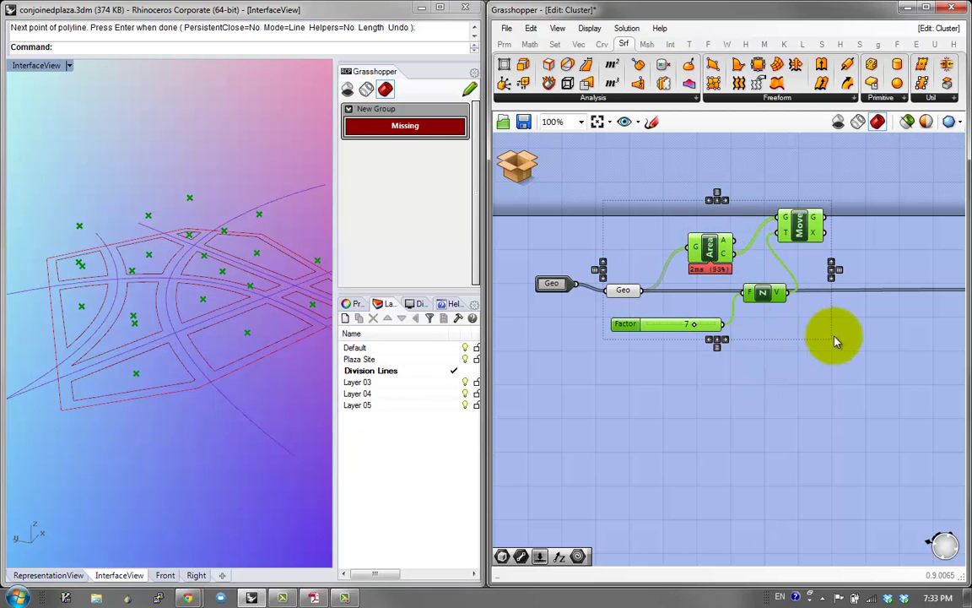
left_click_drag(811, 242, 857, 425)
left_click(875, 388)
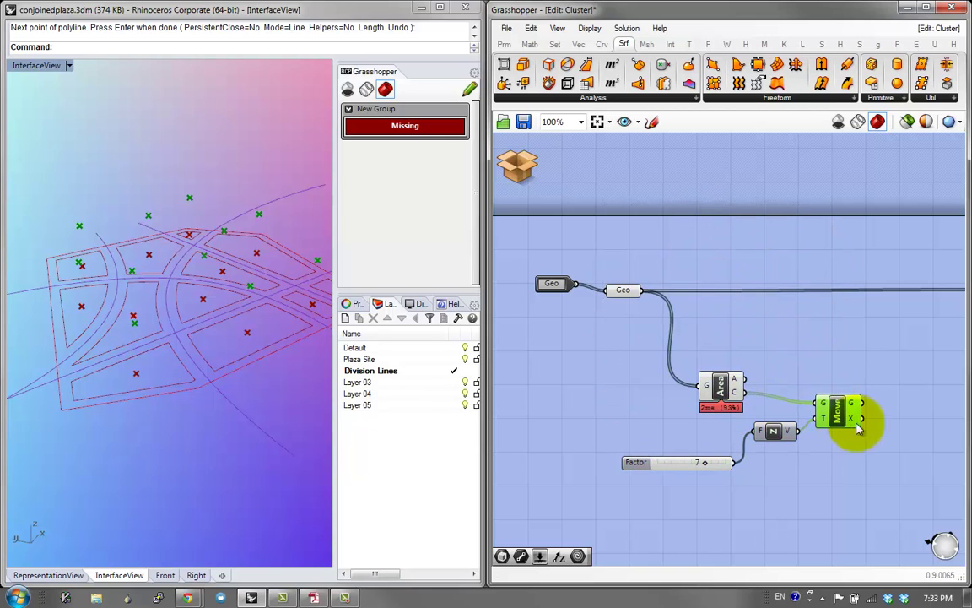
Step: Try an Extrude of the Geometry parameter's curves along the Unit Z vector, and delete the component again
right_click_drag(709, 392, 659, 386)
right_click_drag(217, 311, 195, 319)
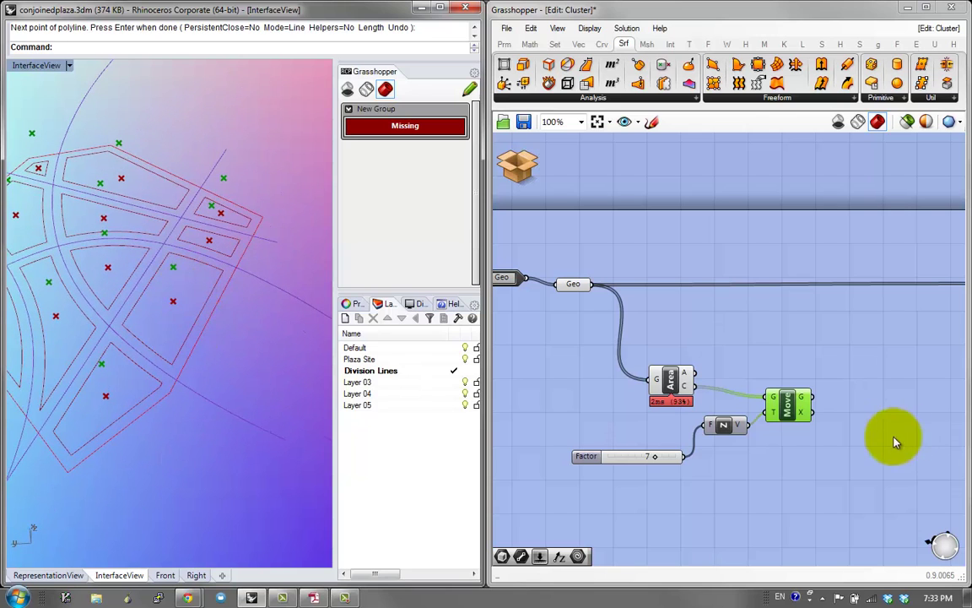
left_click(783, 330)
left_click(777, 98)
left_click_drag(773, 313, 756, 310)
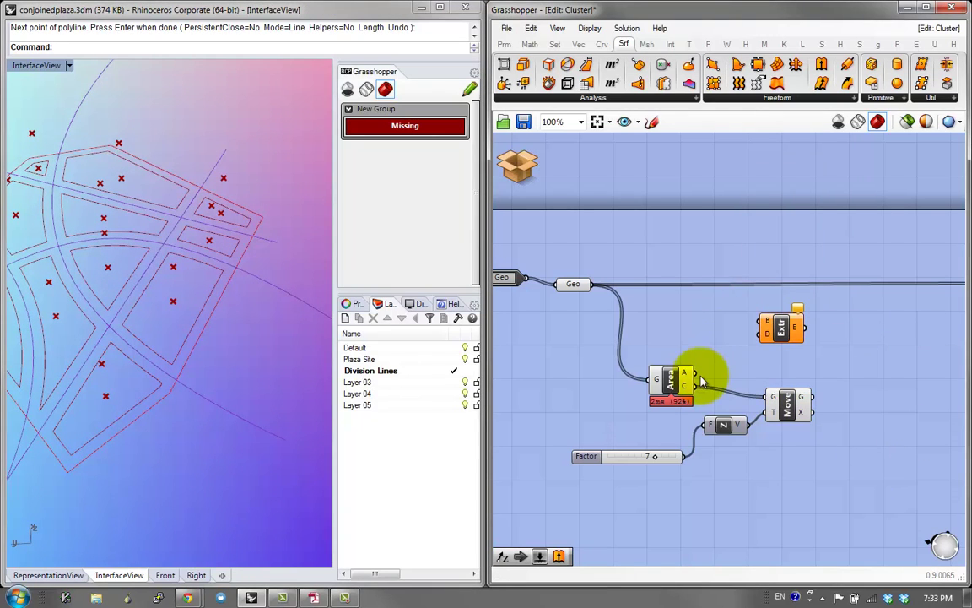
left_click_drag(594, 287, 750, 427)
left_click(784, 328)
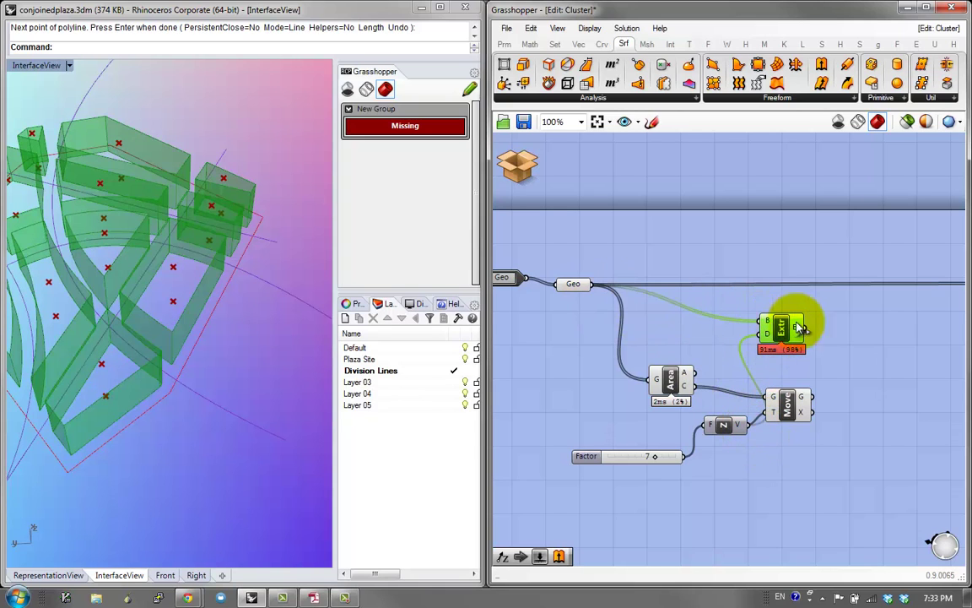
key("Delete")
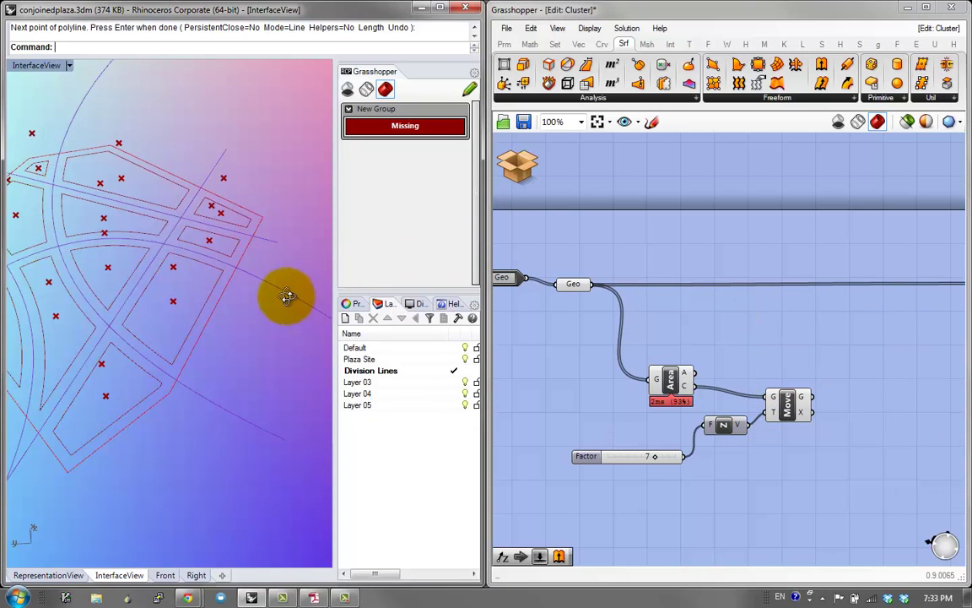
Step: Bake the moved centroid points and sketch trial polylines in Rhino from one raised point to its plot's corners
left_click(785, 405)
middle_click(787, 405)
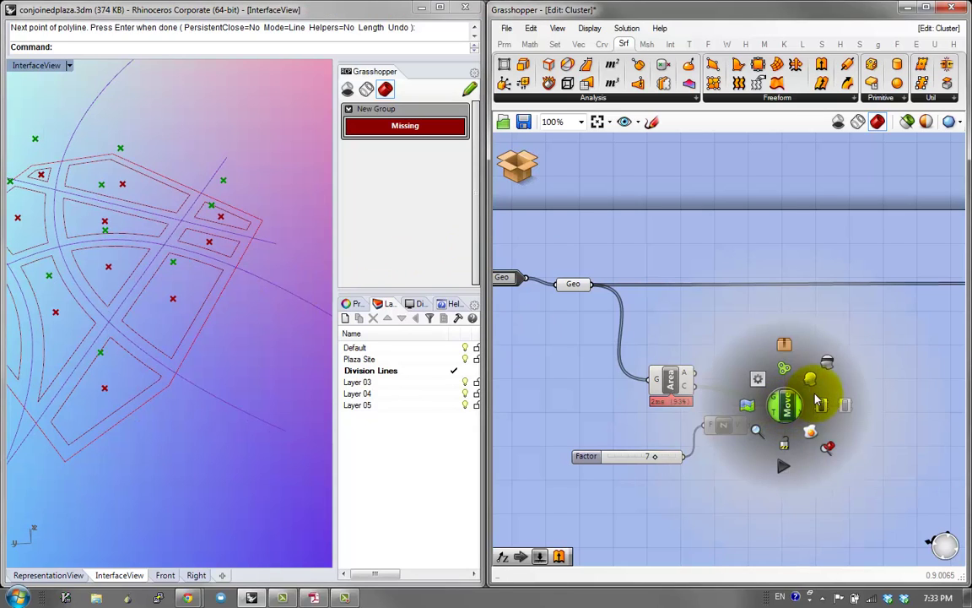
left_click(189, 252)
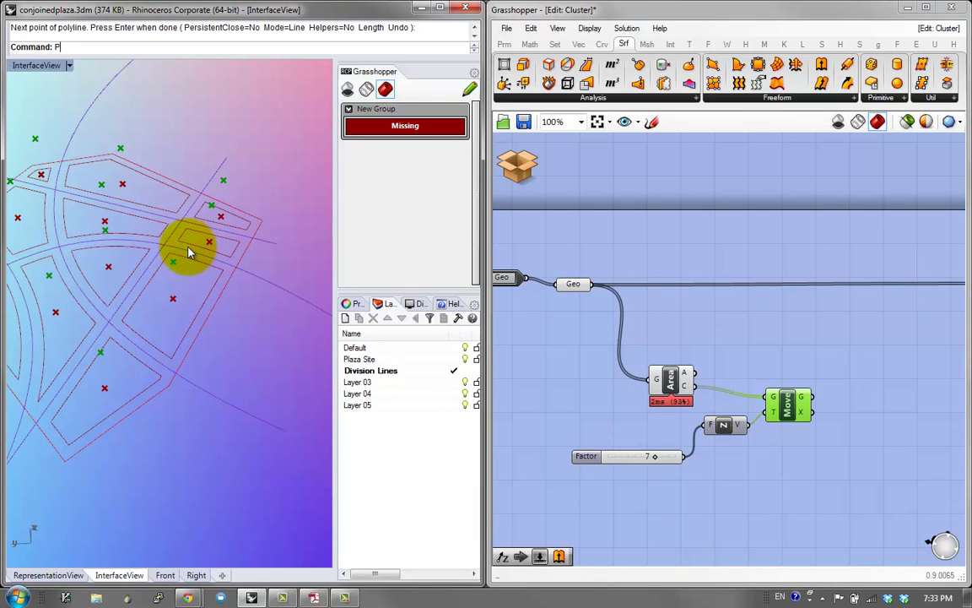
key("Return")
left_click(172, 263)
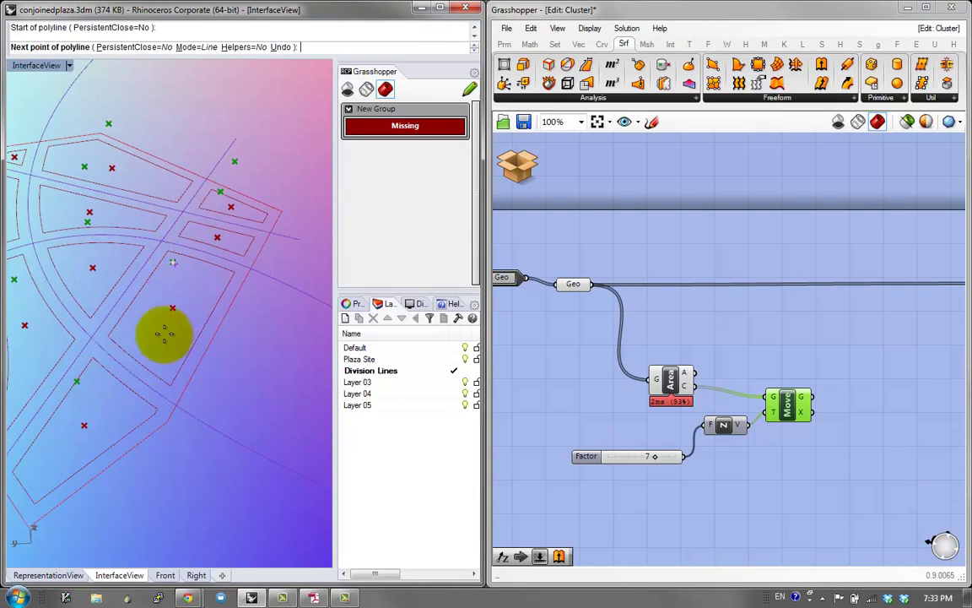
left_click(172, 382)
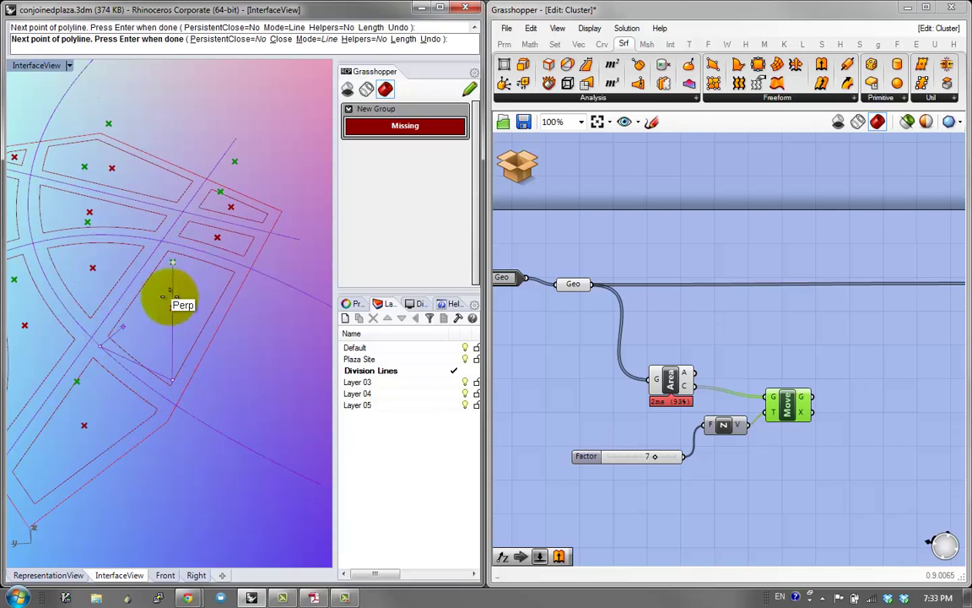
left_click(172, 262)
key("Return")
left_click(173, 262)
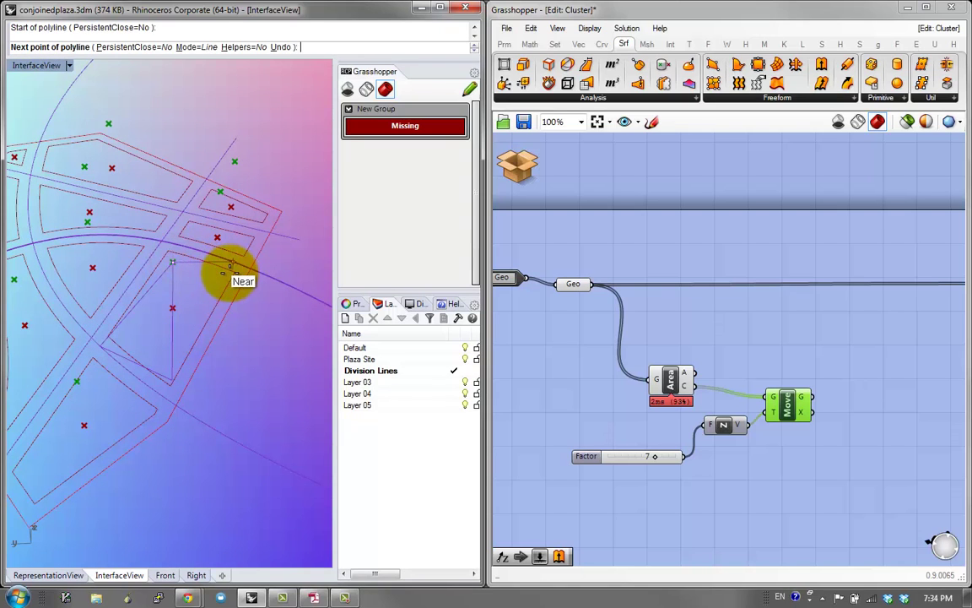
left_click(230, 275)
key("Return")
Step: Undo the trial polylines and the bake of the moved points in Rhino
scroll(194, 296, "down", 2)
scroll(189, 295, "up", 6)
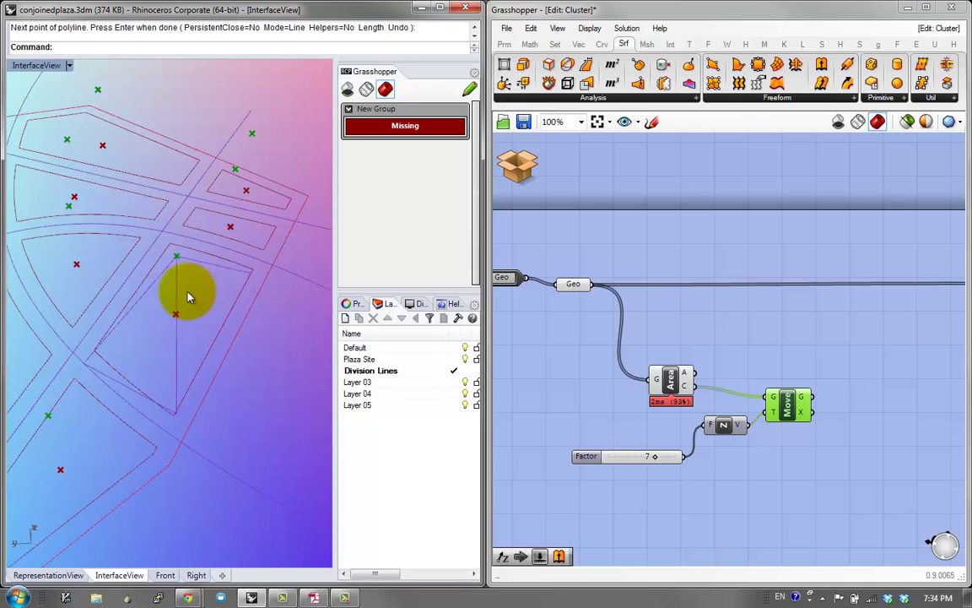
key("ctrl+z")
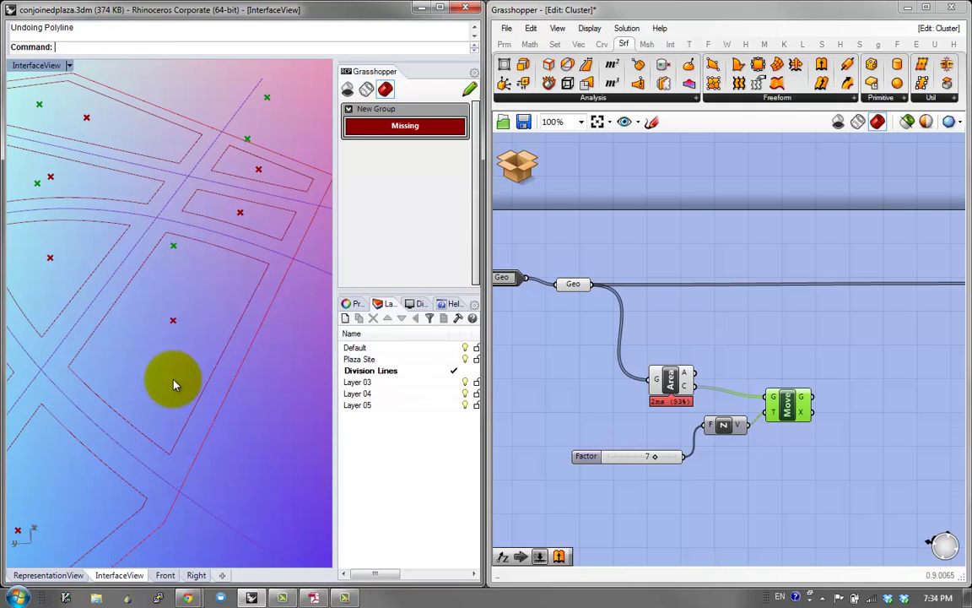
scroll(191, 351, "down", 4)
right_click_drag(190, 349, 158, 326)
right_click_drag(762, 405, 636, 374)
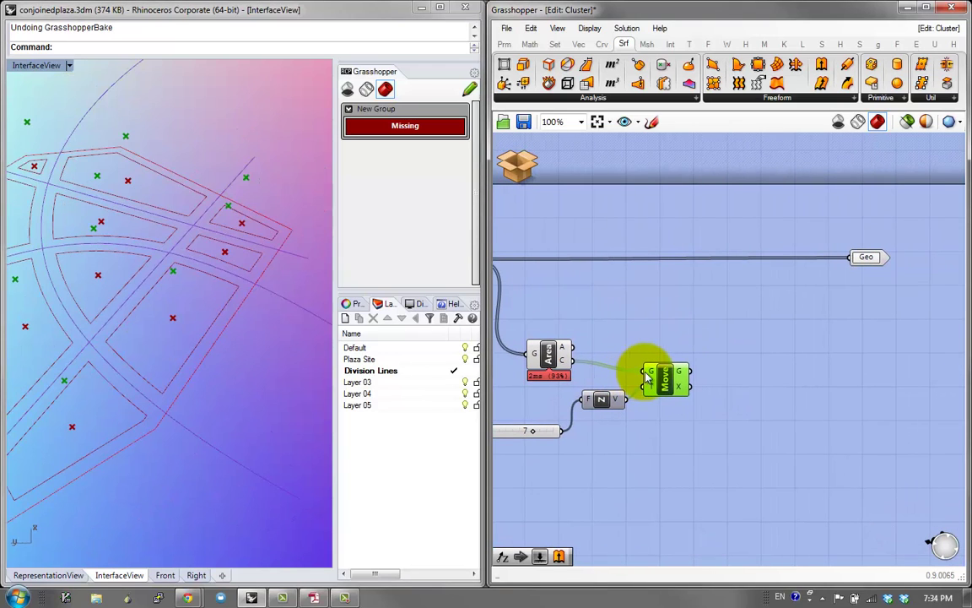
scroll(727, 337, "down", 2)
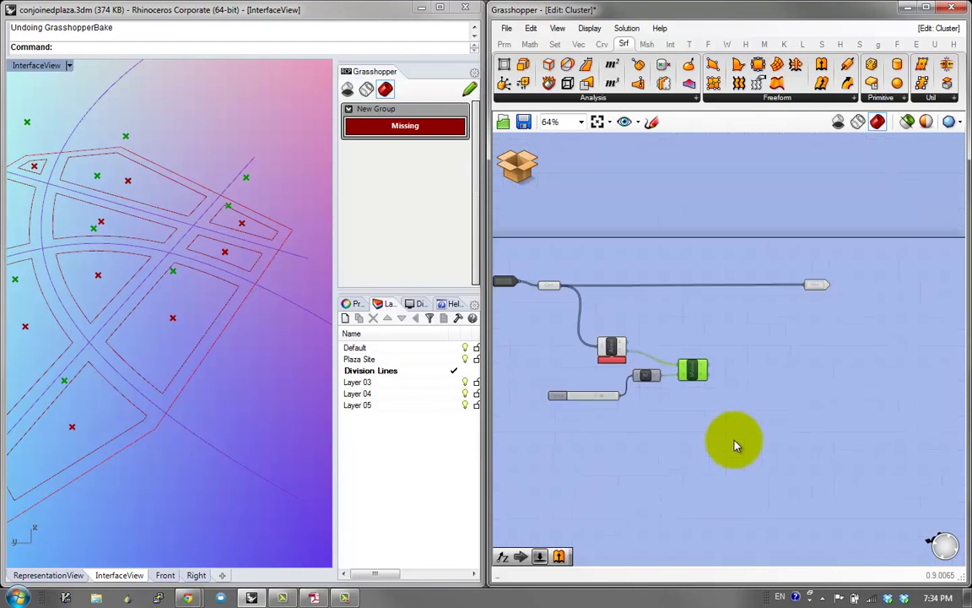
scroll(735, 441, "up", 2)
right_click_drag(187, 445, 82, 380, "shift")
scroll(76, 320, "down", 4)
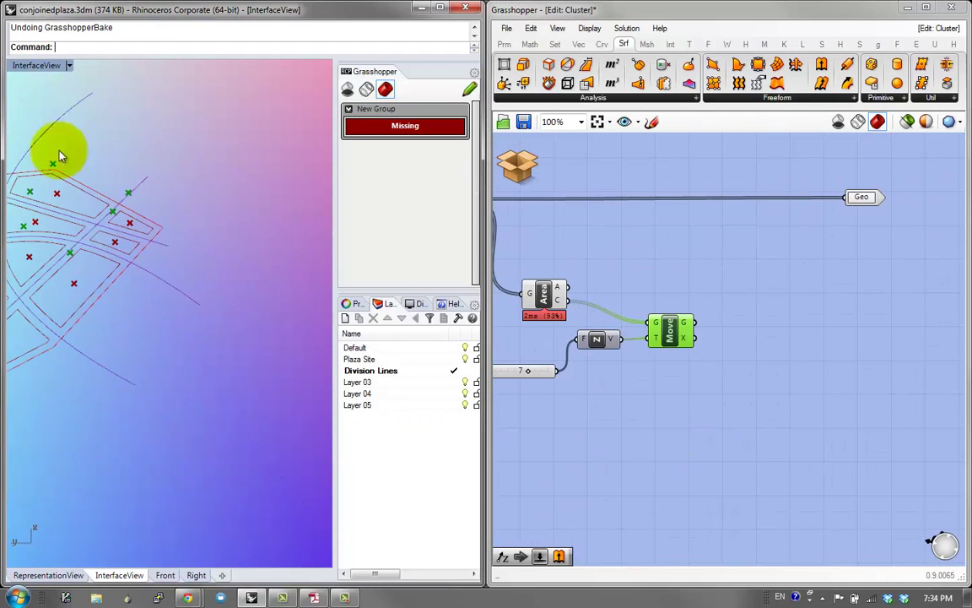
double_click(54, 69)
double_click(54, 69)
right_click_drag(240, 436, 179, 414, "shift")
scroll(179, 415, "up", 3)
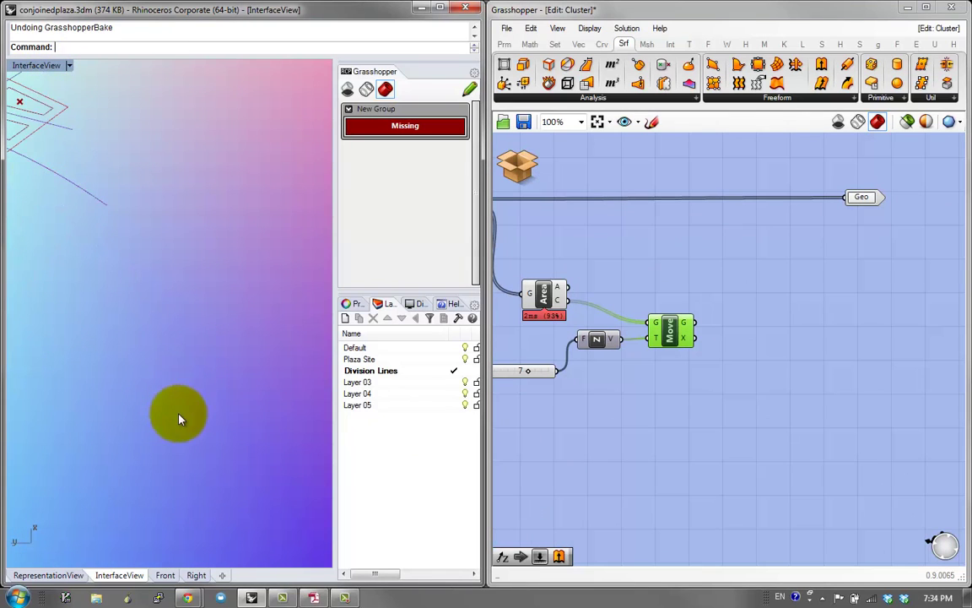
right_click(179, 414)
left_click(154, 310)
left_click(44, 456)
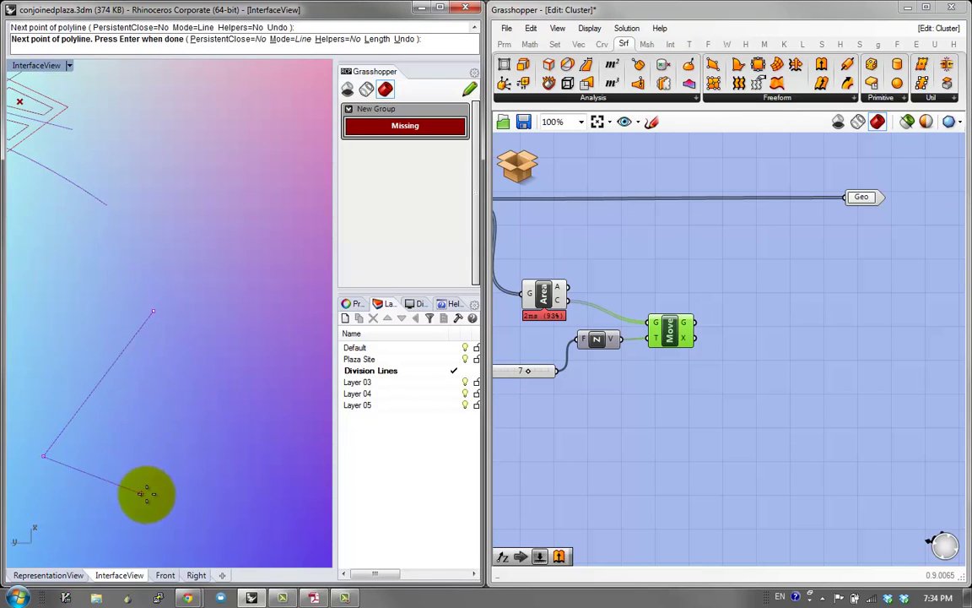
key("Escape")
right_click(193, 330)
left_click(172, 301)
left_click(157, 275)
key("Escape")
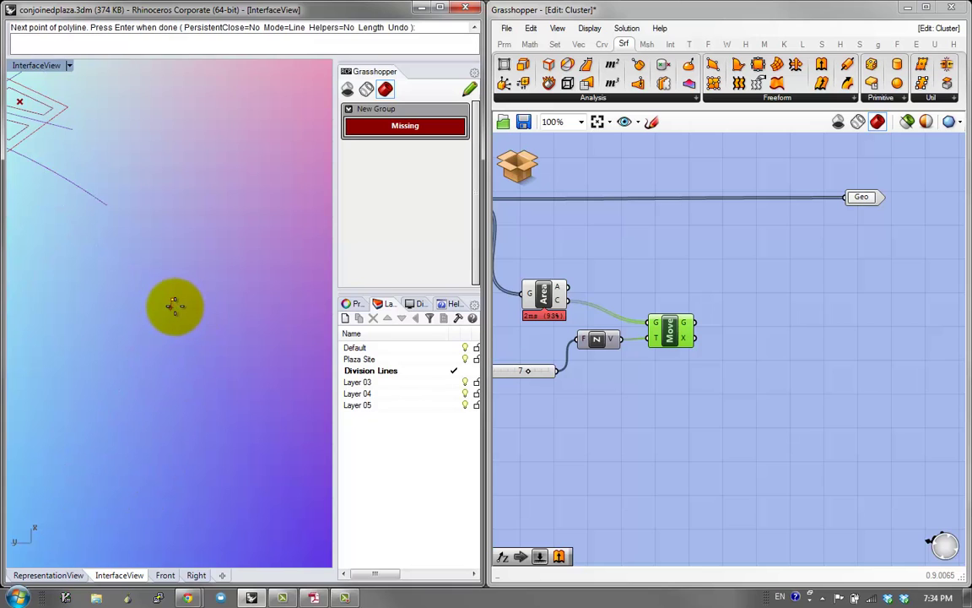
Step: Sketch small marker polylines in empty space of the Rhino interface view and copy one to three base positions of a trial pyramid
left_click(173, 301)
right_click(81, 407)
left_click(79, 412)
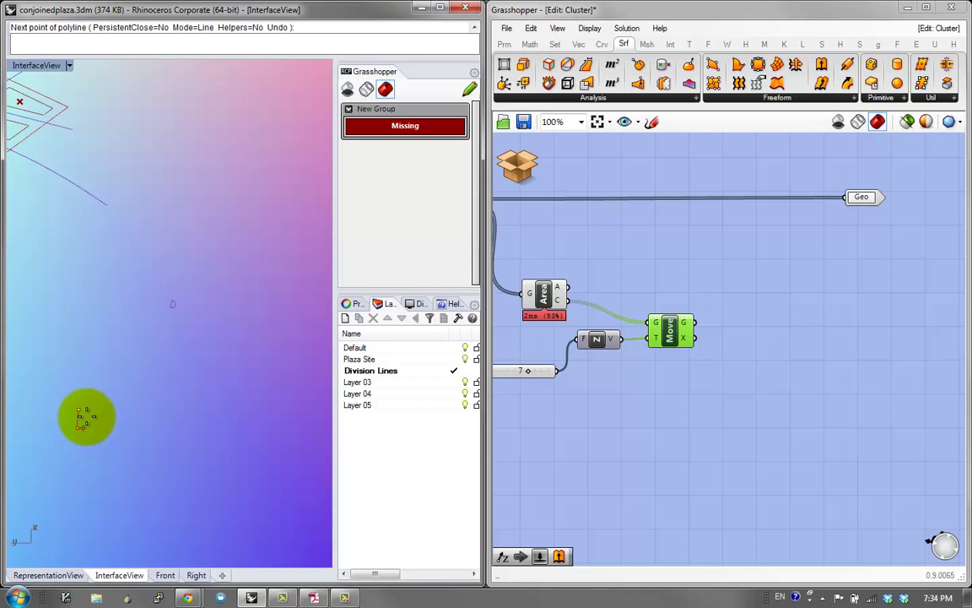
left_click(87, 418)
double_click(80, 412)
key("Return")
type("copy")
key("Return")
left_click(181, 324)
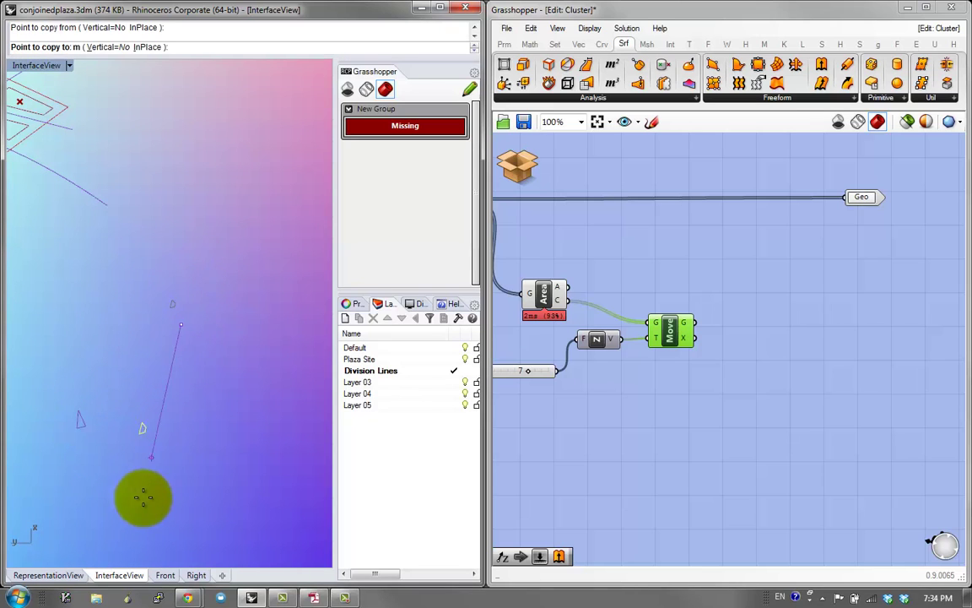
left_click(241, 476)
key("Return")
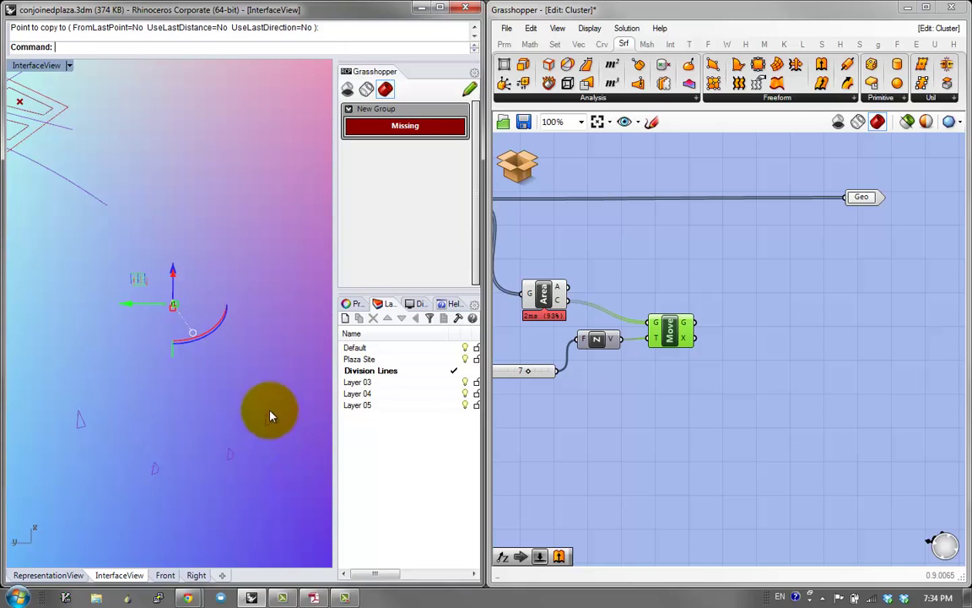
Step: Draw a closed triangular polyline through the leftmost base marker, the lowest base marker and the apex marker
type("pl")
key("Return")
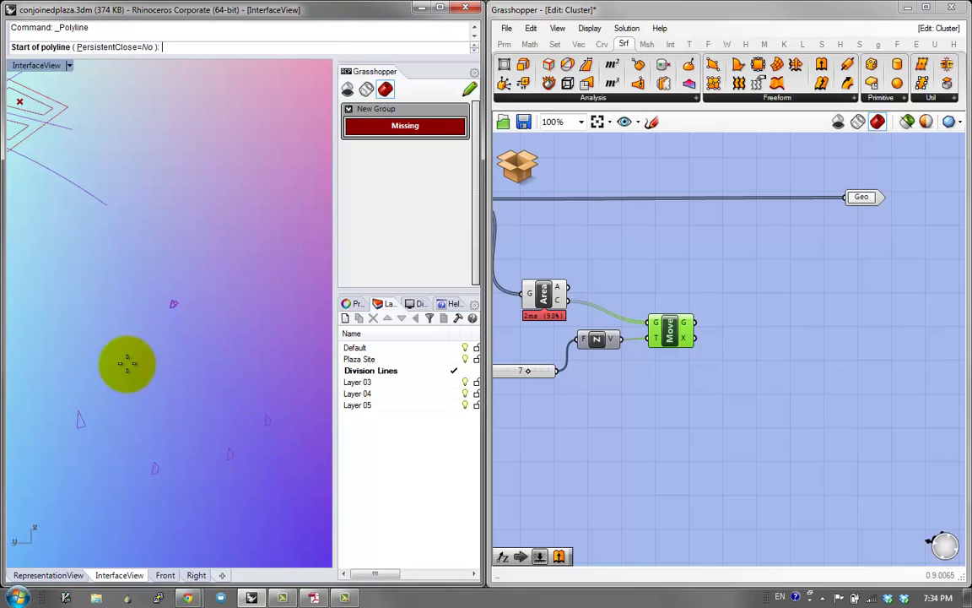
left_click(78, 420)
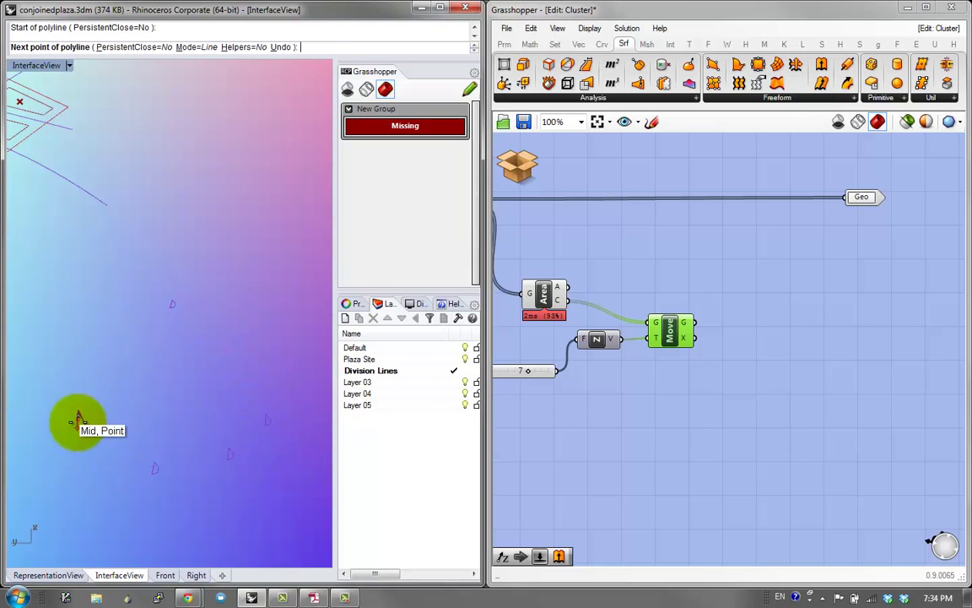
left_click(155, 467)
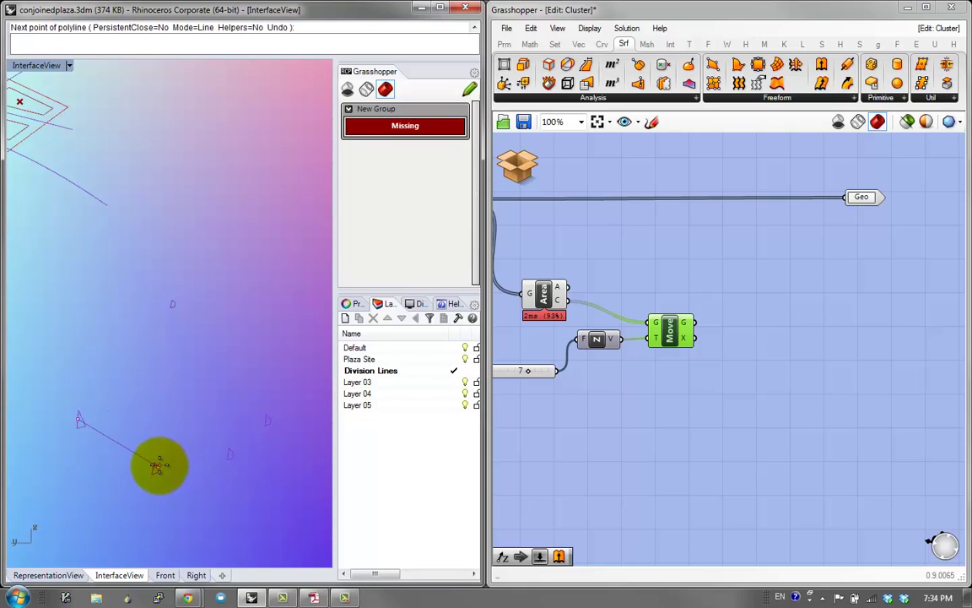
left_click(173, 302)
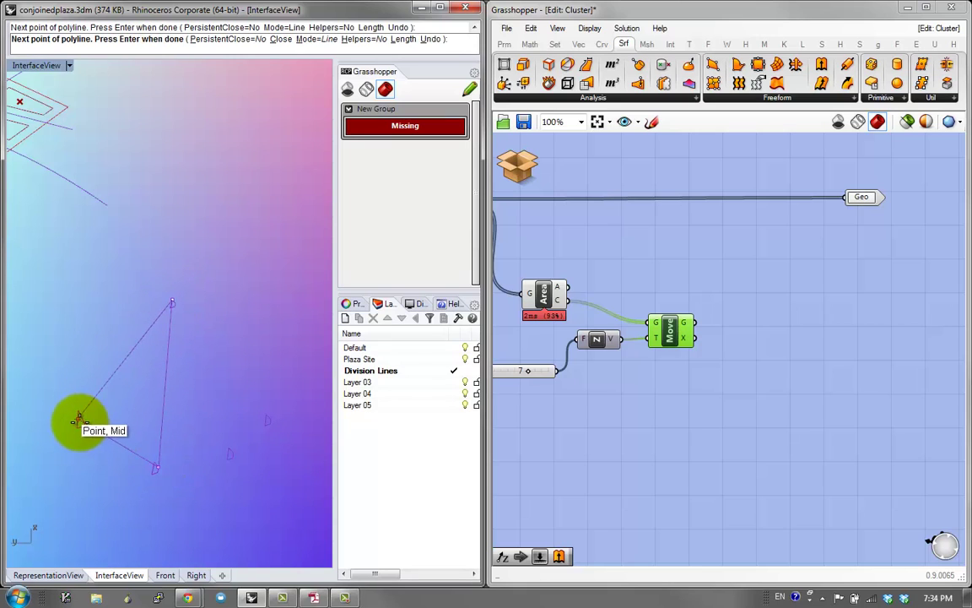
left_click(80, 421)
Step: Draw the adjacent triangle from the lowest base marker to the marker on its right and the apex
right_click(179, 456)
left_click(156, 466)
left_click(231, 456)
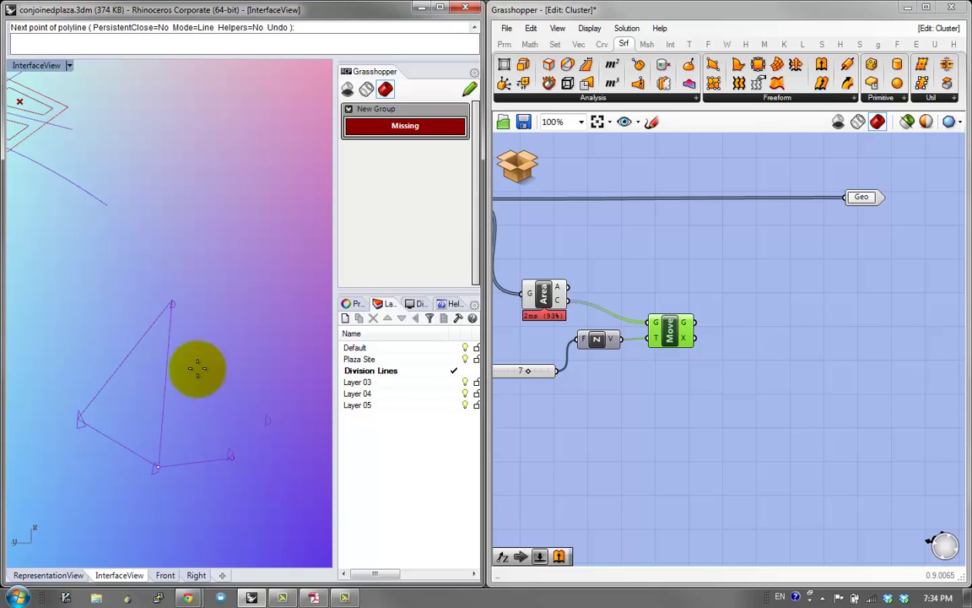
left_click(172, 302)
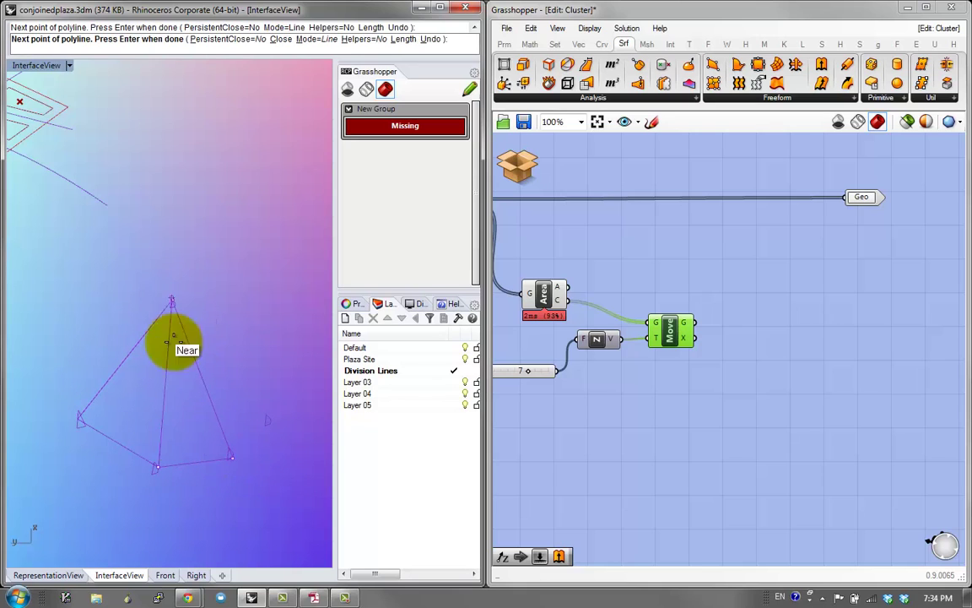
left_click(162, 468)
key("Return")
Step: Draw a third triangular face between the two rightmost base markers and the apex
left_click(230, 456)
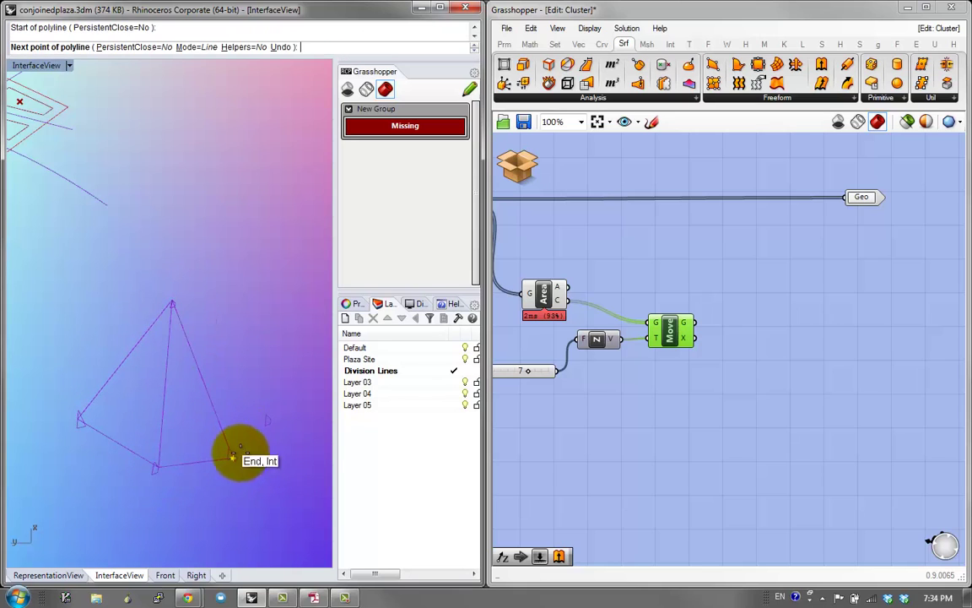
left_click(269, 421)
left_click(172, 300)
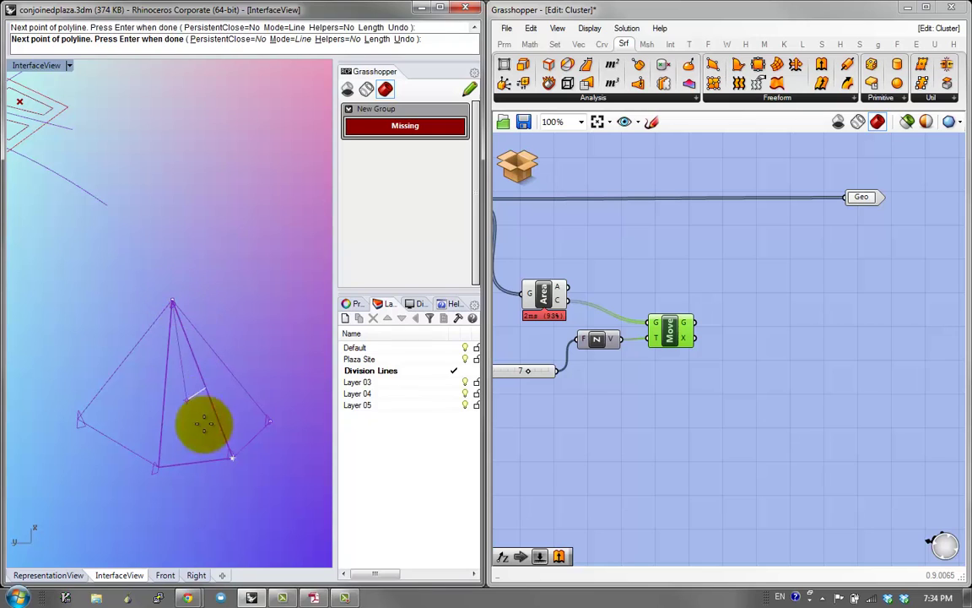
left_click(231, 457)
key("Return")
Step: Close the trial pyramid with a polyline from the rightmost base marker through the leftmost marker and the apex
left_click(268, 420)
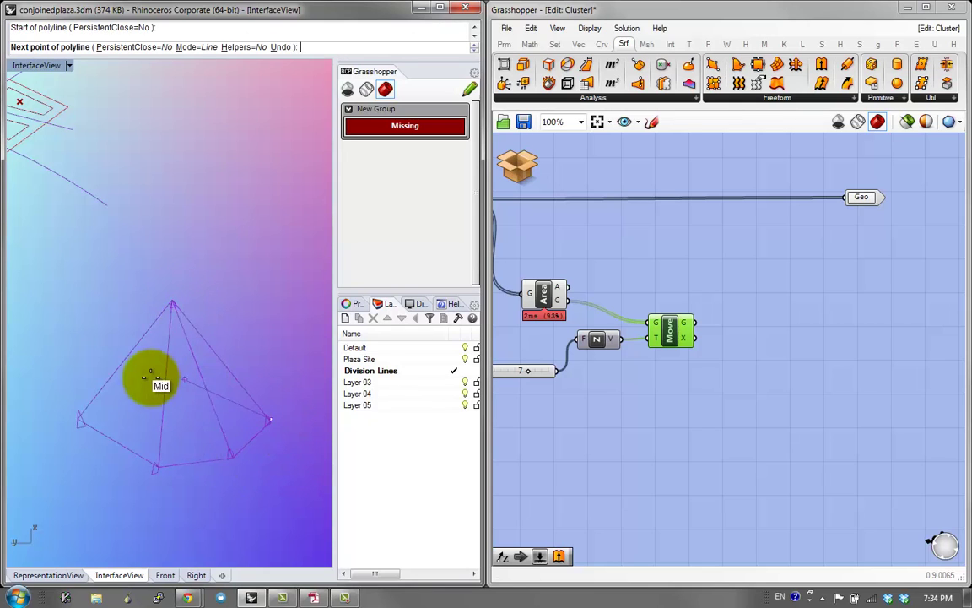
left_click(81, 420)
left_click(152, 329)
left_click(173, 299)
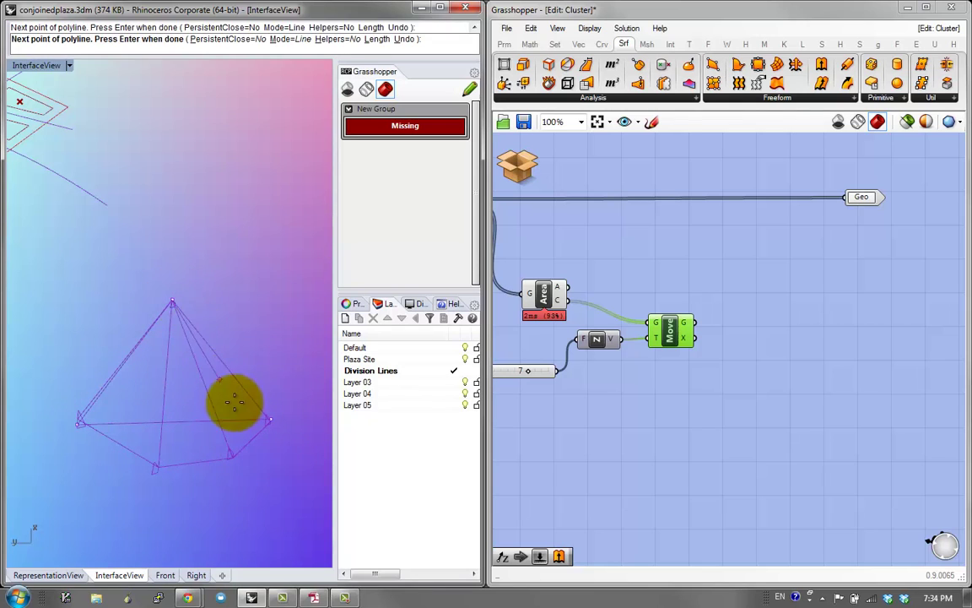
left_click(273, 405)
key("Return")
key("Escape")
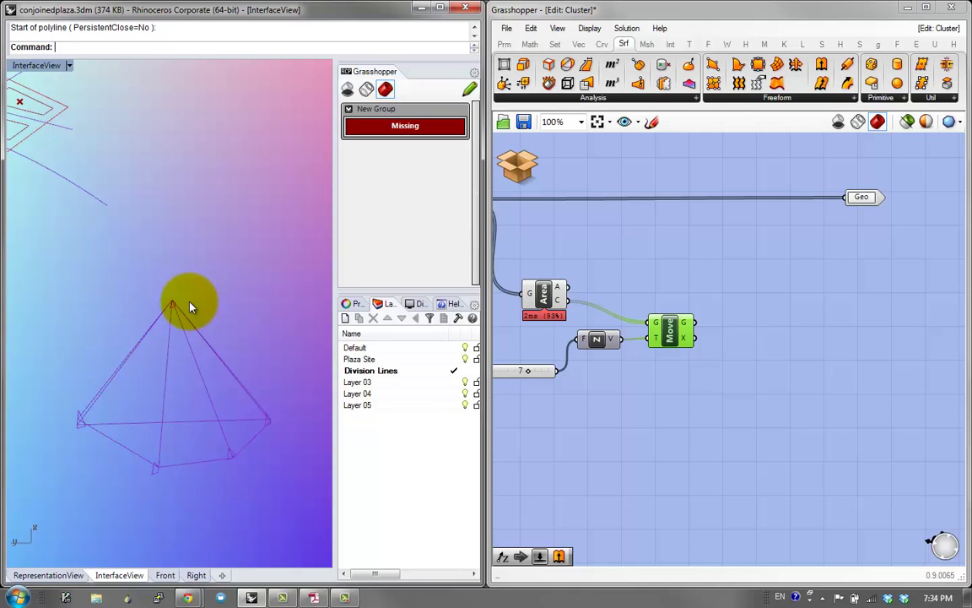
Step: Delete the trial pyramid and its markers from the Rhino model
right_click_drag(264, 273, 211, 380)
key("Delete")
right_click_drag(96, 469, 130, 217)
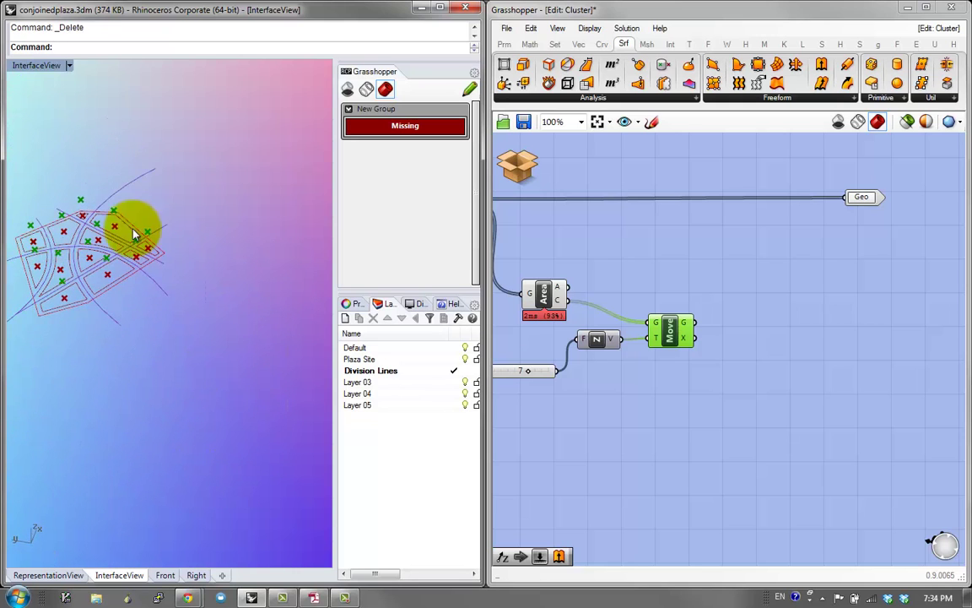
Step: Add a Geometry parameter fed by Move's geometry output and list its contents in an enlarged Panel
double_click(782, 326)
type("ge")
left_click(760, 234)
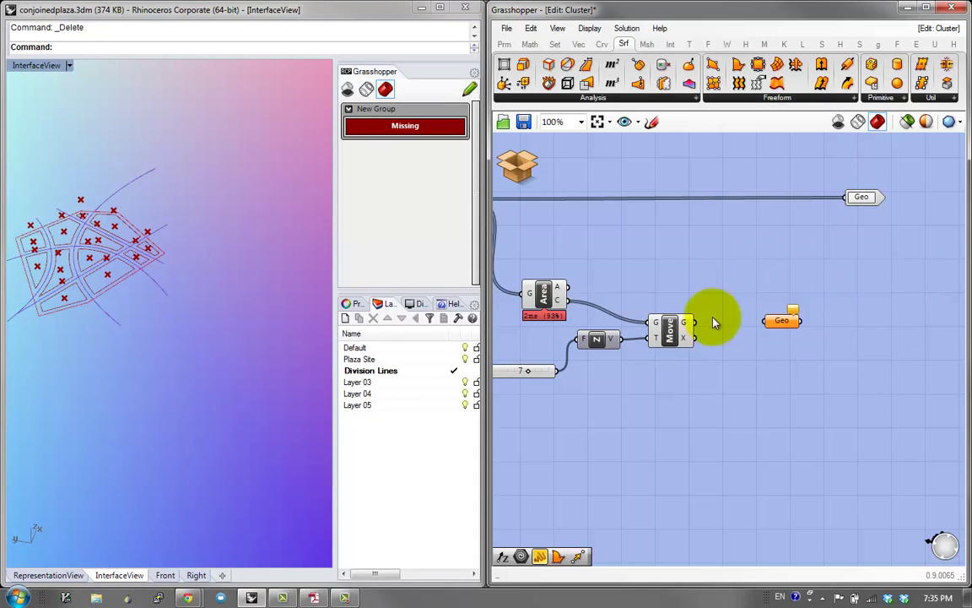
double_click(848, 309)
type("//")
key("Return")
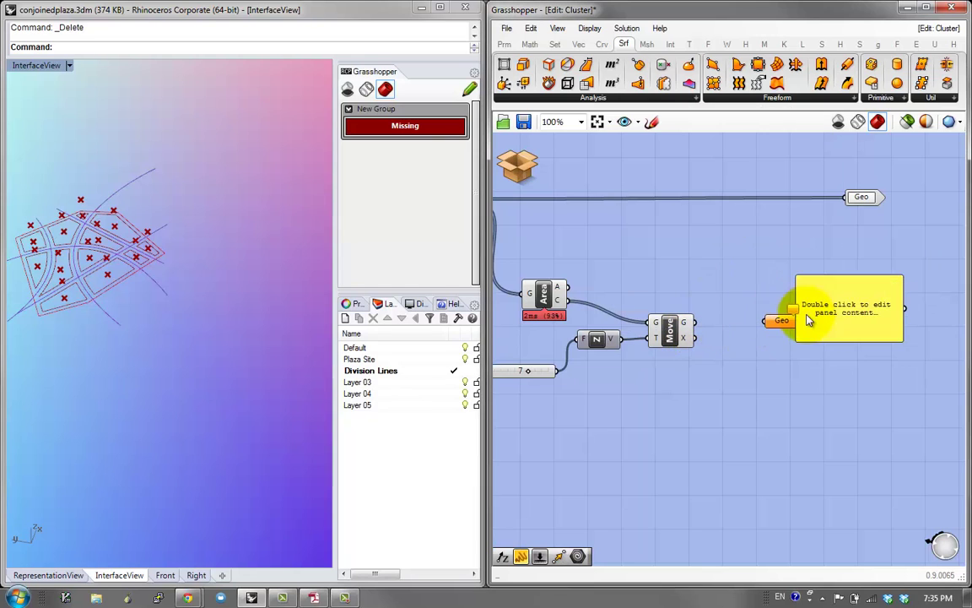
left_click_drag(808, 320, 827, 313)
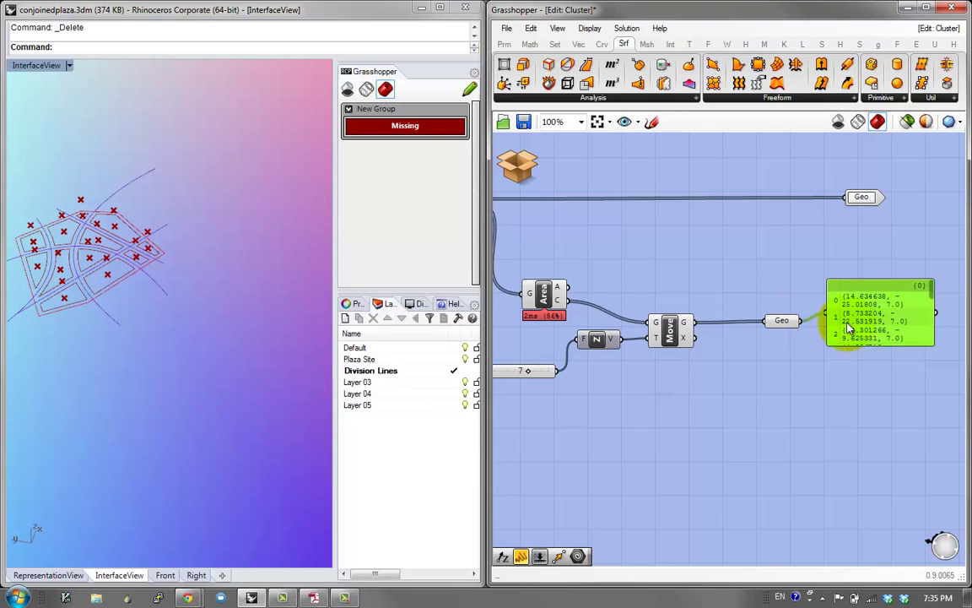
left_click_drag(866, 346, 880, 515)
right_click_drag(800, 423, 855, 420)
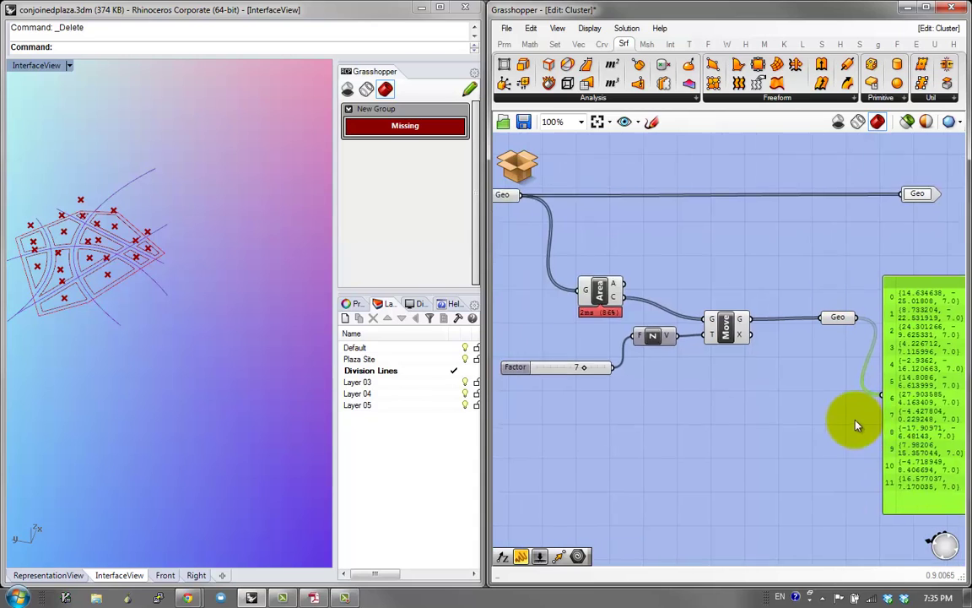
scroll(855, 420, "down", 1)
left_click(685, 419)
double_click(685, 418)
type("ge")
left_click(718, 429)
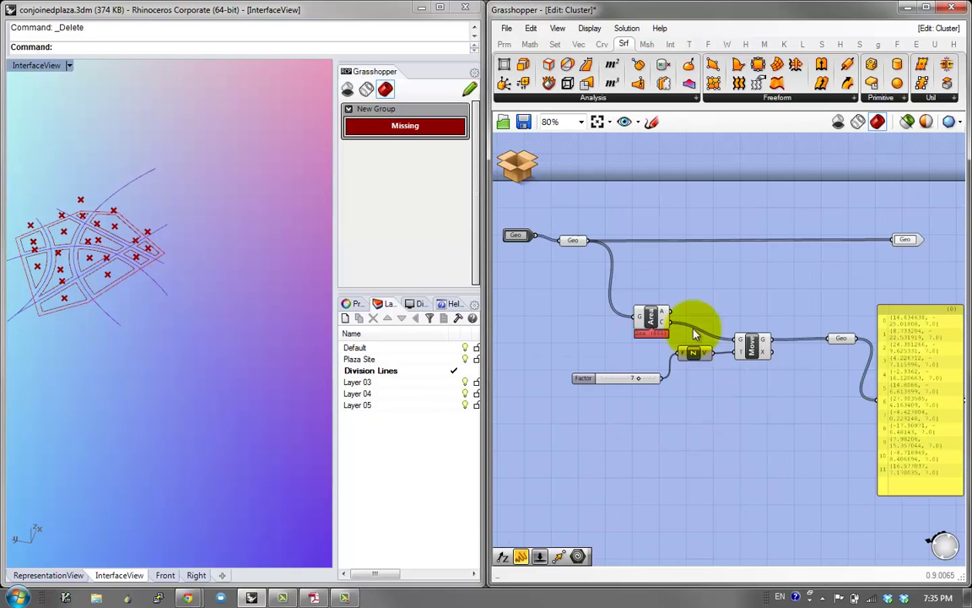
Step: Leave the cluster editor, keeping the changes, and return to the main definition
scroll(93, 288, "up", 5)
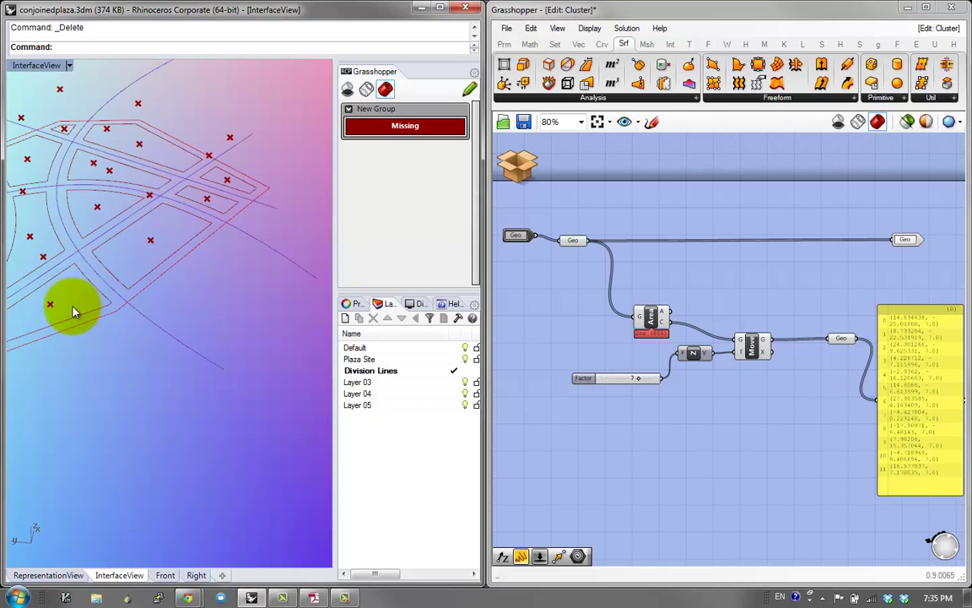
left_click(516, 165)
left_click(549, 167)
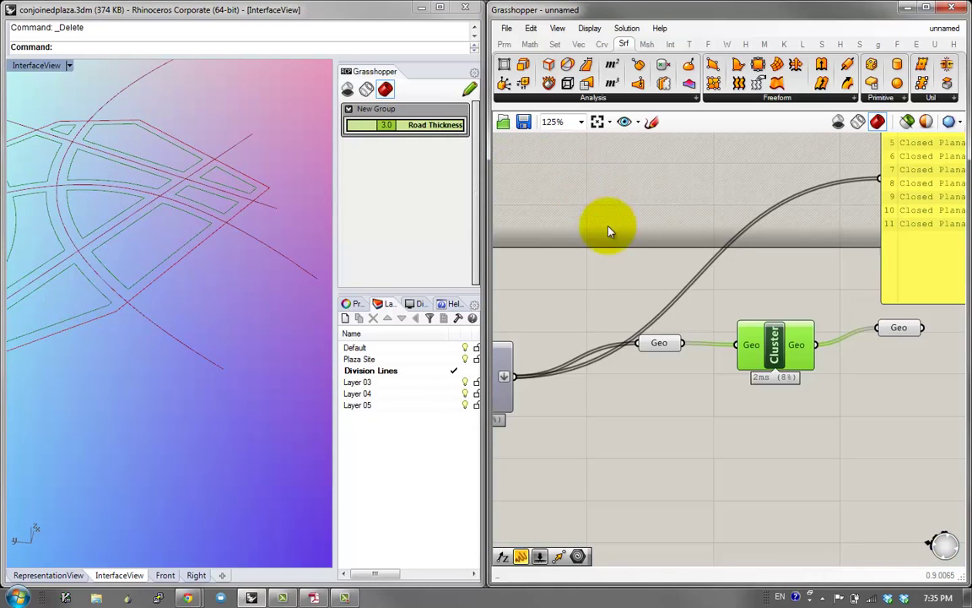
Step: Delete the division curves in Rhino except one straight line, so the plaza is split into two plots
right_click_drag(171, 278, 223, 355)
left_click(241, 375)
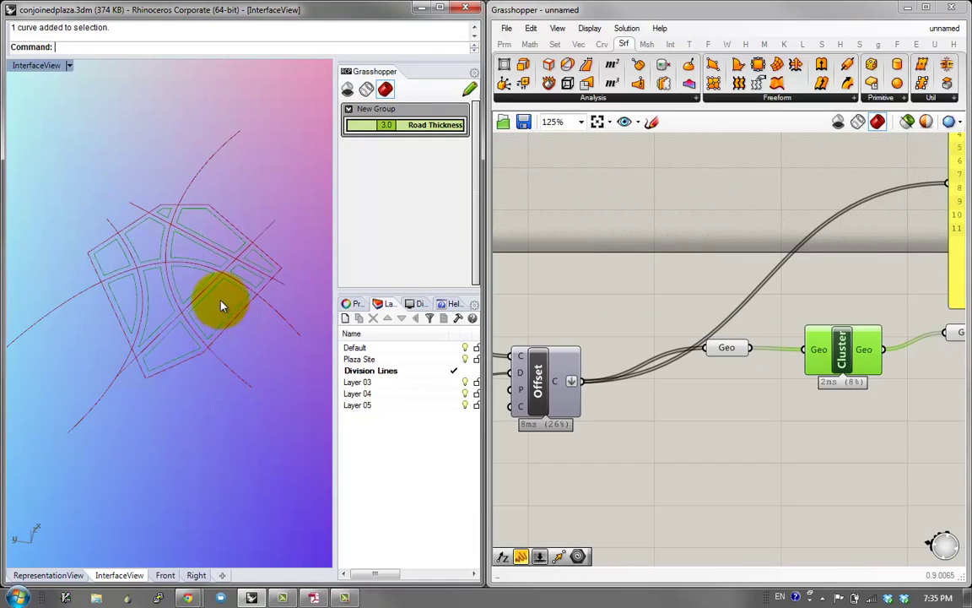
key("Delete")
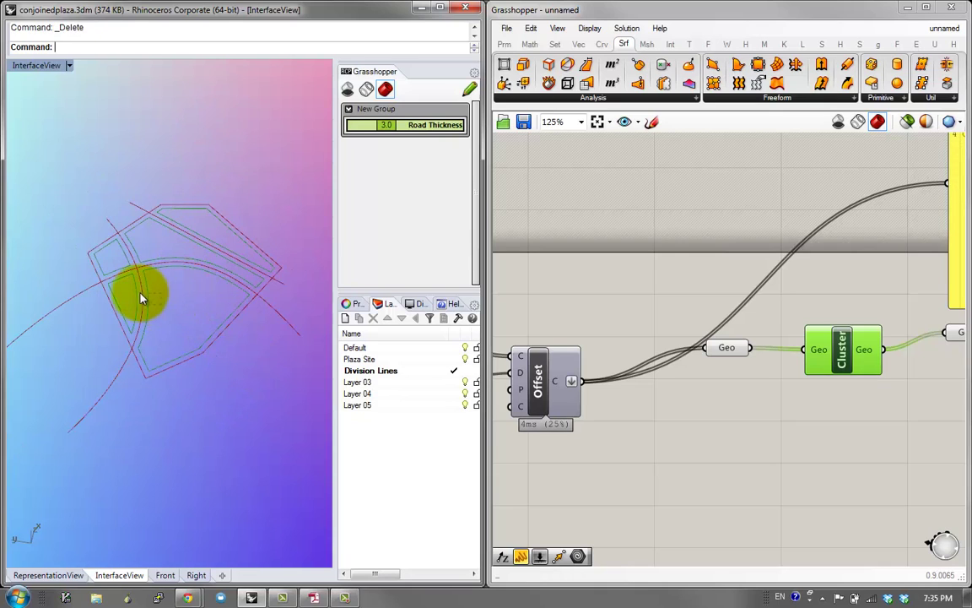
type("E")
key("Delete")
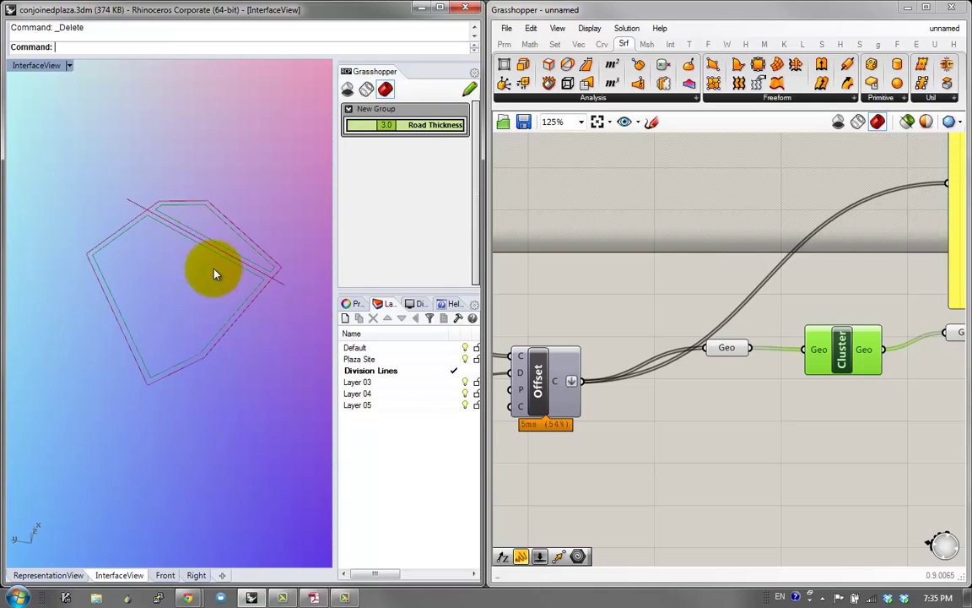
Step: Reopen the cluster for editing and resize the moved-points Panel to be wider and shorter
double_click(841, 346)
left_click(571, 227)
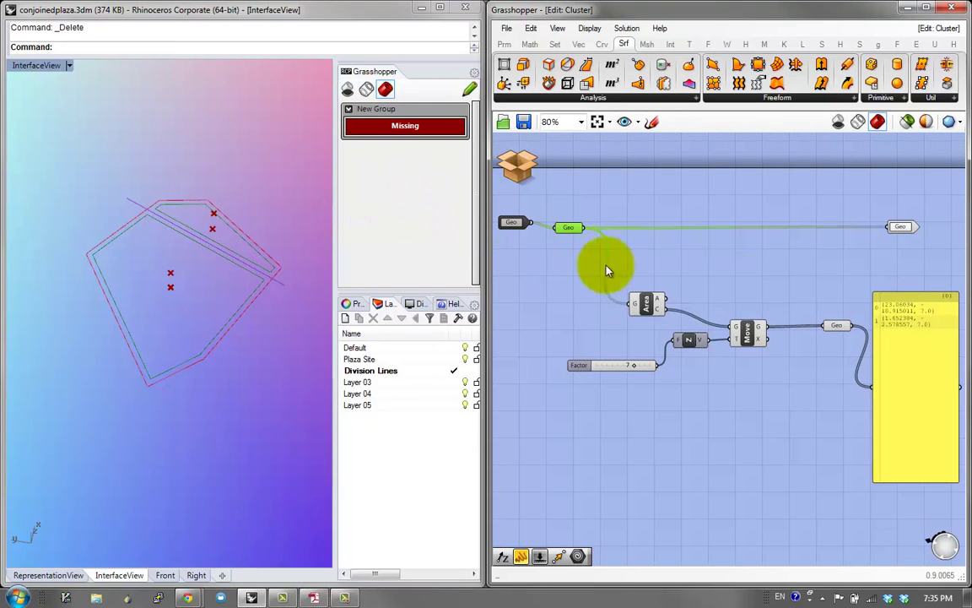
right_click_drag(789, 311, 743, 328)
left_click_drag(882, 378, 896, 350)
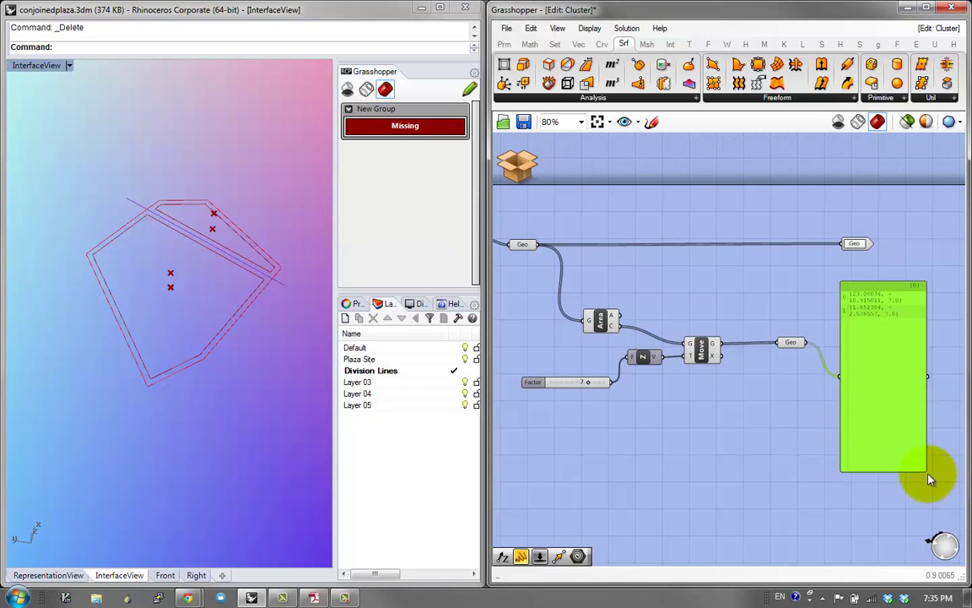
left_click_drag(929, 479, 949, 397)
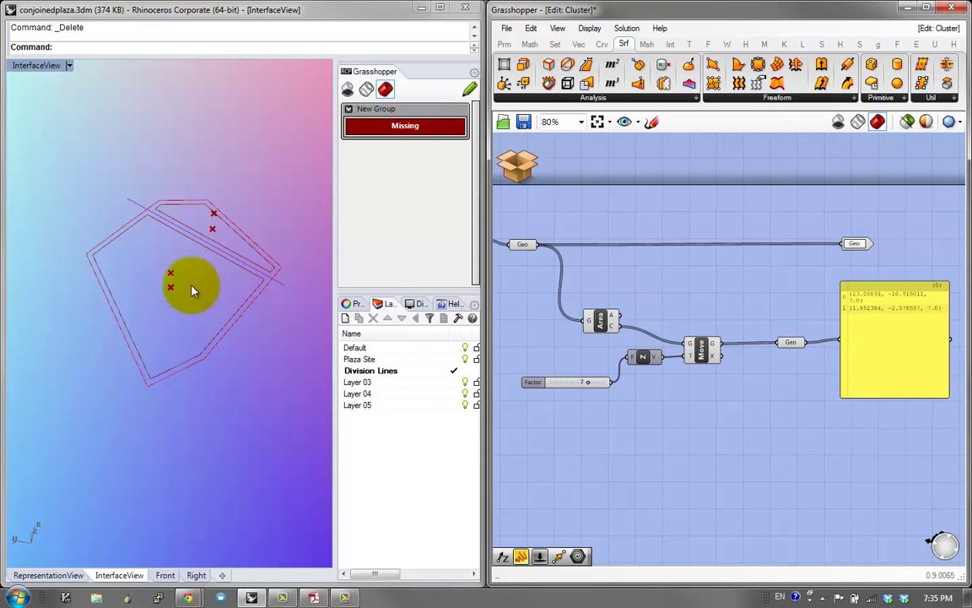
Step: Duplicate the Panel and feed the copy with the plot curves from the Geometry parameter after the cluster input
left_click(905, 358)
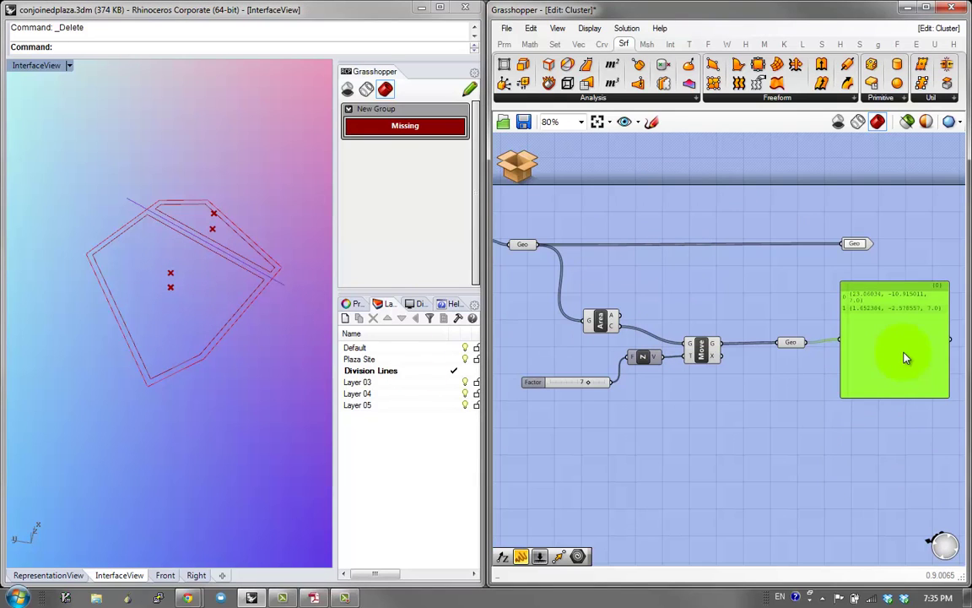
key("ctrl+c")
key("ctrl+v")
left_click_drag(537, 244, 622, 244)
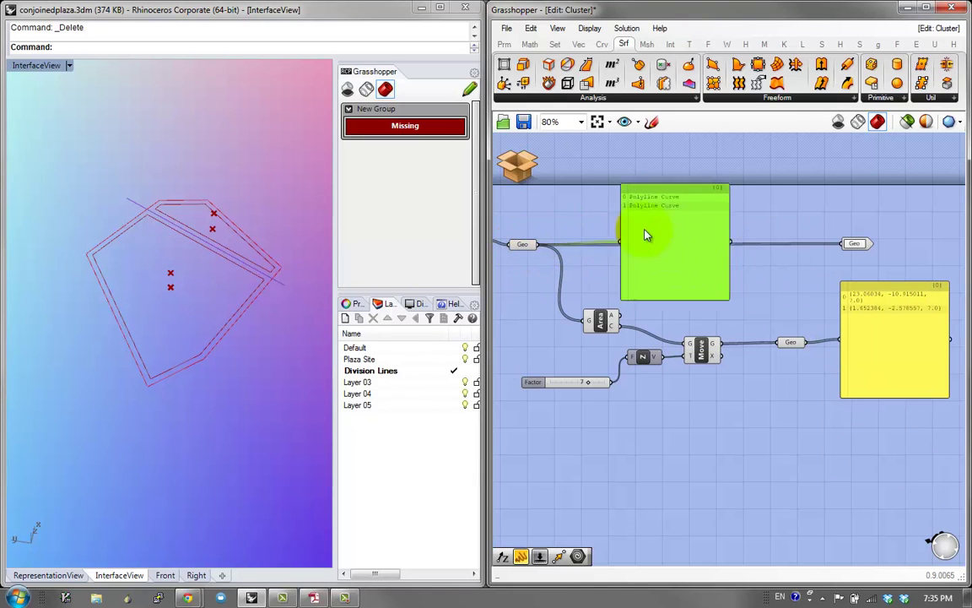
Step: Add a Control Points component fed by the plot curves, and move the curve-list Panel up clear of it
double_click(742, 235)
type("cont")
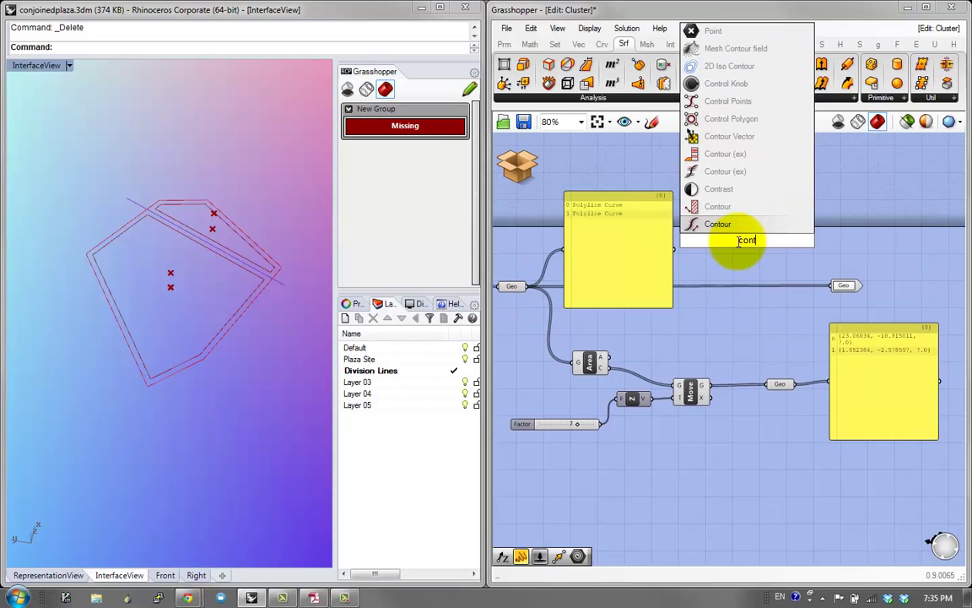
left_click(743, 100)
left_click_drag(557, 285, 701, 290)
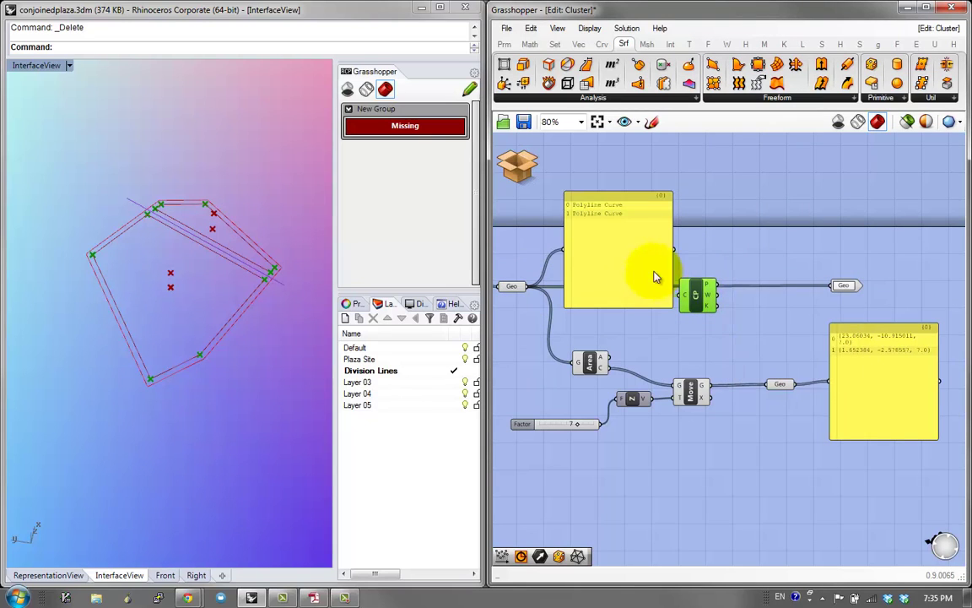
left_click_drag(614, 271, 815, 209)
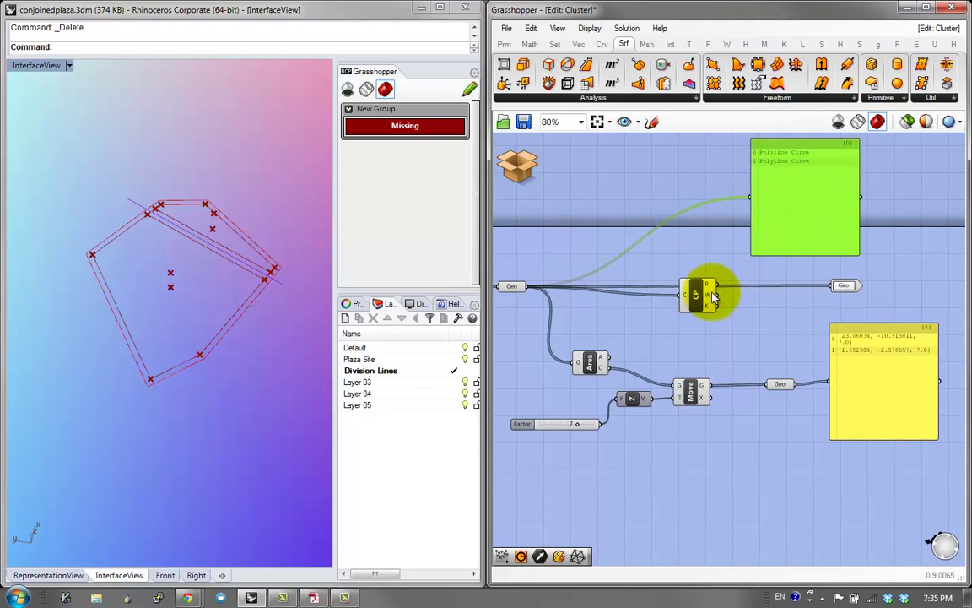
Step: Feed the Panel with the points output of Control Points and widen it so each coordinate fits on one line
mouse_move(716, 312)
left_click_drag(718, 285, 657, 251)
right_click_drag(796, 232, 710, 239)
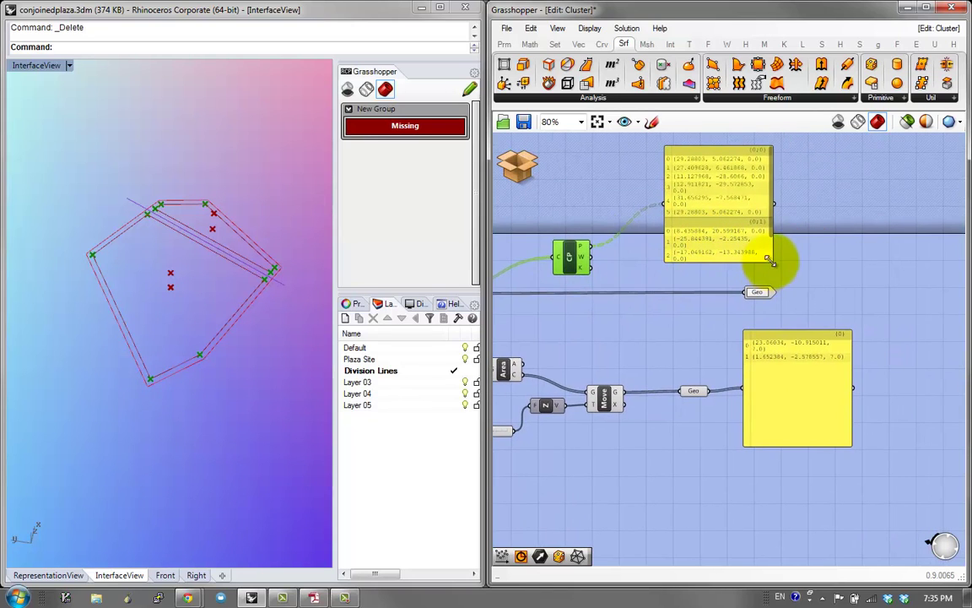
left_click_drag(770, 260, 853, 261)
Step: Shift the cluster output, the moved-points Geometry parameter and its Panel slightly lower on the canvas
left_click_drag(915, 425, 639, 283)
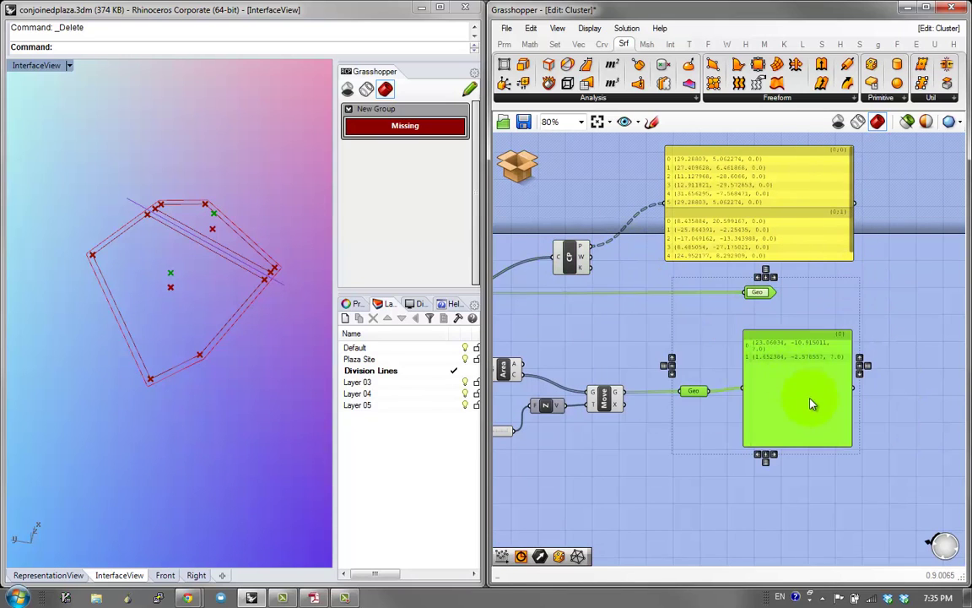
left_click_drag(812, 402, 816, 423)
left_click(631, 289)
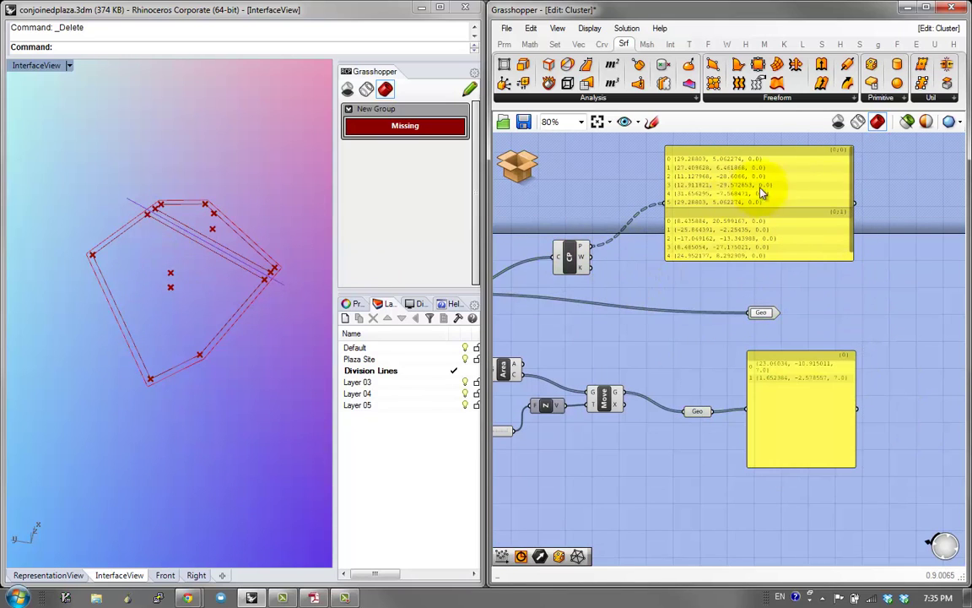
Step: Enlarge the control-points Panel so both plots' point lists show in full, and reposition it above the Control Points component
scroll(763, 193, "up", 4)
scroll(604, 191, "down", 1)
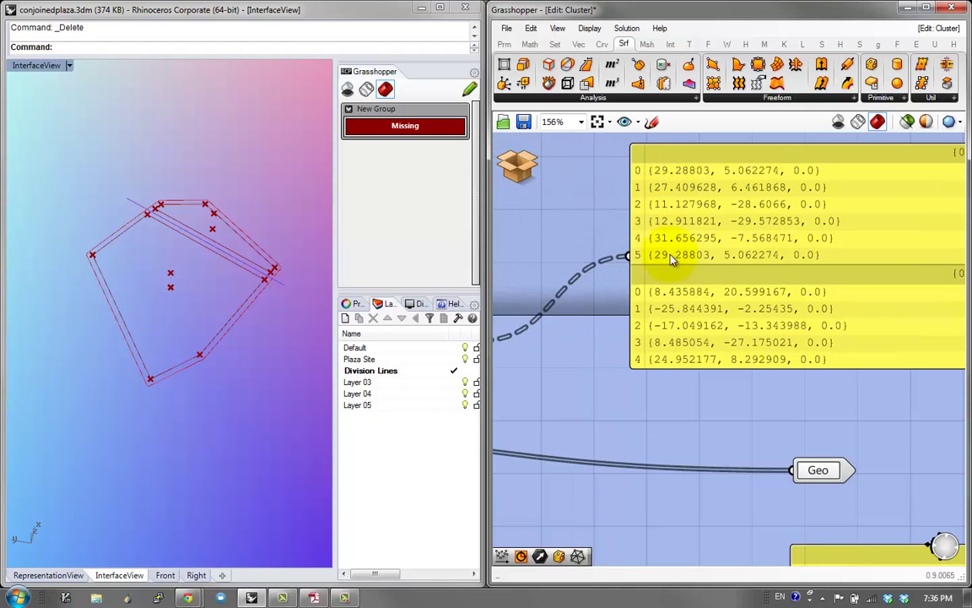
scroll(726, 309, "down", 1)
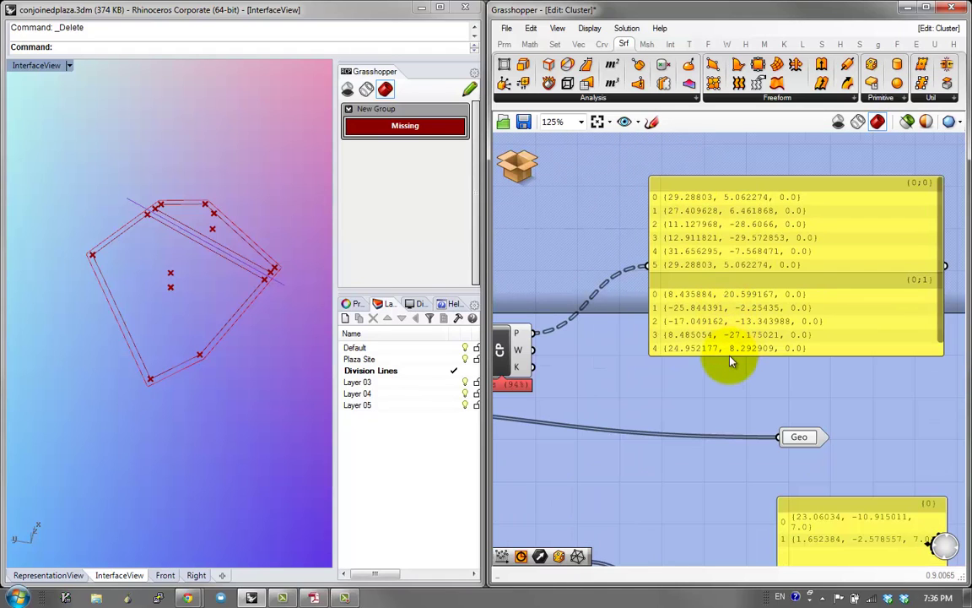
left_click_drag(727, 355, 675, 287)
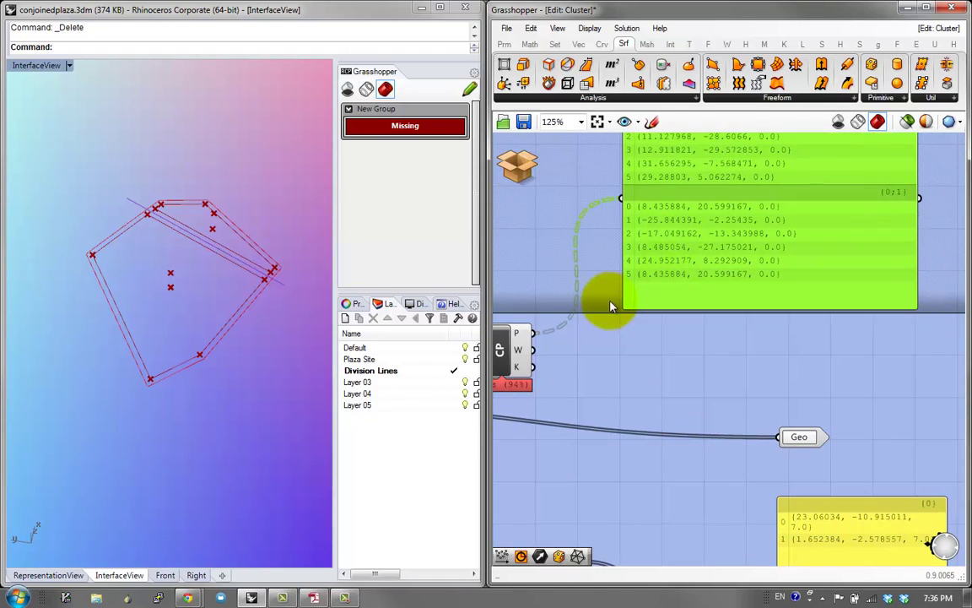
right_click_drag(605, 309, 635, 346)
right_click(532, 388)
left_click(705, 314)
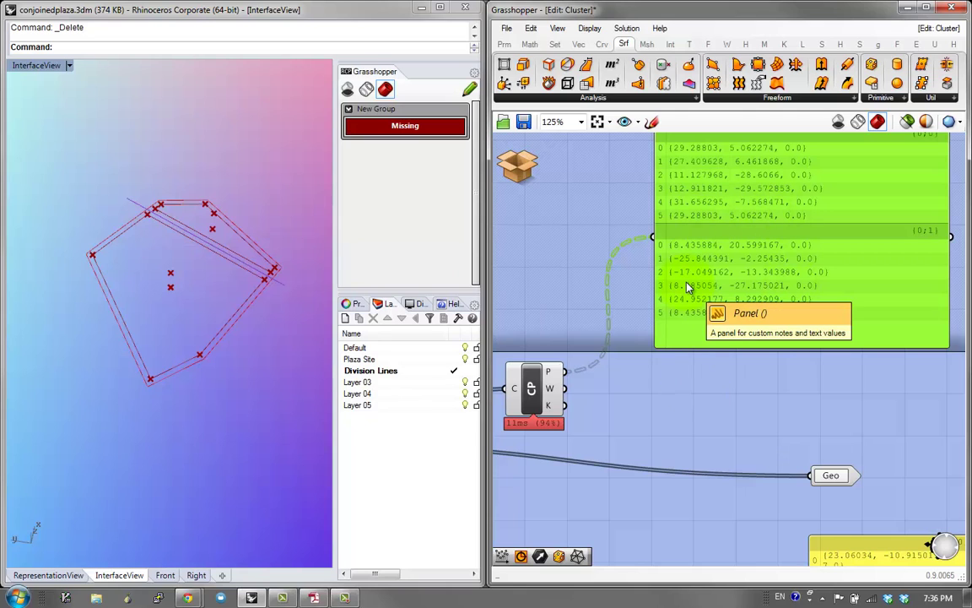
Step: Add a Create Set component fed by the control points, and show its set output in the Panel
double_click(673, 395)
type("set")
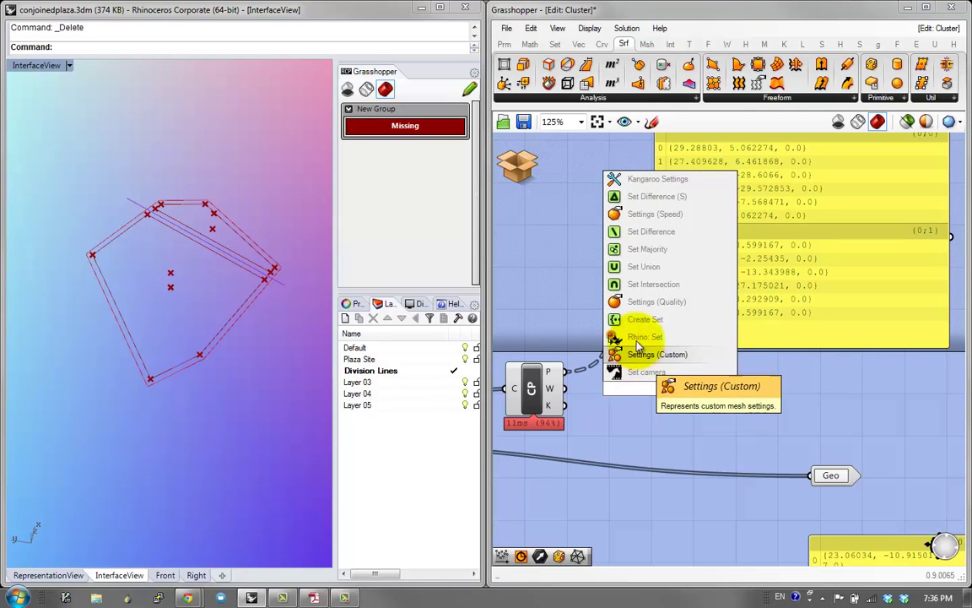
left_click(639, 328)
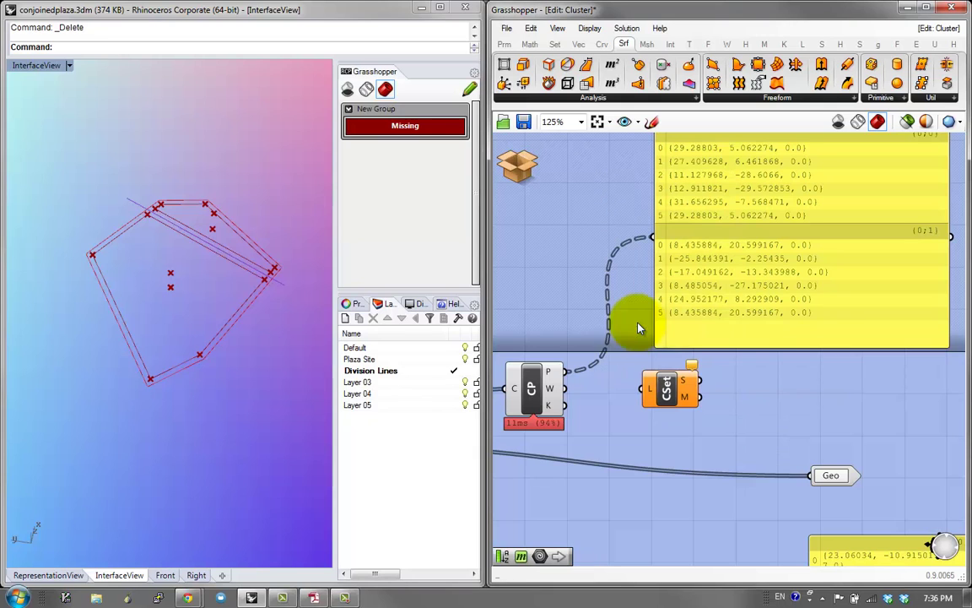
left_click_drag(635, 326, 652, 239)
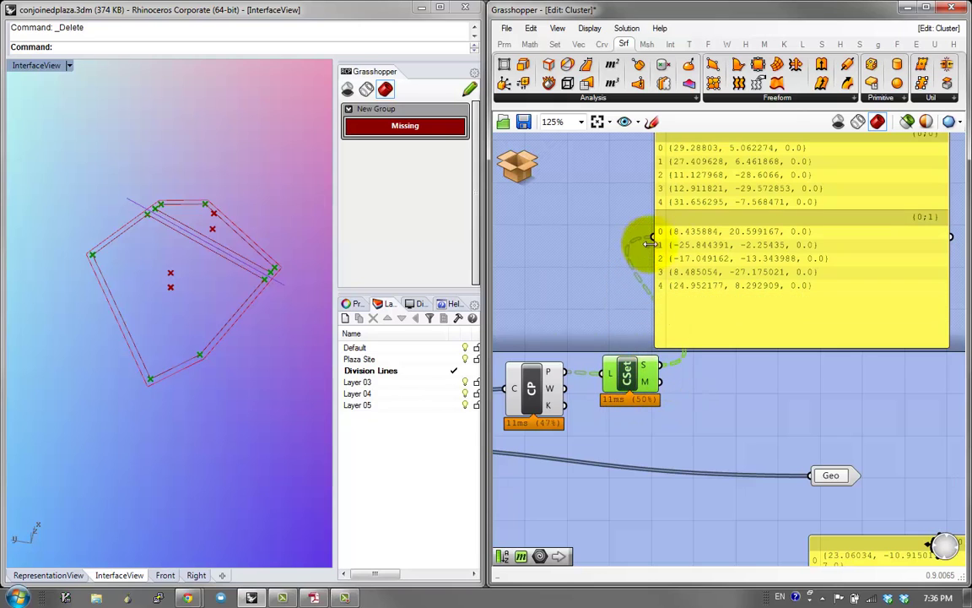
Step: Check the set's points against the plot corners in Rhino, and move the Panel away to free space beside Create Set
right_click_drag(689, 239, 700, 300)
right_click_drag(737, 260, 700, 261)
left_click_drag(650, 213, 685, 202)
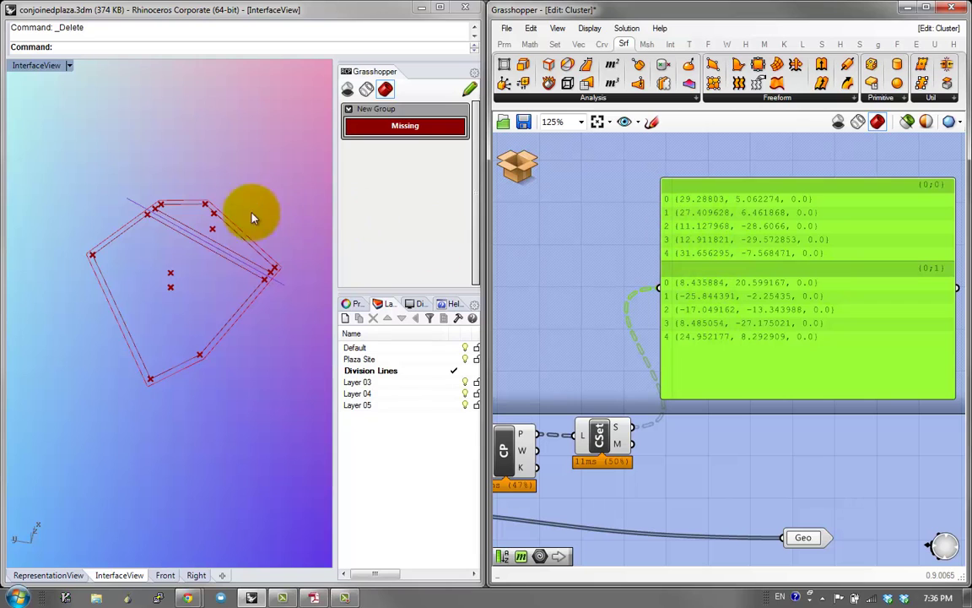
right_click_drag(673, 278, 653, 181)
scroll(652, 180, "down", 2)
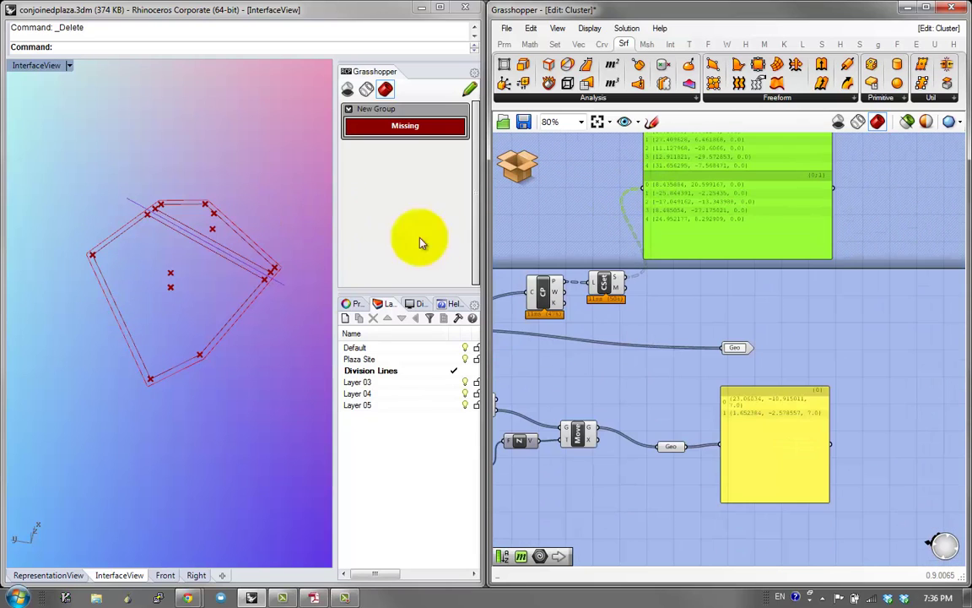
right_click_drag(149, 223, 152, 252)
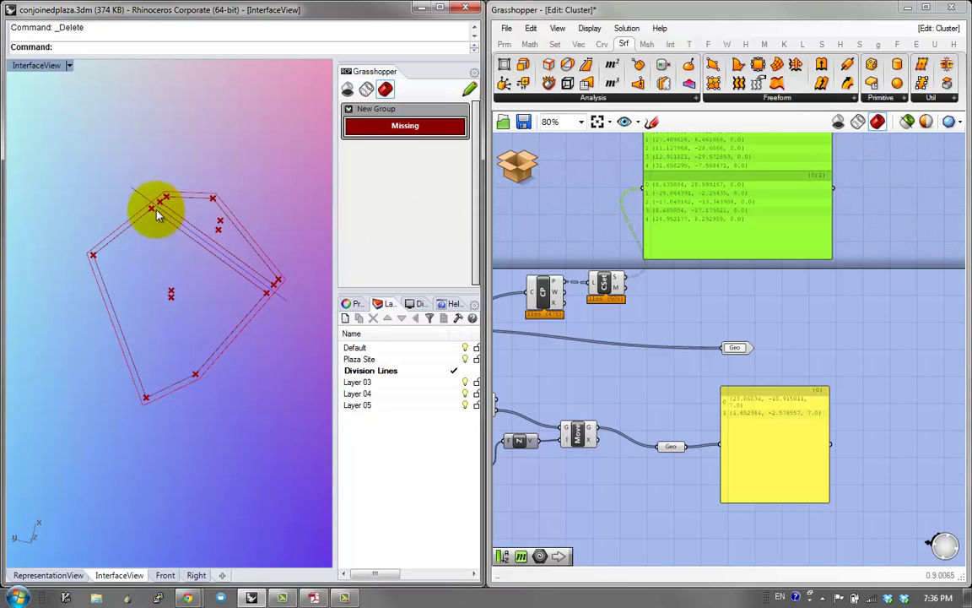
right_click_drag(563, 253, 547, 357)
left_click_drag(683, 323, 785, 245)
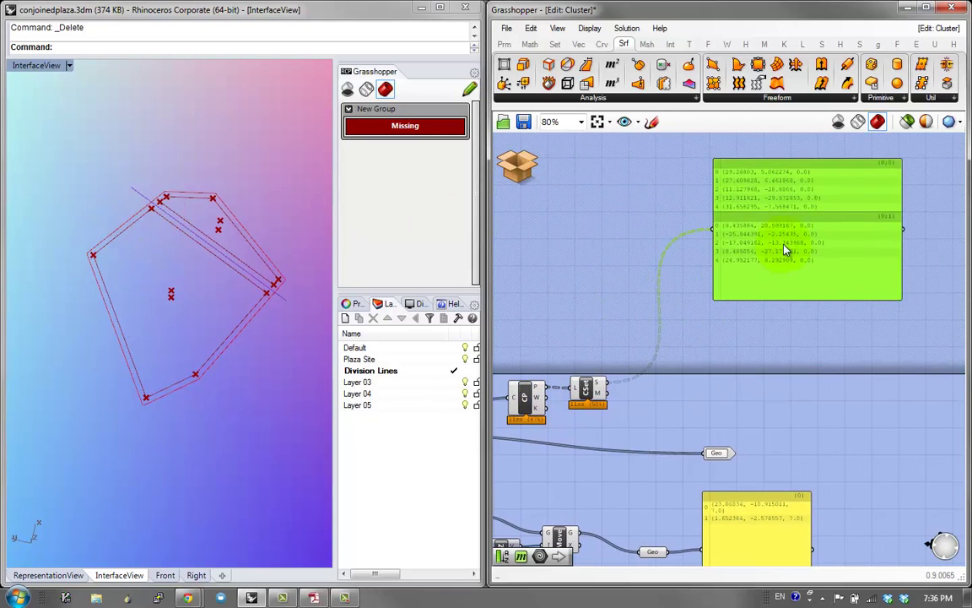
Step: Add a Shift List component and feed its list input with the set output of Create Set
double_click(708, 340)
type("s")
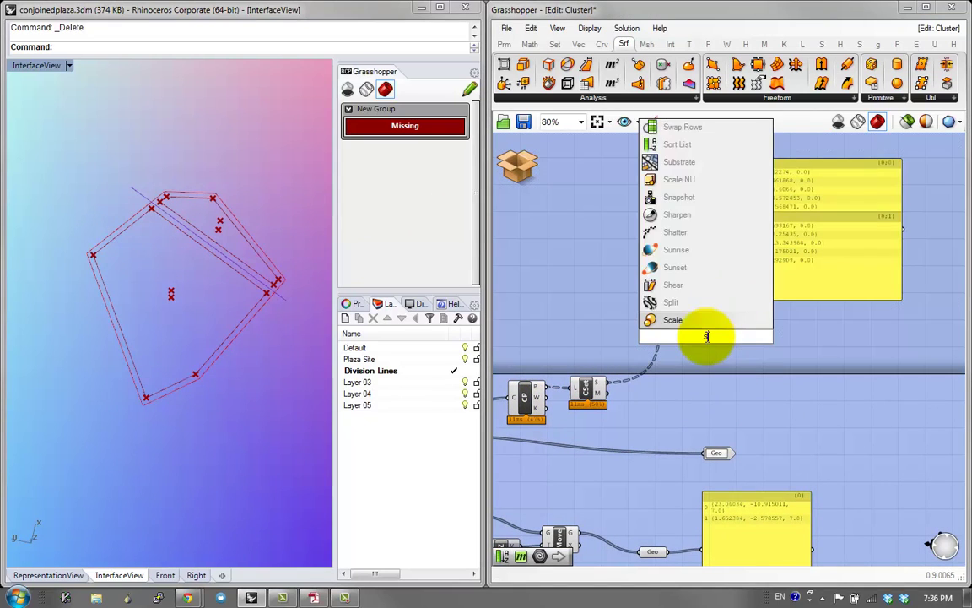
type("hift")
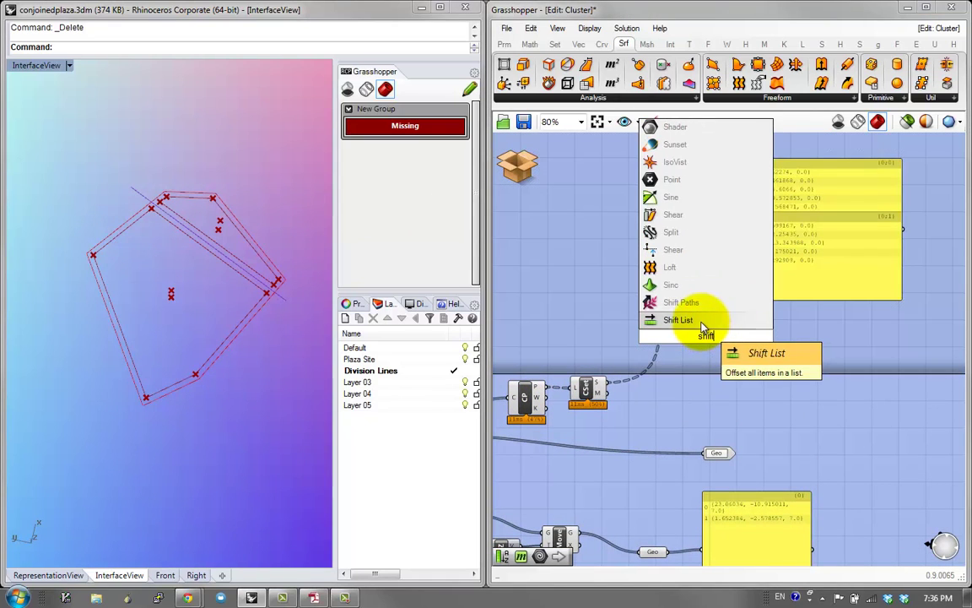
left_click(700, 322)
scroll(700, 342, "up", 4)
scroll(721, 384, "down", 1)
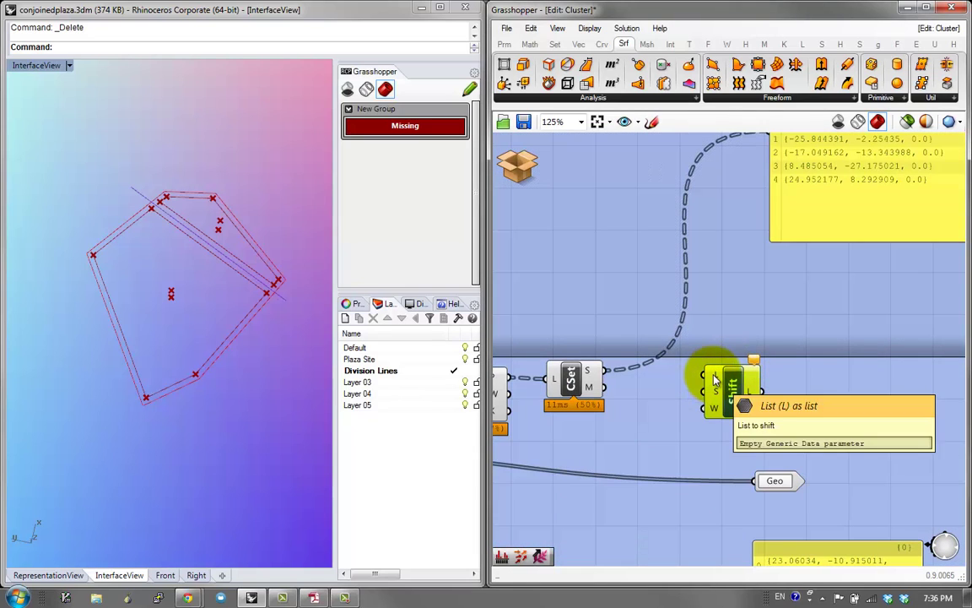
left_click_drag(703, 377, 605, 370)
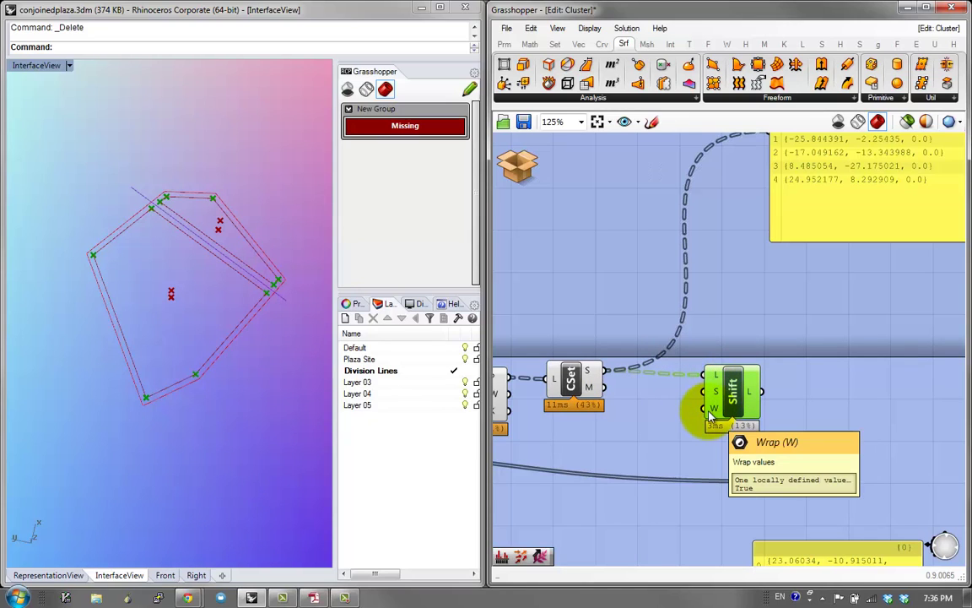
Step: Feed the Panel with the Shift List output, and arrange the Panel and component next to each other
scroll(711, 414, "down", 2)
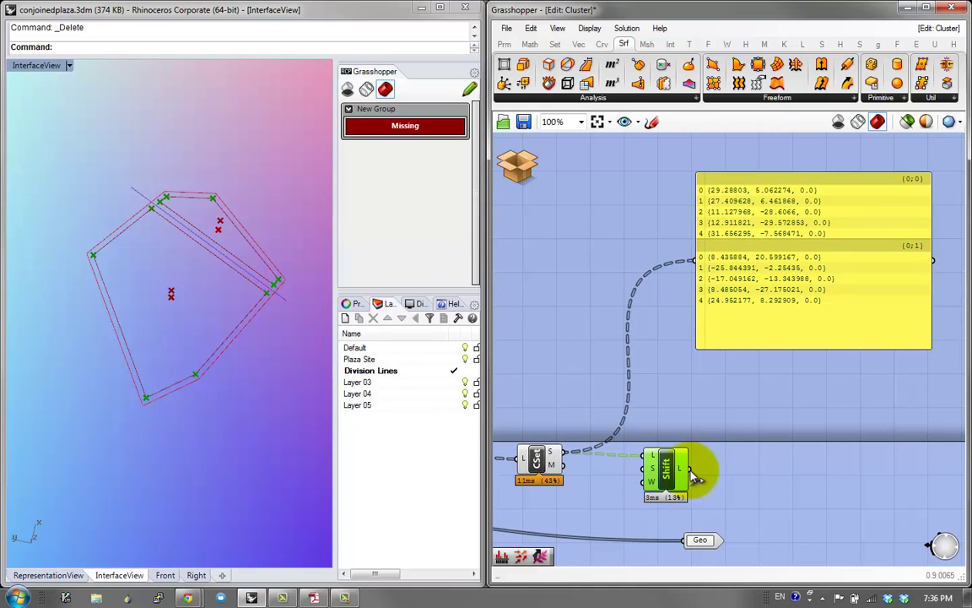
left_click_drag(699, 471, 694, 260)
left_click_drag(745, 298, 734, 417)
right_click_drag(634, 412, 635, 383)
left_click_drag(604, 400, 617, 384)
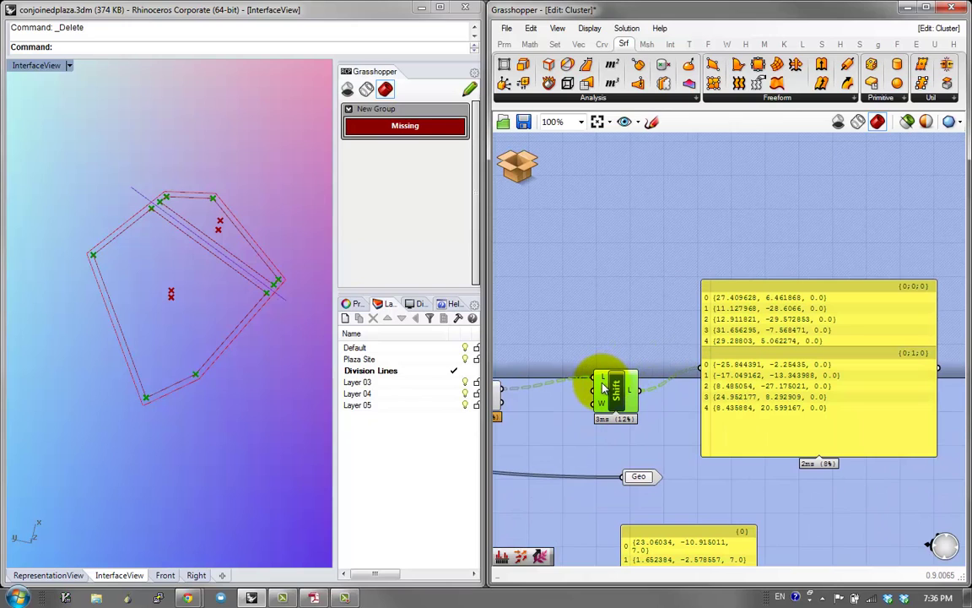
left_click_drag(603, 387, 597, 406)
Step: Duplicate the shifted-list Panel, feed the copy from Create Set, narrow it, and place it beside the shifted-list Panel
left_click_drag(837, 457, 809, 226)
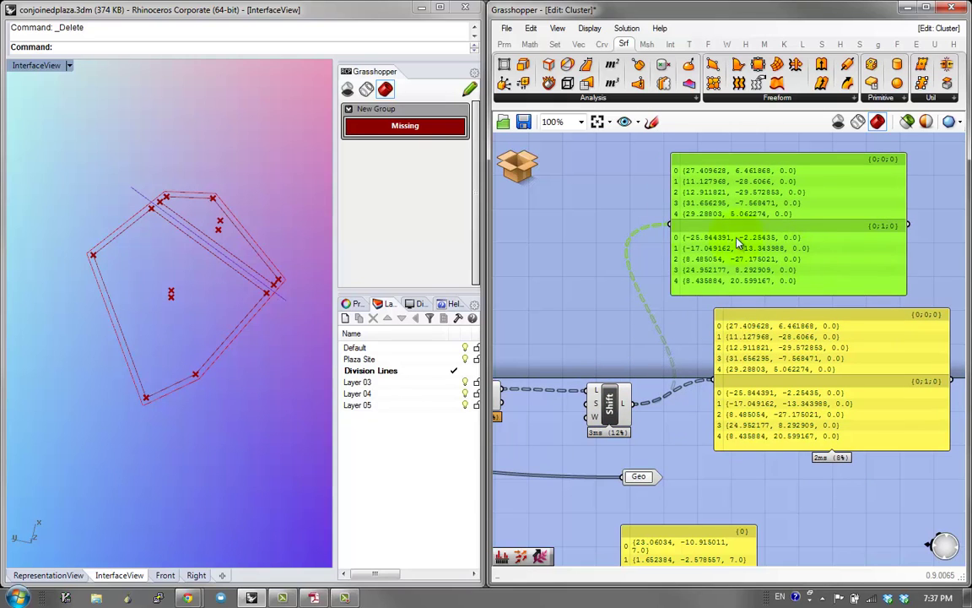
left_click_drag(520, 363, 505, 389)
left_click_drag(906, 237, 817, 245)
left_click_drag(717, 257, 603, 268)
left_click_drag(770, 322, 767, 234)
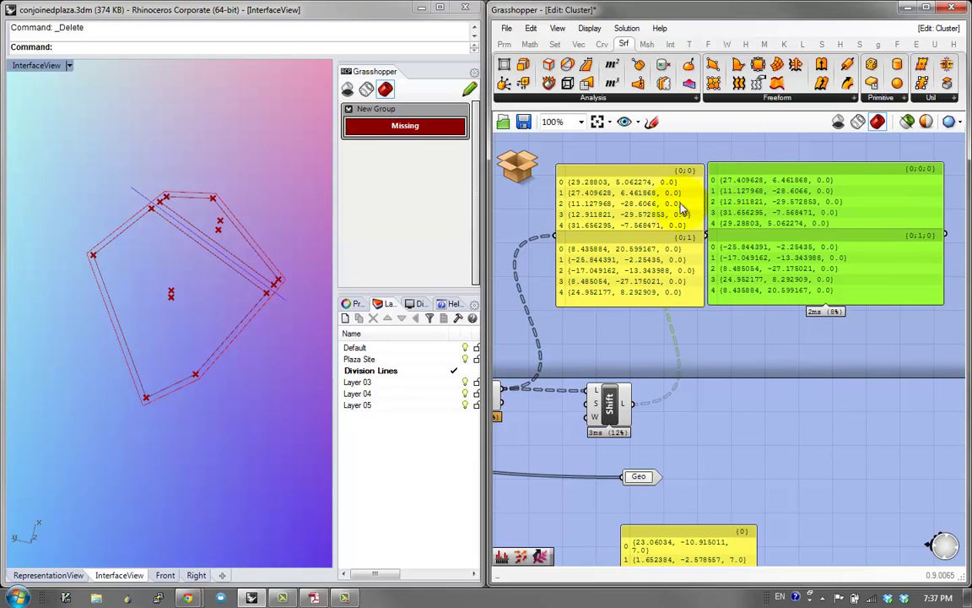
Step: Rearrange the original and shifted point Panels to compare their rows side by side, and move Shift List lower
left_click_drag(767, 198, 630, 267)
left_click_drag(639, 227, 638, 260)
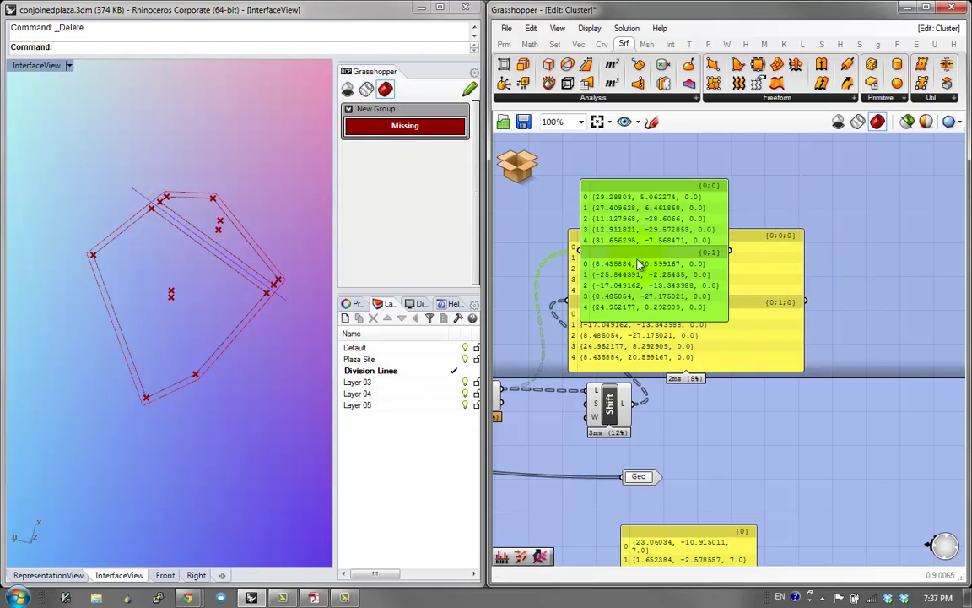
left_click_drag(651, 338, 840, 286)
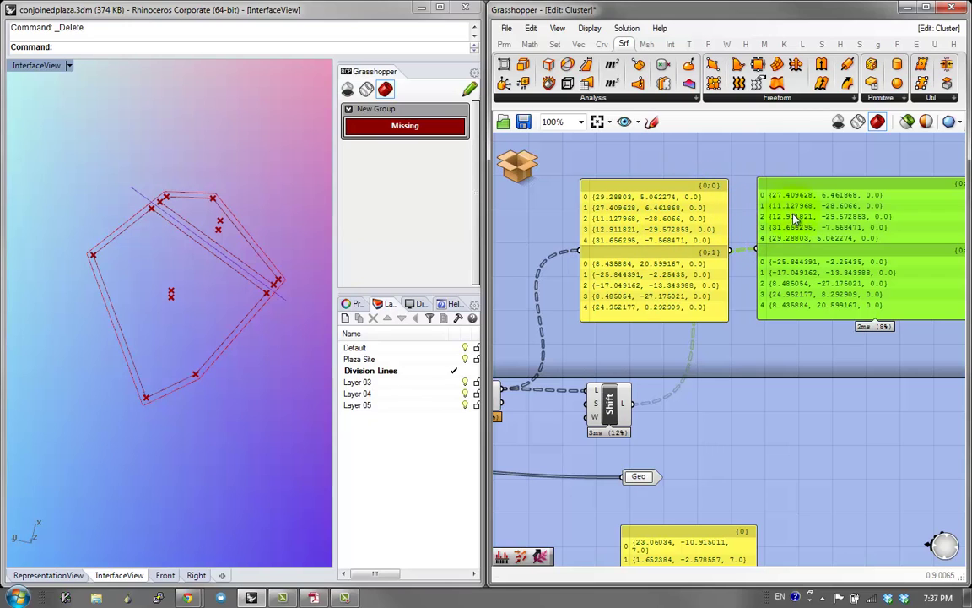
left_click_drag(794, 260, 776, 265)
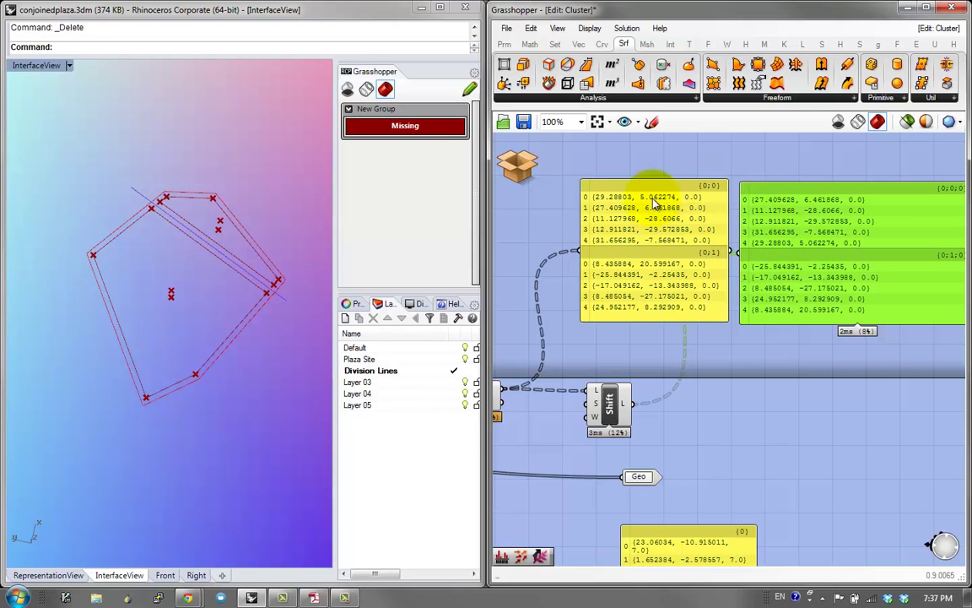
left_click_drag(776, 276, 781, 270)
left_click_drag(620, 397, 595, 411)
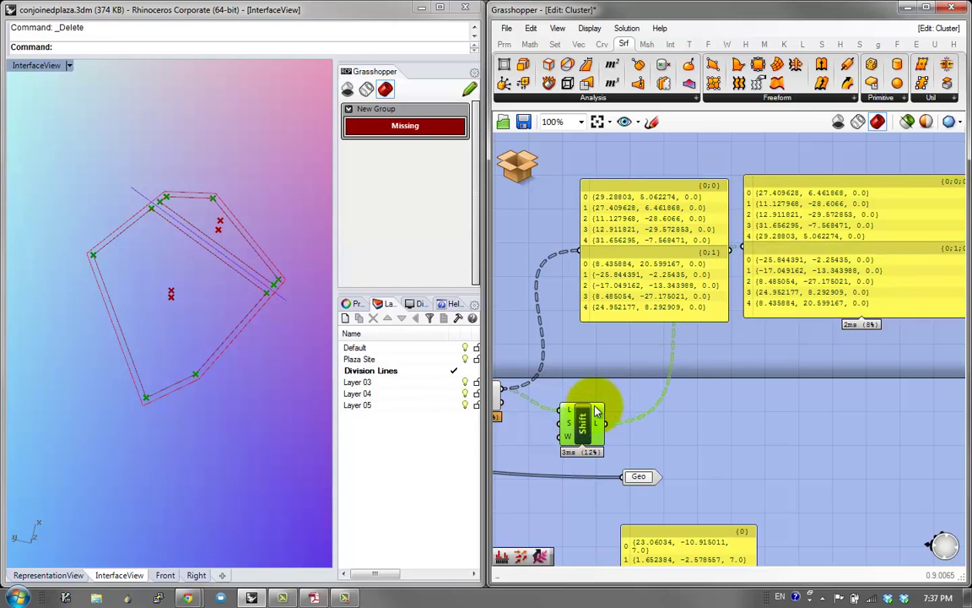
double_click(637, 367)
type("ge")
left_click(646, 400)
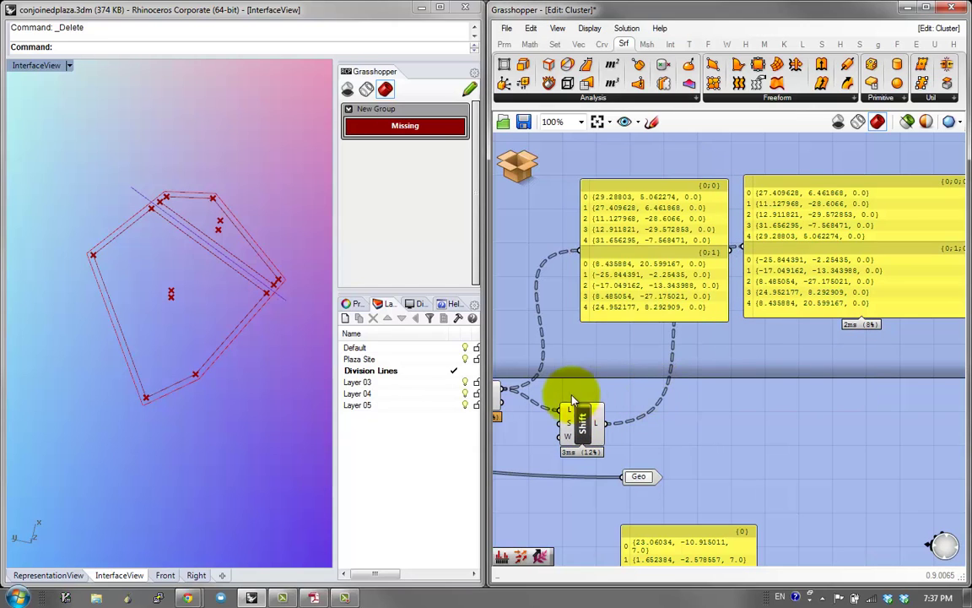
Step: Add a Data parameter and feed it with the set output of Create Set
double_click(614, 379)
type("num")
key("BackSpace")
key("BackSpace")
key("BackSpace")
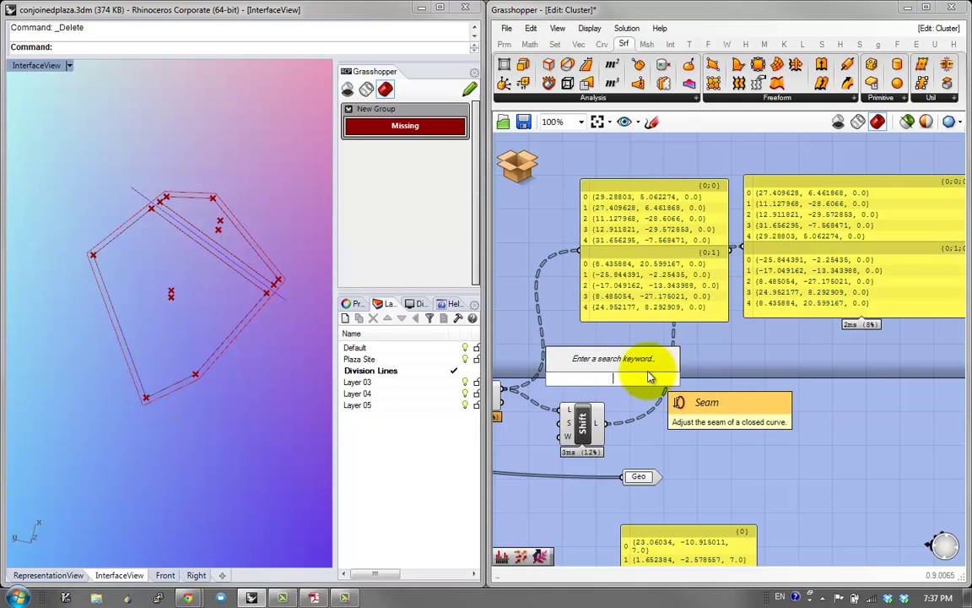
type("data")
left_click(624, 360)
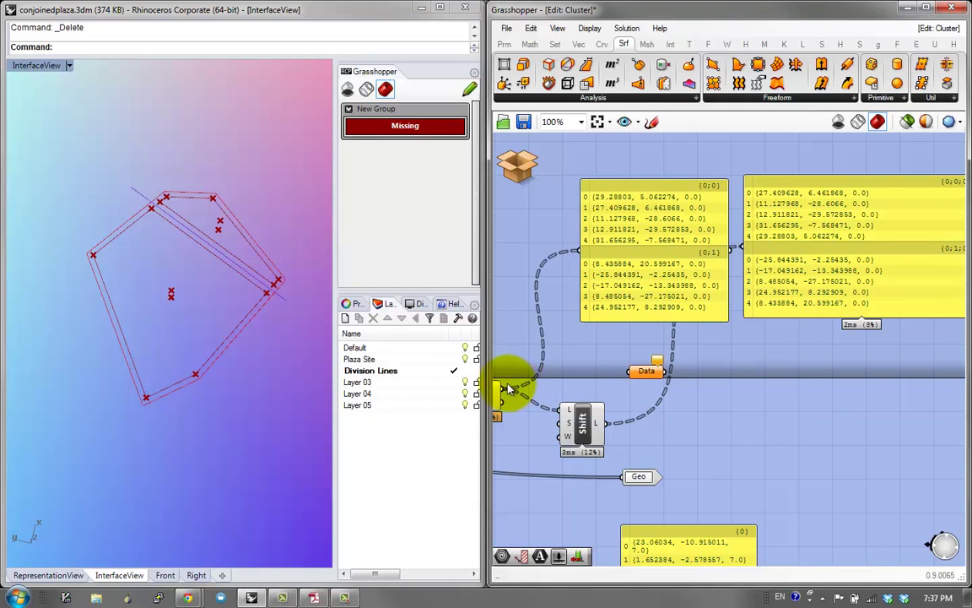
left_click_drag(509, 388, 630, 373)
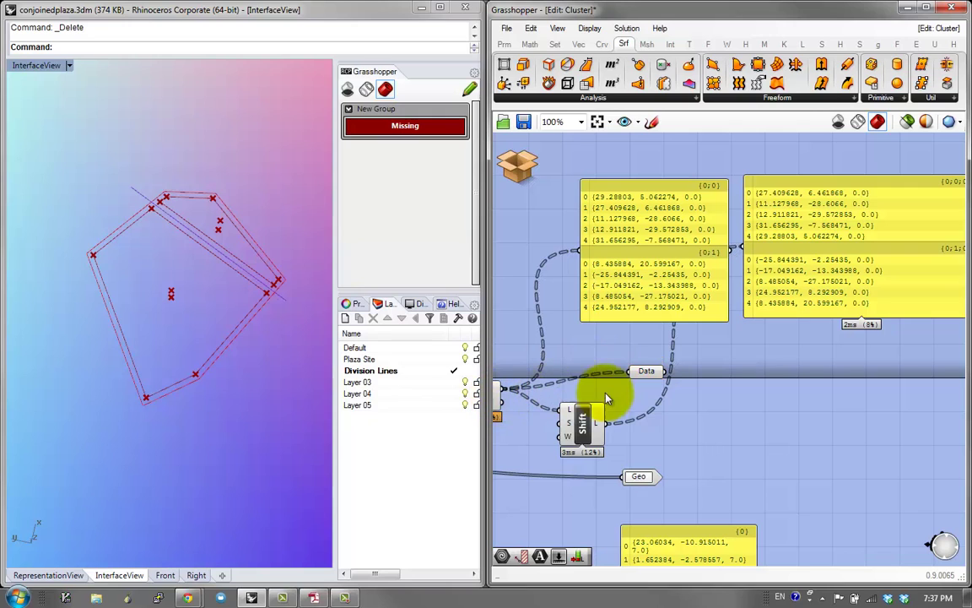
Step: Duplicate the Data parameter, feed the copy with the Shift List output, and stack the two parameters together
left_click(648, 372)
key("ctrl+c")
key("ctrl+v")
left_click_drag(607, 423, 692, 401)
left_click_drag(647, 372, 692, 390)
Step: Move the moved-points Panel farther from its Geometry parameter
scroll(747, 425, "down", 1)
right_click_drag(747, 425, 691, 462)
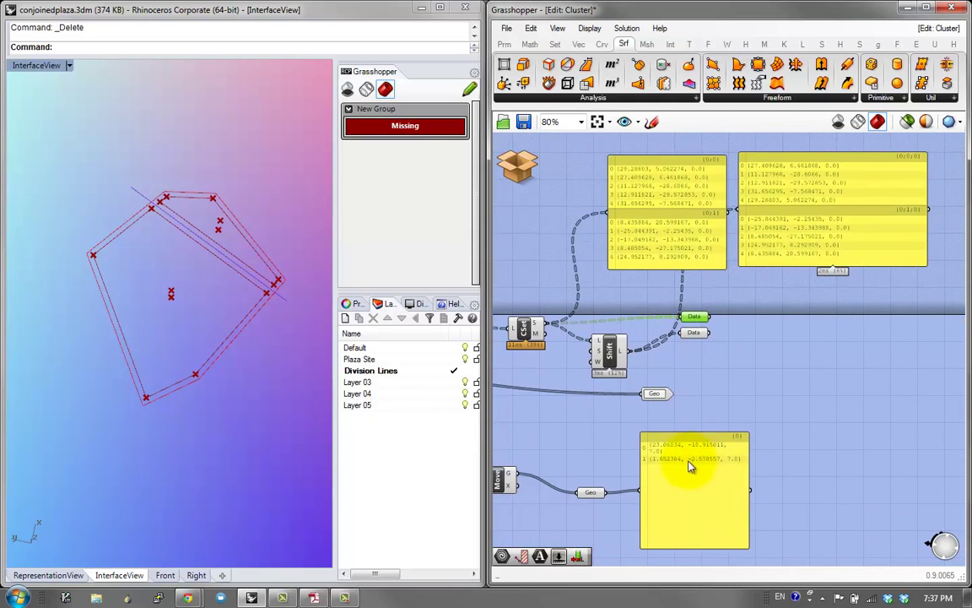
left_click_drag(683, 495, 709, 498)
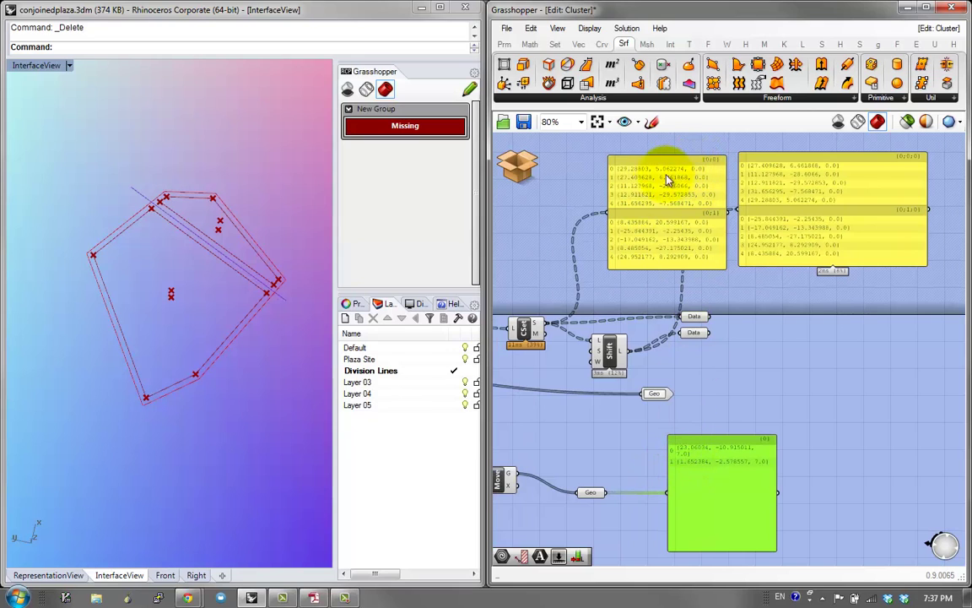
Step: Simplify both Data parameters and feed the original-points and shifted-points Panels from their outputs
right_click(692, 317)
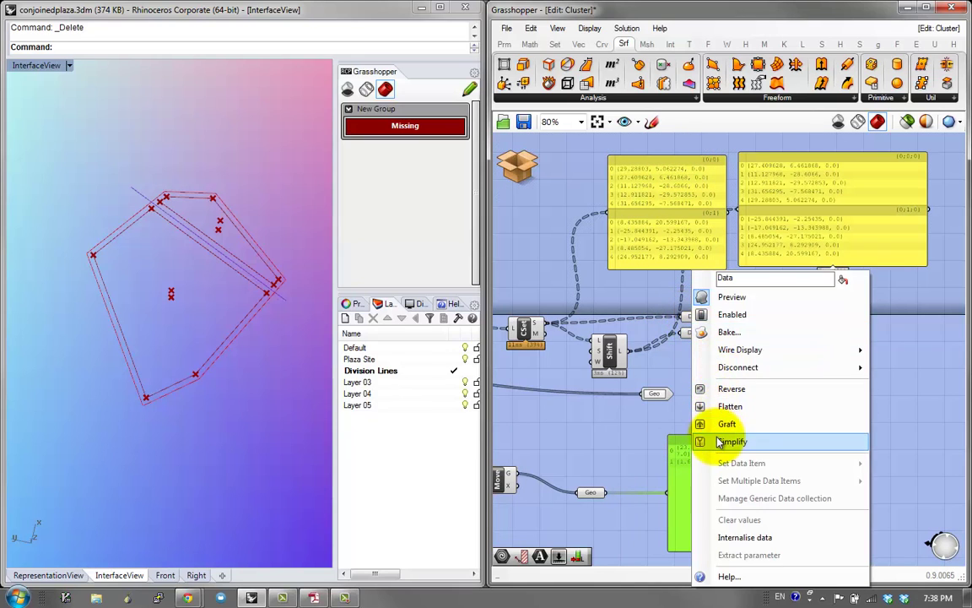
left_click(723, 441)
right_click(694, 319)
left_click(719, 441)
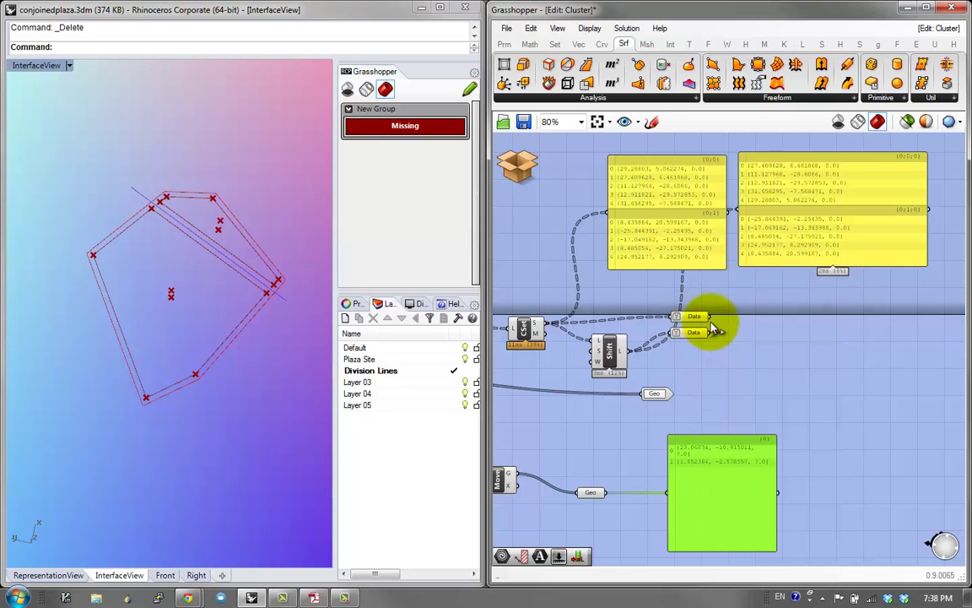
left_click_drag(711, 317, 744, 208)
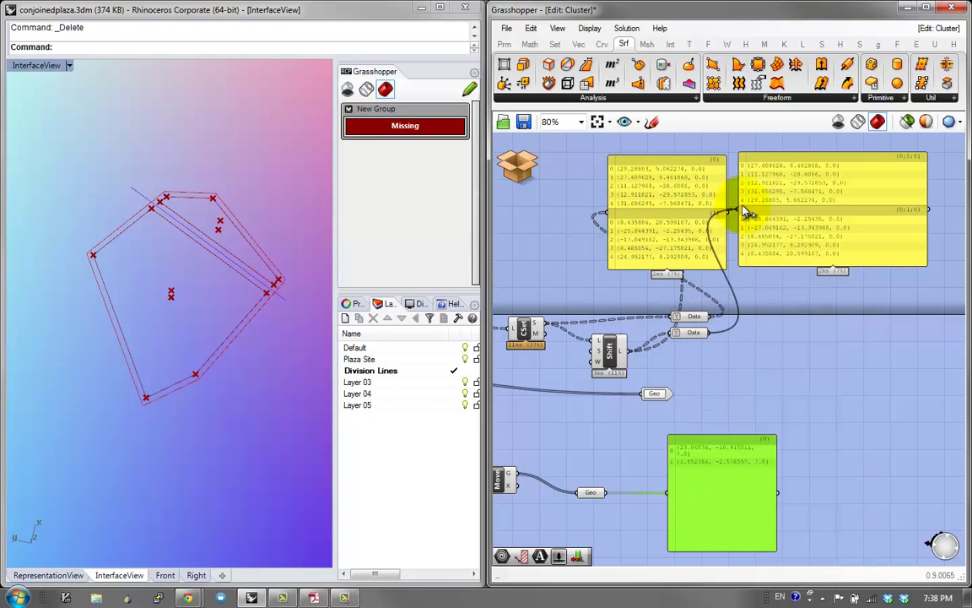
left_click(806, 221)
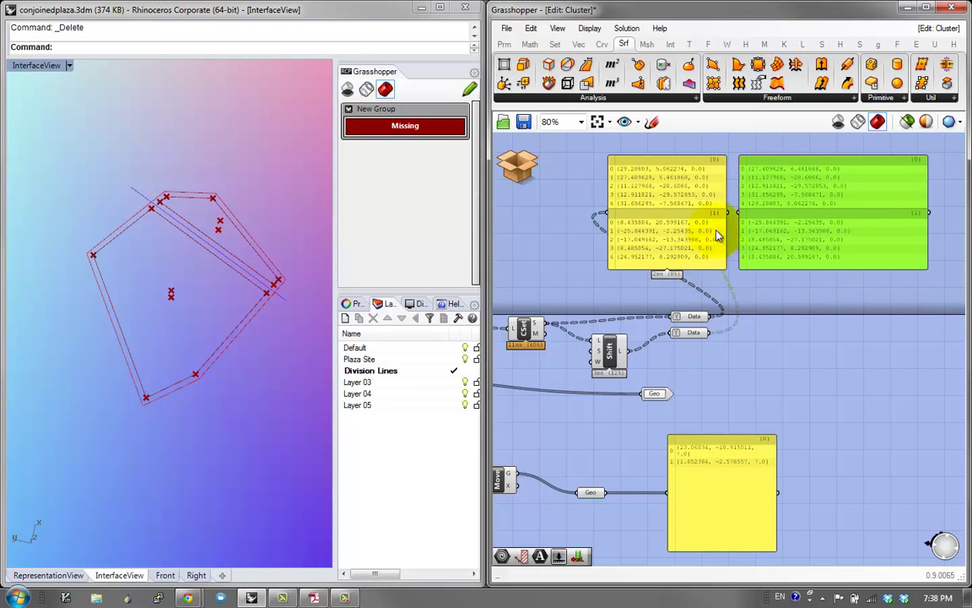
Step: Simplify and graft the Geometry parameter holding the moved centroids so each point sits in its own branch
left_click(703, 481)
right_click(611, 483)
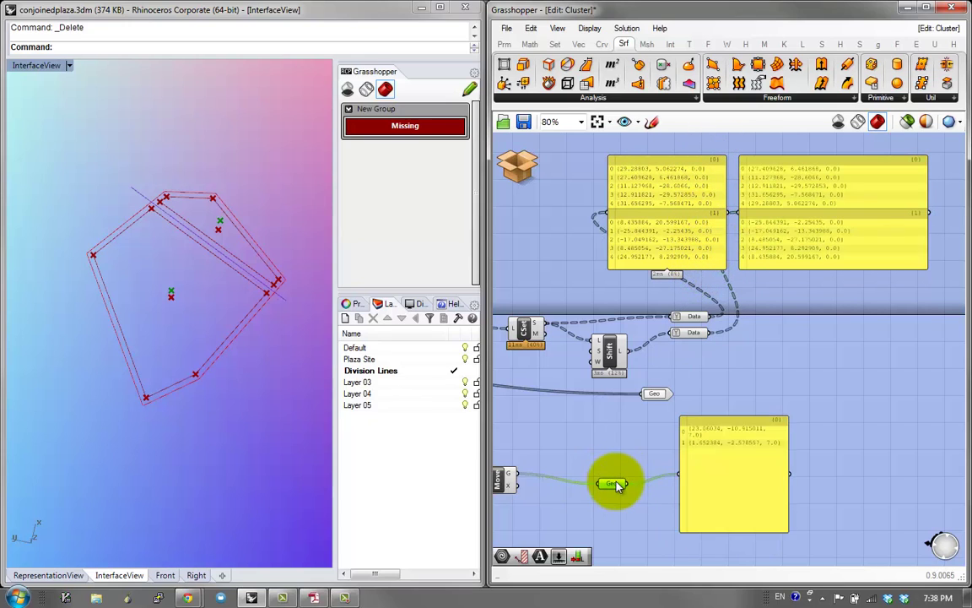
left_click(642, 424)
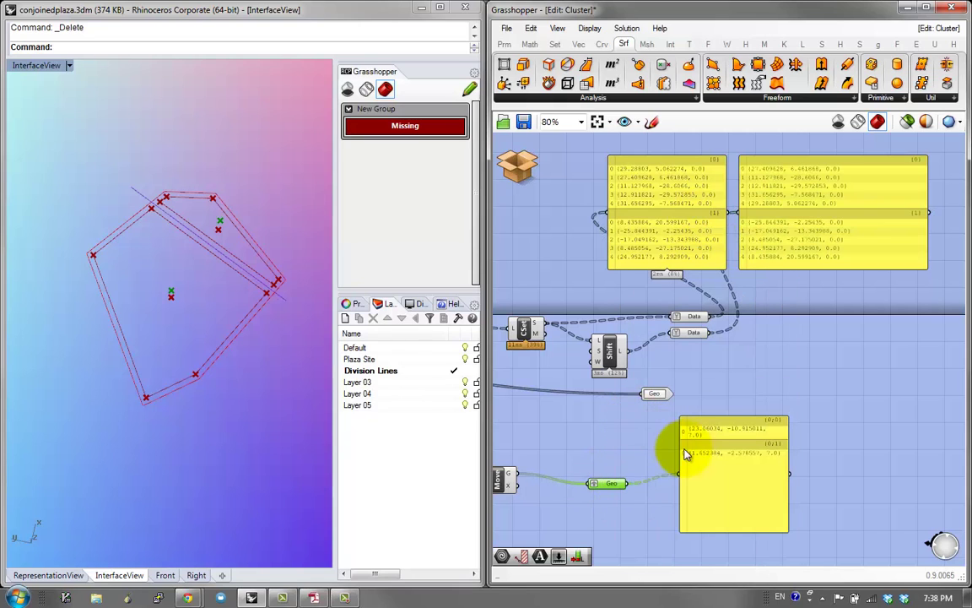
right_click(597, 483)
left_click(644, 441)
left_click(726, 456)
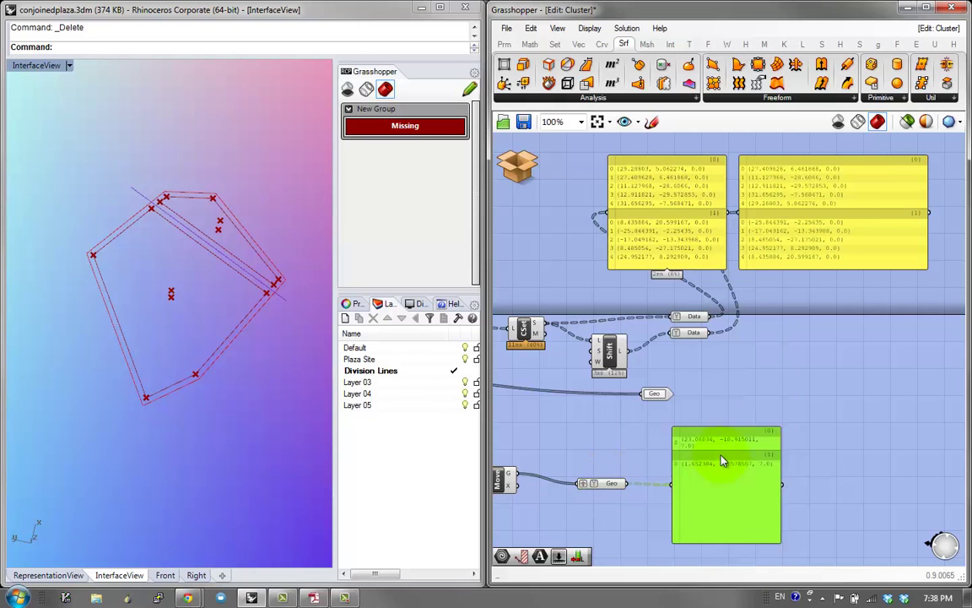
scroll(701, 448, "up", 1)
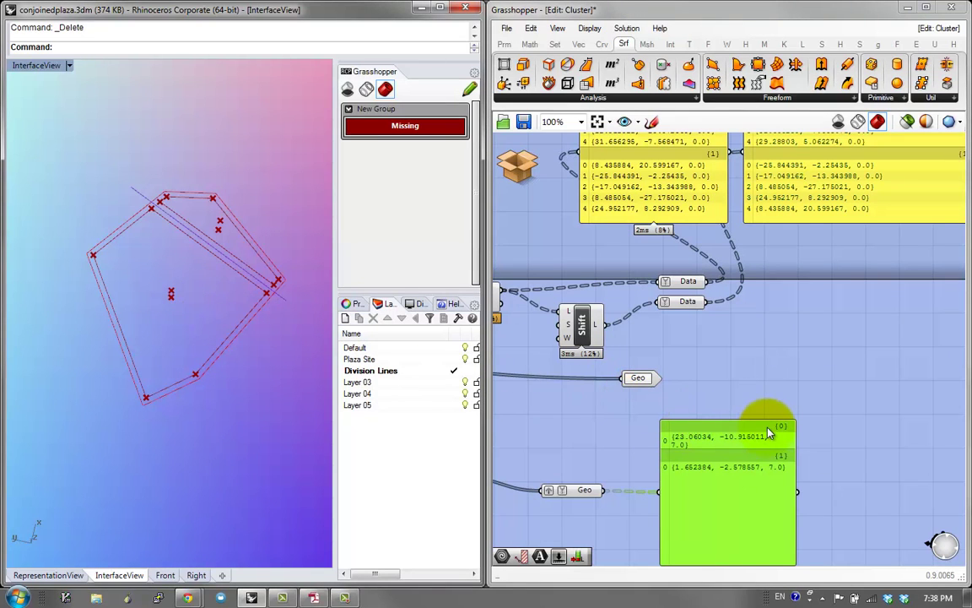
scroll(770, 433, "down", 1)
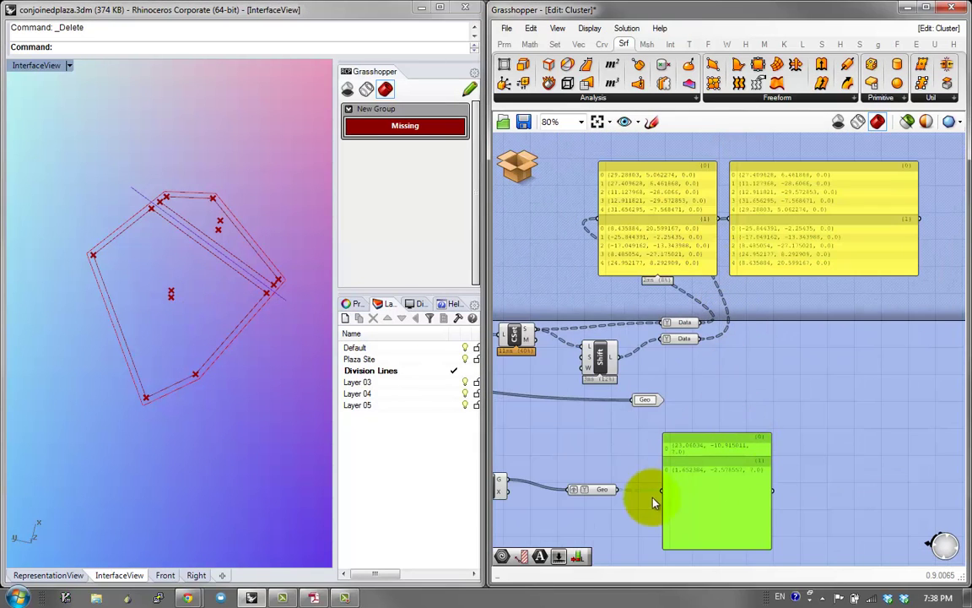
Step: Stack the moved-centroid Geometry parameter under the two Data parameters and shift its Panel away to compare the branches
left_click_drag(602, 490, 682, 363)
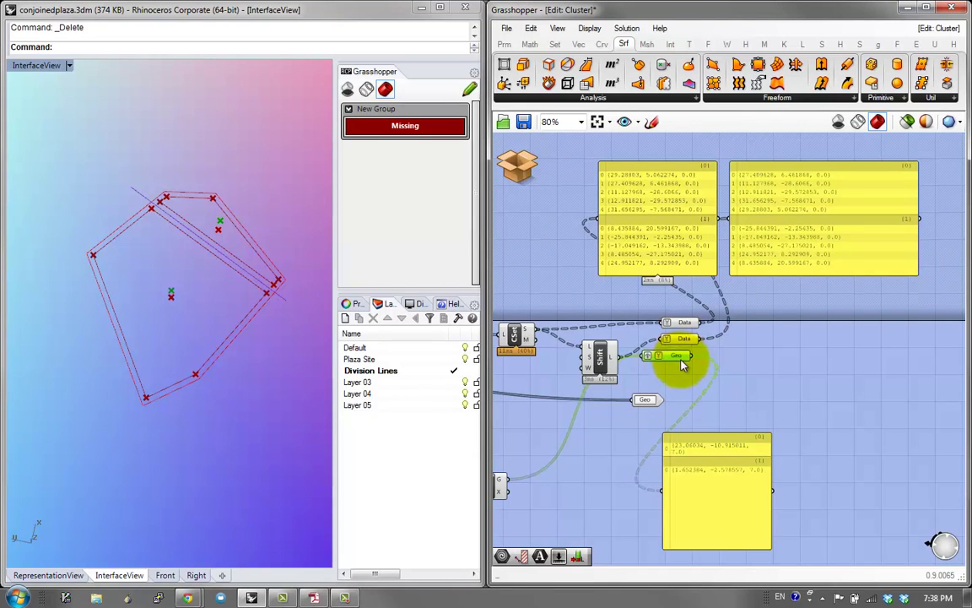
left_click_drag(723, 491, 846, 423)
right_click_drag(765, 435, 678, 494)
scroll(738, 443, "up", 1)
right_click_drag(638, 388, 681, 408)
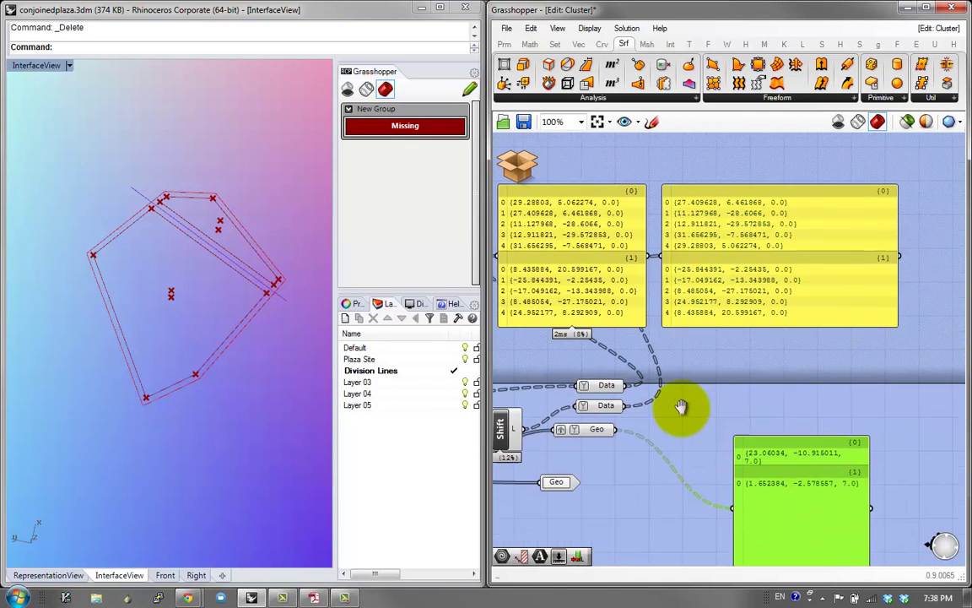
scroll(699, 368, "down", 1)
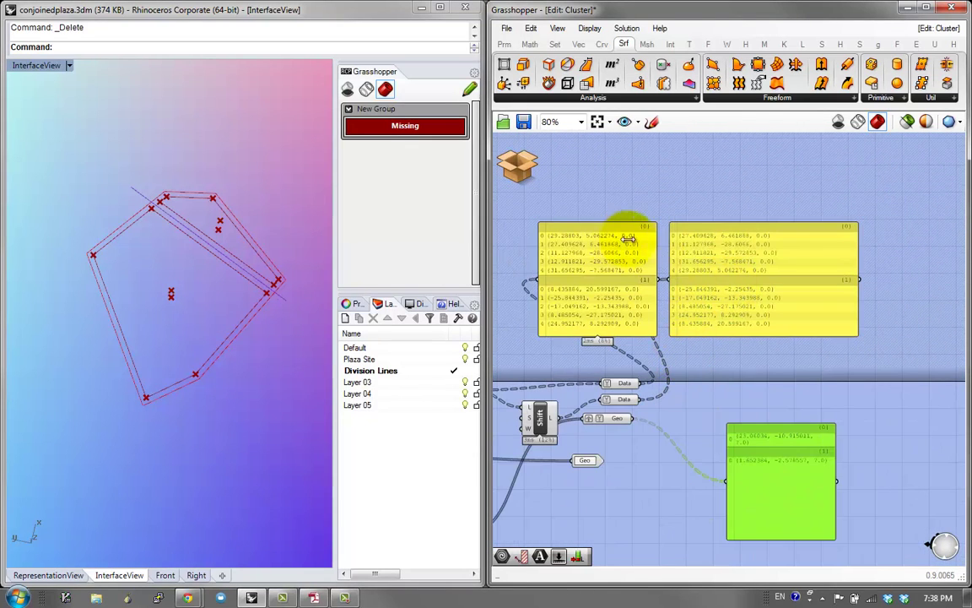
scroll(699, 414, "up", 1)
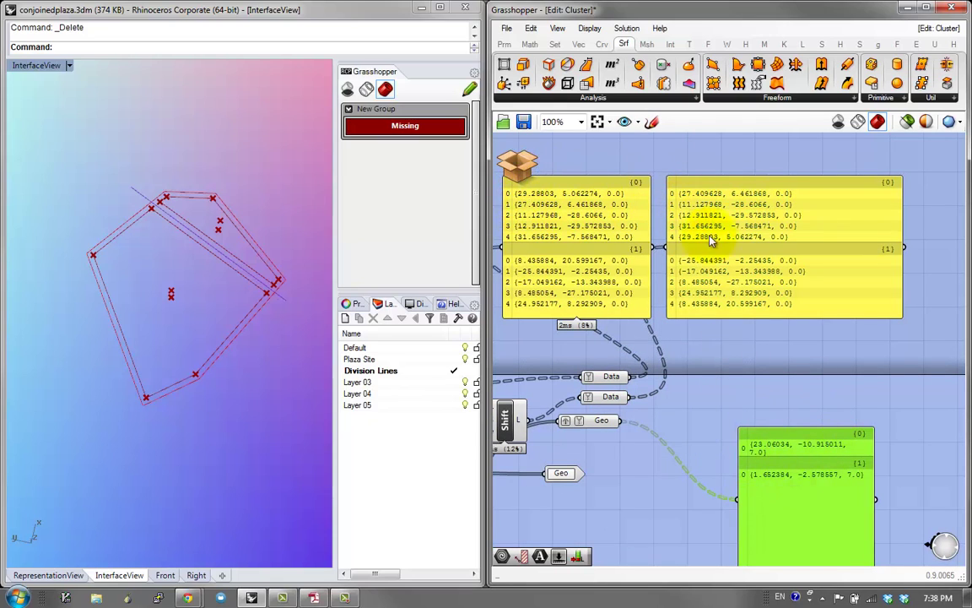
scroll(732, 374, "down", 2)
double_click(733, 371)
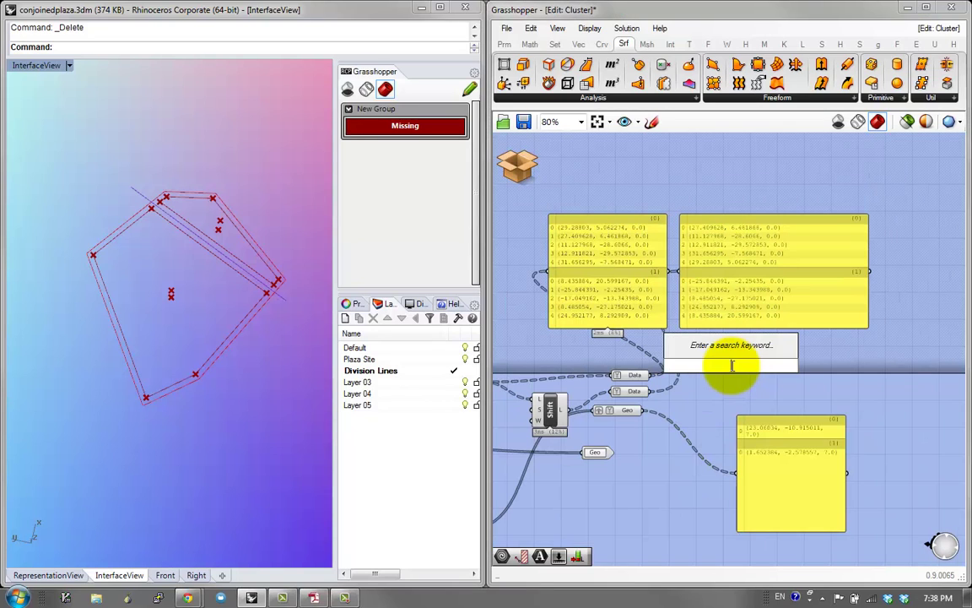
type("poly")
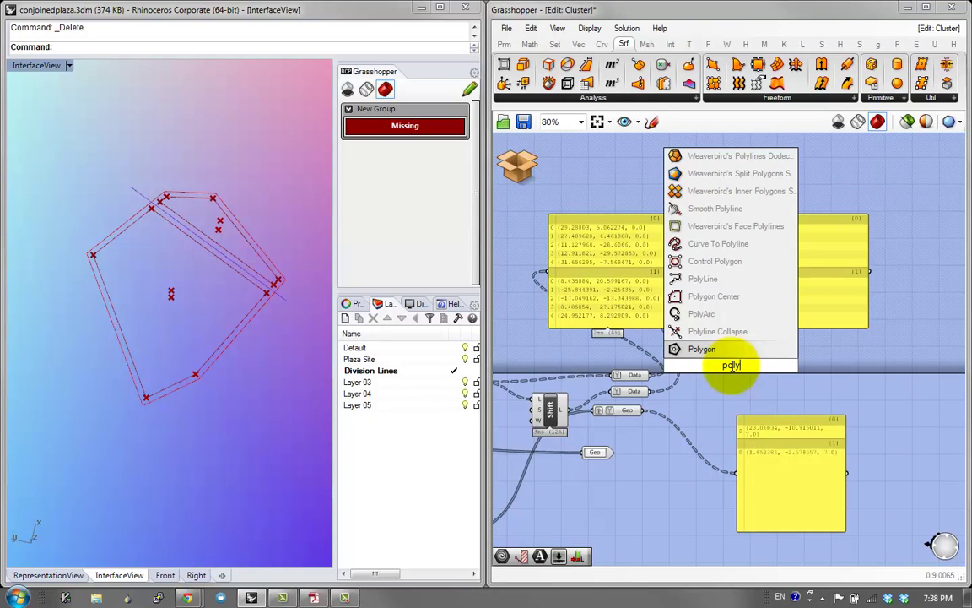
key("Escape")
Step: Add a 4Point Surface component and place it beside the stacked Data and Geometry parameters
double_click(733, 364)
type("srf")
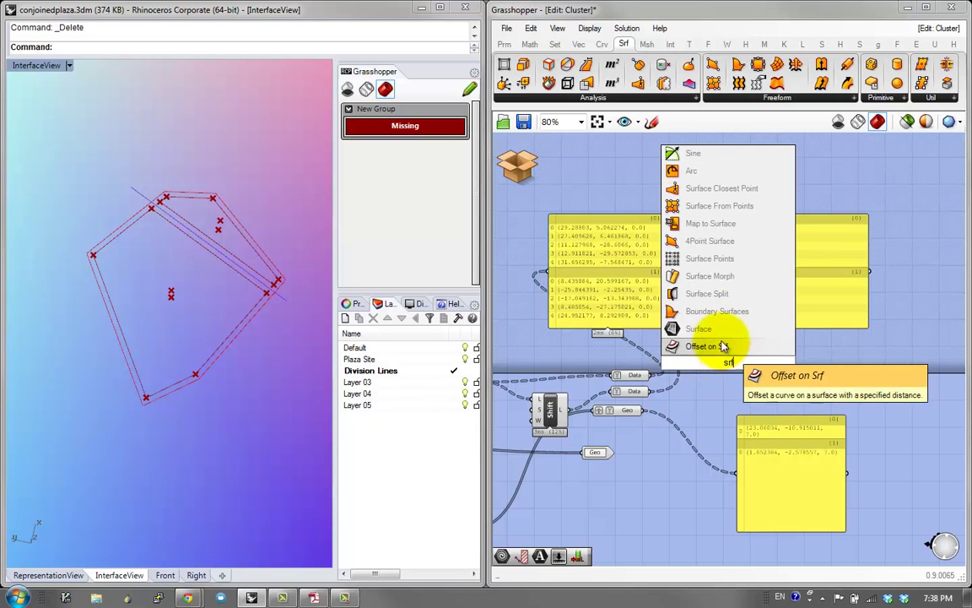
left_click(707, 240)
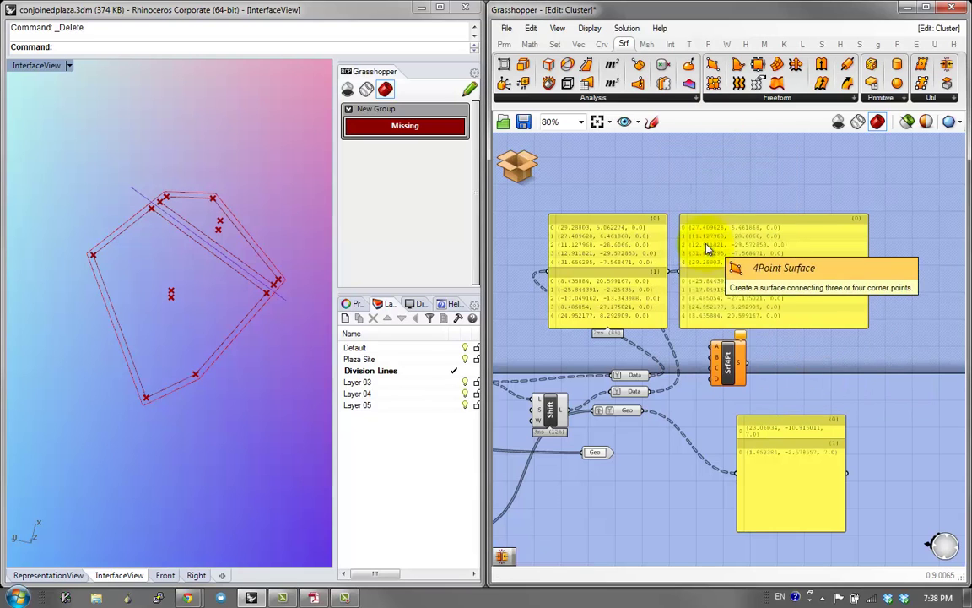
scroll(724, 383, "up", 1)
scroll(724, 383, "up", 2)
left_click_drag(724, 378, 706, 408)
scroll(714, 379, "down", 1)
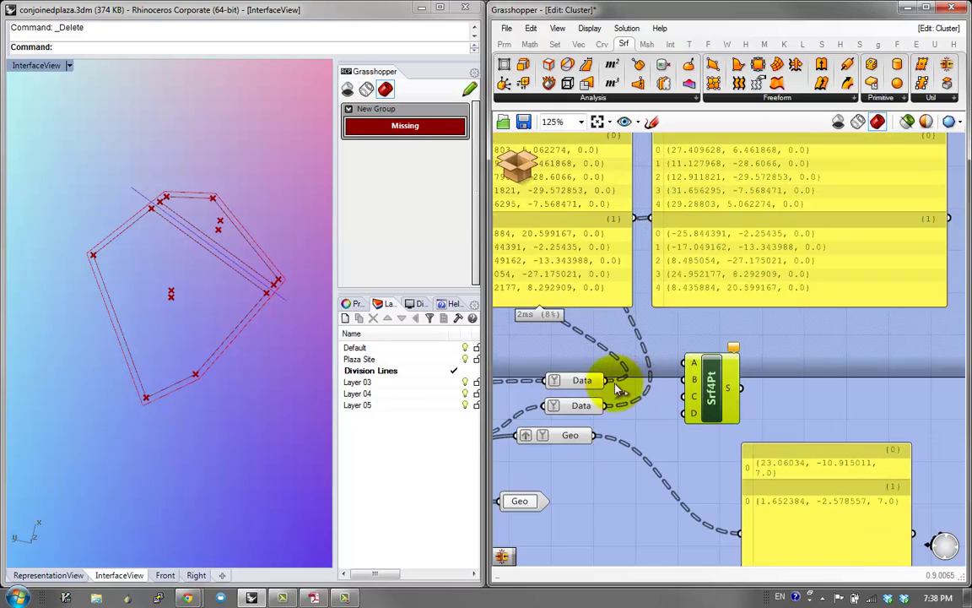
Step: Feed 4Point Surface with the original points as A, shifted points as B and lifted centroids as C, and inspect the pyramids
left_click_drag(606, 380, 673, 390)
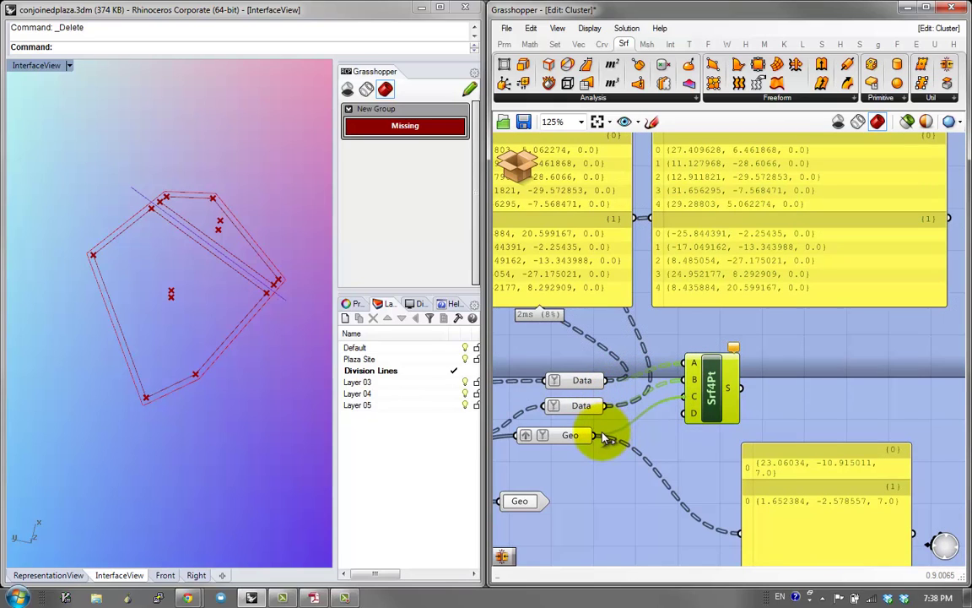
left_click_drag(605, 437, 693, 396)
right_click_drag(277, 314, 205, 216)
scroll(200, 268, "up", 4)
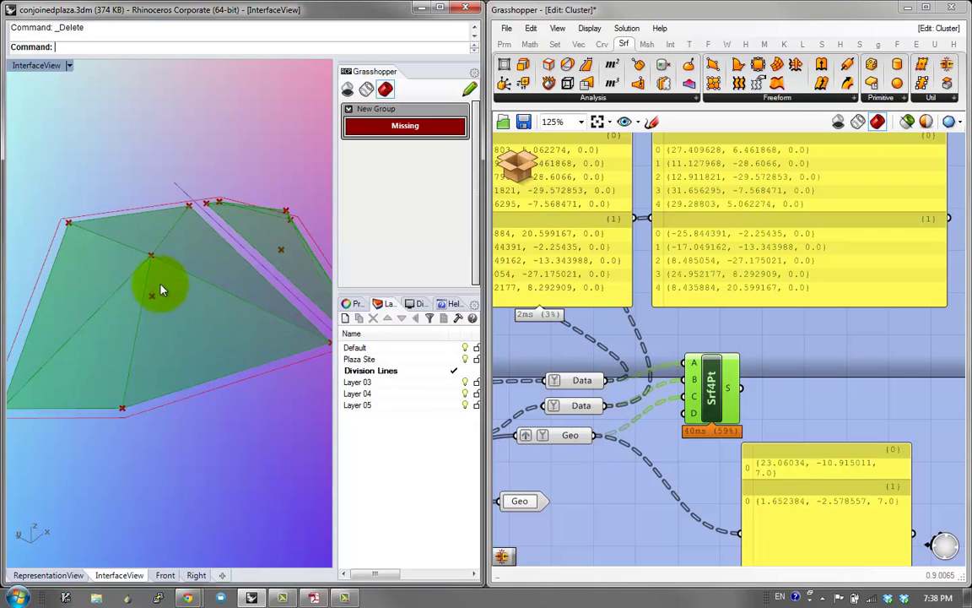
scroll(130, 328, "down", 3)
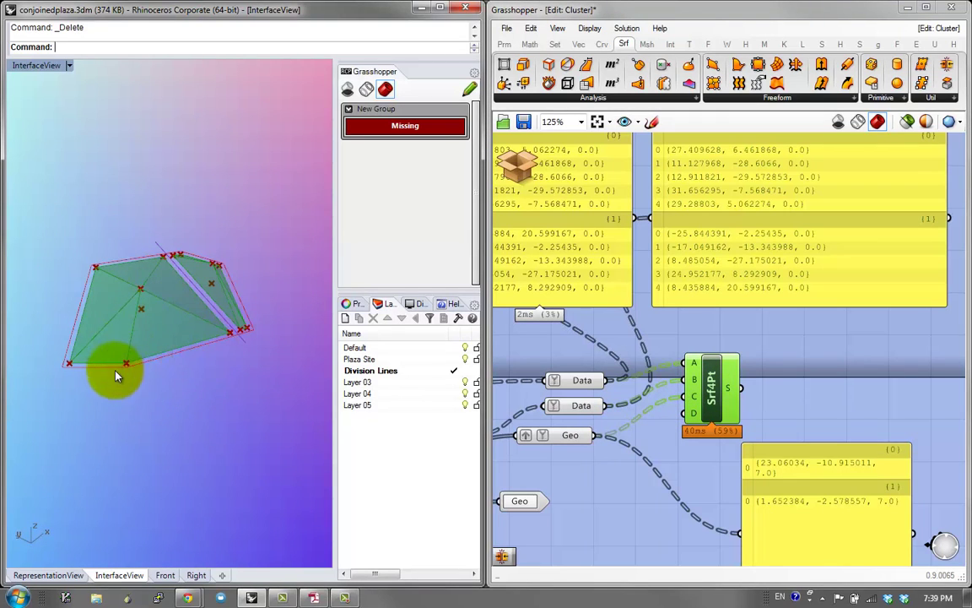
right_click_drag(118, 377, 182, 359)
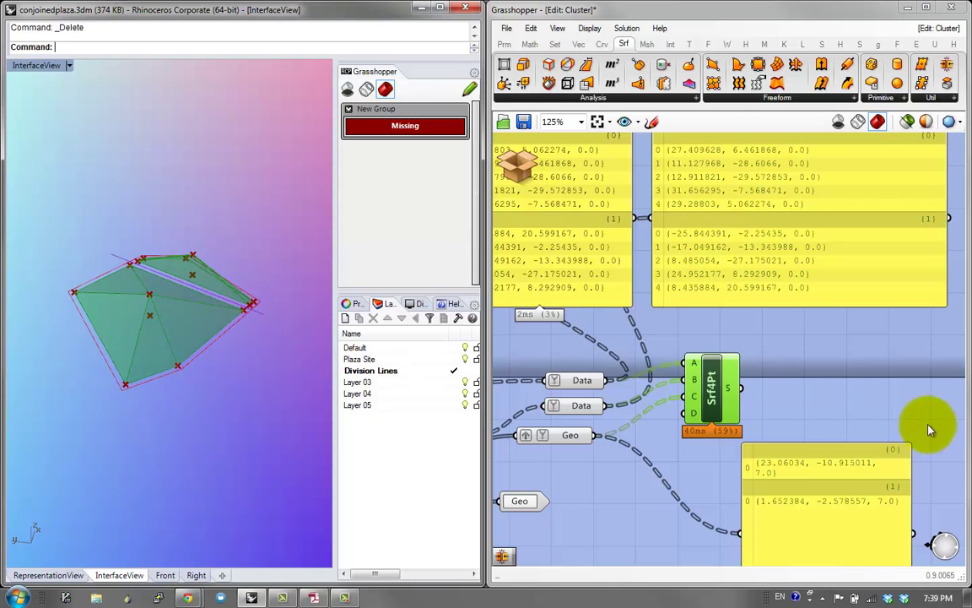
Step: Move the centroid Panel past 4Point Surface and rewire it to list the surface output
right_click_drag(839, 424, 786, 376)
scroll(786, 377, "down", 2)
left_click_drag(791, 412, 852, 366)
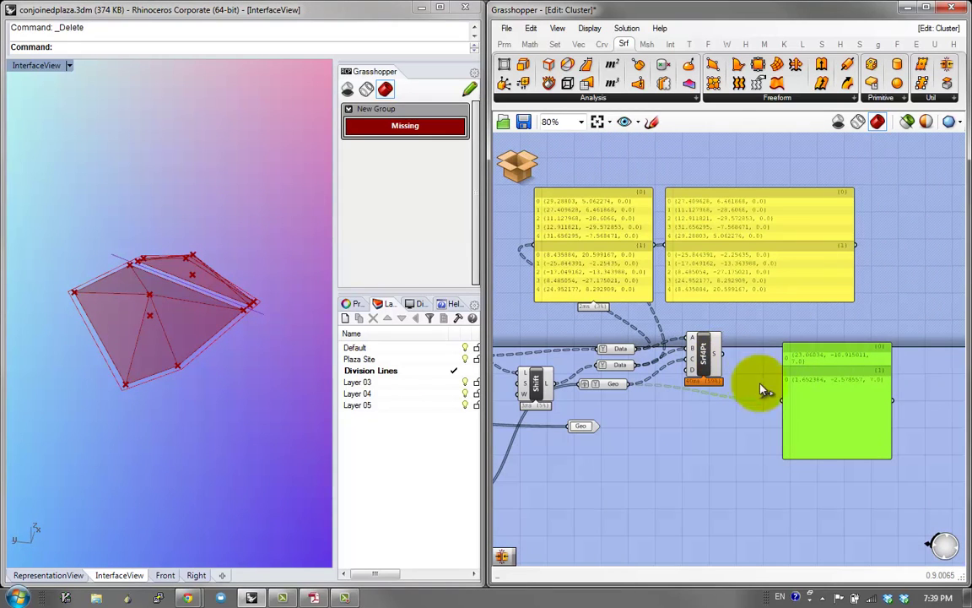
left_click_drag(830, 411, 842, 387)
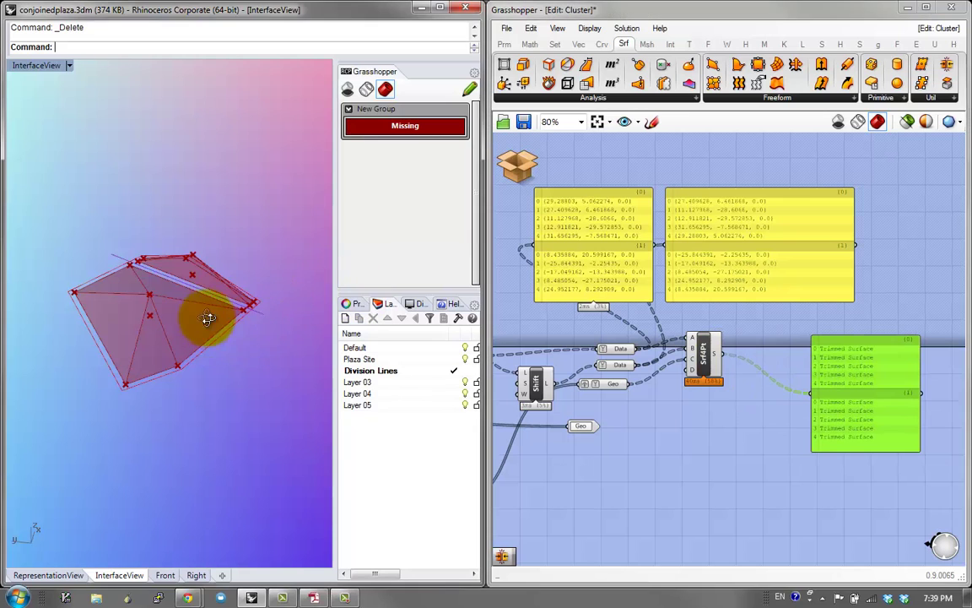
Step: Test the pyramid height by lowering the Factor slider to 4, restore it to 7, and inspect the surfaces
right_click_drag(206, 319, 228, 307)
right_click_drag(535, 439, 752, 403)
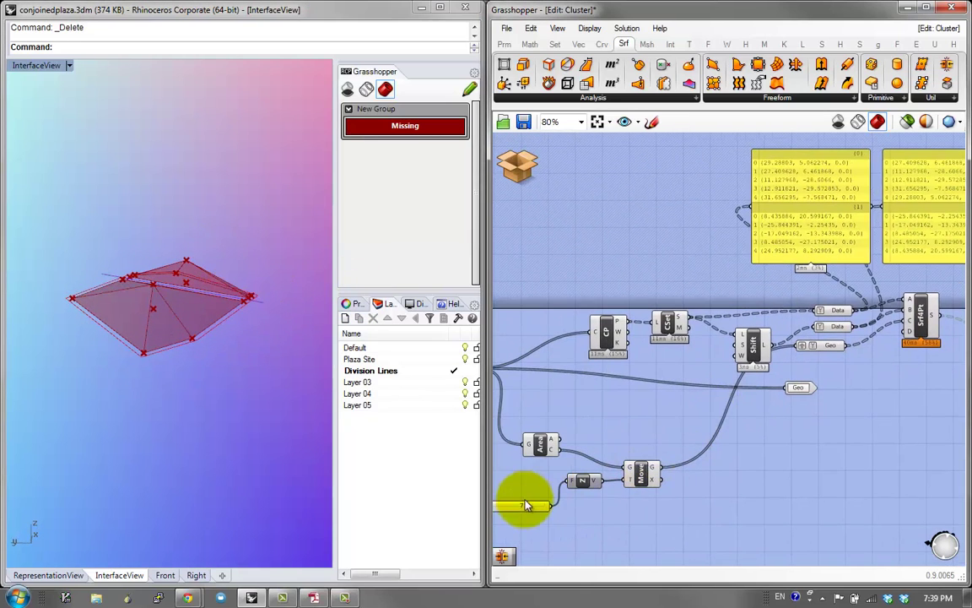
left_click_drag(529, 509, 506, 510)
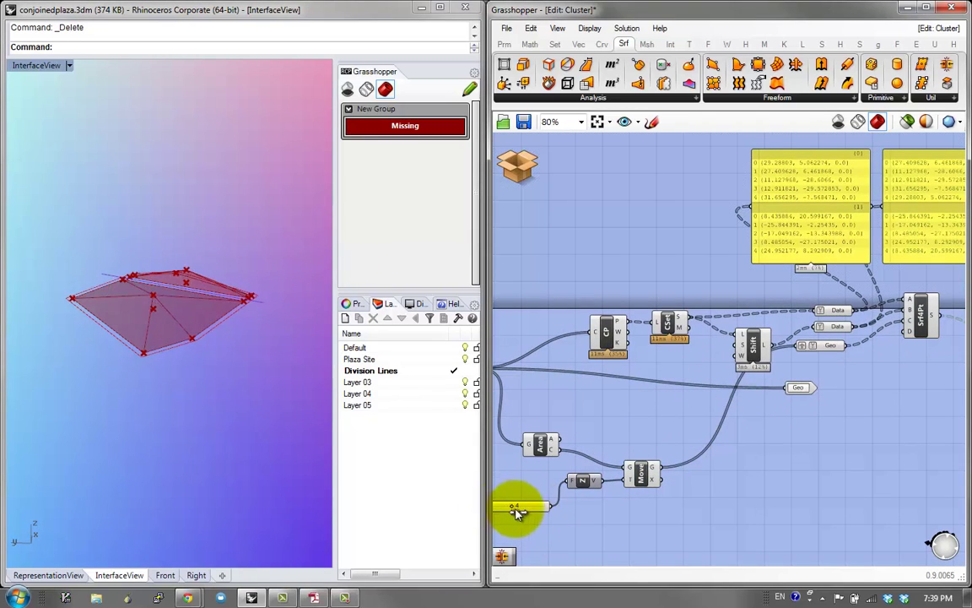
right_click_drag(241, 257, 166, 244)
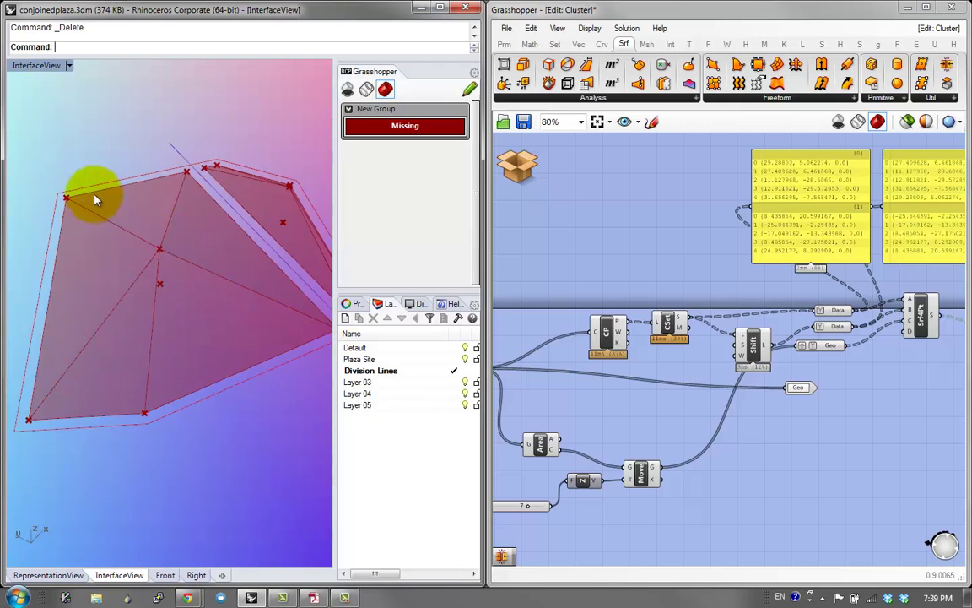
right_click_drag(98, 202, 198, 216)
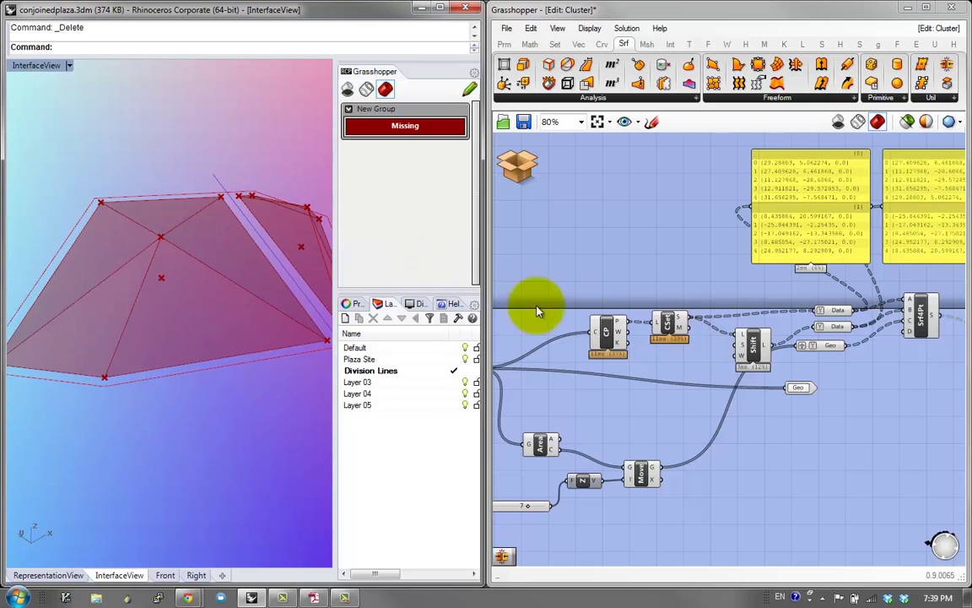
Step: Add a Panel above Move and feed it with the area output of the Area component
right_click_drag(559, 447, 614, 440)
double_click(676, 415)
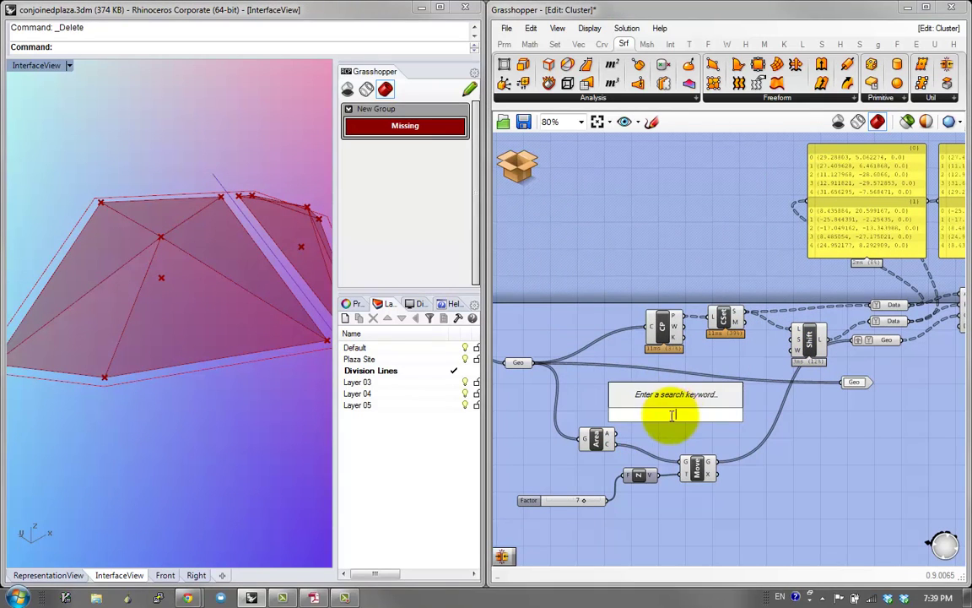
left_click(665, 434)
double_click(671, 412)
type("//")
key("Return")
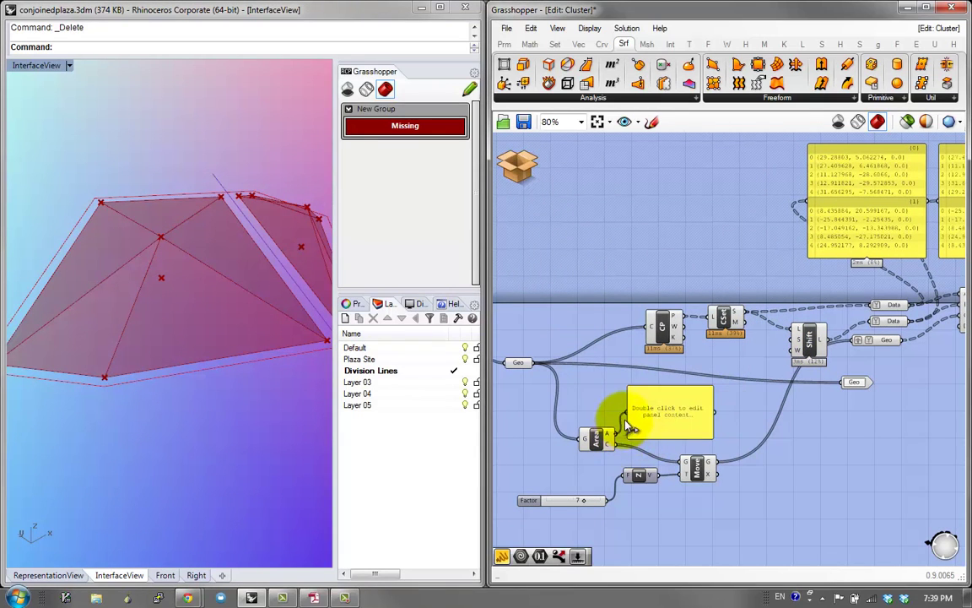
left_click_drag(627, 422, 627, 415)
Step: Move the area-values Panel beneath the Geometry output and shift the Area component slightly closer to Move
right_click_drag(619, 381, 503, 351)
left_click_drag(537, 376, 723, 404)
right_click_drag(720, 405, 659, 402)
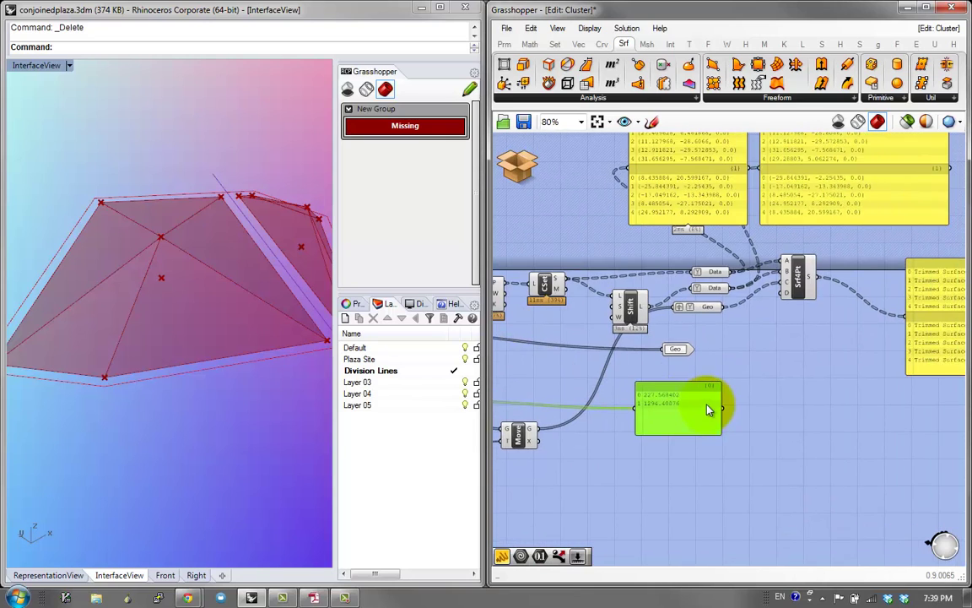
right_click_drag(766, 402, 894, 409)
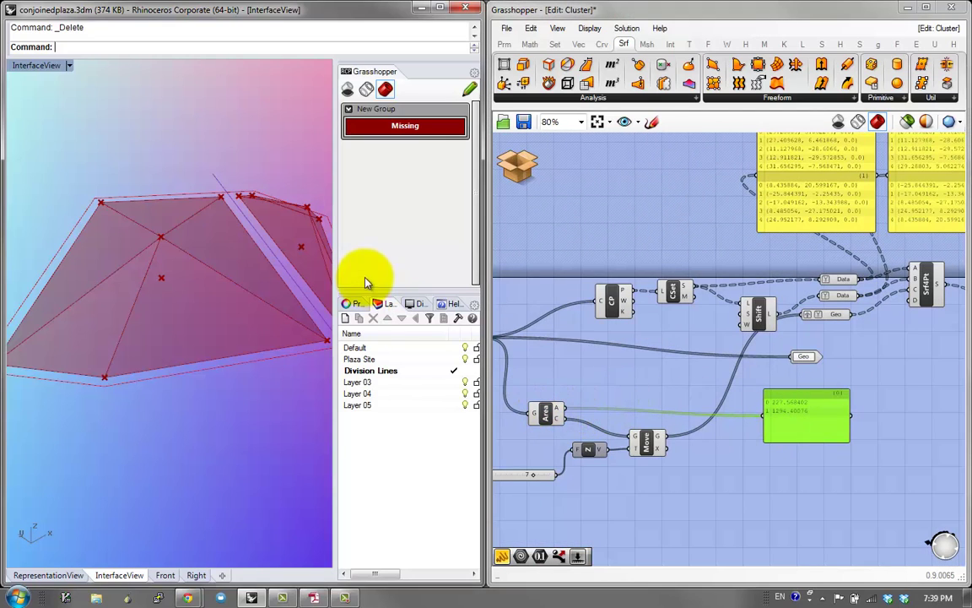
left_click_drag(547, 416, 564, 409)
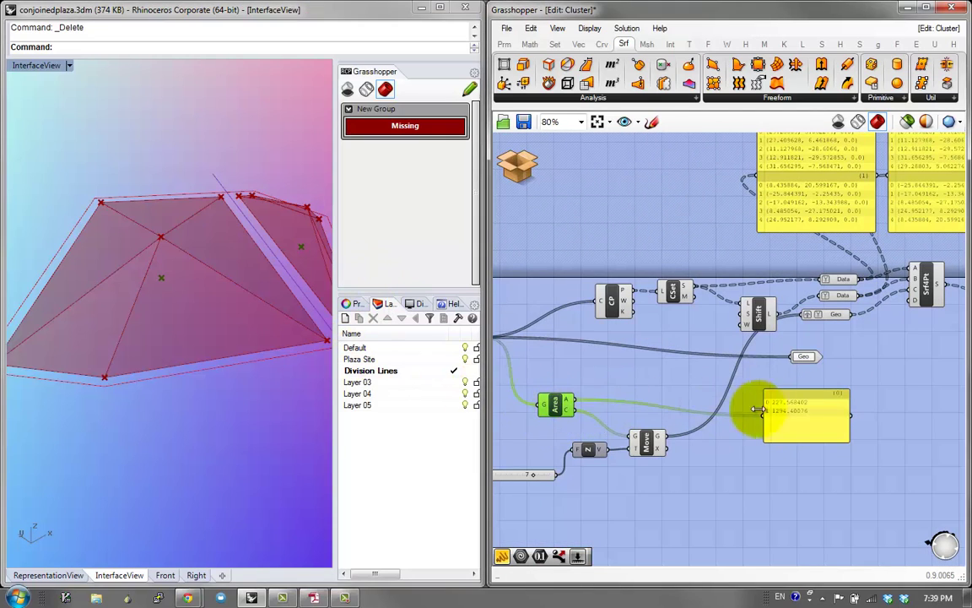
left_click_drag(798, 409, 824, 407)
Step: Add a Division component between Move and the area-values Panel
scroll(812, 408, "up", 1)
double_click(750, 455)
type("/")
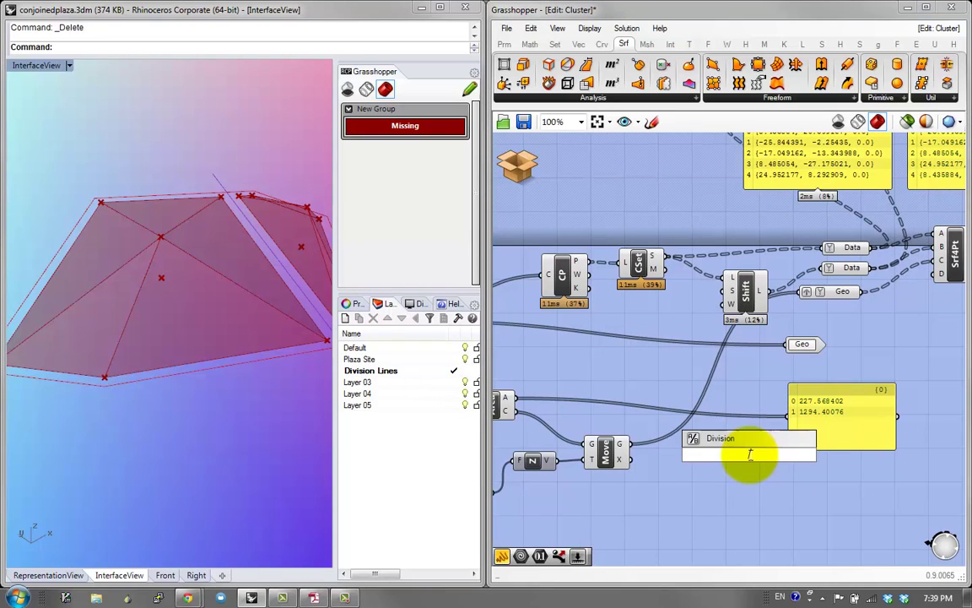
key("Return")
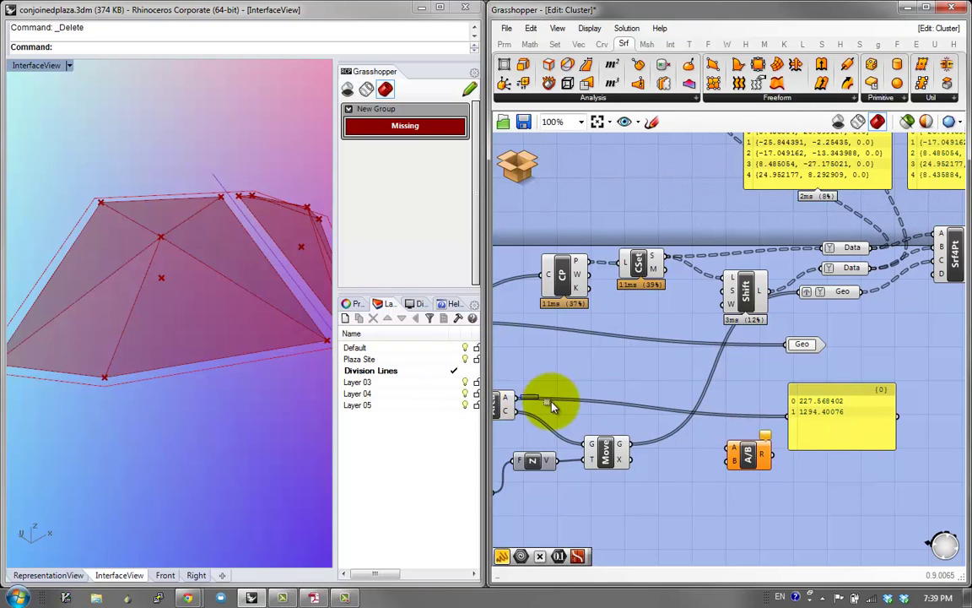
Step: Add a slider of 100 as the Division's B input and feed the area-values Panel with the division result
double_click(686, 509)
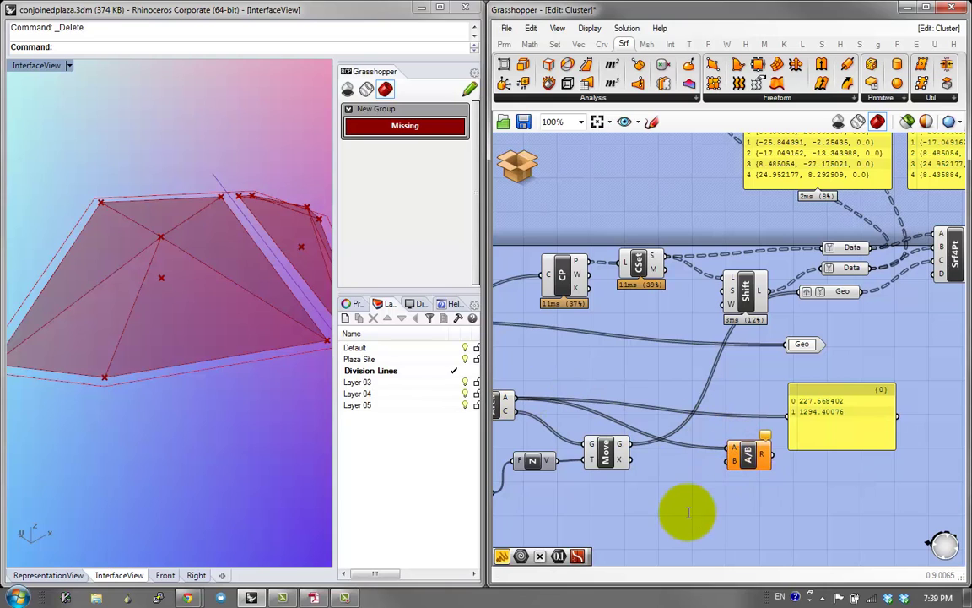
type("100")
key("Return")
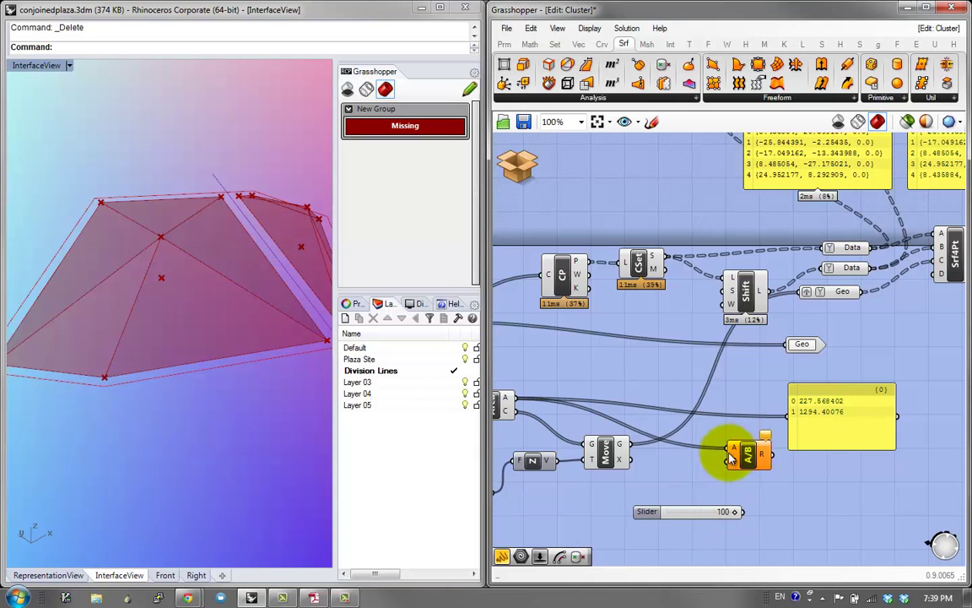
left_click_drag(739, 511, 739, 512)
right_click_drag(808, 421, 700, 423)
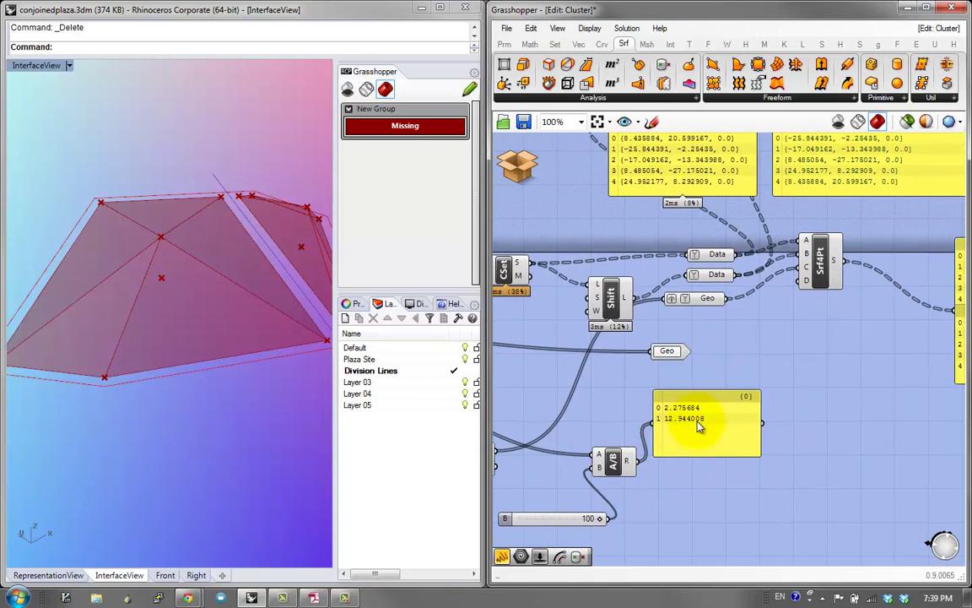
left_click(703, 422)
scroll(737, 404, "down", 3)
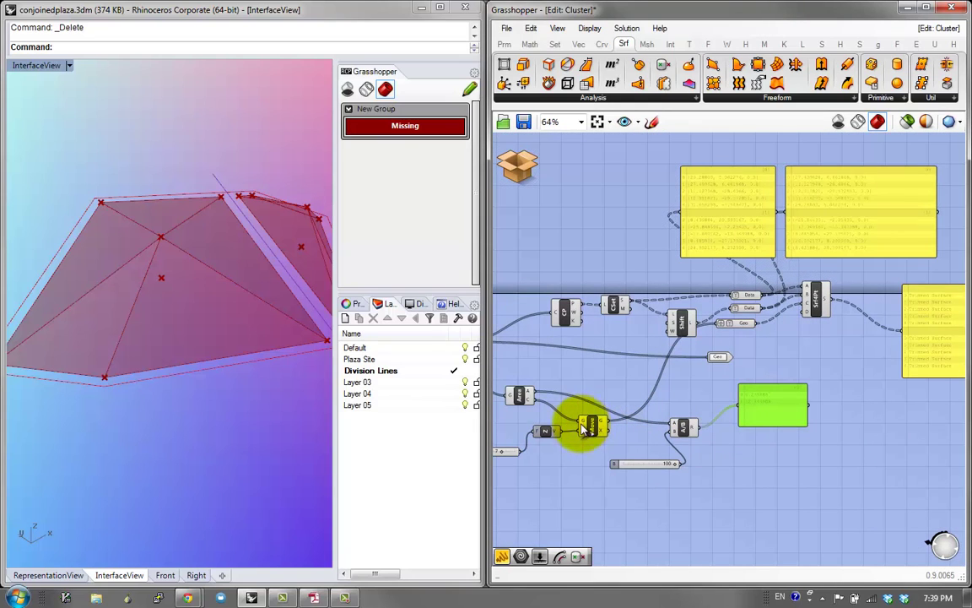
Step: Move the Factor slider, Unit Z and Move beside Division, and replace the Factor slider with the division result as Unit Z's factor
left_click_drag(597, 458, 537, 445)
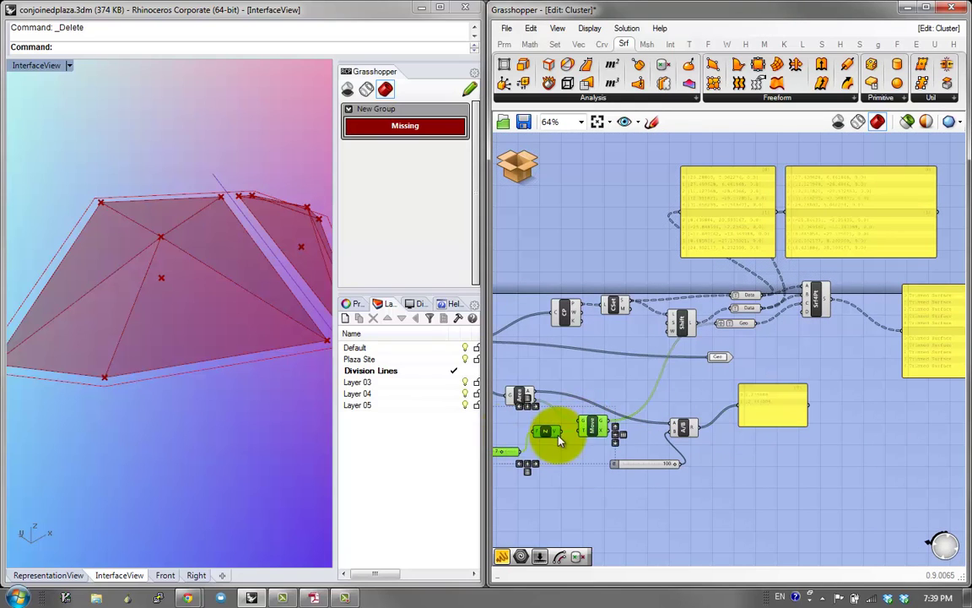
left_click_drag(593, 427, 713, 409)
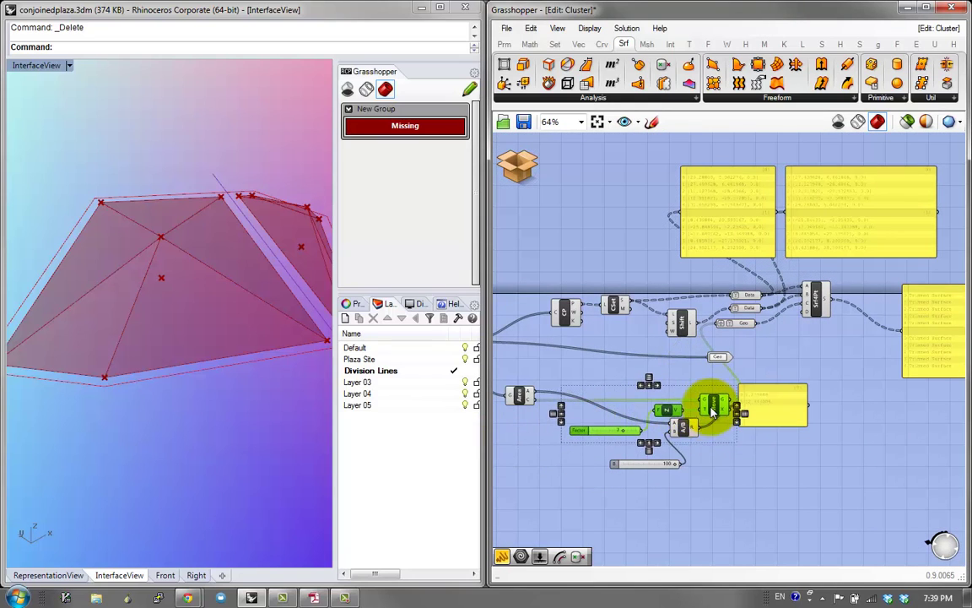
left_click(719, 451)
scroll(675, 423, "up", 2)
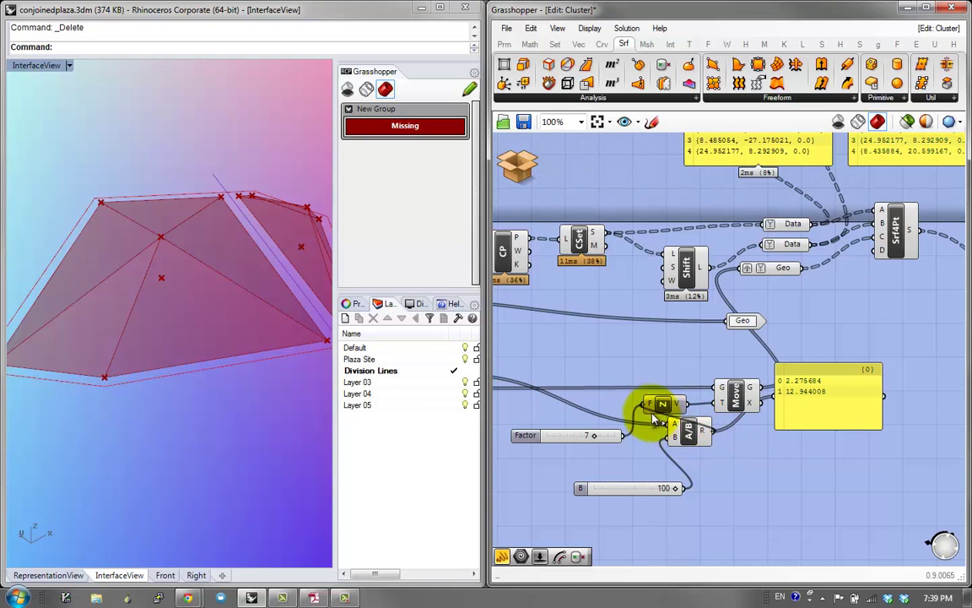
left_click_drag(653, 418, 648, 410)
key("Delete")
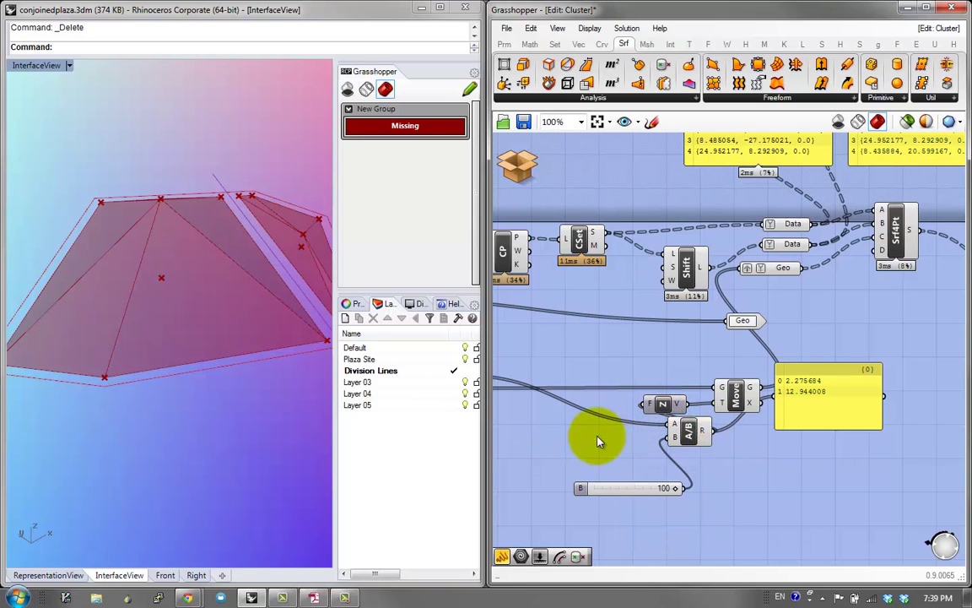
Step: Shift Division and its divisor slider ahead of Unit Z and delete the Panel showing the division results
left_click_drag(701, 515, 657, 420)
left_click_drag(714, 430, 600, 425)
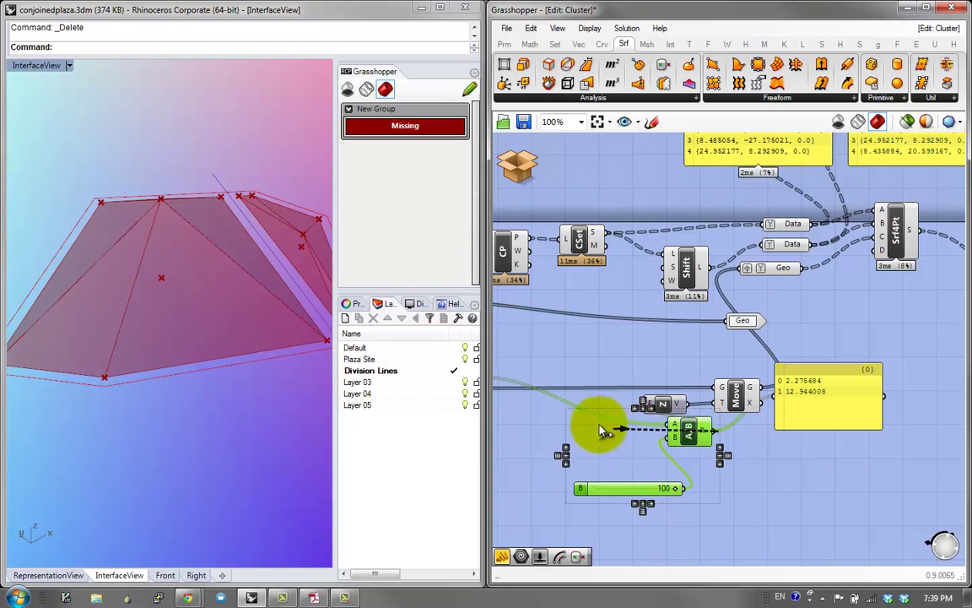
left_click_drag(682, 432, 582, 417)
left_click(818, 416)
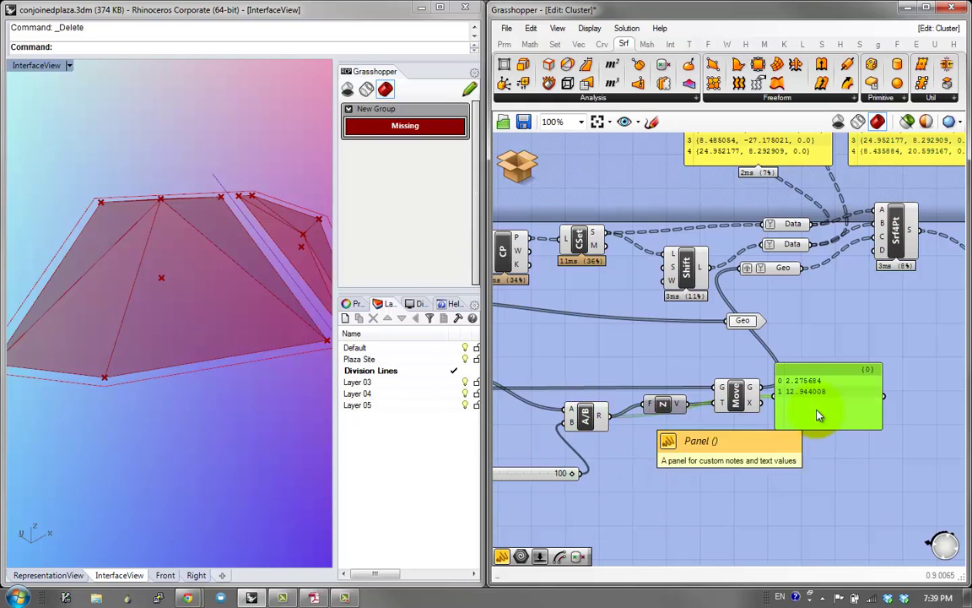
key("Delete")
Step: Lower the divisor slider to 63 and inspect the pyramid heights in the viewport
left_click(375, 371)
right_click_drag(253, 308, 221, 297)
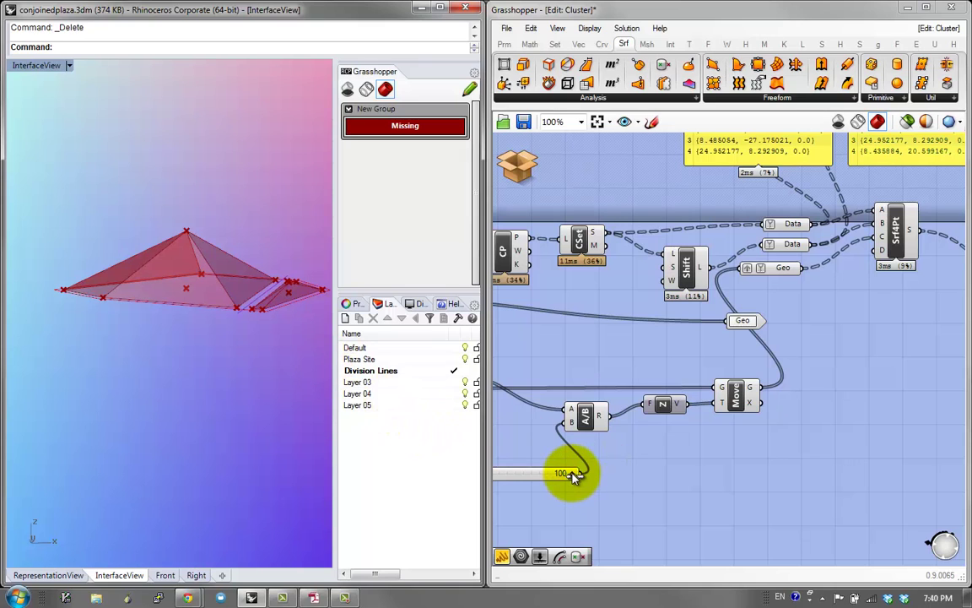
left_click_drag(573, 476, 550, 473)
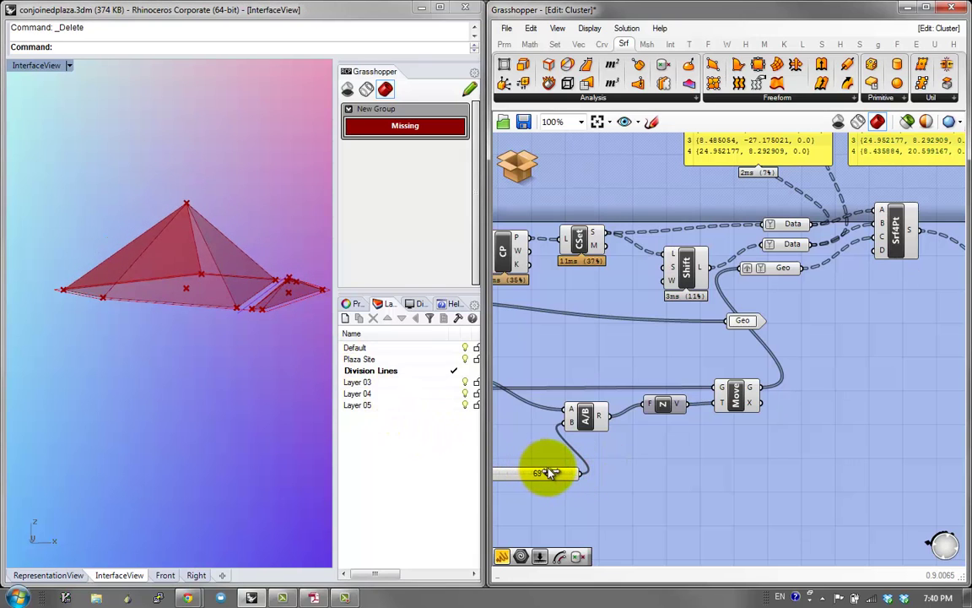
right_click_drag(250, 342, 270, 330)
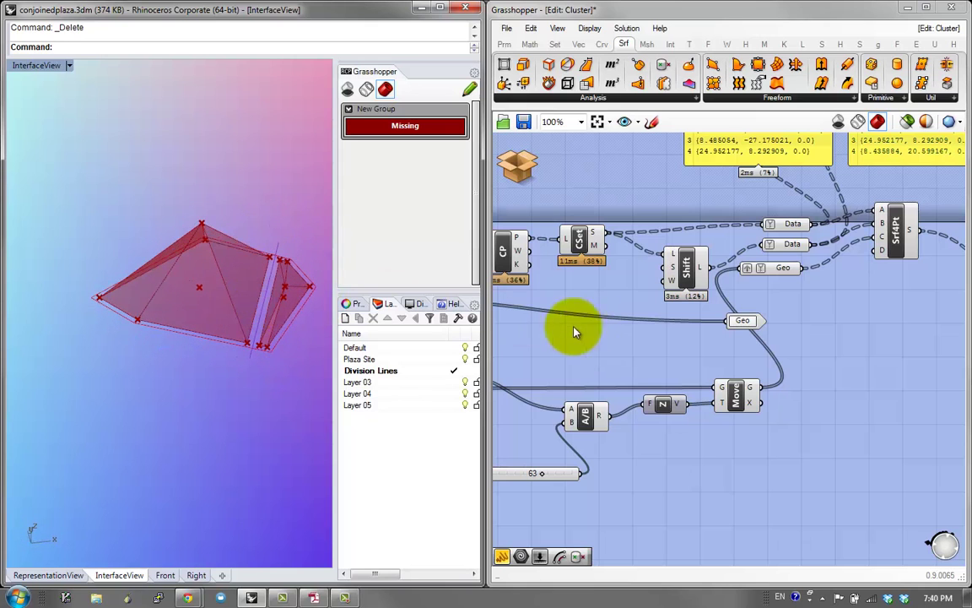
right_click_drag(934, 369, 677, 384)
scroll(786, 362, "down", 2)
double_click(702, 370)
type("ge")
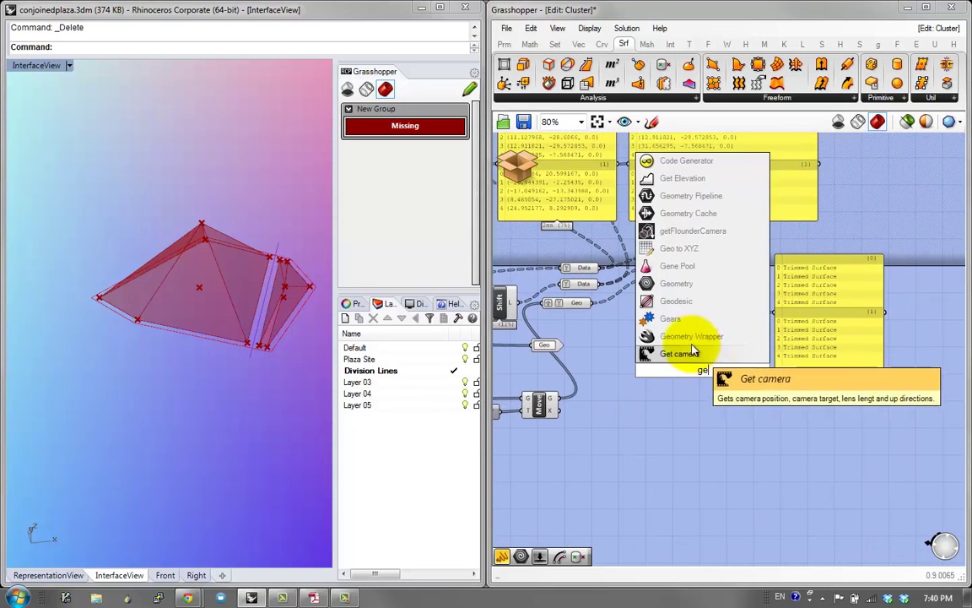
key("Escape")
Step: Make room before the surfaces Panel, add a Brep Join fed by the 4Point Surface output, and connect its breps to the Panel
left_click_drag(845, 341, 868, 333)
right_click_drag(827, 249, 789, 297)
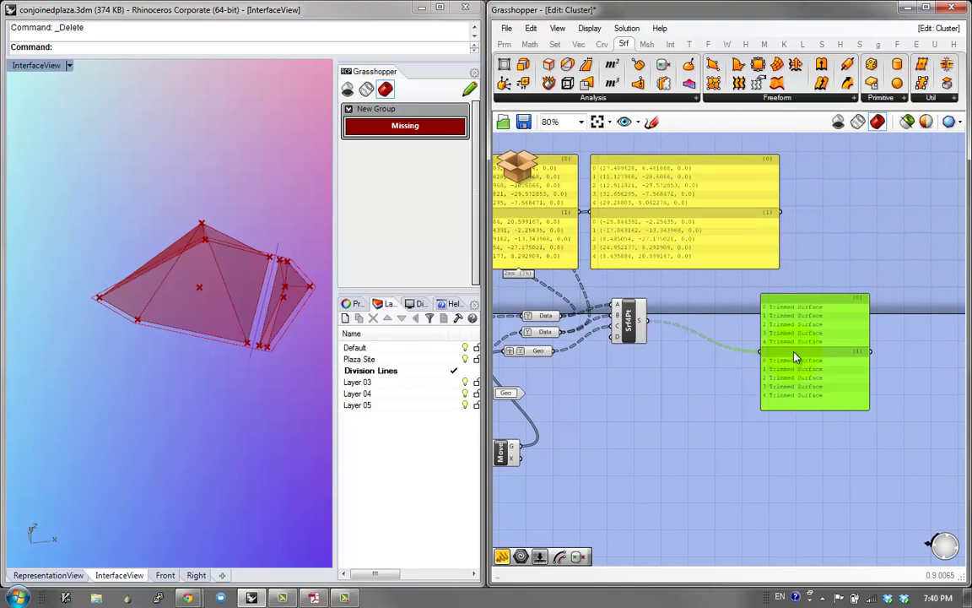
double_click(734, 347)
type("jo")
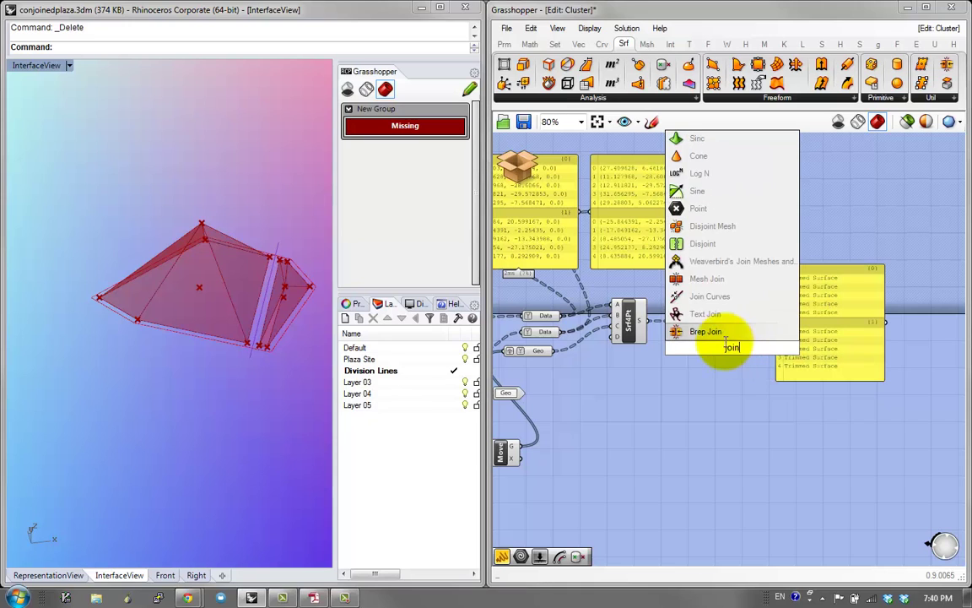
type("in")
left_click(706, 332)
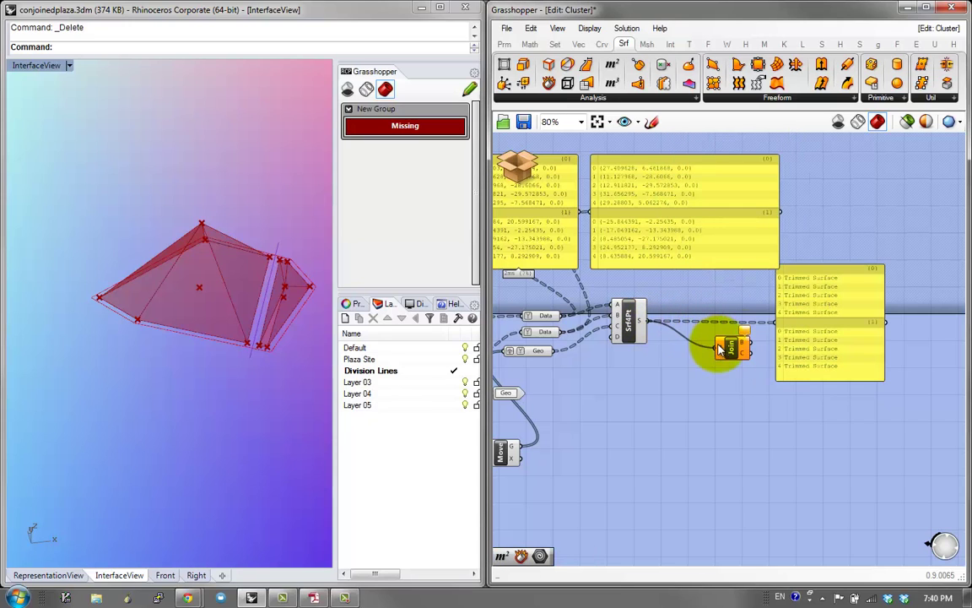
left_click_drag(719, 349, 720, 347)
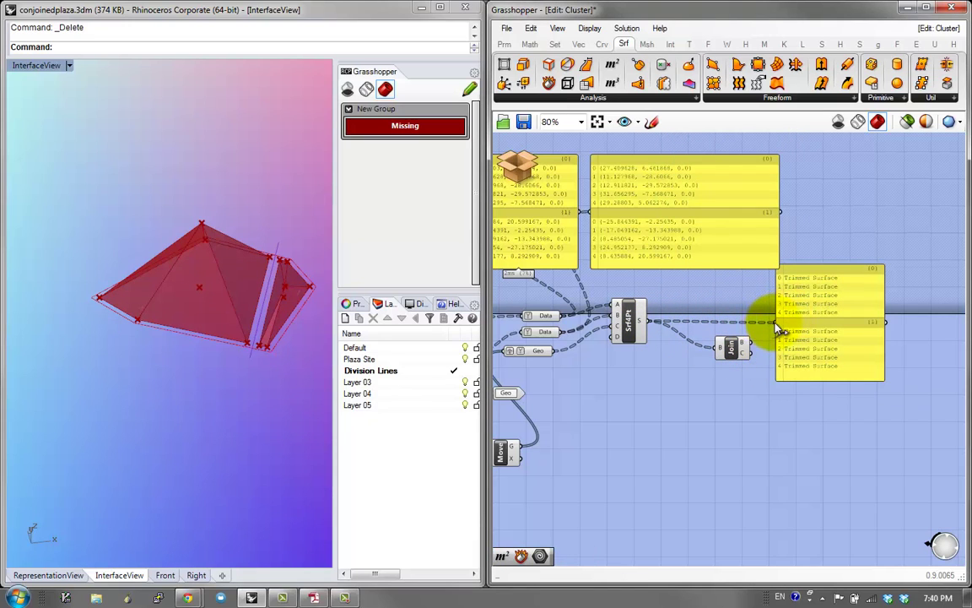
left_click_drag(776, 325, 727, 354)
Step: Add a Cap Holes component after Brep Join, feed the Panel with the capped breps, and space both components out in line
double_click(738, 355)
type("ca")
left_click(733, 339)
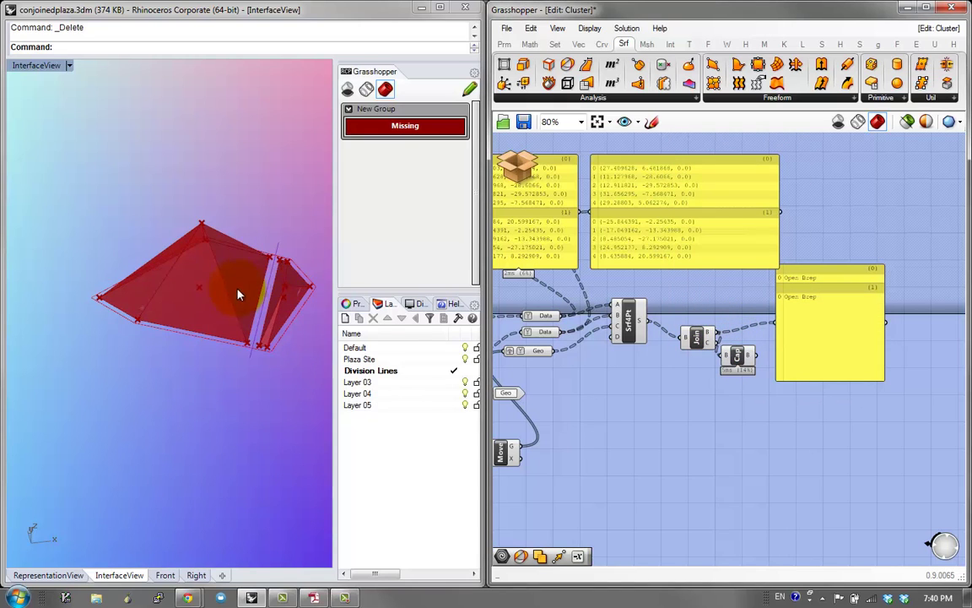
right_click_drag(238, 292, 326, 284)
left_click_drag(758, 355, 777, 324)
left_click_drag(829, 342, 861, 343)
left_click_drag(741, 357, 751, 336)
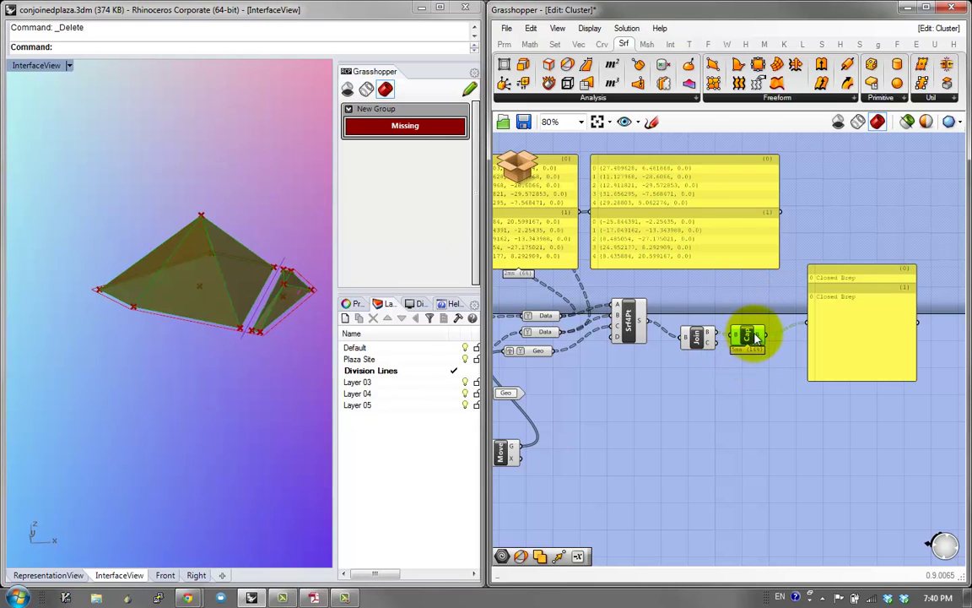
Step: Flatten the brep output of the Cap Holes component
right_click(759, 332)
left_click(779, 416)
right_click_drag(677, 371, 871, 374)
right_click_drag(500, 369, 678, 363)
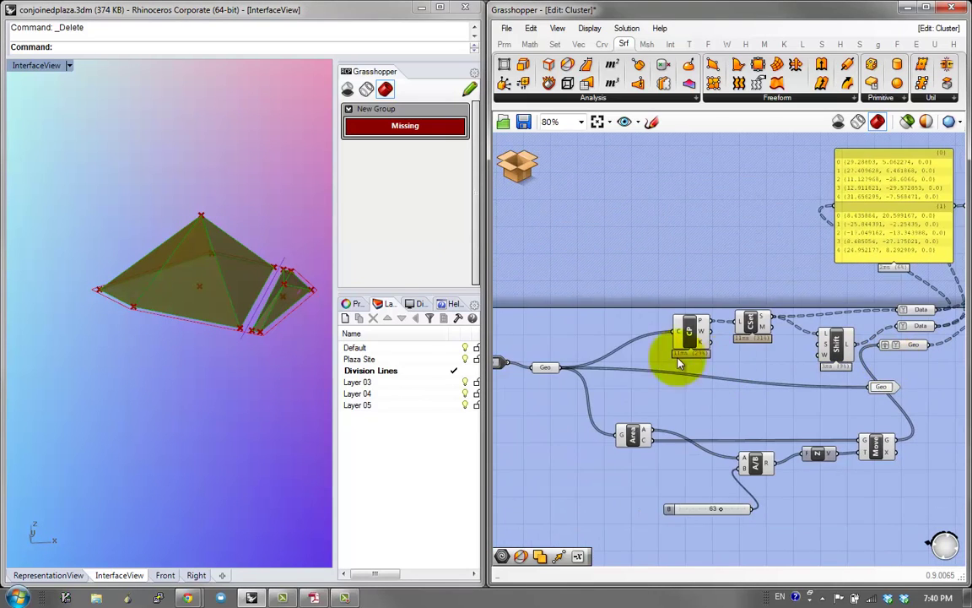
right_click_drag(576, 366, 585, 366)
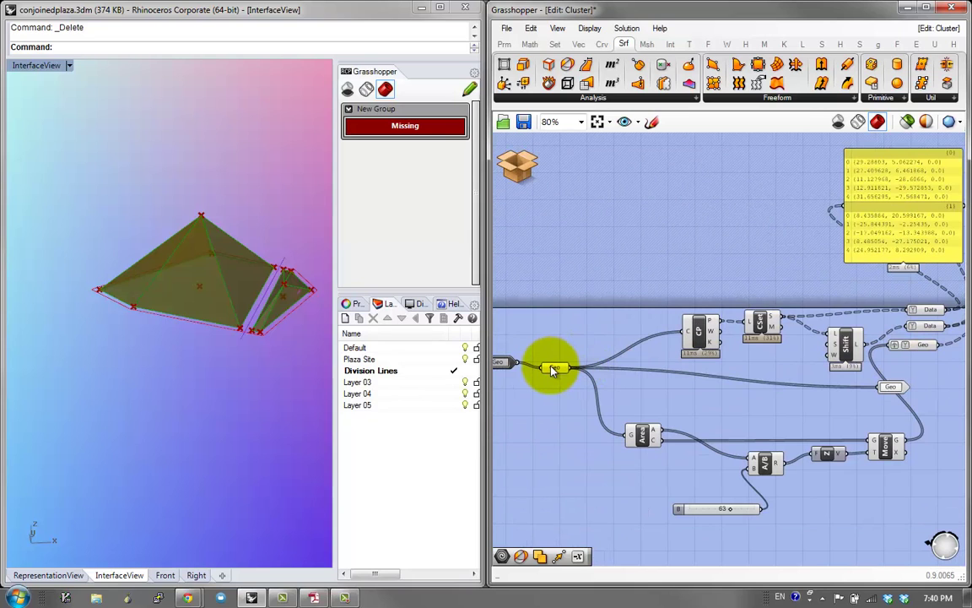
right_click_drag(861, 345, 594, 358)
Step: Move the capped-breps Panel further from Cap Holes and add a Cluster Output connected to the capped breps
left_click_drag(878, 341, 964, 342)
double_click(799, 361)
type("o")
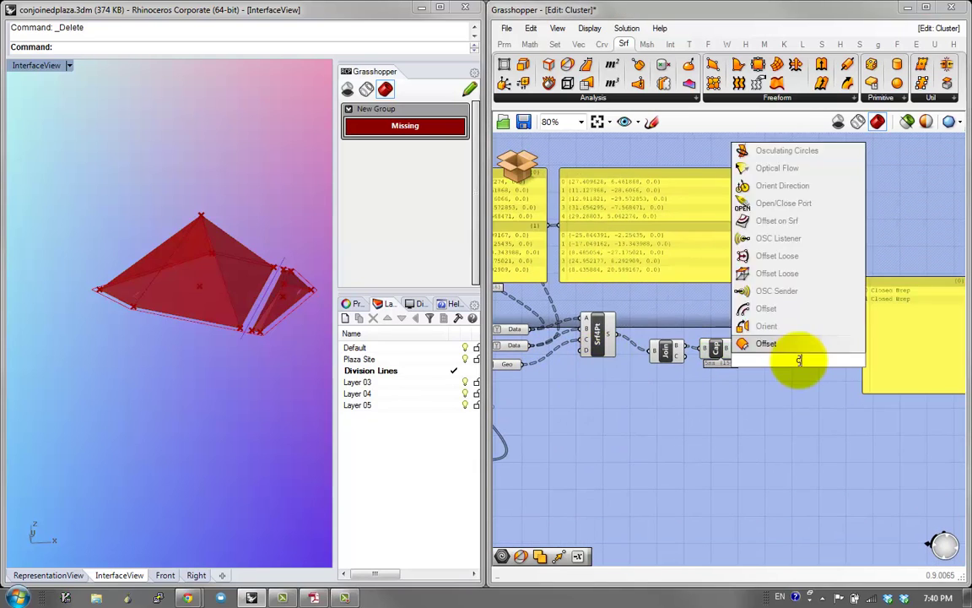
type("utput")
key("Return")
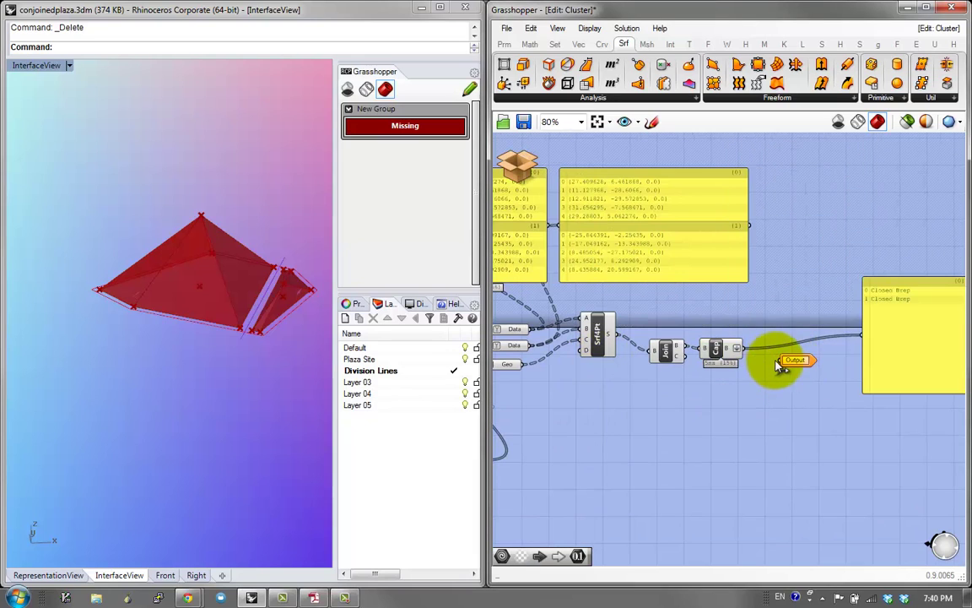
left_click_drag(769, 360, 737, 348)
Step: Save and close the cluster, return to the parent definition, and deselect the cluster to view its pyramids
left_click(529, 172)
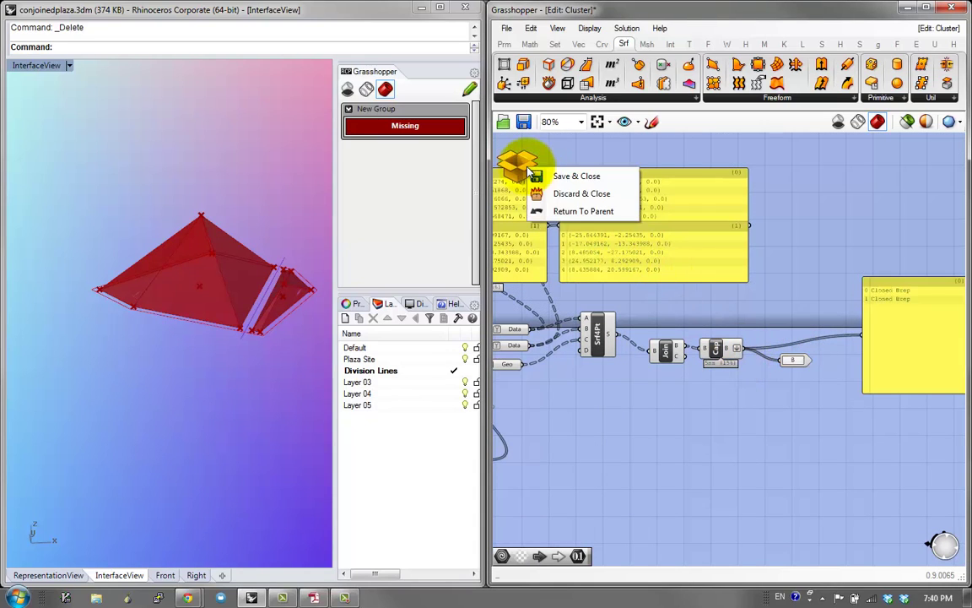
left_click(533, 176)
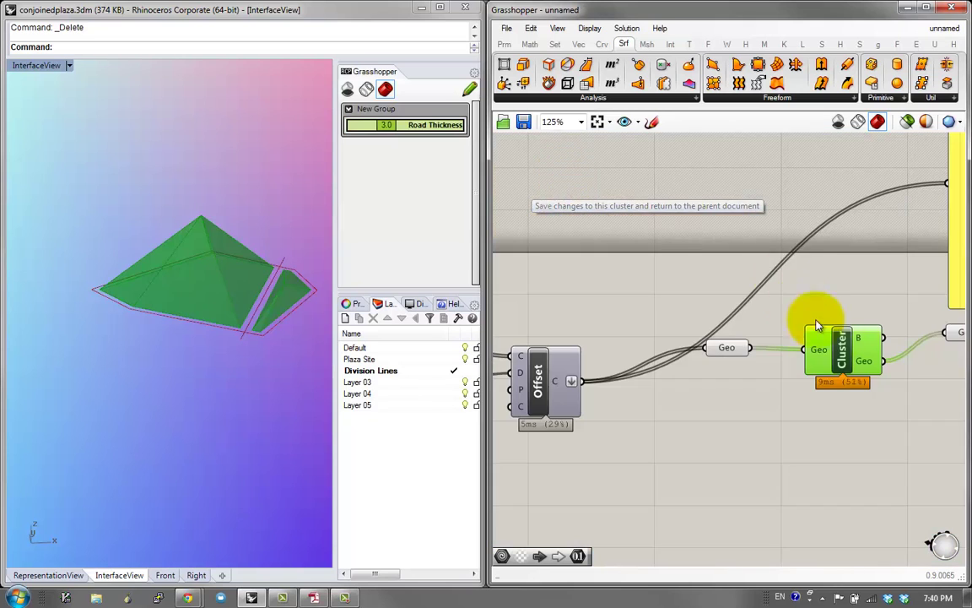
right_click_drag(639, 337, 594, 342)
left_click(589, 318)
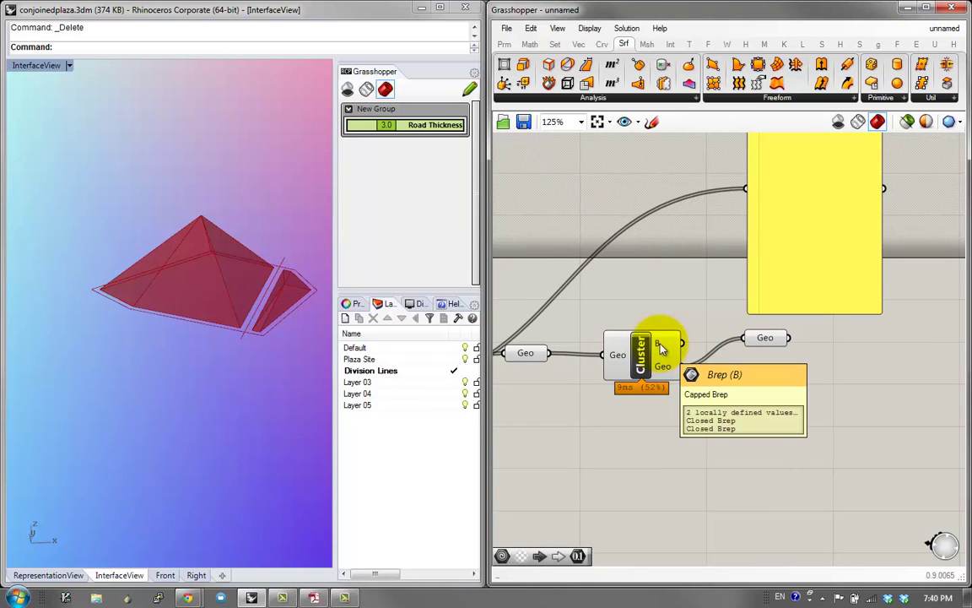
Step: Open the cluster for editing, delete its extra Geo output, and save and close the cluster
left_click(642, 361)
double_click(642, 361)
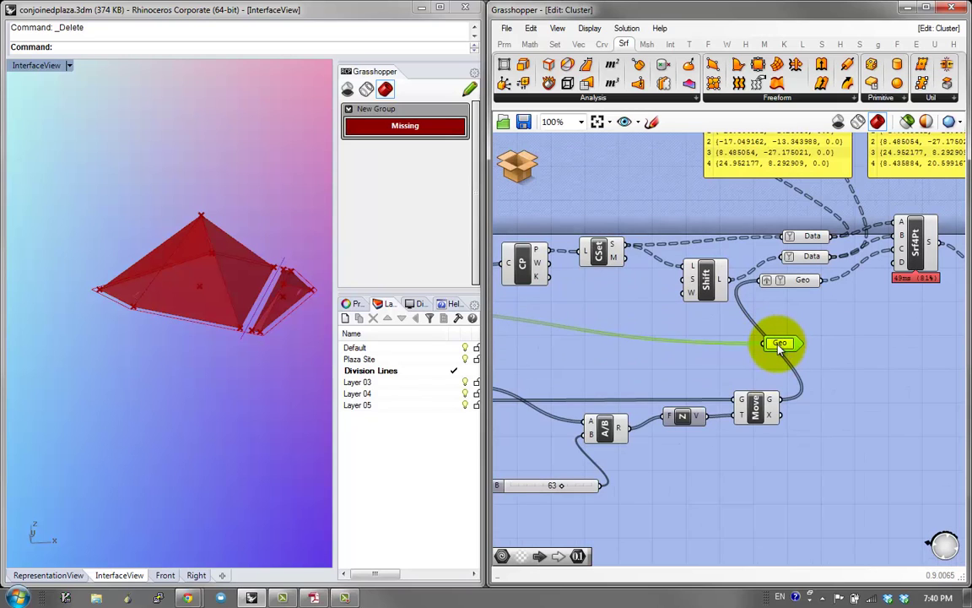
key("Delete")
left_click(518, 167)
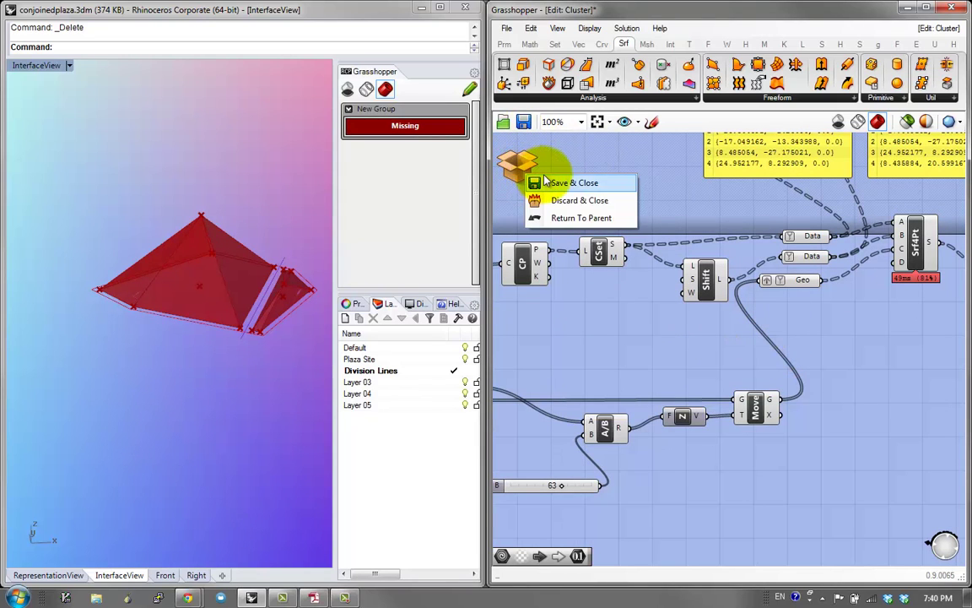
left_click(546, 180)
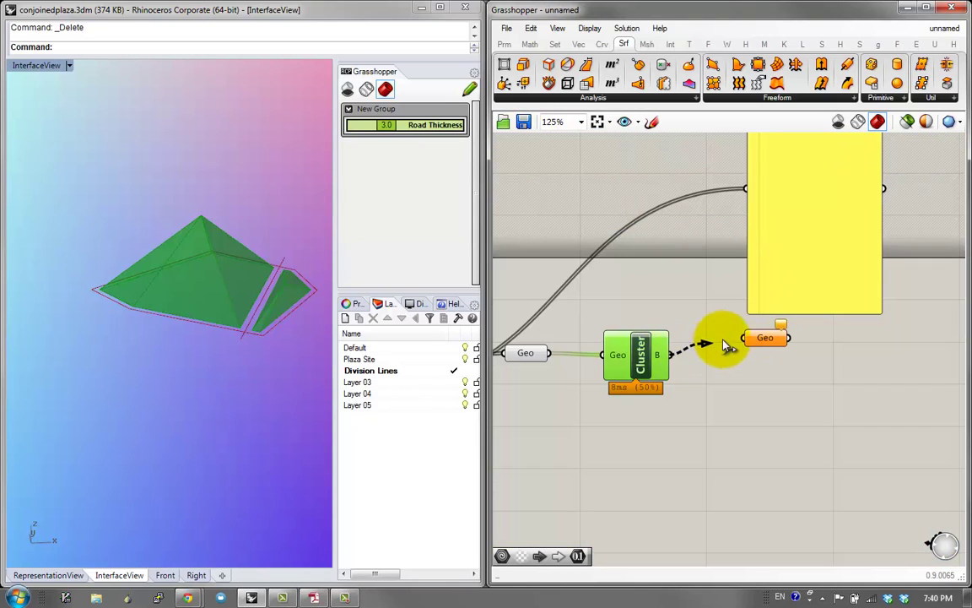
Step: Wire the cluster's B output into the Geo parameter and line up the cluster and its input Geo parameter
left_click_drag(724, 340, 743, 338)
left_click(706, 361)
left_click_drag(627, 359, 633, 344)
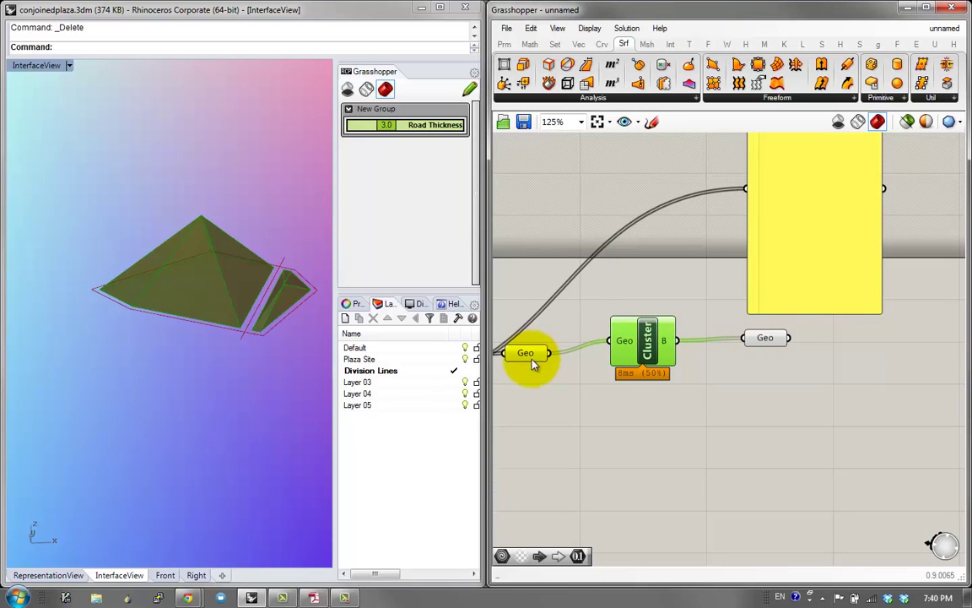
left_click_drag(534, 363, 567, 350)
left_click(637, 342)
Step: Rename the cluster to #PyramidMaker and reposition the Geo parameter that feeds it
right_click(652, 339)
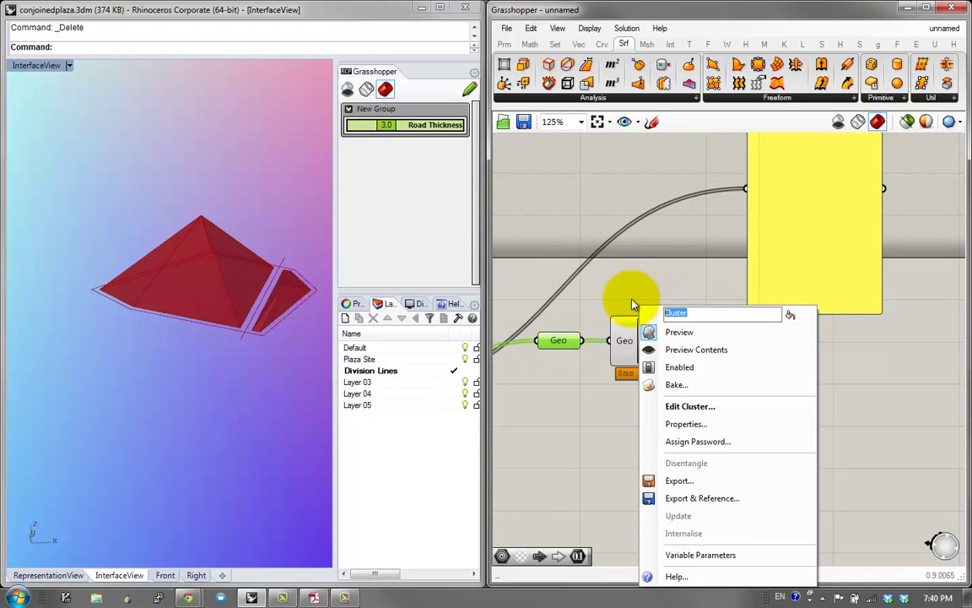
type("3PyramidMak")
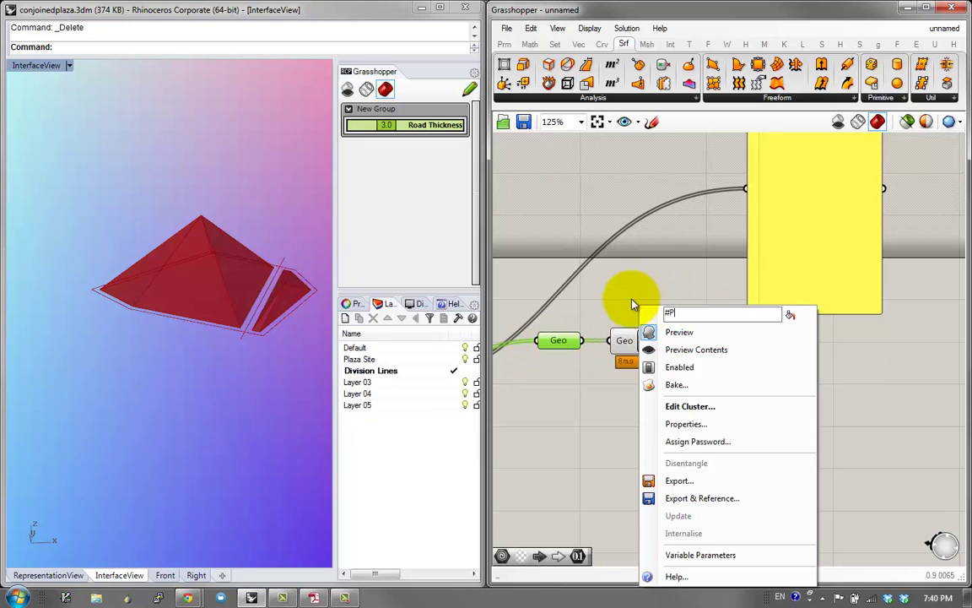
type("er")
key("Return")
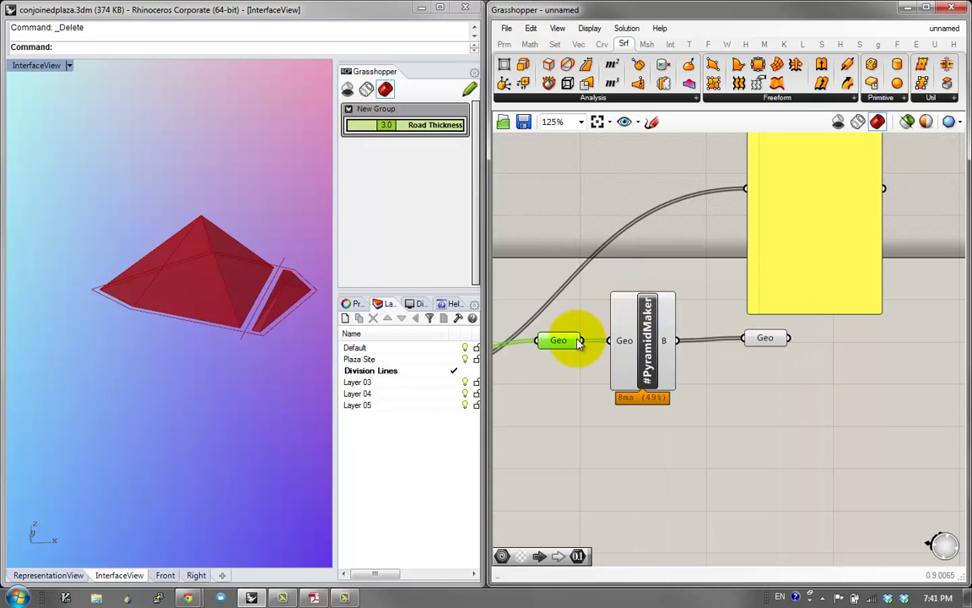
left_click_drag(558, 340, 563, 352)
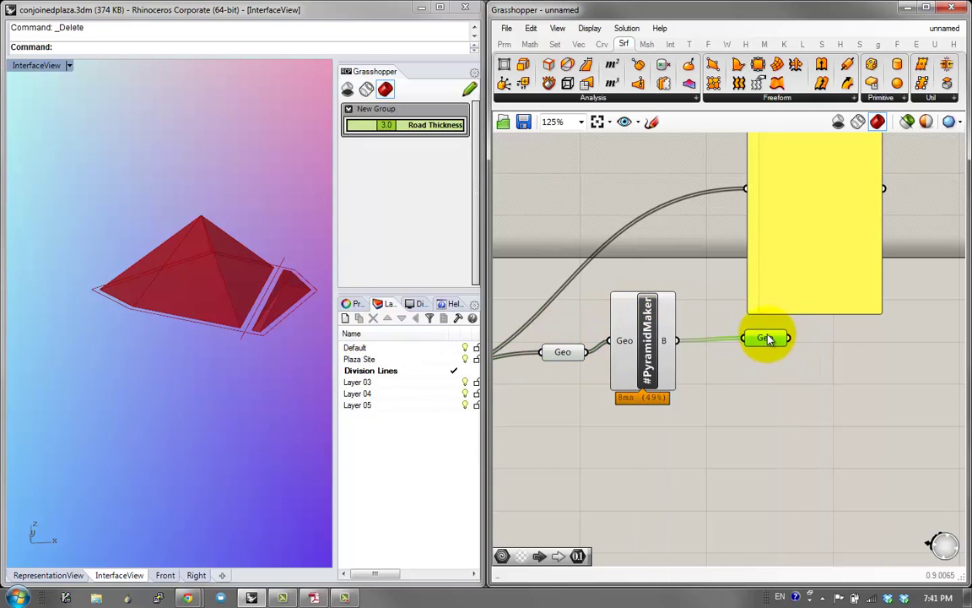
left_click(692, 367)
Step: Draw two more straight polyline division lines crossing the plaza site in the viewport
mouse_move(265, 390)
right_mouse_down()
mouse_move(255, 375)
mouse_move(265, 380)
right_mouse_up()
right_click(267, 382)
left_click(147, 378)
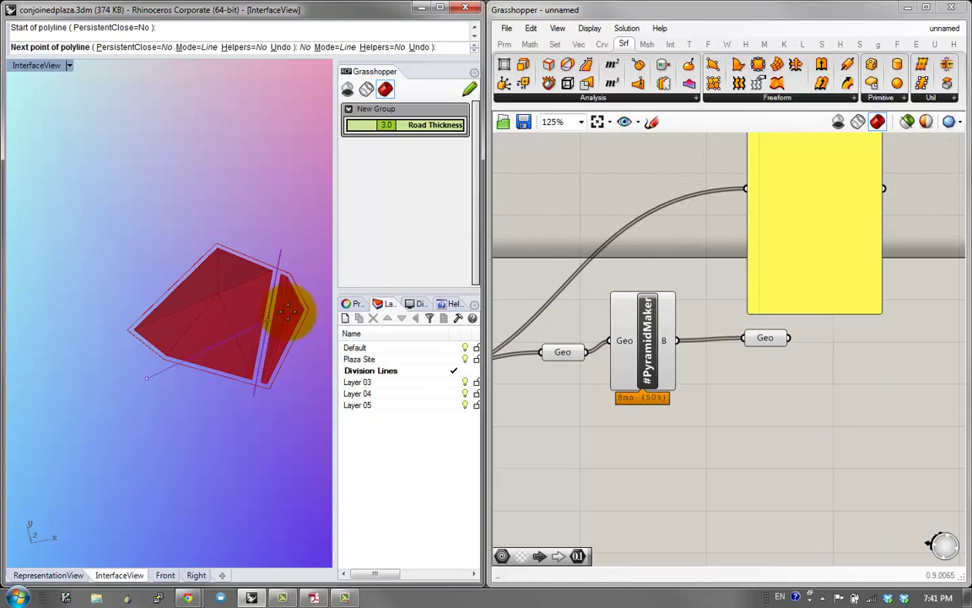
right_click_drag(314, 287, 166, 317)
left_click(119, 287)
right_click(142, 301)
right_click(144, 303)
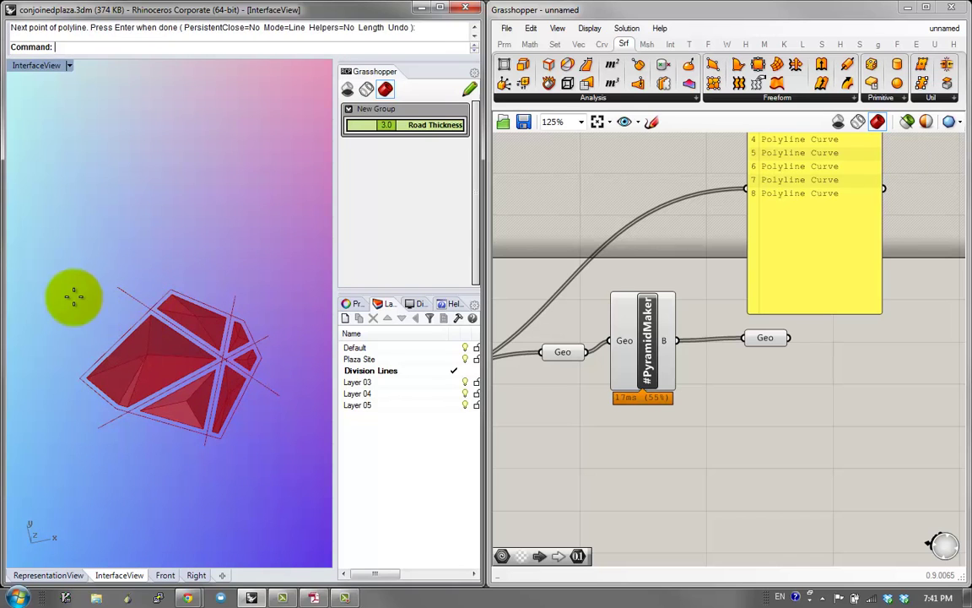
left_click(73, 297)
right_click_drag(253, 480, 199, 391)
left_click(190, 406)
key("Delete")
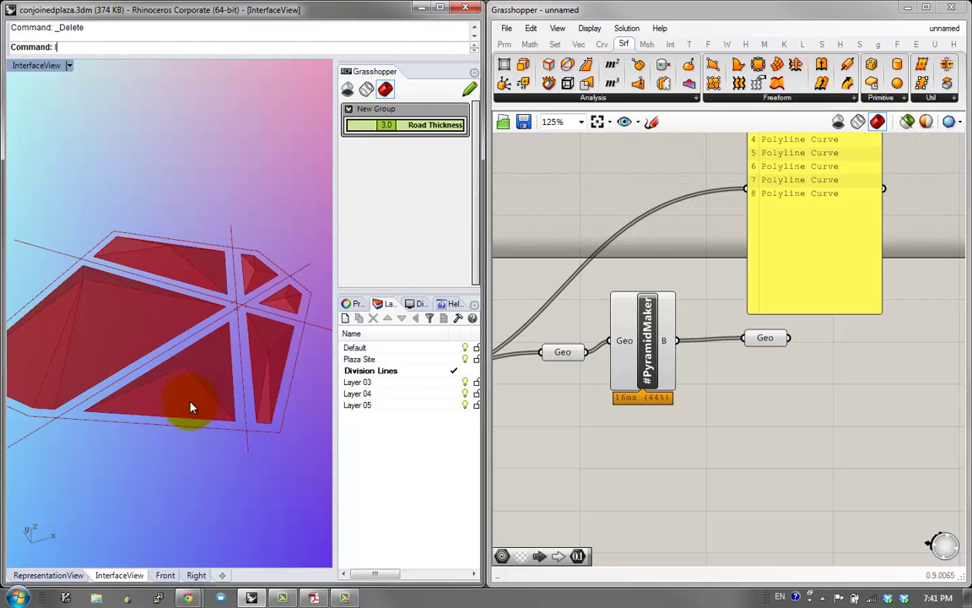
Step: Draw an interpolated S-shaped curve across the plaza as a division line
right_click(190, 406)
left_click(171, 190)
left_click(212, 266)
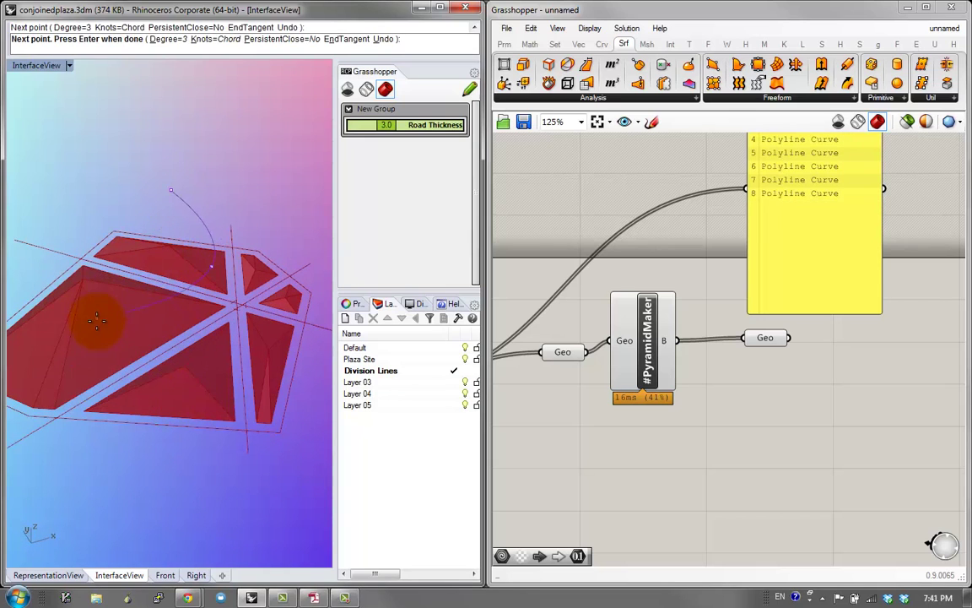
left_click(124, 495)
right_click(124, 494)
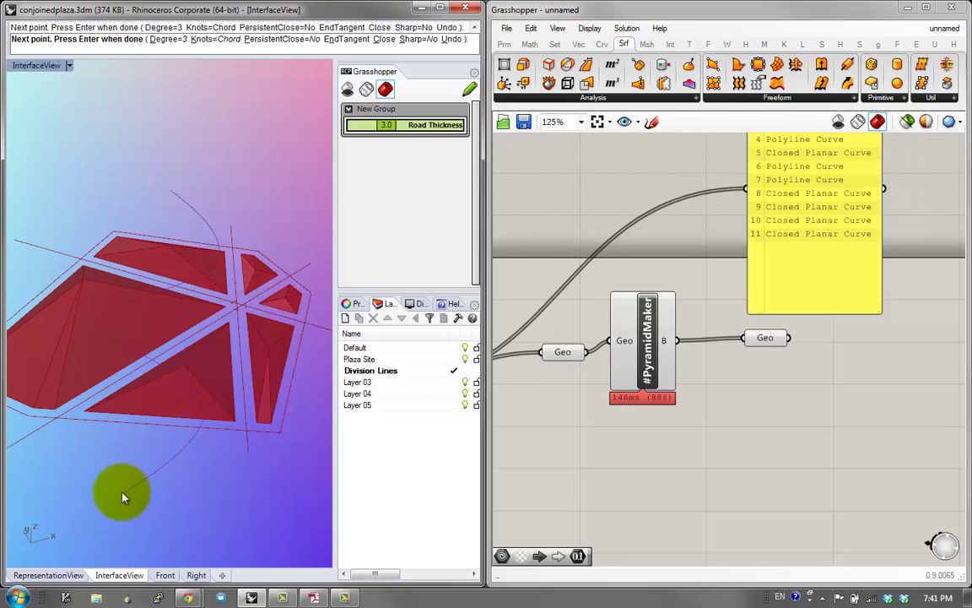
right_click_drag(131, 365, 321, 312)
Step: Open the #PyramidMaker cluster for editing and set the slider feeding the division's B input to 70
double_click(667, 336)
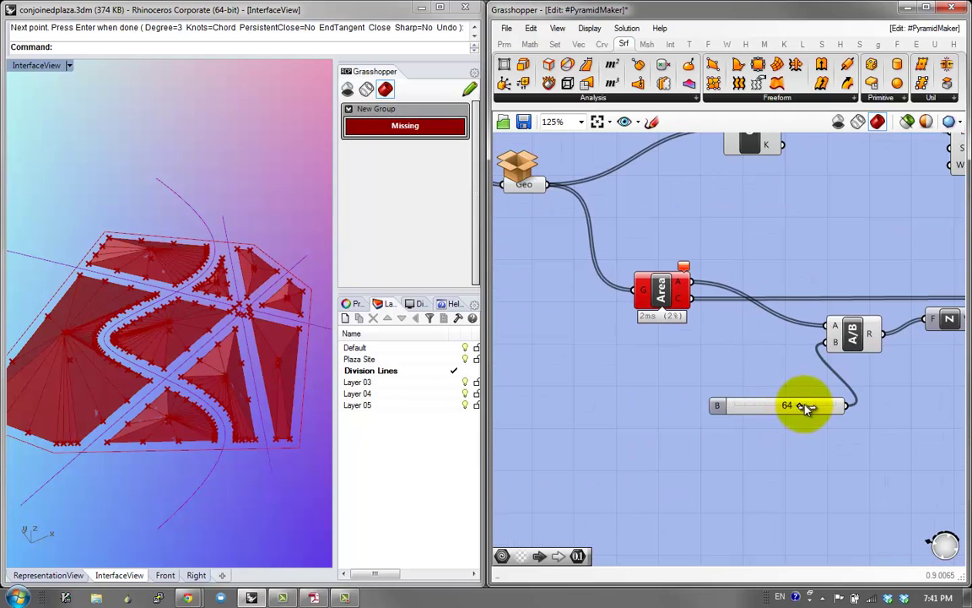
left_click_drag(806, 409, 811, 407)
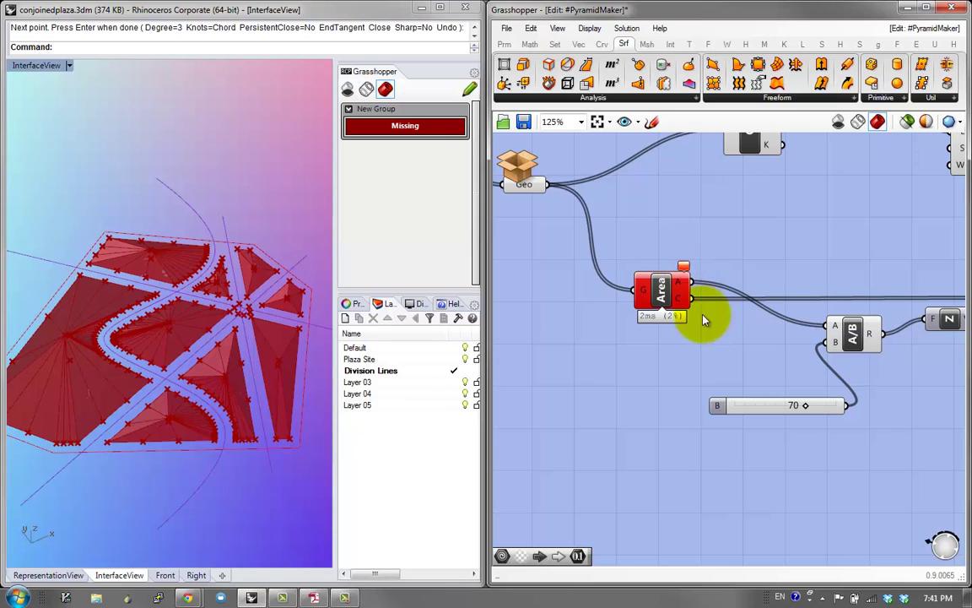
Step: Examine the Area component's error and the curve types held by the Geo parameter that feeds it
scroll(696, 300, "up", 3)
mouse_move(688, 355)
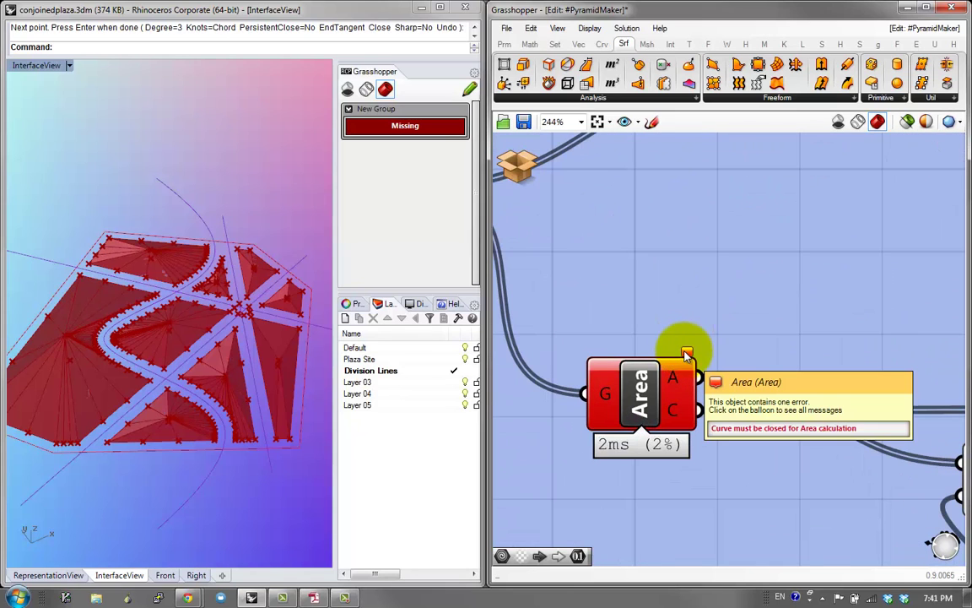
scroll(688, 355, "down", 3)
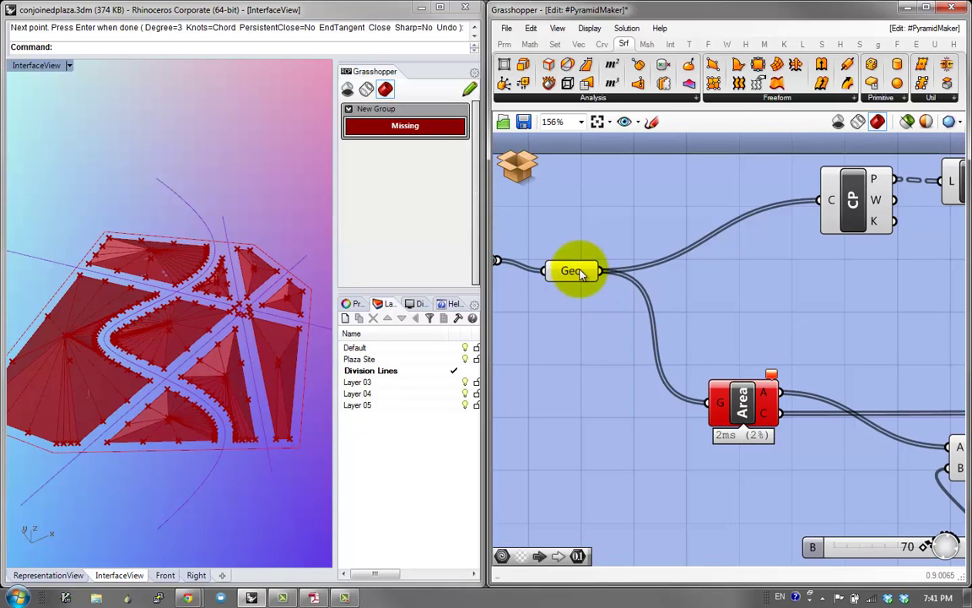
mouse_move(581, 273)
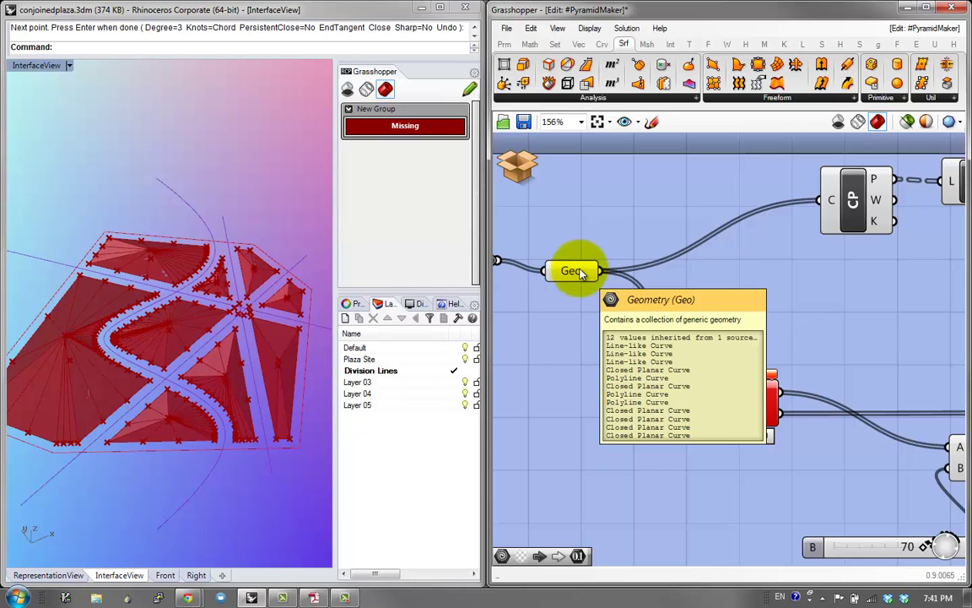
right_click_drag(211, 285, 76, 402)
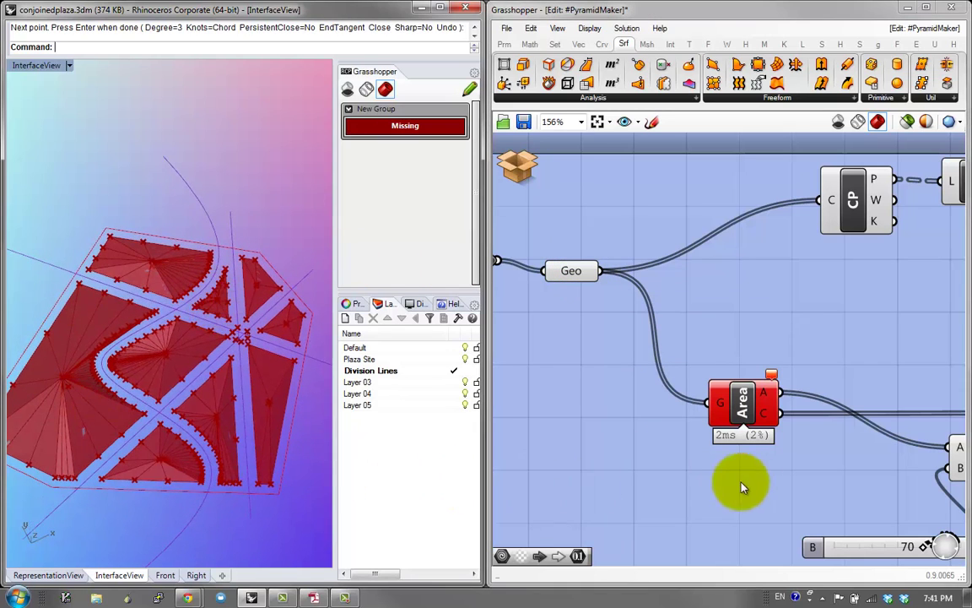
scroll(731, 423, "down", 1)
scroll(792, 477, "up", 1)
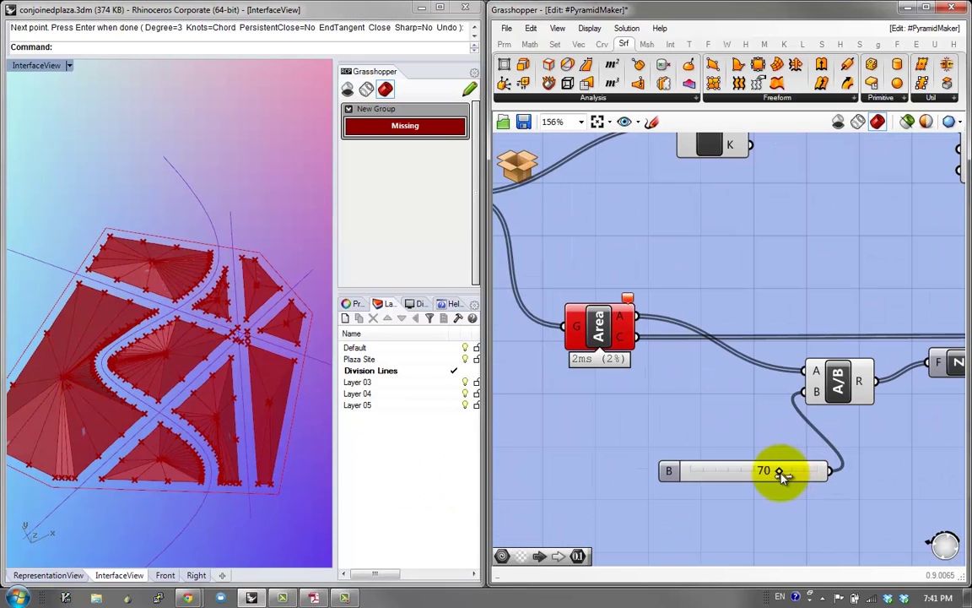
Step: Set the slider to 41 and replace its connection to the division's B input with a new Cluster Input
left_click_drag(781, 475, 745, 472)
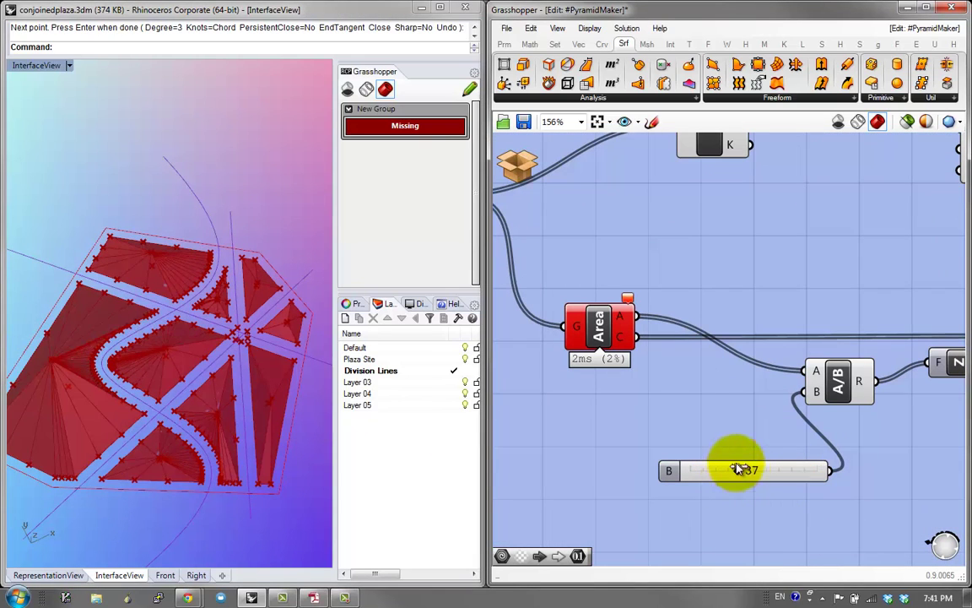
double_click(723, 416)
type("input")
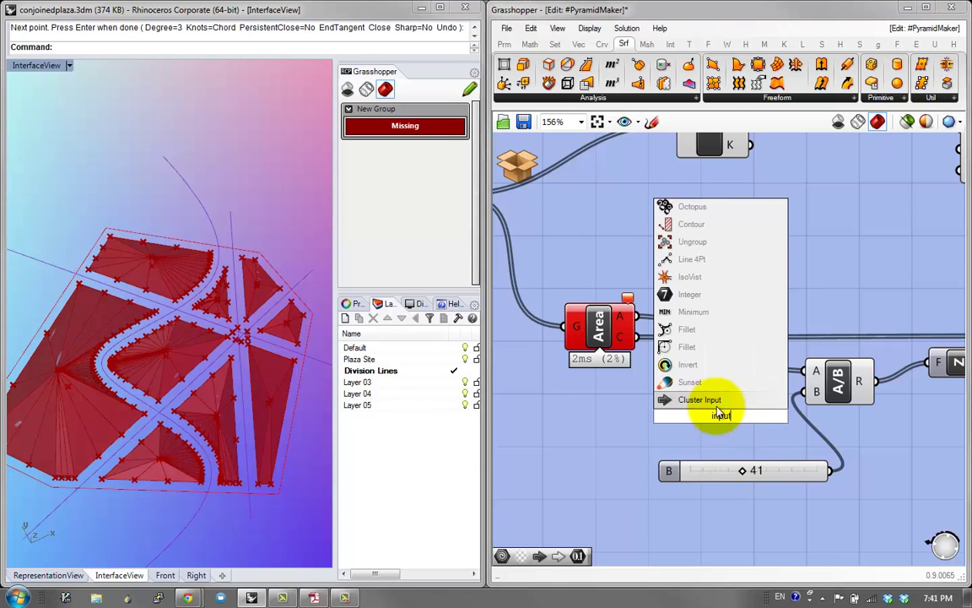
key("Return")
left_click_drag(794, 399, 807, 394)
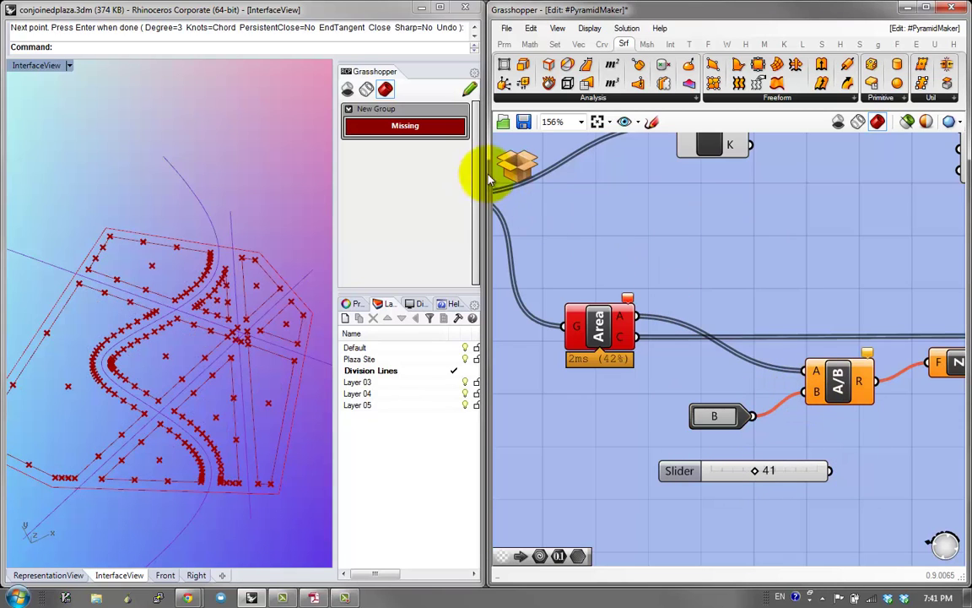
Step: Save and close the cluster, and wire a new number slider of 33 into the #PyramidMaker cluster's B input
left_click(518, 168)
left_click(547, 180)
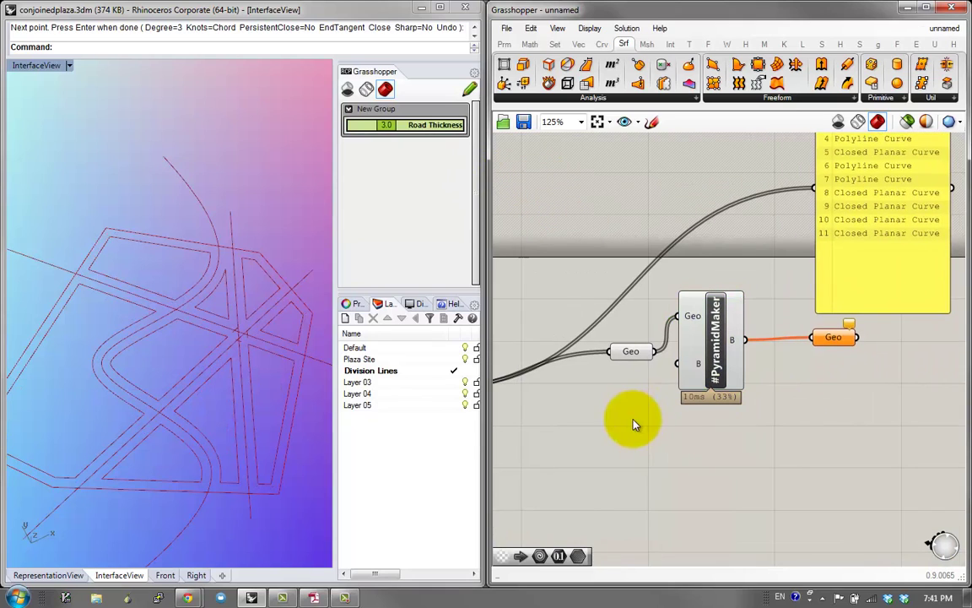
double_click(635, 419)
type("33")
key("Return")
left_click_drag(697, 412, 701, 419)
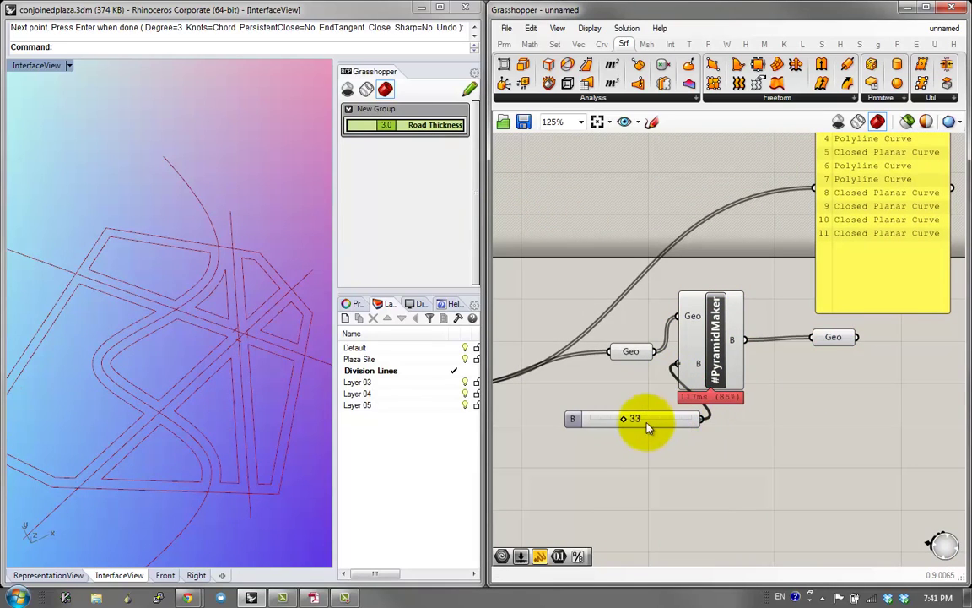
Step: Set the #PyramidMaker cluster's B slider to 10 and inspect the pyramids in the viewport
left_click_drag(604, 422, 531, 407)
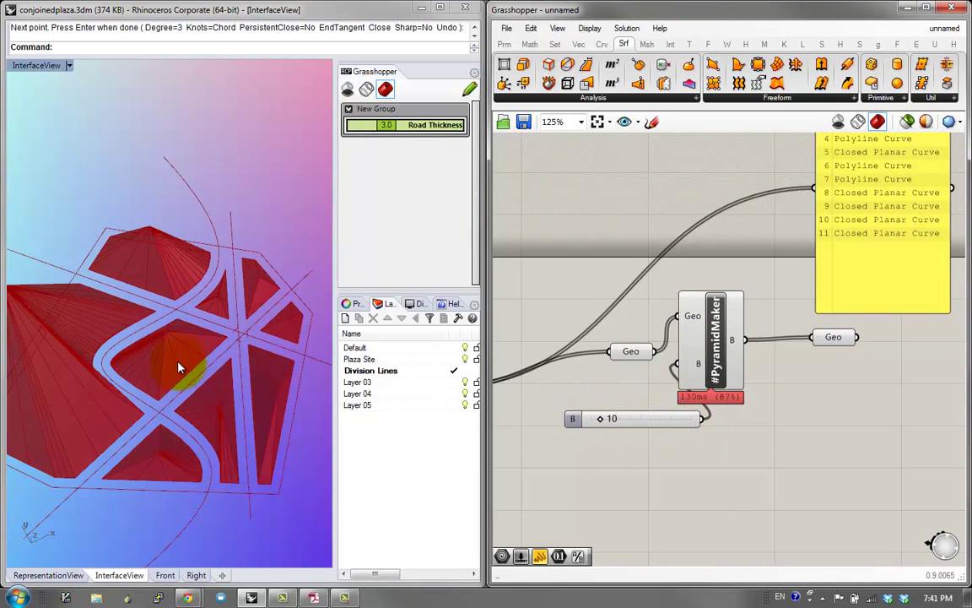
right_click_drag(184, 365, 116, 362)
scroll(124, 330, "up", 8)
right_click_drag(124, 348, 234, 223)
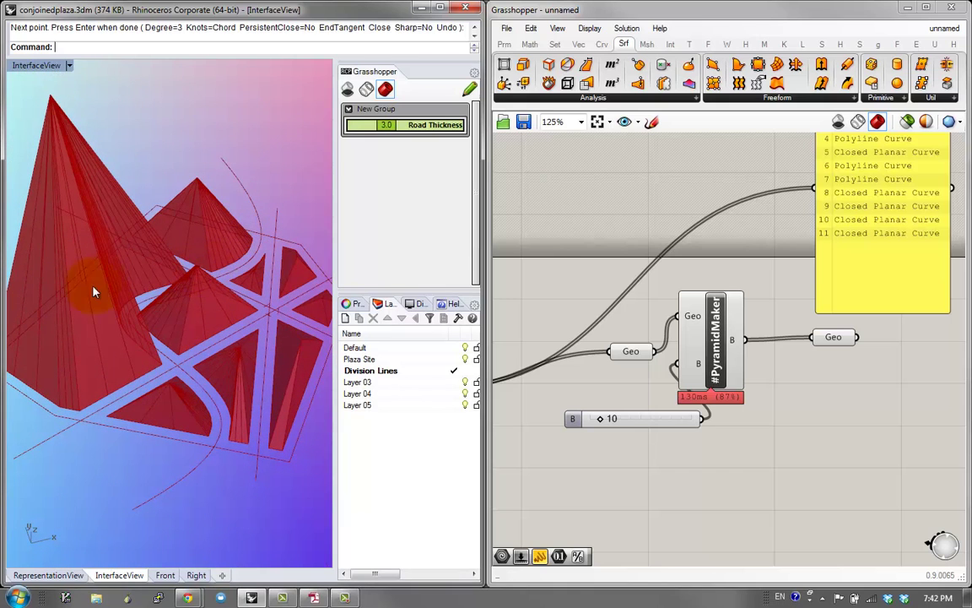
Step: Delete the curved division line and draw a different interpolated curve across the plaza in its place
left_click(184, 288)
key("Delete")
type("IC")
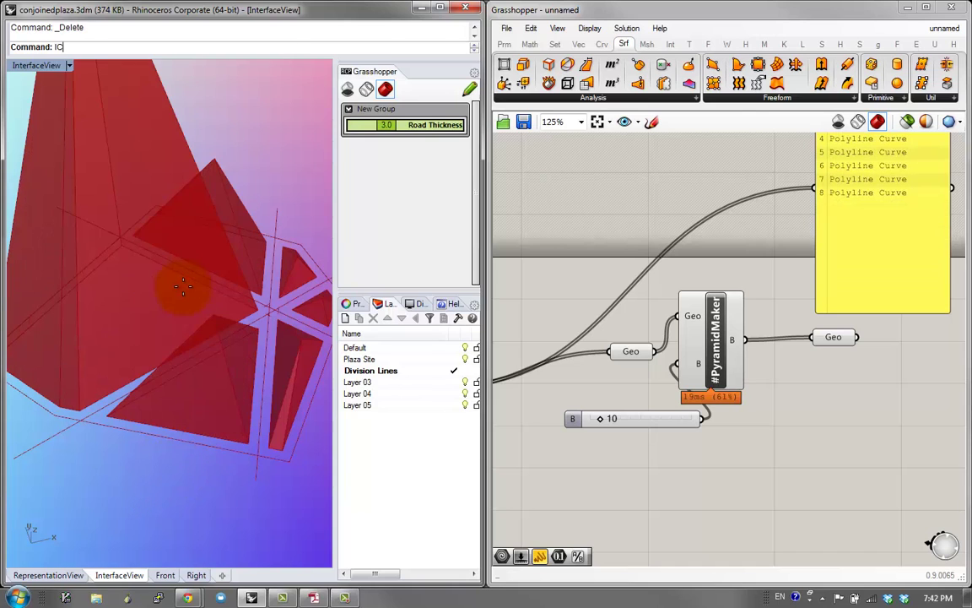
type("IC")
key("Return")
left_click(36, 280)
left_click(215, 261)
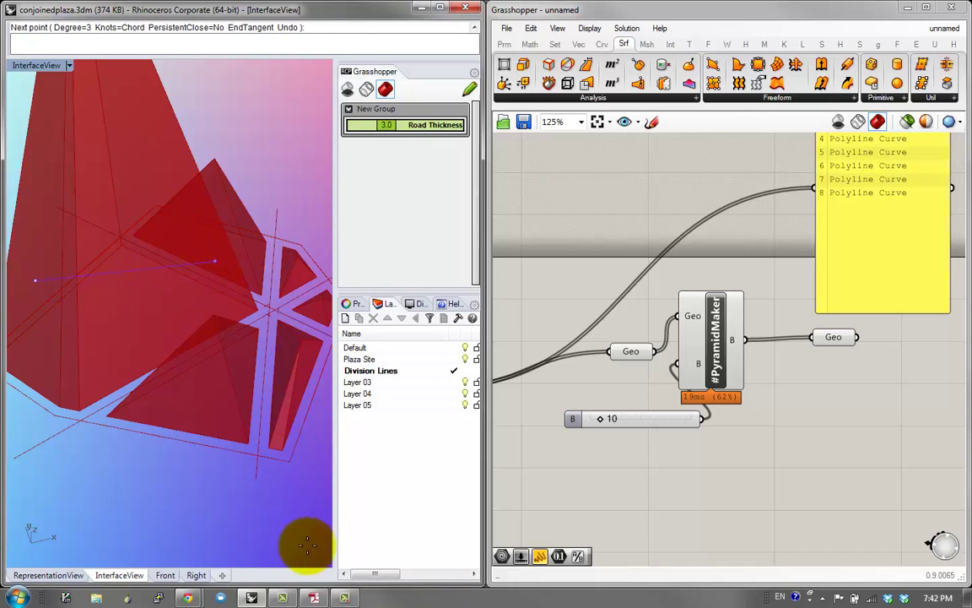
key("Return")
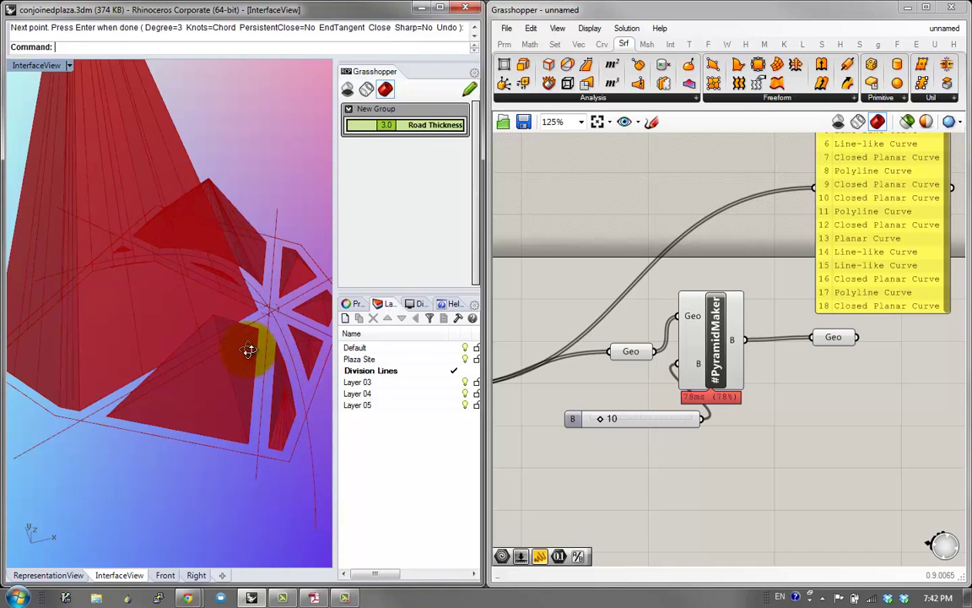
Step: Delete one straight division line and the curved division line from the plaza
right_click_drag(248, 350, 125, 288)
left_click(145, 256)
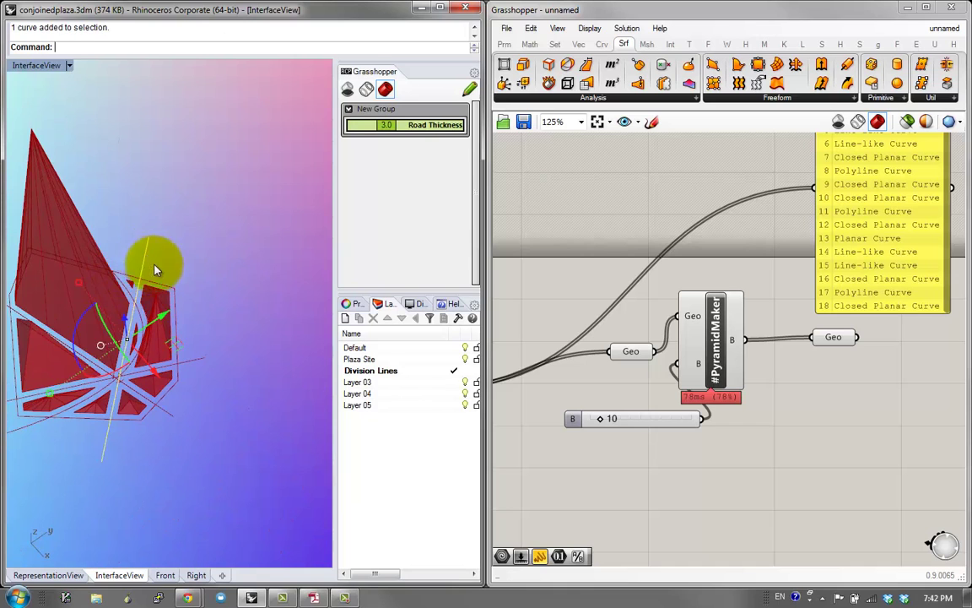
key("Delete")
left_click(135, 358)
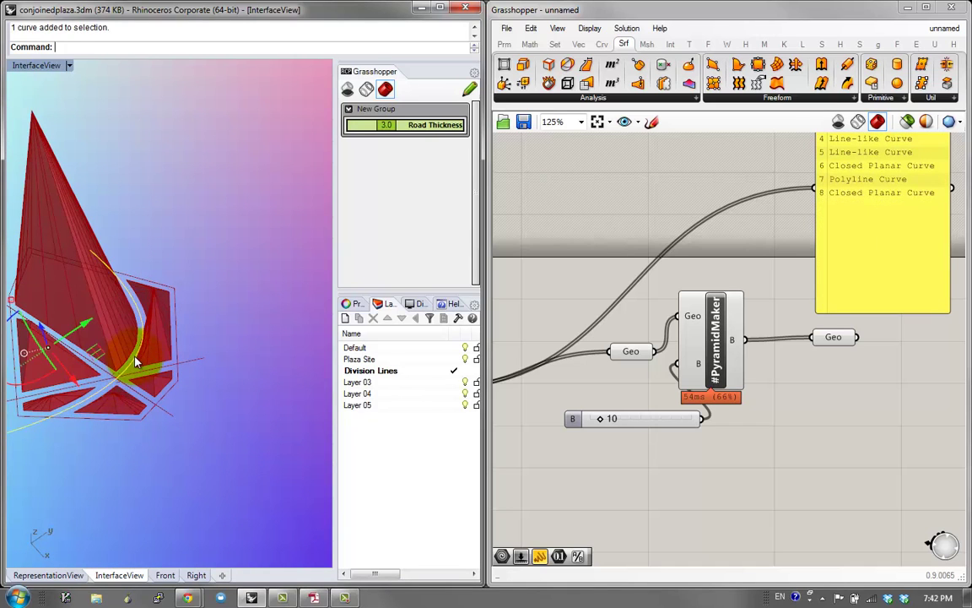
key("Delete")
right_click_drag(115, 411, 226, 391)
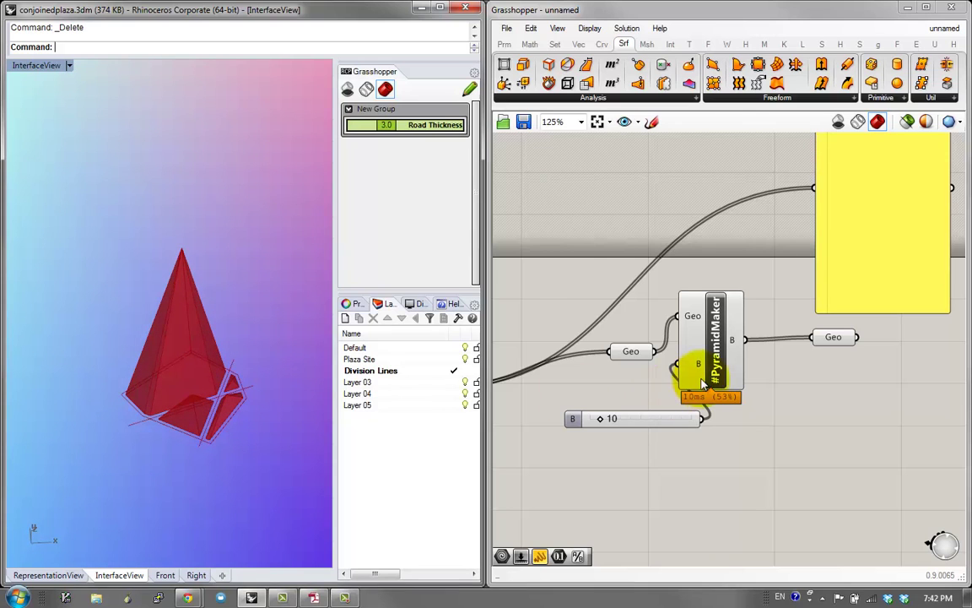
right_click_drag(720, 382, 667, 368)
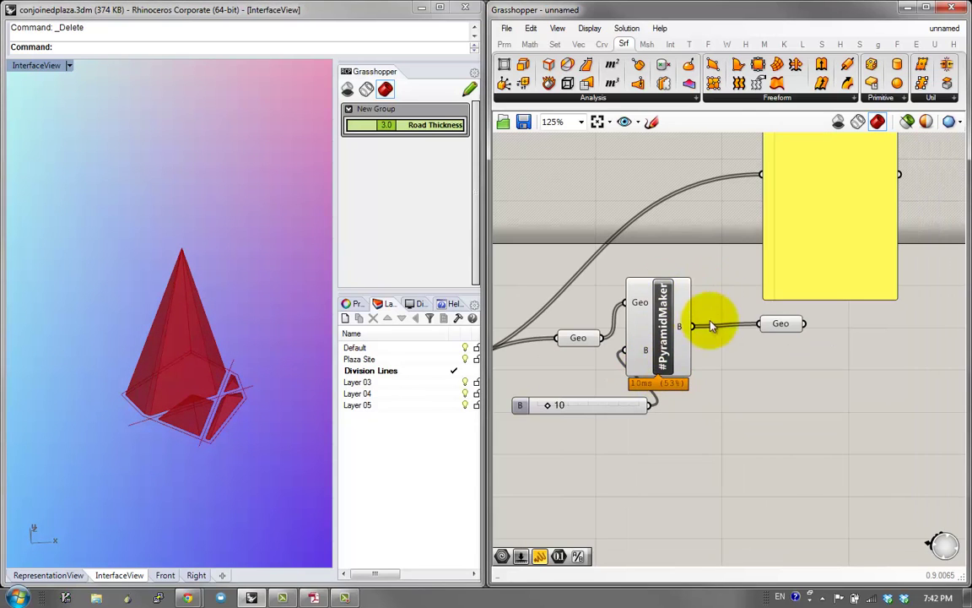
left_click(673, 361)
left_click(760, 361)
right_click_drag(760, 365, 720, 330)
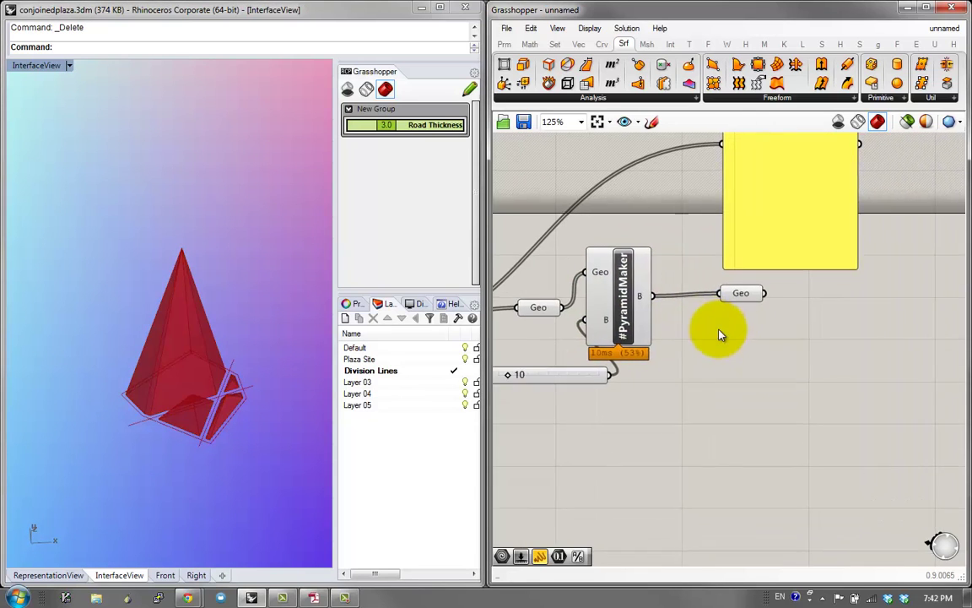
Step: Add a Custom Preview component fed by the output Geo parameter and wire a new Colour Swatch into its S input
double_click(840, 316)
type("preview")
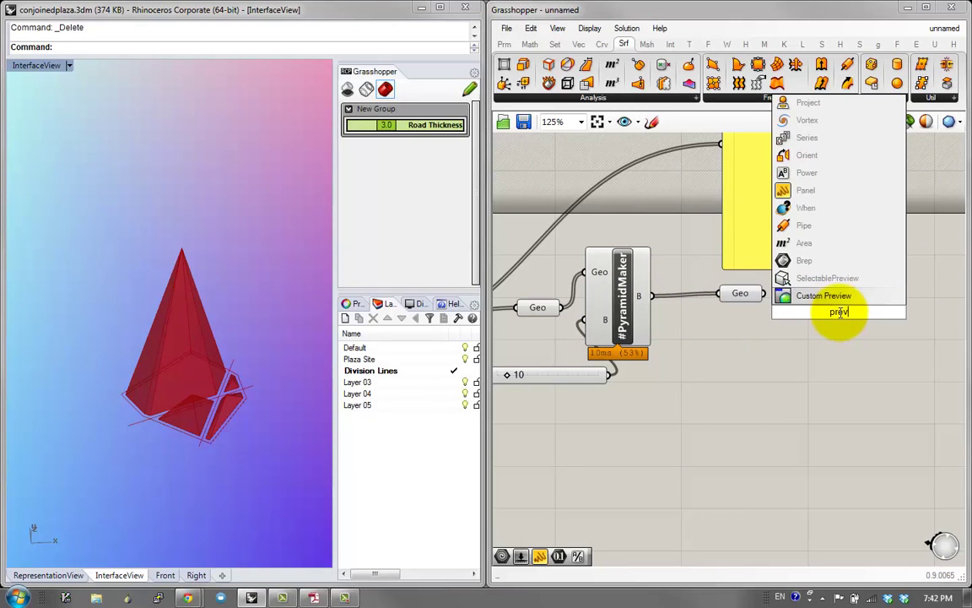
left_click(827, 291)
left_click_drag(763, 293, 817, 299)
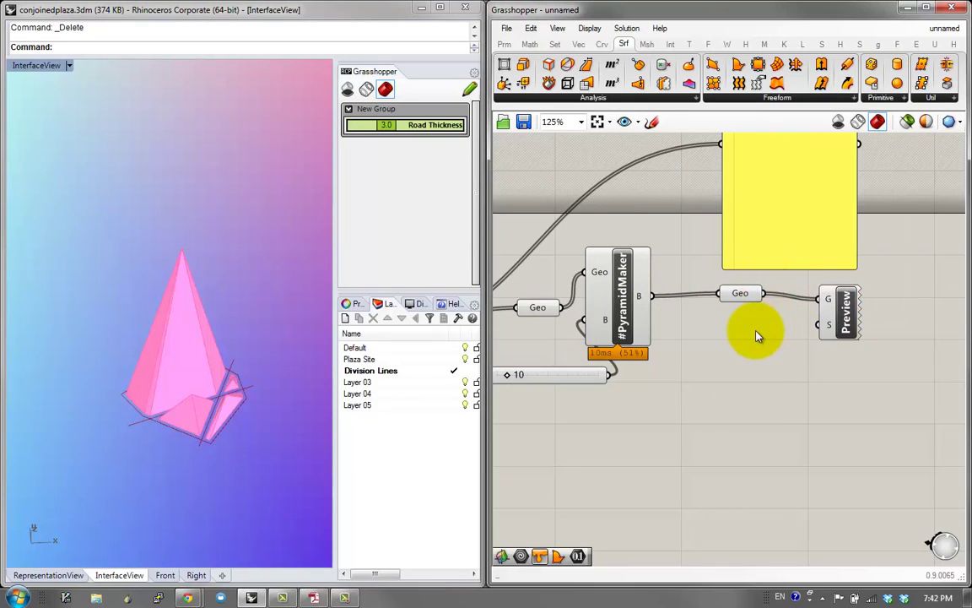
double_click(755, 331)
type("swatch")
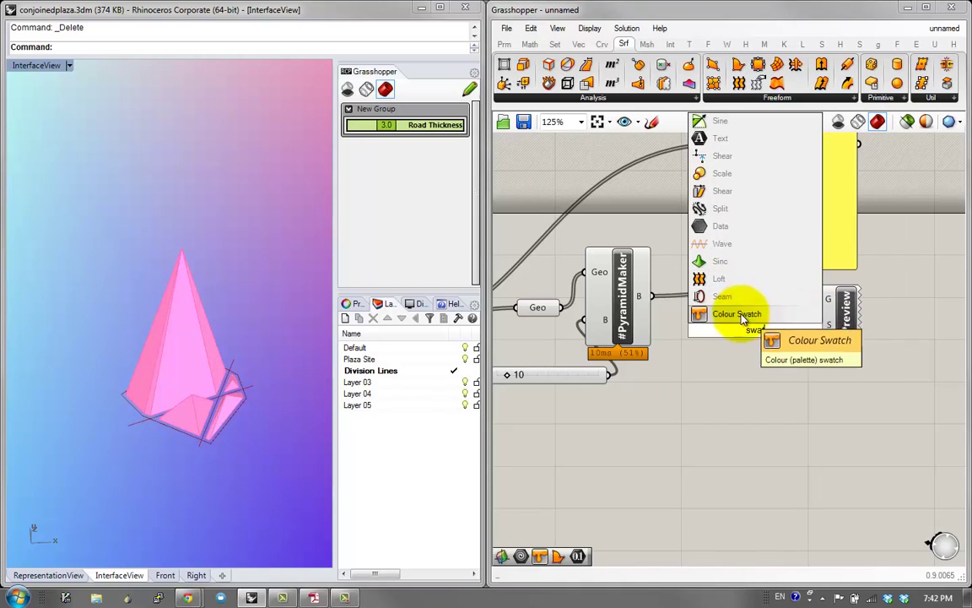
left_click(743, 318)
left_click_drag(821, 325, 738, 330)
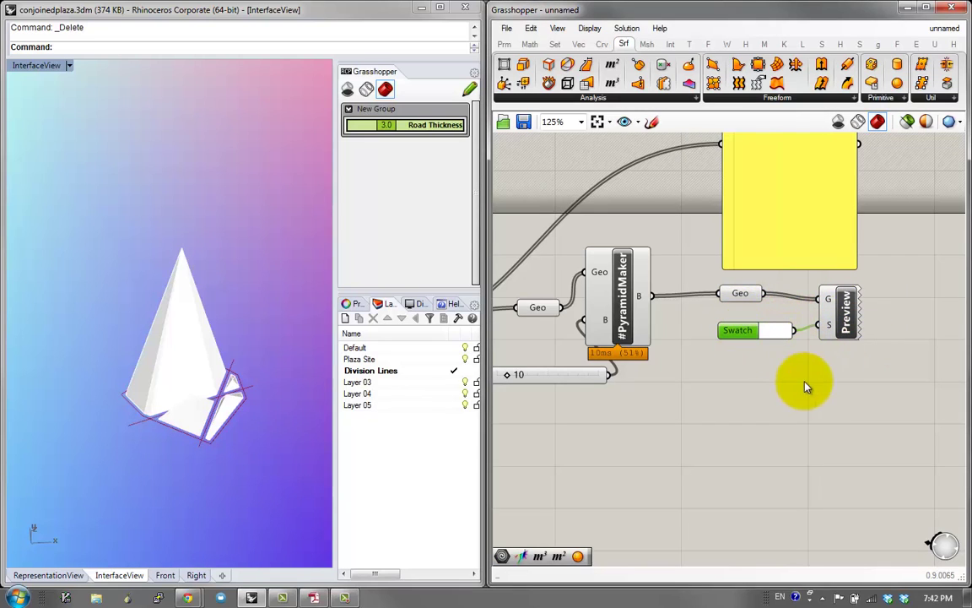
Step: Set the swatch to a partly transparent pale green with hue 152°, saturation 21 and value 93
left_click(768, 336)
left_click_drag(807, 369, 862, 361)
left_click_drag(815, 473, 850, 470)
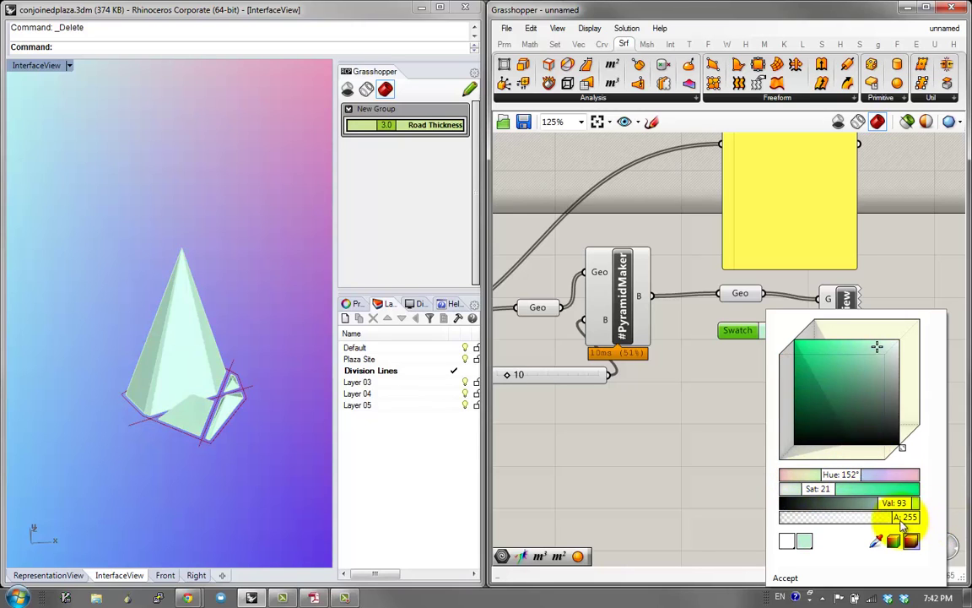
mouse_move(899, 519)
left_mouse_down()
mouse_move(871, 522)
mouse_move(885, 522)
left_mouse_up()
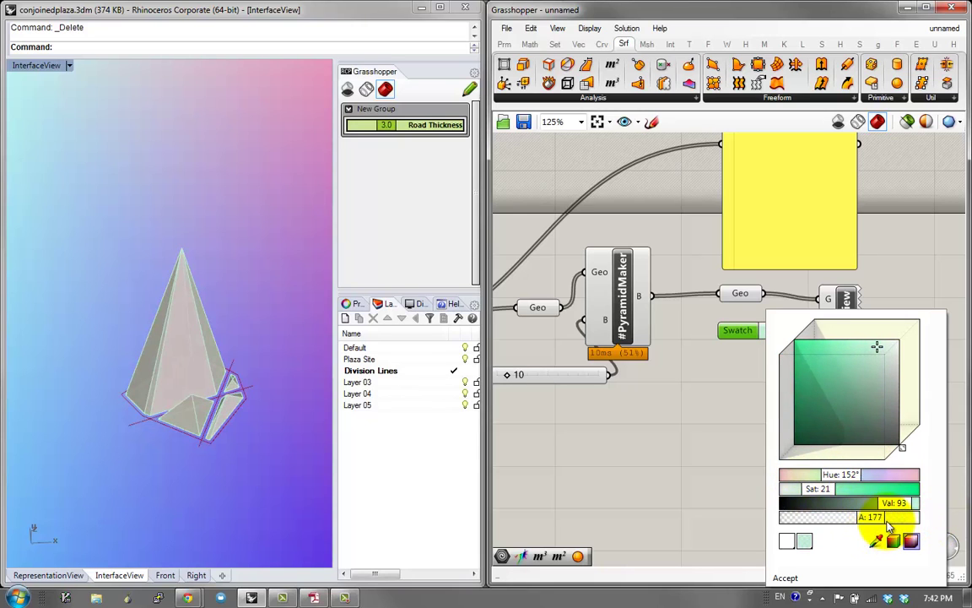
left_click(785, 577)
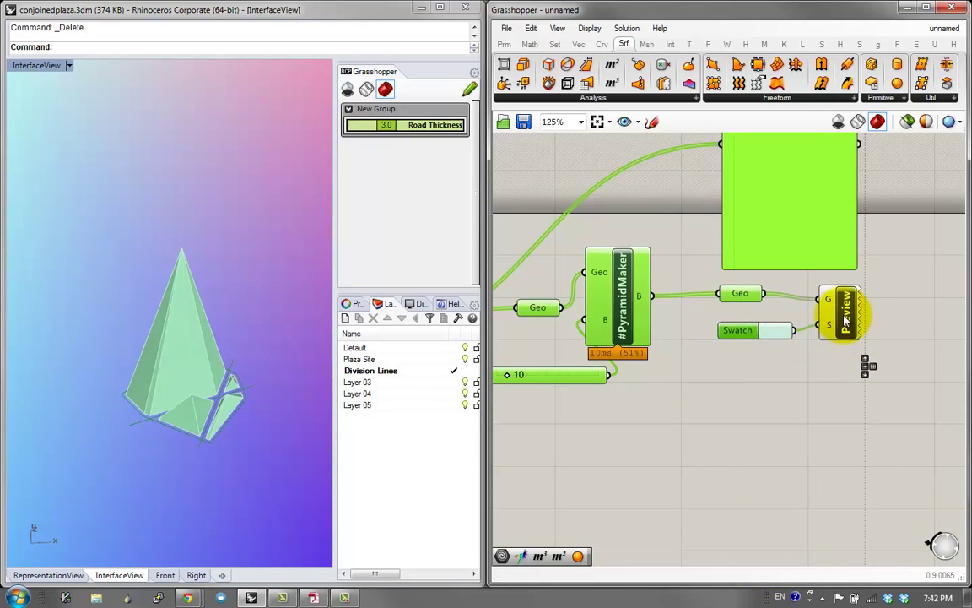
Step: Select all the components except Custom Preview and its inputs and turn off their viewport preview
right_click(844, 311)
middle_click(844, 298)
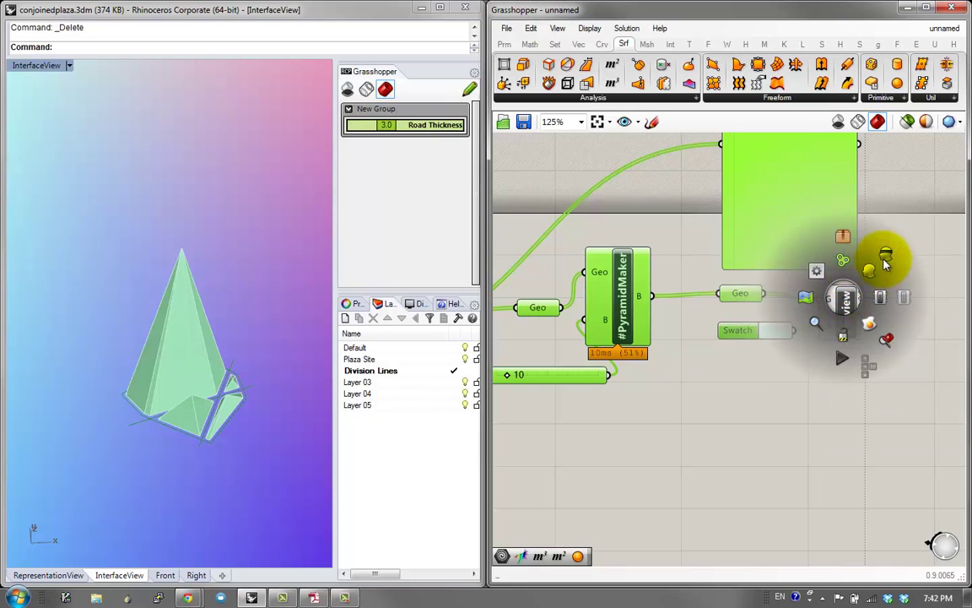
left_click(887, 255)
left_click(923, 238)
Step: Draw a straight two-point polyline across the plaza as an additional division line
left_click(194, 385)
scroll(182, 300, "up", 5)
right_click_drag(213, 427, 186, 330)
scroll(182, 299, "down", 2)
right_click(186, 330)
left_click(243, 301)
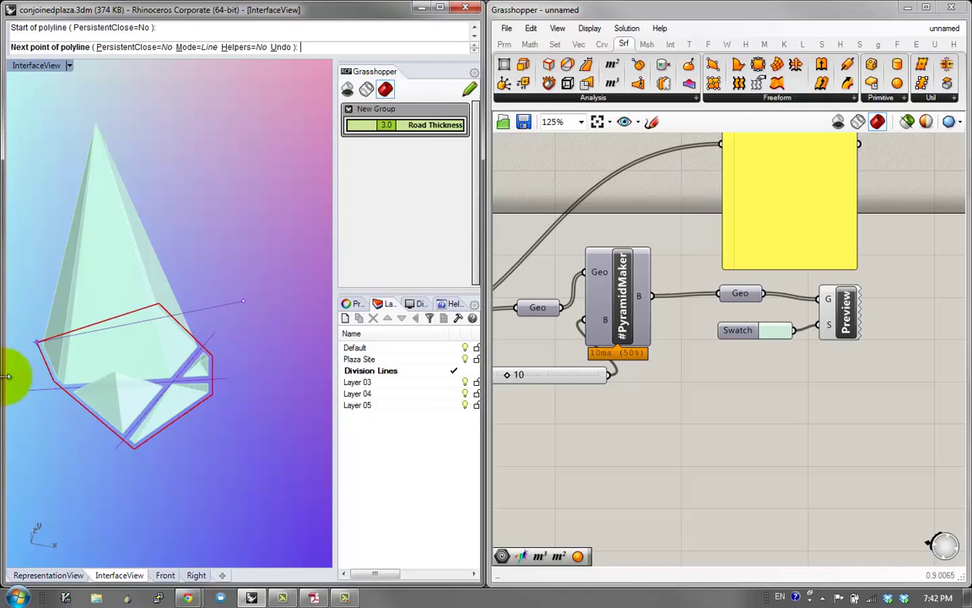
left_click(39, 373)
right_click(178, 399)
Step: Draw another straight polyline across the plaza, crossing the existing division lines
mouse_move(177, 399)
right_mouse_down()
mouse_move(231, 445)
mouse_move(221, 392)
right_mouse_up()
right_click(174, 400)
left_click(110, 422)
left_click(273, 401)
right_click(232, 444)
scroll(231, 443, "up", 5)
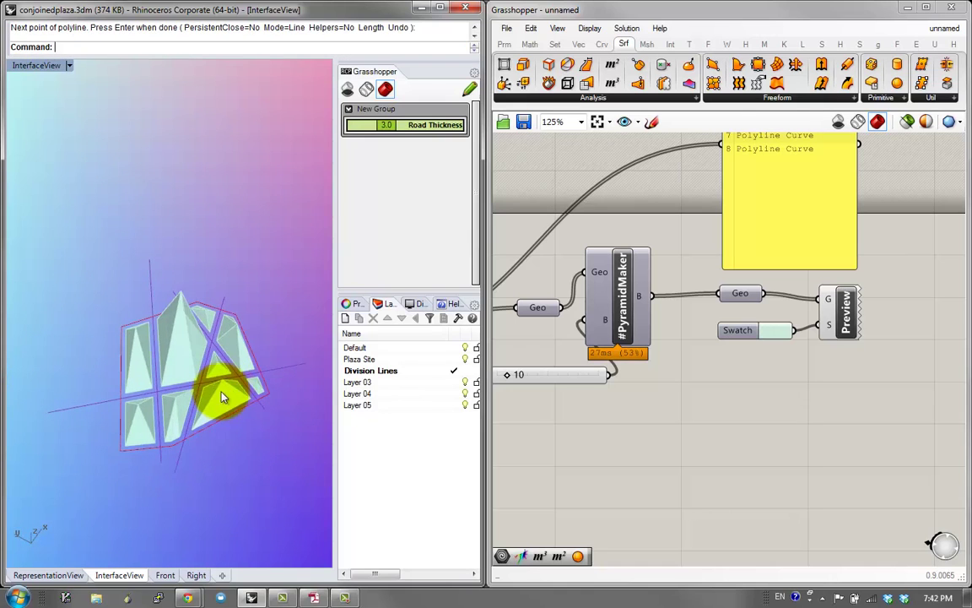
Step: Set the Road Thickness to 3.7 and view the pyramids from a different angle
right_click_drag(633, 350, 678, 363)
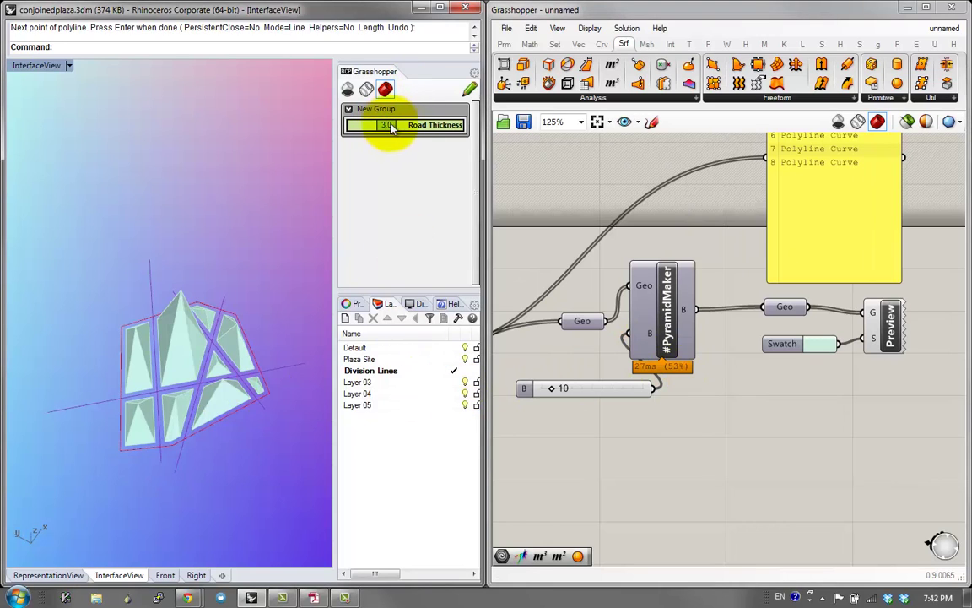
mouse_move(391, 125)
left_mouse_down()
mouse_move(351, 125)
mouse_move(397, 125)
left_mouse_up()
right_click_drag(98, 343, 211, 362)
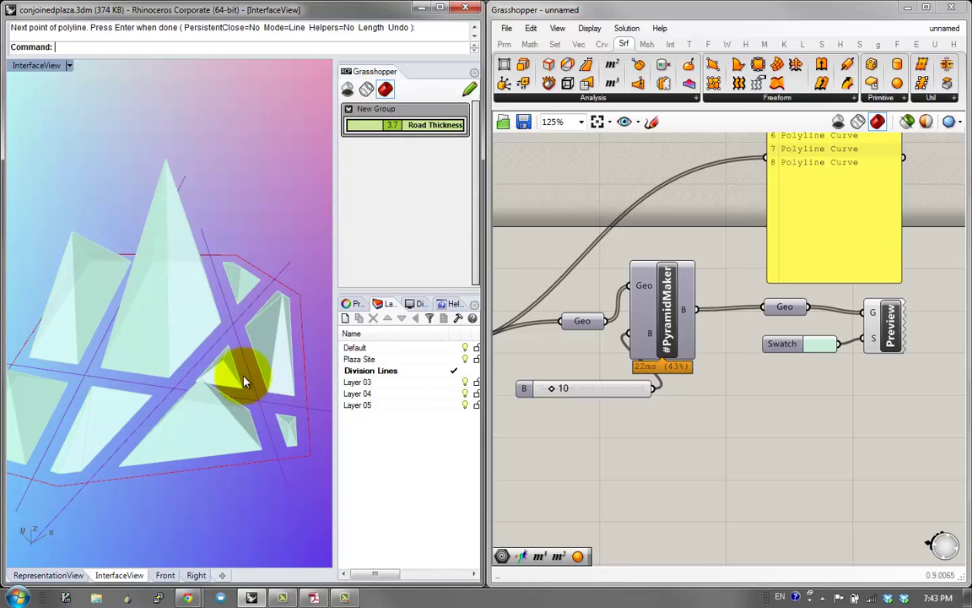
Step: Delete one straight division line from the plaza and inspect the remaining pyramids up close
left_click(246, 378)
key("Delete")
right_click_drag(250, 374, 235, 403)
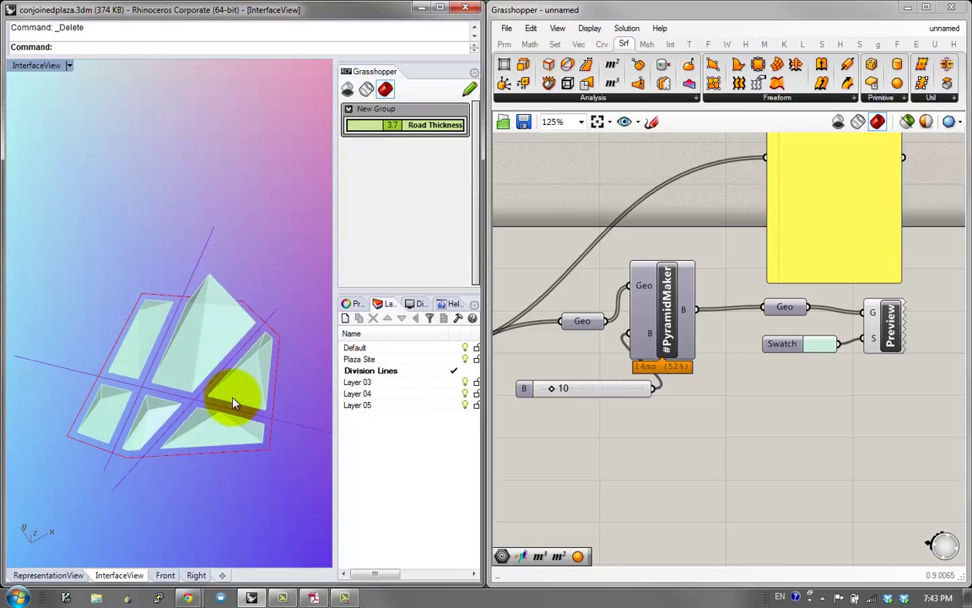
scroll(213, 398, "up", 4)
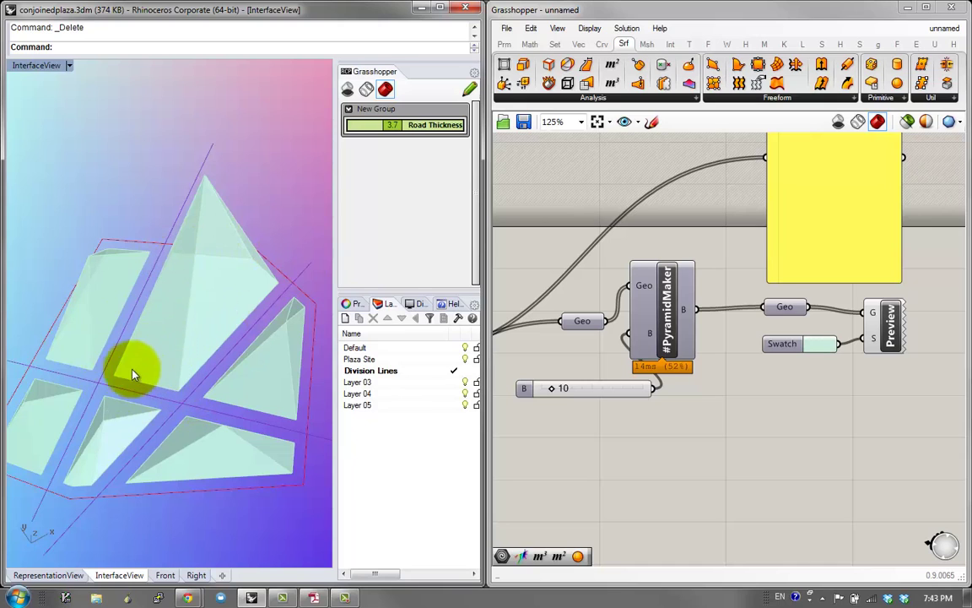
scroll(126, 374, "up", 2)
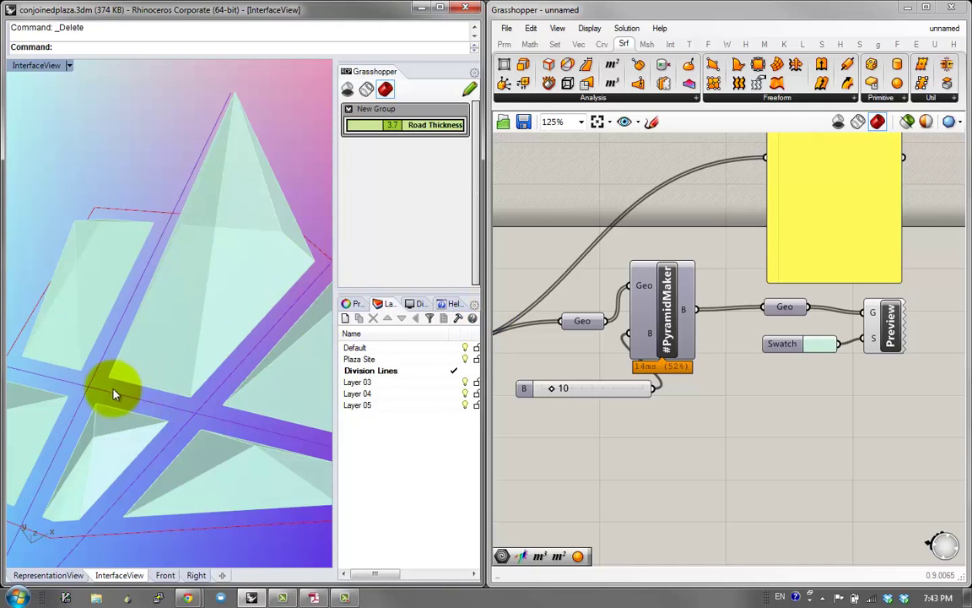
left_click(652, 333)
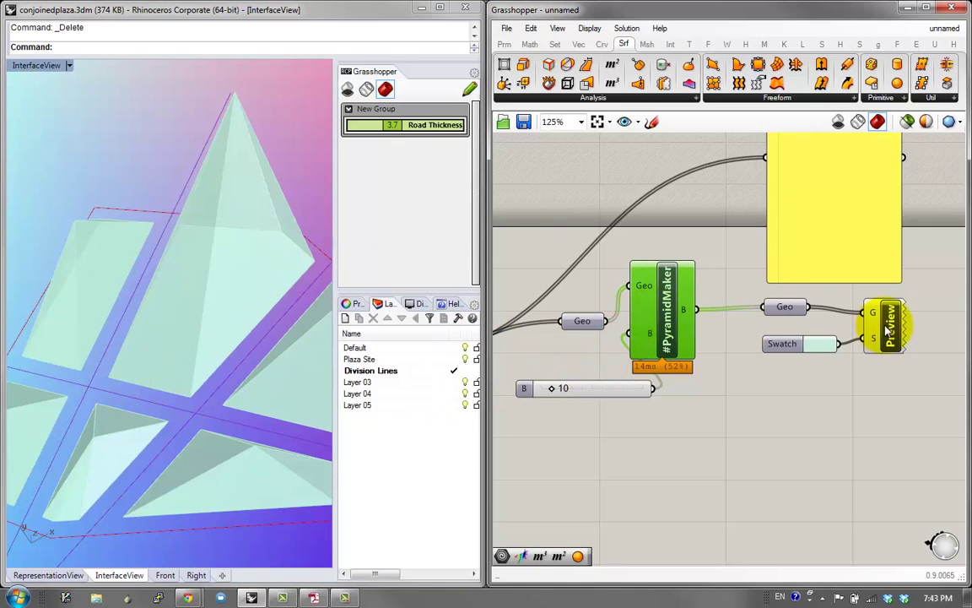
left_click(884, 325)
left_click(557, 448)
left_click(187, 203)
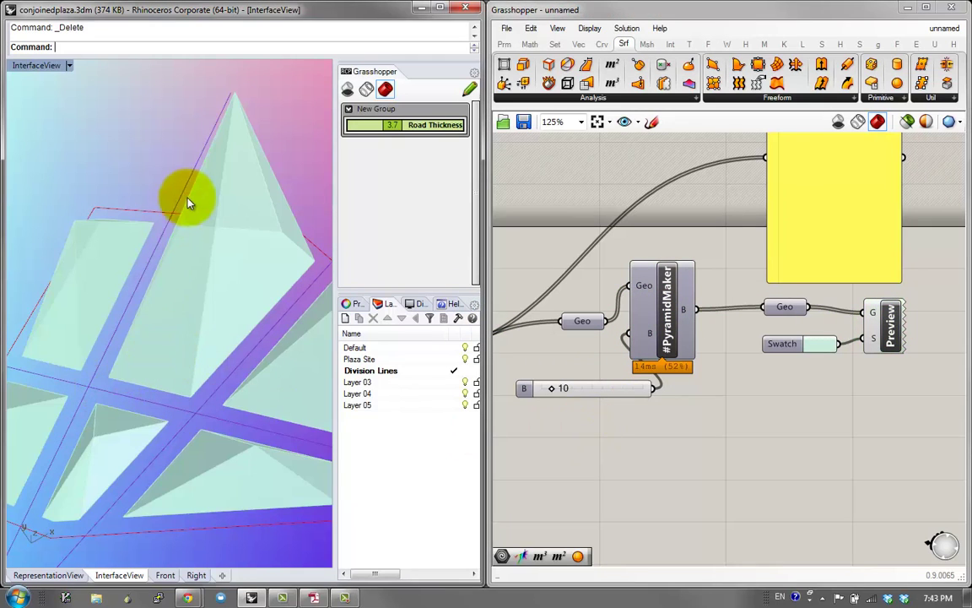
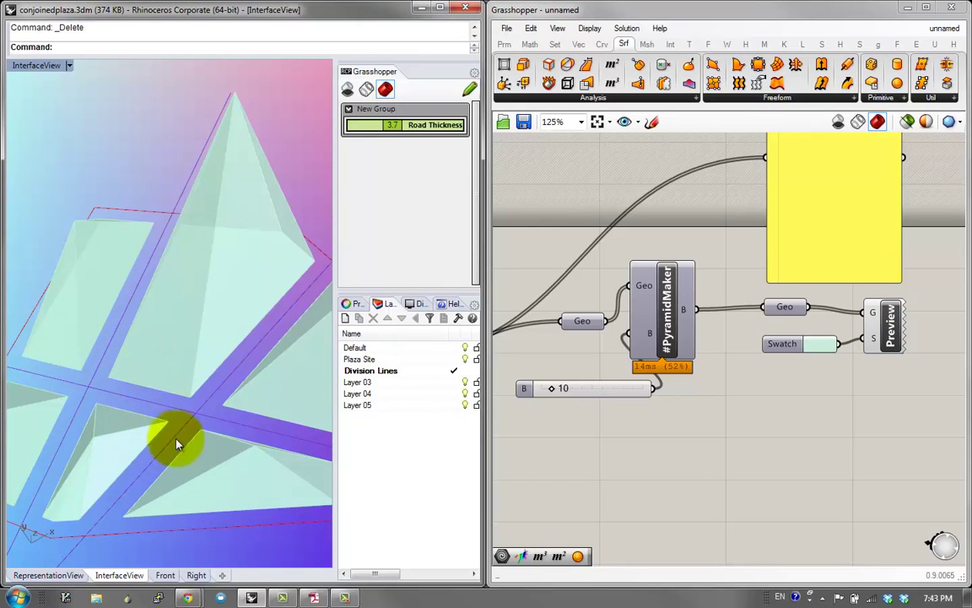
right_click_drag(154, 393, 200, 404)
scroll(201, 403, "down", 2)
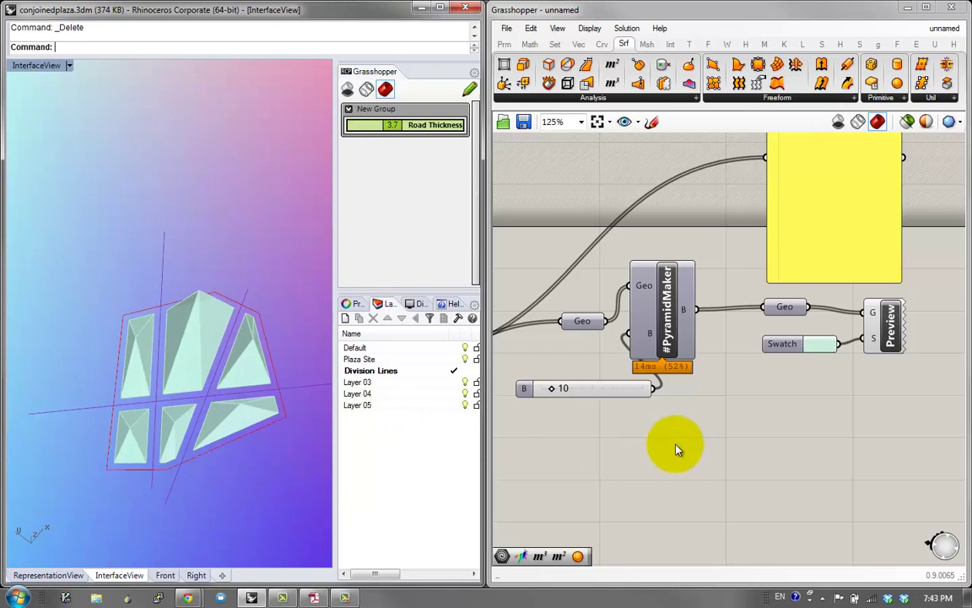
Step: Move the input Geo parameter closer to Offset, add space before #PyramidMaker, and move the B slider nearer the cluster
left_click(675, 325)
right_click_drag(734, 354, 942, 376)
left_click(605, 389)
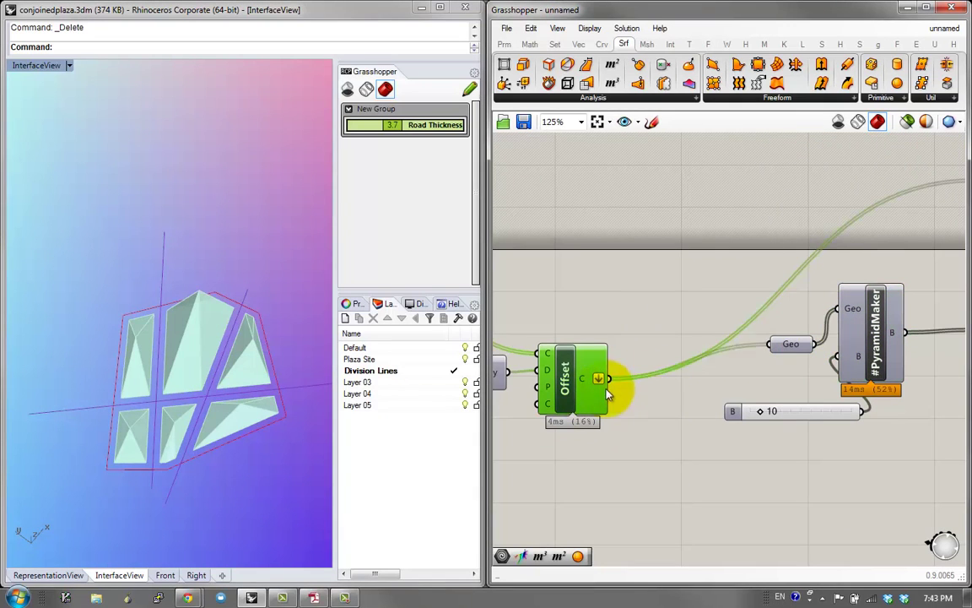
left_click_drag(779, 351, 731, 360)
right_click_drag(666, 367, 524, 359)
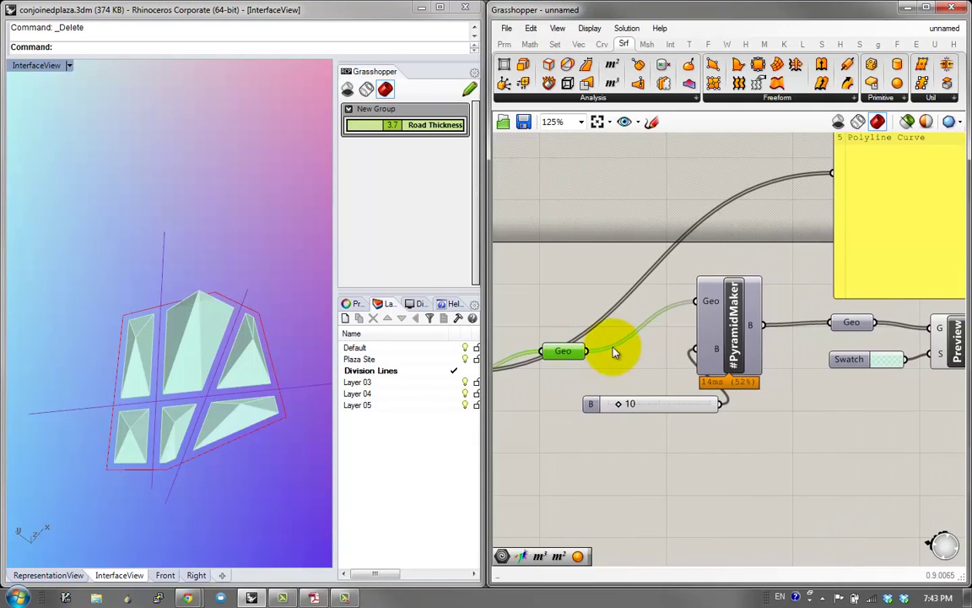
left_click_drag(615, 315, 716, 314, "alt")
left_click_drag(689, 410, 750, 407)
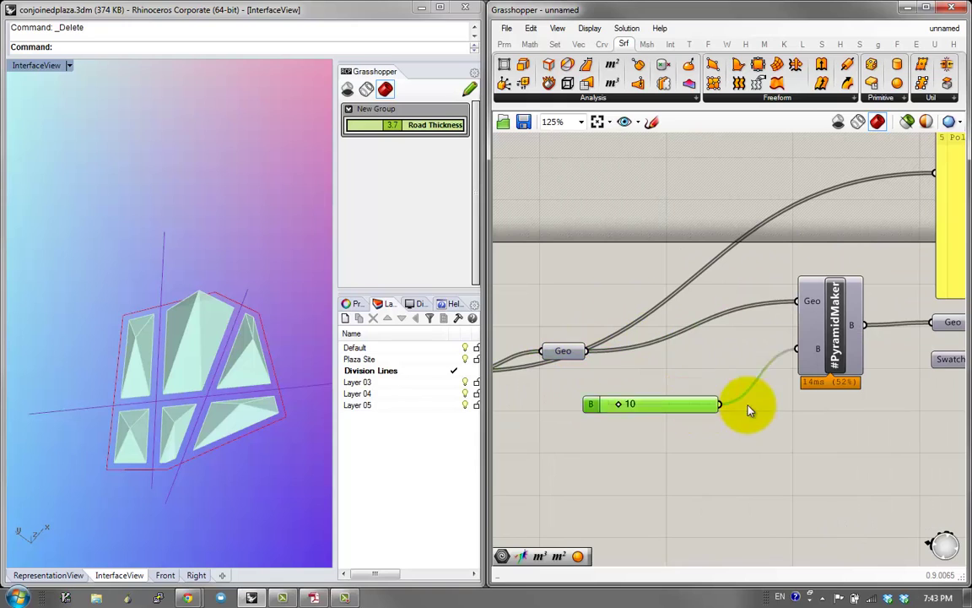
Step: Rename the Geo parameter feeding #PyramidMaker as LotLines and restrict viewport previews to selected components
left_click(568, 349)
right_click(568, 349)
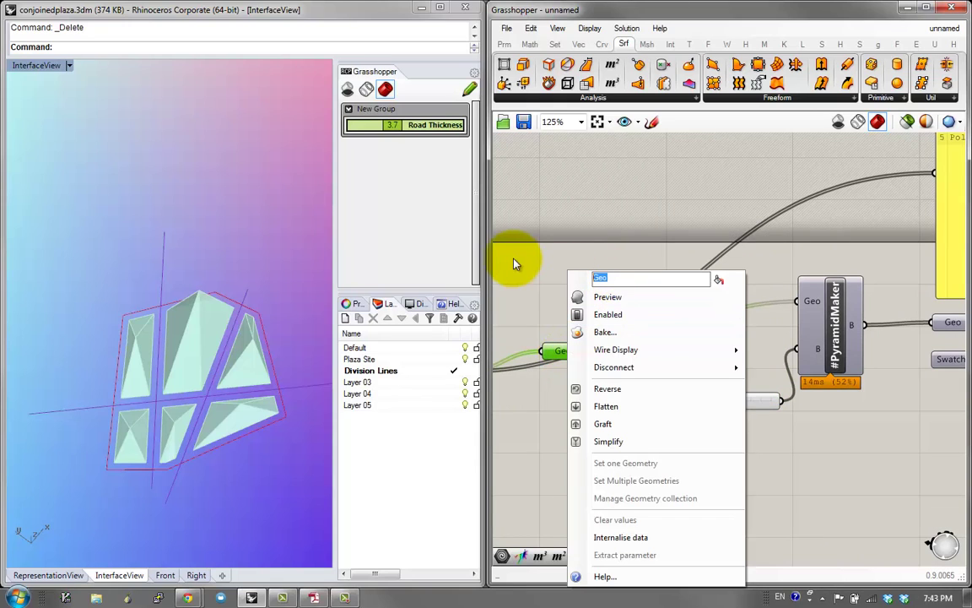
type("LotLines")
key("Return")
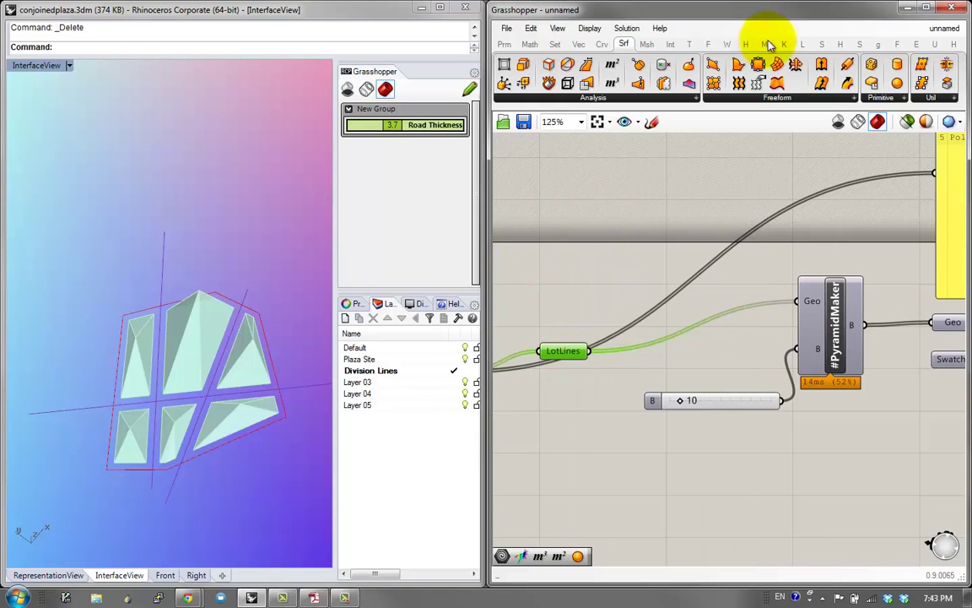
left_click(907, 122)
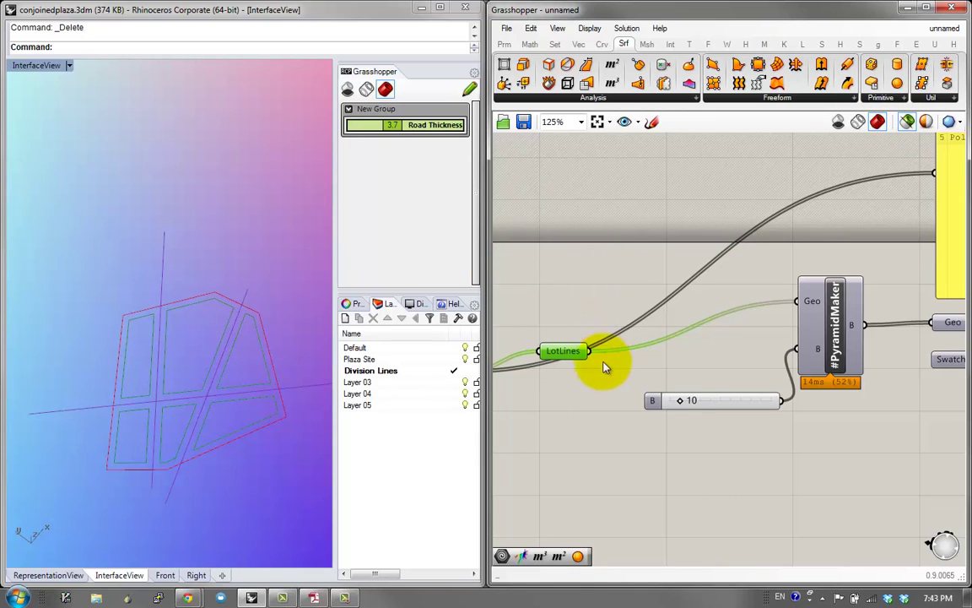
Step: Add a Point On Curve component below LotLines and wire LotLines into it
right_click_drag(647, 408, 752, 278)
left_click(680, 103)
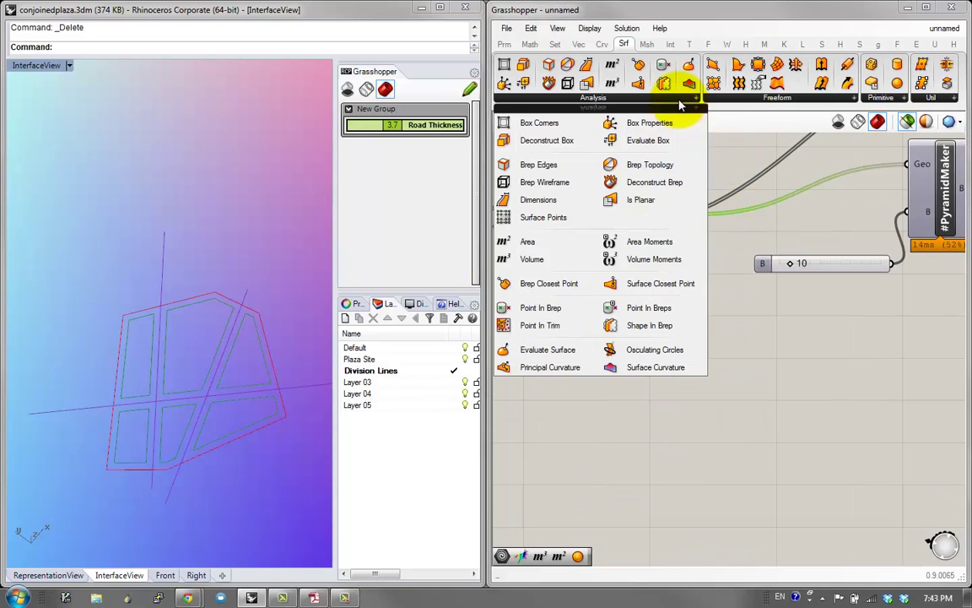
left_click(742, 101)
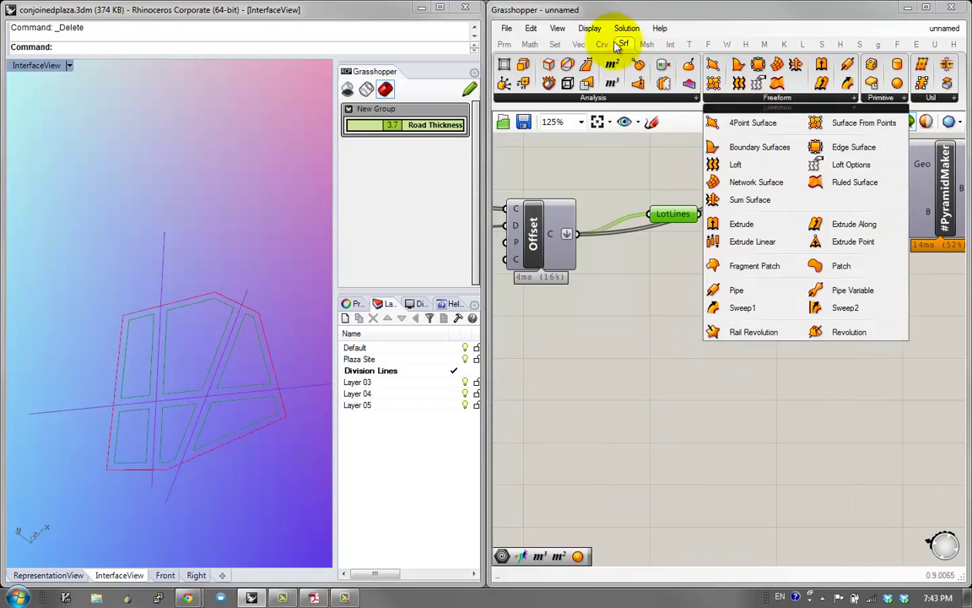
left_click(602, 44)
left_click(591, 99)
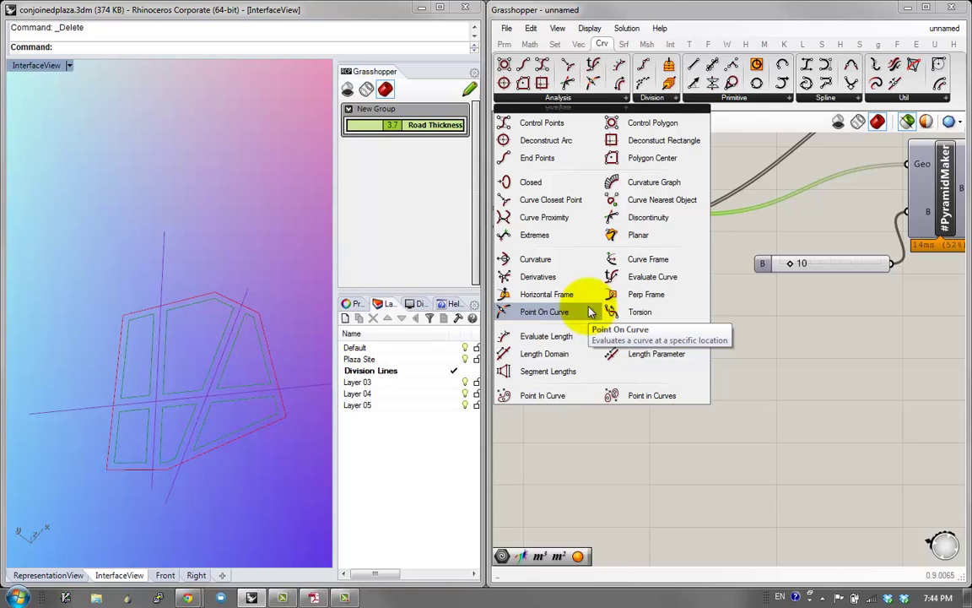
left_click_drag(590, 311, 708, 332)
left_click_drag(700, 215, 660, 328)
Step: Select Point On Curve together with LotLines and set the point's curve position to 0.72
left_click(705, 329)
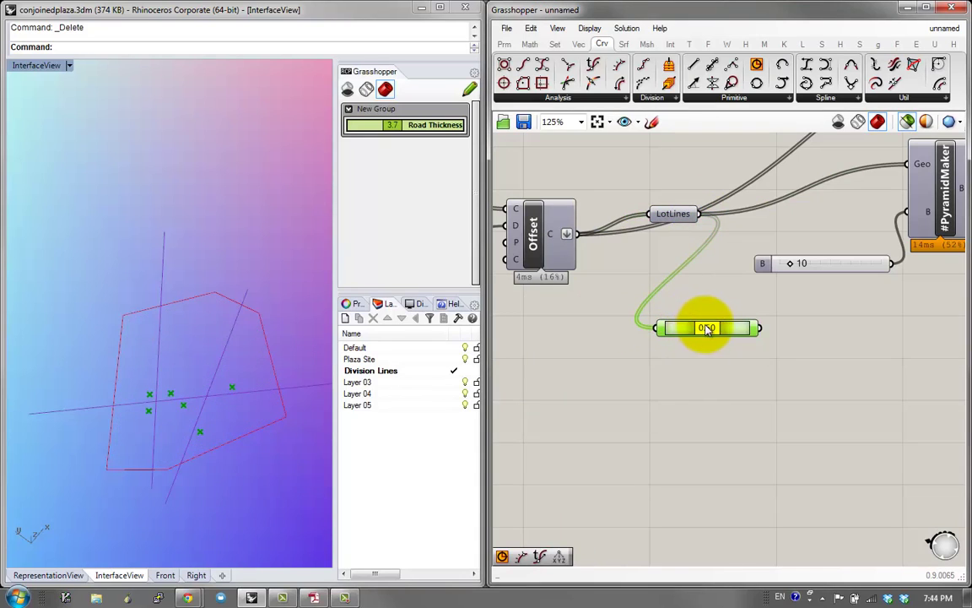
left_click(694, 212, "shift")
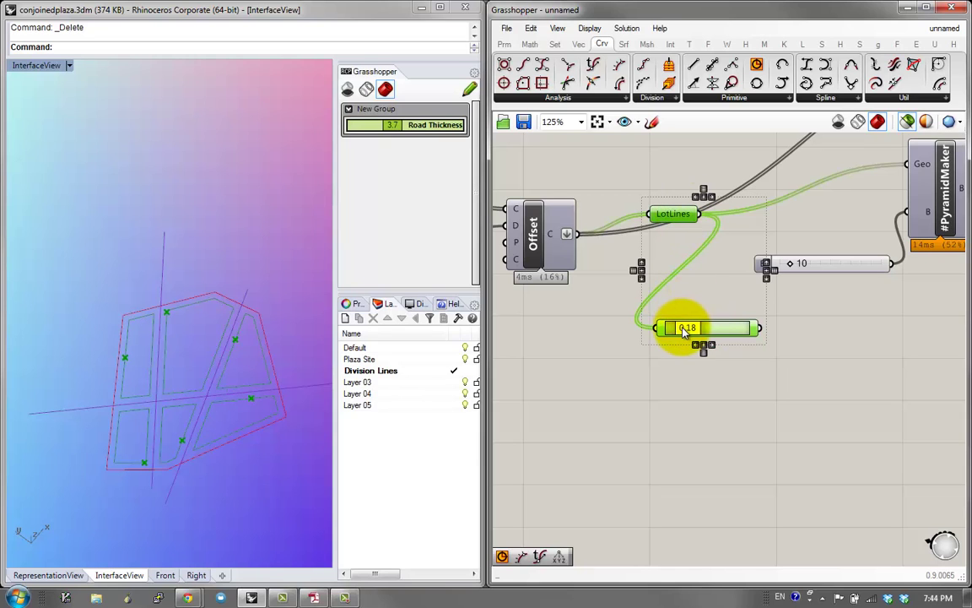
left_click_drag(675, 330, 731, 327)
Step: Add a Circle component with Point On Curve wired to P and the B slider of 10 wired to R
double_click(801, 302)
type("ci")
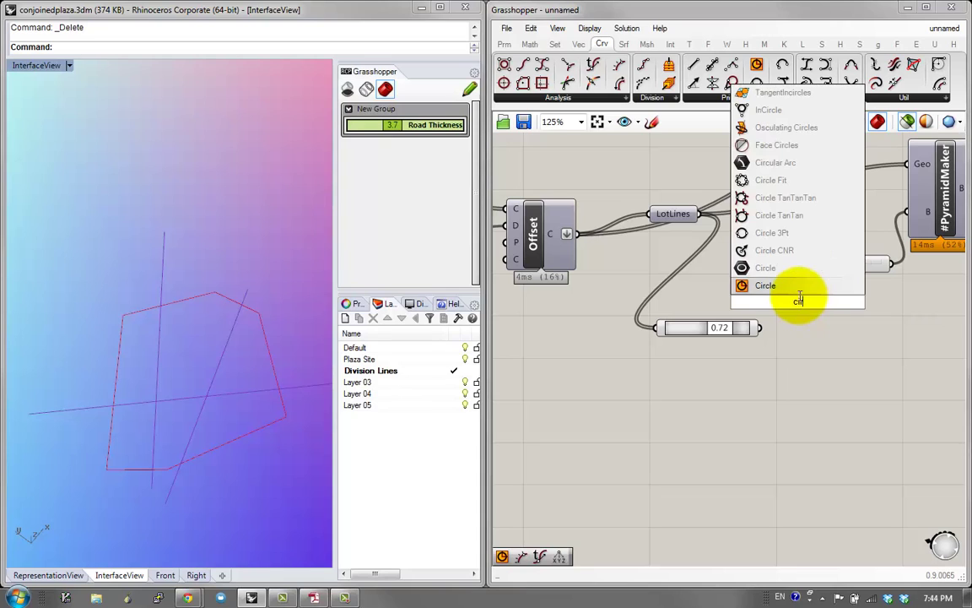
type("r")
left_click(794, 287)
left_click_drag(749, 330, 768, 302)
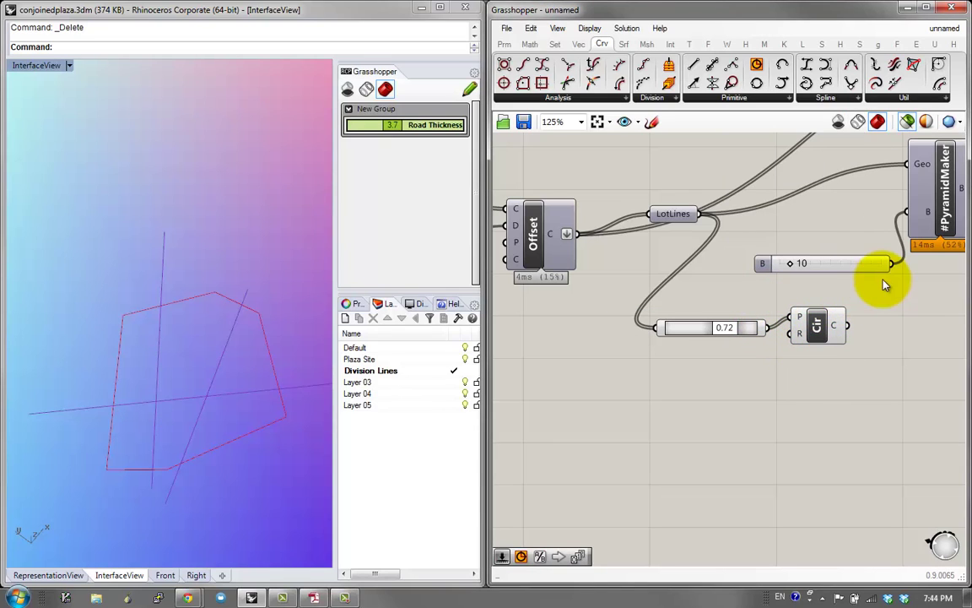
left_click_drag(893, 272, 796, 342)
Step: Preview the circles with LotLines, set Point On Curve to 0.18, and move the Circle component slightly away from it
left_click_drag(826, 374, 643, 305)
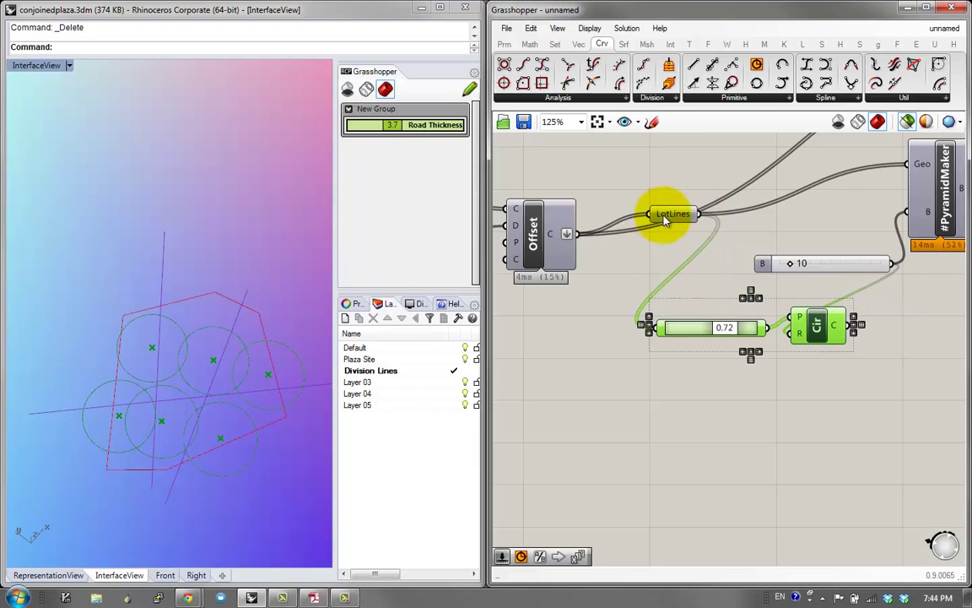
left_click(665, 217, "shift")
left_click_drag(733, 336, 680, 331)
left_click(756, 376)
left_click_drag(818, 331, 840, 348)
Step: Add an Evaluate Length component below LotLines and wire LotLines into its C input
double_click(675, 337)
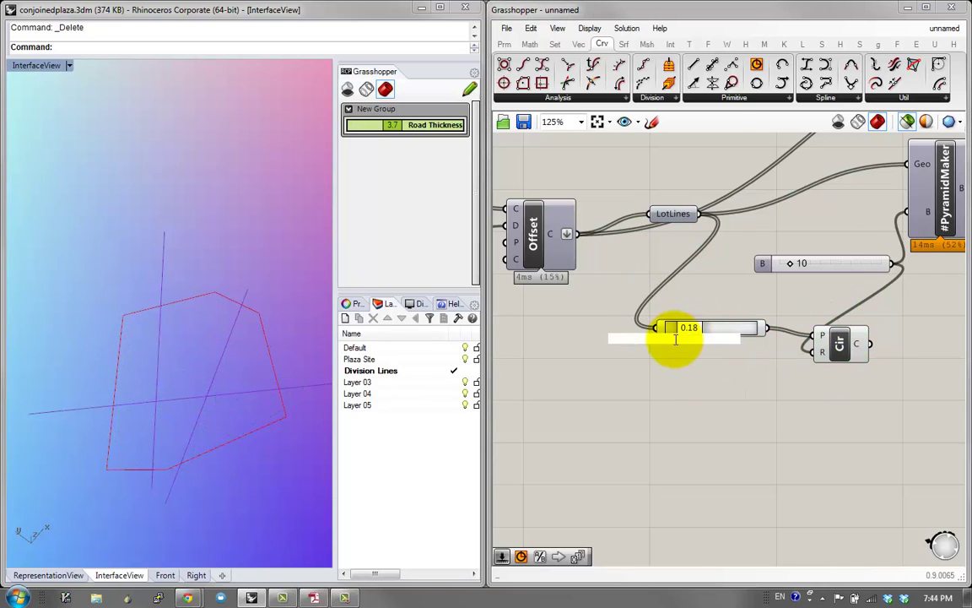
type("dist")
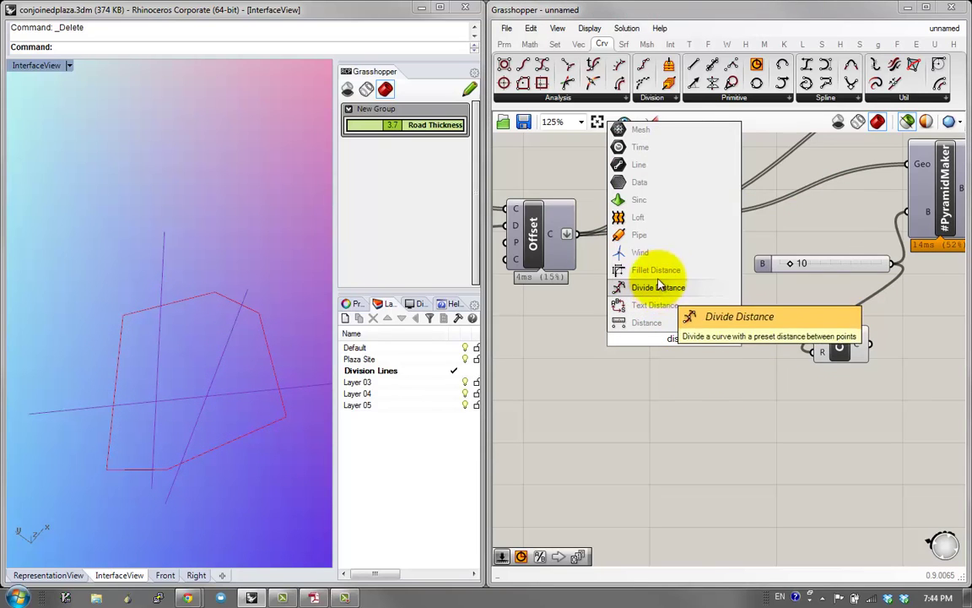
left_click(661, 100)
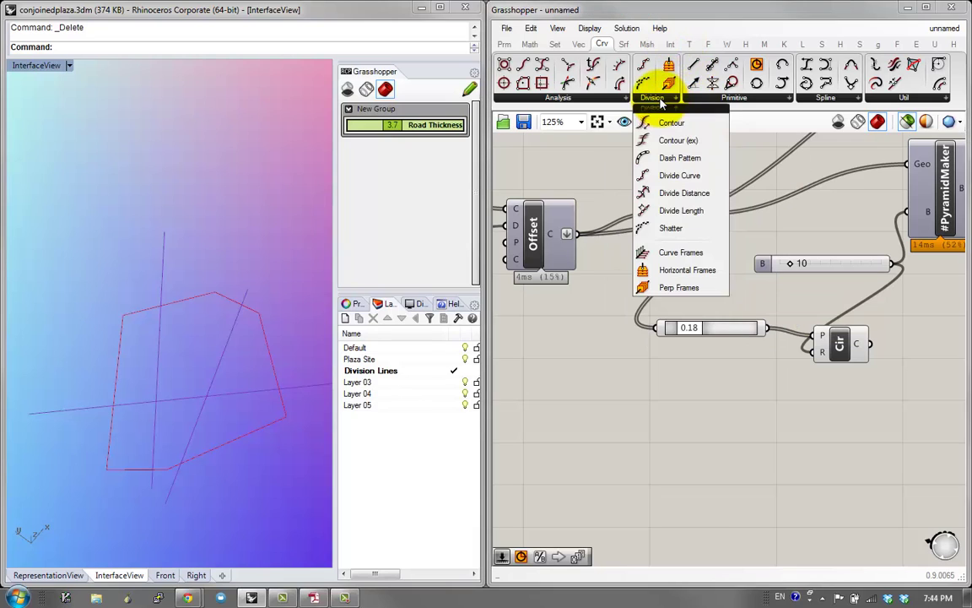
left_click(706, 97)
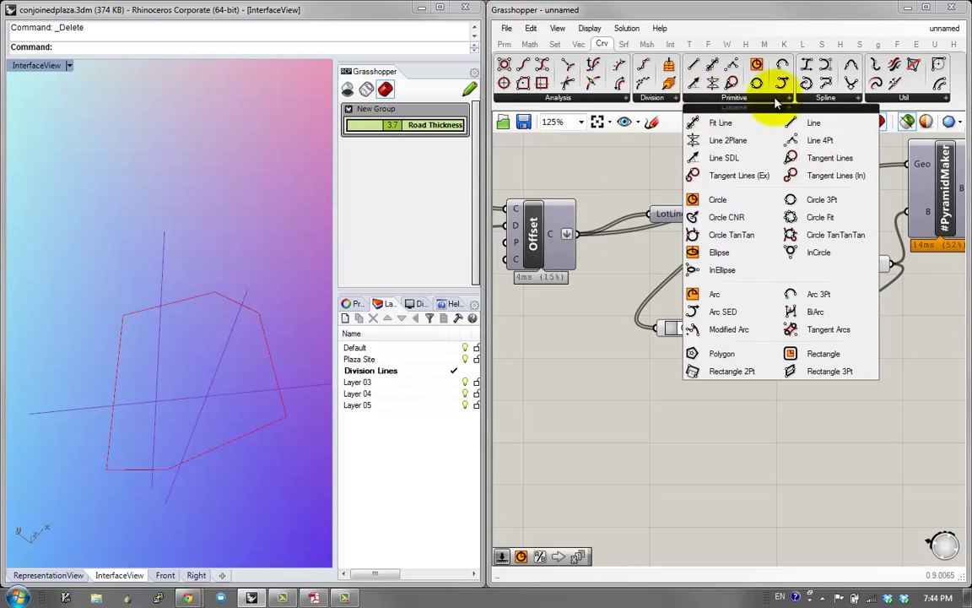
left_click(591, 98)
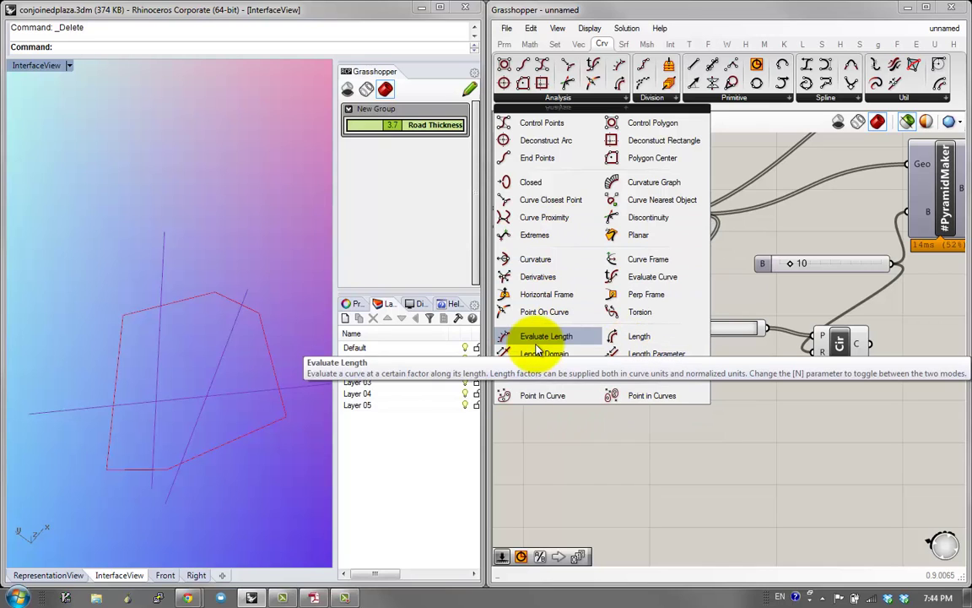
left_click_drag(535, 347, 654, 407)
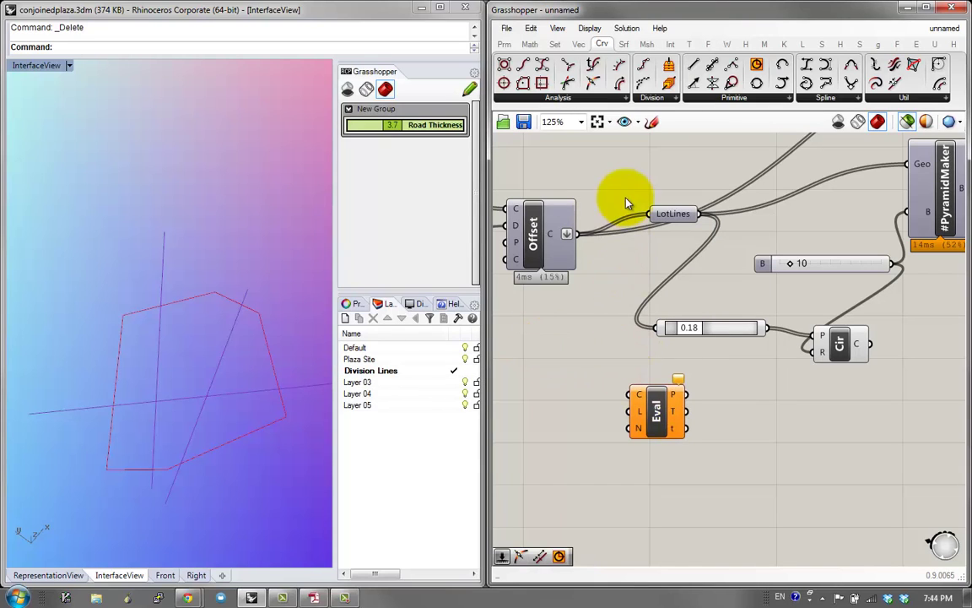
left_click_drag(692, 218, 674, 403)
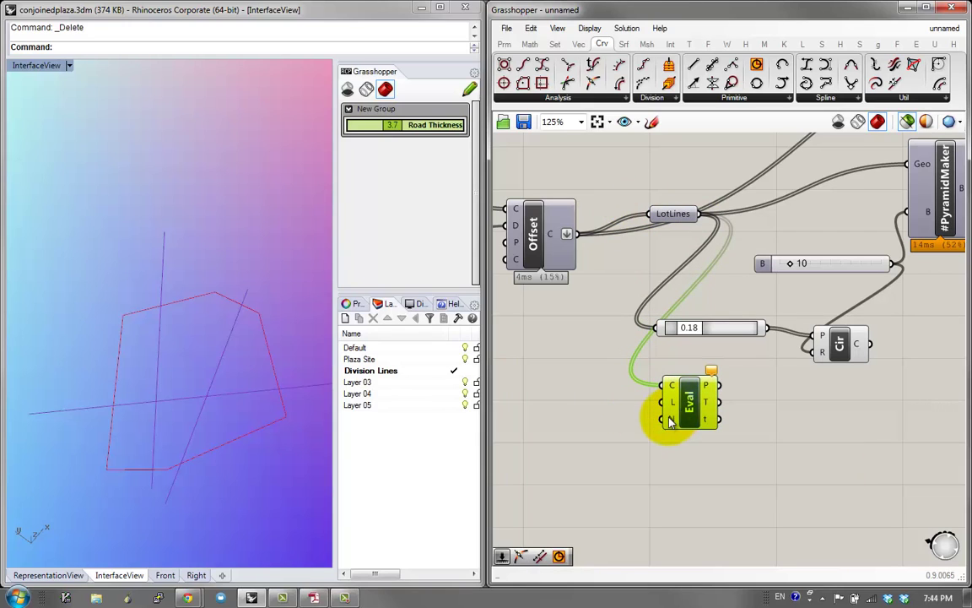
Step: Create a 0.001 number slider, wire it into Evaluate Length's L input, and move the component slightly away from it
double_click(583, 400)
type("0")
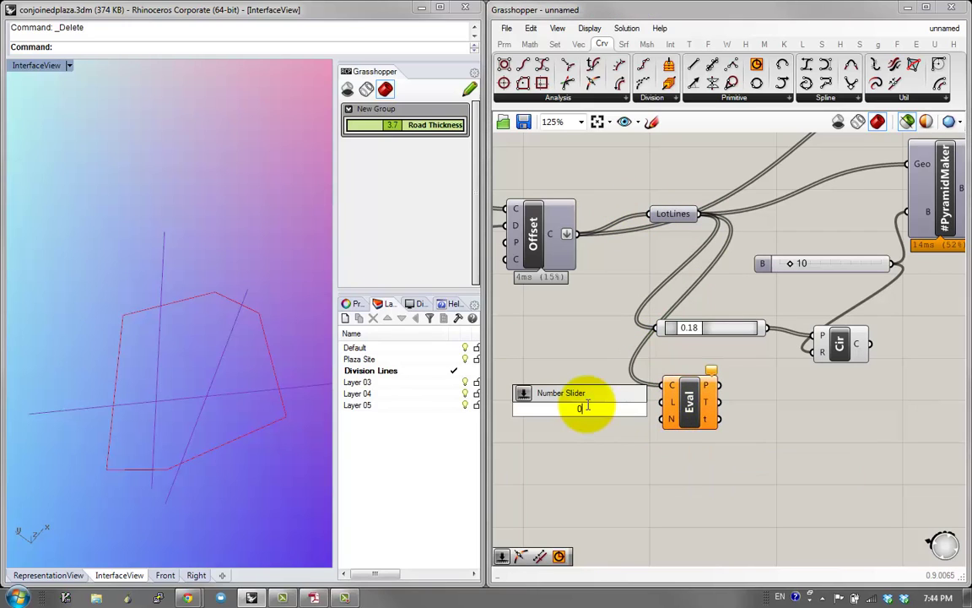
type(".001")
key("Return")
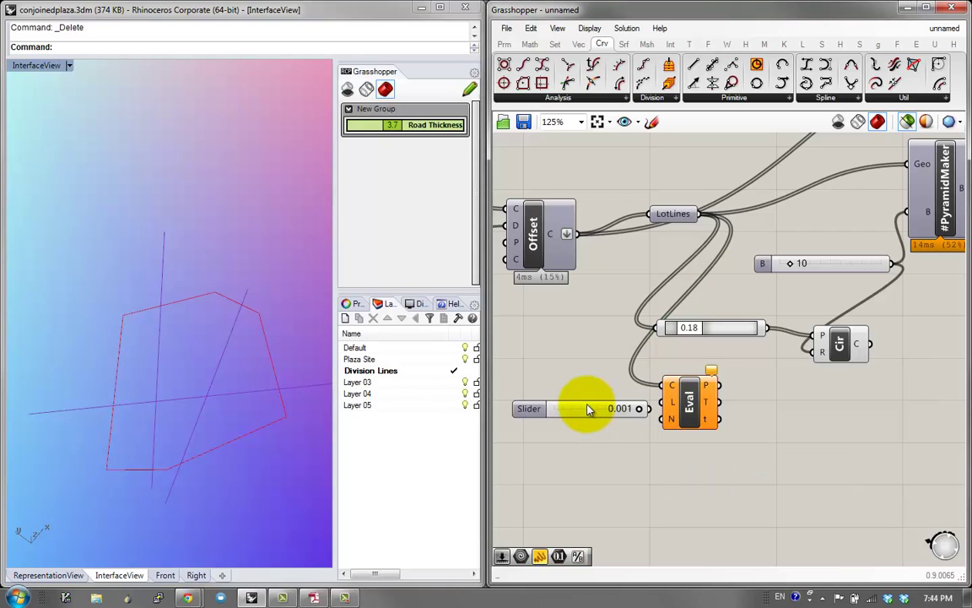
left_click_drag(597, 417, 586, 397)
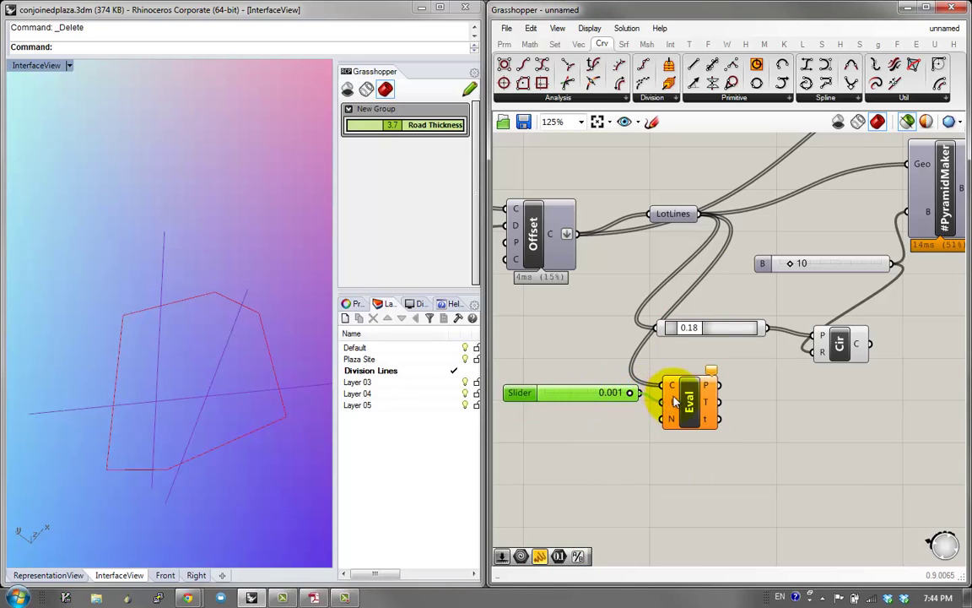
left_click_drag(676, 402, 675, 403)
left_click_drag(679, 401, 700, 381)
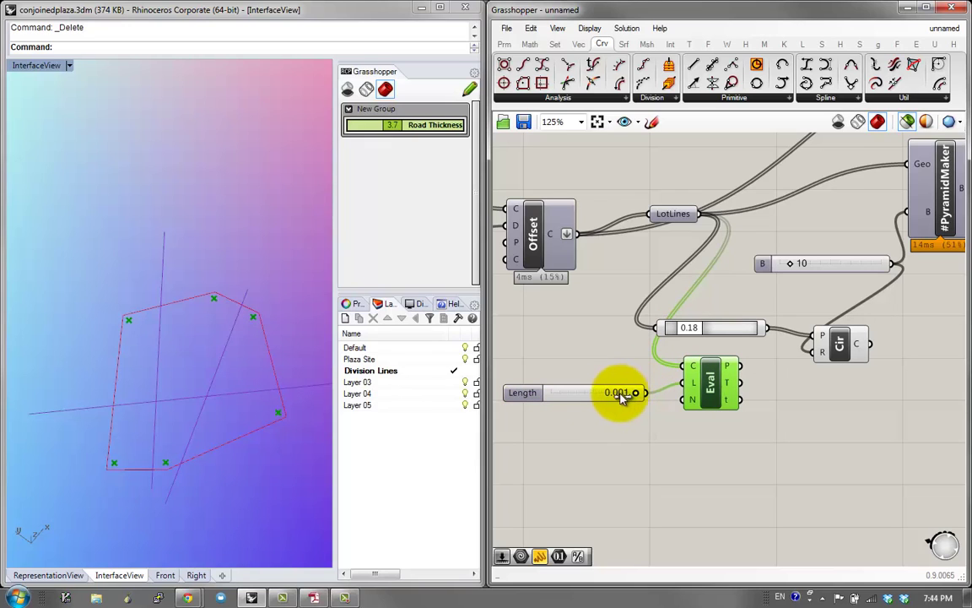
Step: Set the Length slider's maximum to 1.000
double_click(525, 394)
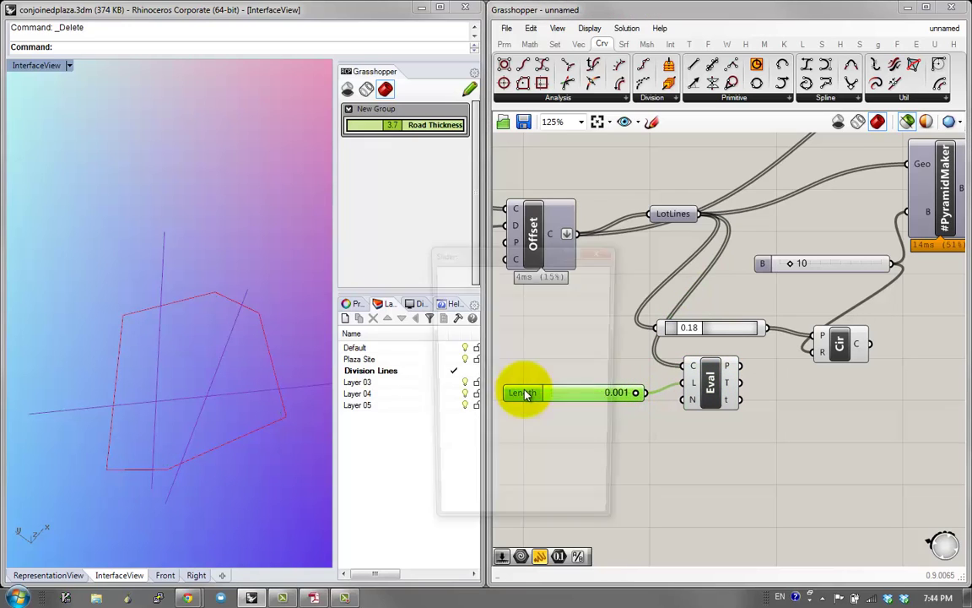
type("1")
key("Return")
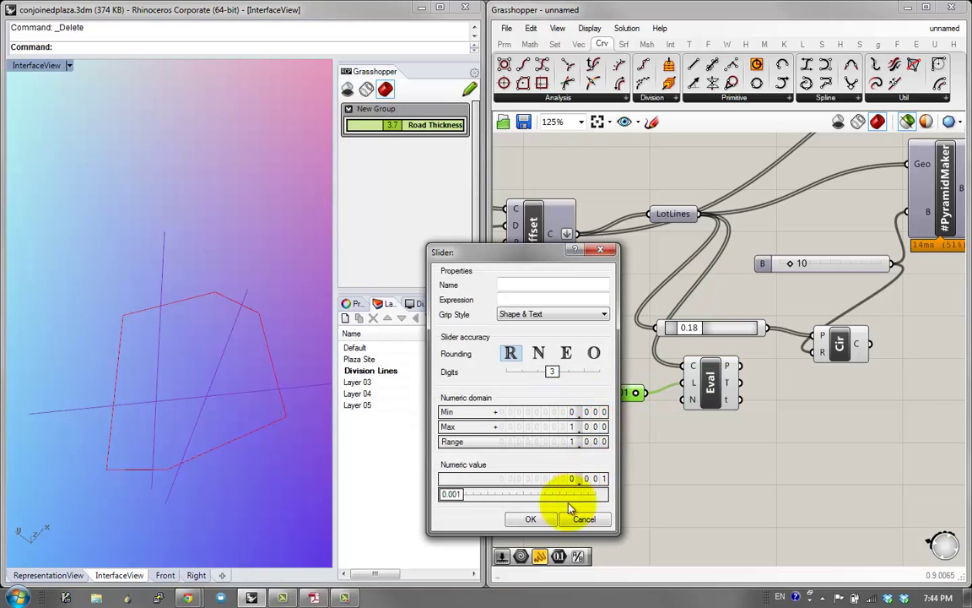
left_click(540, 519)
Step: Preview the evaluated points together with LotLines and set the Length slider to 0.233
left_click_drag(553, 396, 594, 392)
left_click(688, 385)
left_click(659, 218, "shift")
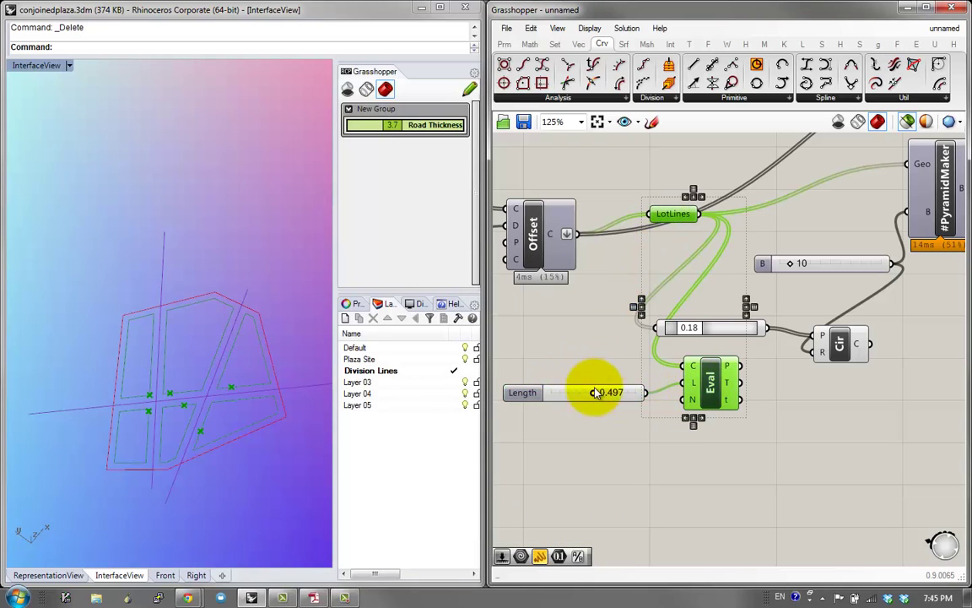
left_click_drag(585, 397, 666, 330)
Step: Delete the Point On Curve component and set the Length slider to 0.289 while previewing Evaluate Length
left_click(706, 329)
key("Delete")
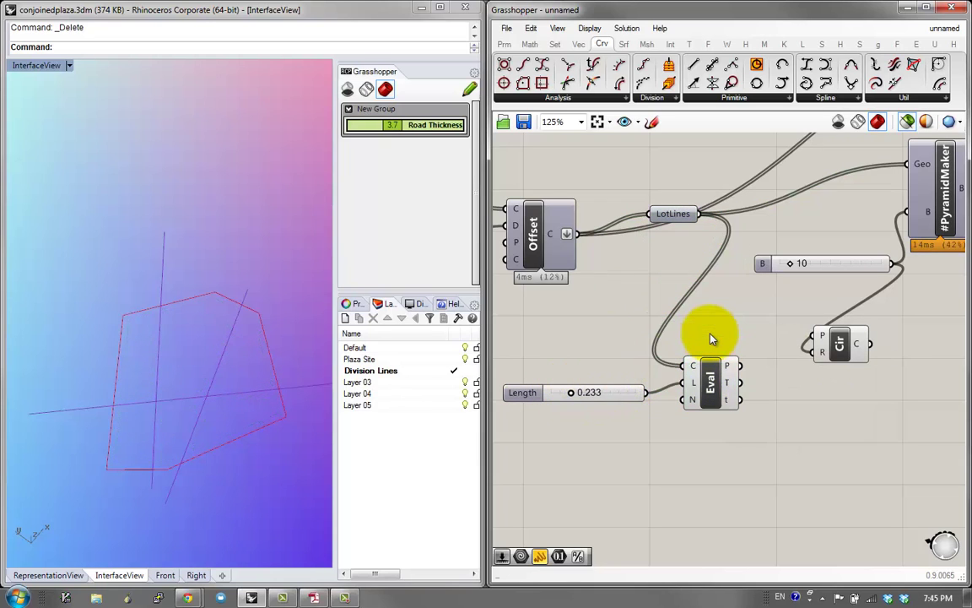
left_click(626, 395)
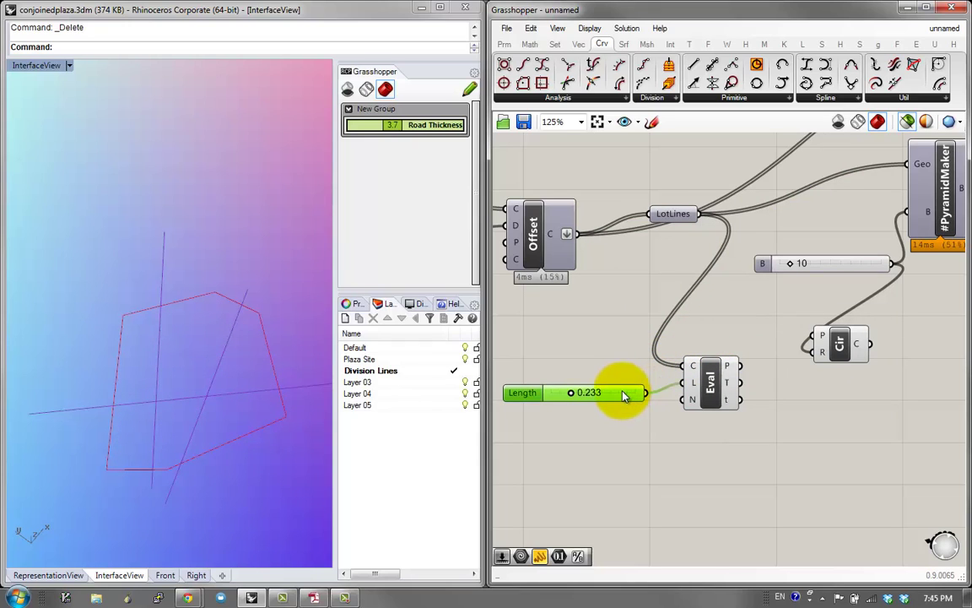
left_click(718, 389)
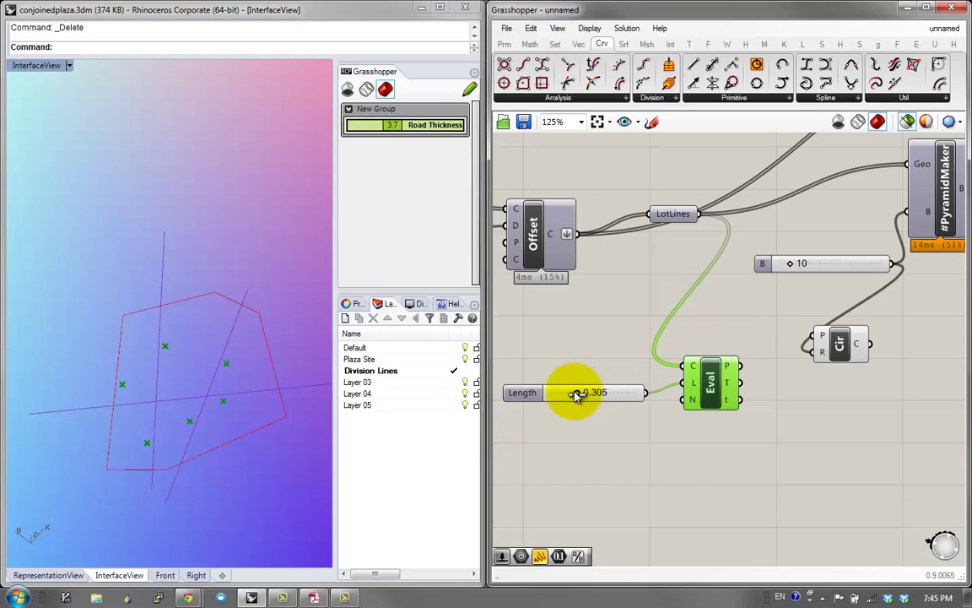
left_click_drag(576, 395, 574, 395)
Step: Show the preview of all objects and turn off the preview of the Custom Preview component fed by #PyramidMaker
right_click_drag(869, 336, 778, 393)
left_click(906, 127)
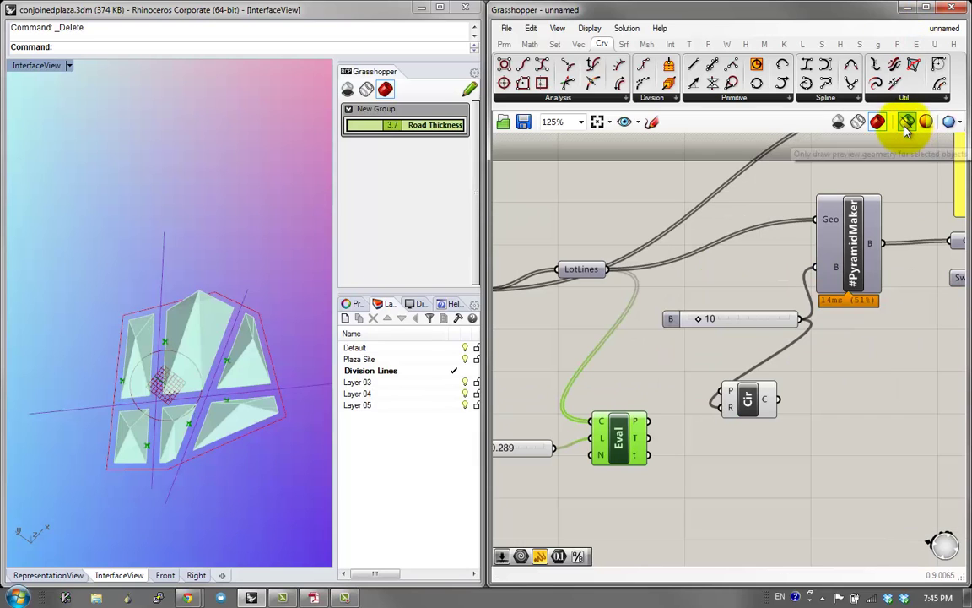
right_click_drag(912, 431, 703, 454)
middle_click(863, 278)
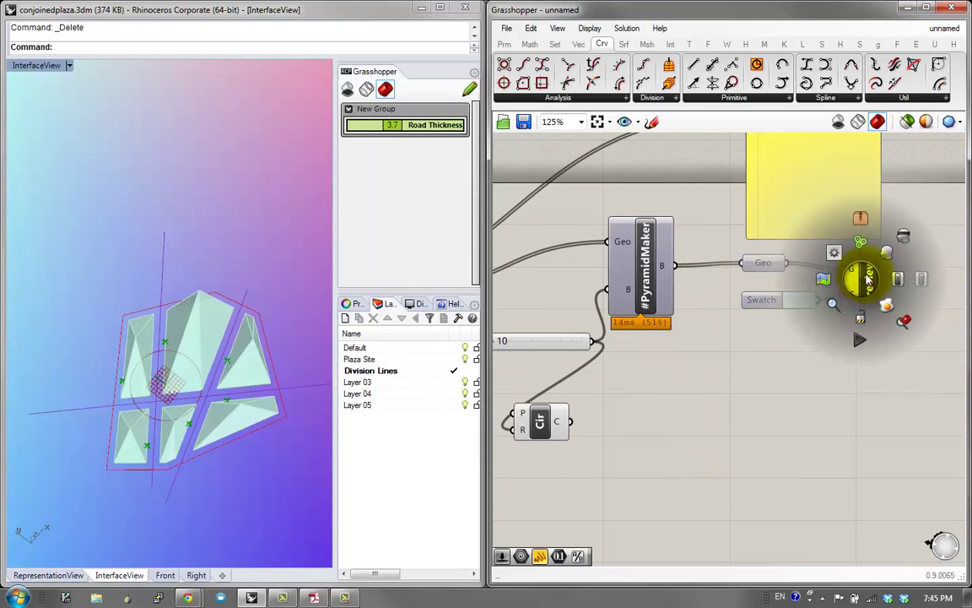
left_click(868, 283)
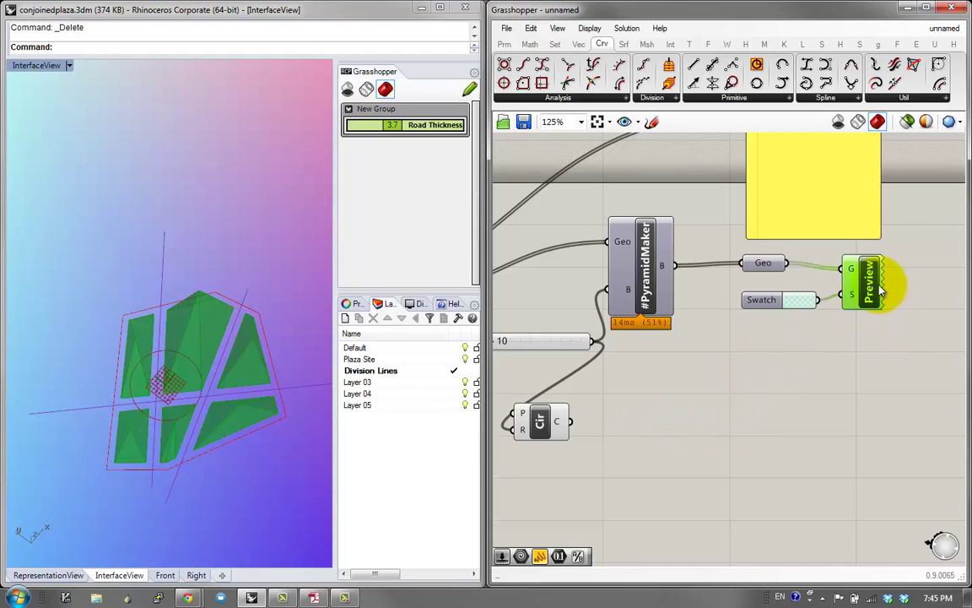
middle_click(876, 286)
left_click(921, 246)
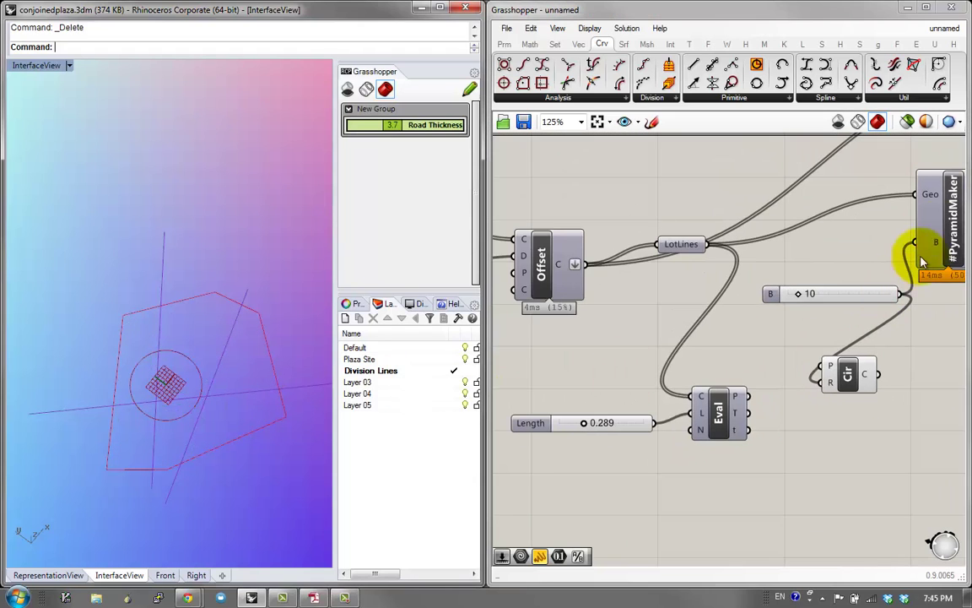
Step: Limit the preview to selected objects again and wire Evaluate Length's P output into the Circle component's P input
left_click(723, 412)
left_click_drag(777, 457, 640, 198)
left_click(907, 121)
right_click_drag(737, 403, 644, 430)
left_click_drag(643, 430, 728, 395)
left_click(749, 406)
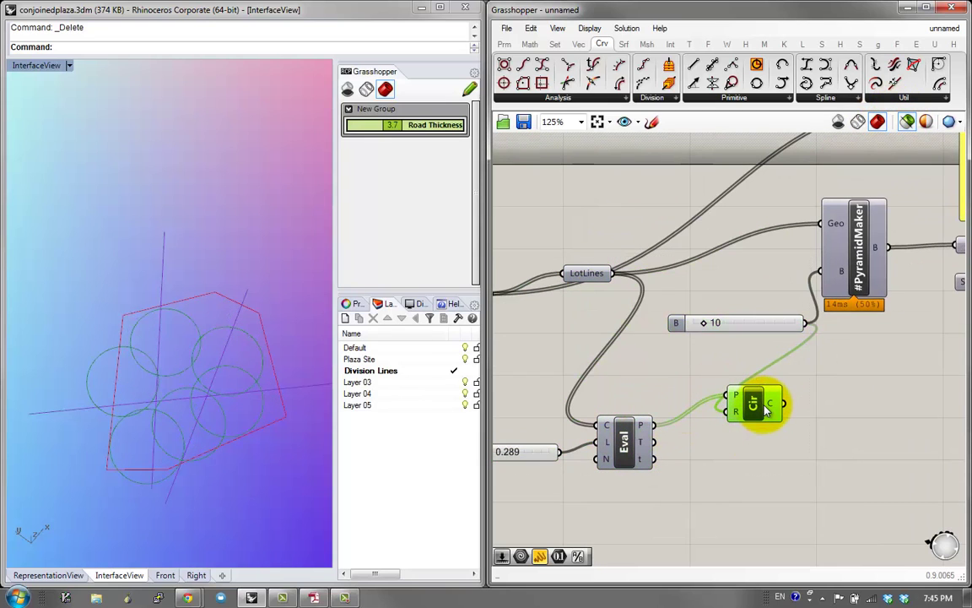
Step: Duplicate the B slider of 10 below Evaluate Length and wire the copy into the Circle component's R input
left_click(752, 329)
key("ctrl+c")
key("ctrl+v")
left_click_drag(753, 335, 619, 513)
left_click_drag(729, 412, 683, 515)
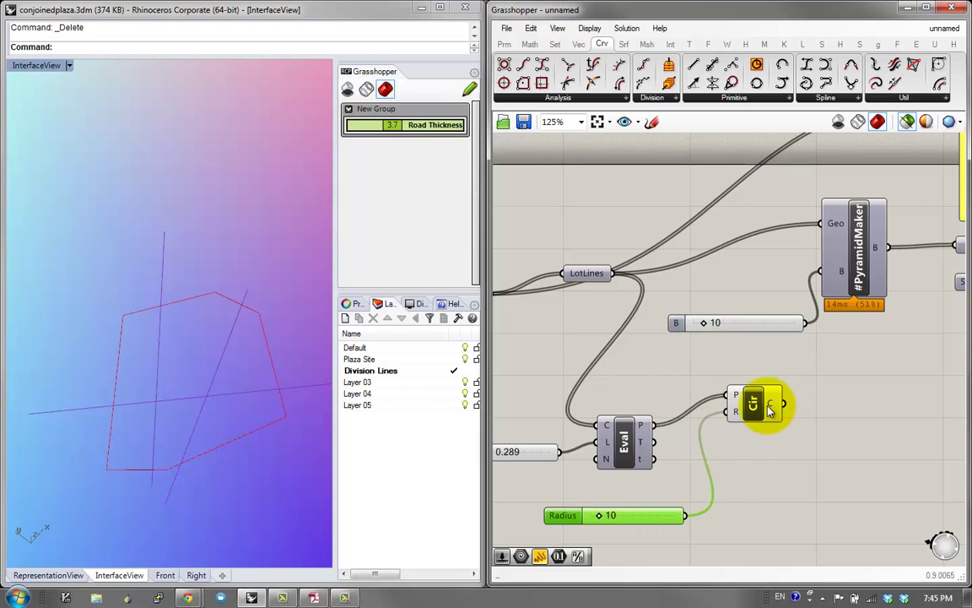
left_click_drag(764, 406, 762, 428)
Step: Set the Radius slider to 6 with a maximum of 10 and preview the circles together with Evaluate Length and LotLines
double_click(564, 515)
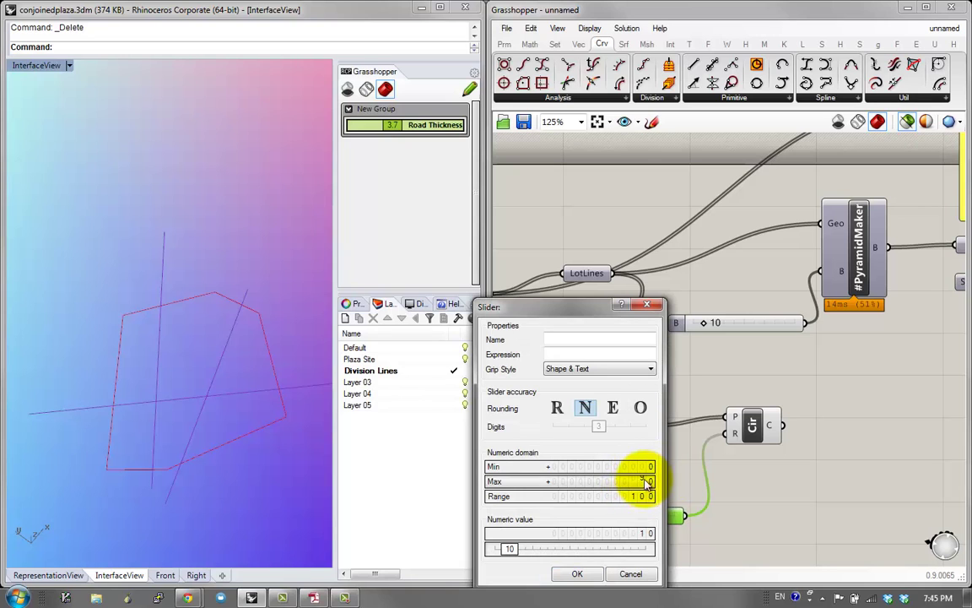
left_click(578, 574)
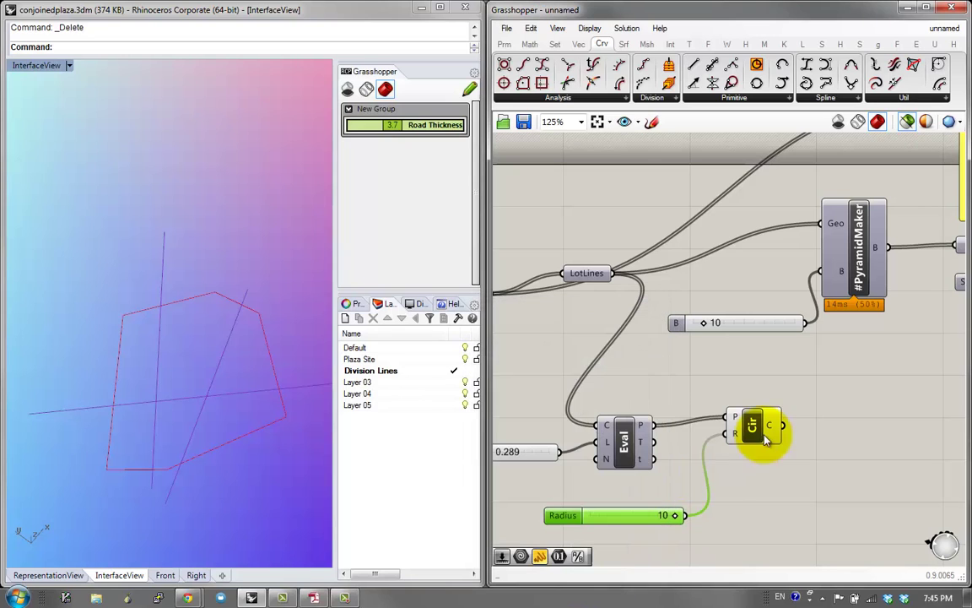
left_click(766, 439)
left_click_drag(675, 517, 657, 518)
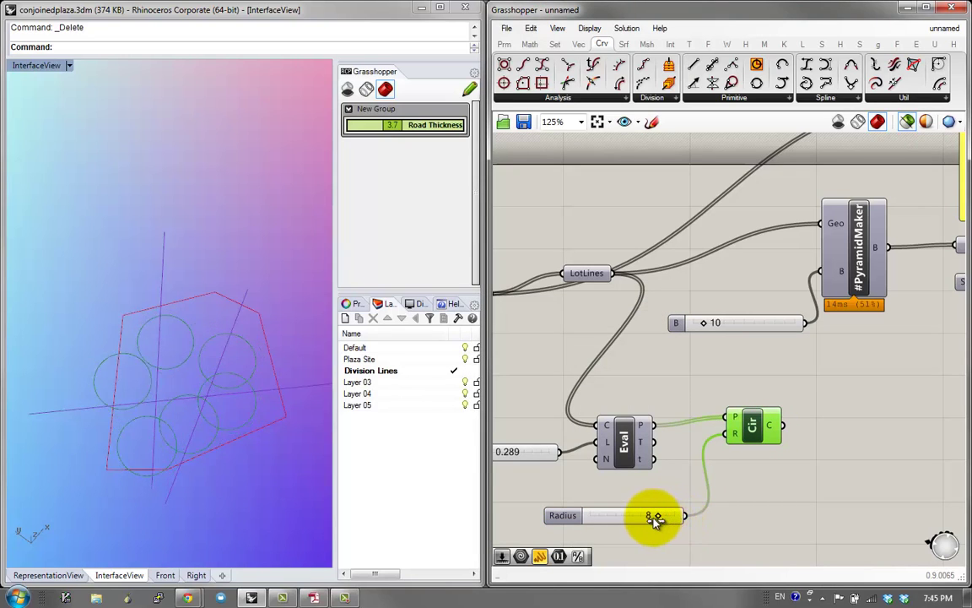
left_click(628, 430, "shift")
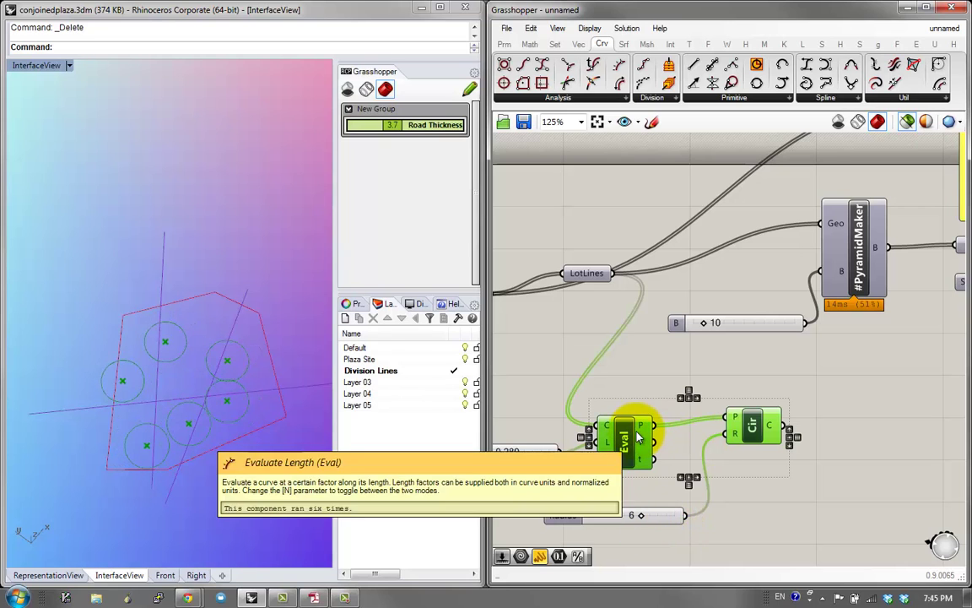
left_click(581, 272, "shift")
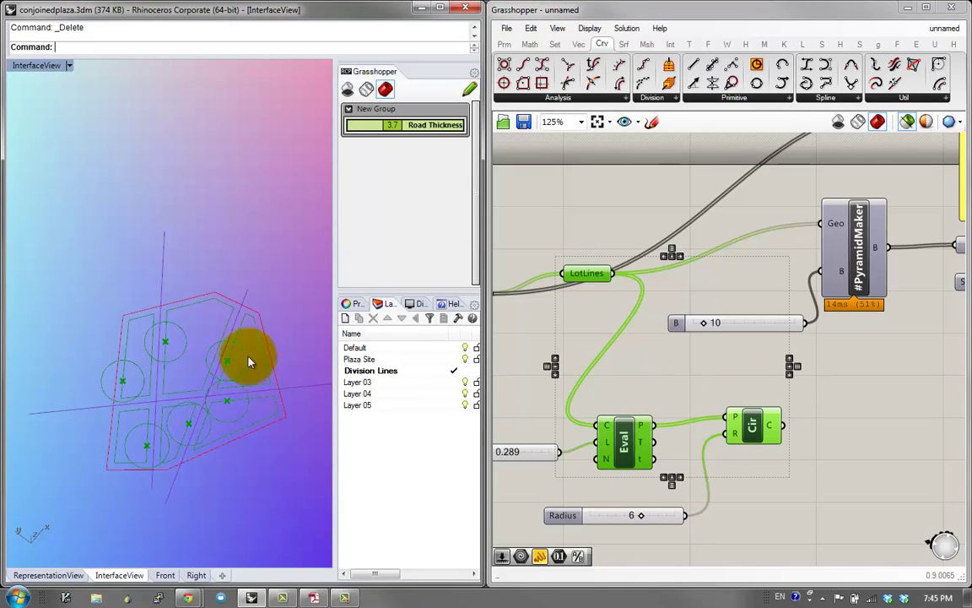
Step: Add a Region Difference component with LotLines wired to A and the circles wired to B
right_click_drag(944, 353, 820, 397)
key("ctrl+q")
double_click(783, 440)
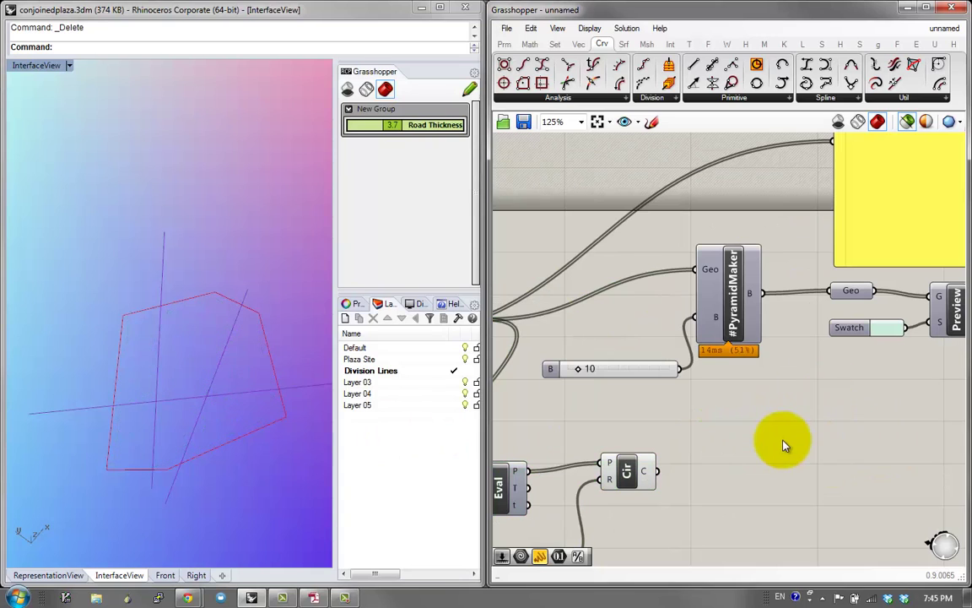
type("reg")
left_click(760, 371)
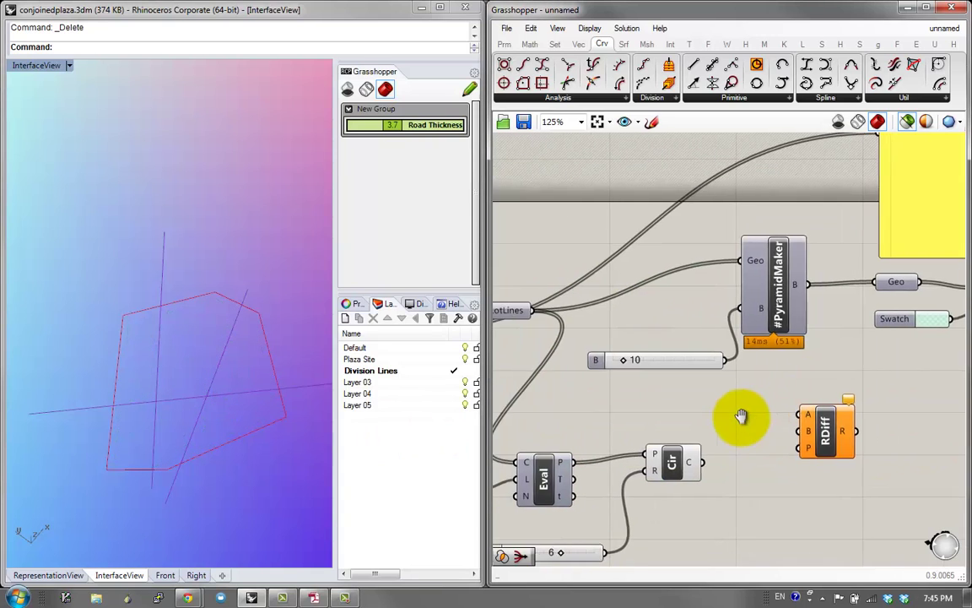
scroll(569, 347, "down", 2)
left_click_drag(577, 332, 794, 415)
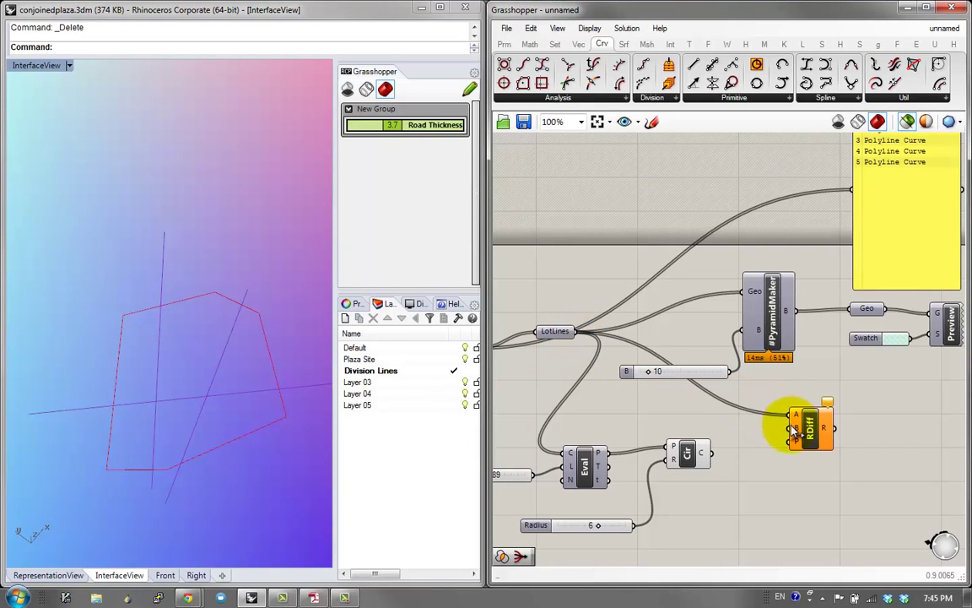
left_click_drag(701, 453, 758, 447)
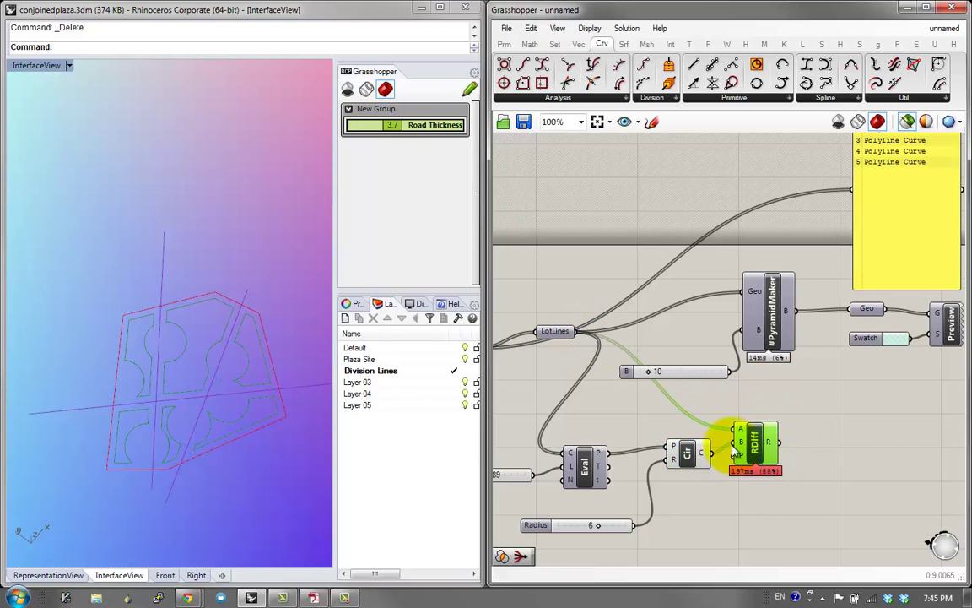
Step: Set the Length slider to 0.689 to shift the circular cutouts along the lot lines
right_click_drag(642, 472, 700, 438)
mouse_move(537, 444)
left_mouse_down()
mouse_move(518, 449)
mouse_move(551, 440)
left_mouse_up()
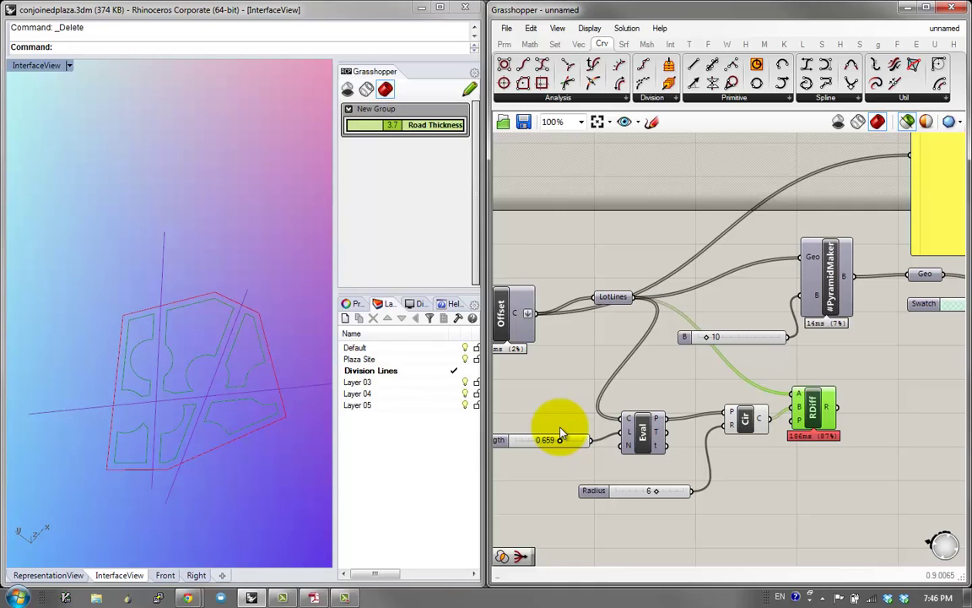
left_click_drag(550, 440, 564, 442)
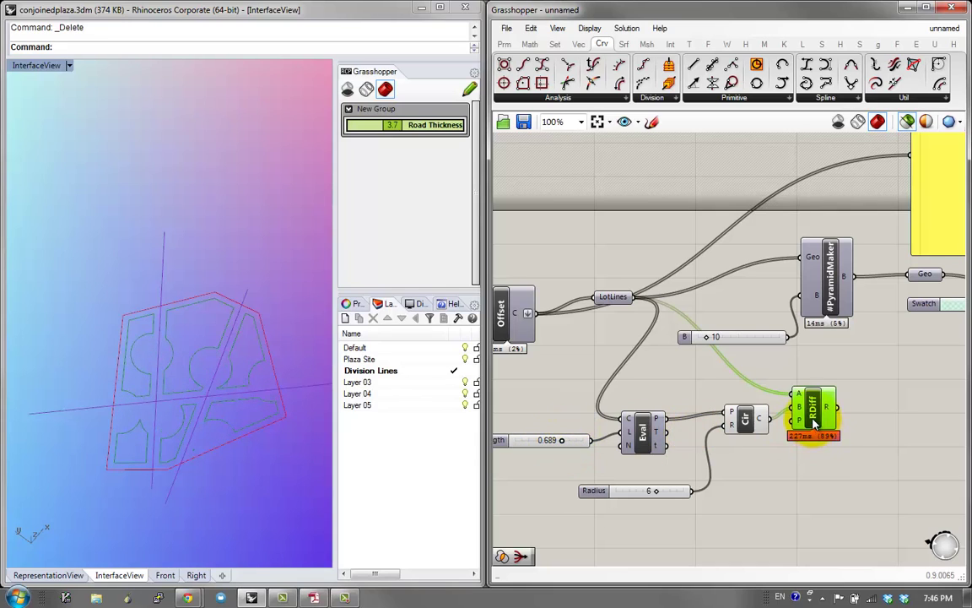
Step: Add a Polygon component below Circle, with Evaluate Length's points wired to P and the Radius slider wired to R
left_click_drag(815, 424, 834, 413)
double_click(753, 476)
type("poly")
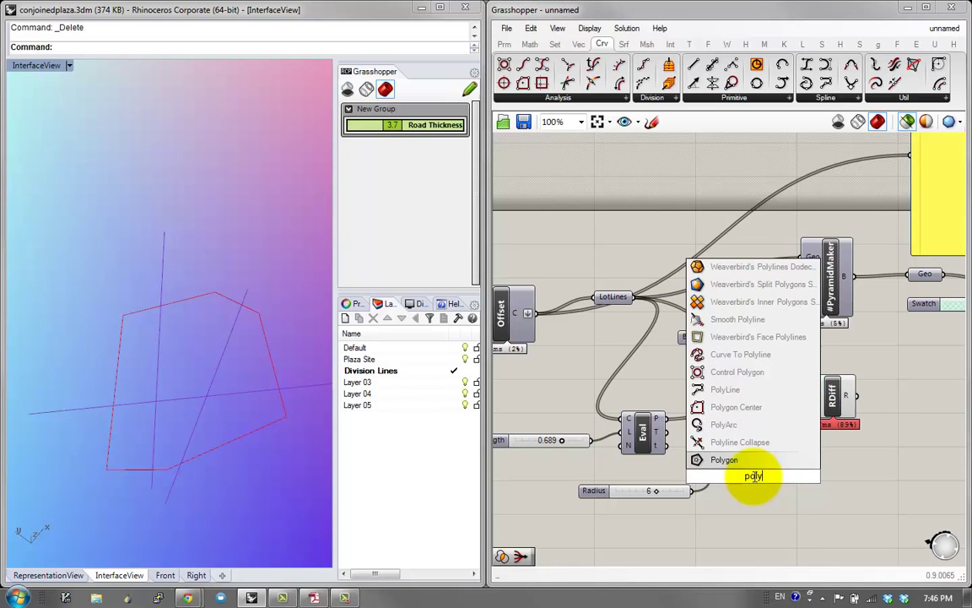
left_click(713, 460)
left_click_drag(731, 456, 663, 415)
left_click_drag(731, 470, 691, 490)
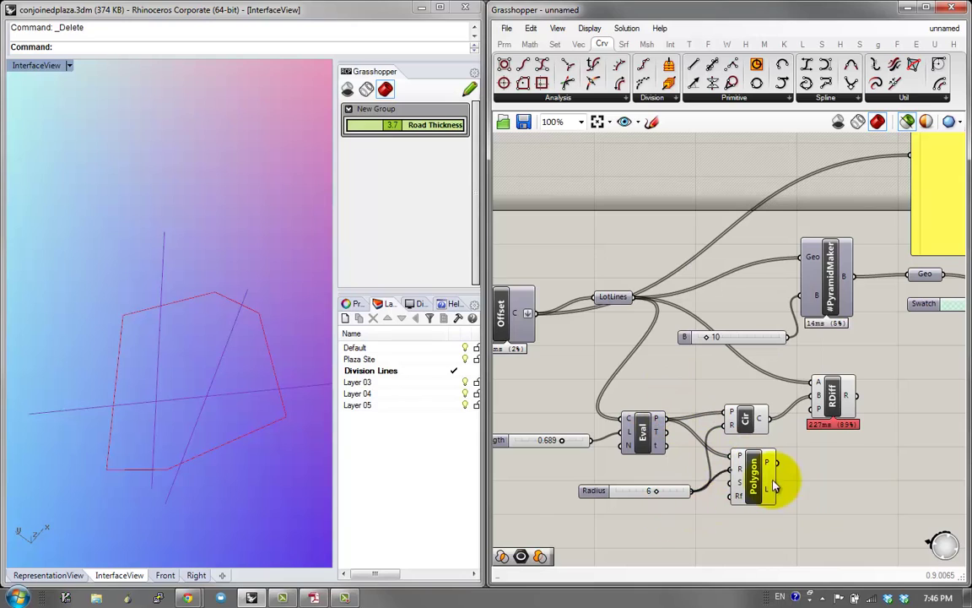
Step: Replace the circles with the polygons as Region Difference's B input, delete the Circle component and preview the cut lots
left_click(759, 475)
left_click_drag(778, 463, 810, 399)
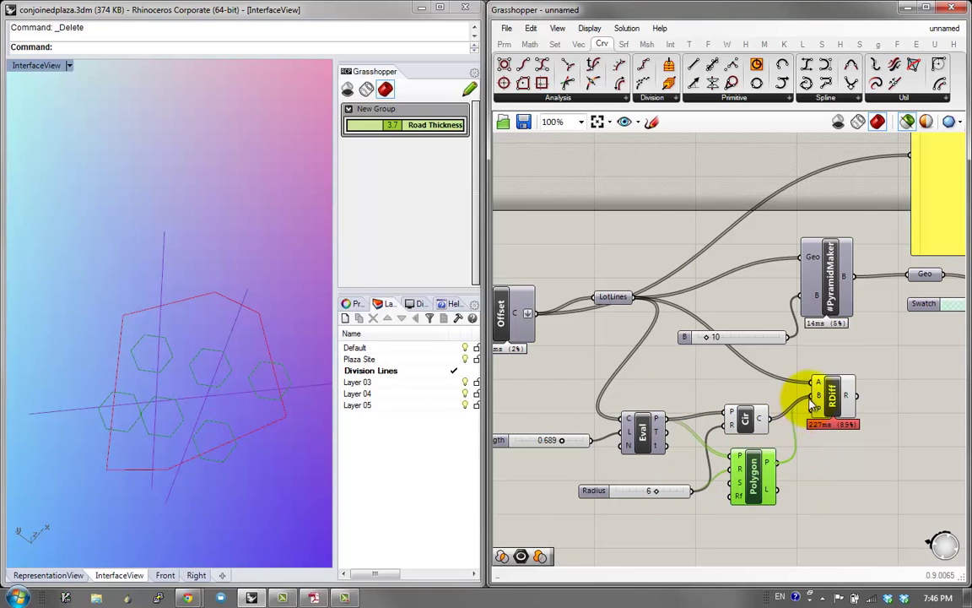
left_click(747, 416)
key("Delete")
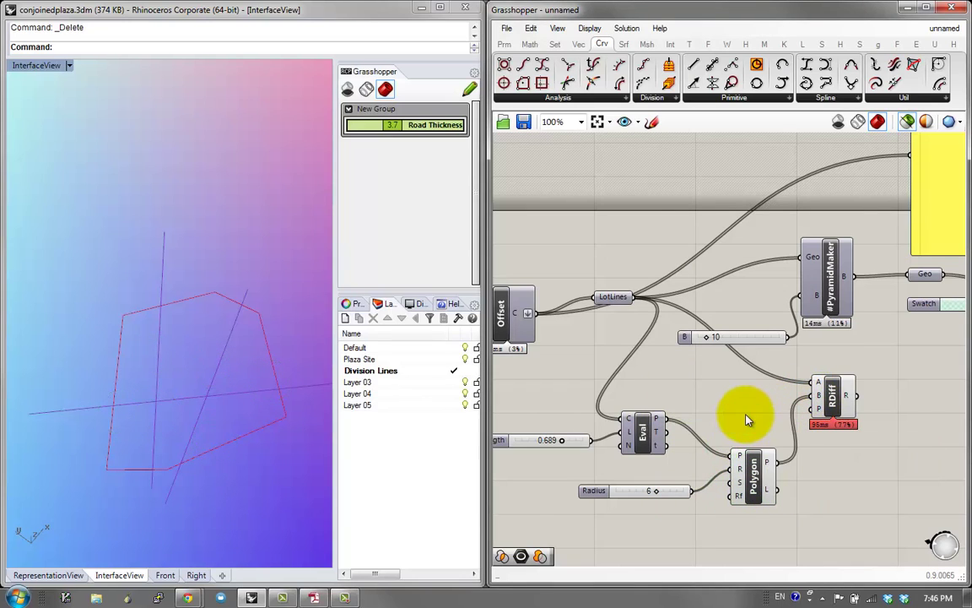
left_click_drag(754, 477, 749, 436)
left_click(840, 391)
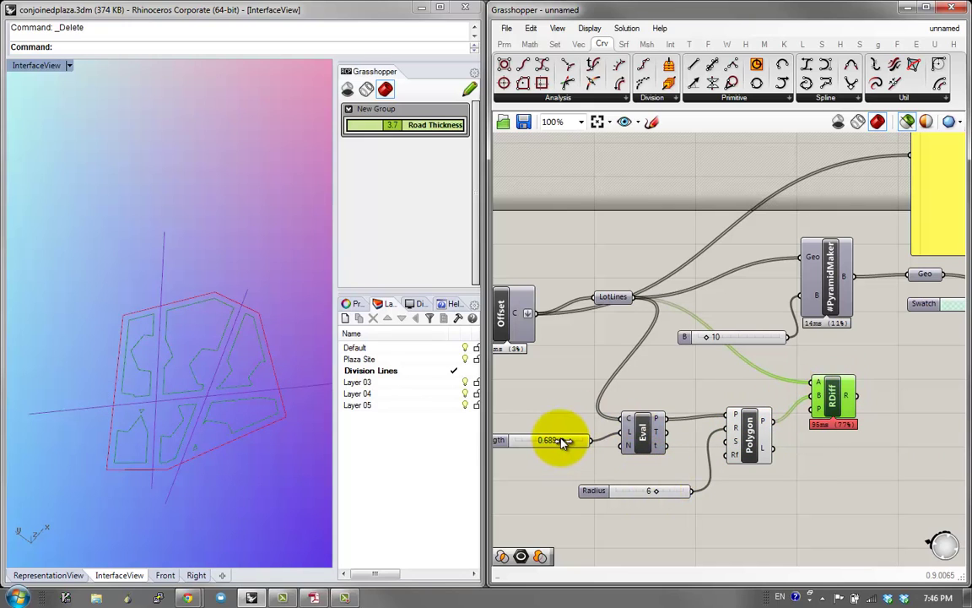
mouse_move(563, 440)
left_mouse_down()
mouse_move(546, 442)
mouse_move(563, 442)
left_mouse_up()
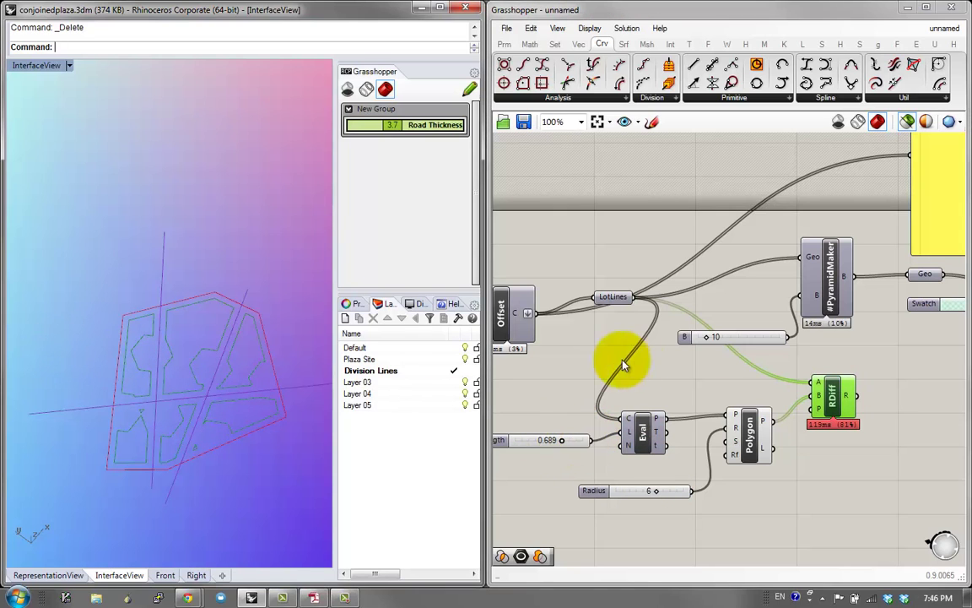
Step: Wire Region Difference's result into #PyramidMaker's Geo input and turn off selected-only preview to display the coloured pyramids
right_click_drag(864, 406, 755, 394)
left_click_drag(747, 391, 698, 253)
left_click(901, 277)
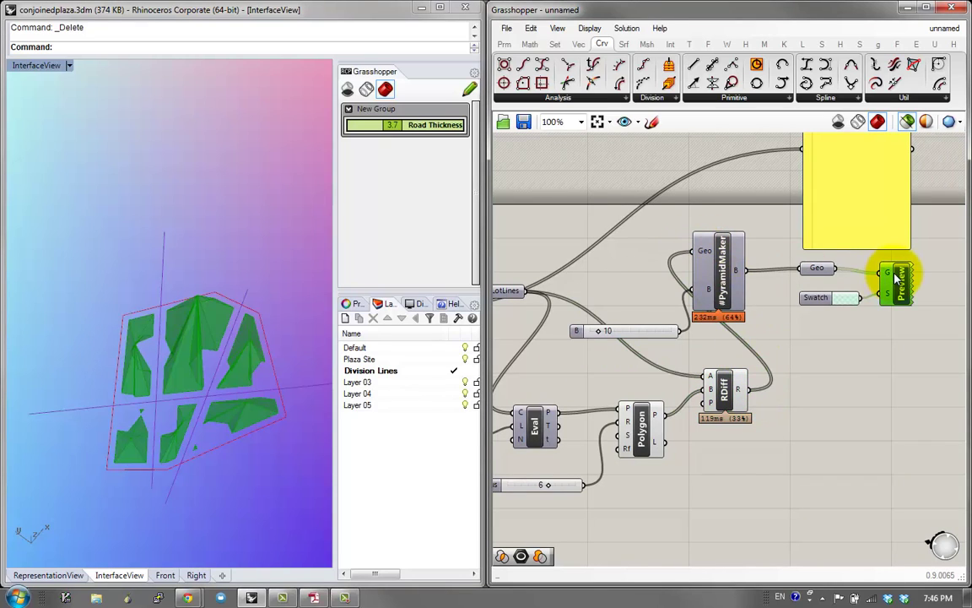
middle_click(900, 277)
left_click(927, 249)
left_click(911, 406)
left_click(437, 386)
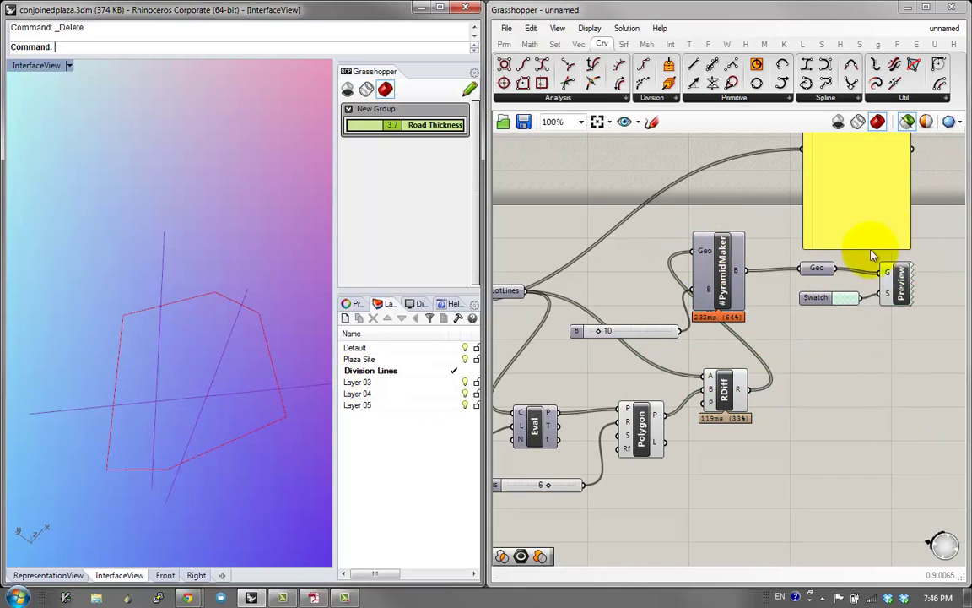
left_click(908, 125)
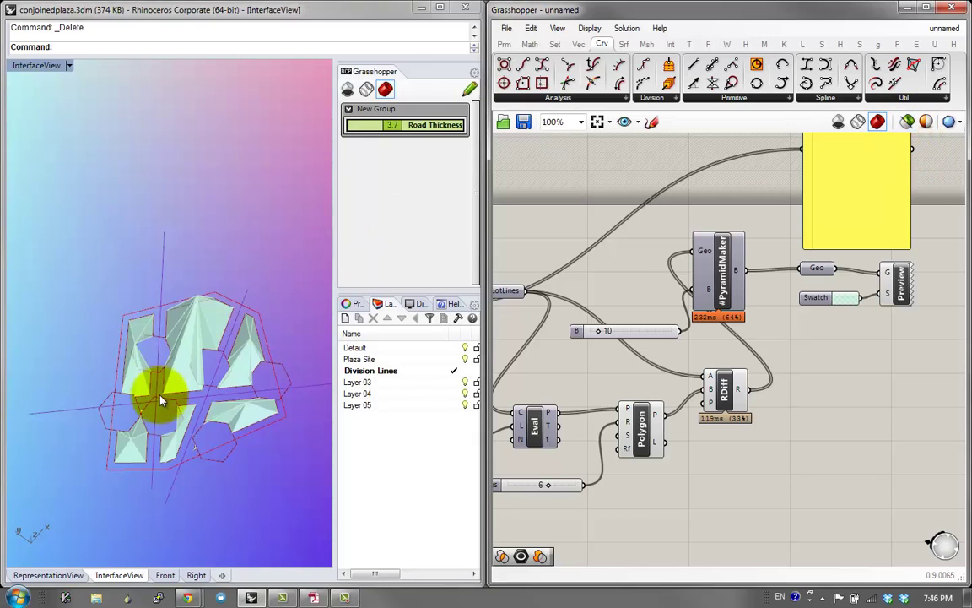
Step: Set the Length slider to 0.379 to shift the hexagonal cutouts along the lot lines
right_click_drag(160, 399, 141, 353)
right_click_drag(614, 342, 707, 348)
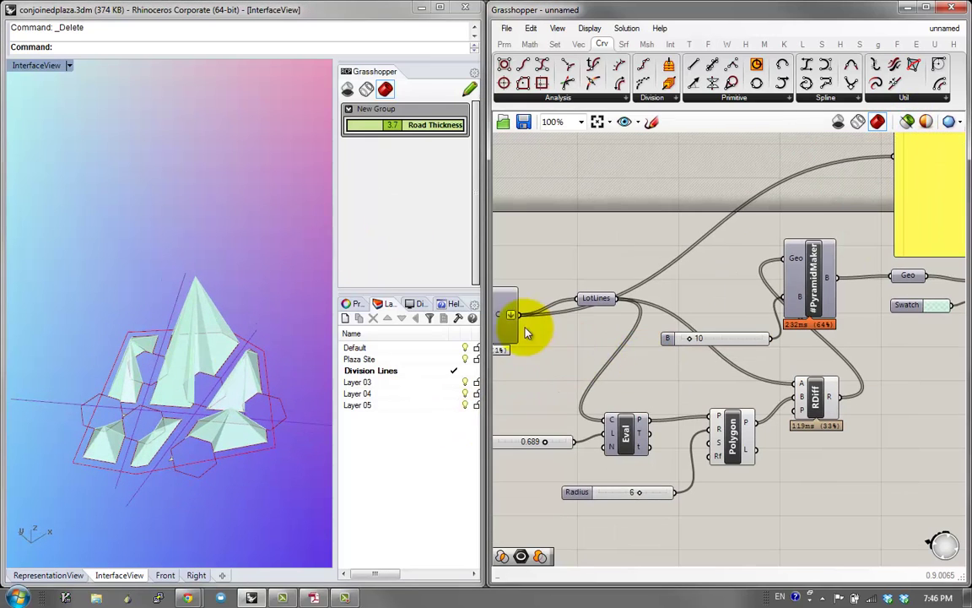
right_click_drag(524, 327, 599, 338)
left_click_drag(621, 456, 604, 456)
right_click_drag(174, 368, 144, 347)
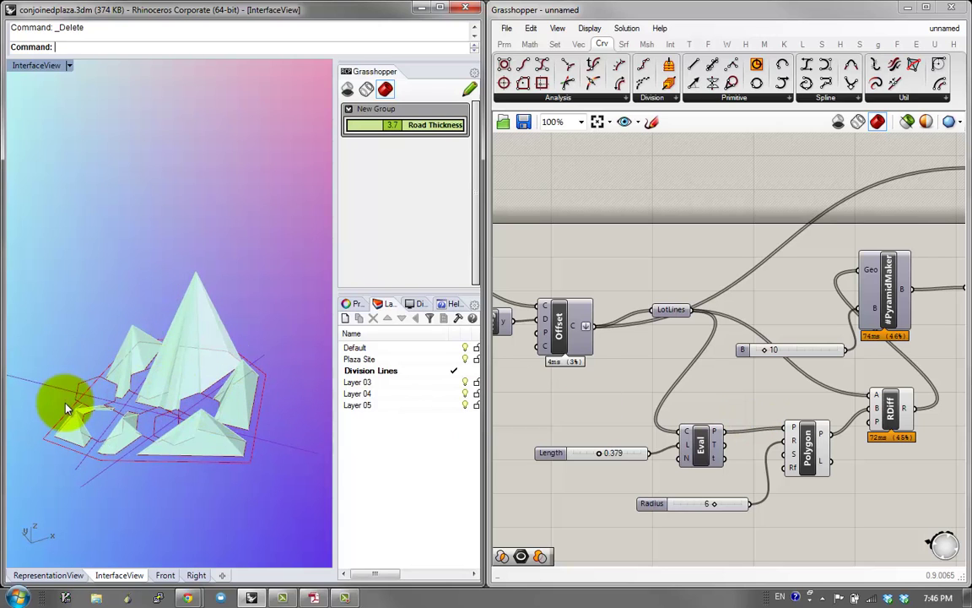
Step: Try a polyline on the Division Lines layer between the hexagonal openings on either side of the tallest pyramid, and delete it
right_click_drag(799, 363, 729, 330)
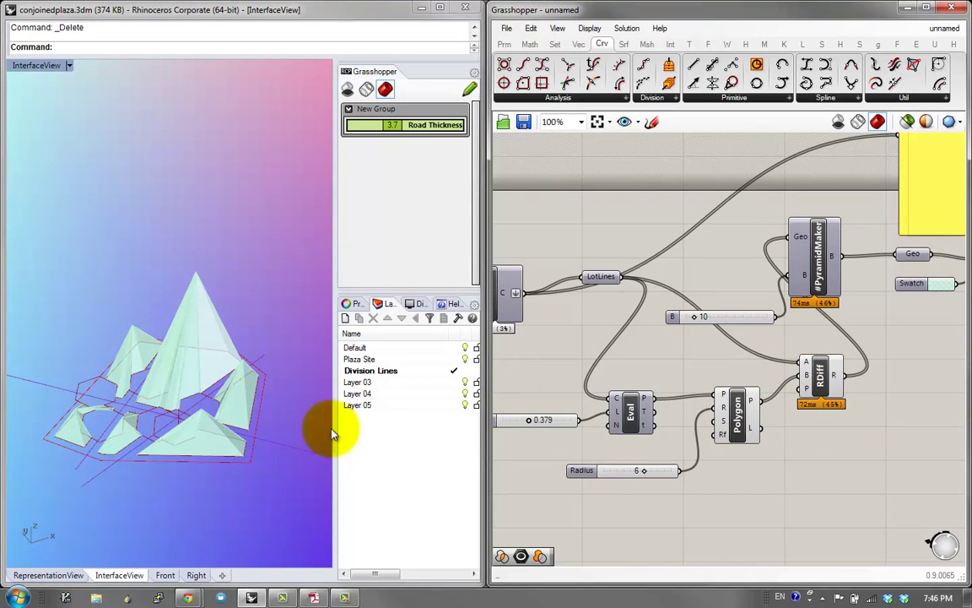
right_click_drag(332, 433, 235, 470)
scroll(201, 434, "up", 8)
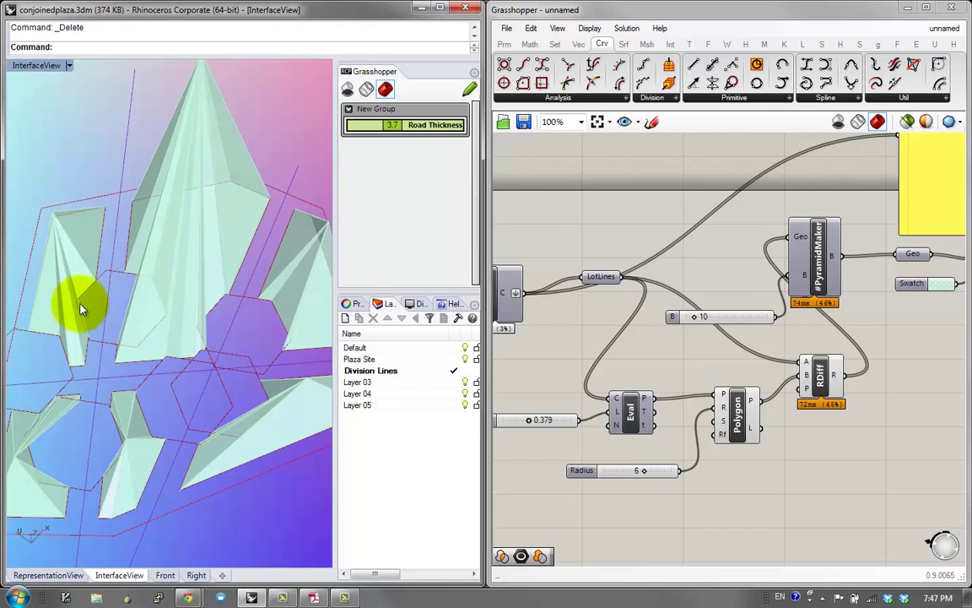
right_click_drag(129, 308, 55, 342)
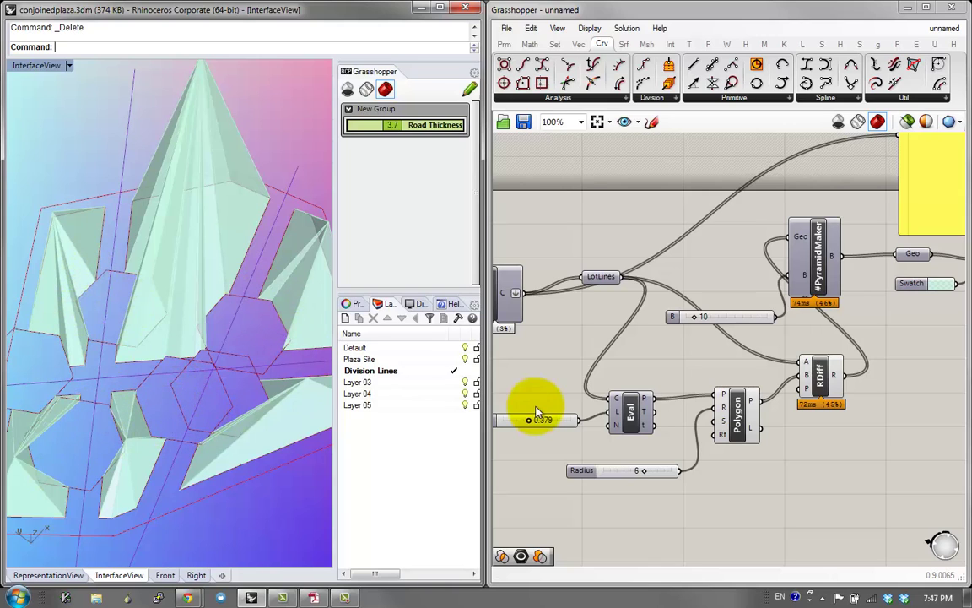
right_click(176, 392)
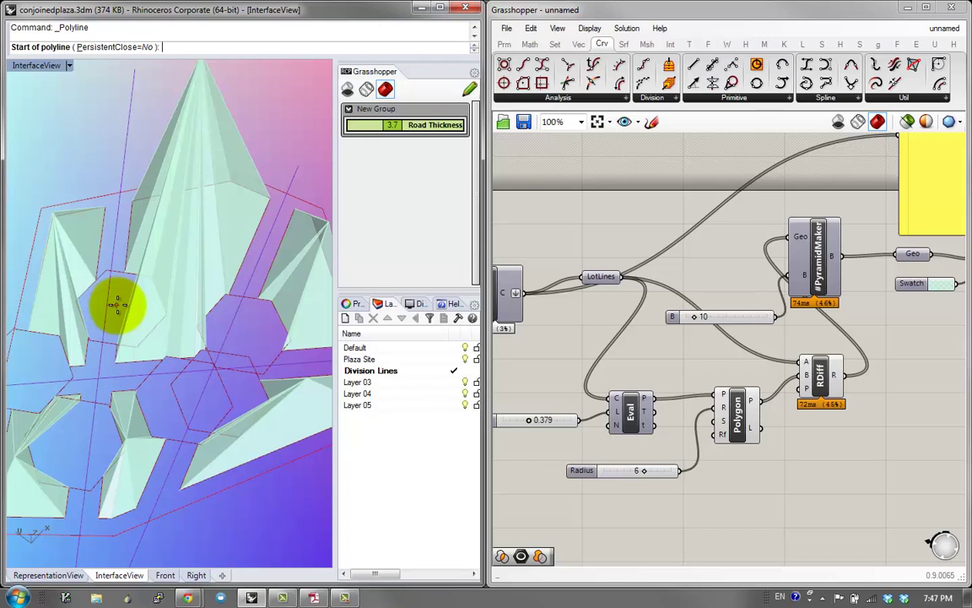
left_click(118, 307)
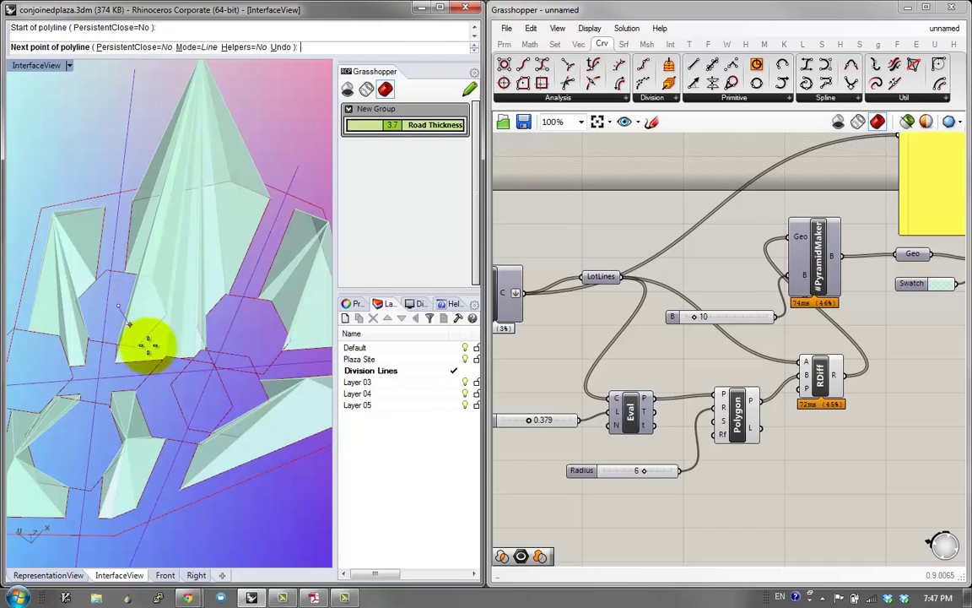
left_click(252, 331)
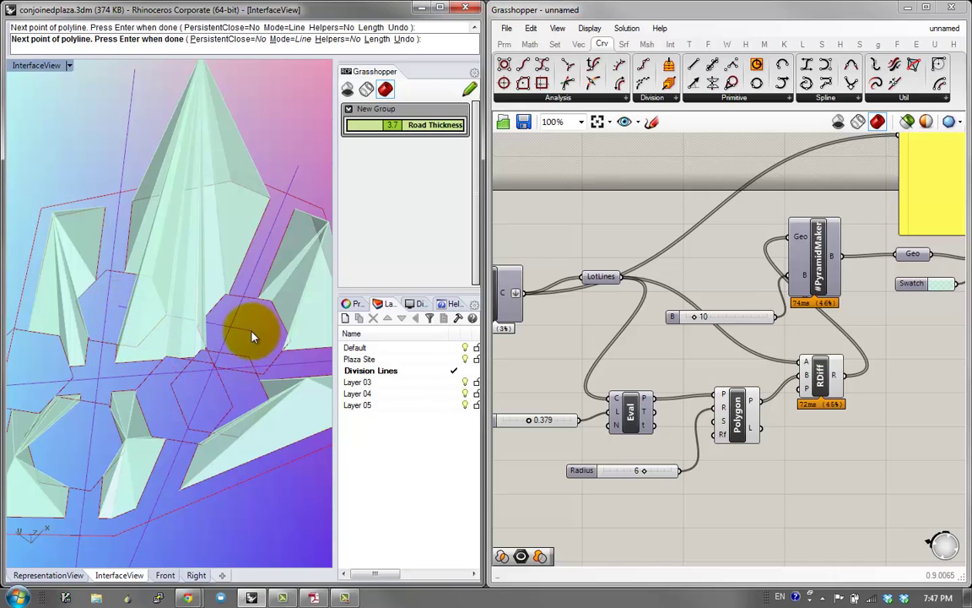
right_click(93, 297)
left_click(180, 319)
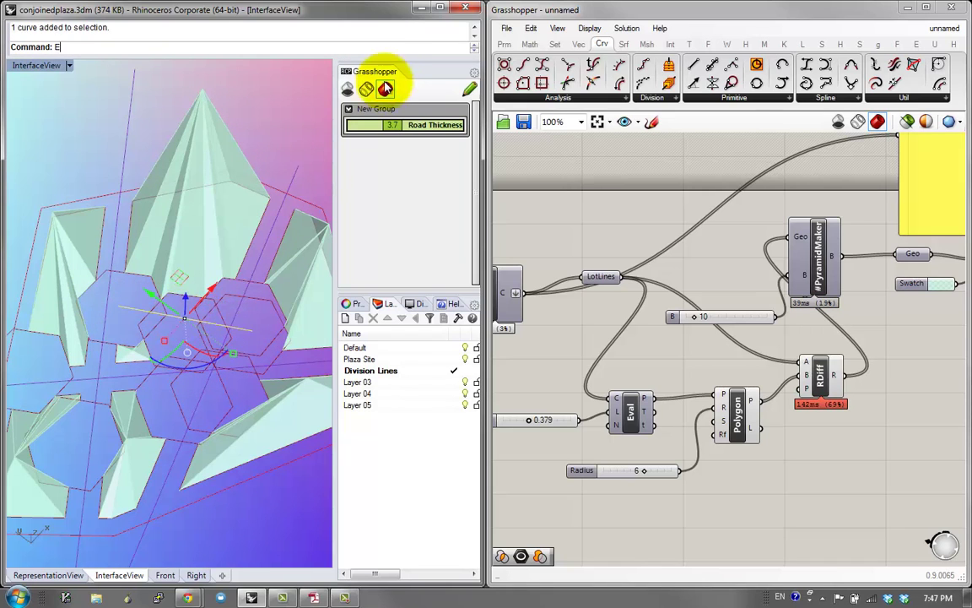
key("Delete")
Step: Make Layer 03 current and draw a polyline between the hexagonal openings on either side of the tallest pyramid
double_click(374, 386)
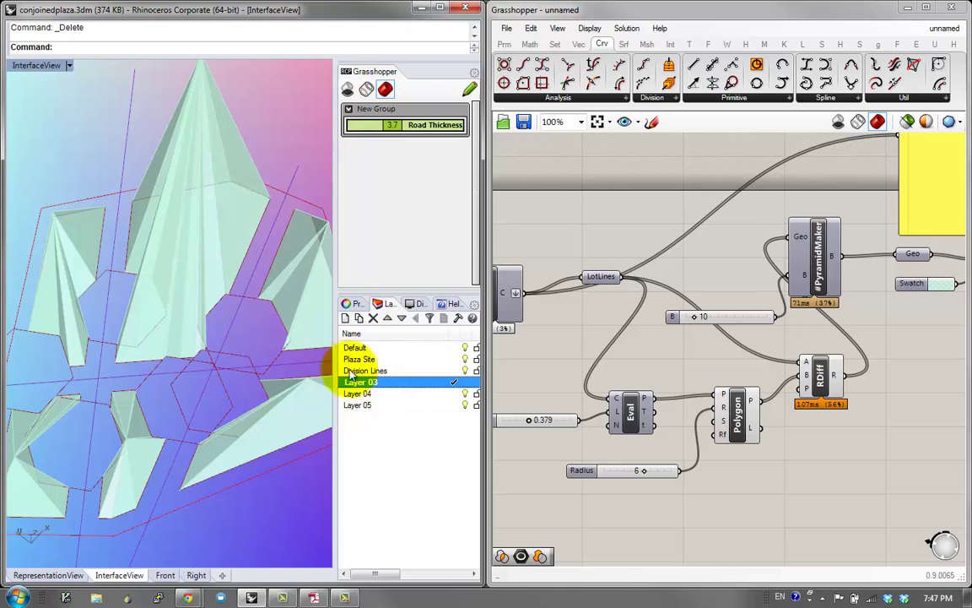
right_click(277, 365)
left_click(253, 330)
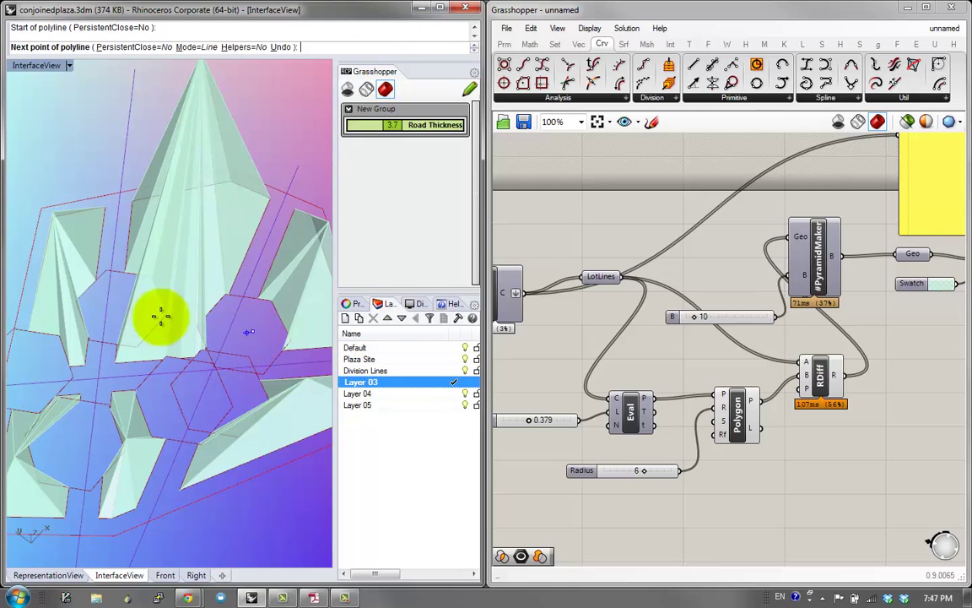
left_click(119, 304)
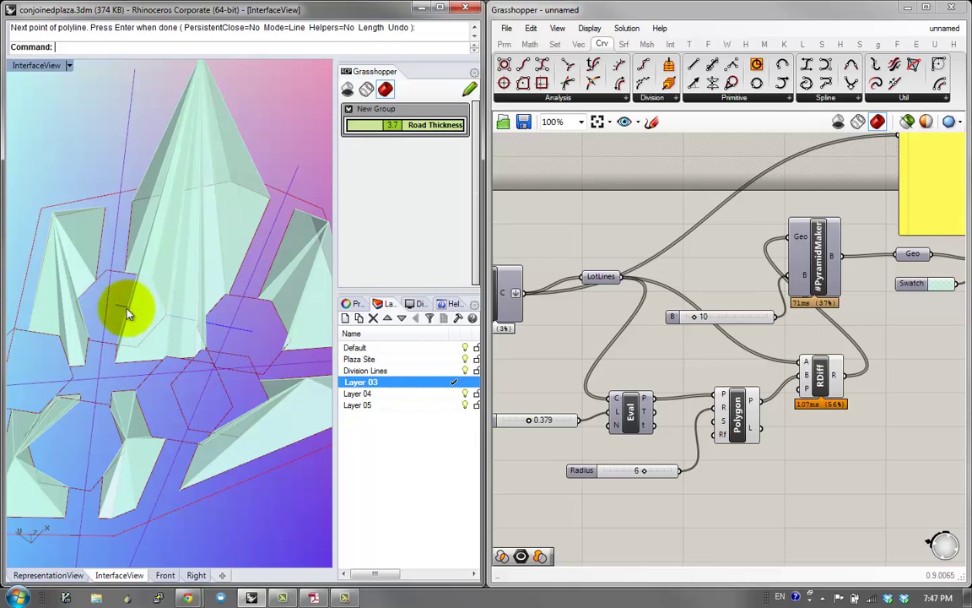
right_click_drag(82, 306, 223, 293)
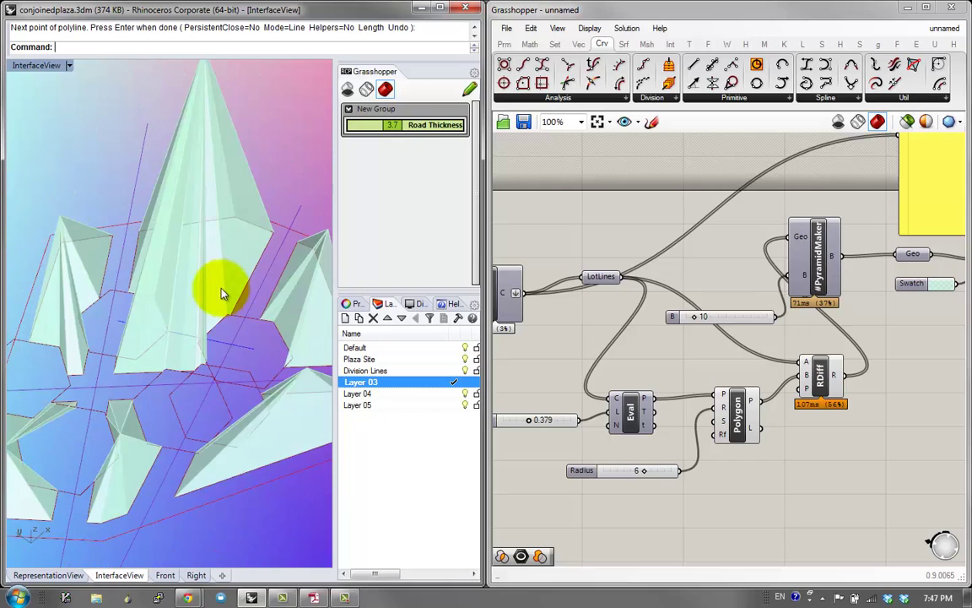
Step: Delete the Layer 03 polyline that joins the two hexagonal openings beside the tallest pyramid
key("Return")
left_click(140, 333)
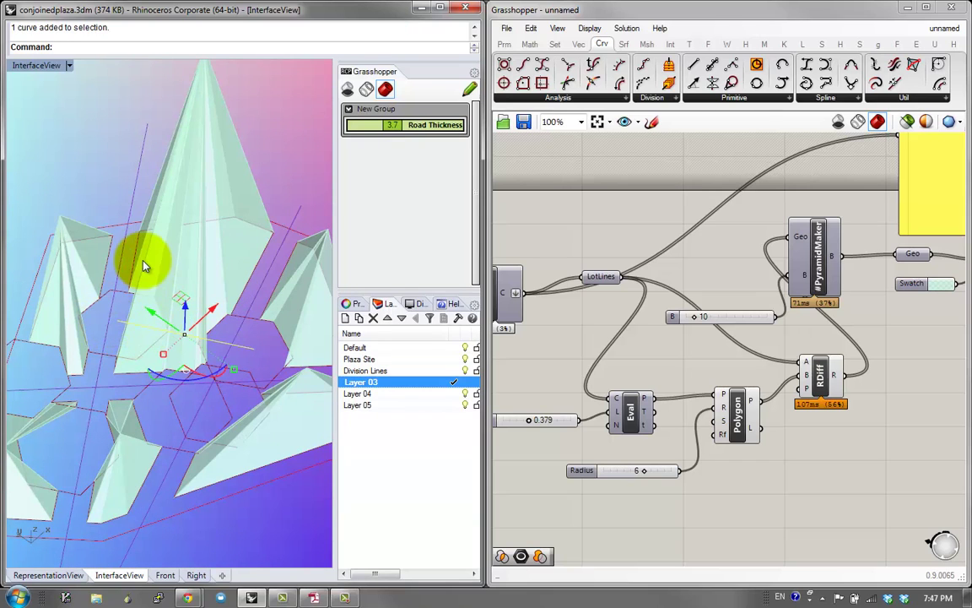
left_click(127, 232)
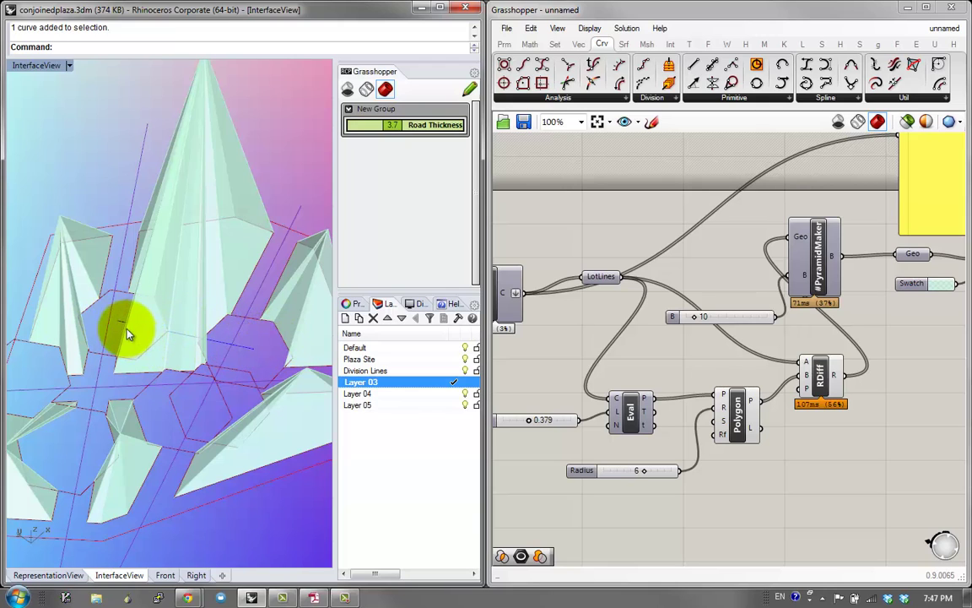
key("Delete")
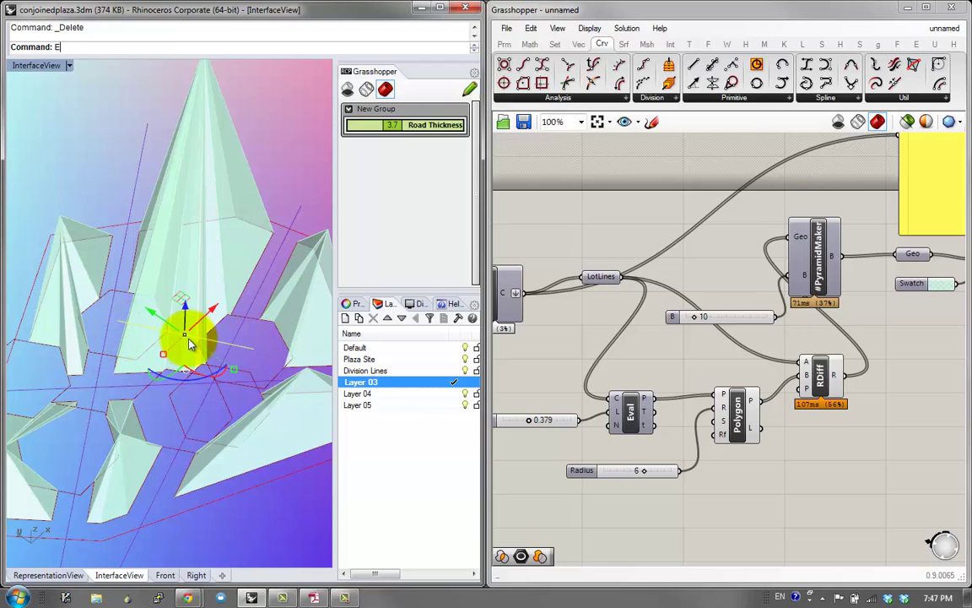
Step: Try a polyline across the road crossing, from the opening beside the tallest pyramid to the one between the small front pyramids, and delete it
right_click(196, 358)
left_click(129, 321)
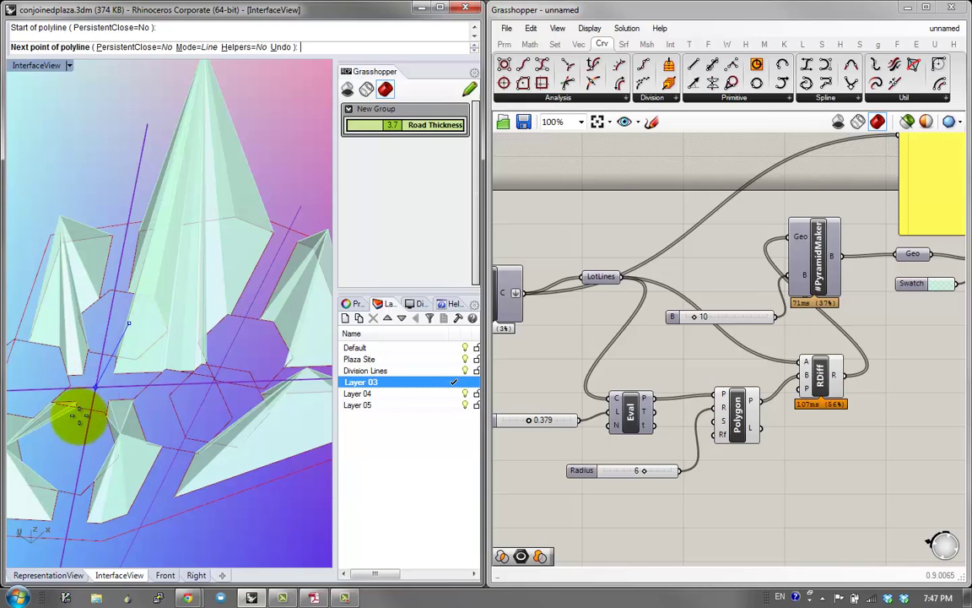
left_click(61, 453)
key("Return")
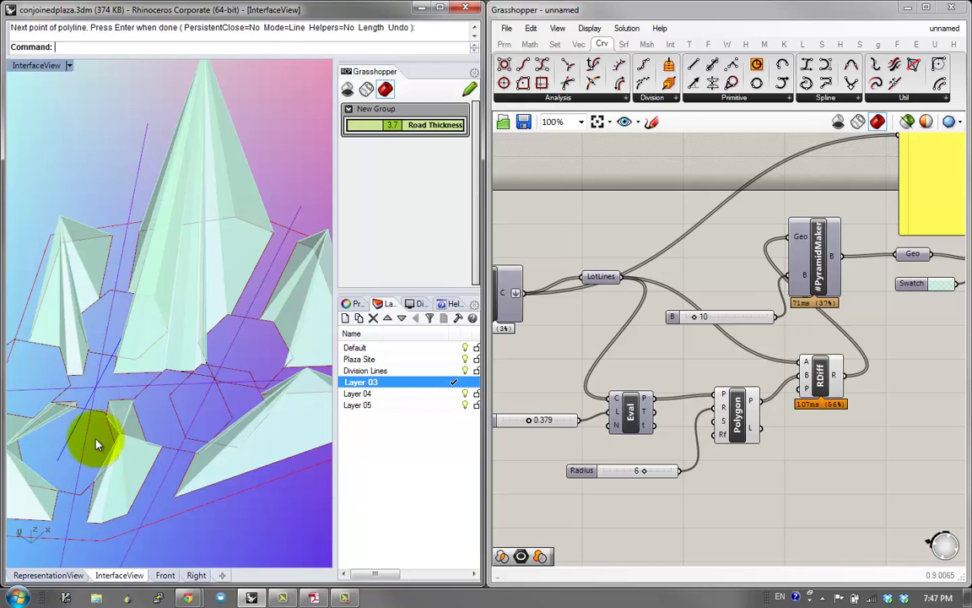
left_click(101, 419)
key("Escape")
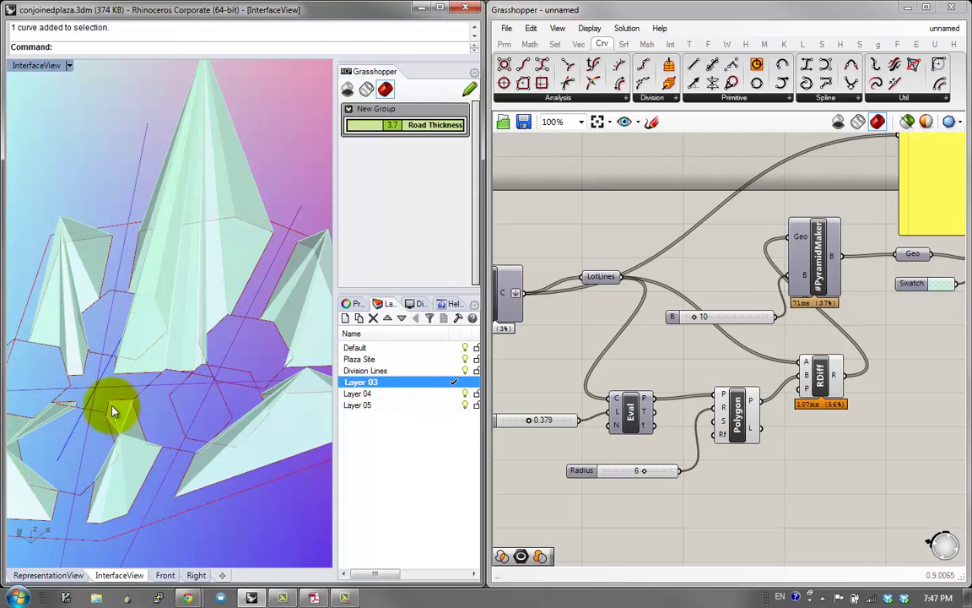
left_click(87, 403)
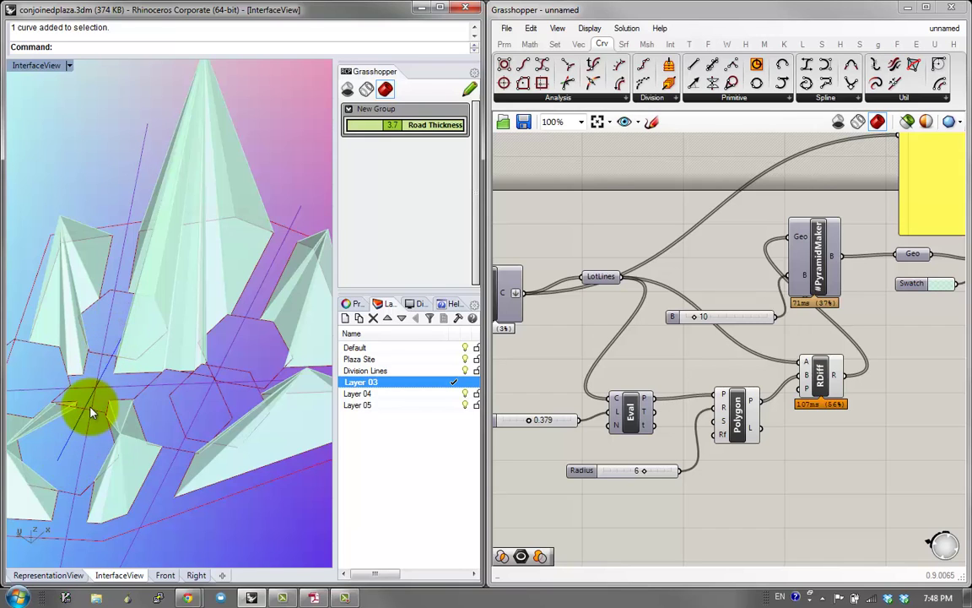
key("Delete")
type("E")
Step: Draw three separate polylines on Layer 03 that form a triangle between the overlapping hexagonal openings near the tallest pyramid's base
right_click_drag(152, 384, 153, 385)
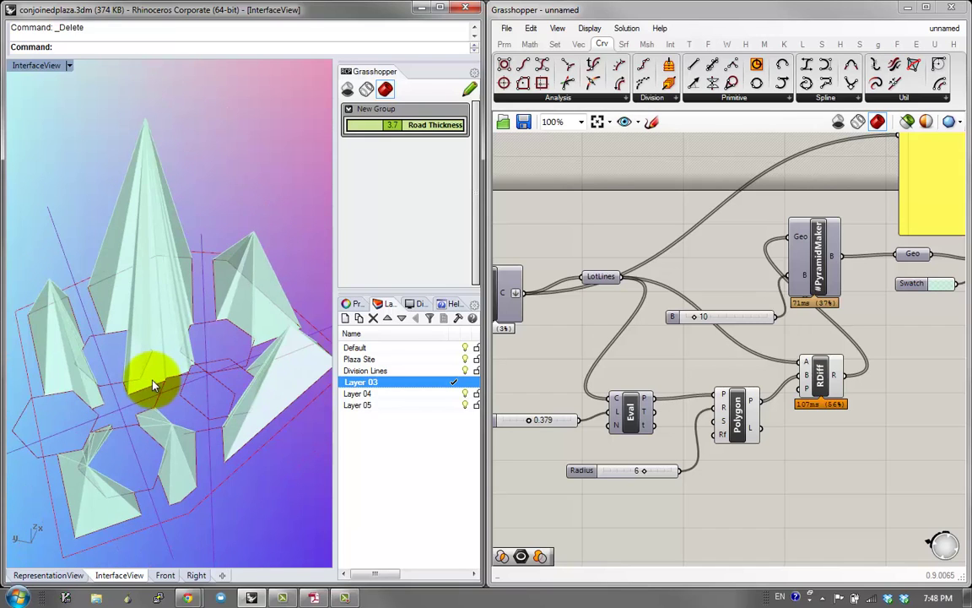
right_click(136, 433)
left_click(221, 343)
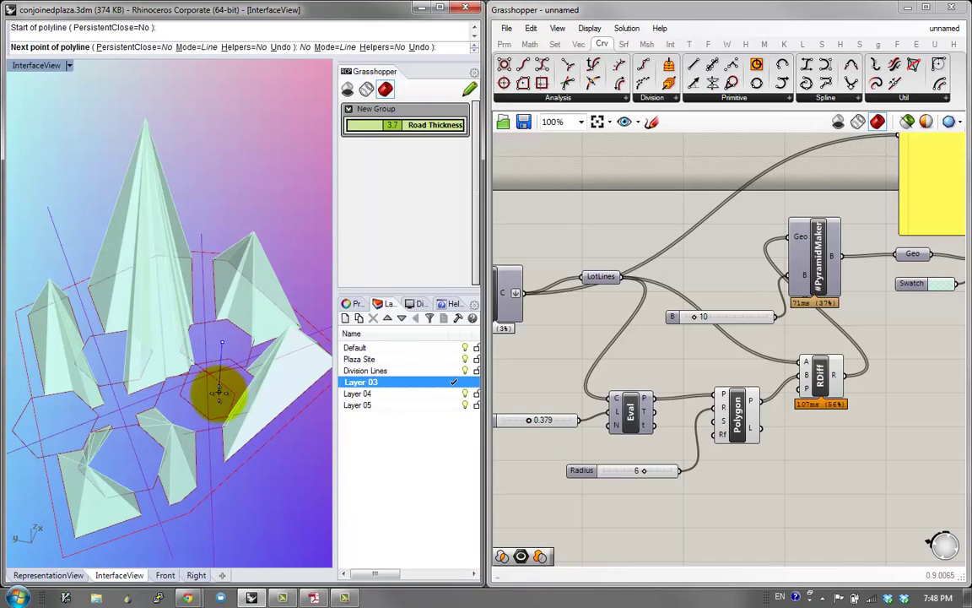
left_click(219, 393)
right_click(218, 345)
key("Return")
left_click(219, 346)
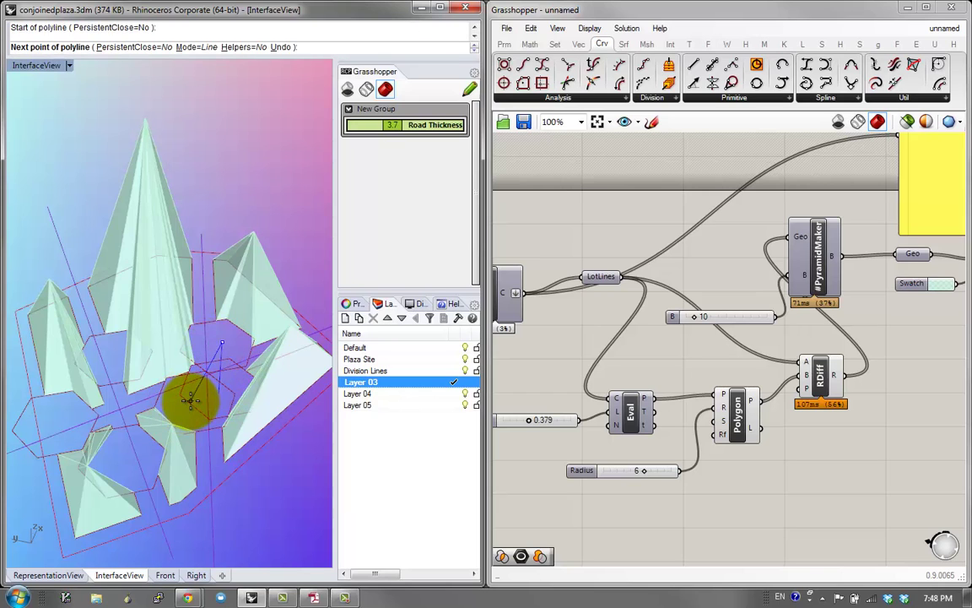
left_click(191, 400)
key("Return")
key("Return")
left_click(188, 397)
left_click(218, 390)
key("Return")
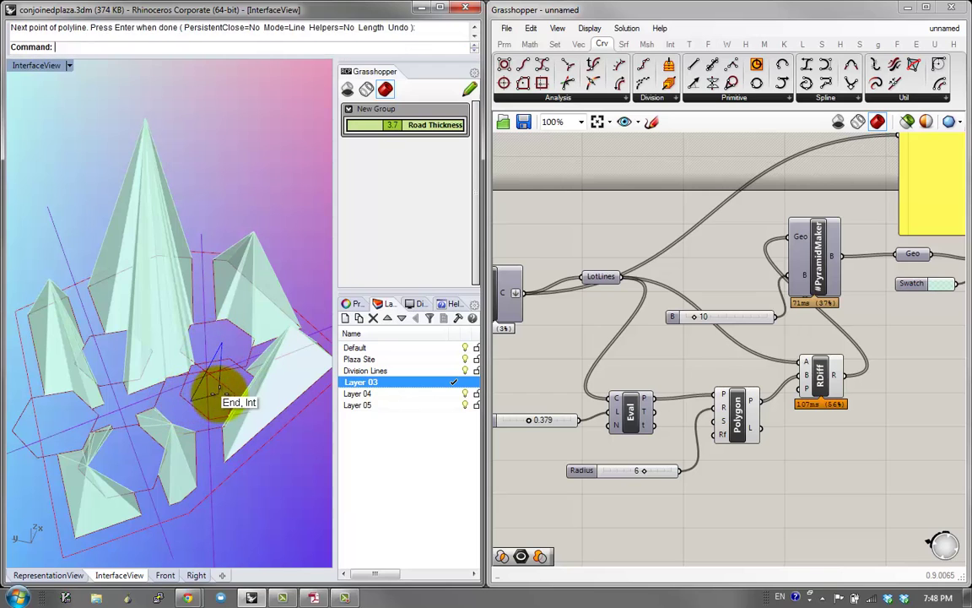
Step: Draw a polyline from the triangle's corner across the tallest pyramid's base to the hexagonal opening on its other side
key("Return")
left_click(218, 392)
left_click(105, 361)
key("Return")
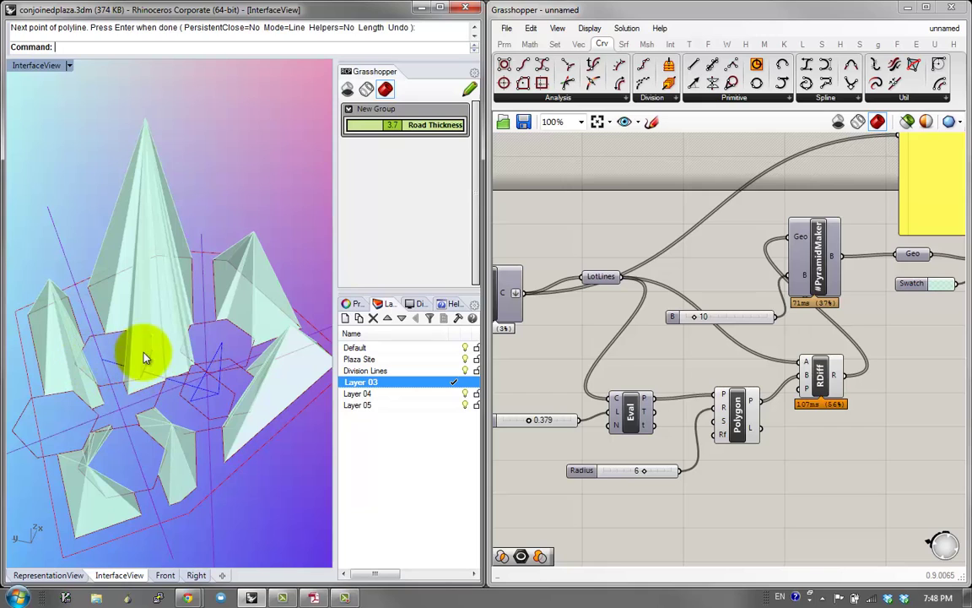
left_click(216, 390)
key("Escape")
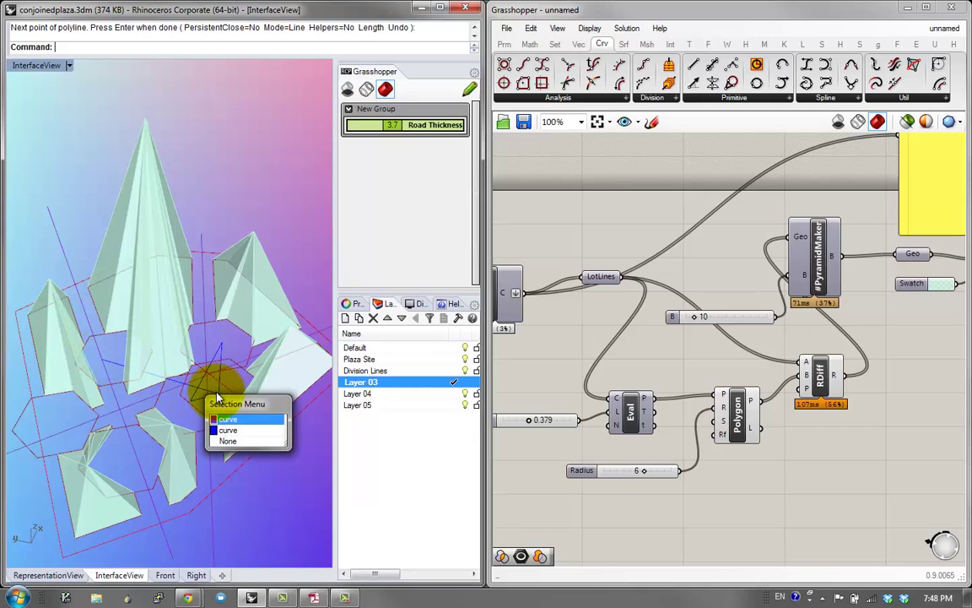
Step: Undo the trial polylines drawn between the hexagonal openings around the tallest pyramid
key("ctrl+z")
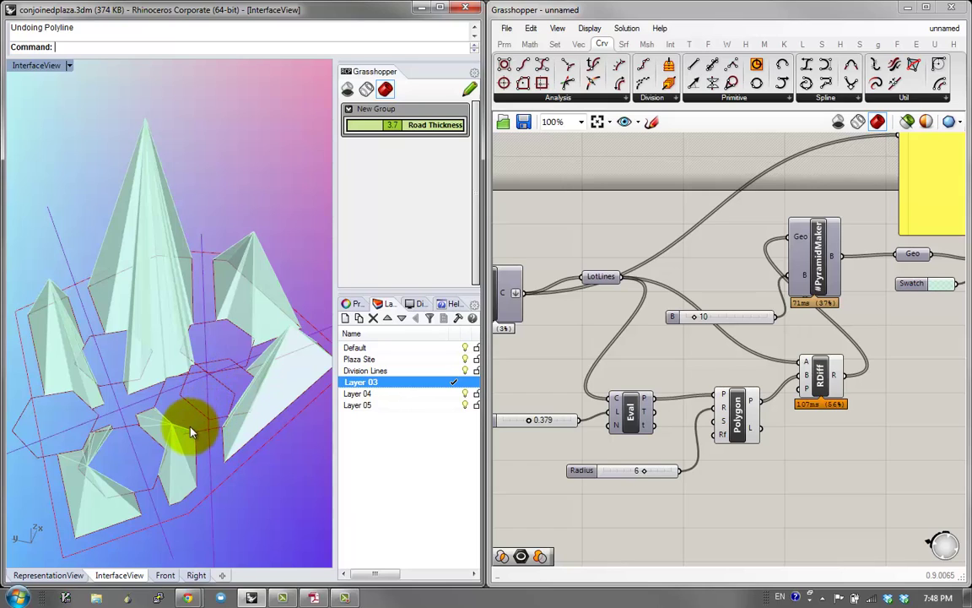
Step: Try deleting the division line that runs across the site in front of the tallest pyramid, and restore it
left_click(192, 375)
key("Delete")
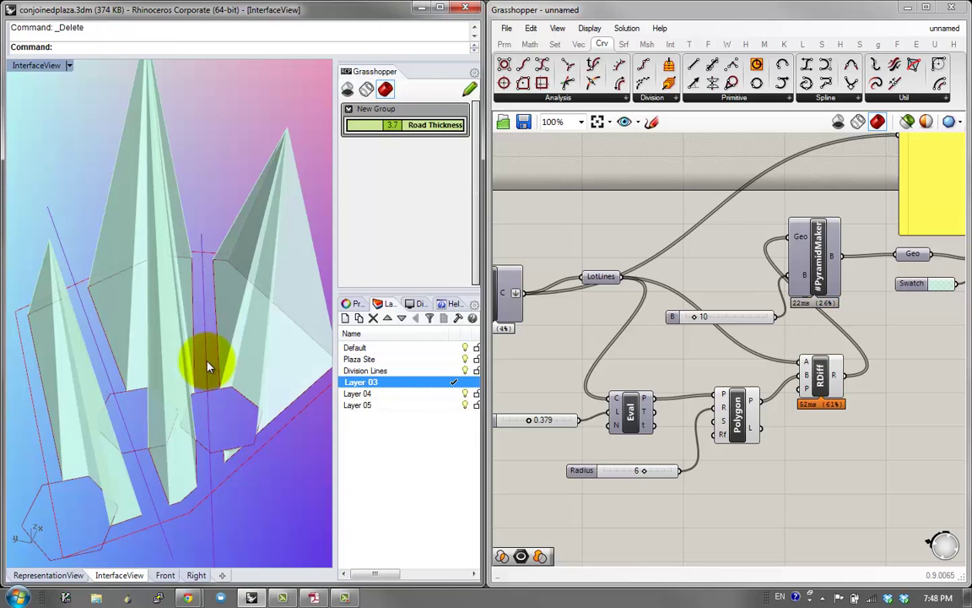
key("ctrl+z")
left_click(209, 366)
type("E")
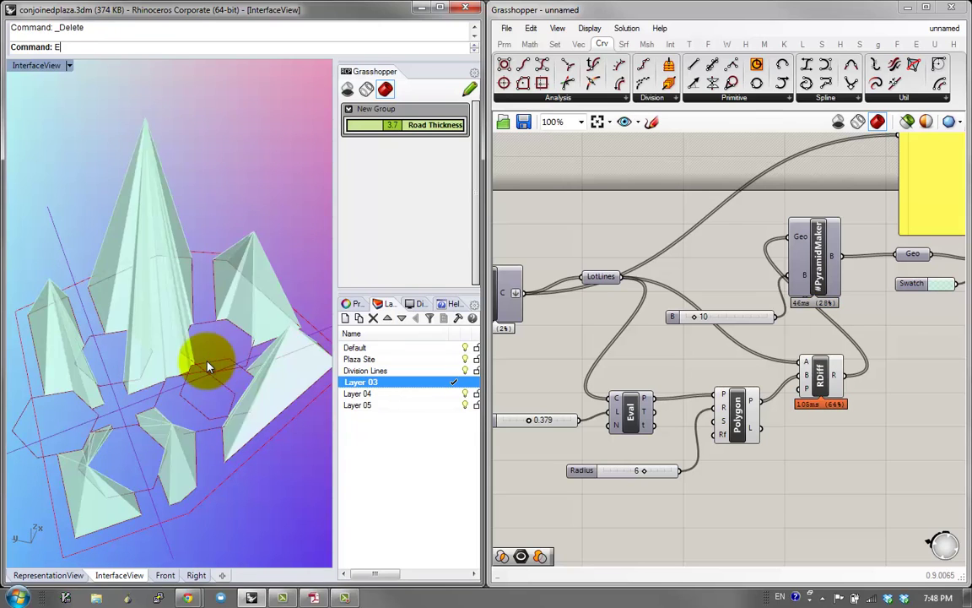
key("Delete")
key("ctrl+z")
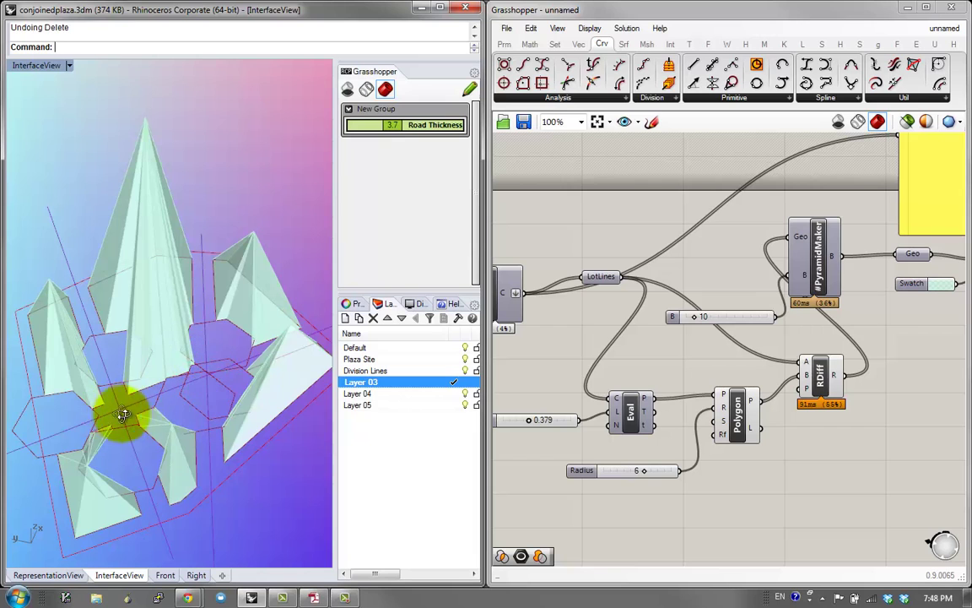
Step: Insert a copy of the LotLines parameter between RDiff's output and #PyramidMaker's Geo input, and rename it NewLotLines
right_click_drag(123, 414, 116, 451)
right_click_drag(836, 445, 659, 428)
scroll(659, 428, "down", 1)
left_click_drag(808, 335, 729, 283)
left_click(769, 404)
right_click_drag(625, 413, 766, 389)
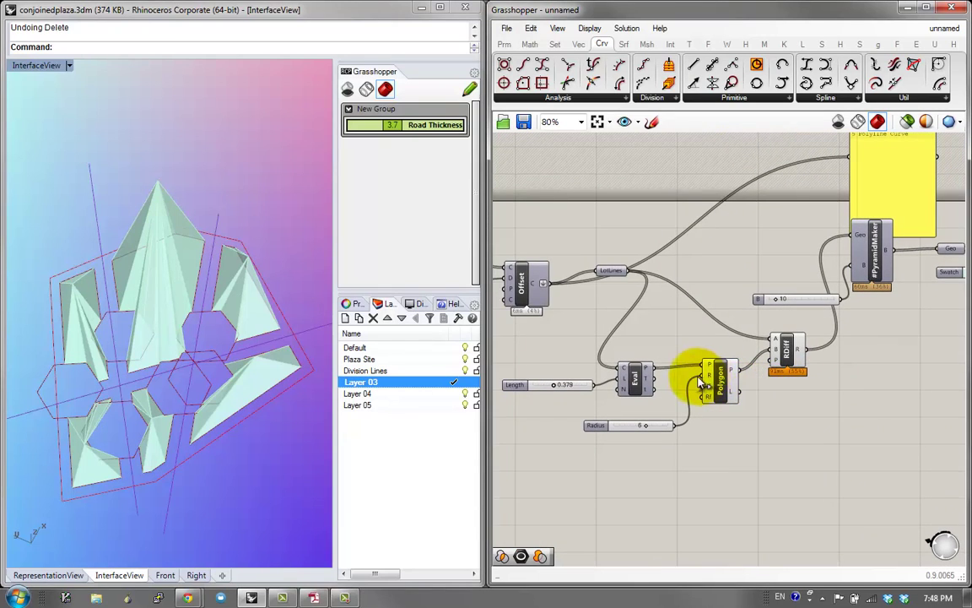
right_click_drag(825, 371, 760, 386)
left_click_drag(535, 285, 780, 341, "alt")
left_click_drag(749, 374, 790, 341)
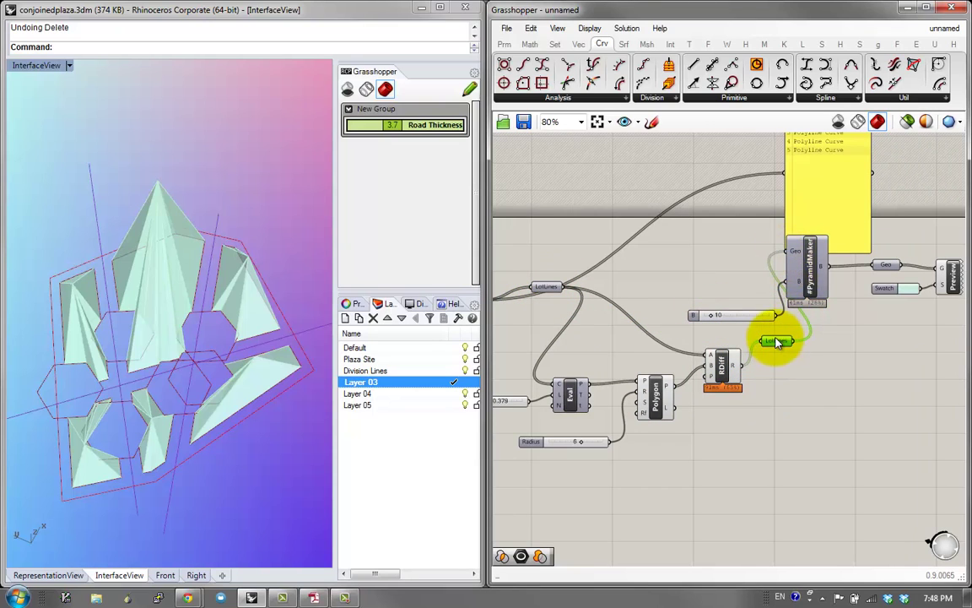
right_click(777, 341)
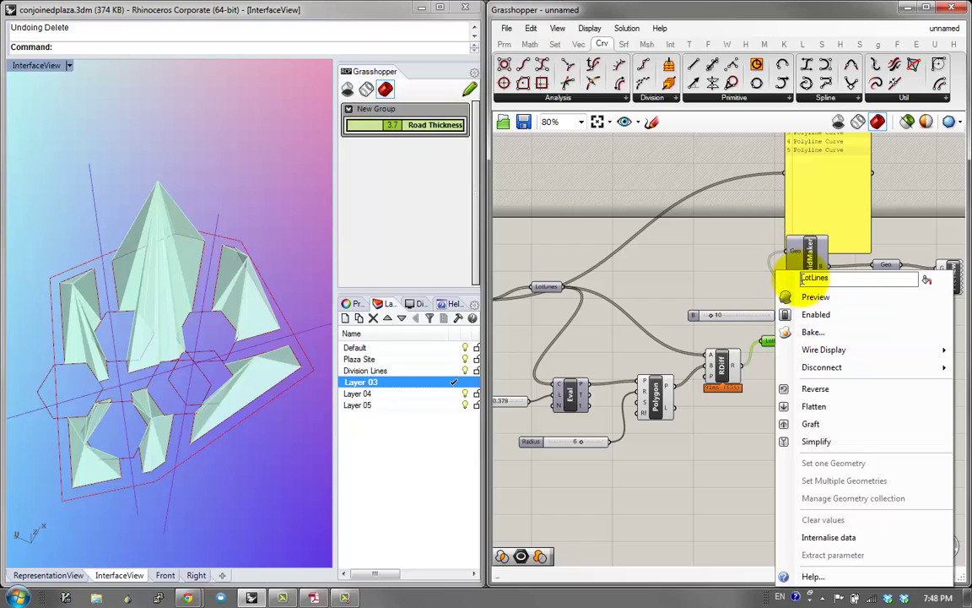
key("Return")
Step: Open up space on the canvas by moving #PyramidMaker and its preview components further away from NewLotLines
right_click_drag(805, 276, 701, 307)
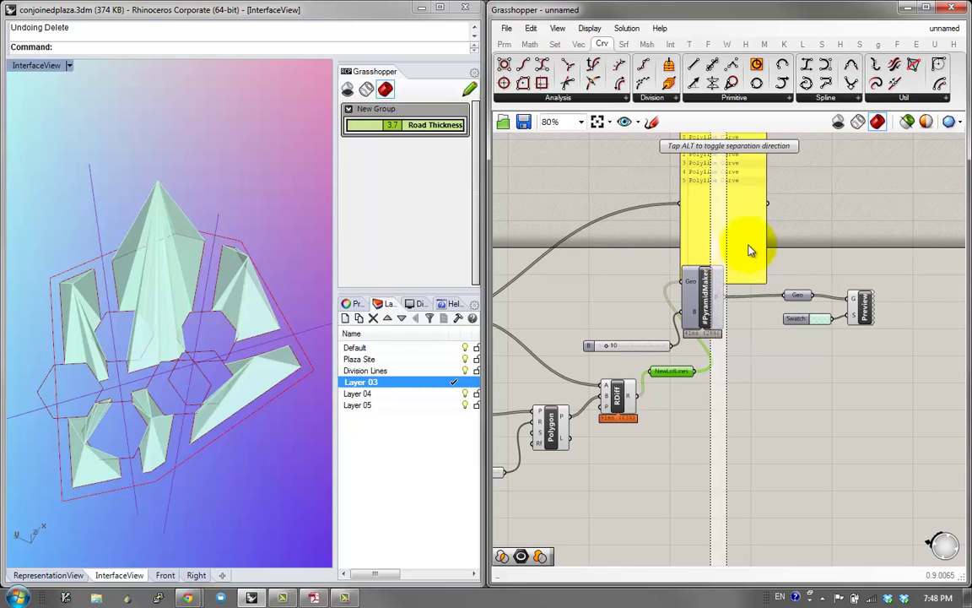
left_click_drag(718, 264, 749, 235)
left_click_drag(701, 304, 750, 310)
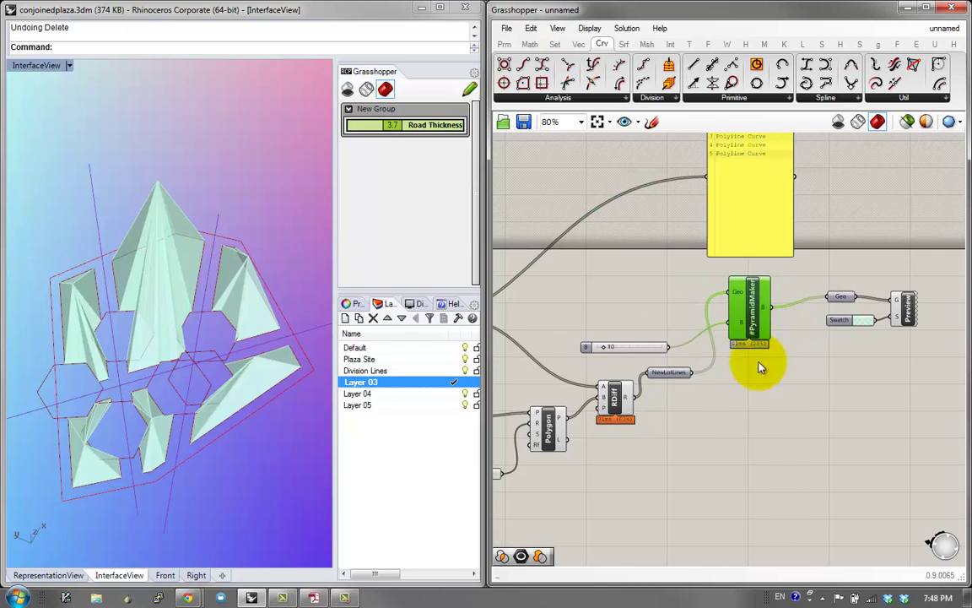
right_click_drag(765, 348, 647, 354)
right_click_drag(564, 379, 748, 355)
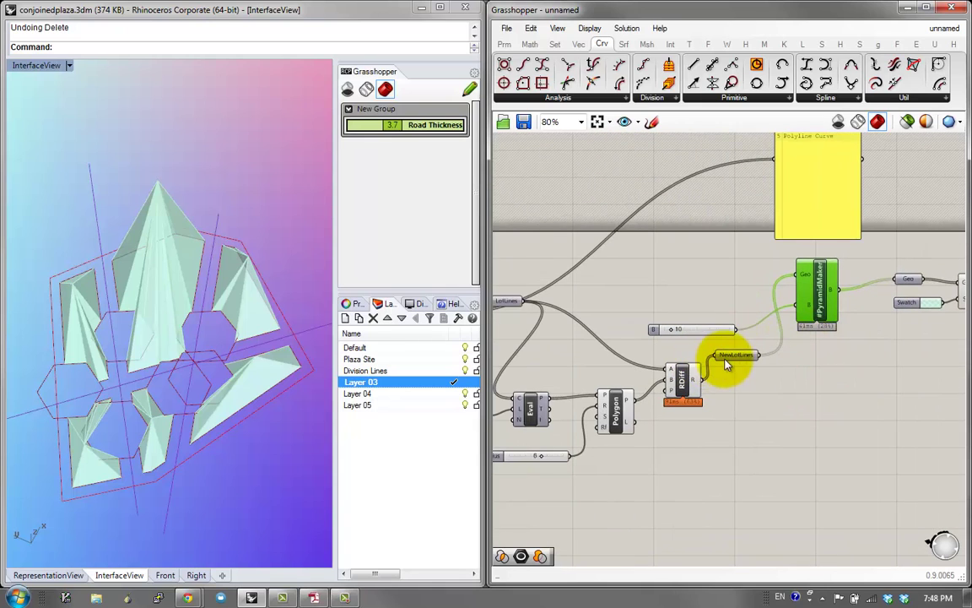
Step: Limit the viewport preview to selected components, with the Eval component selected to display its points
left_click(173, 405)
left_click(544, 414)
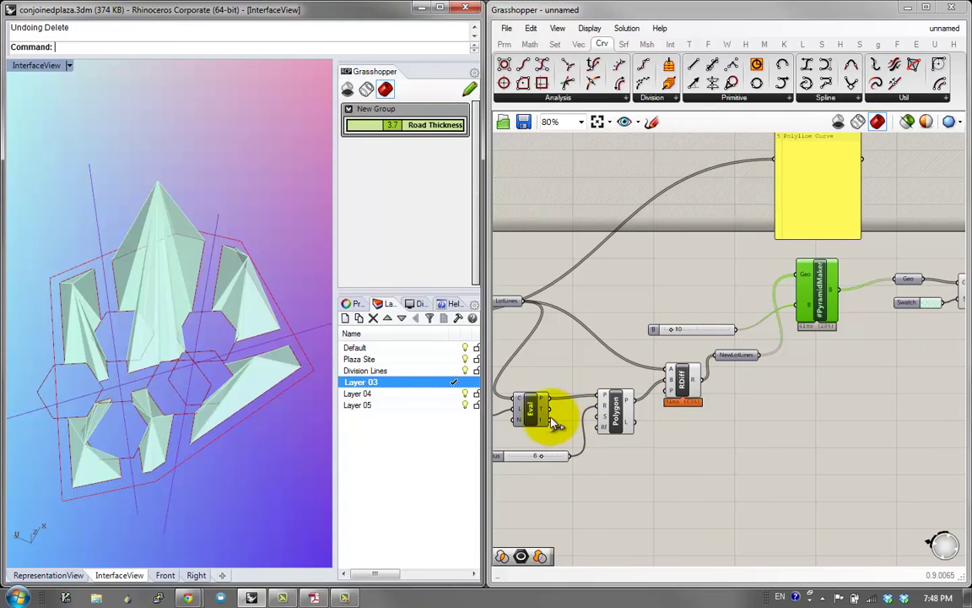
left_click(906, 124)
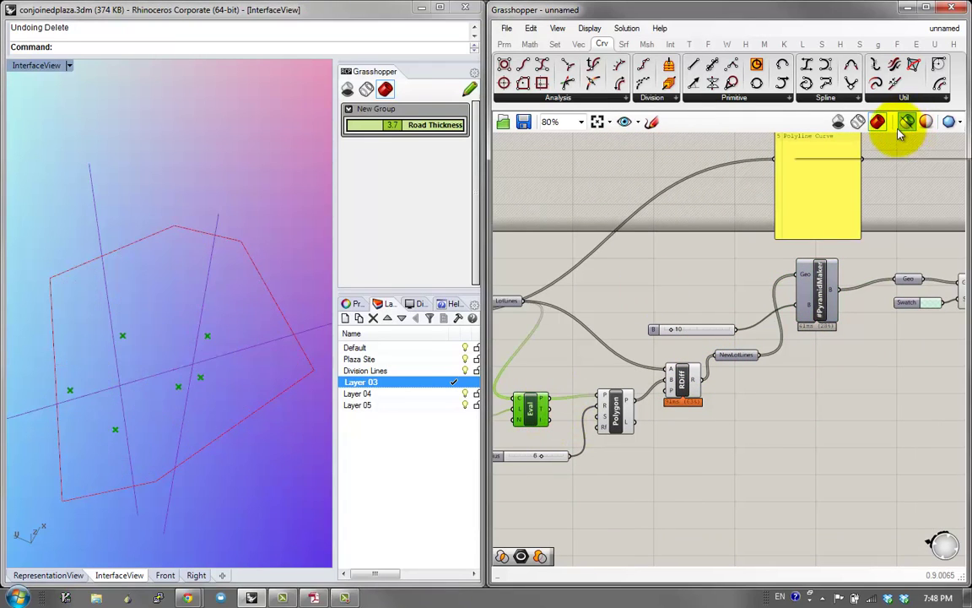
Step: Add a Geometry parameter beneath NewLotLines and feed it the points output of the Eval component
left_click(842, 388)
double_click(834, 449)
type("ge")
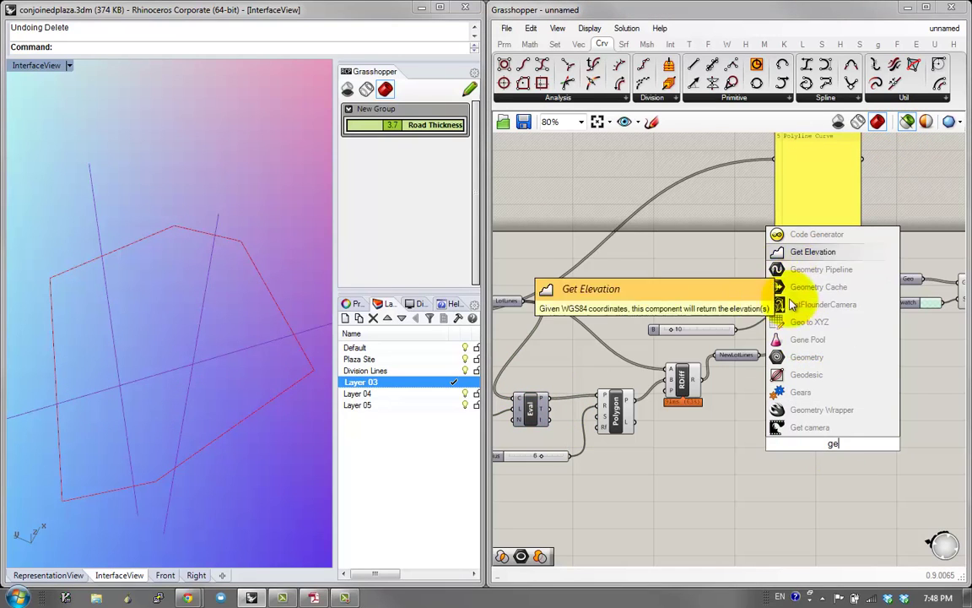
left_click(793, 342)
left_click_drag(560, 395, 743, 384)
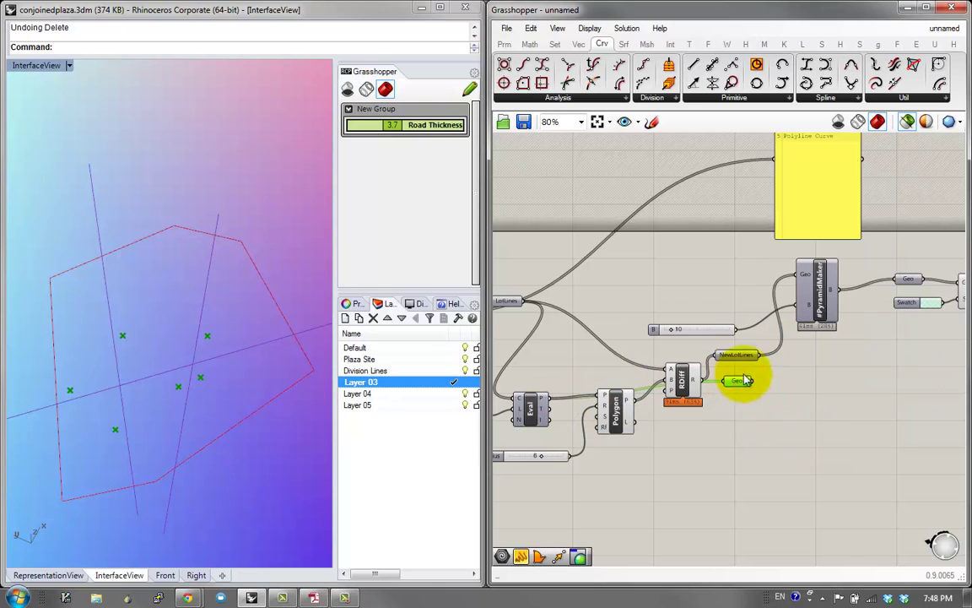
Step: Rename the new Geometry parameter PlazaPoint and move it clear of the RDiff component
right_click(743, 384)
left_click(767, 277)
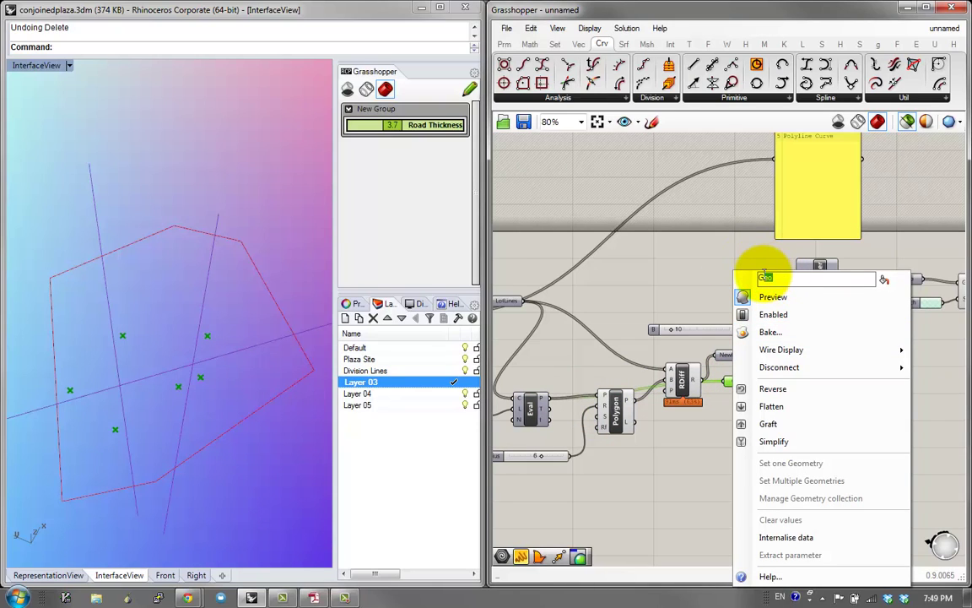
type("PlazaPoint")
key("Return")
right_click_drag(718, 391, 613, 409)
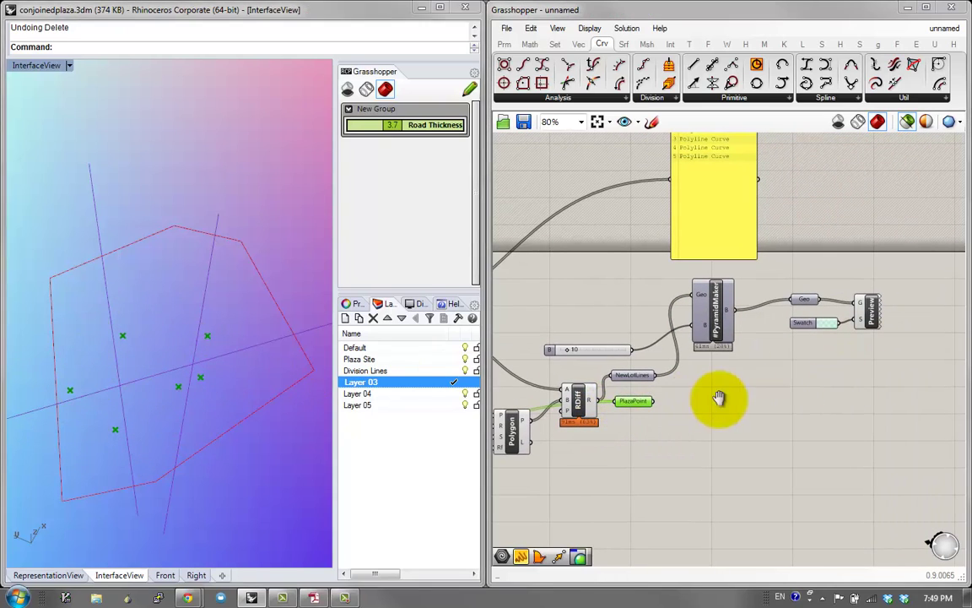
scroll(683, 400, "up", 1)
left_click_drag(651, 403, 719, 422)
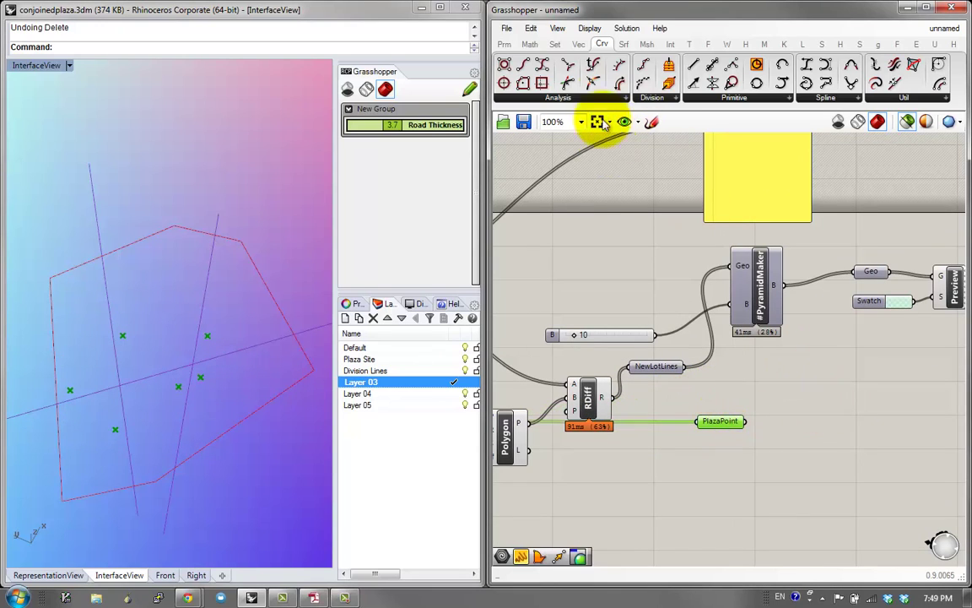
Step: Place a Cross Reference component beside the PlazaPoint parameter
left_click(554, 44)
left_click(555, 98)
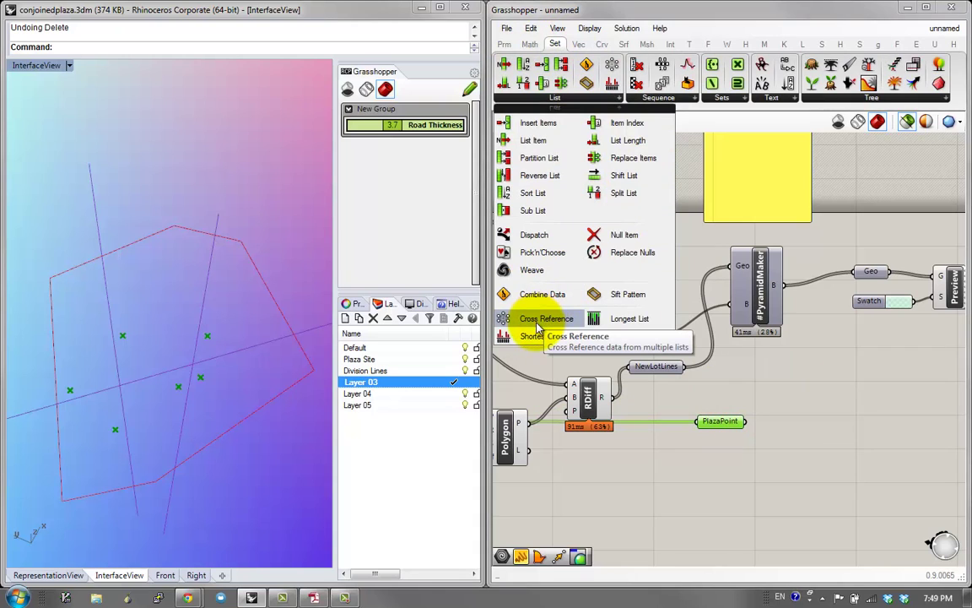
left_click_drag(537, 327, 781, 445)
scroll(794, 448, "up", 2)
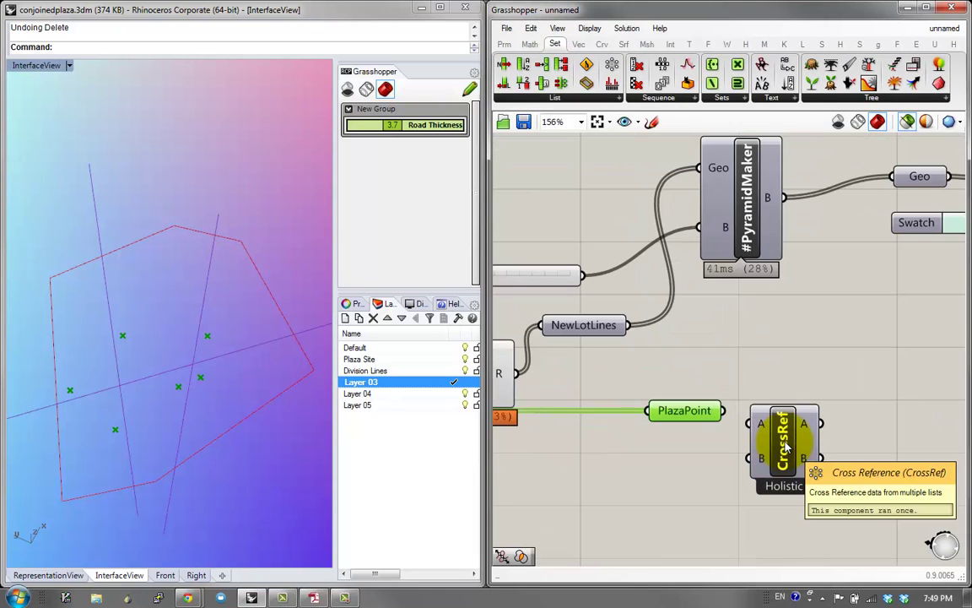
scroll(726, 376, "down", 1)
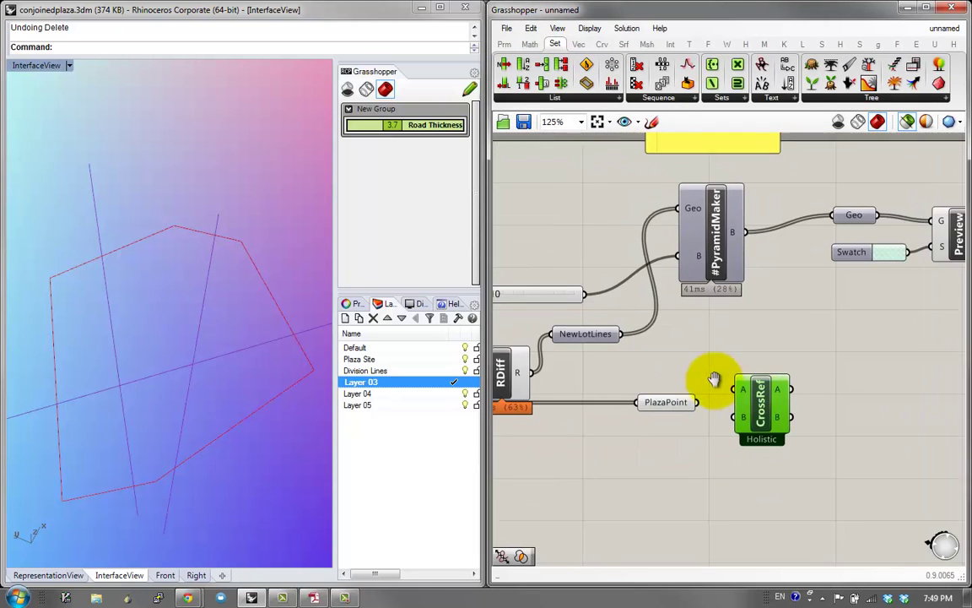
Step: Connect PlazaPoint to both the A and B inputs of CrossRef and set its matching to Lower Triangle (strict)
left_click_drag(688, 383, 667, 399)
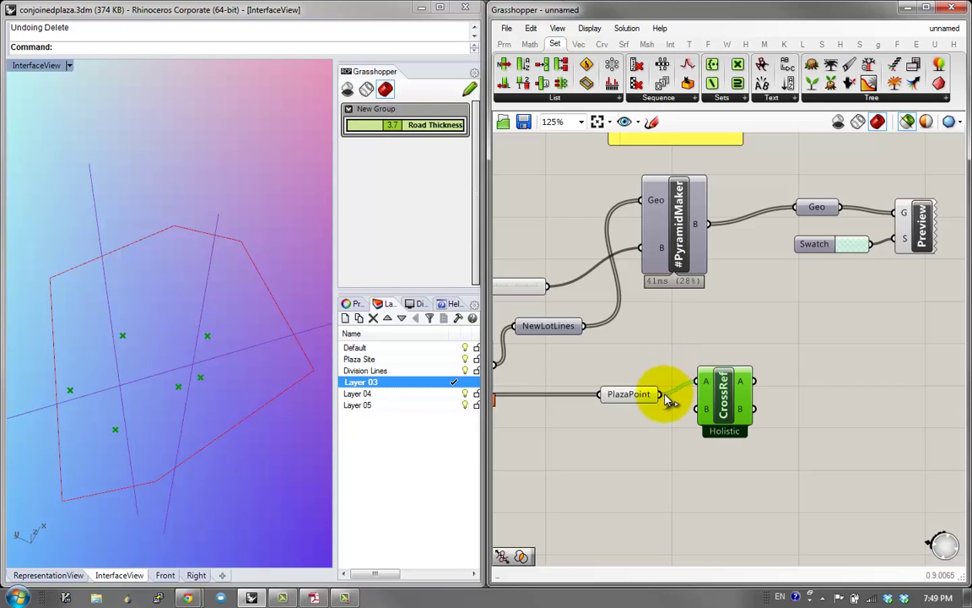
right_click(718, 416)
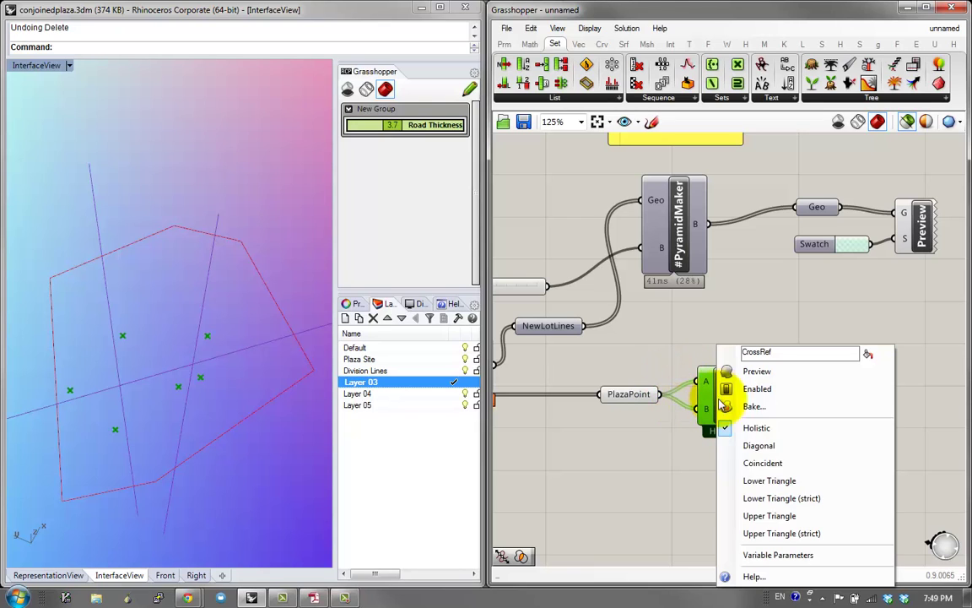
left_click(728, 497)
right_click_drag(774, 408, 620, 374)
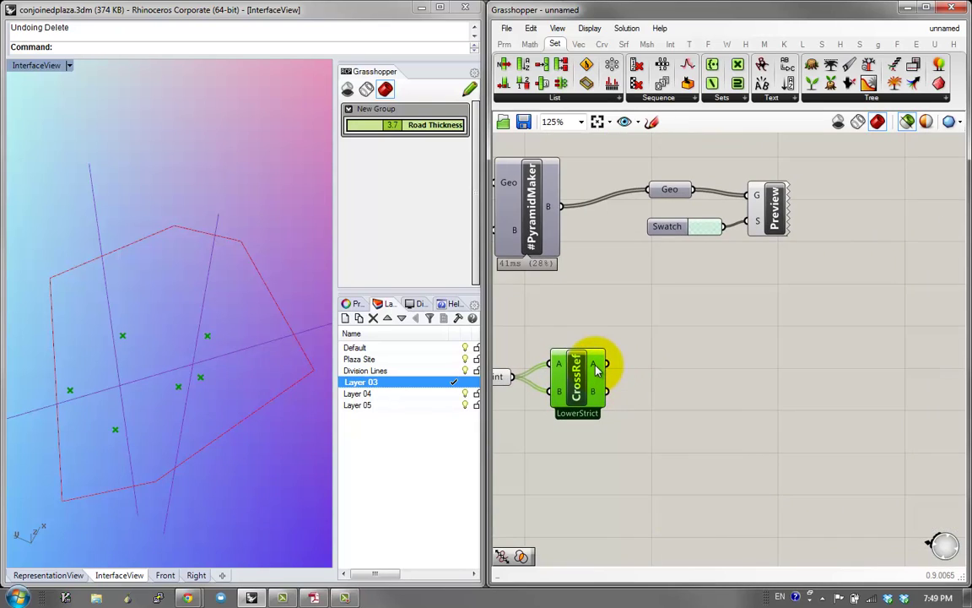
mouse_move(597, 369)
Step: Place four Geometry parameters below CrossRef and arrange them in a vertical column
right_click_drag(668, 411, 753, 366)
double_click(627, 416)
type("ge")
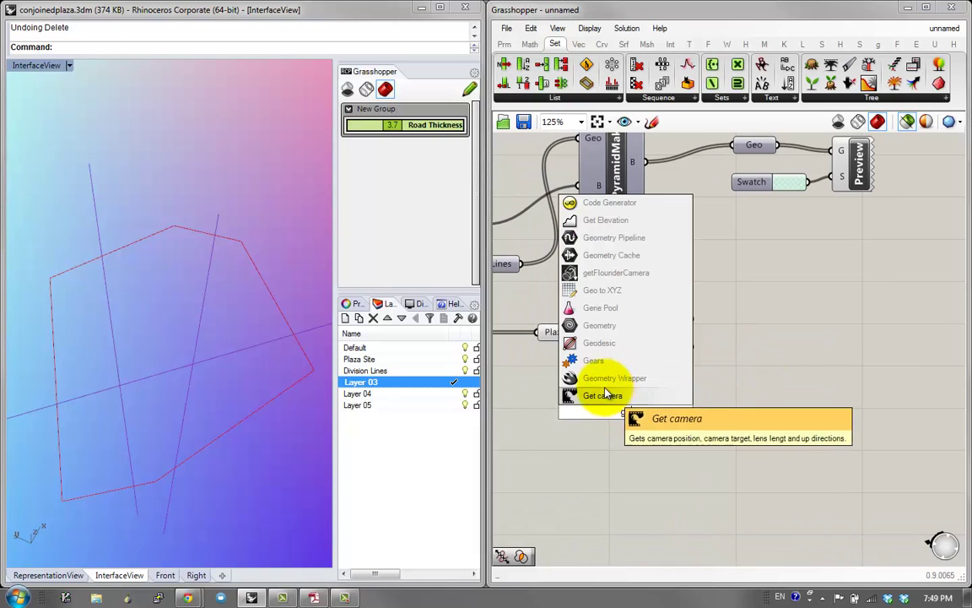
left_click(599, 326)
left_click(639, 421)
left_click_drag(639, 423, 628, 481)
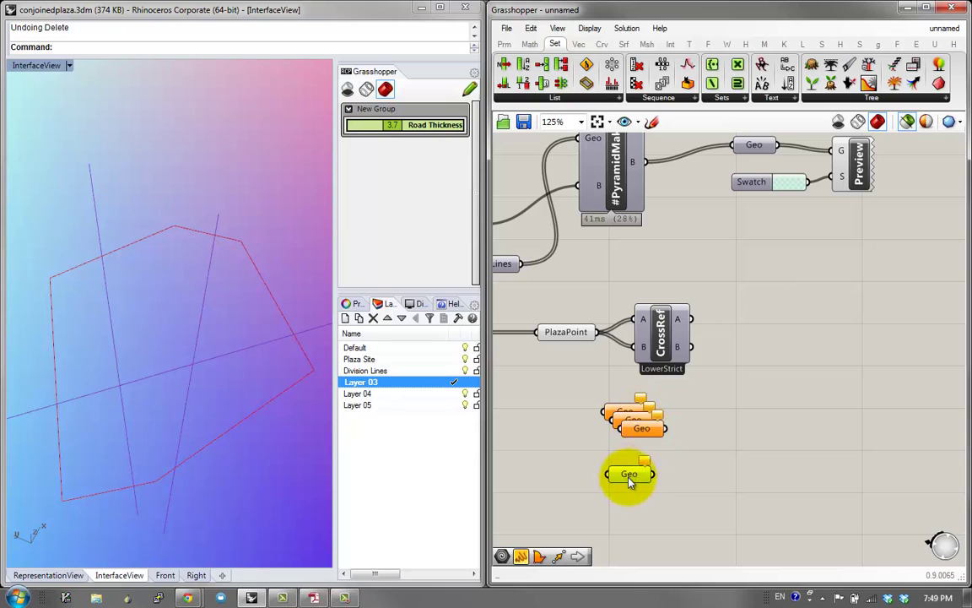
left_click_drag(634, 421, 633, 454)
right_click_drag(624, 445, 568, 423)
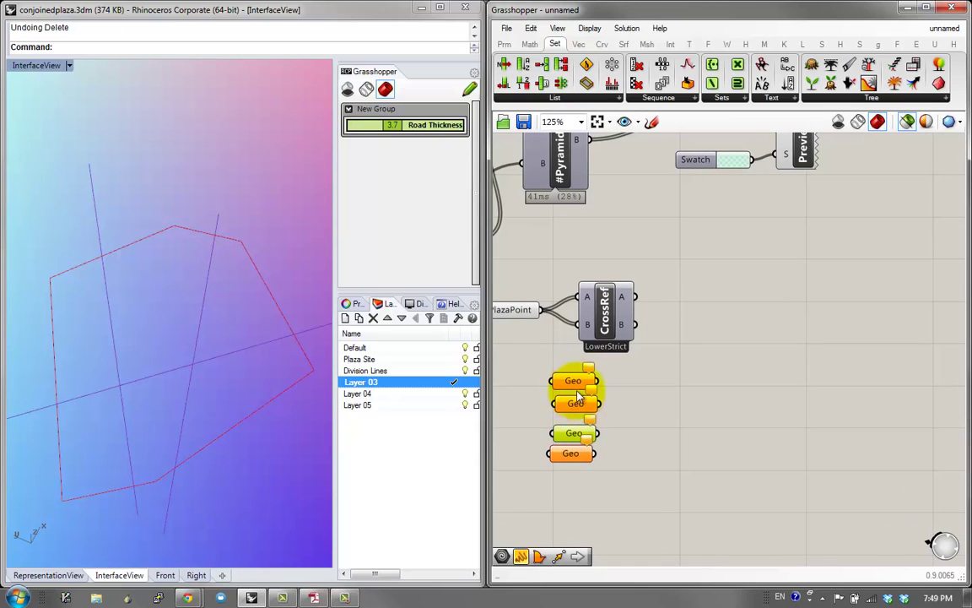
Step: Rename the four Geometry parameters A, B, C and D in order down the column, and nudge C closer to B
right_click(595, 382)
type("A")
key("Return")
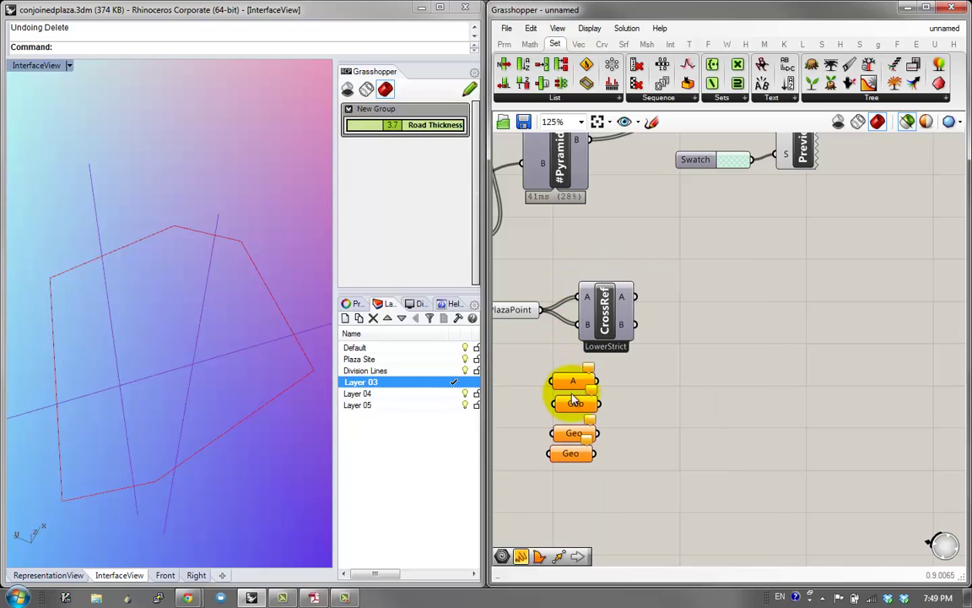
right_click(583, 404)
type("B")
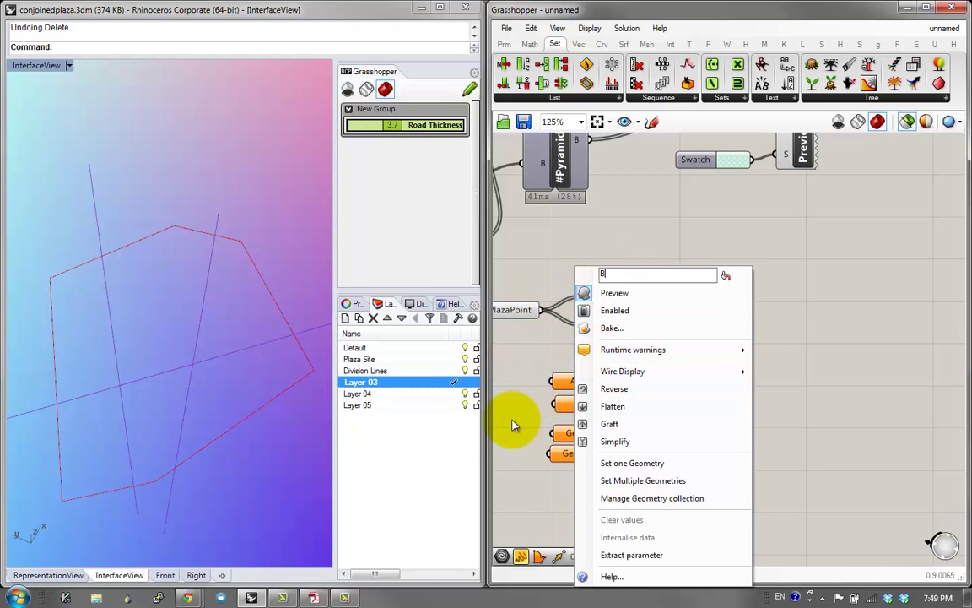
key("Return")
right_click(557, 435)
type("C")
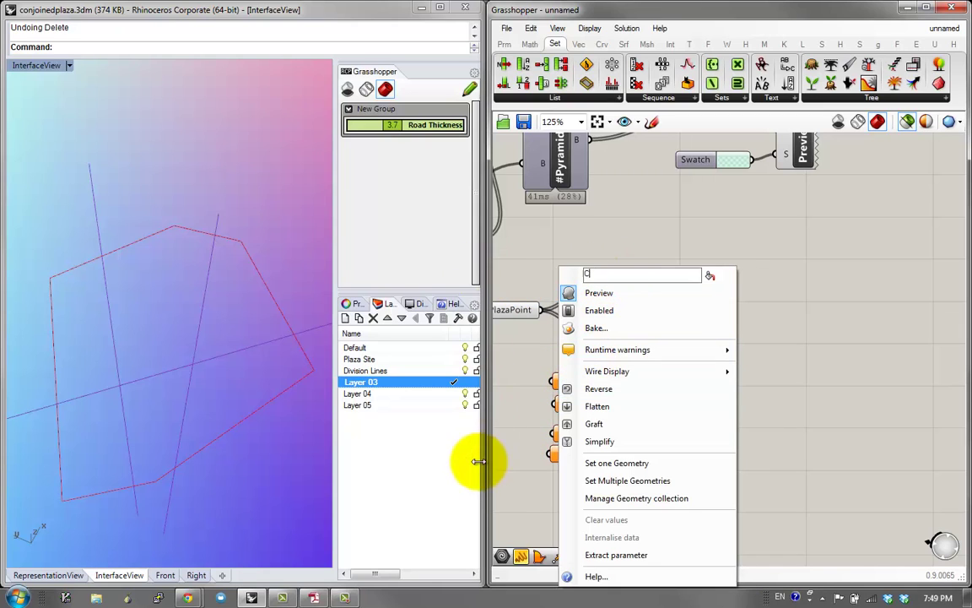
key("Return")
right_click(564, 456)
type("D")
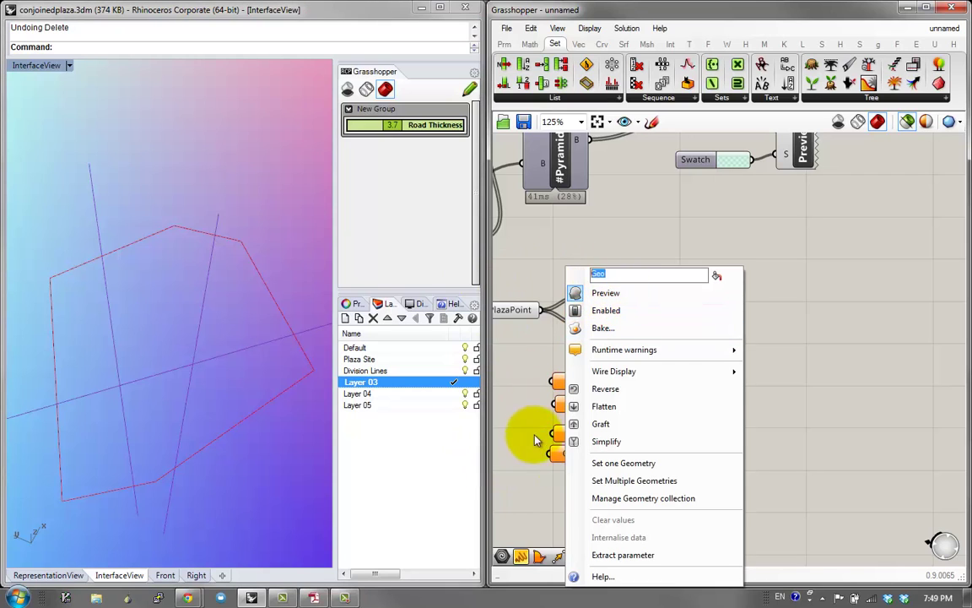
key("Return")
left_click_drag(573, 437, 572, 426)
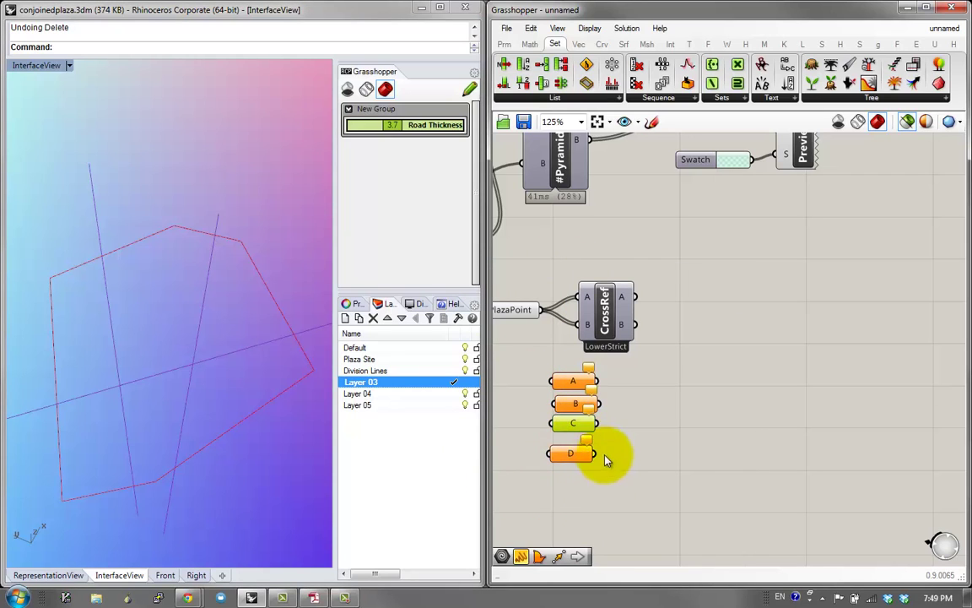
Step: Duplicate the column of A, B, C and D parameters to form a second column beside it
left_click_drag(605, 460, 667, 388)
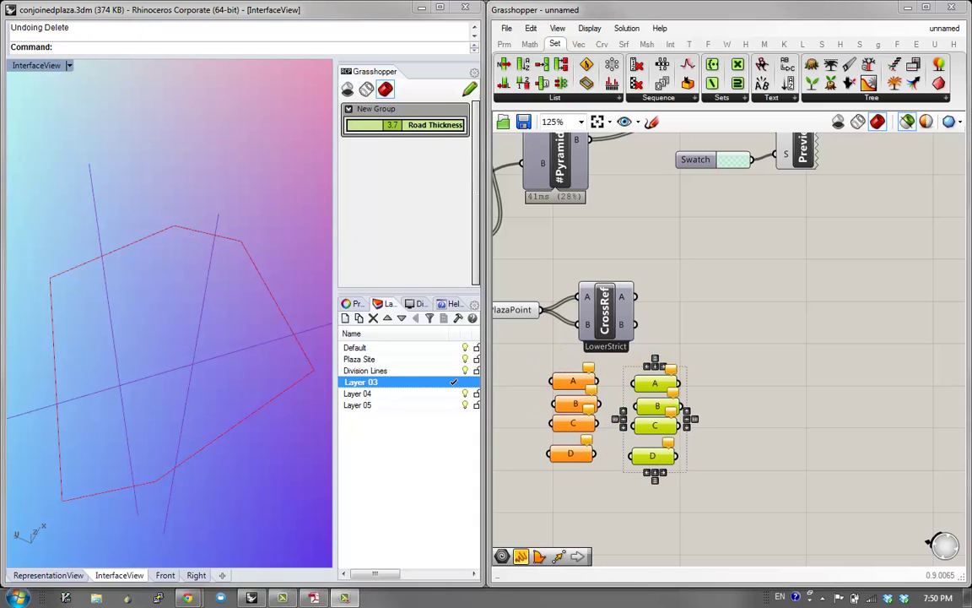
left_click(553, 462)
left_click(738, 386)
Step: Wire parameter A of the first column to B, C and D of the second column
scroll(688, 408, "up", 1)
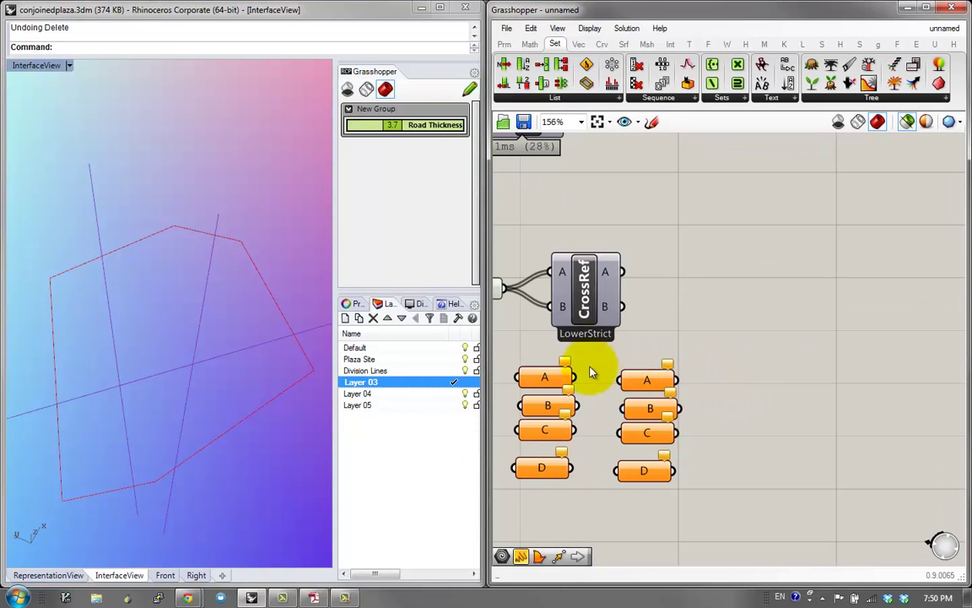
mouse_move(575, 379)
left_mouse_down()
mouse_move(622, 408)
mouse_move(603, 405)
mouse_move(620, 433)
mouse_move(598, 426)
mouse_move(614, 468)
left_mouse_up()
Step: Try wiring parameter B of the first column to A, C and D of the second column, and undo it
mouse_move(577, 405)
left_mouse_down()
mouse_move(614, 389)
mouse_move(617, 433)
left_mouse_up()
left_click_drag(577, 406, 620, 470, "shift")
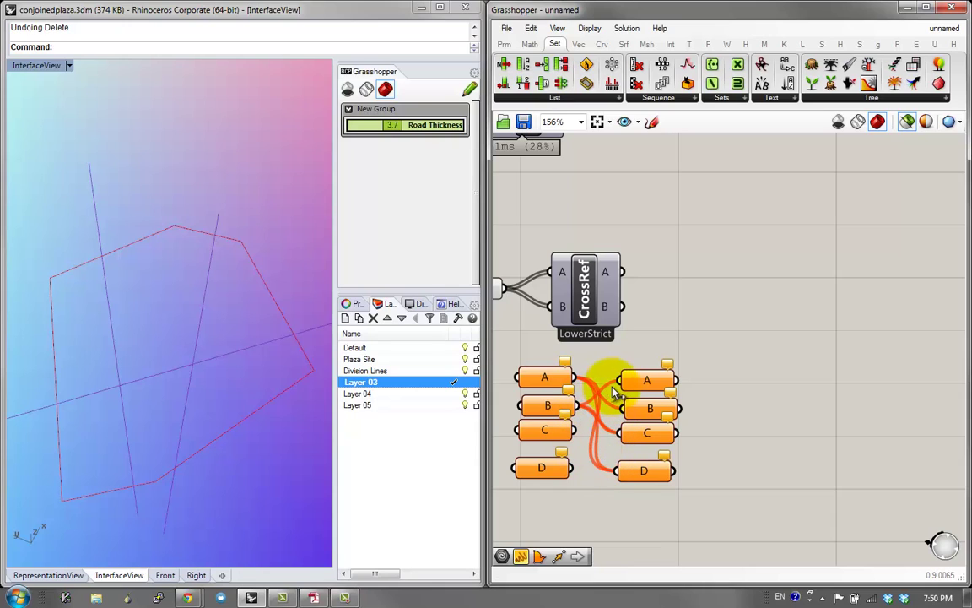
key("ctrl+z")
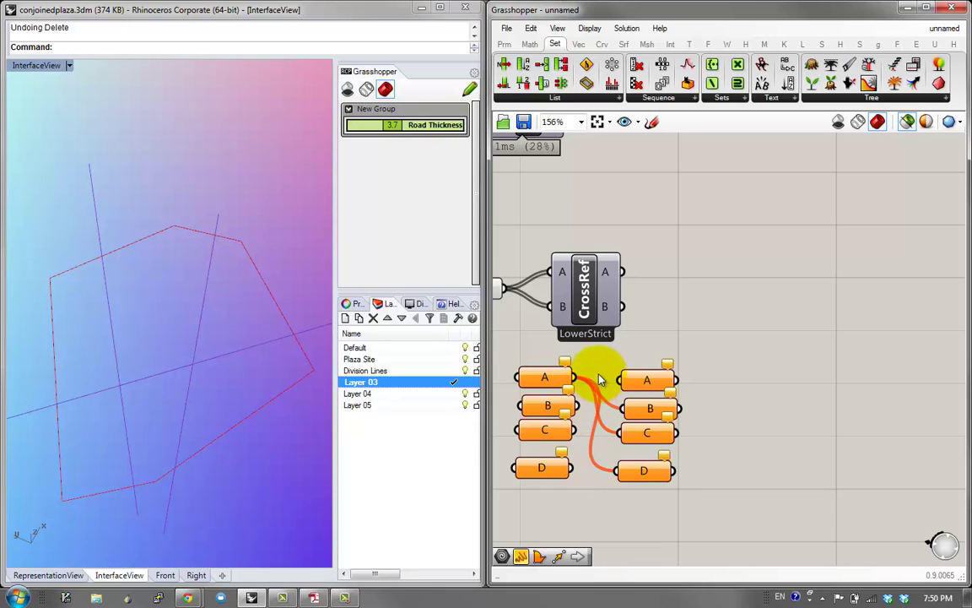
Step: Wire parameter B of the first column to C and D of the second column, and parameter C to D
mouse_move(576, 377)
left_mouse_down()
mouse_move(621, 407)
mouse_move(617, 471)
left_mouse_up()
mouse_move(578, 406)
left_mouse_down("shift")
mouse_move(629, 440)
mouse_move(623, 434)
mouse_move(623, 473)
left_mouse_up("shift")
left_click_drag(576, 431, 620, 472, "shift")
left_click(602, 321)
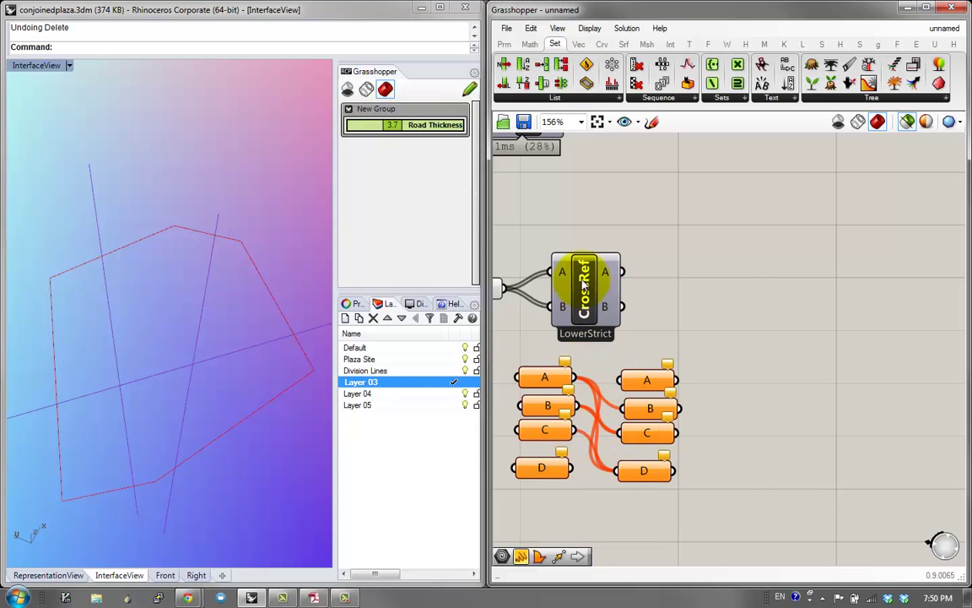
Step: Delete both columns of A, B, C and D parameters below CrossRef, and check the component's matching options
right_click(583, 285)
left_click(651, 437)
left_click_drag(669, 511, 547, 377)
key("Delete")
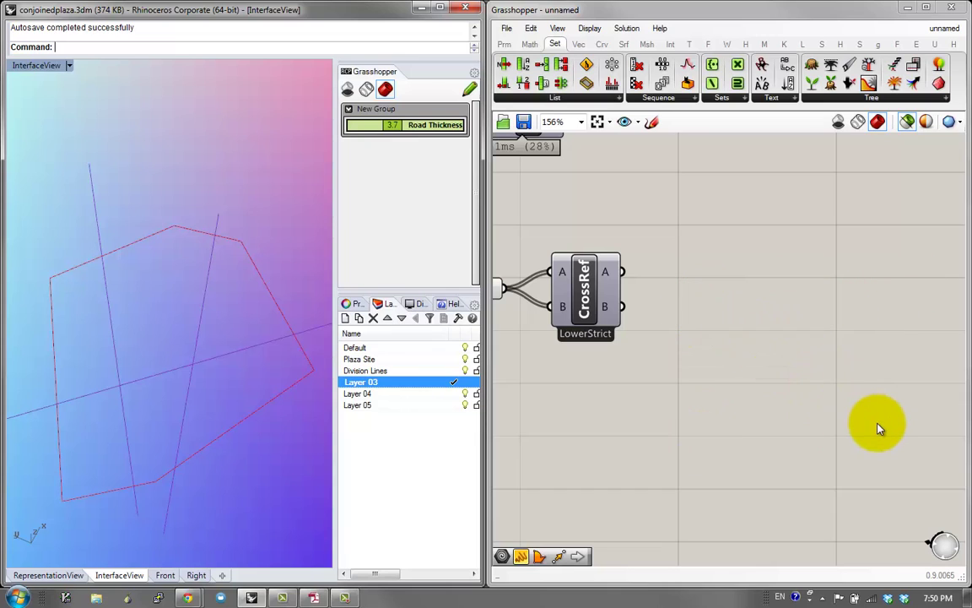
right_click(588, 304)
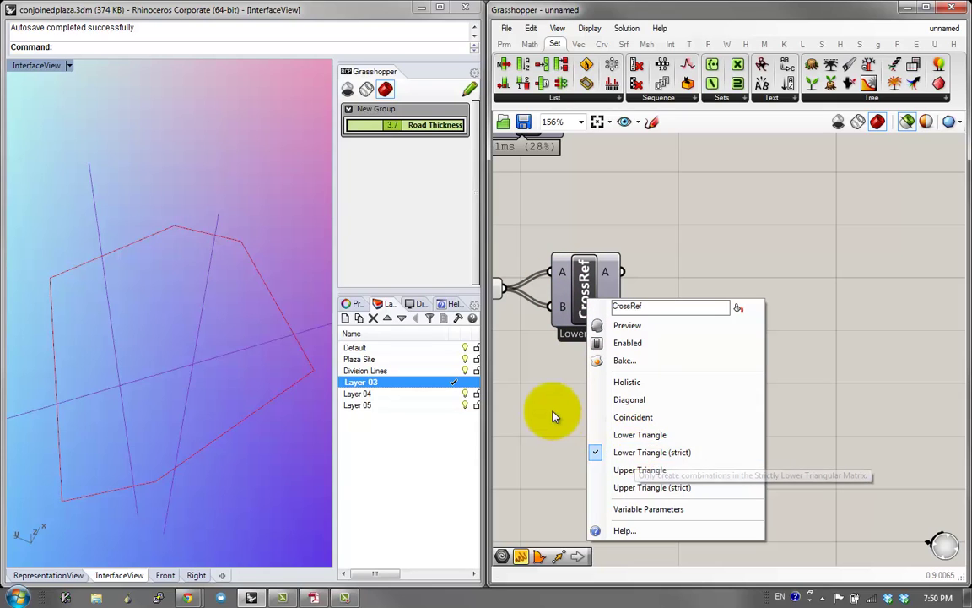
Step: Add an empty panel beside CrossRef and feed it from CrossRef output A
right_click_drag(560, 361, 647, 387)
double_click(760, 278)
type("//")
key("Return")
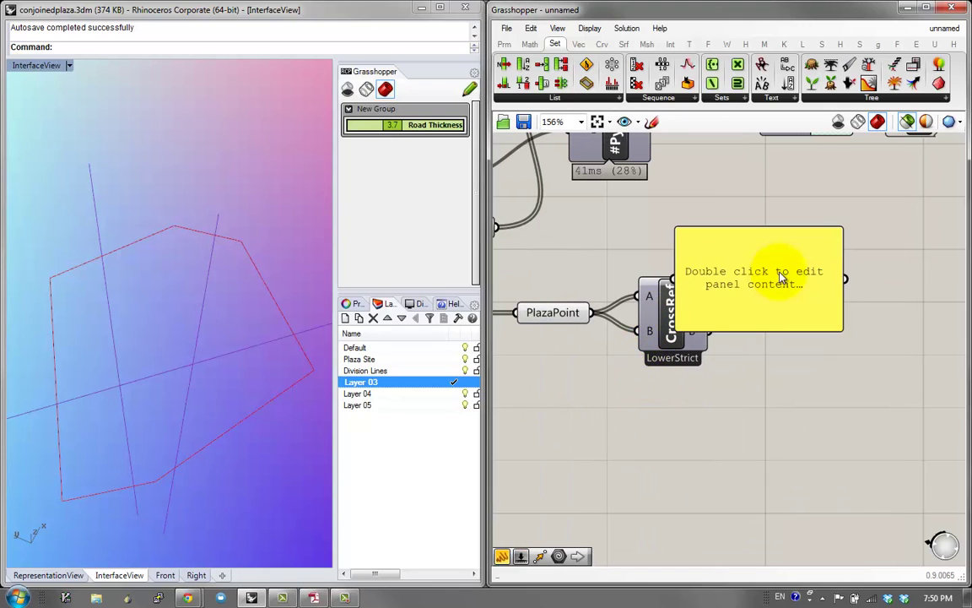
left_click_drag(781, 275, 896, 258)
left_click_drag(711, 297, 788, 260)
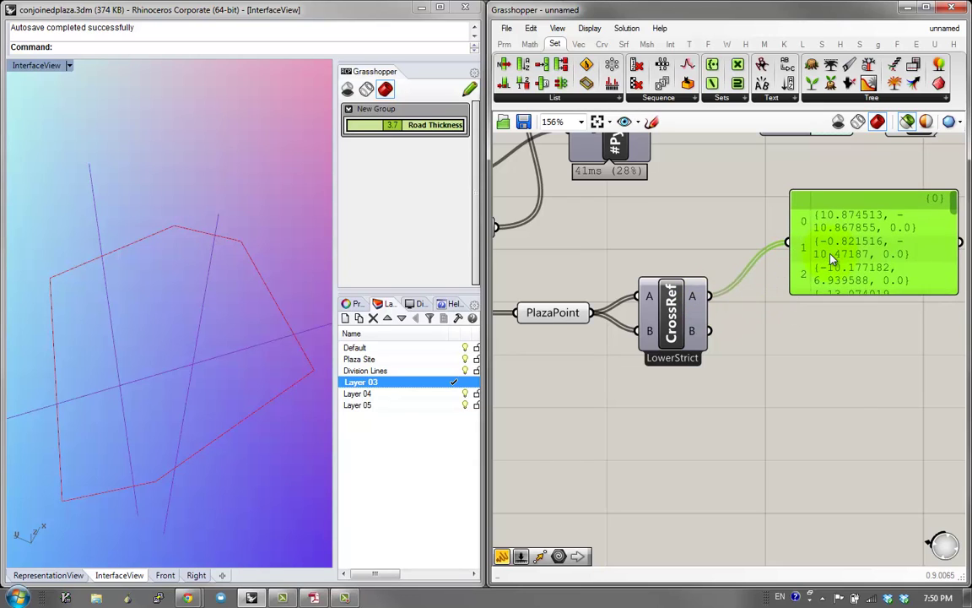
Step: Duplicate the panel below the first, feed the copy from CrossRef output B, and move both panels farther from CrossRef
left_click_drag(833, 317, 827, 415, "alt")
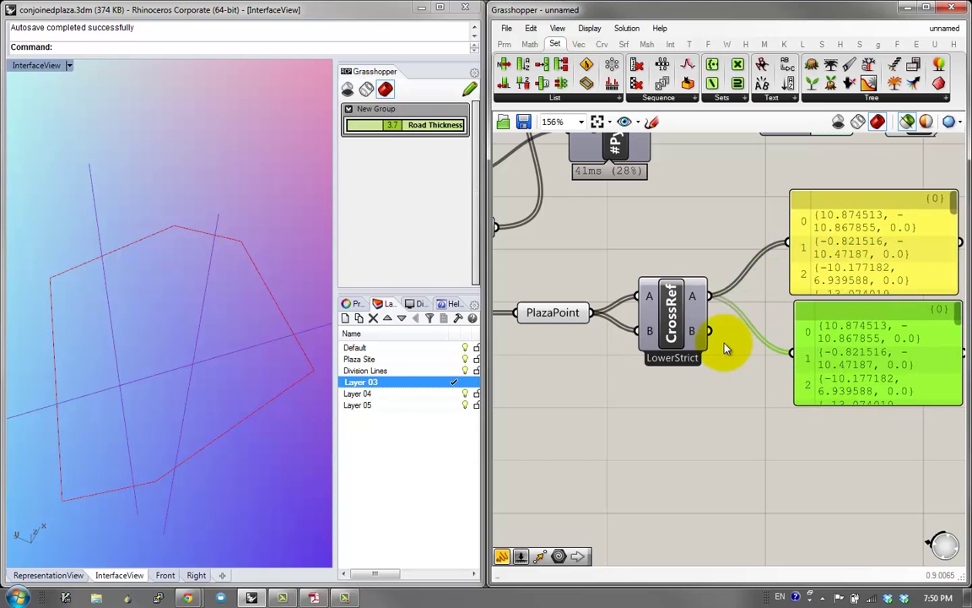
left_click_drag(751, 343, 794, 353)
right_click_drag(818, 358, 713, 358)
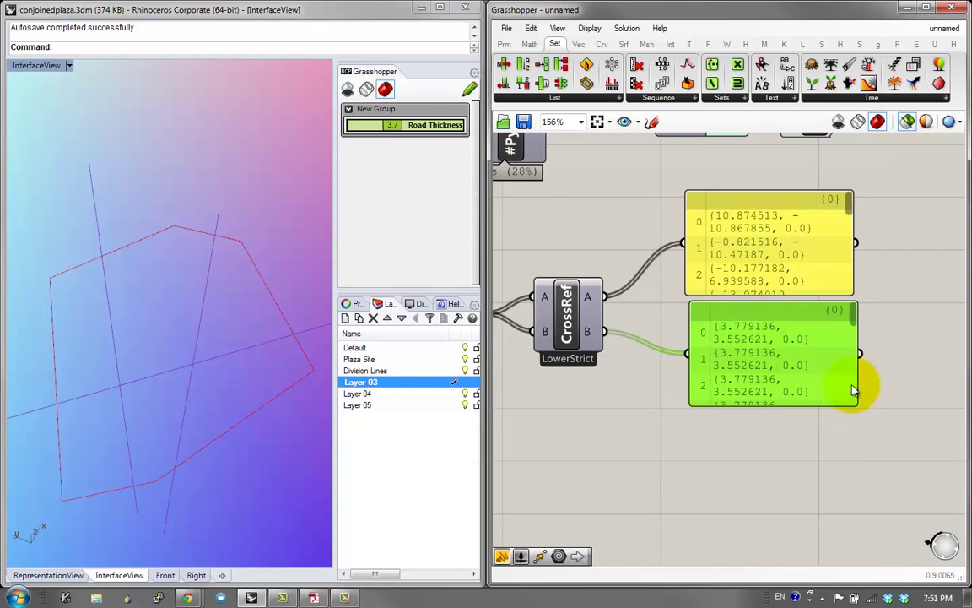
left_click_drag(866, 440, 770, 219)
right_click_drag(719, 224, 607, 242)
left_click_drag(684, 250, 818, 244)
right_click_drag(696, 276, 824, 291)
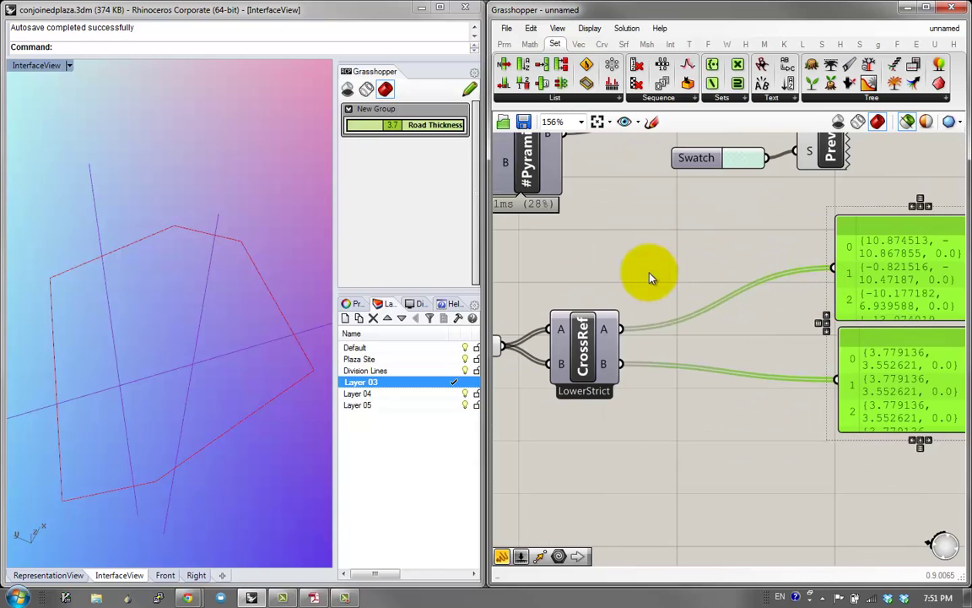
Step: Add a Line component after CrossRef and wire CrossRef outputs A and B to its A and B inputs
left_click(623, 266)
double_click(623, 266)
type("line")
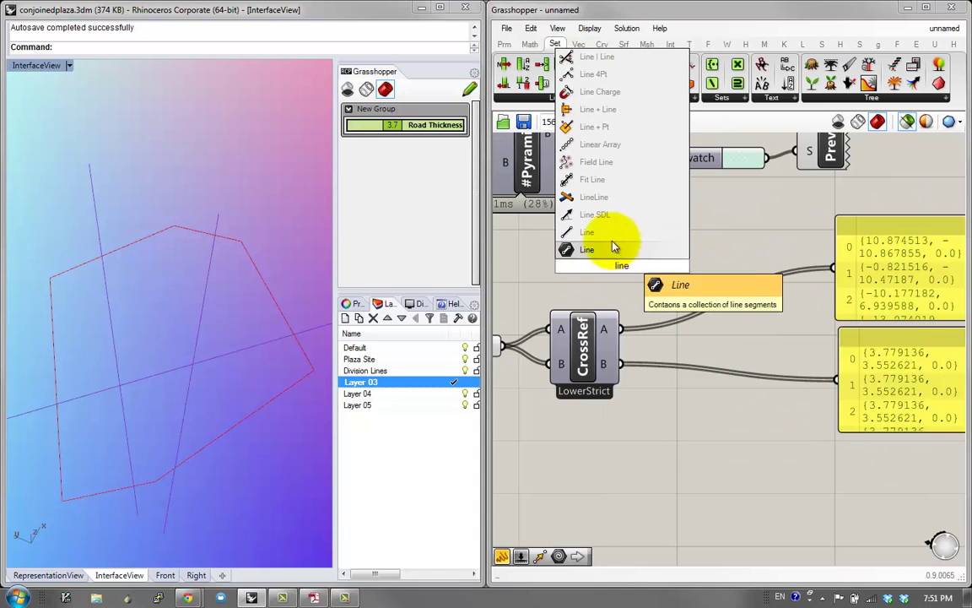
left_click(588, 249)
left_click_drag(620, 329, 588, 257)
left_click_drag(639, 281, 712, 351)
left_click_drag(621, 364, 668, 350)
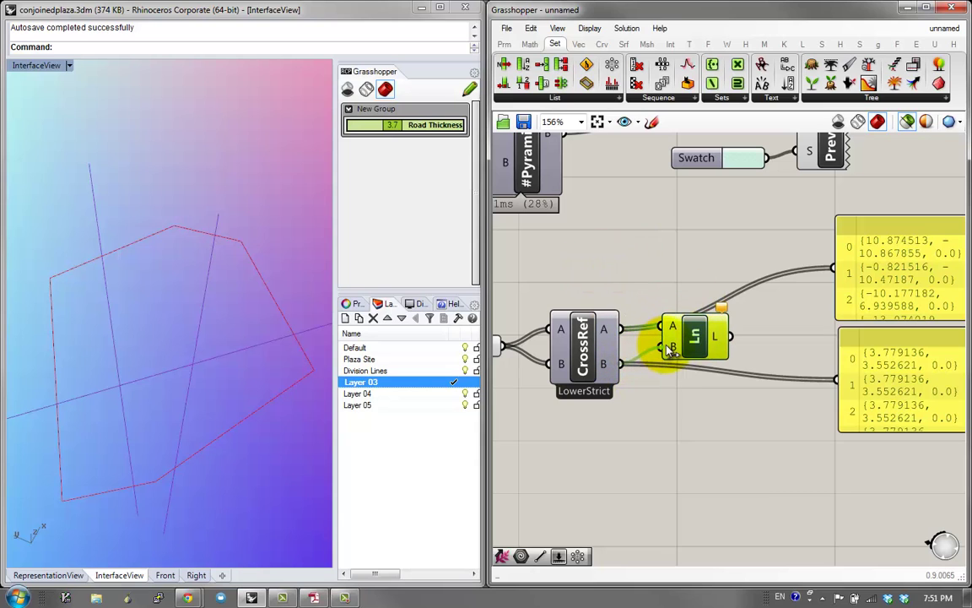
mouse_move(253, 291)
right_mouse_down()
mouse_move(156, 312)
mouse_move(22, 422)
right_mouse_up()
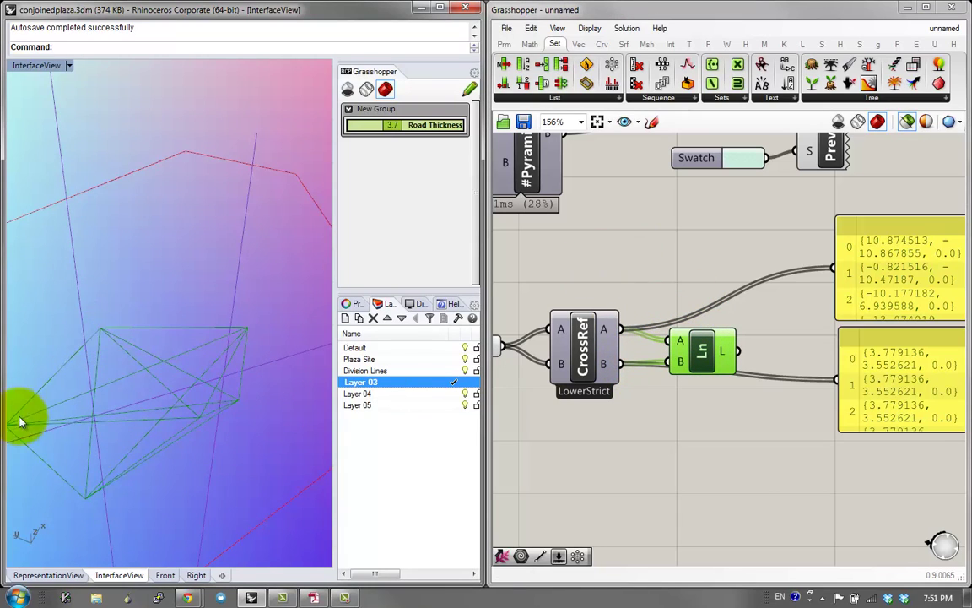
right_click_drag(250, 341, 201, 323)
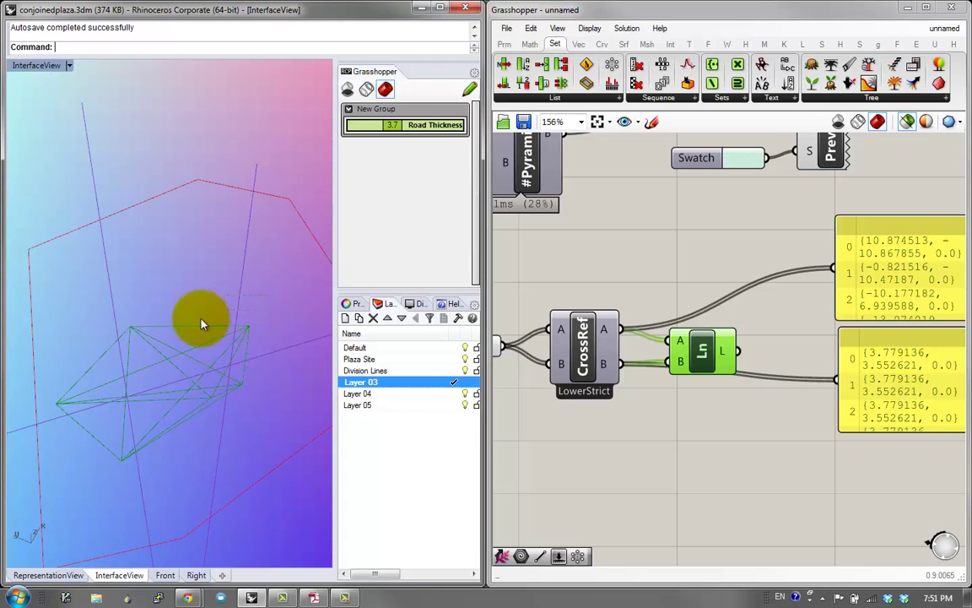
Step: Try deleting division lines one after another in the Rhino viewport, and undo the deletions
key("Delete")
right_click_drag(160, 359, 138, 332)
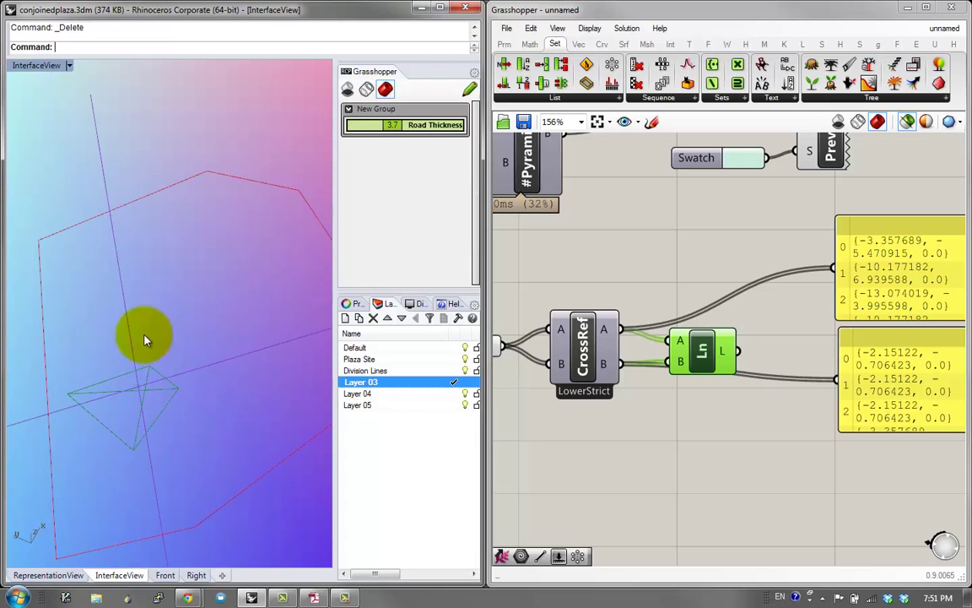
left_click(108, 336)
key("Delete")
key("ctrl+z")
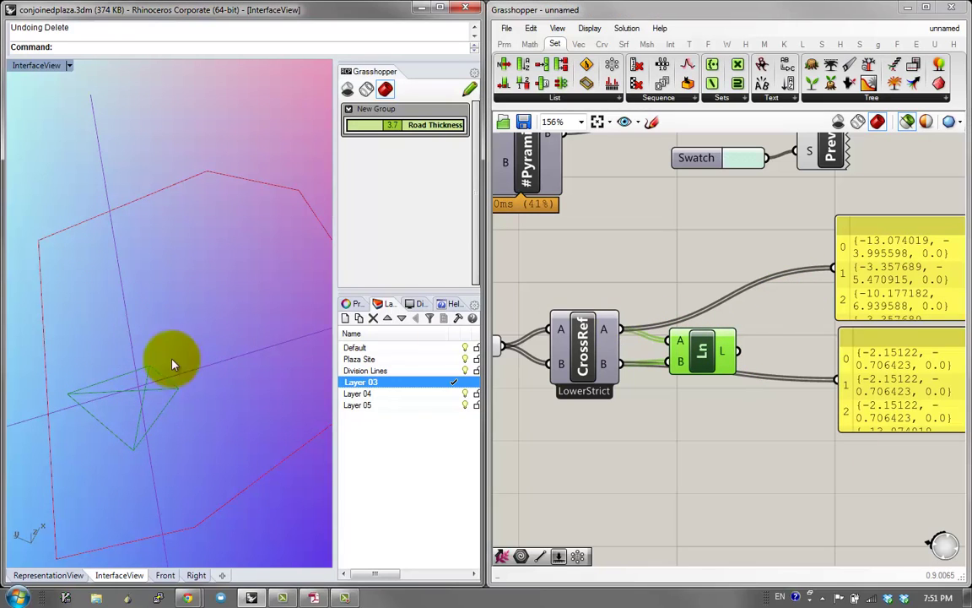
key("ctrl+z")
left_click(184, 294)
right_click_drag(184, 295, 194, 344)
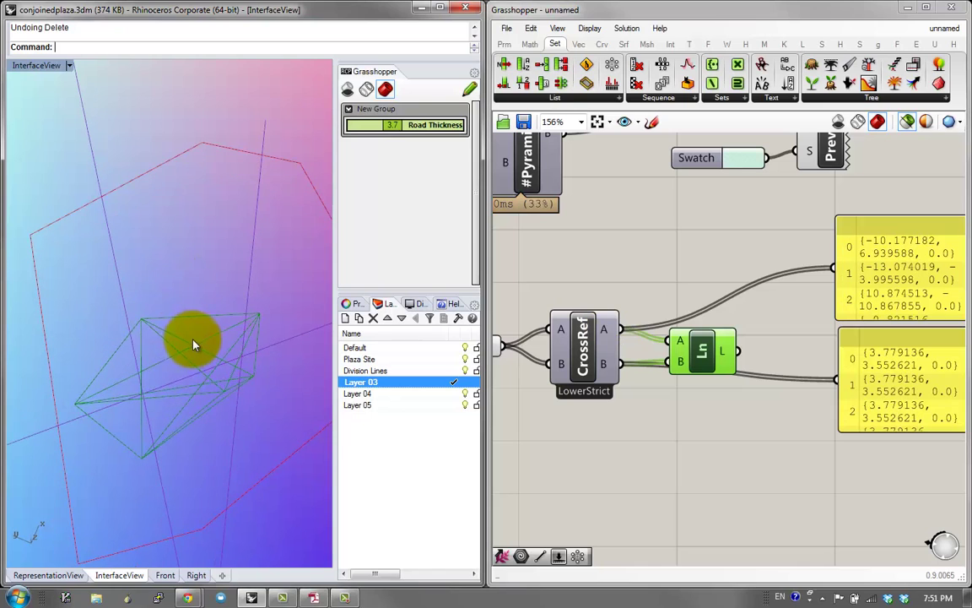
Step: Delete the two panels showing the CrossRef outputs
right_click_drag(766, 351, 594, 291)
left_click_drag(836, 400, 707, 203)
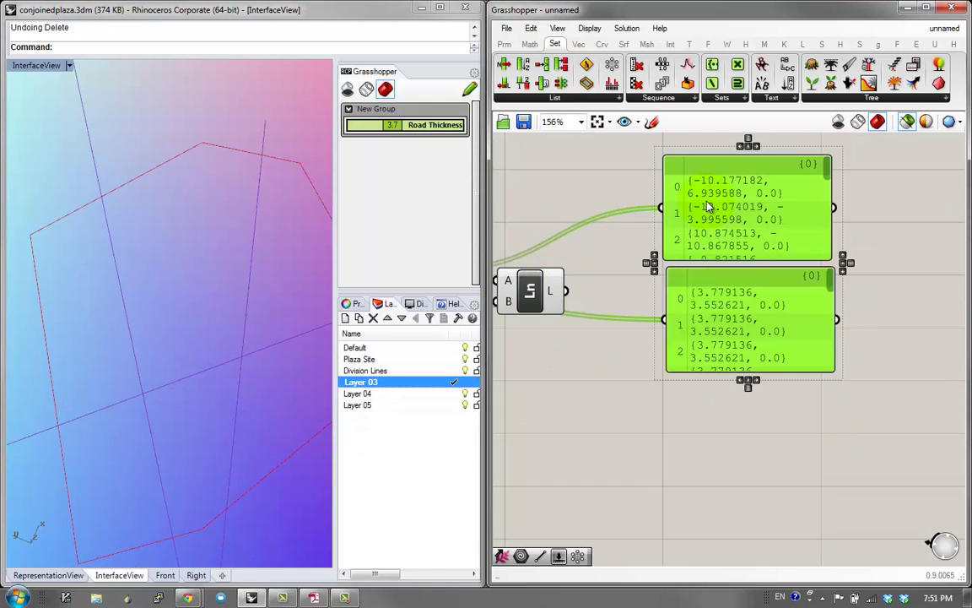
key("Delete")
Step: Examine the Line component's connecting lines together with the NewLotLines curves in the Rhino viewport
left_click(511, 287)
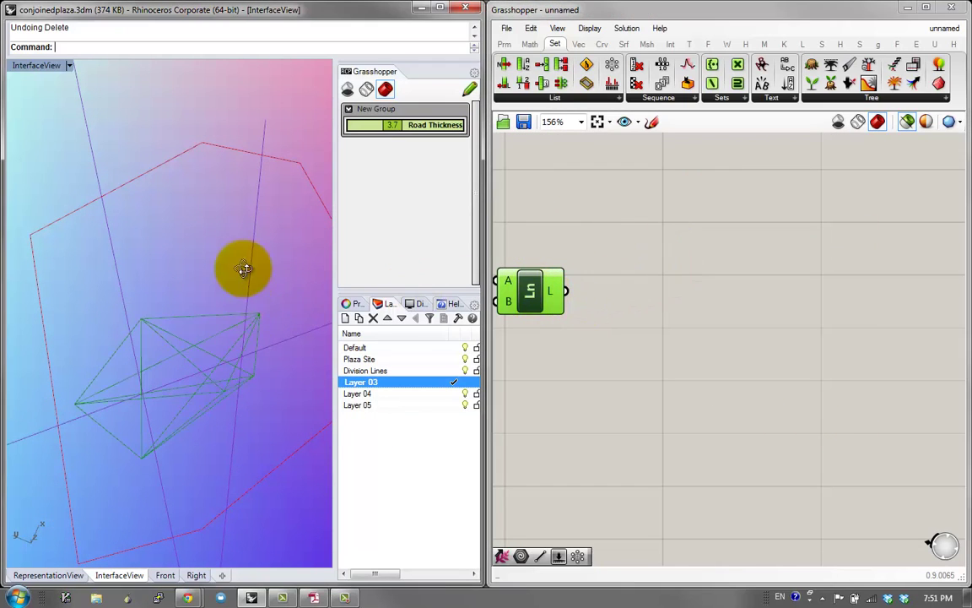
mouse_move(245, 267)
right_mouse_down()
mouse_move(234, 220)
mouse_move(254, 253)
right_mouse_up()
right_click_drag(589, 253, 706, 324)
scroll(706, 323, "down", 2)
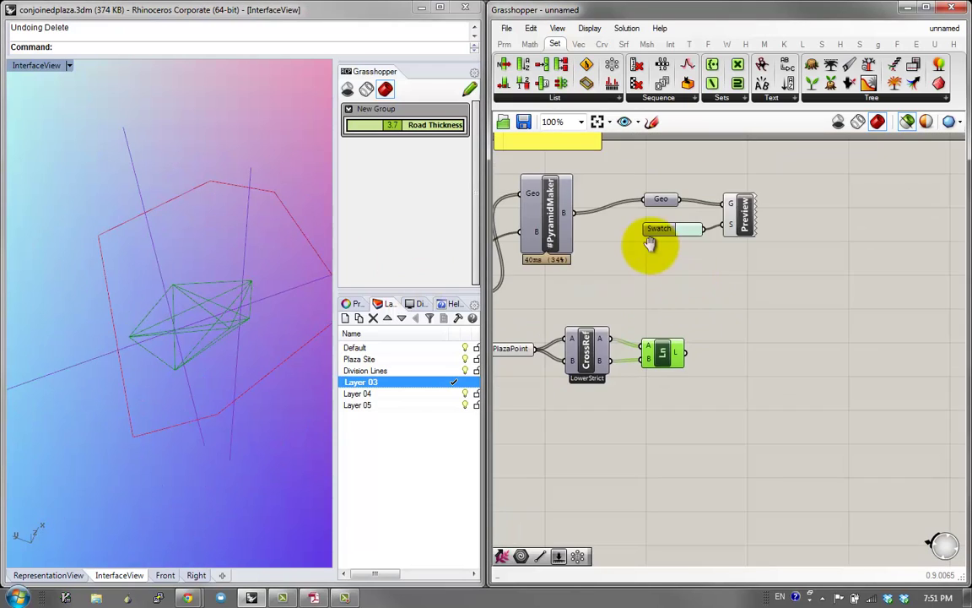
right_click_drag(649, 246, 749, 287)
right_click_drag(680, 283, 750, 285)
left_click(618, 337)
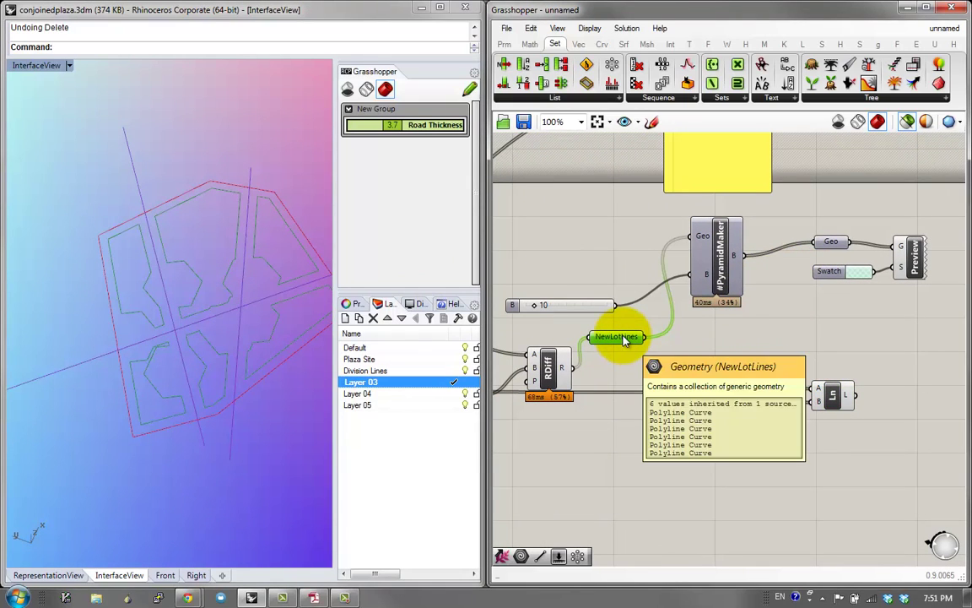
left_click(835, 395, "shift")
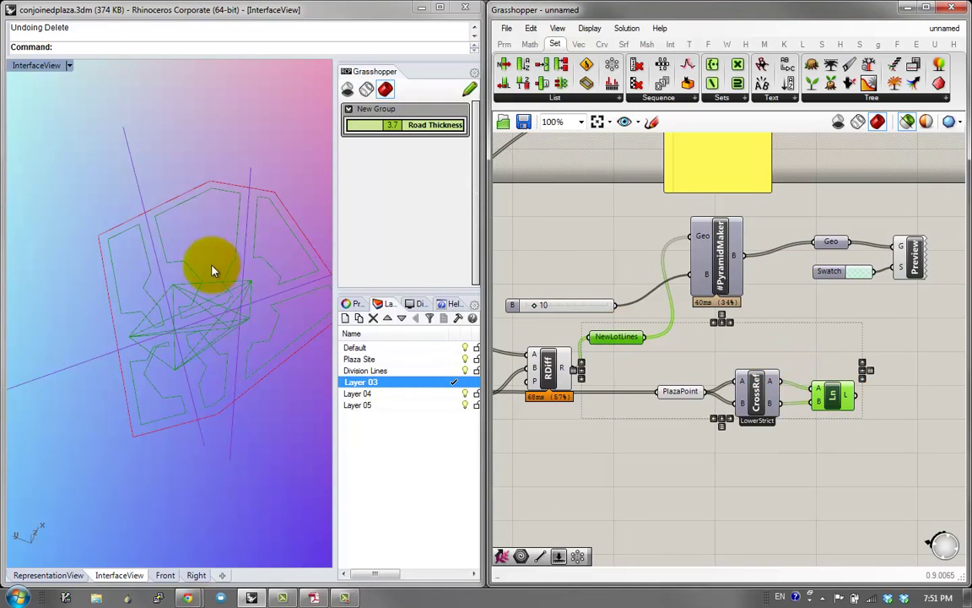
Step: Place a Curve | Curve intersection component (CCX) beyond the Line component
right_click_drag(853, 366, 740, 369)
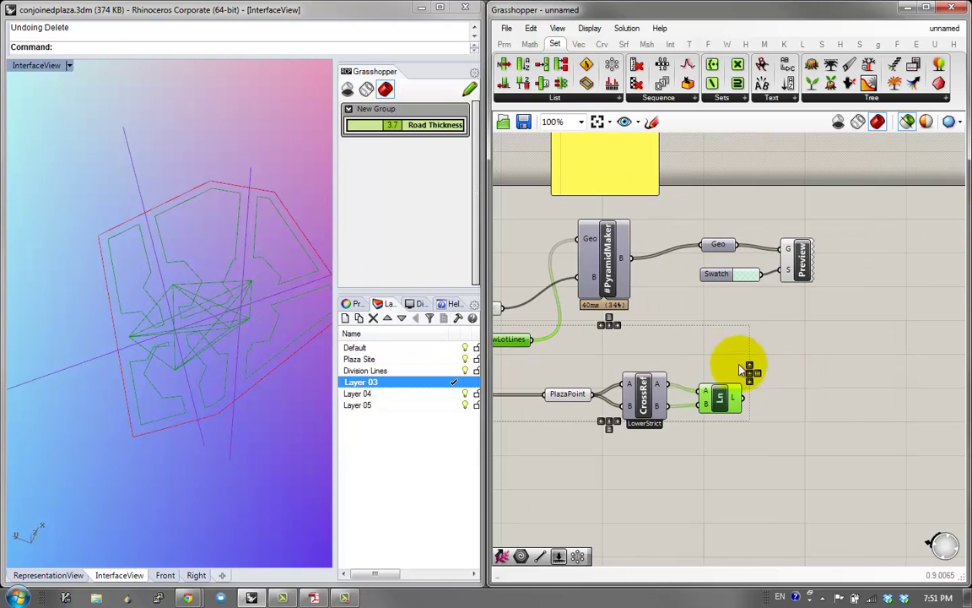
double_click(782, 337)
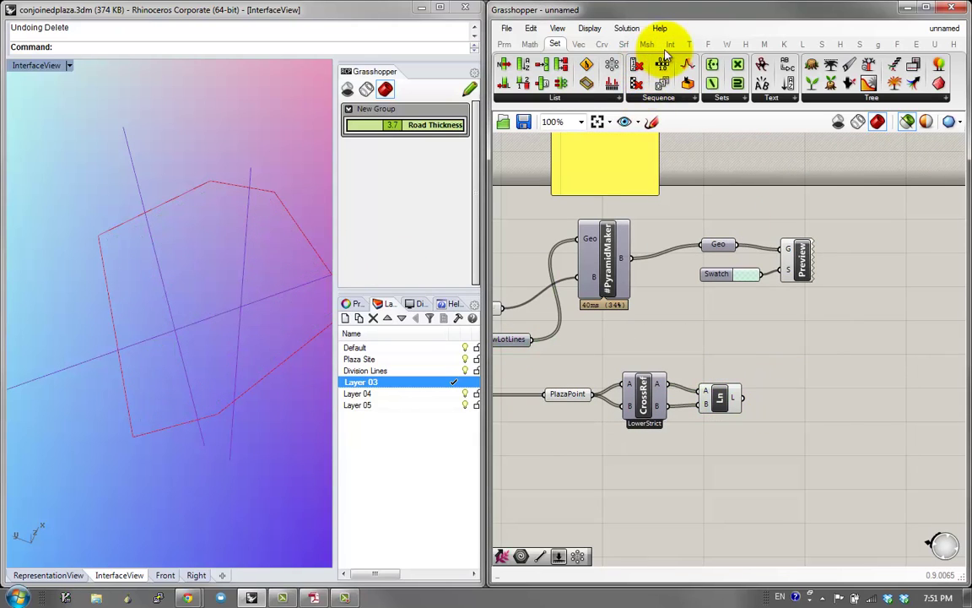
left_click(670, 44)
left_click(690, 96)
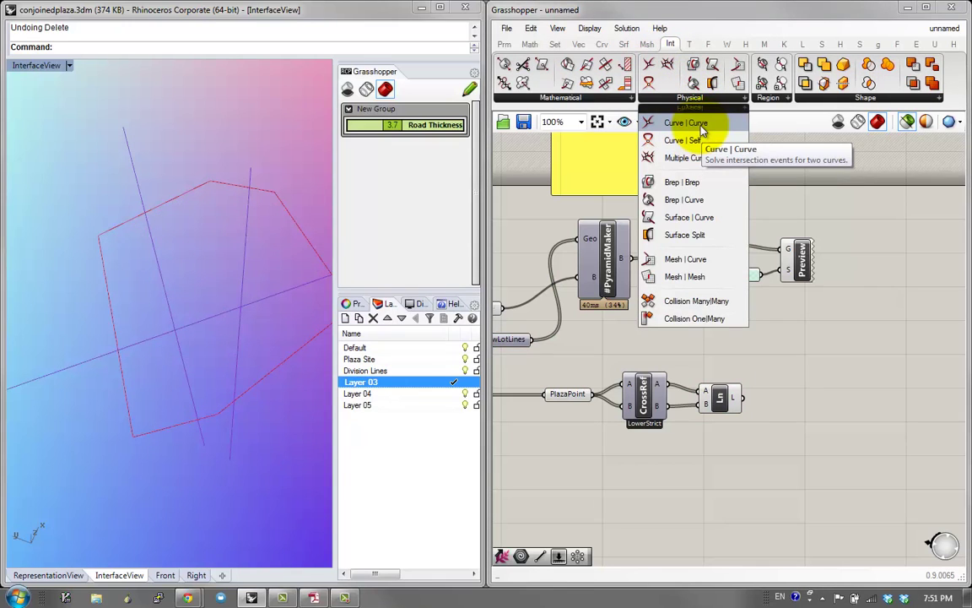
left_click(582, 99)
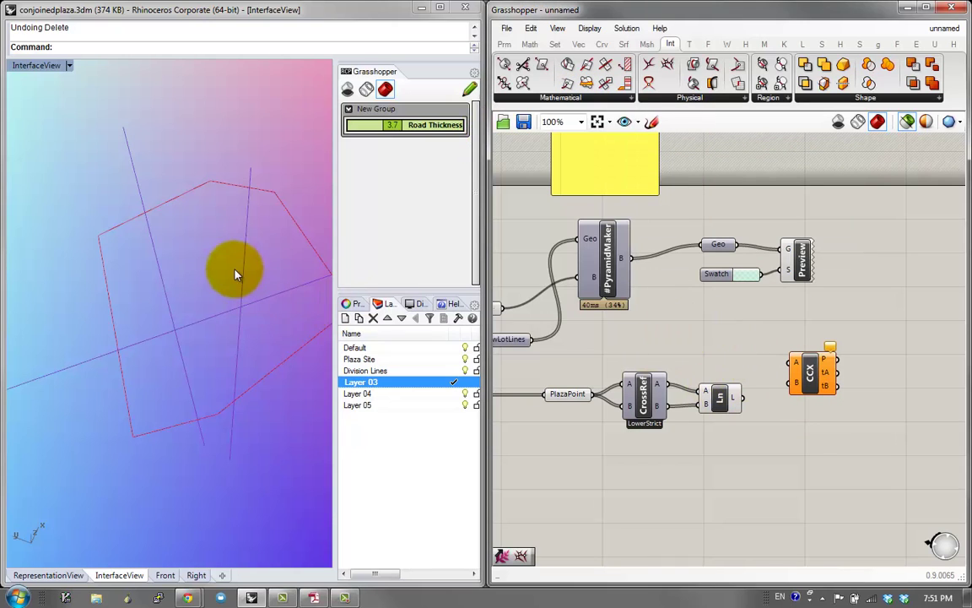
Step: Draw a short single-segment polyline inside the site outline, between the two upright division lines
left_click(197, 263)
right_click(195, 264)
left_click(193, 265)
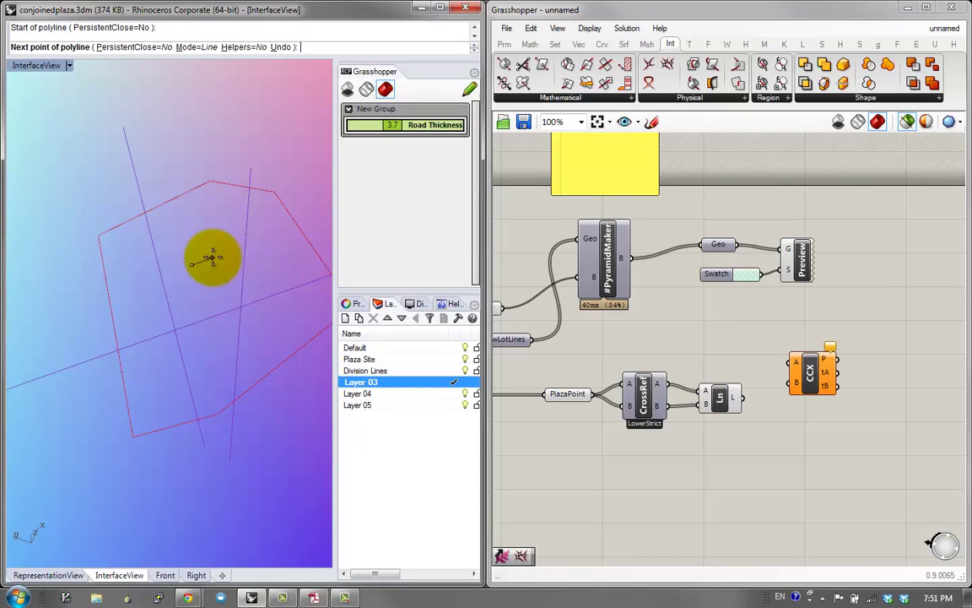
left_click(215, 257)
right_click(215, 256)
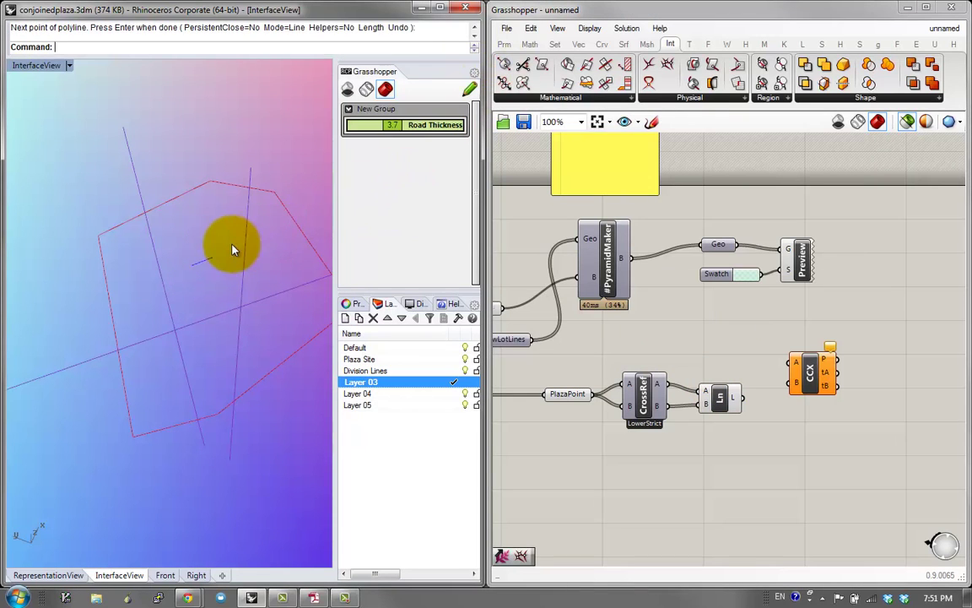
Step: Try stretching the short polyline across the site with Scale1D, and undo the scaling
left_click(203, 261)
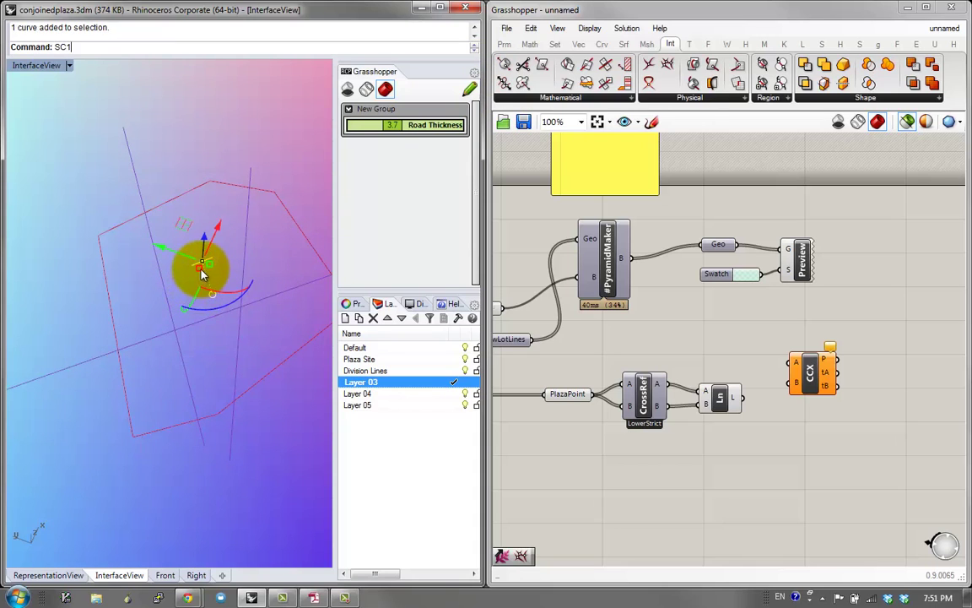
key("Return")
left_click(200, 263)
left_click(193, 265)
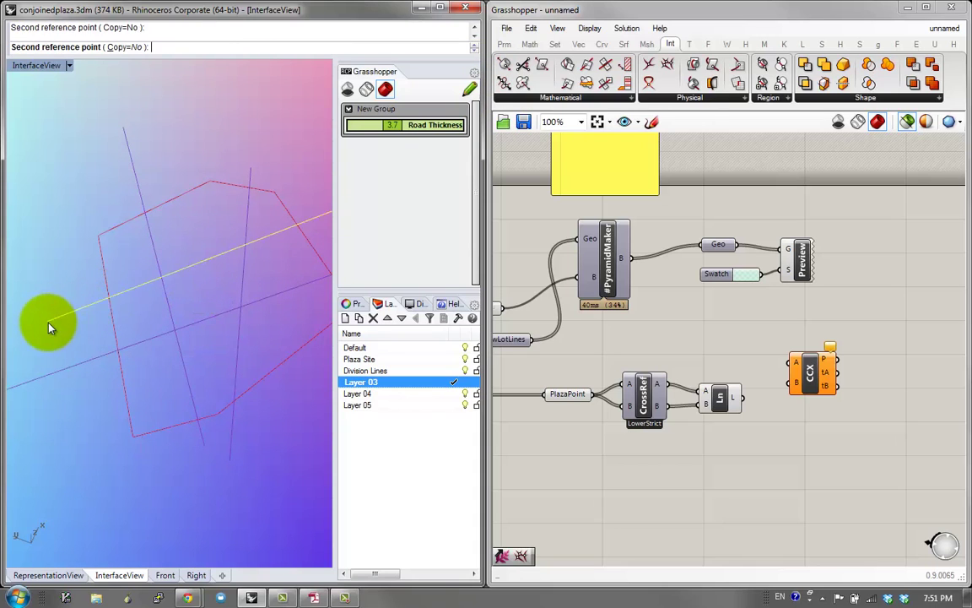
key("ctrl+z")
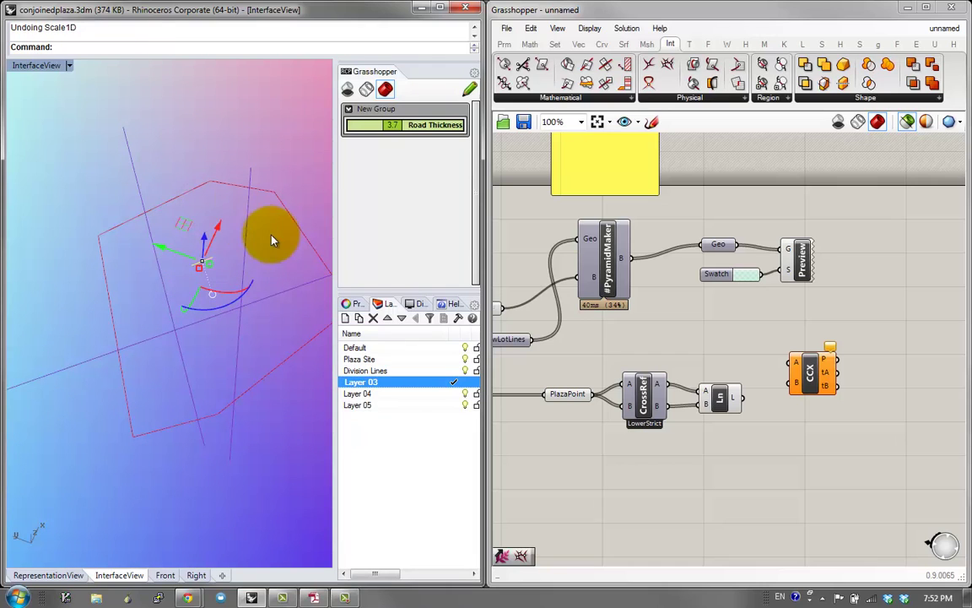
Step: Review the available curve intersection components, and delete the short polyline inside the site outline
left_click(683, 97)
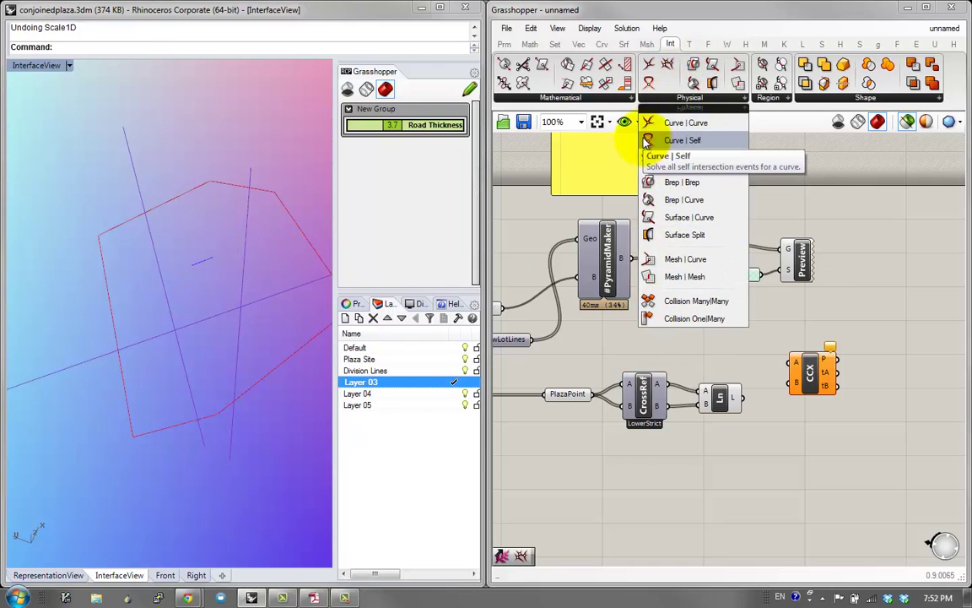
left_click(903, 298)
left_click(211, 268)
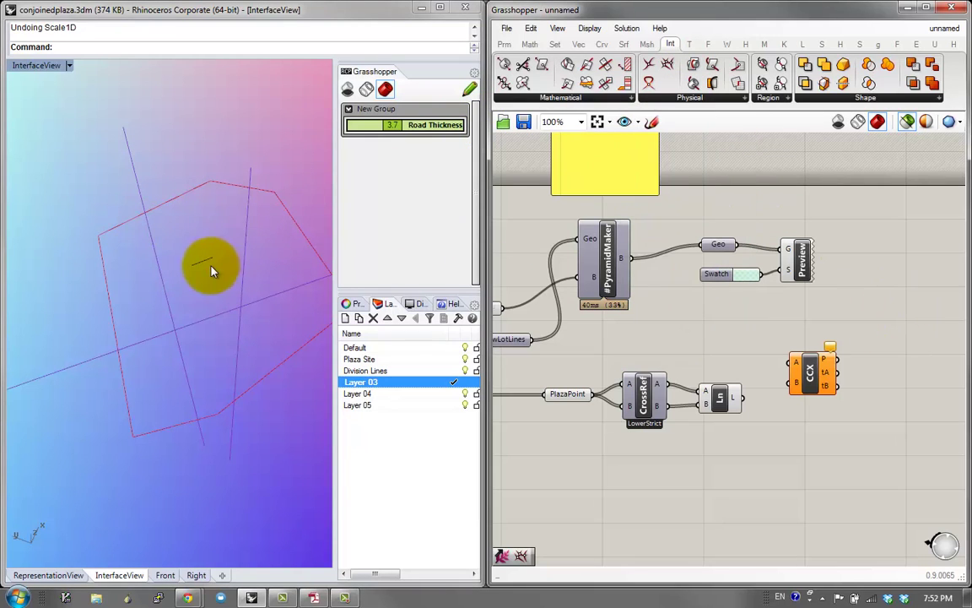
left_click(210, 257)
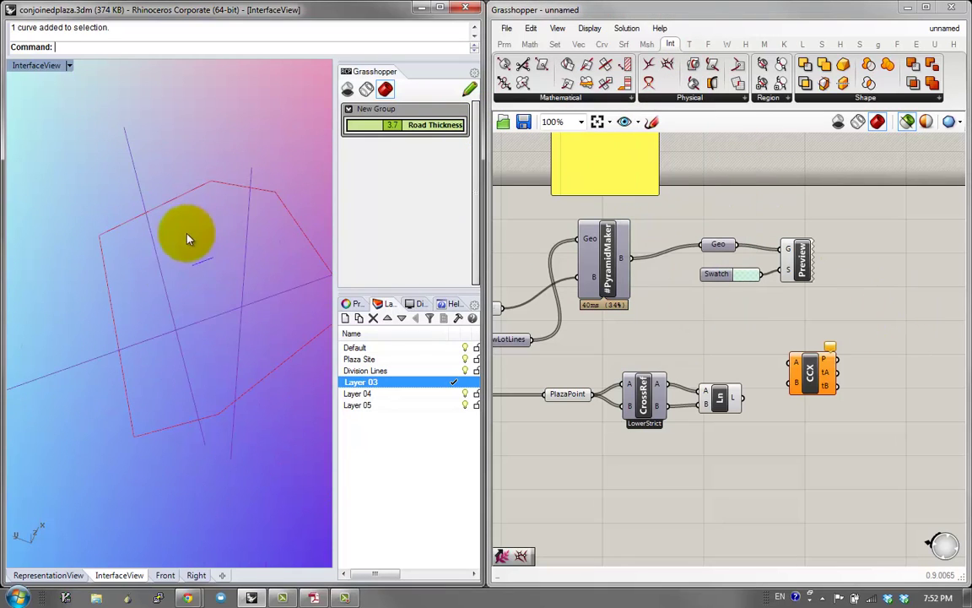
right_click_drag(214, 257, 133, 286)
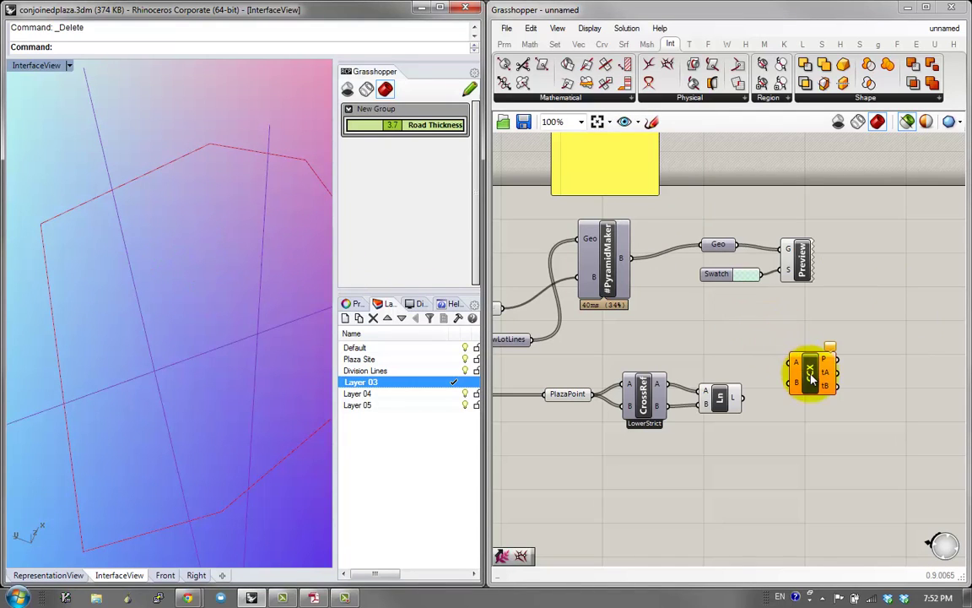
Step: Move CCX closer to the Line component, and wire NewLotLines to its A input and the Line output L to B
left_click_drag(809, 376, 775, 360)
left_click_drag(532, 341, 758, 346)
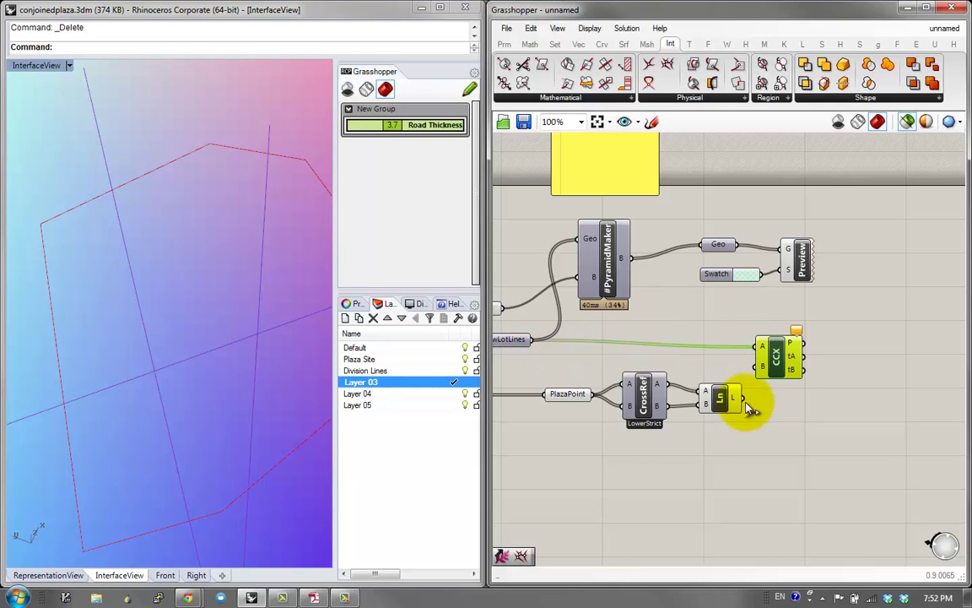
left_click_drag(741, 397, 785, 369)
right_click_drag(801, 379, 768, 381)
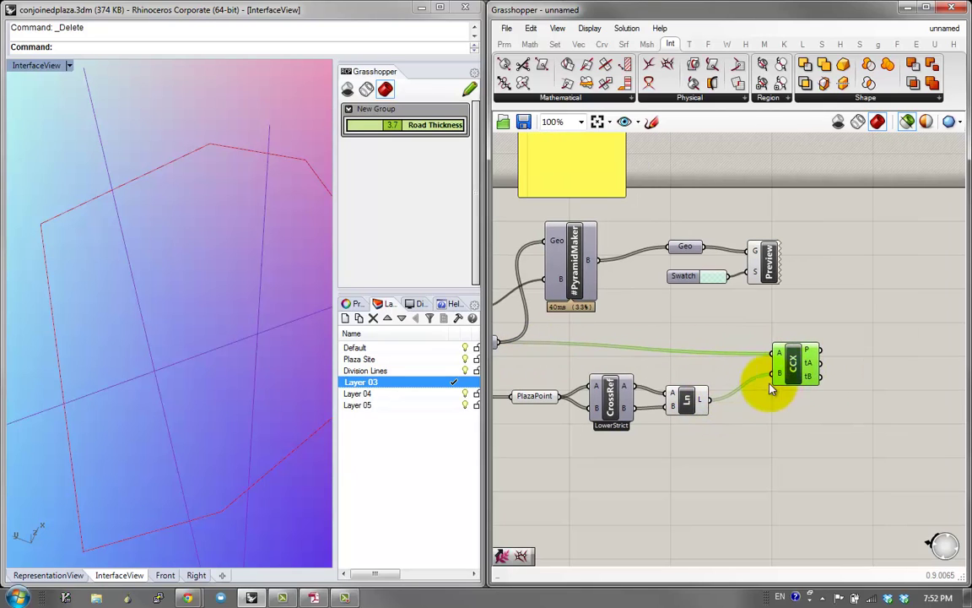
Step: Swap the CCX inputs so the Line output feeds A and NewLotLines feeds B, and wire output P to a new Geometry parameter
left_click_drag(710, 400, 501, 344)
right_click_drag(788, 348, 746, 352)
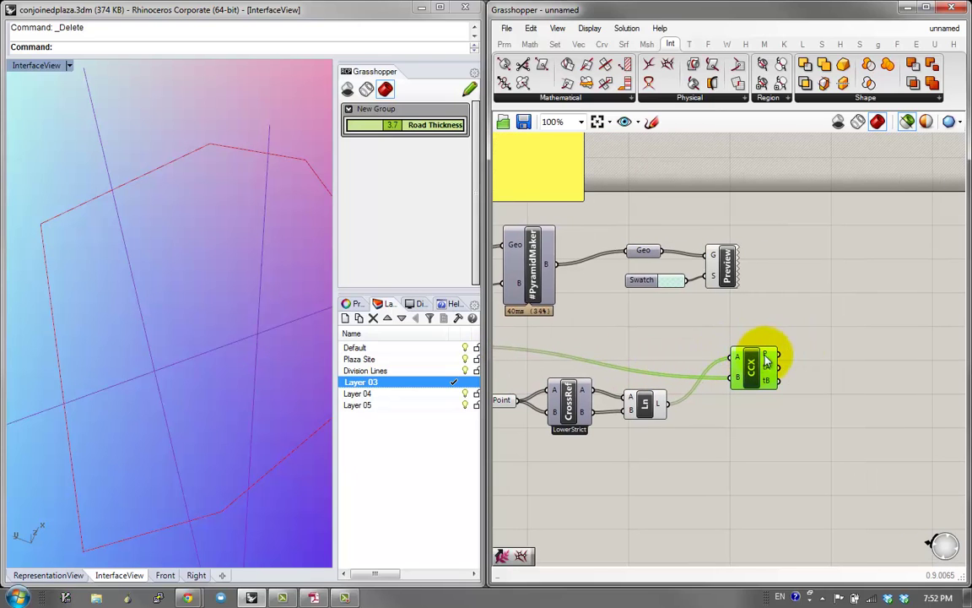
double_click(828, 333)
type("geo")
left_click(800, 245)
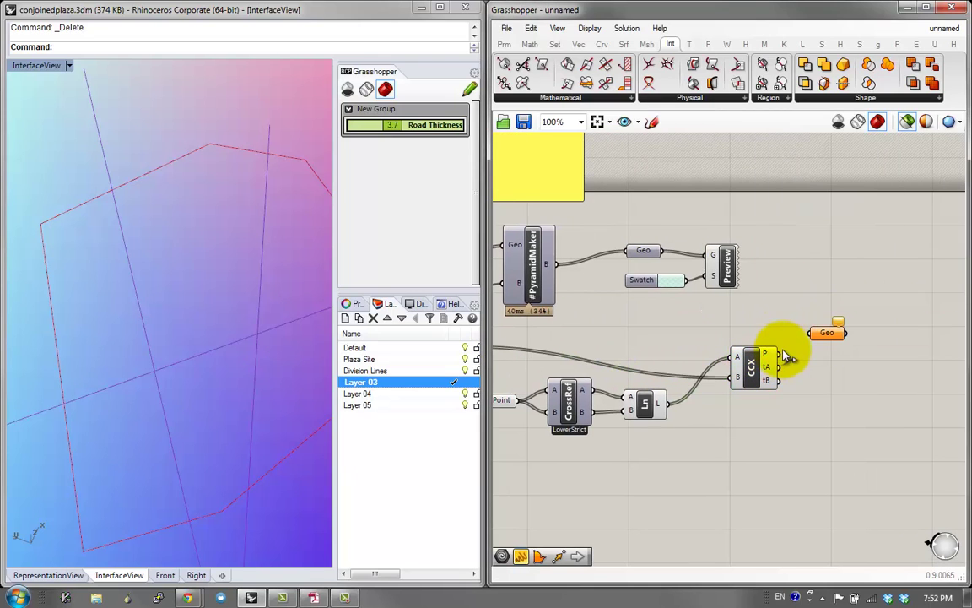
left_click_drag(782, 353, 845, 372)
left_click_drag(754, 369, 749, 354)
right_click_drag(748, 353, 793, 362)
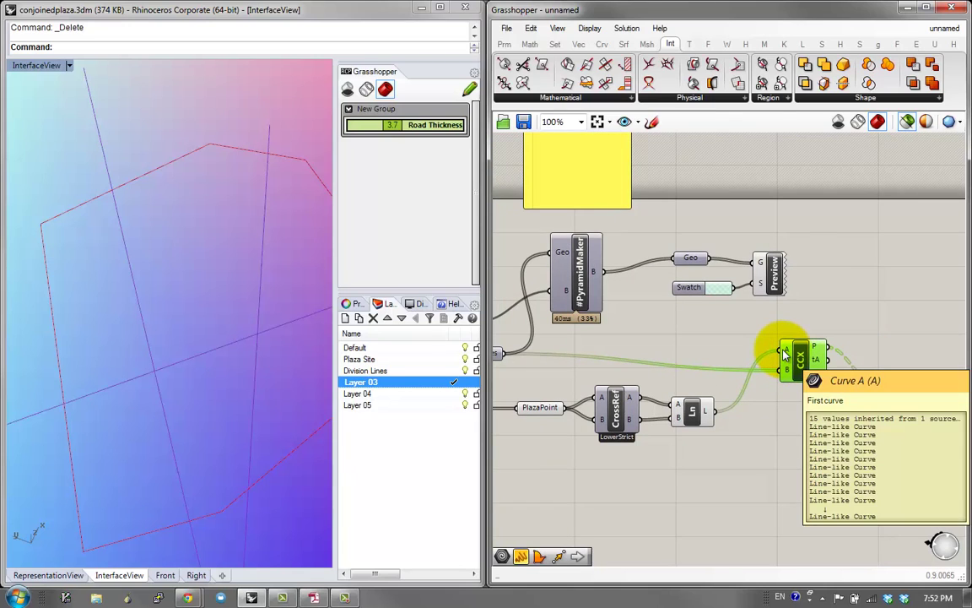
Step: Graft the A input of the CCX component
mouse_move(786, 377)
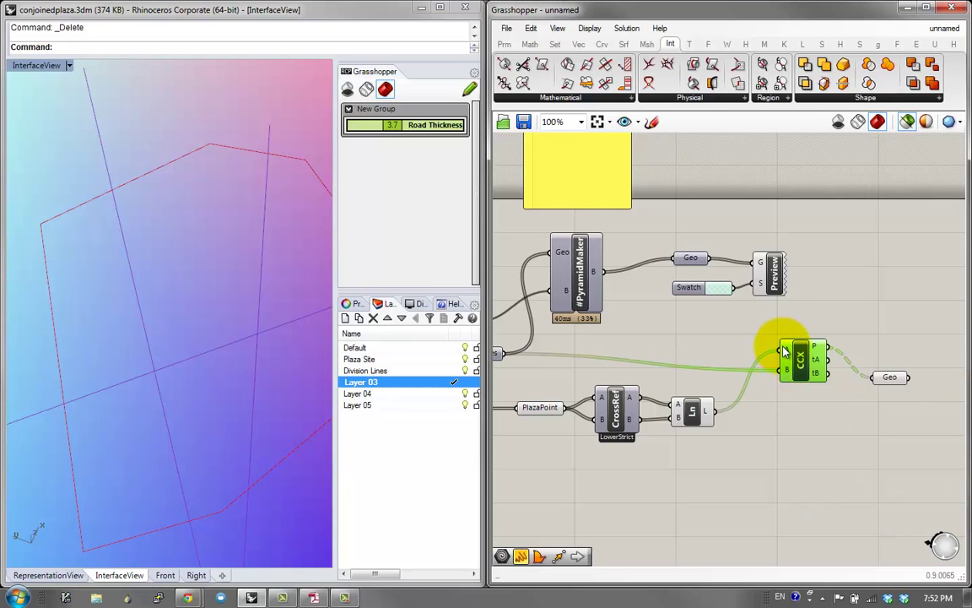
mouse_move(787, 353)
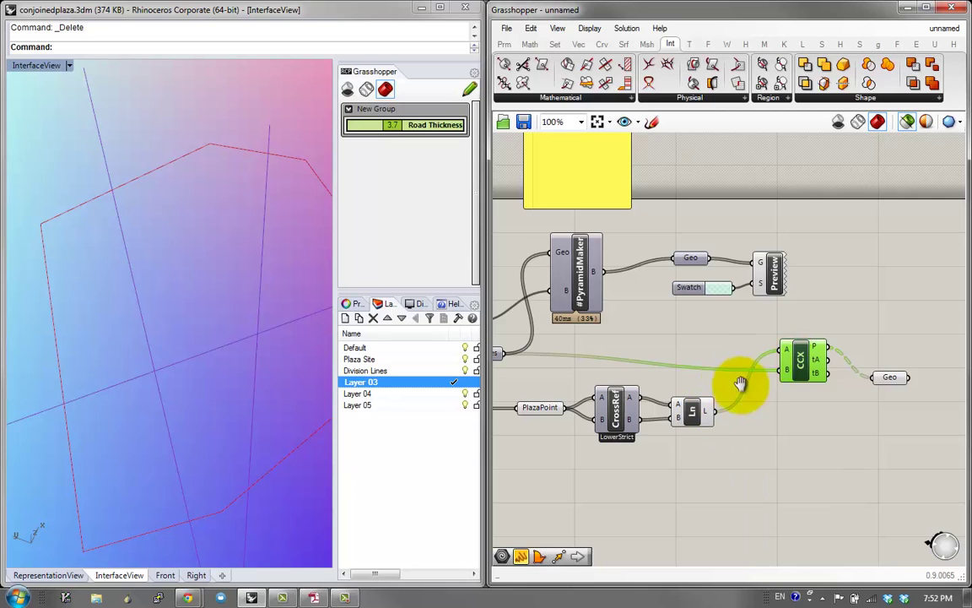
right_click_drag(741, 384, 774, 395)
right_click(827, 372)
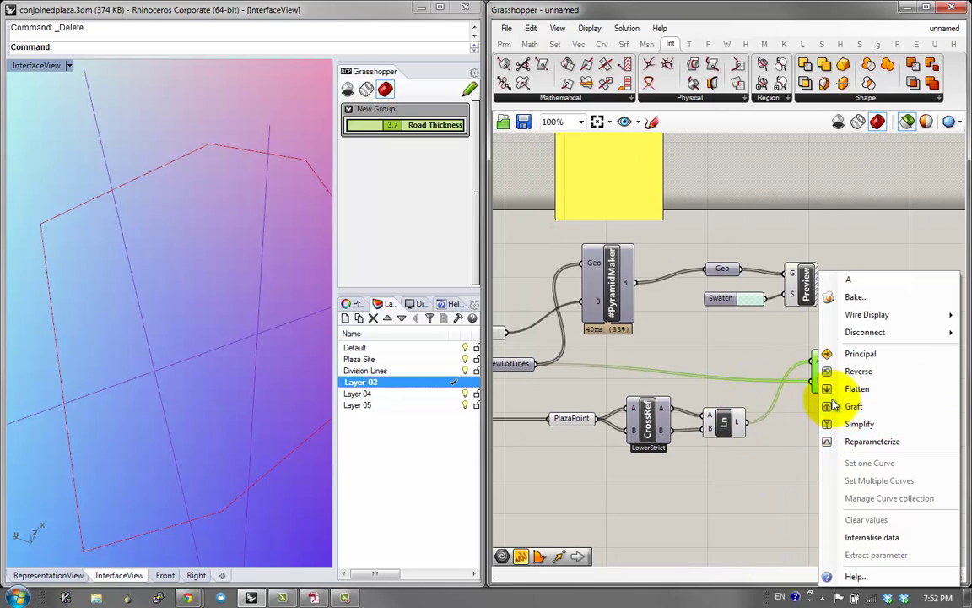
left_click(825, 400)
Step: Add a panel wired to CCX's P output, and make it taller to read through the full list of paths
right_click_drag(900, 386, 808, 404)
double_click(814, 341)
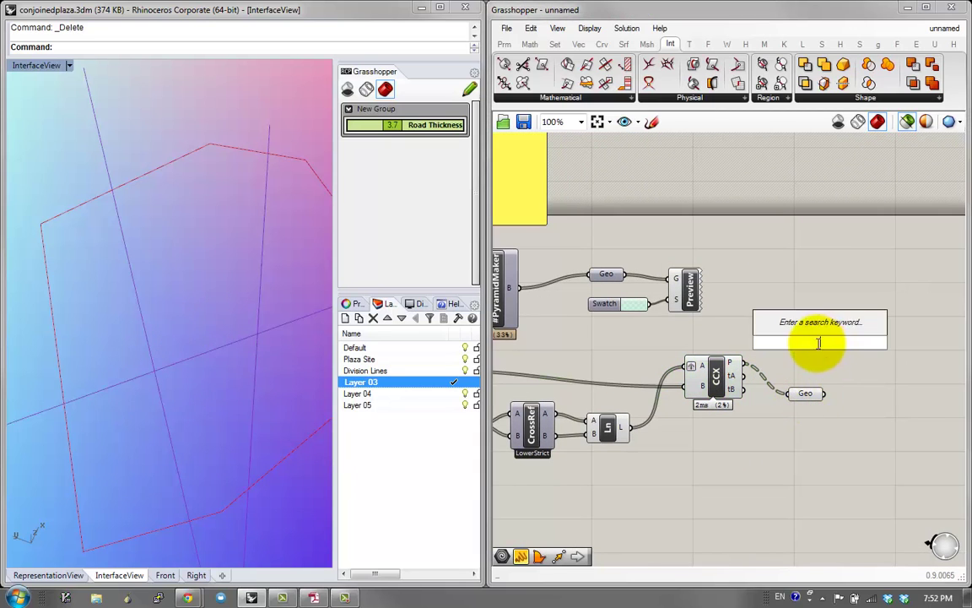
type("panel")
key("Return")
left_click_drag(755, 367, 787, 338)
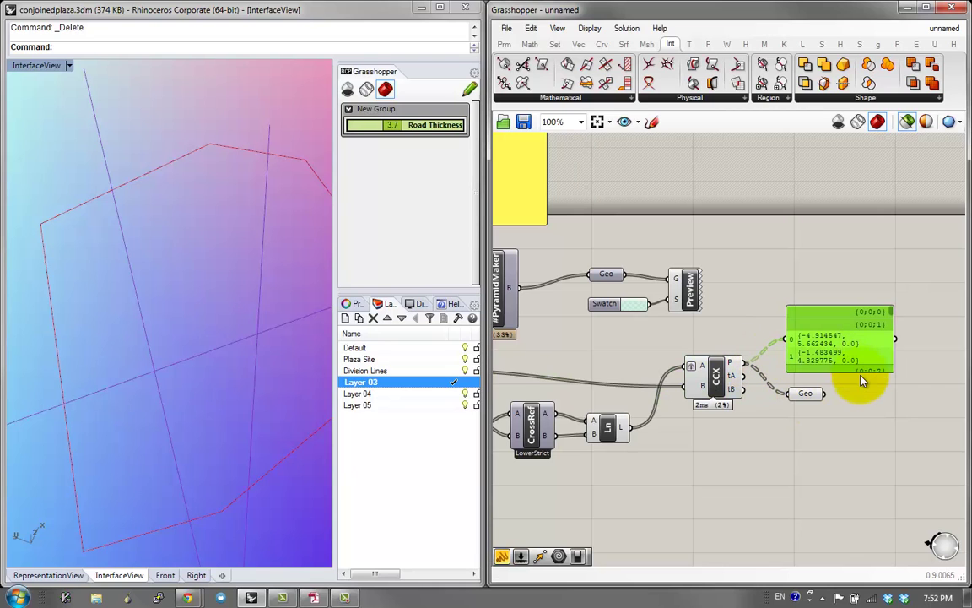
left_click_drag(860, 370, 870, 463)
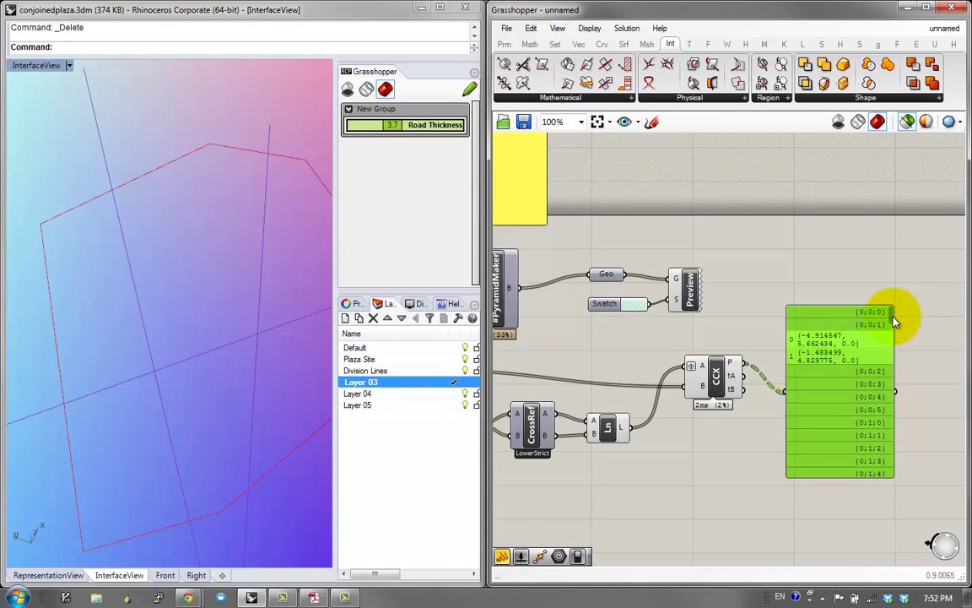
left_click_drag(895, 321, 900, 492)
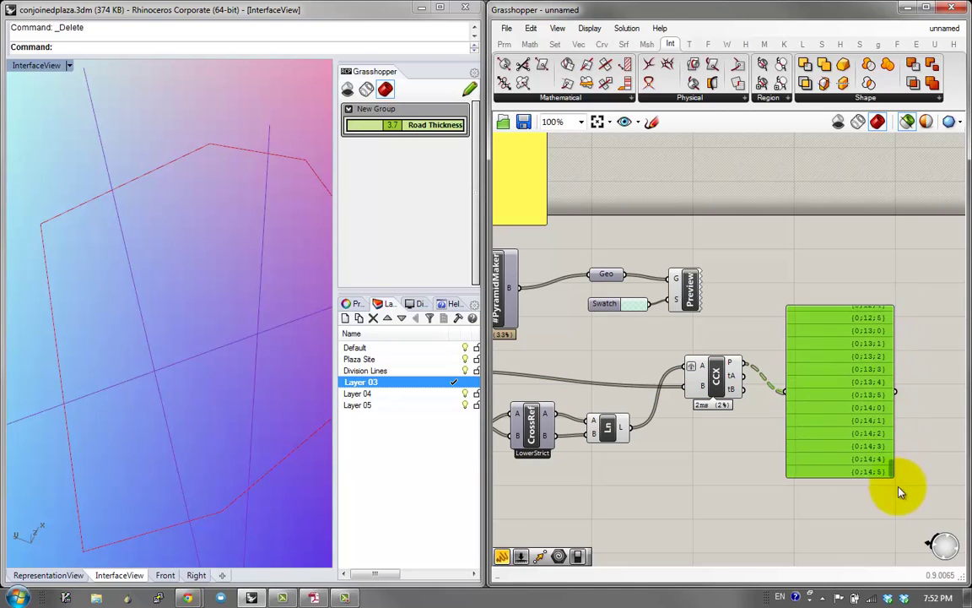
Step: Move the panel clear of the Geo parameter, and preview the intersection points held in Geo
left_click_drag(783, 468, 808, 391)
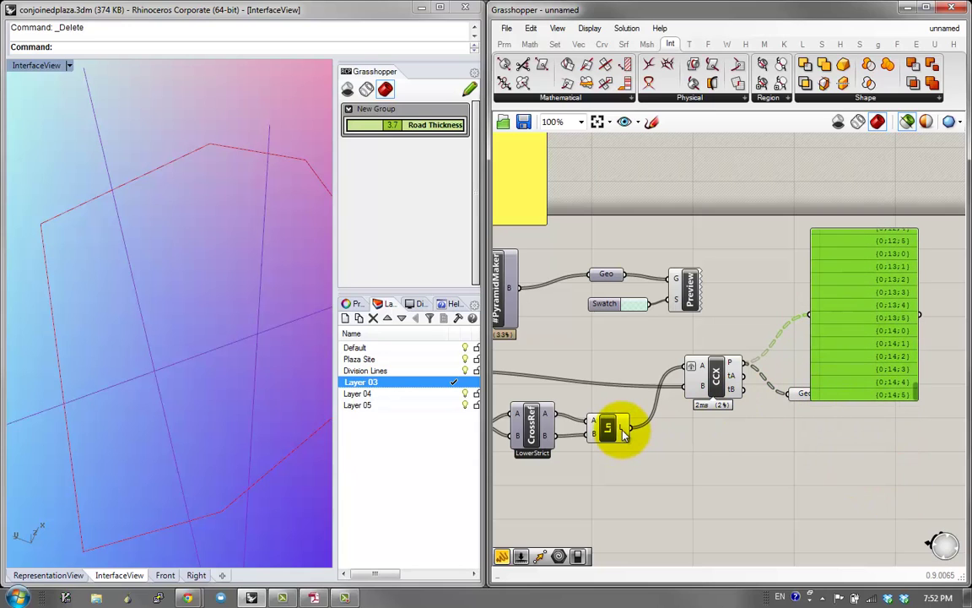
mouse_move(624, 434)
left_click_drag(842, 377, 880, 363)
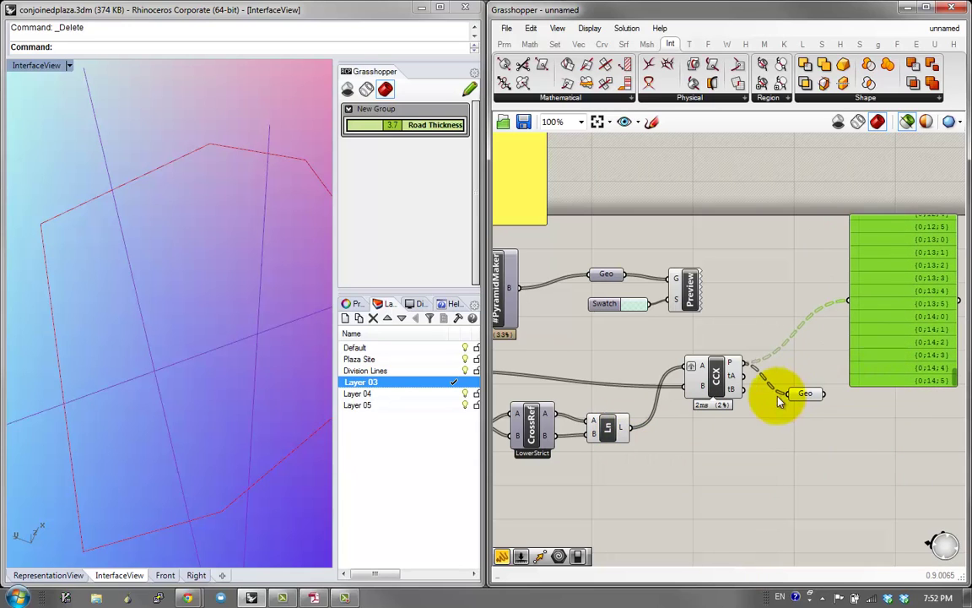
left_click(810, 397)
right_click_drag(811, 397, 736, 404)
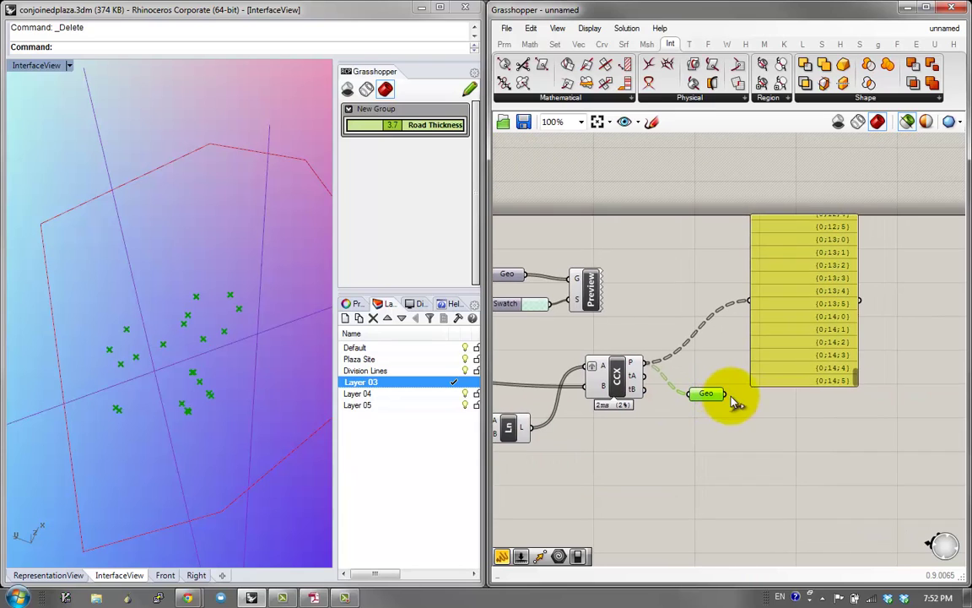
left_click(857, 323)
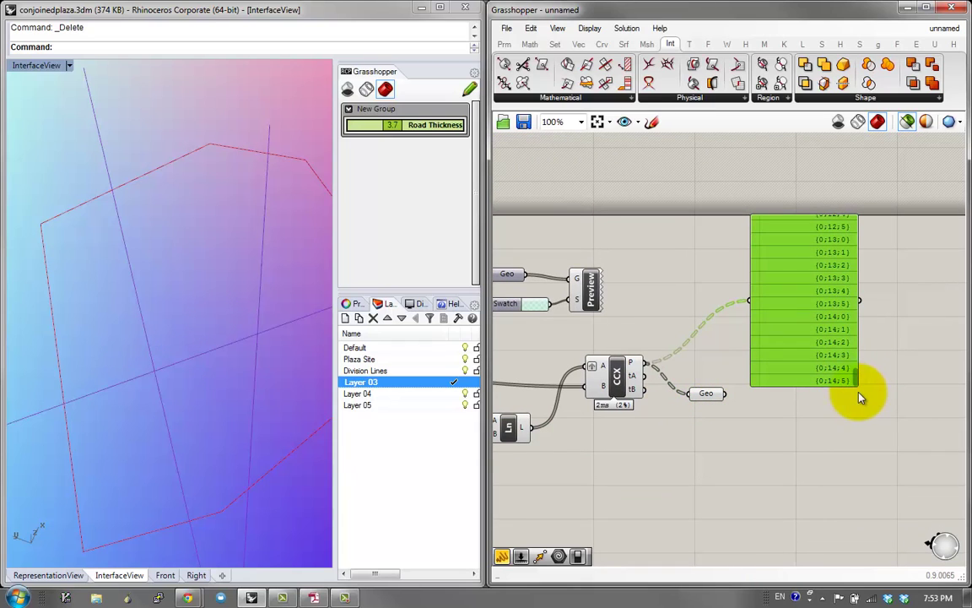
left_click_drag(857, 372, 855, 215)
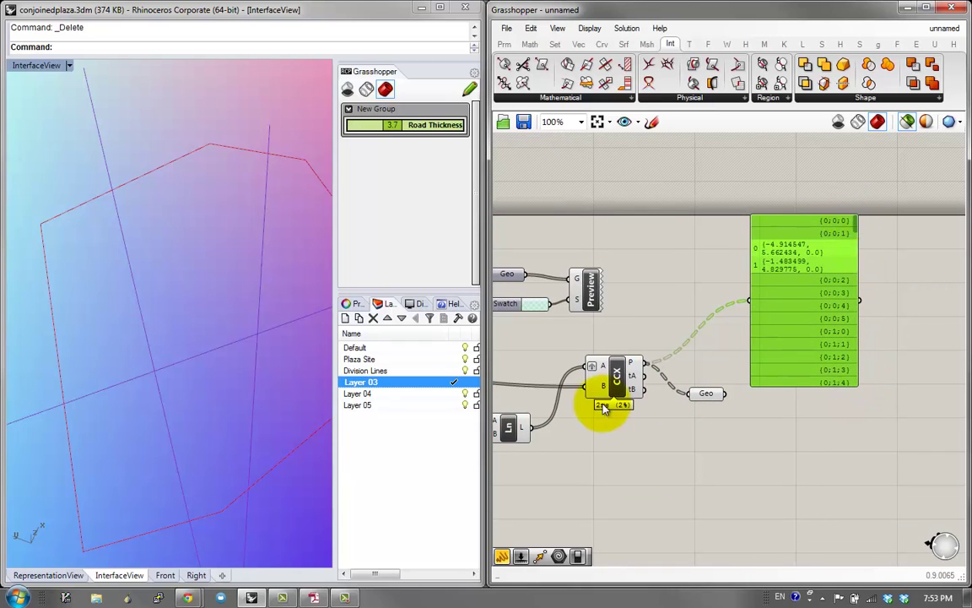
Step: Simplify CCX's P output, and move the Line component level with CCX's A input
right_click(649, 362)
left_click(700, 462)
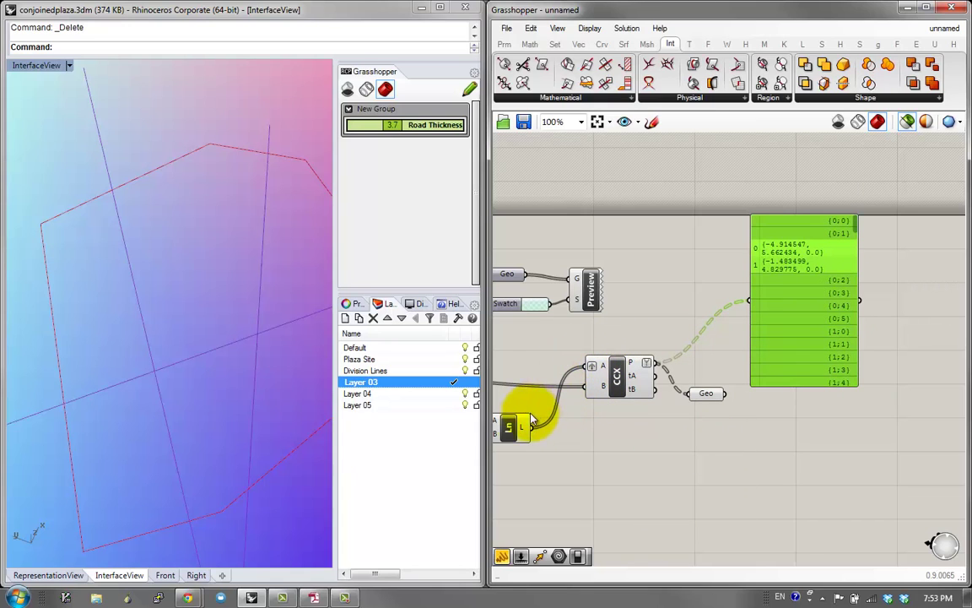
left_click_drag(522, 427, 547, 364)
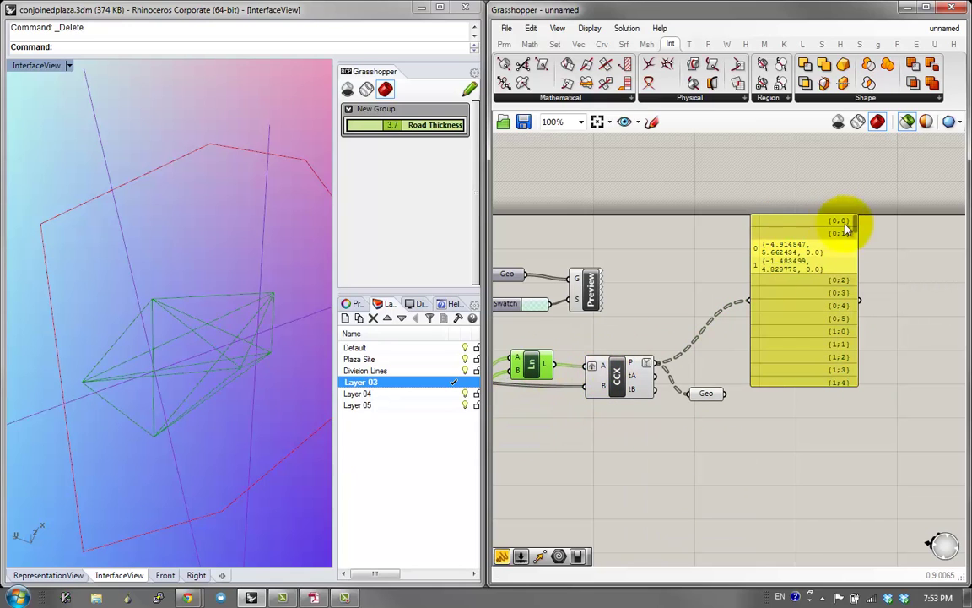
scroll(857, 230, "down", 3)
scroll(857, 230, "up", 2)
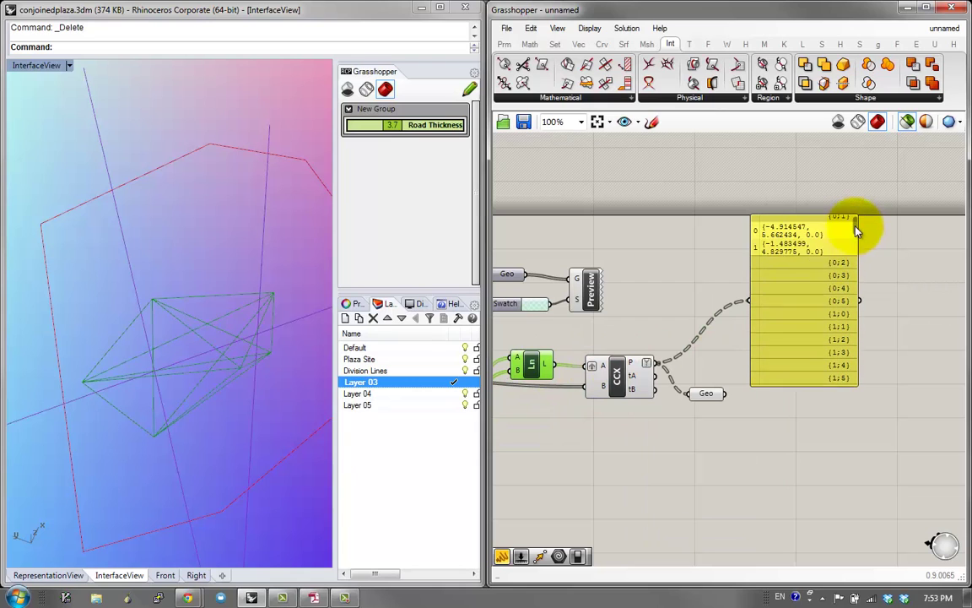
double_click(803, 185)
type("param")
key("Return")
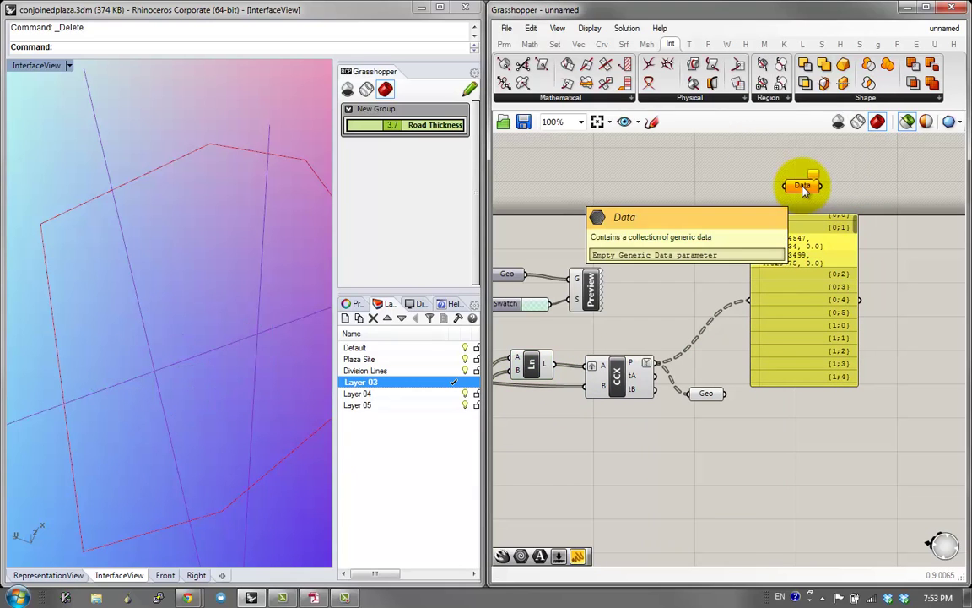
key("ctrl+z")
Step: Add a Param Viewer above the panel, feed it CCX's P output, and switch it to the graphic tree display
double_click(803, 186)
type("param")
key("Return")
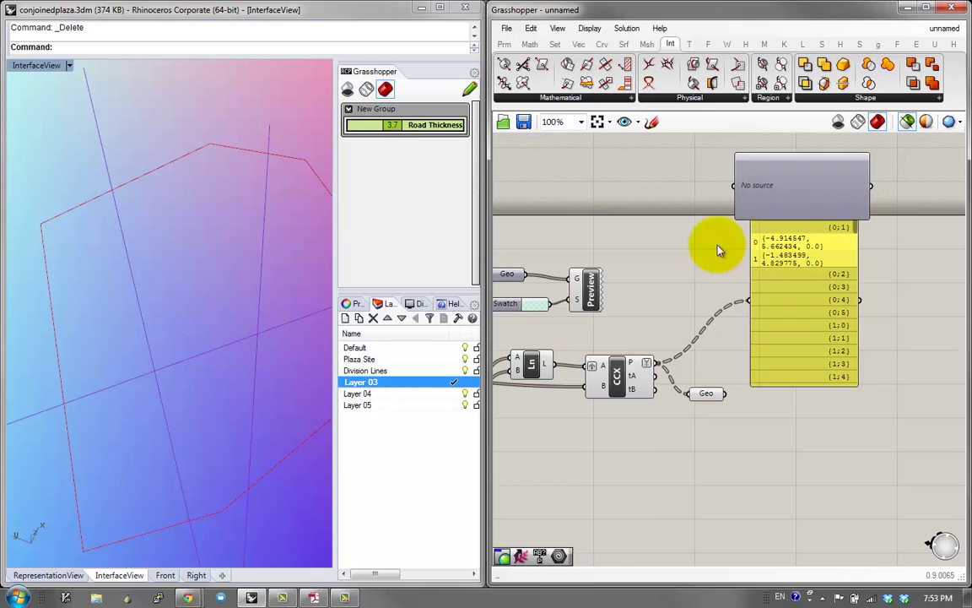
mouse_move(659, 358)
left_mouse_down()
mouse_move(723, 179)
mouse_move(714, 273)
mouse_move(656, 363)
left_mouse_up()
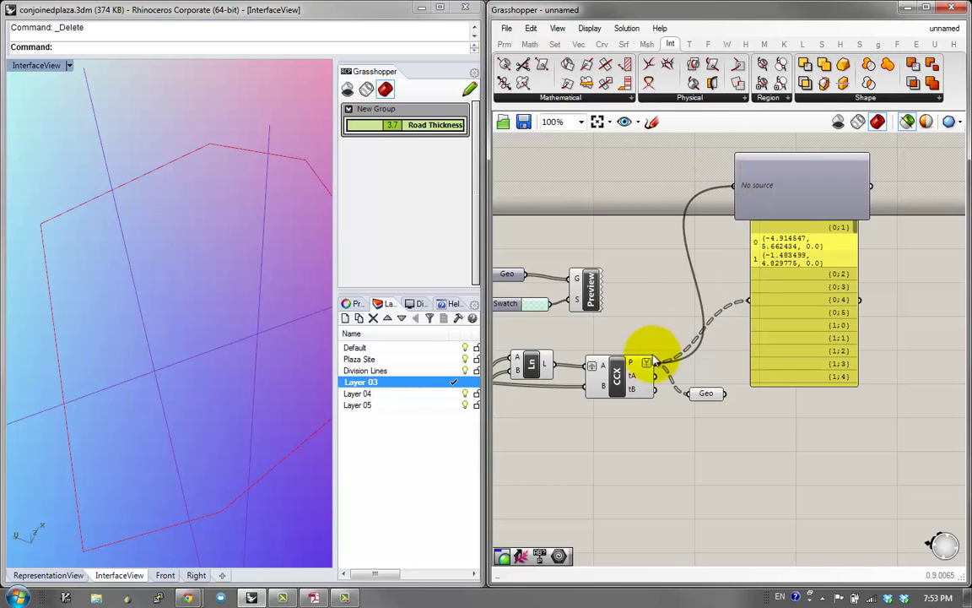
double_click(785, 193)
left_click_drag(805, 221, 843, 252)
Step: Examine the tree branches in the Param Viewer, the grafted A input of CCX, and the paths listed in the panel
scroll(804, 192, "up", 5)
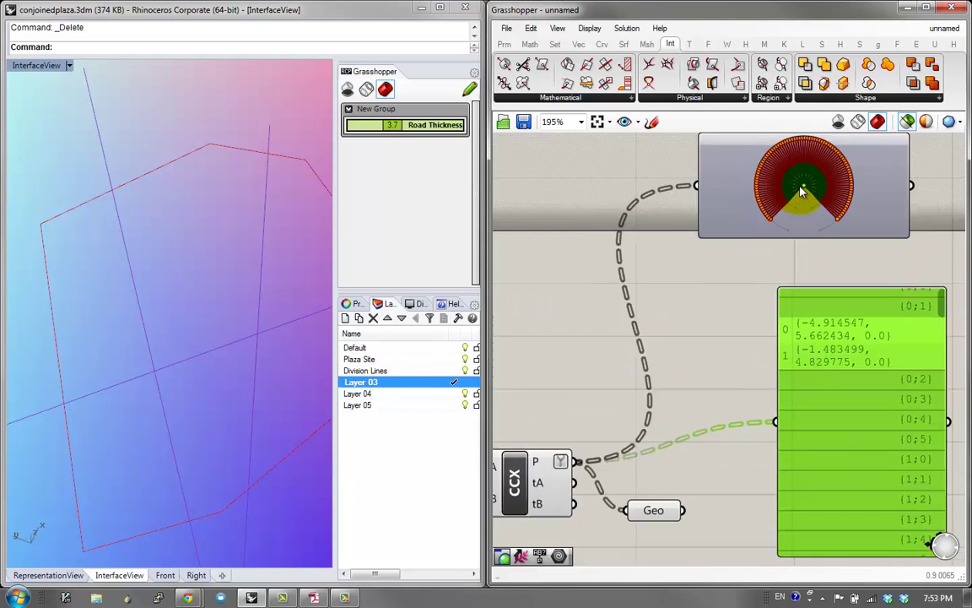
scroll(804, 193, "up", 6)
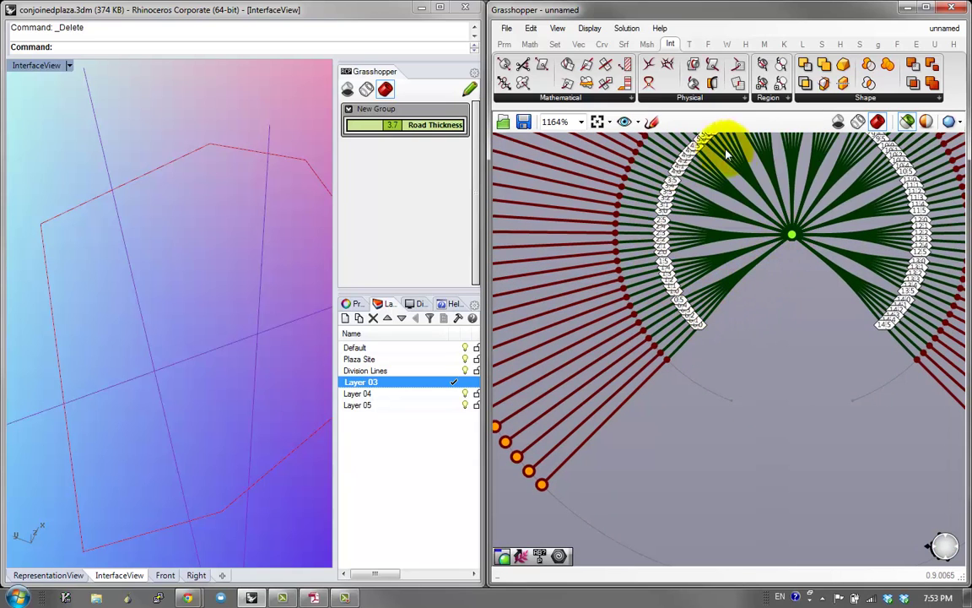
right_click_drag(859, 337, 823, 292)
scroll(823, 291, "down", 8)
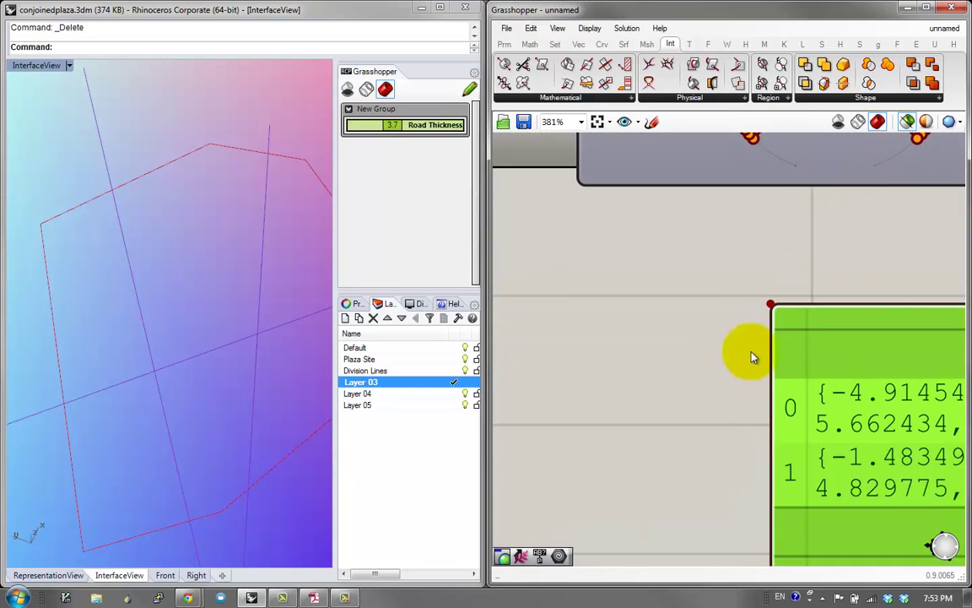
right_click_drag(726, 397, 849, 362)
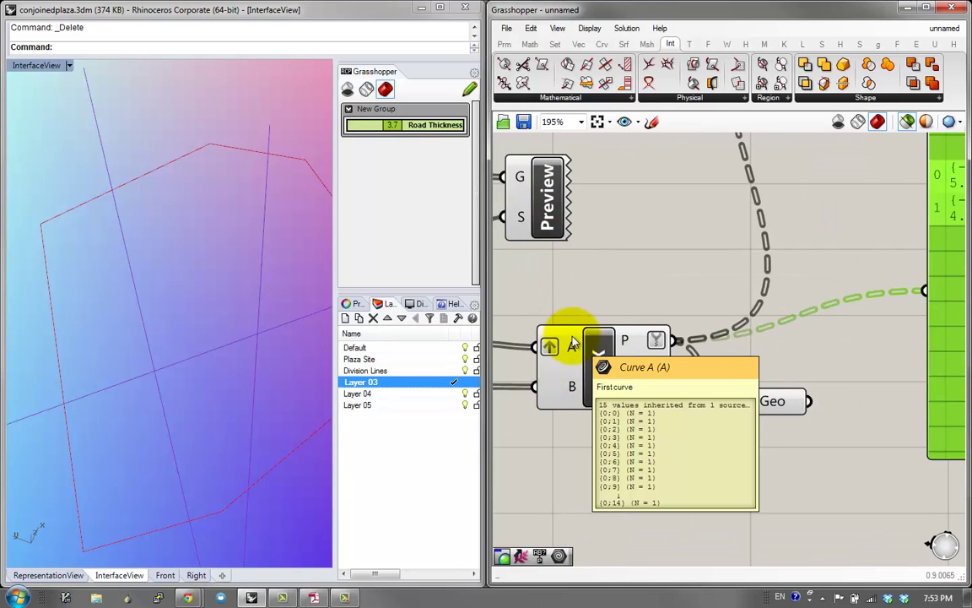
right_click_drag(630, 339, 836, 340)
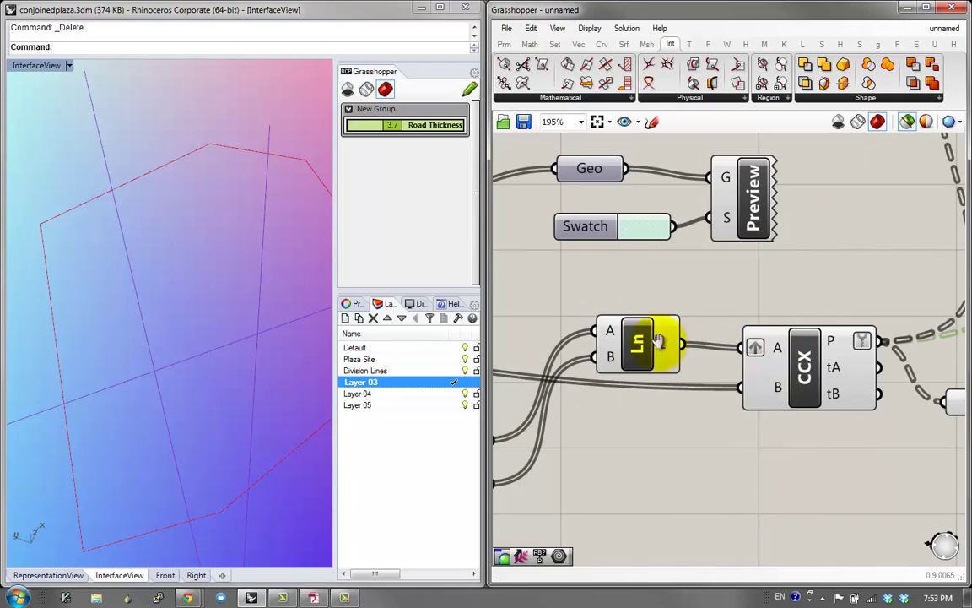
scroll(660, 342, "down", 2)
right_click_drag(883, 291, 638, 318)
scroll(829, 288, "up", 2)
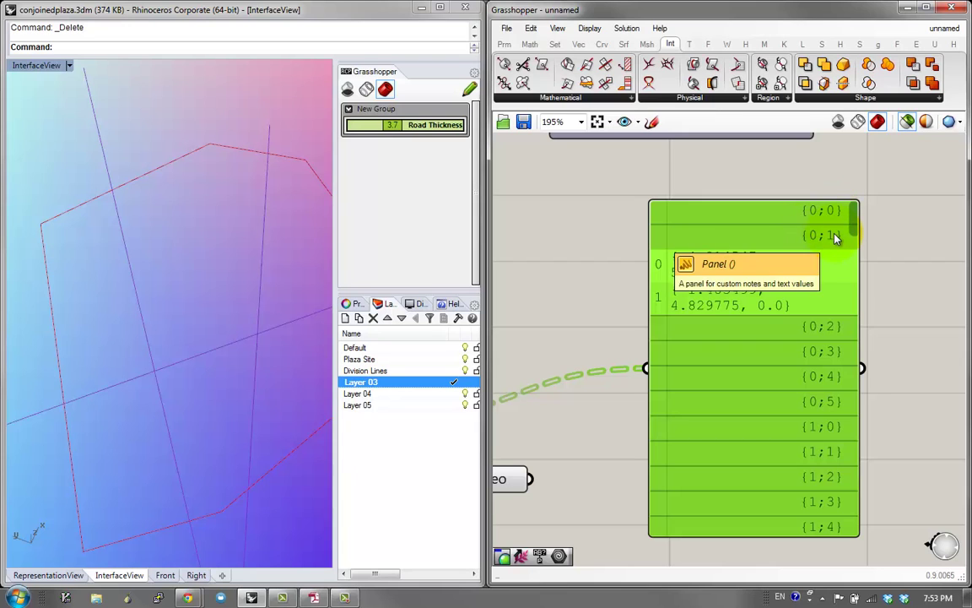
left_click_drag(852, 222, 819, 196)
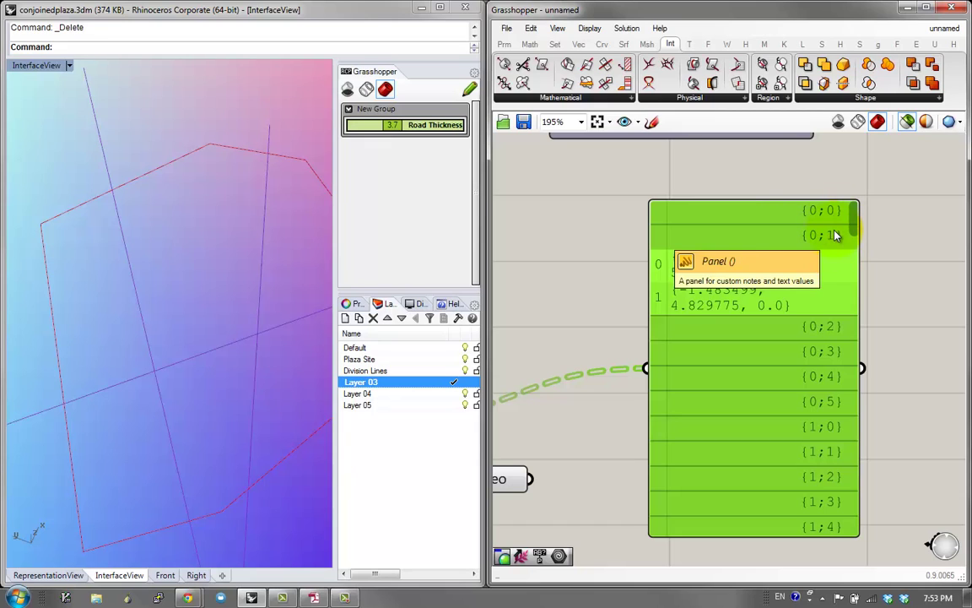
left_click(839, 292)
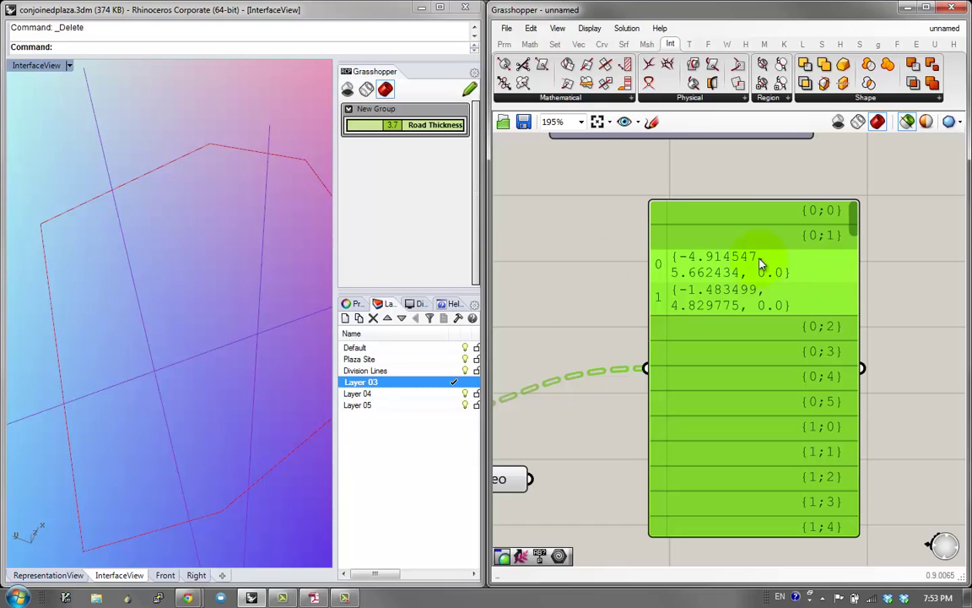
right_click_drag(717, 264, 818, 257)
scroll(818, 282, "down", 2)
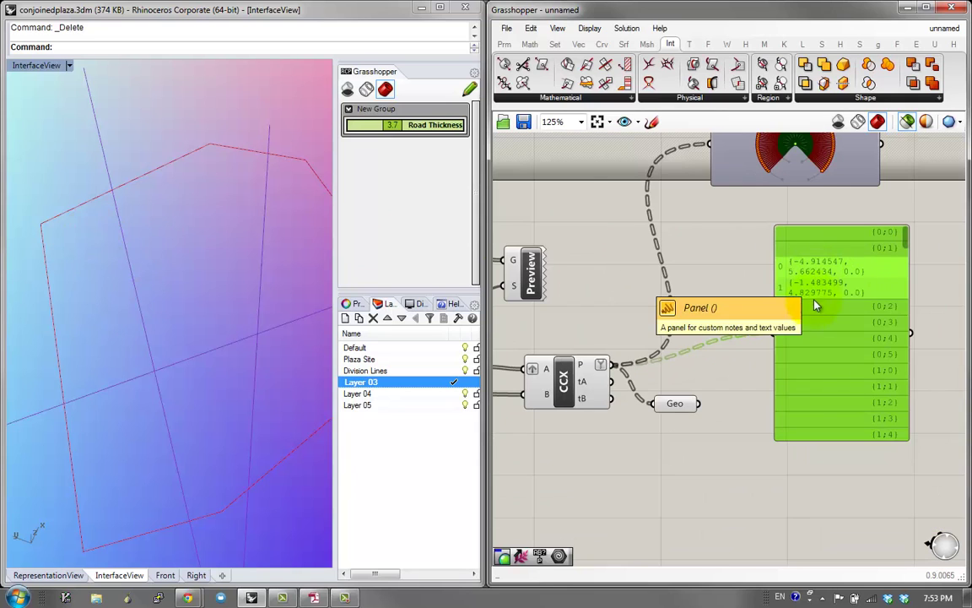
Step: Move the panel and Geo parameter aside, and add a Shift Paths component with its D input fed by CCX's P output
right_click_drag(820, 312, 755, 334)
left_click_drag(814, 361, 887, 355)
left_click_drag(579, 426, 642, 457)
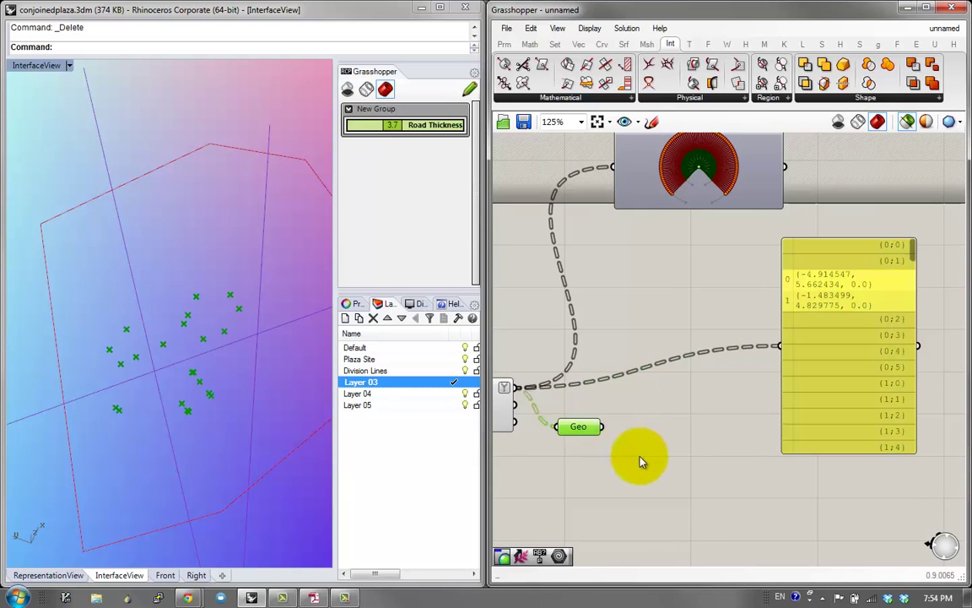
double_click(641, 400)
type("shif")
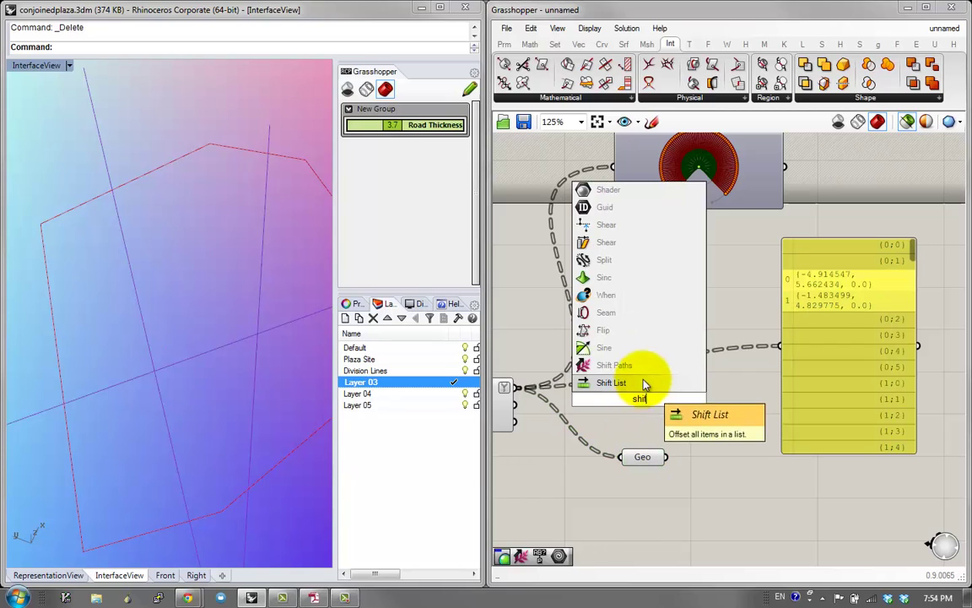
left_click(659, 367)
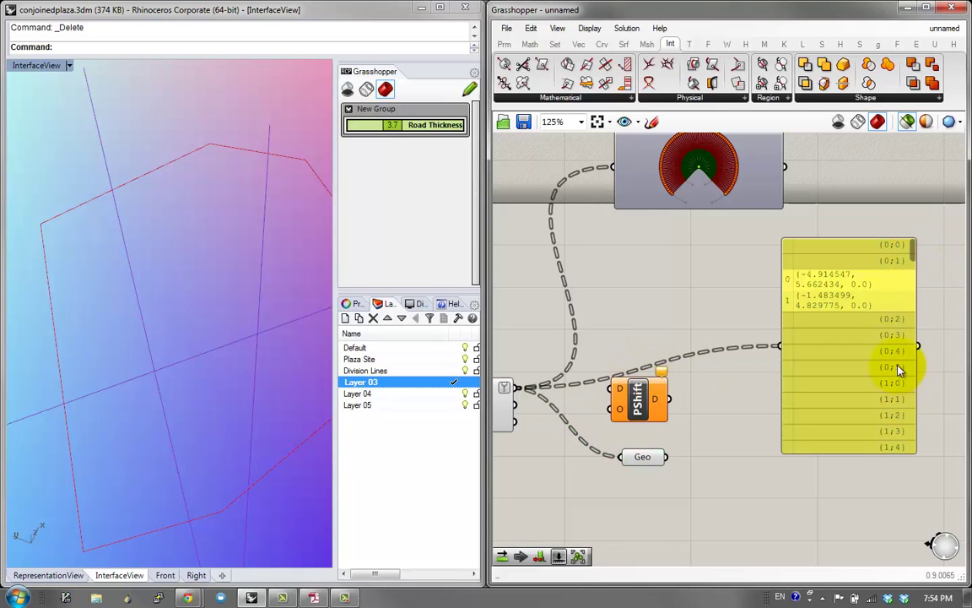
left_click_drag(917, 249, 916, 218)
left_click_drag(517, 397, 613, 389)
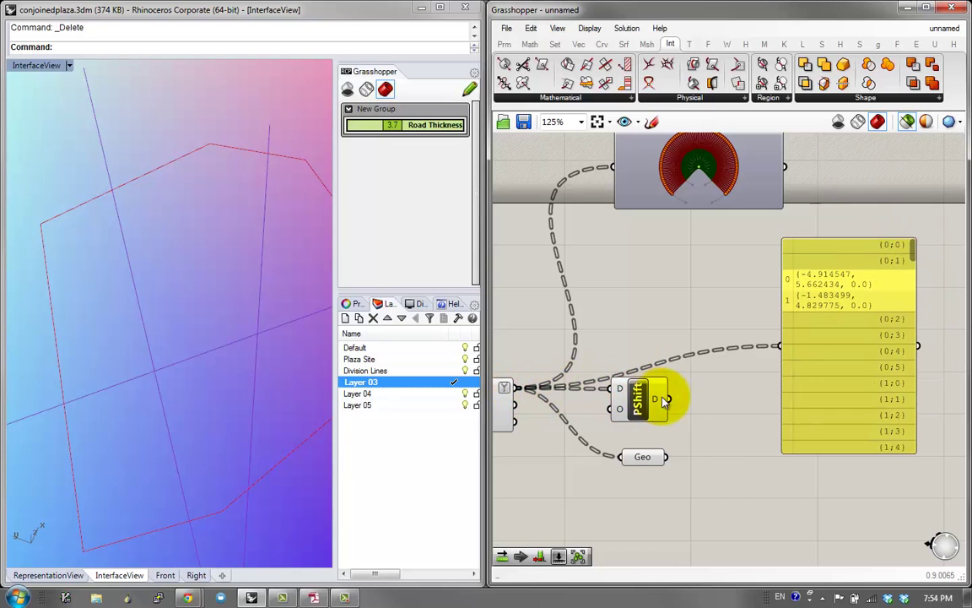
Step: Duplicate the Param Viewer just below the original and feed the copy from Shift Paths' D output
left_click(697, 195)
left_click_drag(699, 196, 721, 293, "alt")
scroll(720, 293, "up", 1)
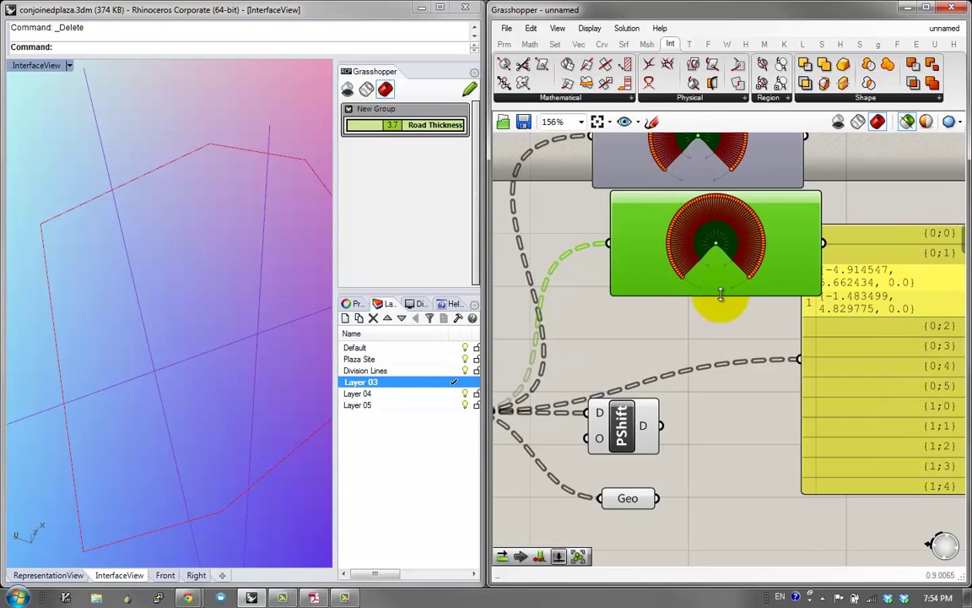
scroll(743, 287, "down", 1)
left_click_drag(672, 398, 633, 252)
scroll(737, 263, "up", 1)
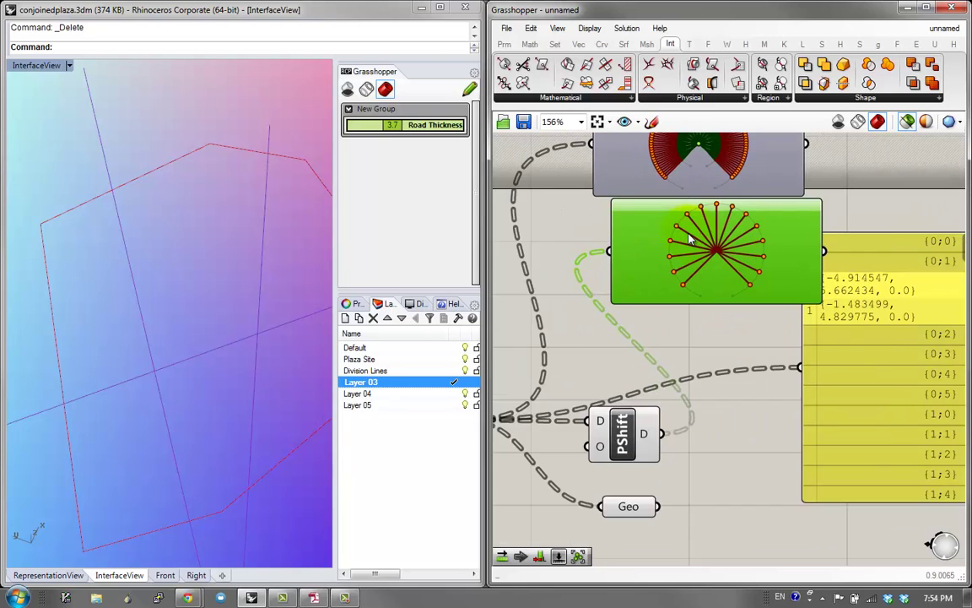
scroll(690, 235, "down", 2)
Step: Feed the panel from Shift Paths' D output and look through its listed branches
left_click_drag(816, 324, 835, 373)
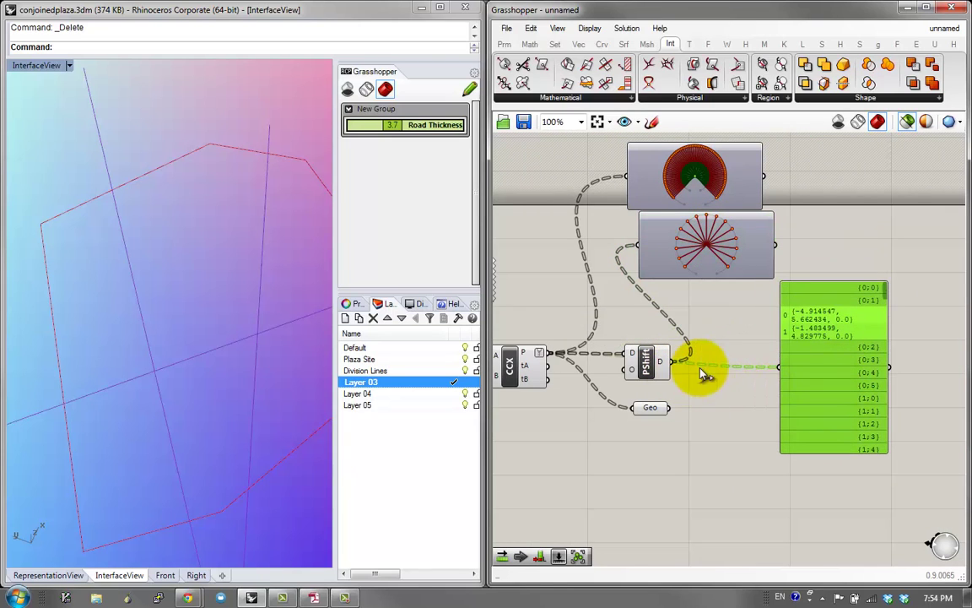
left_click_drag(702, 375, 816, 369)
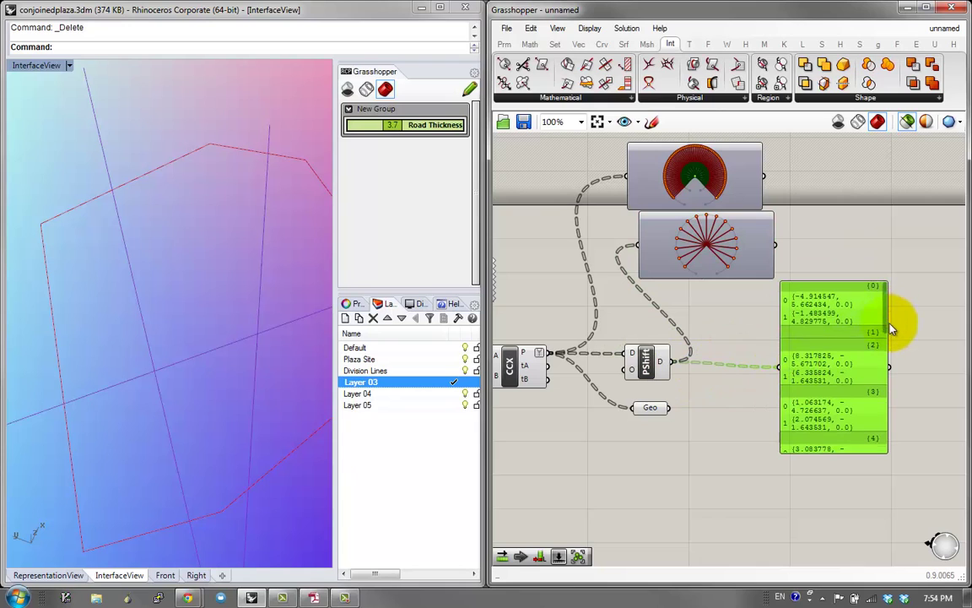
scroll(888, 329, "down", 10)
scroll(882, 384, "up", 10)
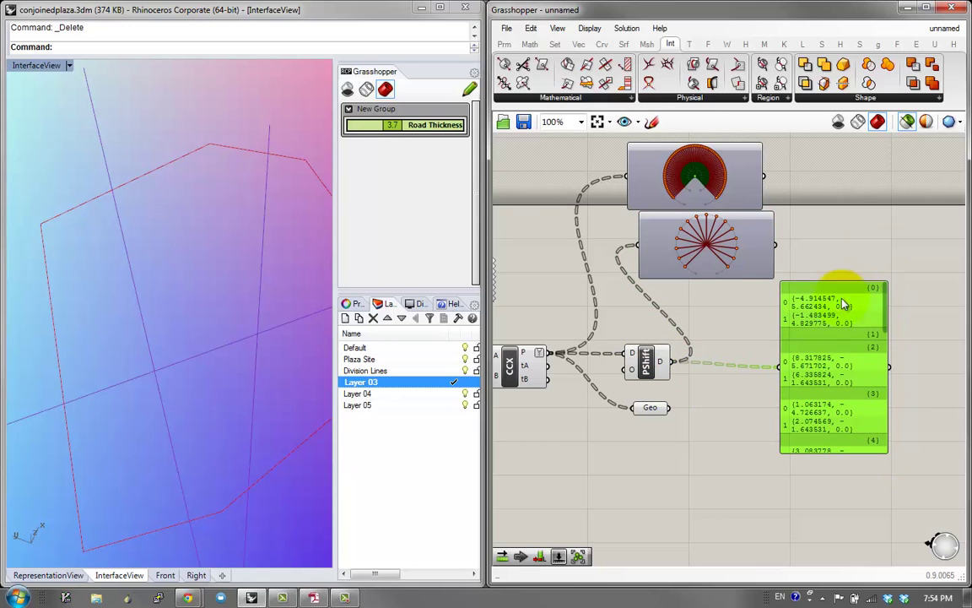
Step: Move the panel farther from Shift Paths to free up space, and raise Shift Paths slightly
right_click_drag(895, 323, 860, 314)
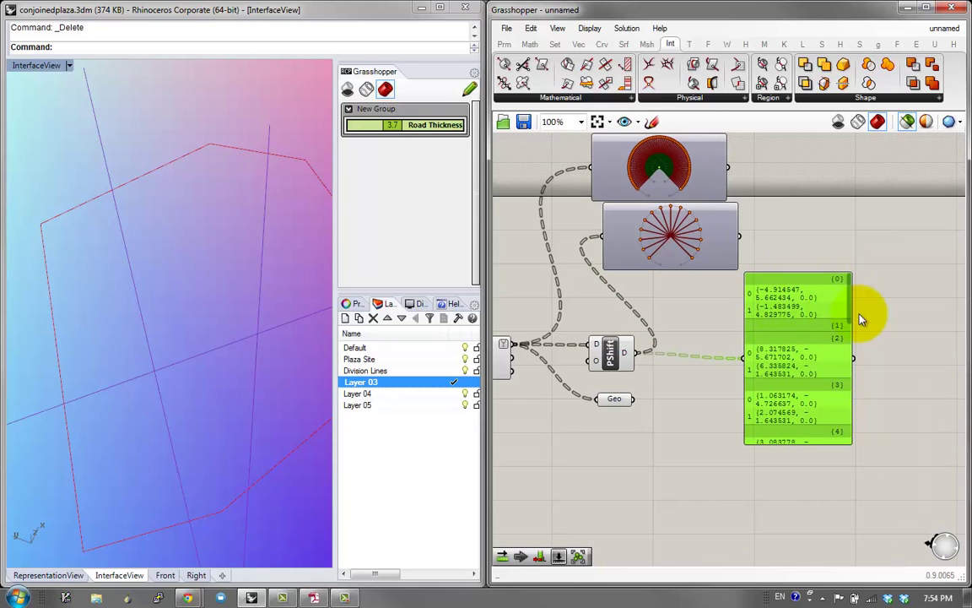
left_click_drag(850, 311, 857, 289)
right_click_drag(832, 294, 787, 319)
left_click_drag(751, 343, 808, 372)
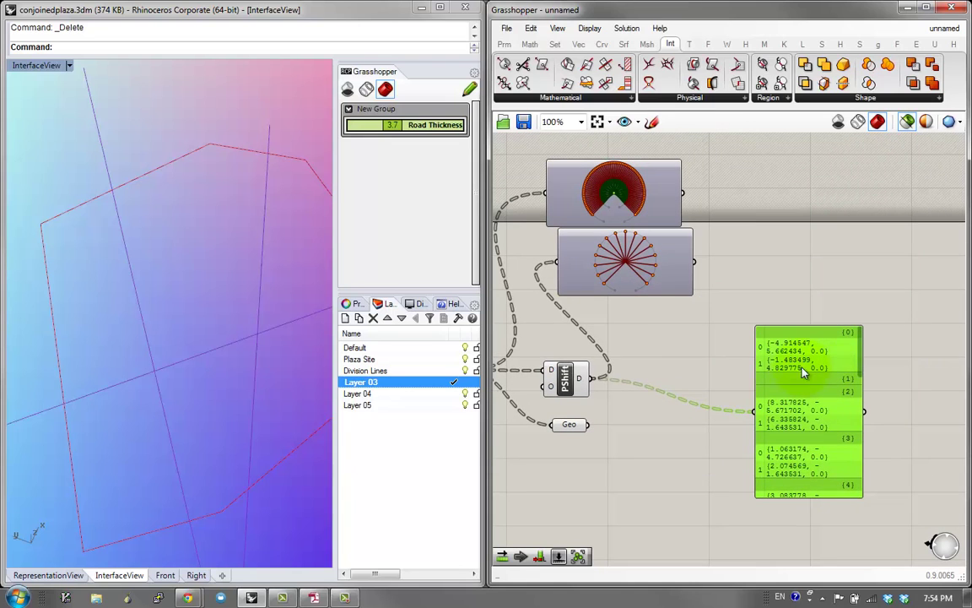
left_click(566, 377)
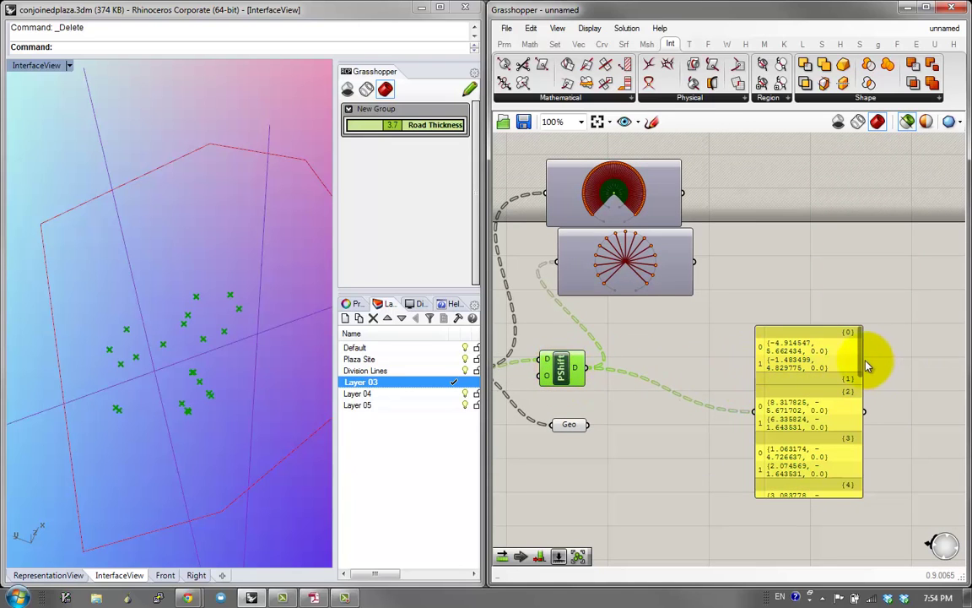
left_click_drag(861, 363, 847, 304)
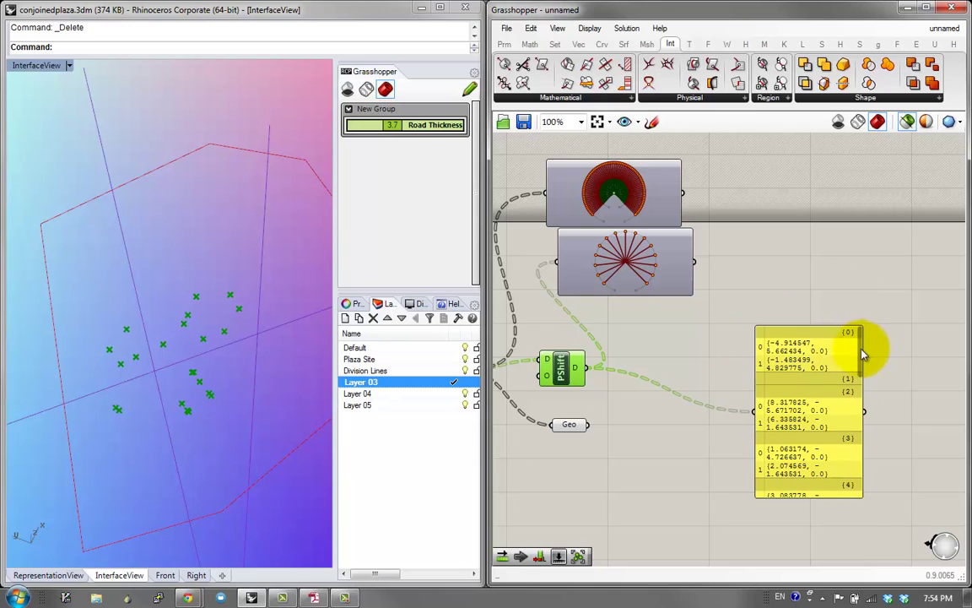
left_click_drag(863, 355, 825, 347)
left_click(688, 354)
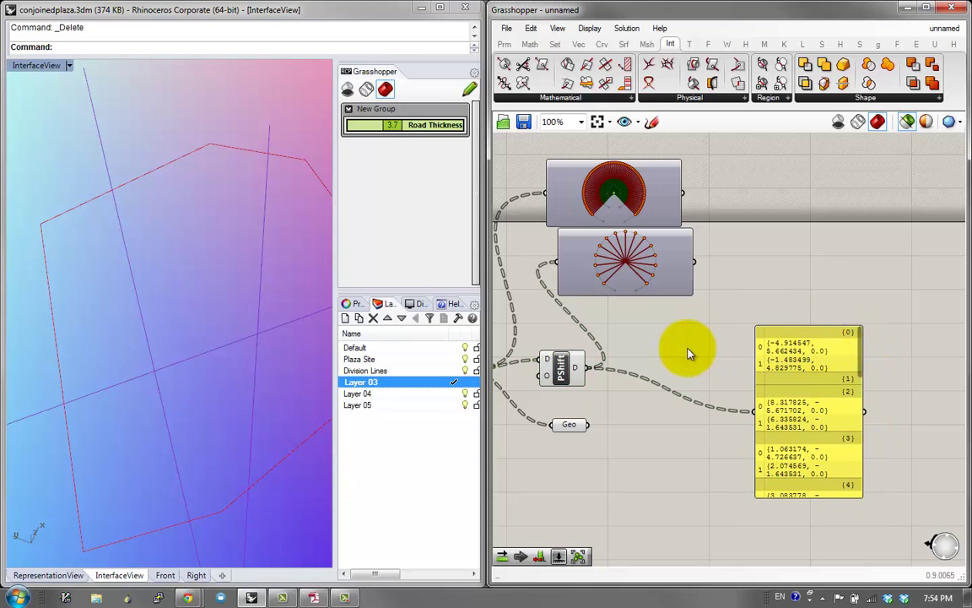
Step: Add a Null Item component fed by Shift Paths' D output, and show its N output in the panel
double_click(688, 355)
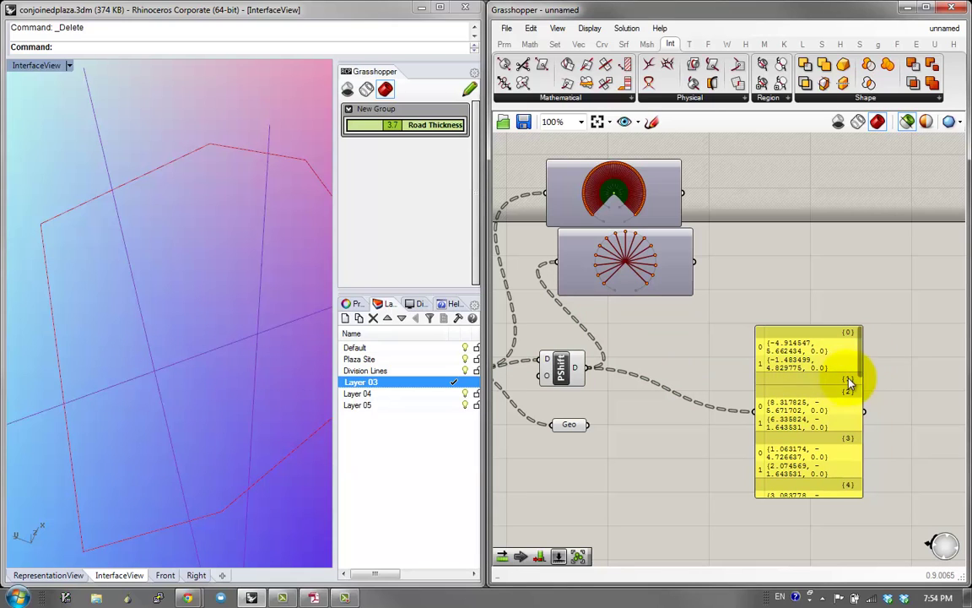
double_click(713, 354)
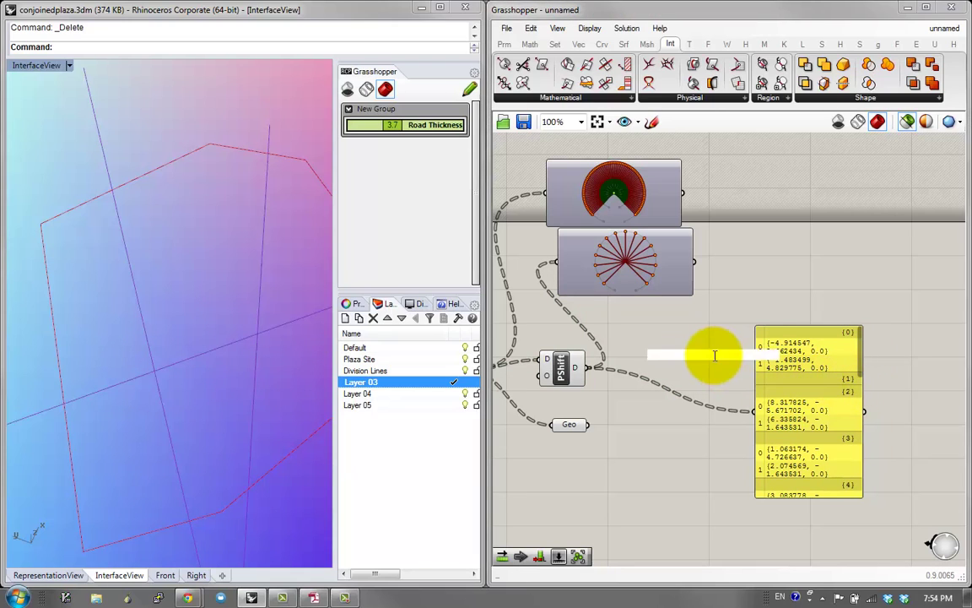
type("null")
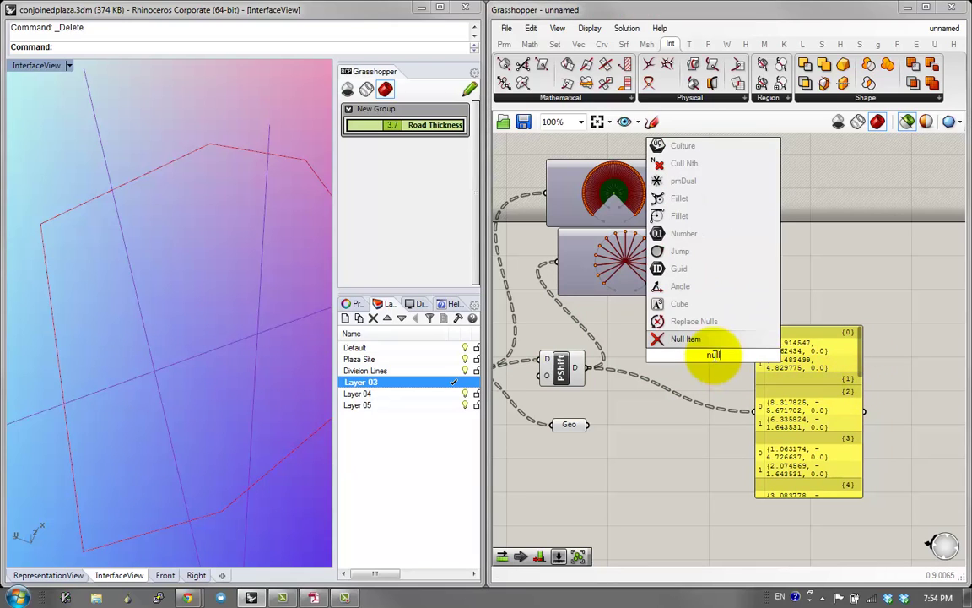
left_click(722, 342)
left_click_drag(694, 355, 598, 368)
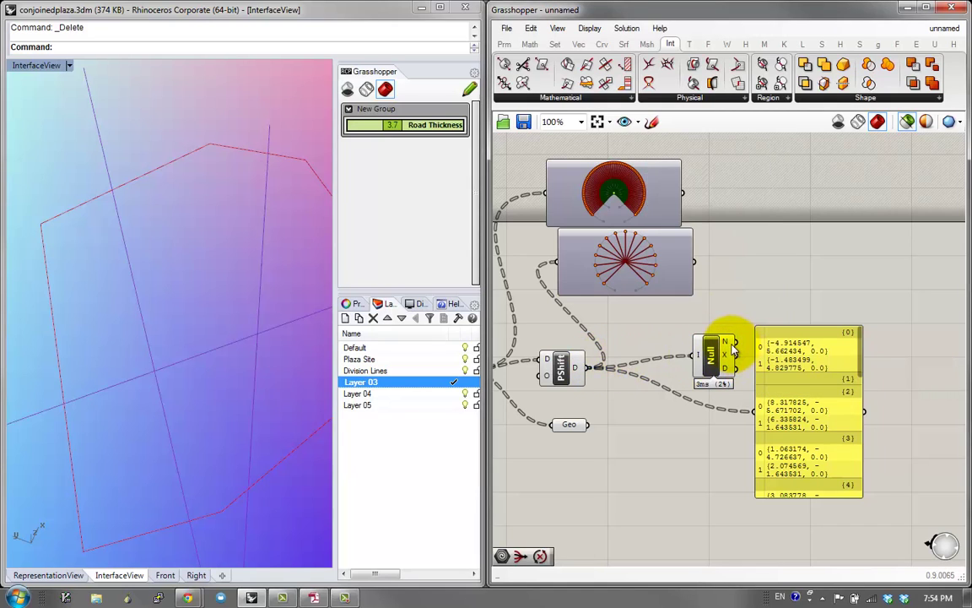
left_click_drag(735, 342, 903, 330)
left_click_drag(707, 353, 694, 395)
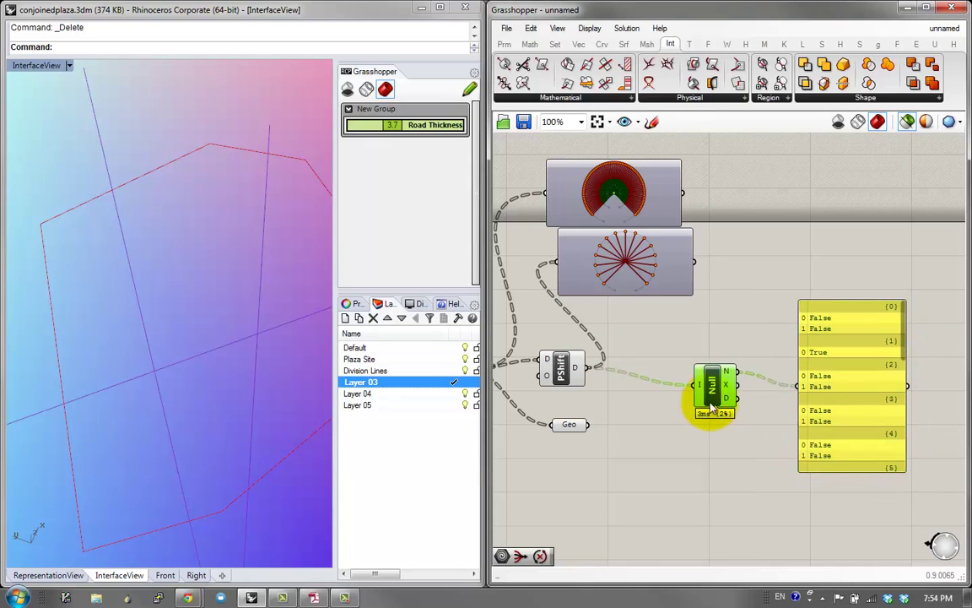
Step: Compare Shift Paths' D output with Null Item's N output in the panel, branch by branch
left_click_drag(775, 393, 816, 384)
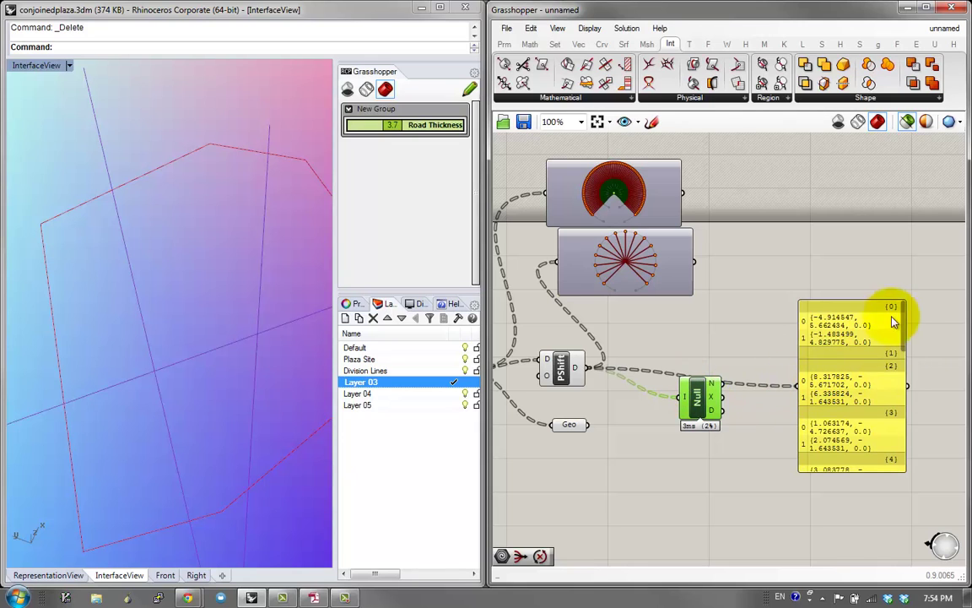
left_click(727, 389)
left_click_drag(725, 385, 798, 388)
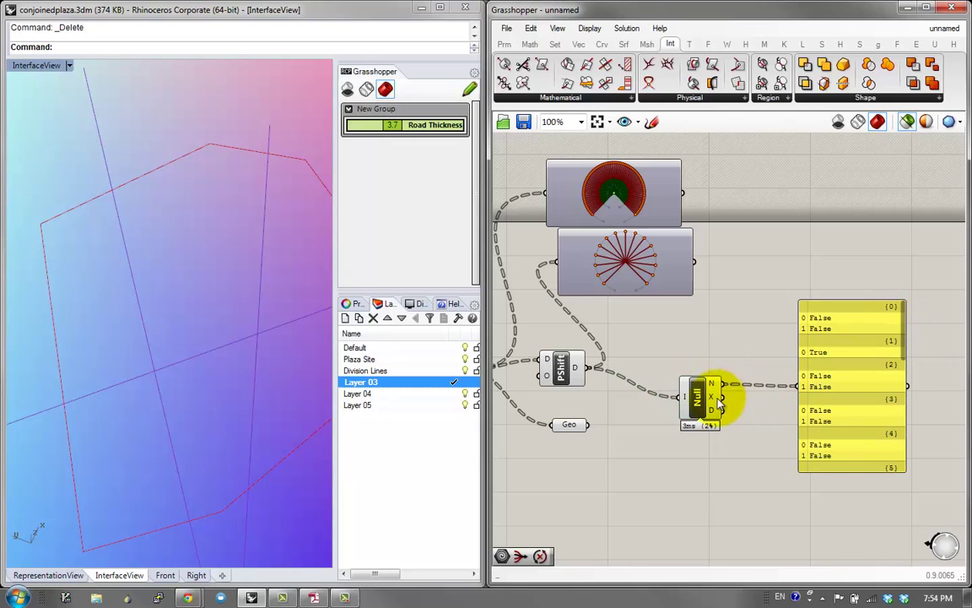
left_click_drag(694, 395, 688, 376)
left_click_drag(899, 345, 915, 435)
scroll(914, 456, "down", 3)
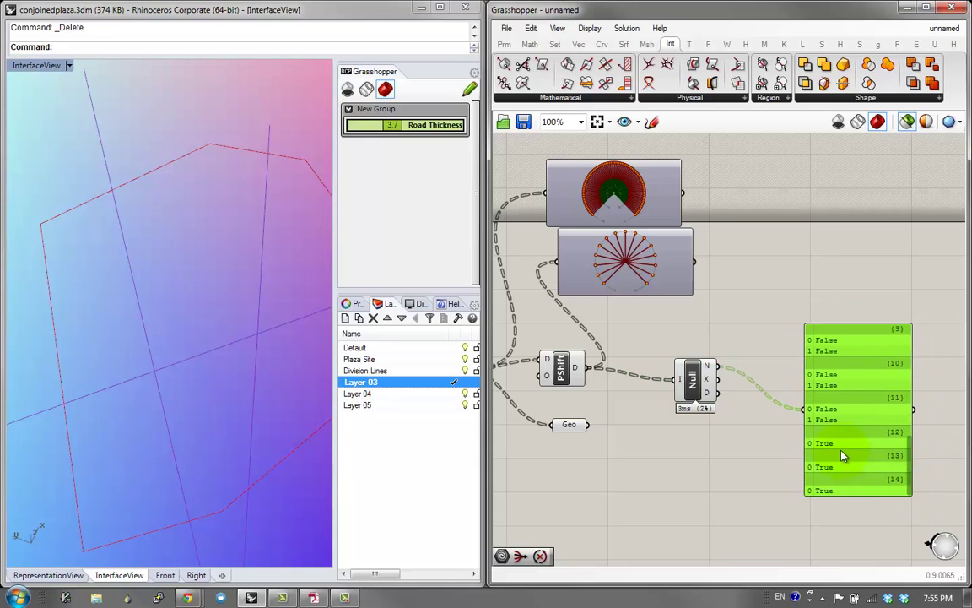
scroll(908, 422, "up", 5)
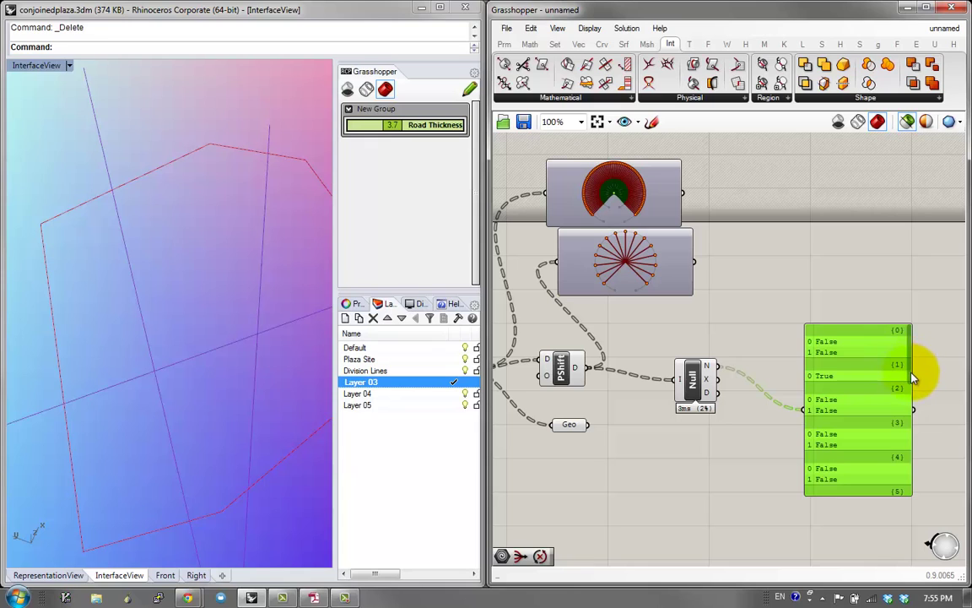
scroll(908, 368, "down", 4)
scroll(908, 366, "up", 4)
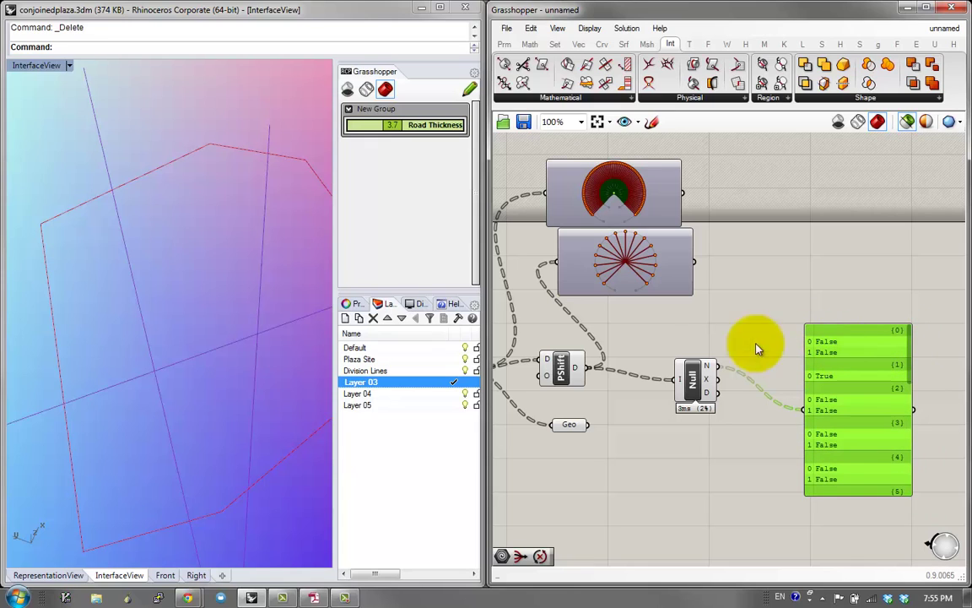
Step: Add a List Length component fed by Shift Paths' D output, and show its L output in the panel
left_click_drag(596, 367, 817, 408)
left_click_drag(867, 354, 912, 306)
double_click(706, 326)
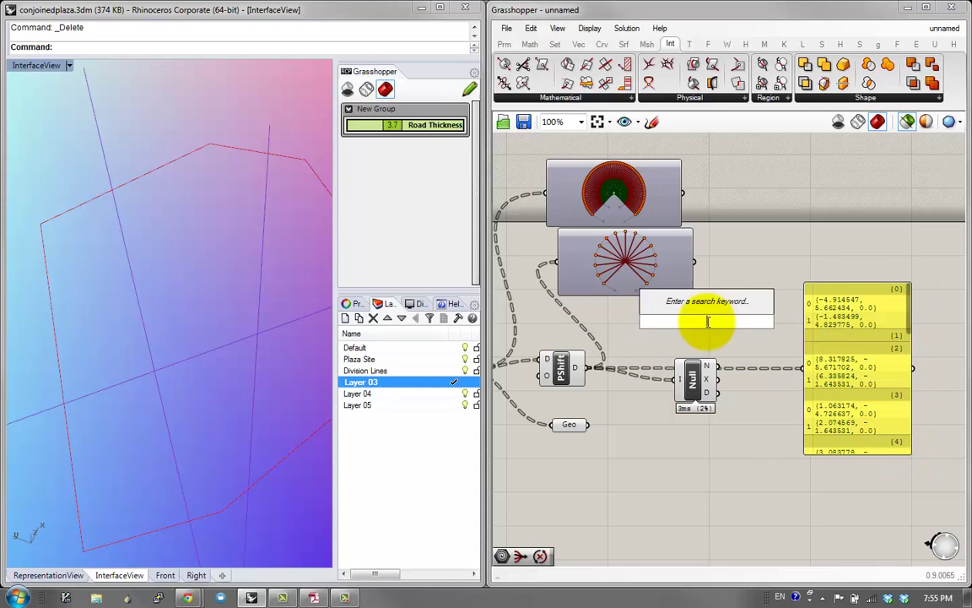
type("lean")
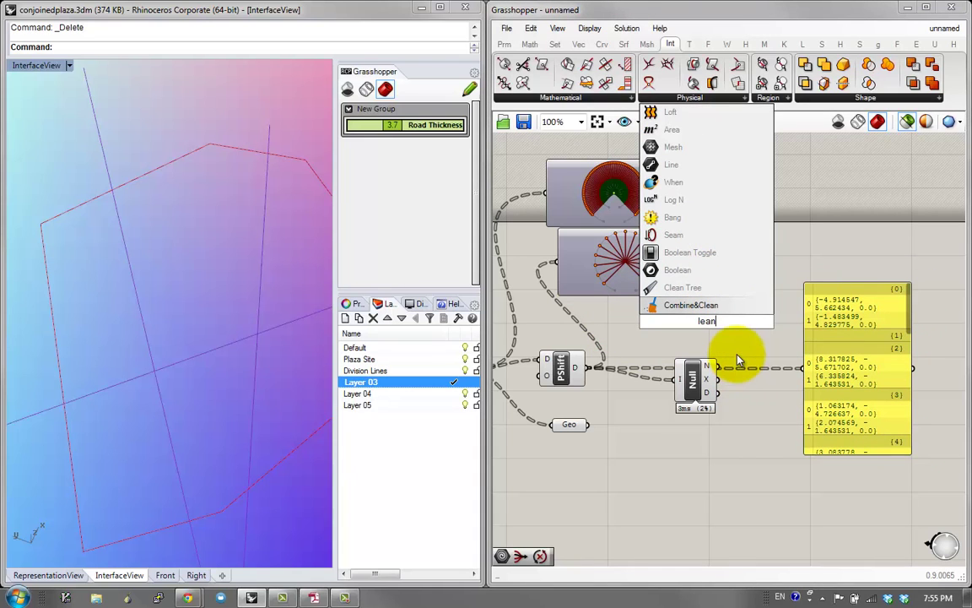
key("BackSpace")
key("BackSpace")
type("n")
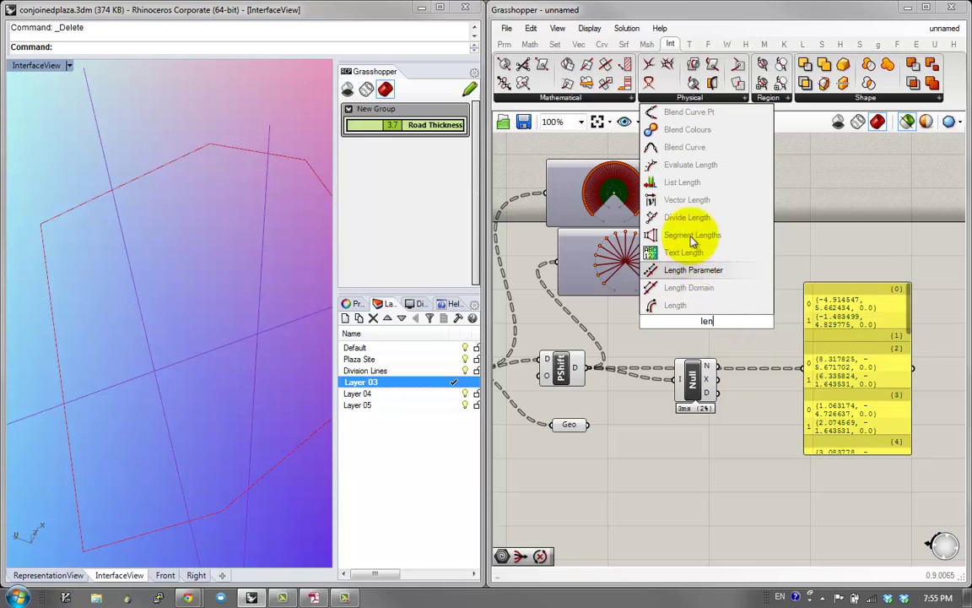
left_click(685, 184)
left_click_drag(576, 372, 689, 322)
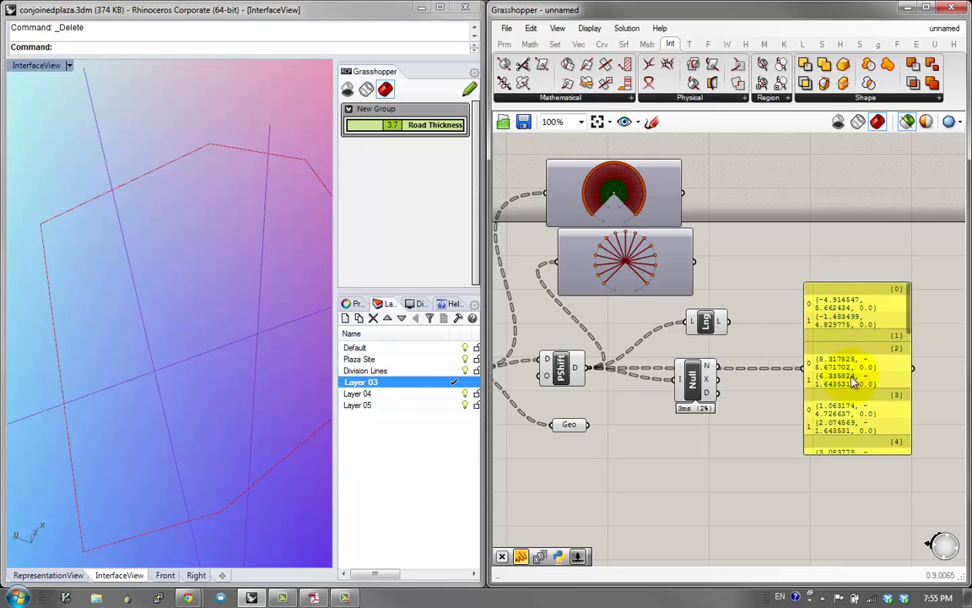
left_click_drag(730, 325, 817, 348)
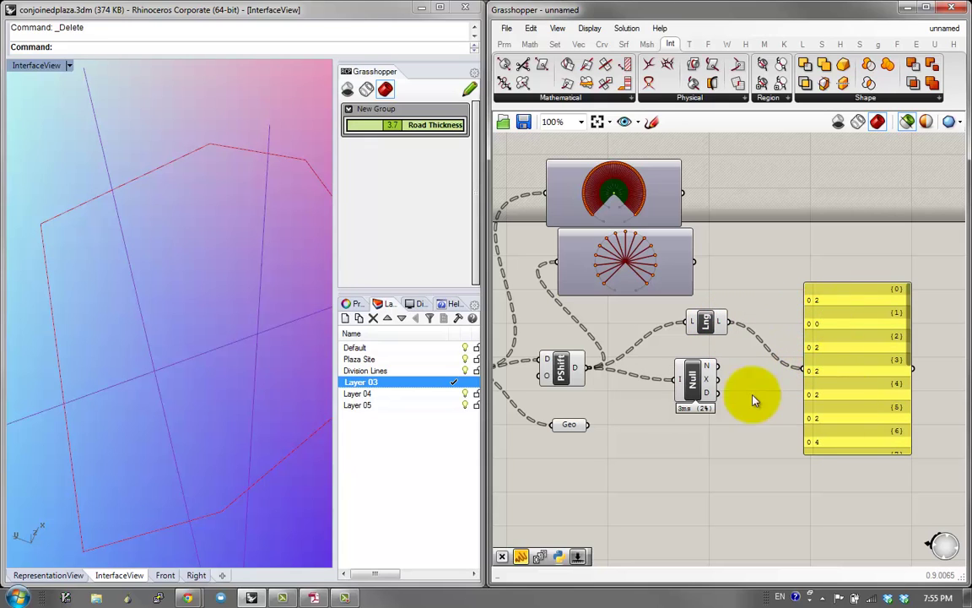
Step: Delete the Null Item component and move List Length closer to Shift Paths
left_click(695, 379)
key("Delete")
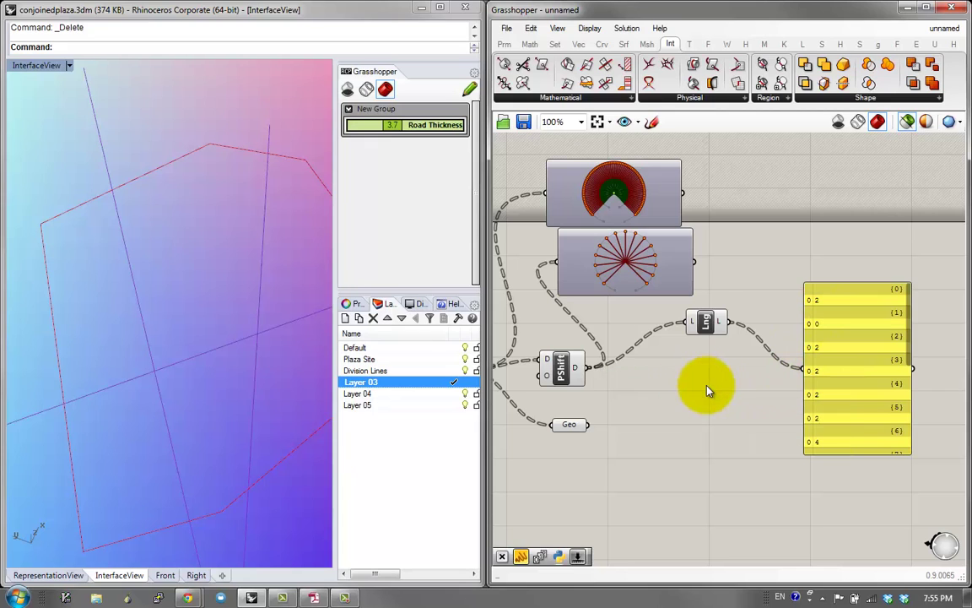
left_click_drag(705, 322, 652, 319)
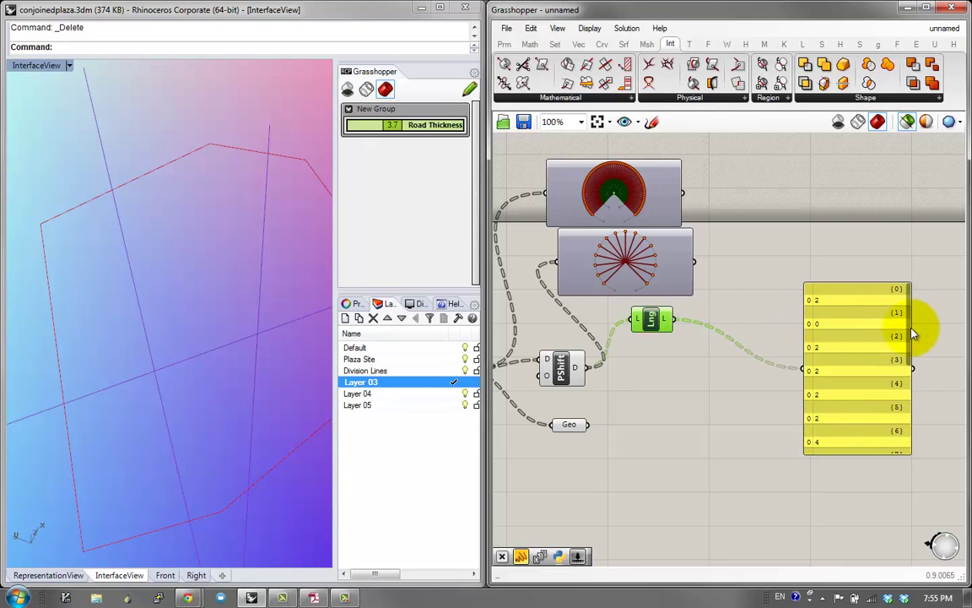
left_click_drag(913, 335, 920, 440)
left_click_drag(914, 323, 904, 276)
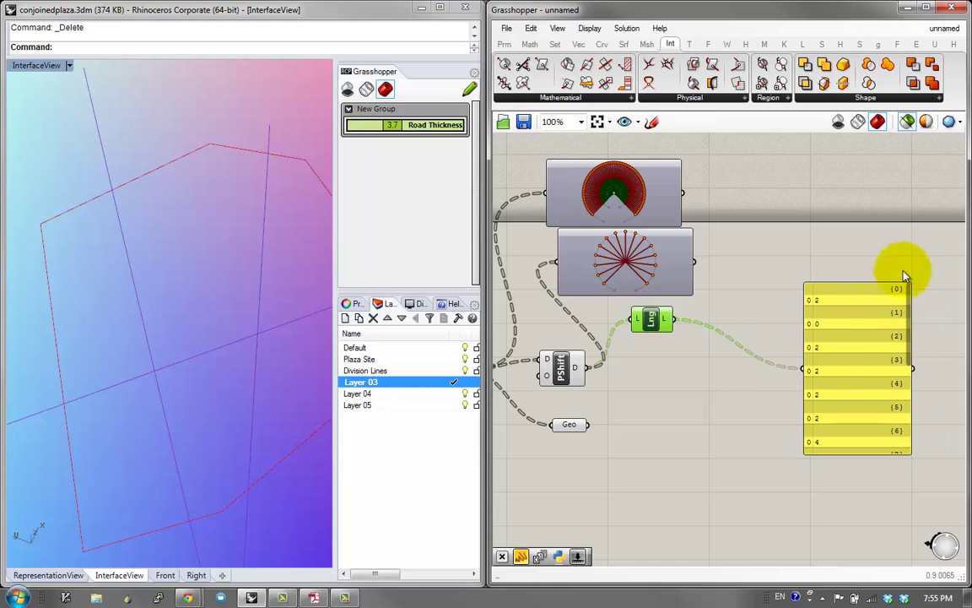
left_click_drag(656, 330, 650, 338)
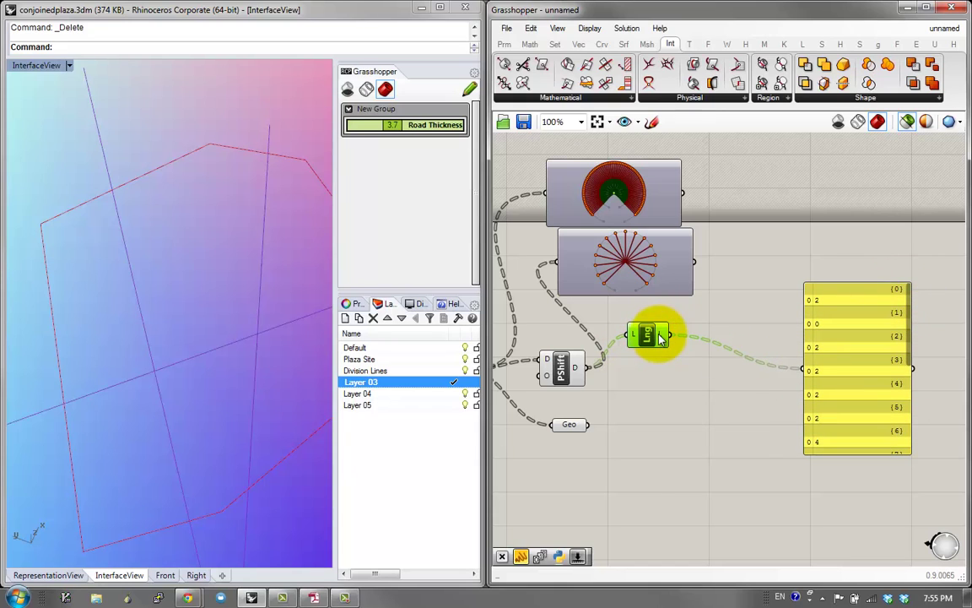
Step: Flatten List Length's L output and move the panel farther from it
right_click(663, 337)
left_click(679, 390)
left_click_drag(884, 387, 917, 376)
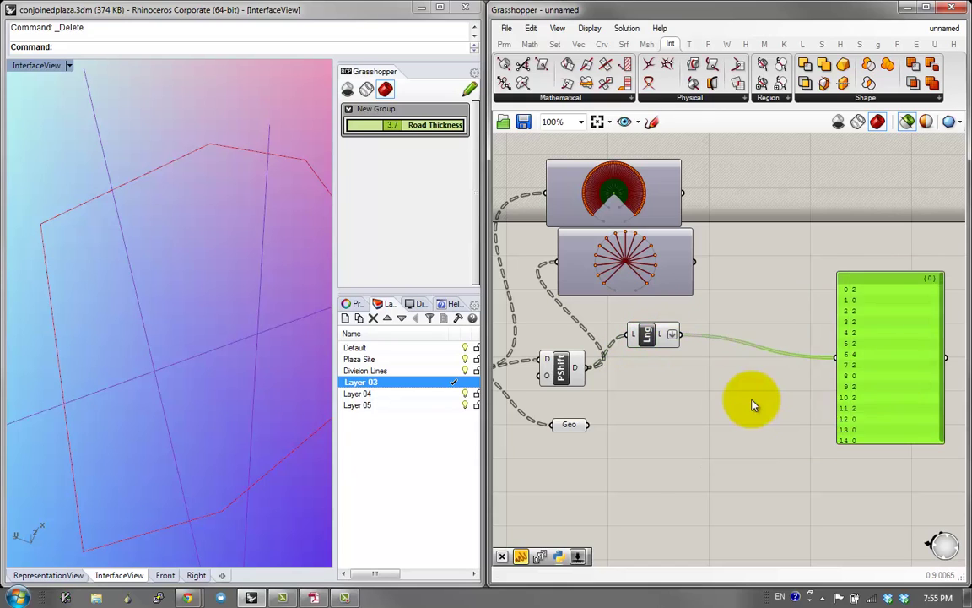
Step: Add an Equals component and feed its A input from List Length's flattened L output
double_click(752, 402)
type("=")
left_click(747, 391)
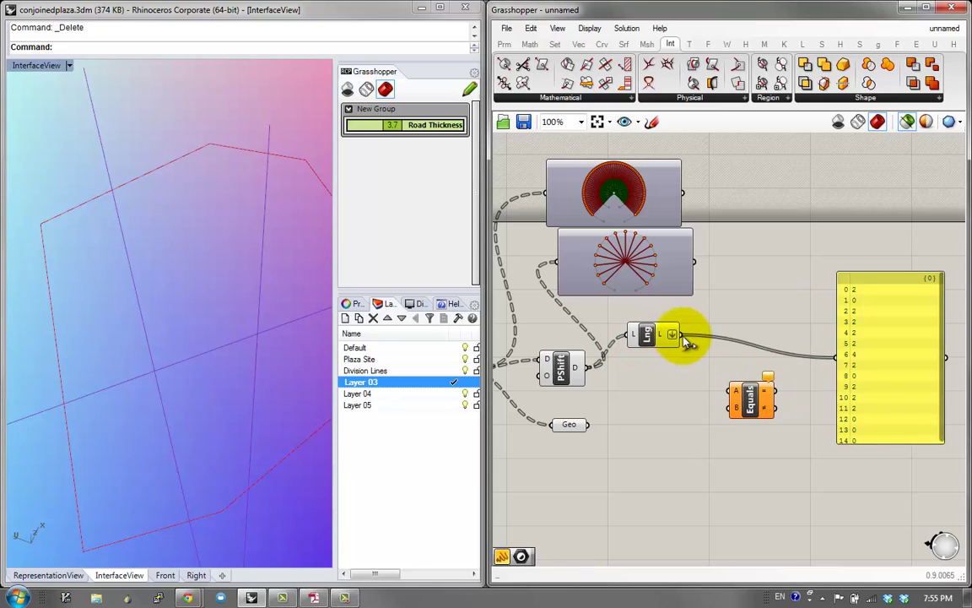
left_click_drag(681, 336, 729, 391)
Step: Add a small panel containing 0 below List Length and connect it to Equals' B input
double_click(681, 409)
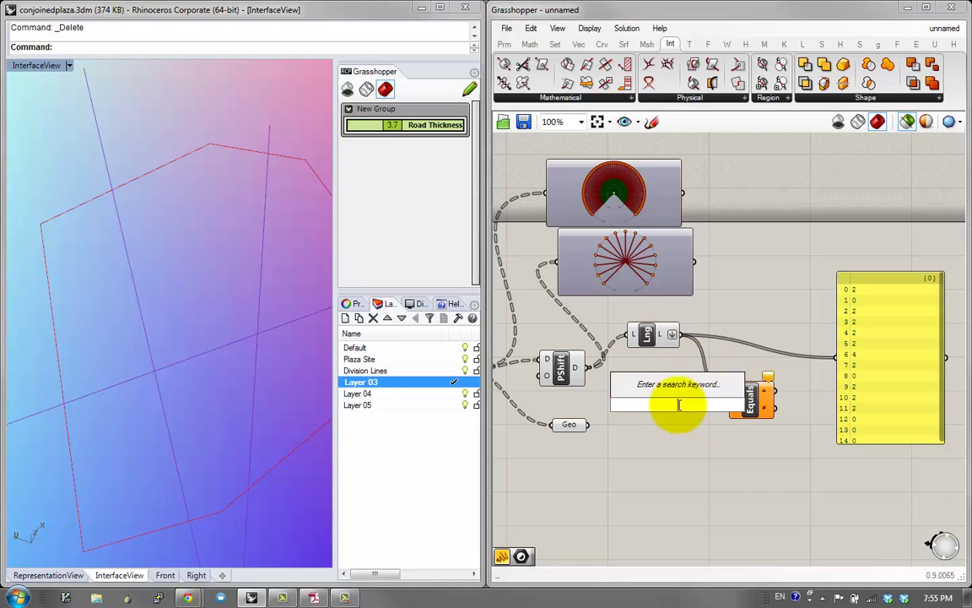
type("panel")
key("Return")
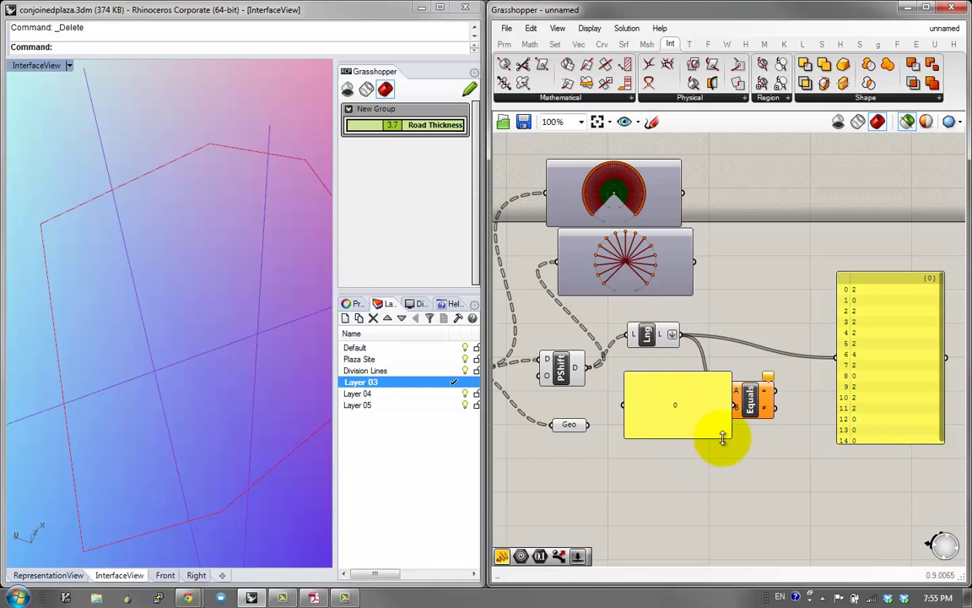
left_click_drag(727, 434, 811, 371)
Step: Show Equals' = output in the large panel, and reposition the Equals component and that panel
left_click_drag(748, 397, 740, 363)
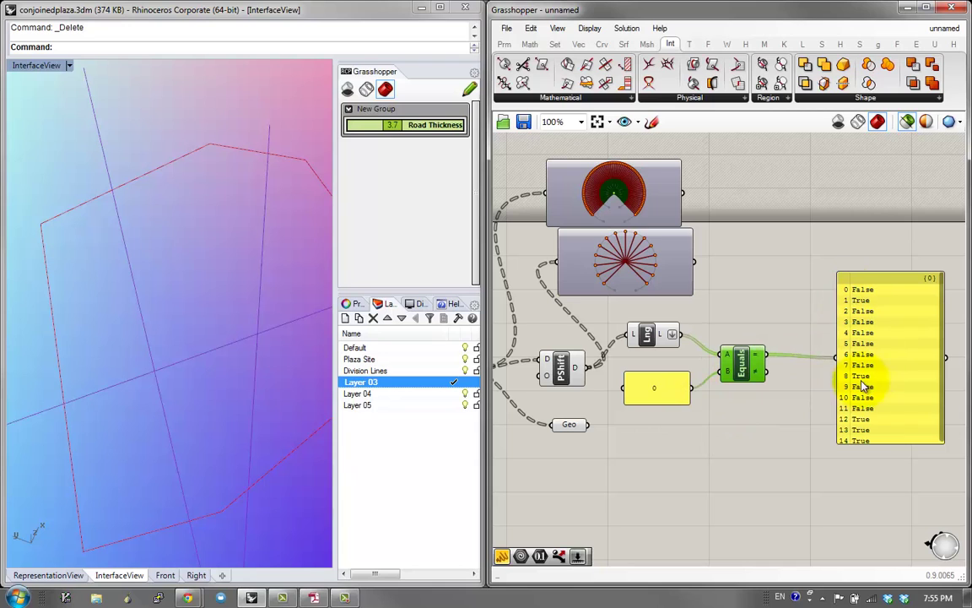
right_click_drag(862, 450, 805, 444)
left_click_drag(801, 401, 869, 391)
left_click(690, 411)
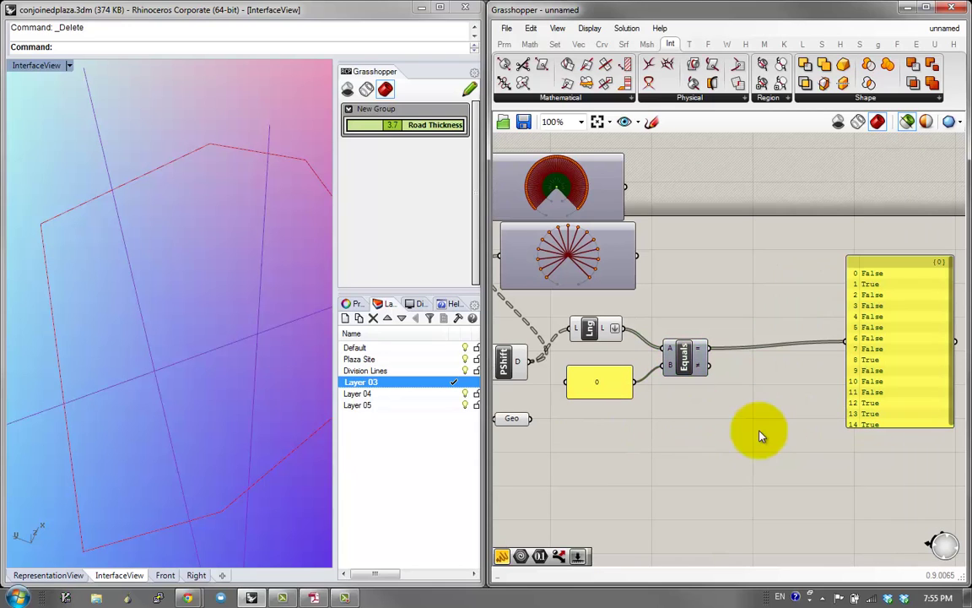
Step: Add a Dispatch component below Equals and feed its P input from Equals' = output
double_click(772, 429)
type("dis")
left_click(744, 411)
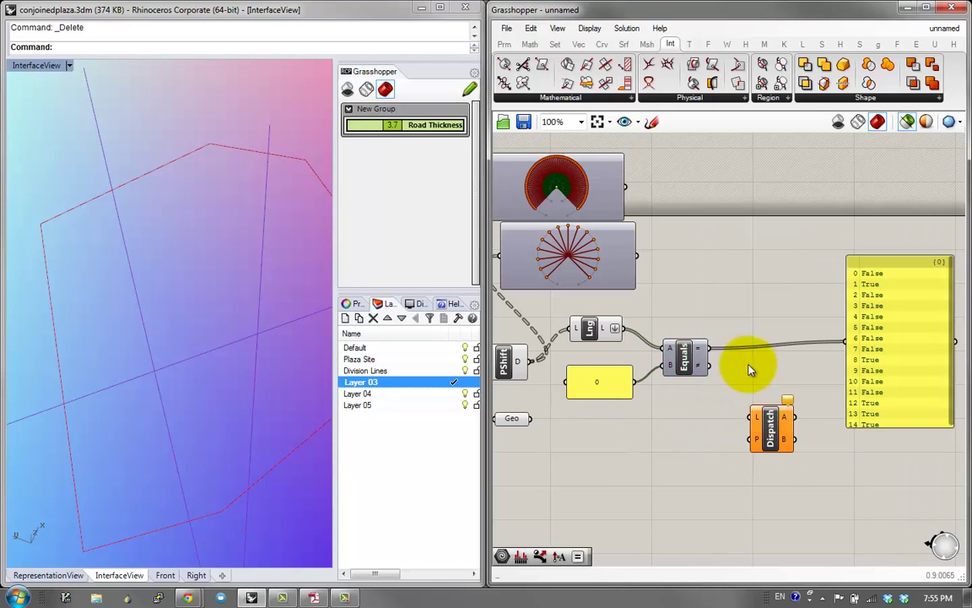
left_click_drag(718, 358, 751, 437)
scroll(802, 417, "down", 2)
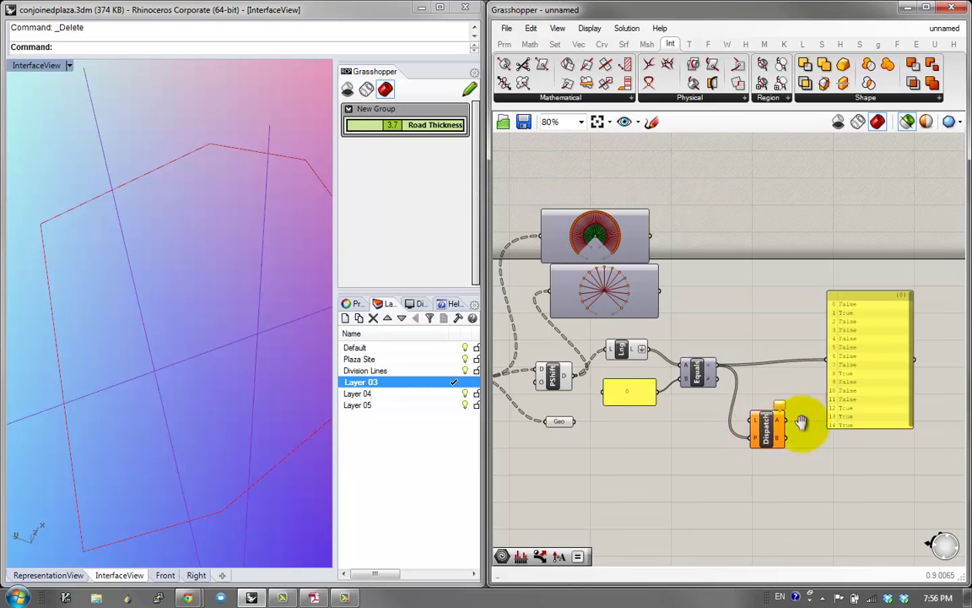
Step: Connect the Line component's L output to Dispatch's L input and move the large panel farther out
right_click_drag(727, 405, 810, 394)
right_click_drag(570, 373, 498, 355)
left_click_drag(504, 346, 852, 386)
right_click_drag(907, 384, 714, 408)
left_click_drag(764, 392, 833, 388)
Step: Add a Geometry parameter beside Dispatch and connect it to Dispatch's A output
double_click(721, 388)
type("ge")
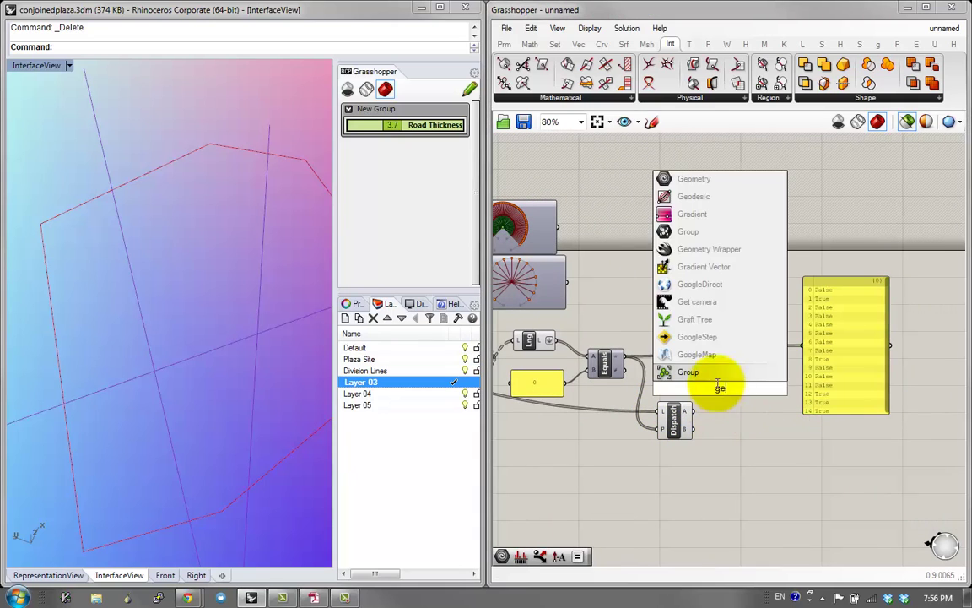
left_click(706, 341)
scroll(703, 417, "up", 1)
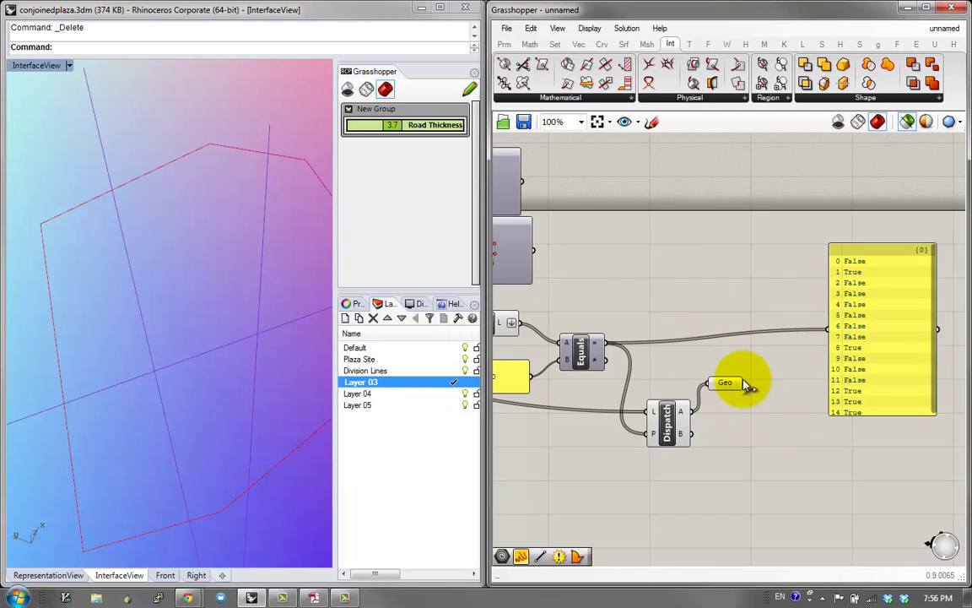
Step: Examine the dispatched connecting lines in the viewport and compare them with the NewLotLines curves
left_click(243, 341)
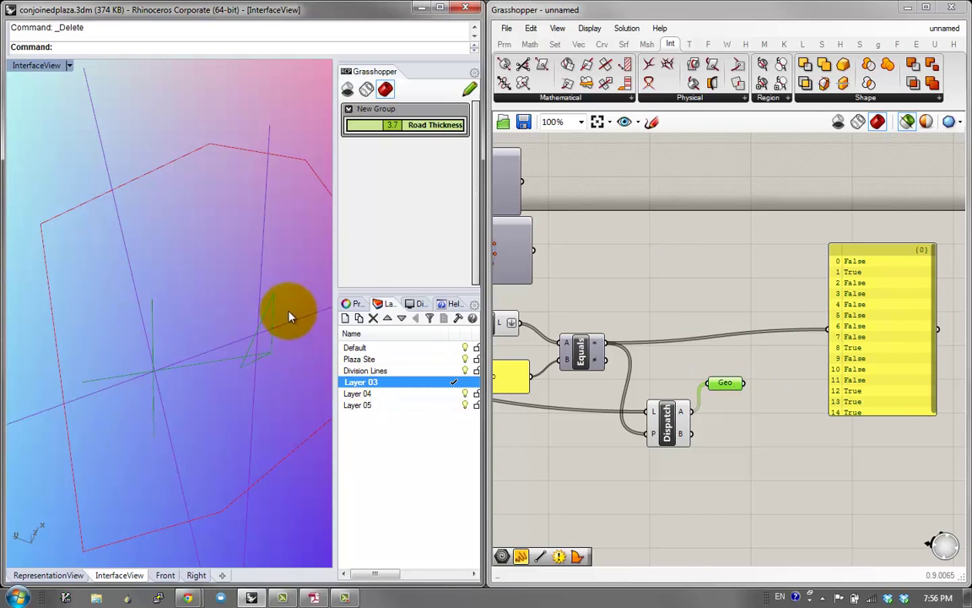
scroll(658, 383, "down", 1)
right_click_drag(658, 382, 832, 380)
right_click_drag(688, 376, 854, 383)
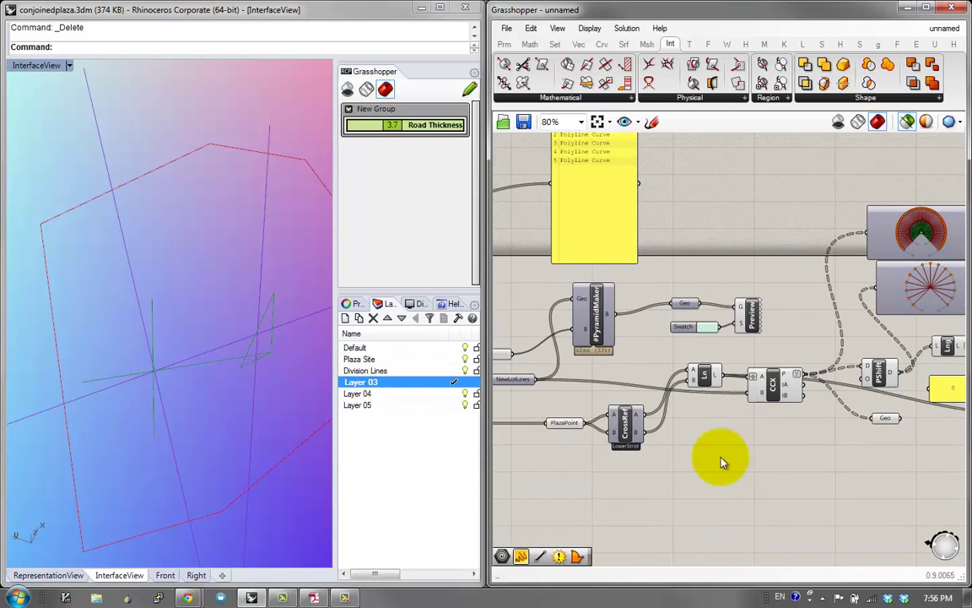
right_click_drag(722, 457, 839, 442)
left_click(629, 341)
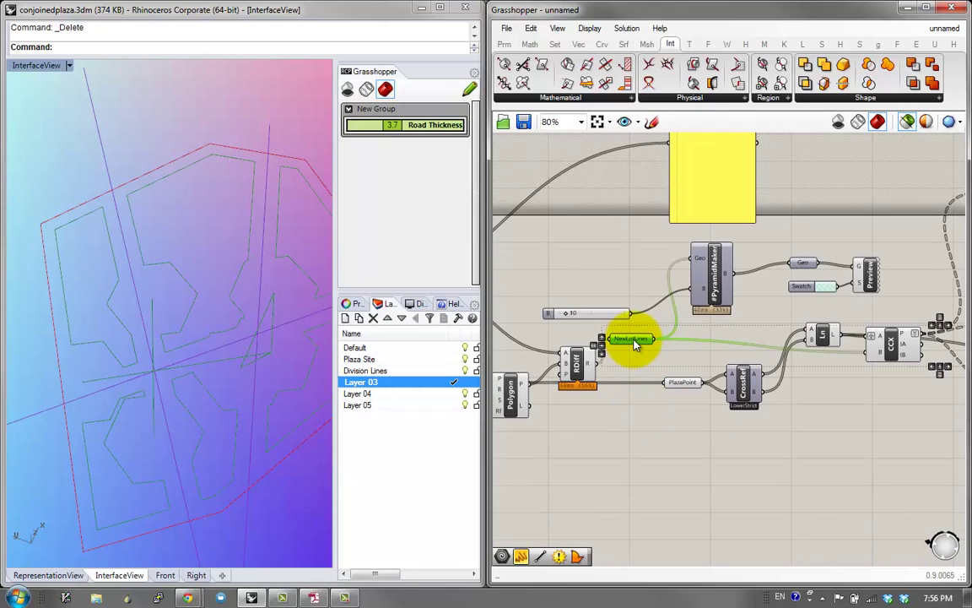
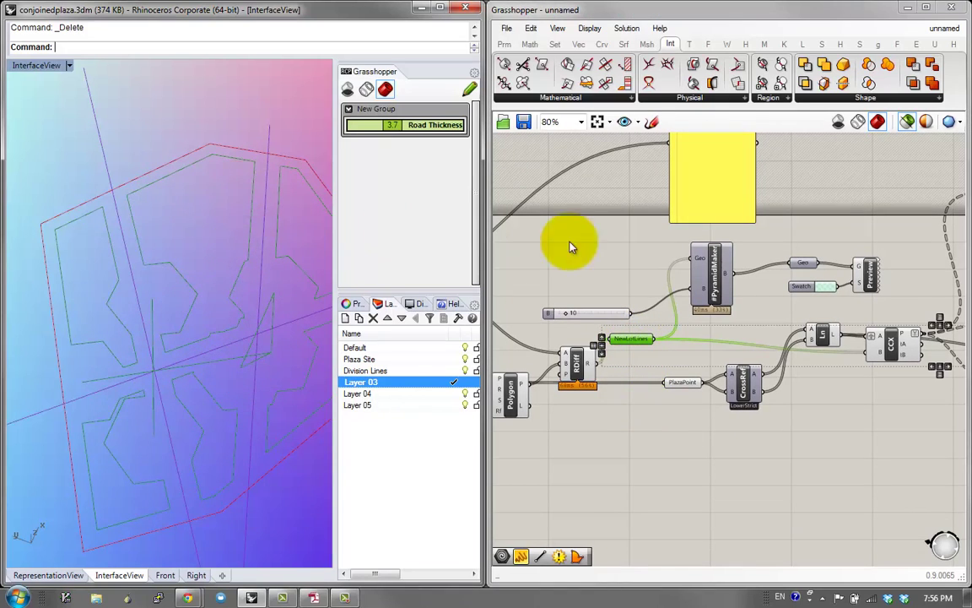
mouse_move(732, 306)
right_mouse_down()
mouse_move(579, 320)
mouse_move(596, 337)
right_mouse_up()
right_click_drag(182, 363, 140, 373)
right_click_drag(739, 386, 565, 389)
right_click_drag(659, 395, 549, 395)
Step: Show the dispatched Geometry parameter's contents in the large panel and shift the panel slightly
left_click_drag(781, 393, 831, 383)
left_click(790, 398)
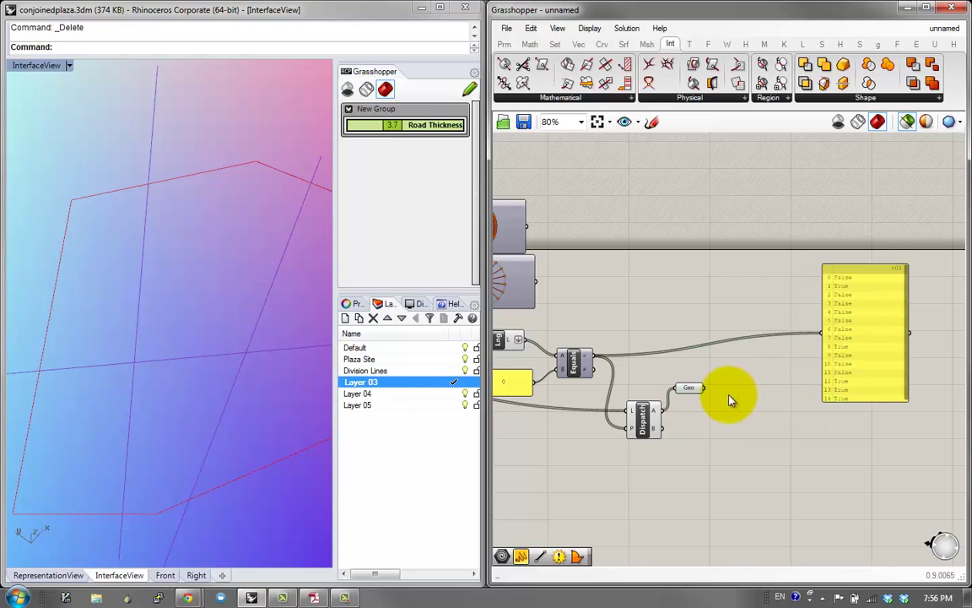
left_click_drag(806, 342, 850, 315)
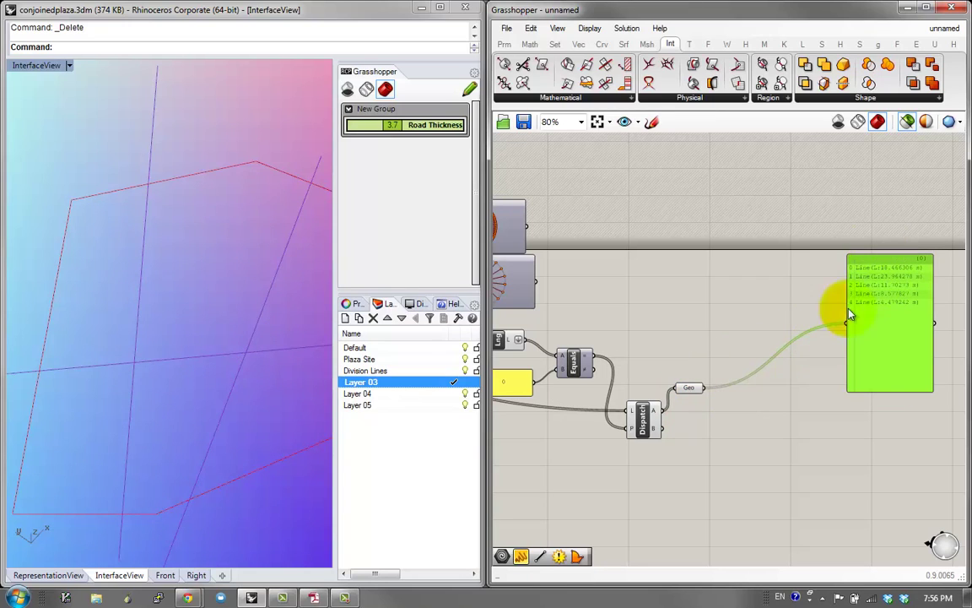
Step: Add a List Length component above the dispatched Geometry parameter and feed its L input from that parameter
double_click(721, 326)
type("len")
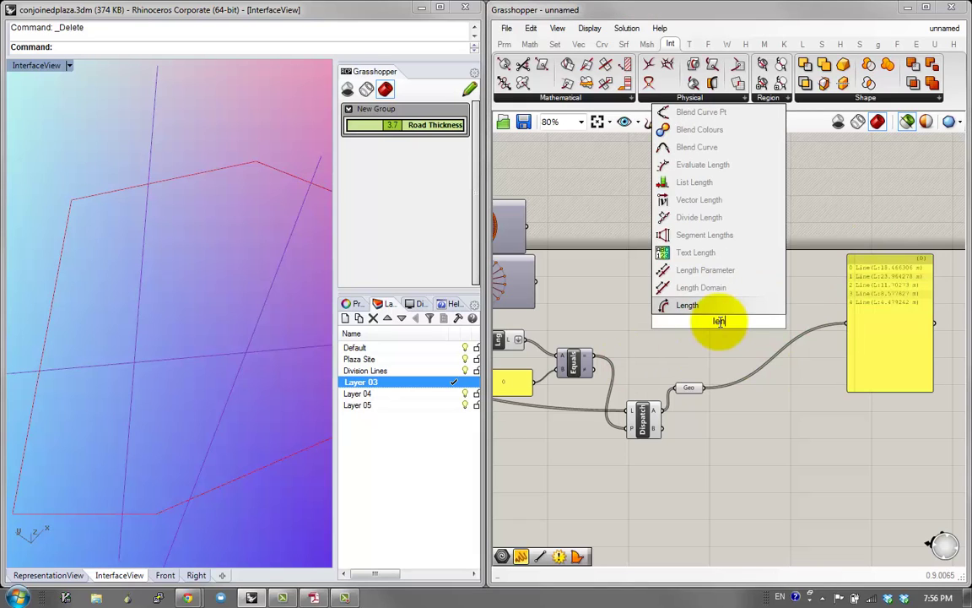
left_click(709, 181)
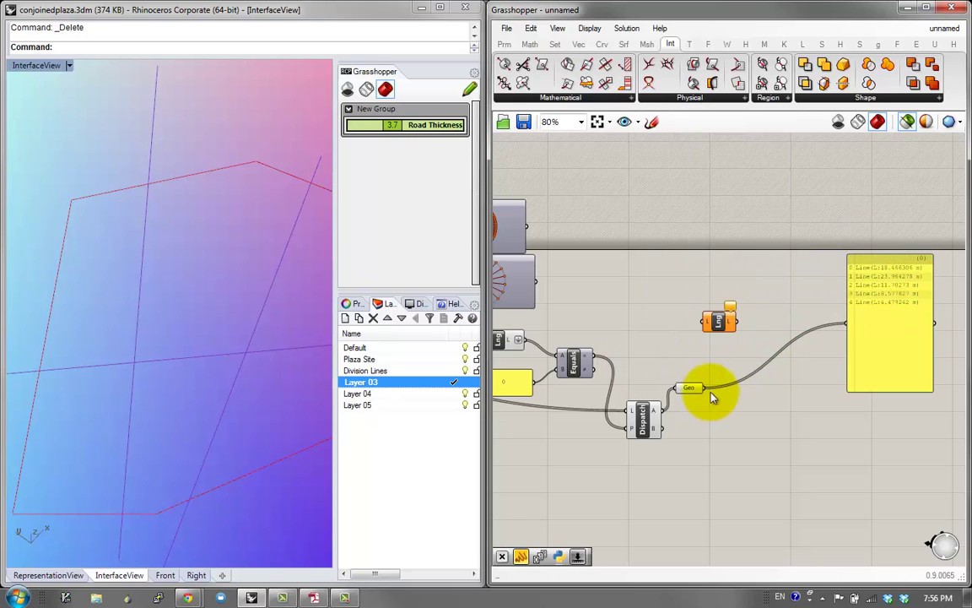
left_click_drag(707, 390, 725, 322)
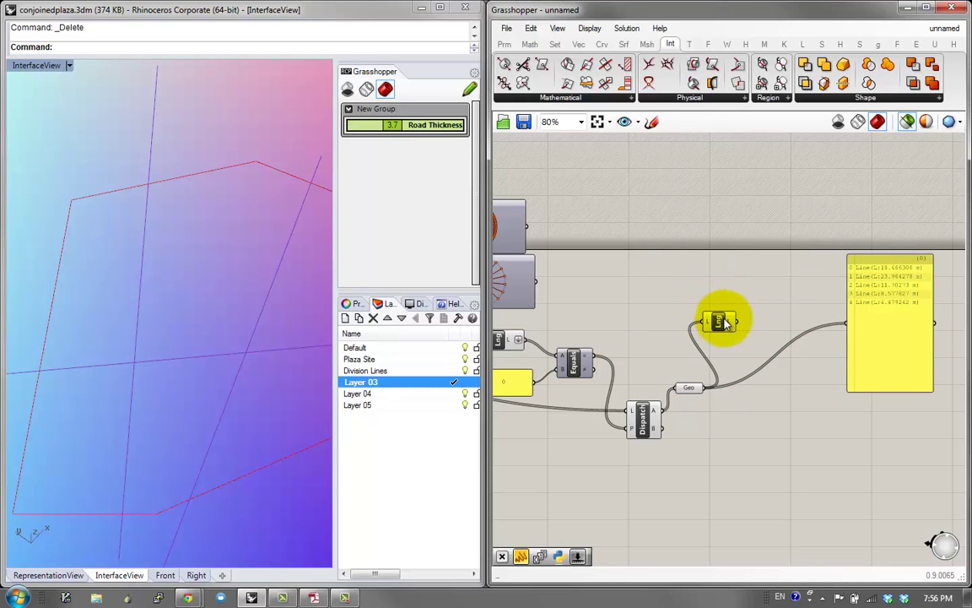
Step: Show the new List Length's output in the large panel and move the component slightly lower
left_click_drag(844, 320, 747, 327)
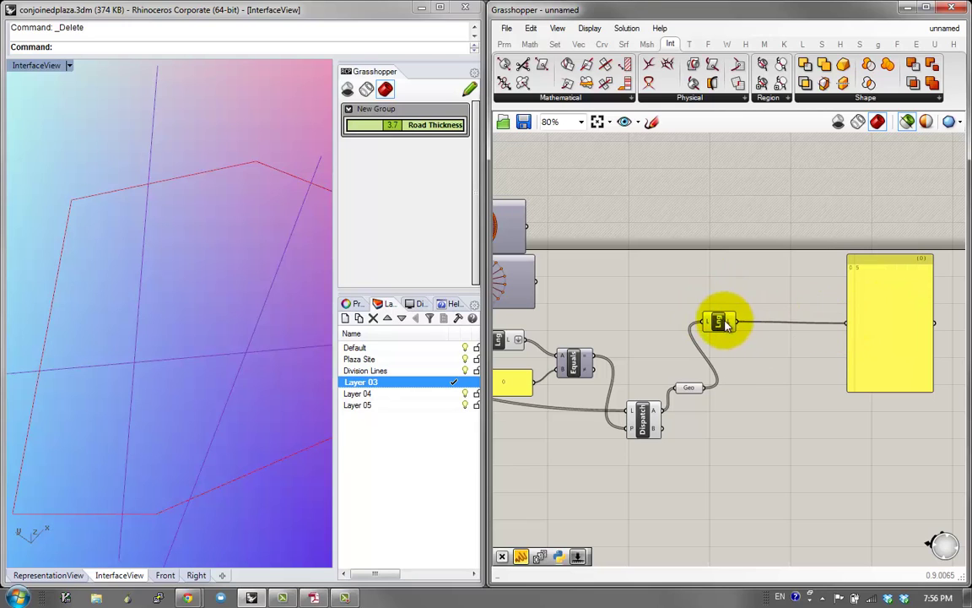
scroll(844, 282, "up", 3)
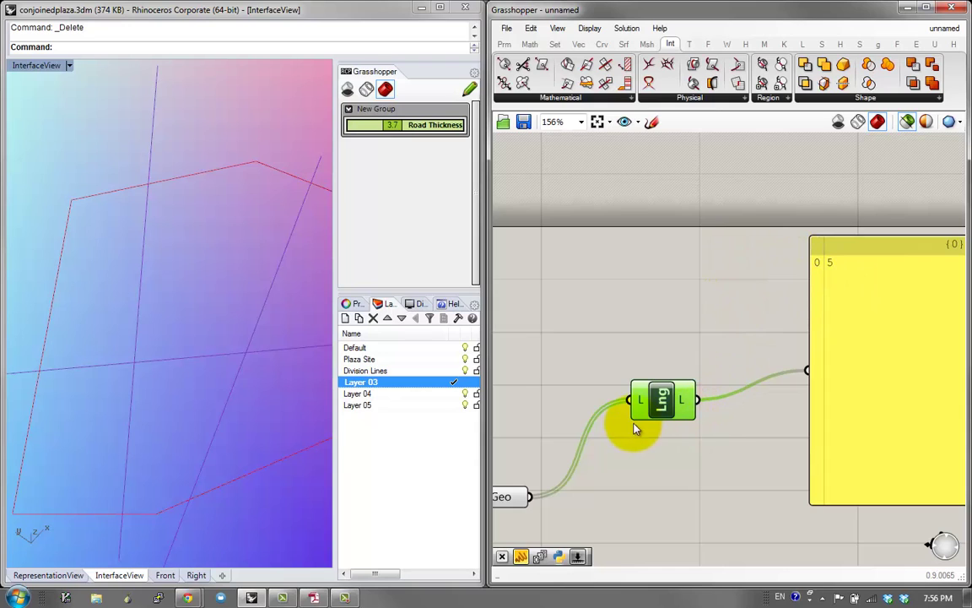
right_click_drag(635, 401, 656, 347)
scroll(656, 347, "down", 1)
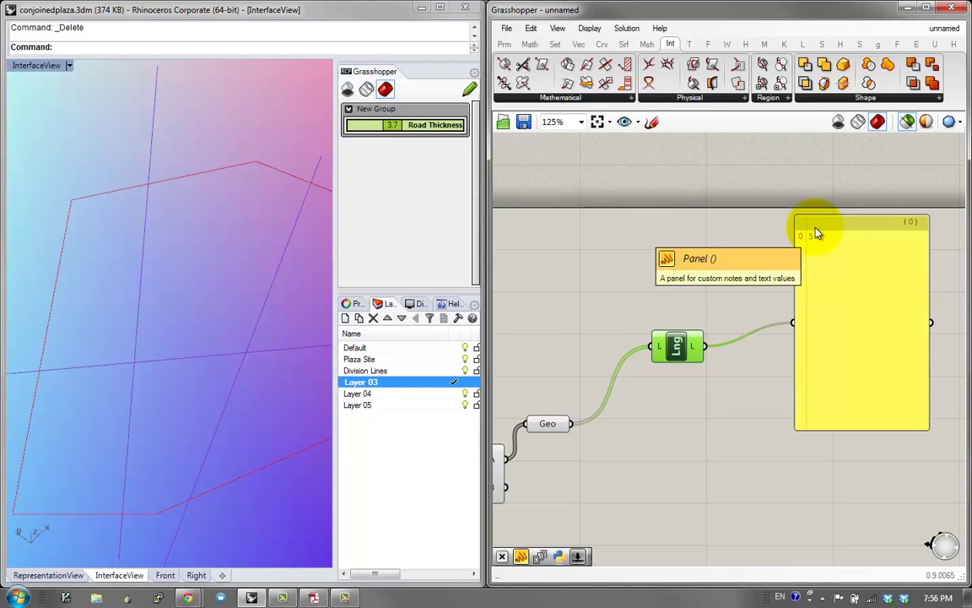
left_click_drag(675, 347, 671, 375)
scroll(710, 351, "down", 1)
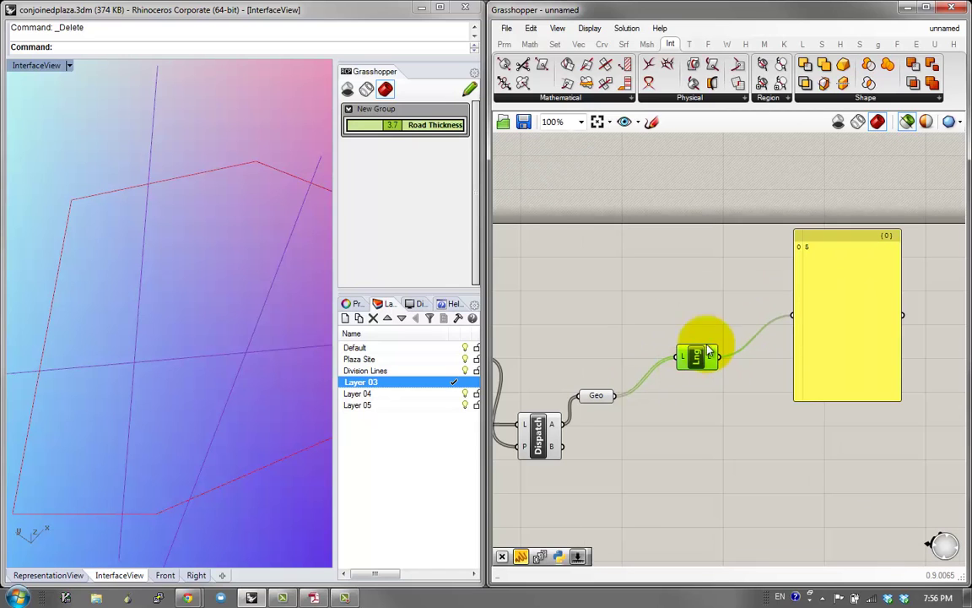
Step: Turn off selected-only previewing and hide the previews of the components from CrossRef through Dispatch
left_click(905, 124)
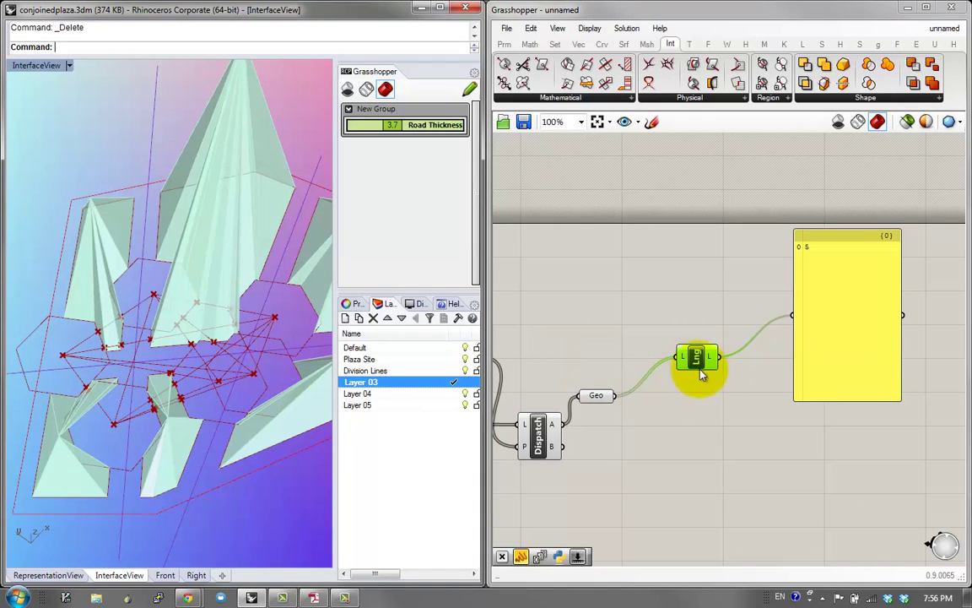
right_click_drag(694, 403, 713, 347)
scroll(715, 348, "down", 1)
right_click_drag(692, 399, 819, 403)
left_click_drag(727, 427, 505, 302)
right_click_drag(622, 296, 838, 290)
scroll(838, 291, "down", 1)
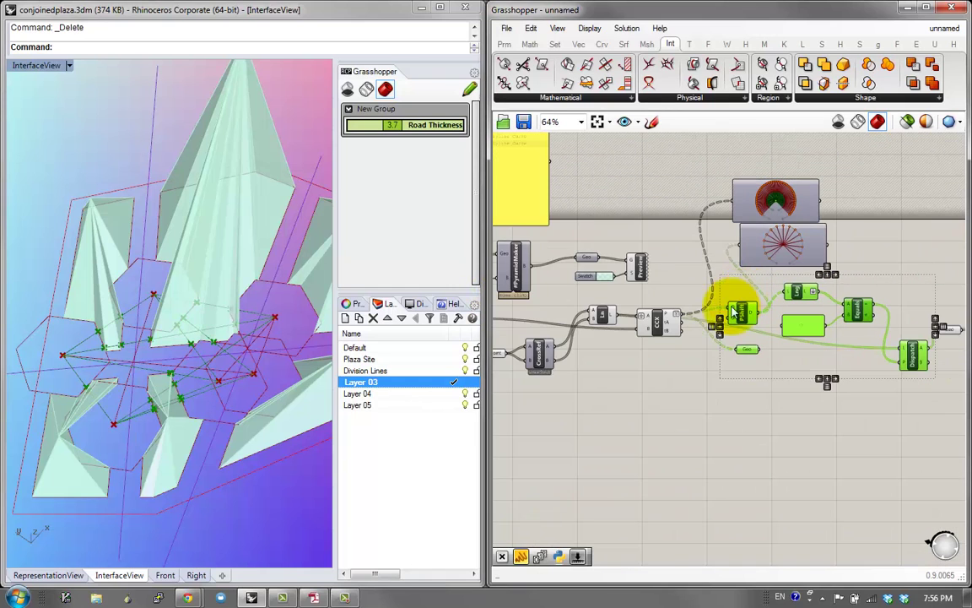
left_click_drag(610, 330, 545, 301, "shift")
middle_click(544, 301)
left_click(603, 264)
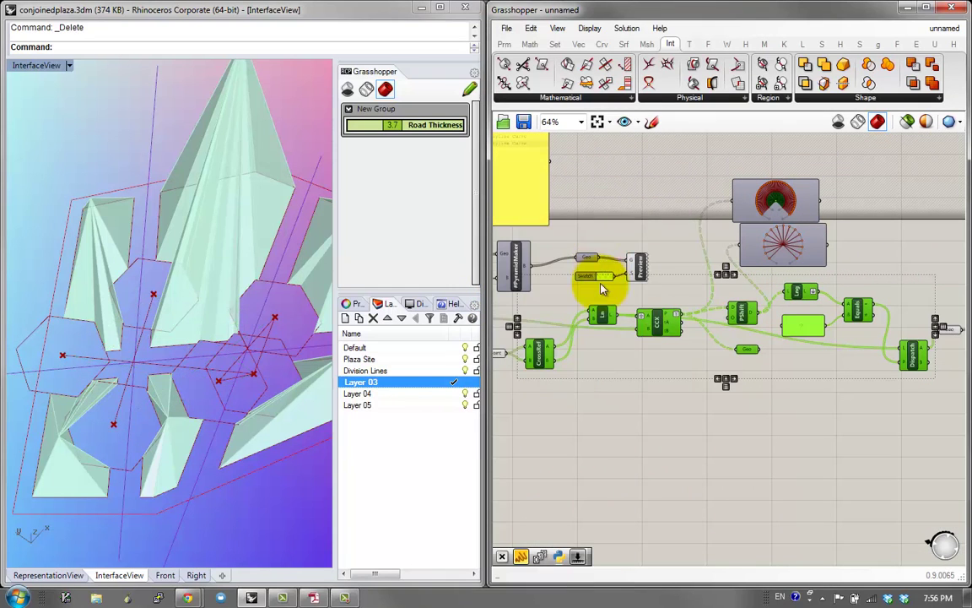
Step: Hide the previews of the upstream components, including RDiff, NewLotLines, #PyramidMaker and PlazaPoint
left_click(611, 389)
right_click_drag(612, 389, 713, 394)
left_click_drag(649, 398, 504, 295)
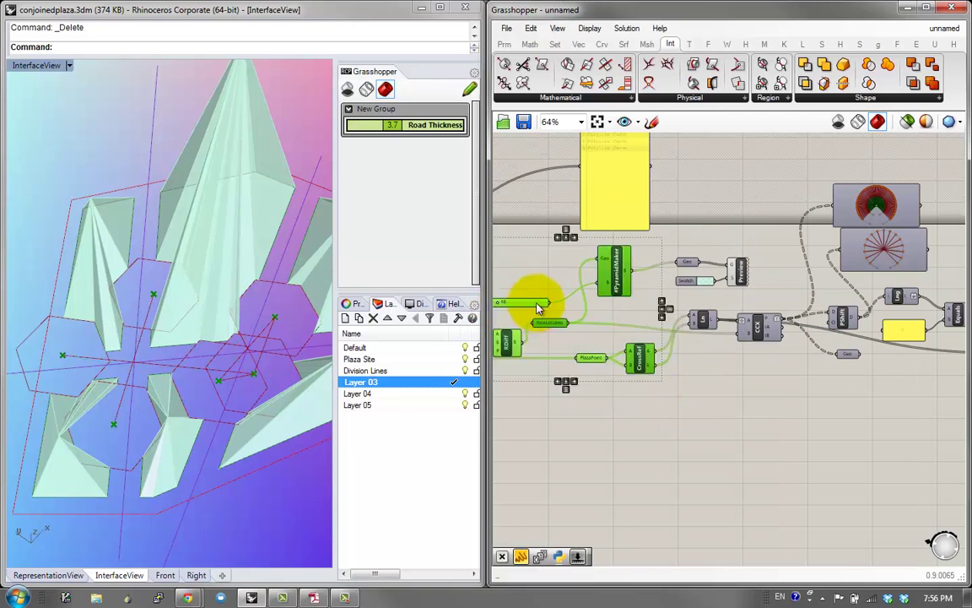
middle_click(536, 303)
left_click(592, 262)
left_click(778, 216)
Step: Hide the previews of all components in the definition except the pyramids' Custom Preview, and clear the selection
right_click_drag(773, 245, 674, 250)
key("ctrl+a")
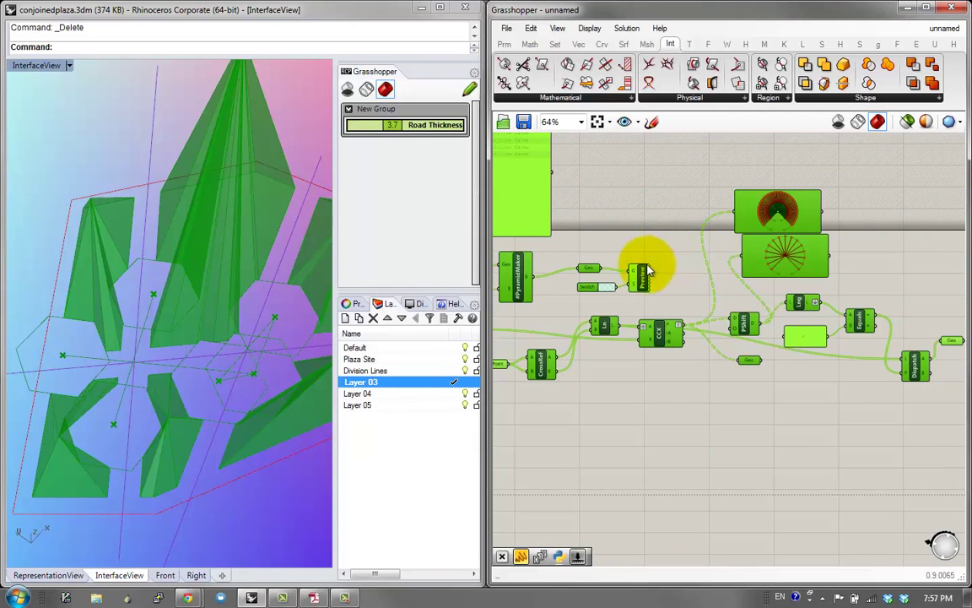
left_click(644, 276, "ctrl")
middle_click(645, 276)
left_click(683, 229)
right_click_drag(770, 292, 642, 277)
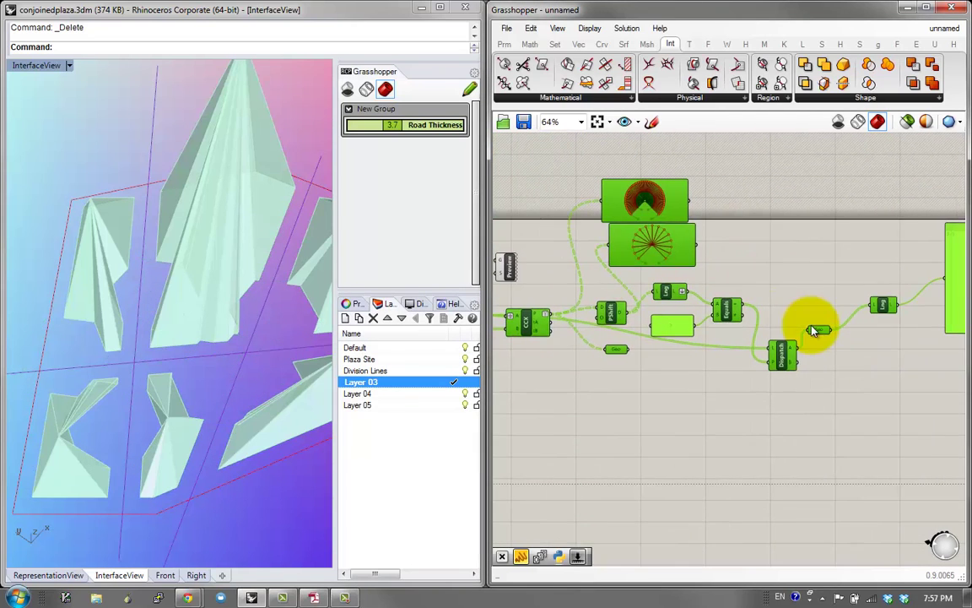
right_click_drag(812, 329, 699, 346)
right_click_drag(607, 370, 882, 346)
left_click(738, 375)
right_click_drag(731, 369, 506, 390)
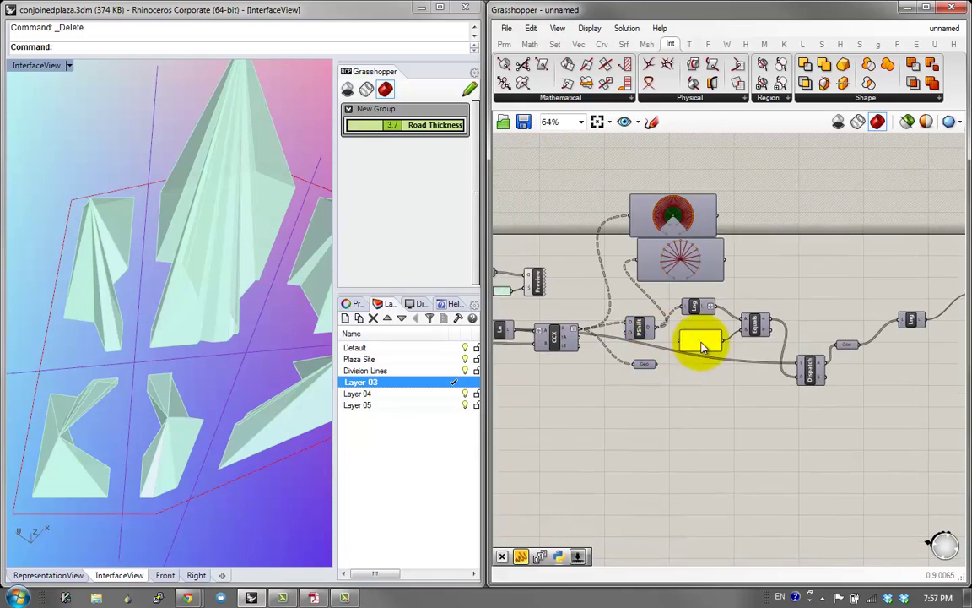
Step: Add a Custom Preview component below the last List Length and feed its G input from the dispatched Geometry parameter
right_click_drag(840, 328, 712, 326)
scroll(778, 323, "up", 1)
double_click(839, 387)
type("prev")
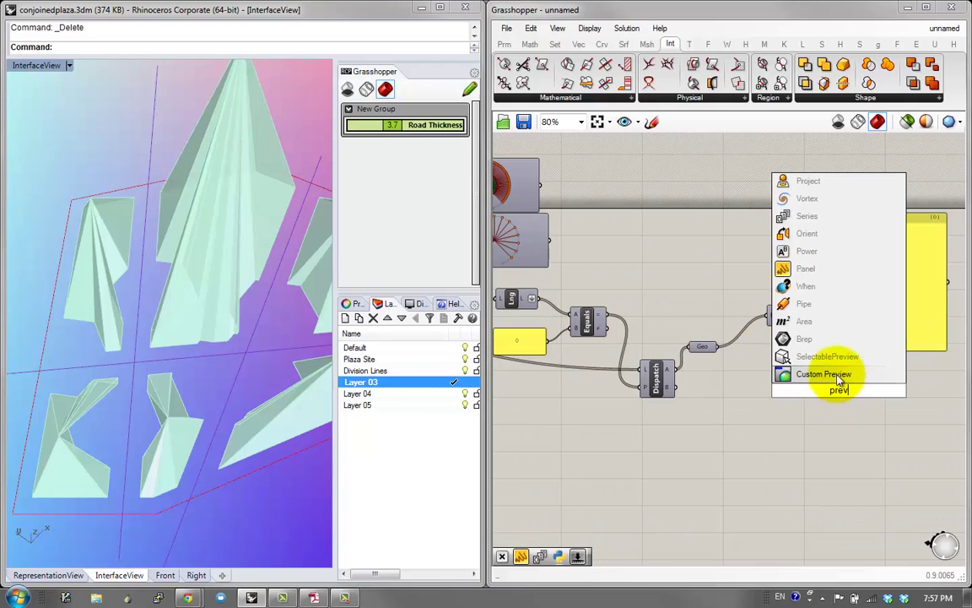
left_click(840, 376)
left_click_drag(721, 351, 830, 383)
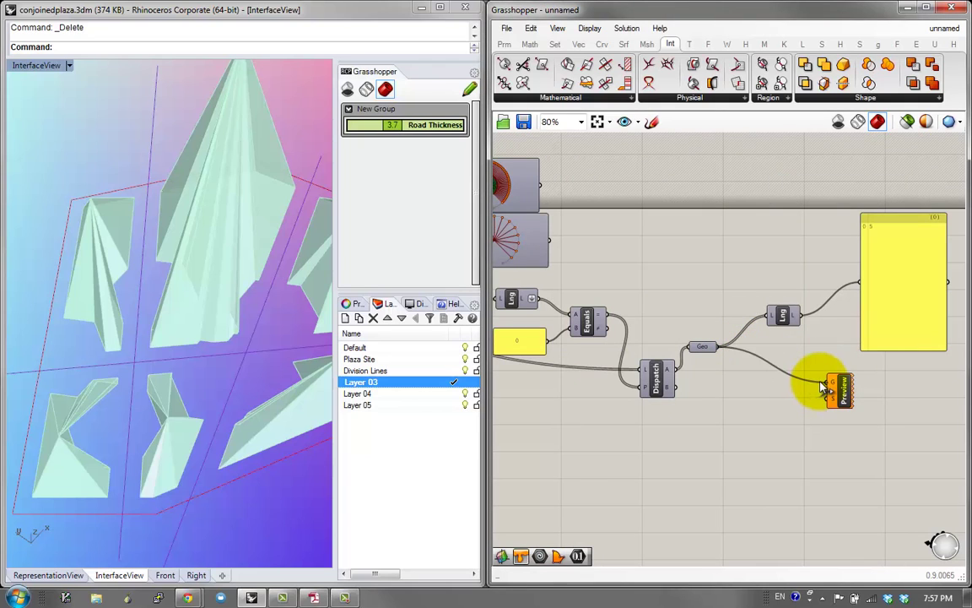
Step: Add a Swatch component beside the new Custom Preview
double_click(772, 433)
type("swa")
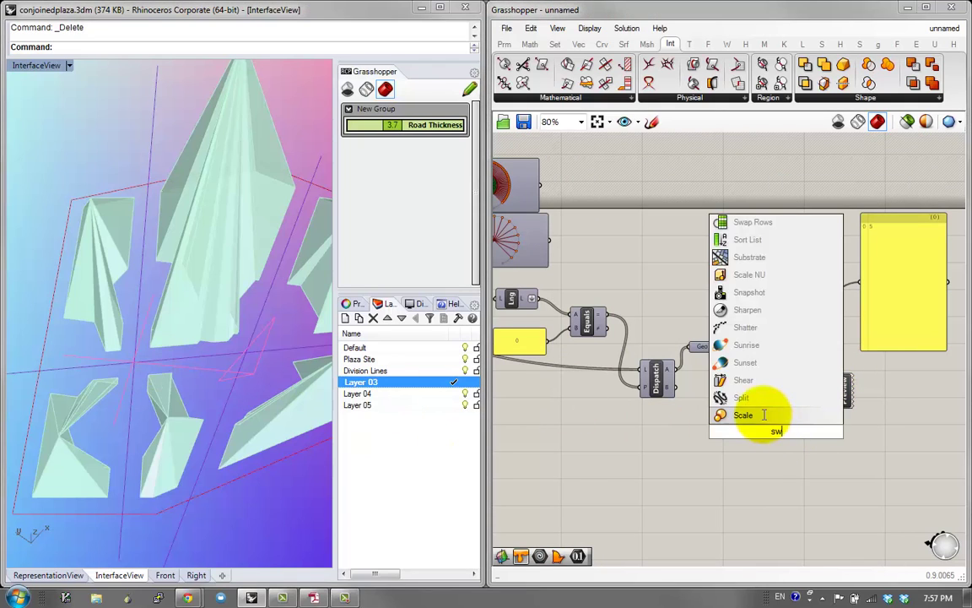
Step: Add a Colour Swatch wired to the Preview component's shader input and set it to green with hue 152, saturation 47, value 98
left_click(760, 380)
left_click_drag(827, 397, 800, 431)
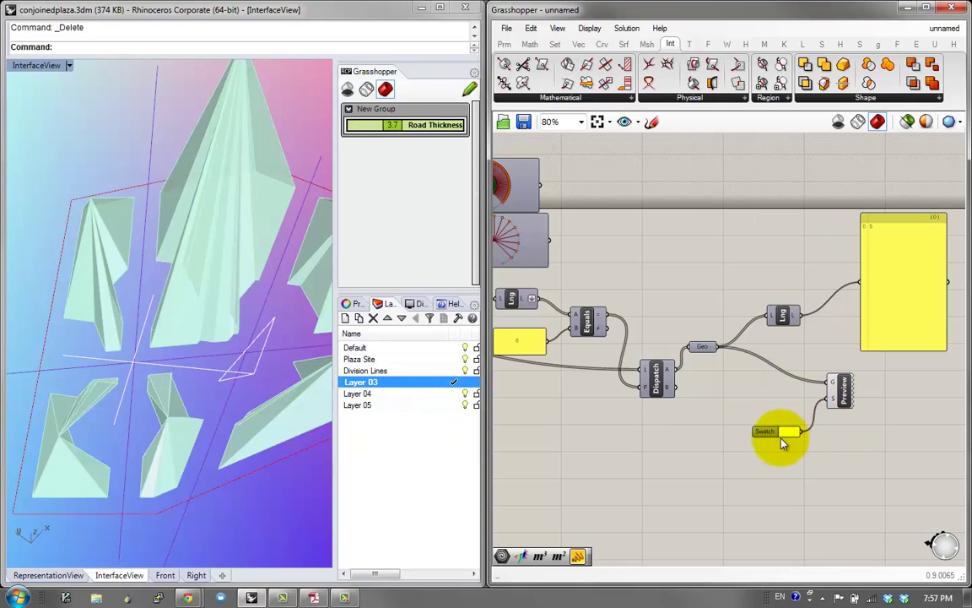
left_click(783, 431)
left_click_drag(836, 394, 851, 355)
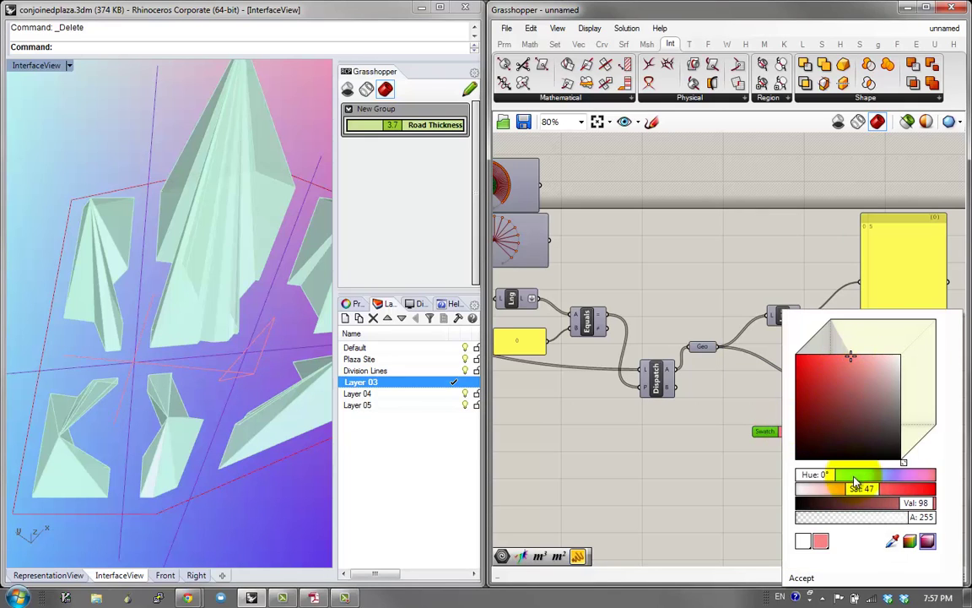
left_click_drag(829, 475, 859, 474)
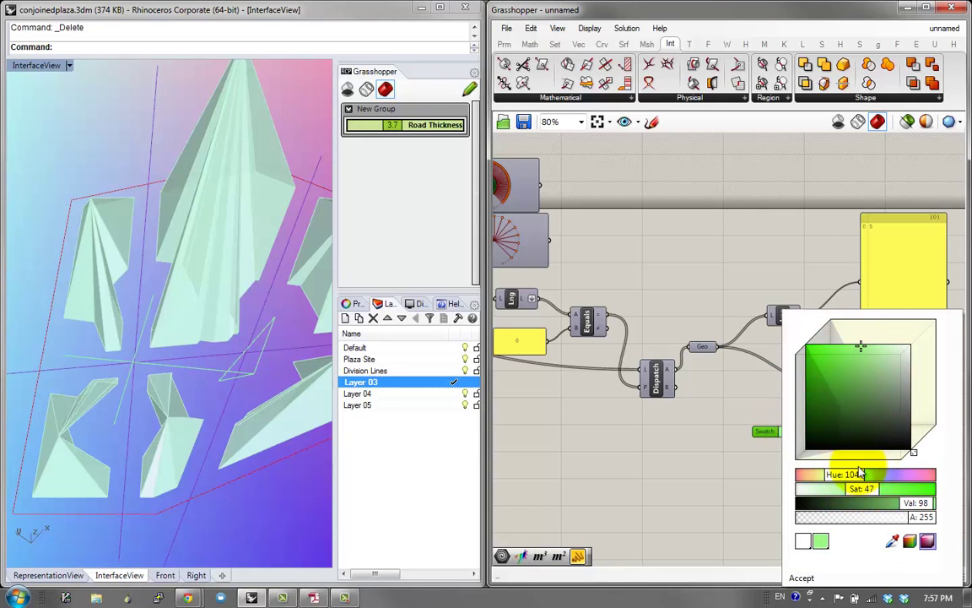
left_click(736, 456)
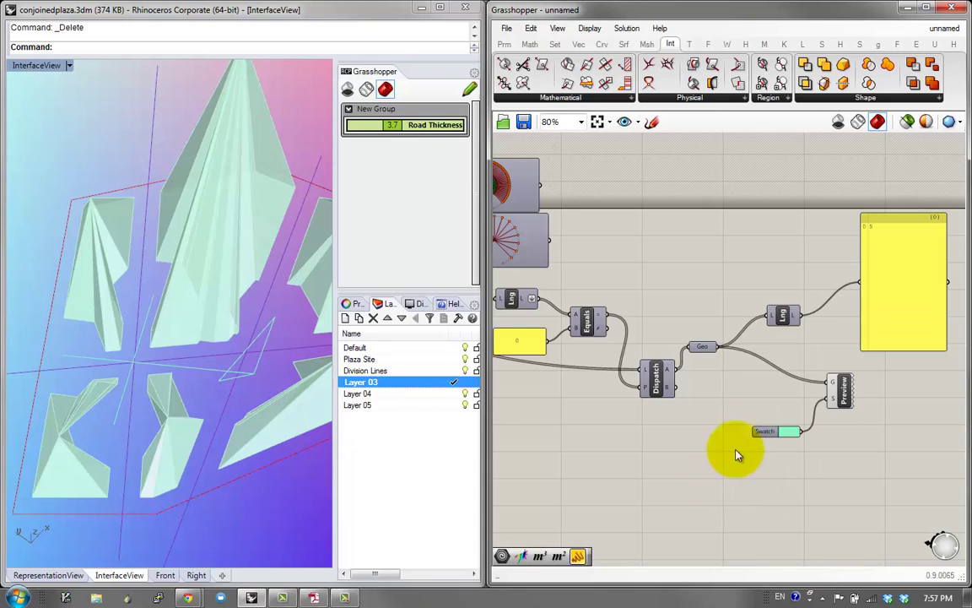
Step: Duplicate the Preview and Swatch pair and wire Dispatch's B output into the copied Preview's geometry input
left_click_drag(776, 391, 749, 374)
left_click_drag(828, 401, 677, 388)
key("ctrl+c")
key("ctrl+v")
left_click(815, 504)
Step: Set the copied swatch to a semi-transparent pale grey with saturation 12 and value 82
left_click(796, 497)
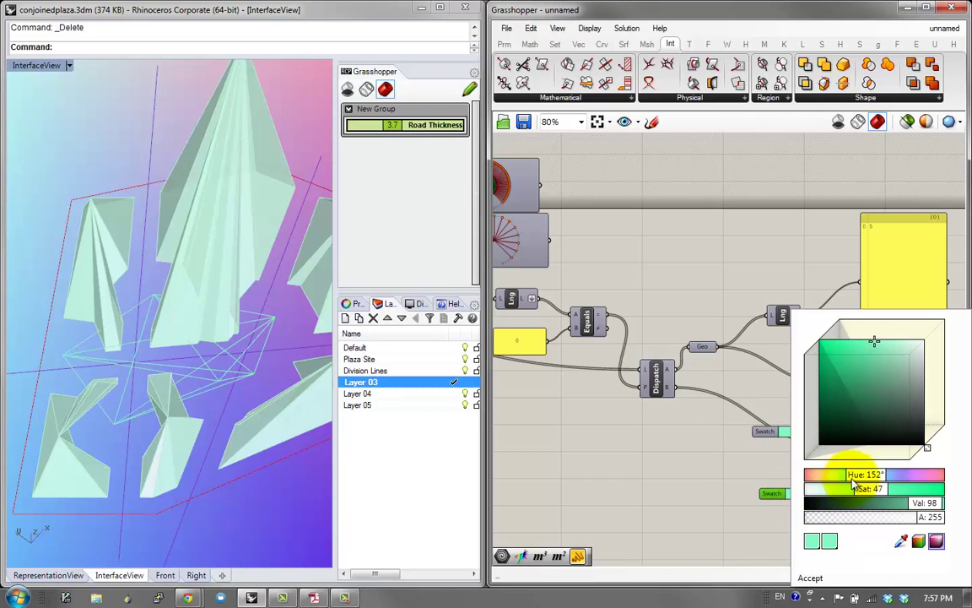
mouse_move(878, 417)
left_mouse_down()
mouse_move(922, 419)
mouse_move(922, 482)
left_mouse_up()
left_click_drag(932, 520, 862, 519)
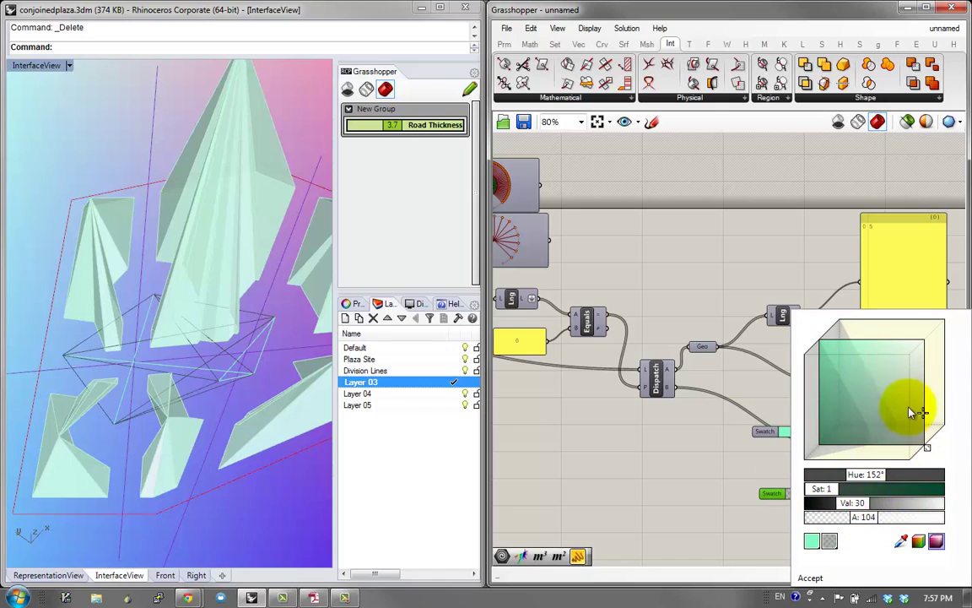
left_click_drag(920, 411, 925, 343)
left_click_drag(864, 514, 955, 512)
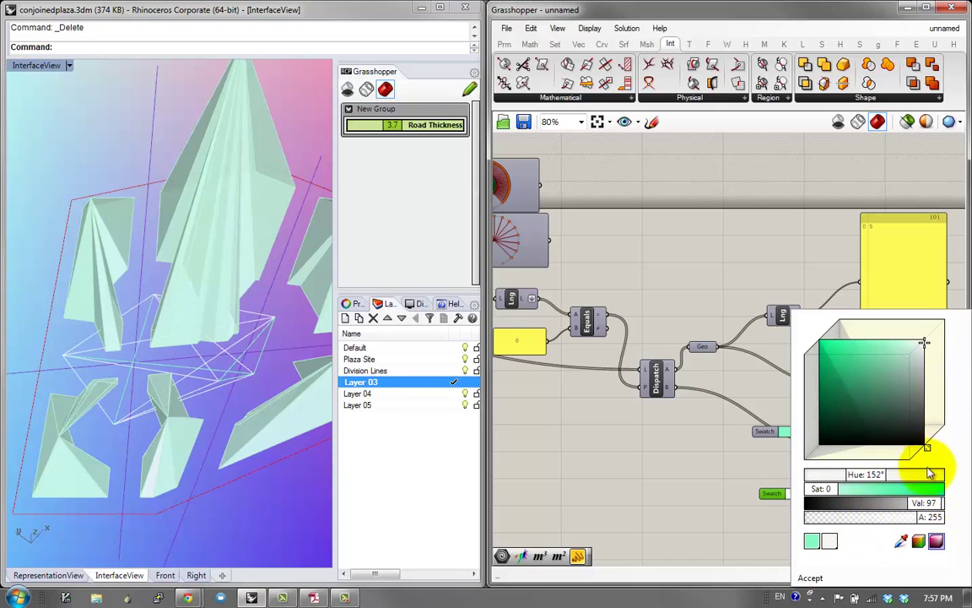
left_click(909, 355)
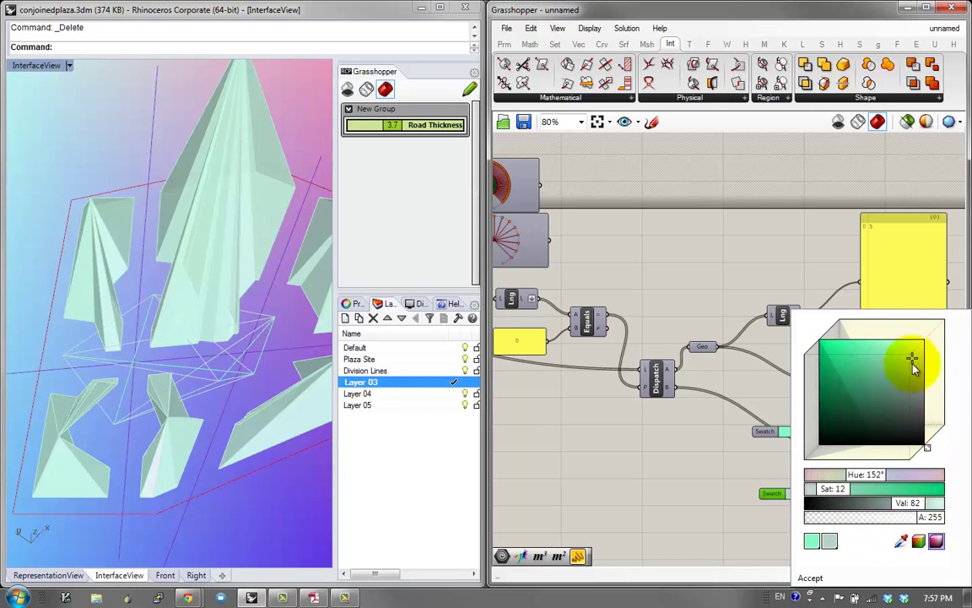
left_click_drag(928, 516, 849, 515)
left_click_drag(863, 474, 848, 476)
left_click(709, 493)
Step: Set the original swatch for the Dispatch A lines to solid red and check the lines in the Rhino viewport
right_click_drag(260, 392, 225, 413)
left_click(790, 432)
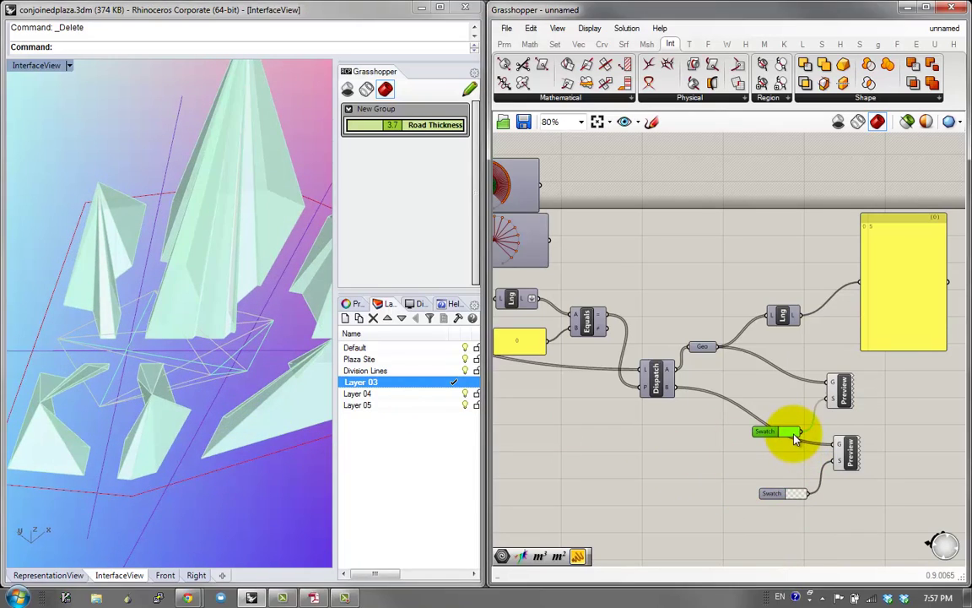
left_click_drag(857, 480, 803, 478)
left_click_drag(823, 376, 784, 339)
left_click(708, 550)
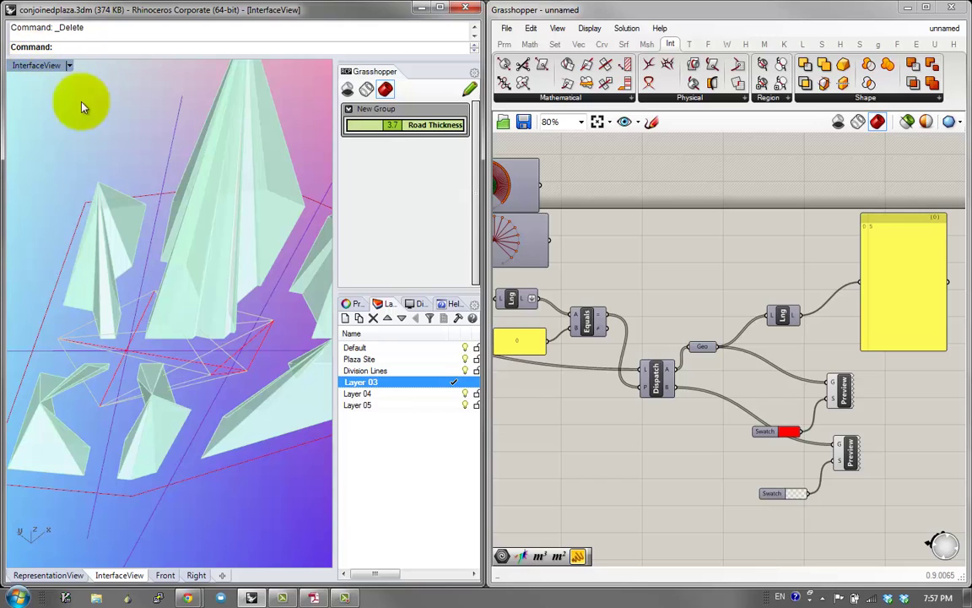
right_click_drag(87, 104, 114, 382)
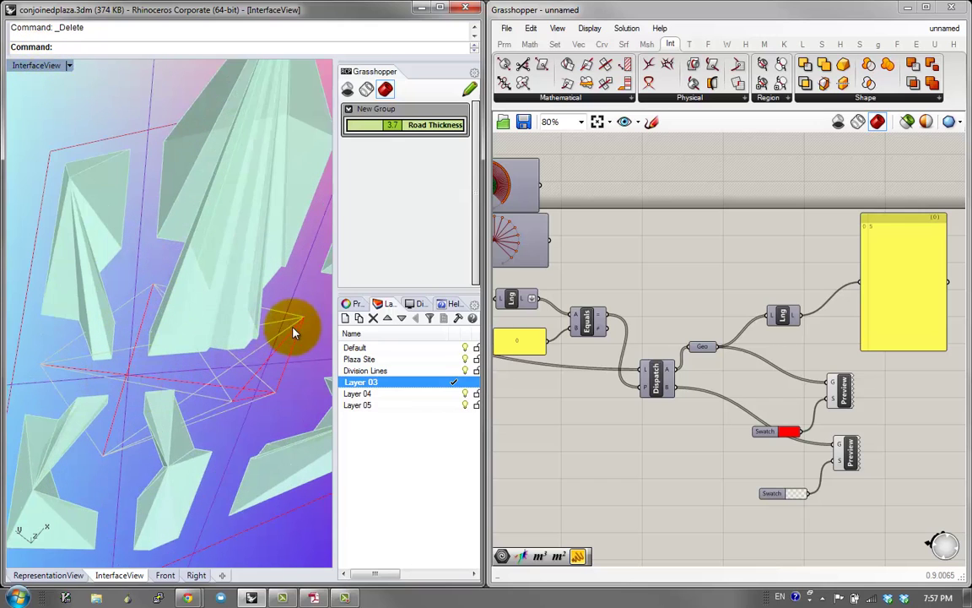
right_click_drag(108, 453, 168, 406)
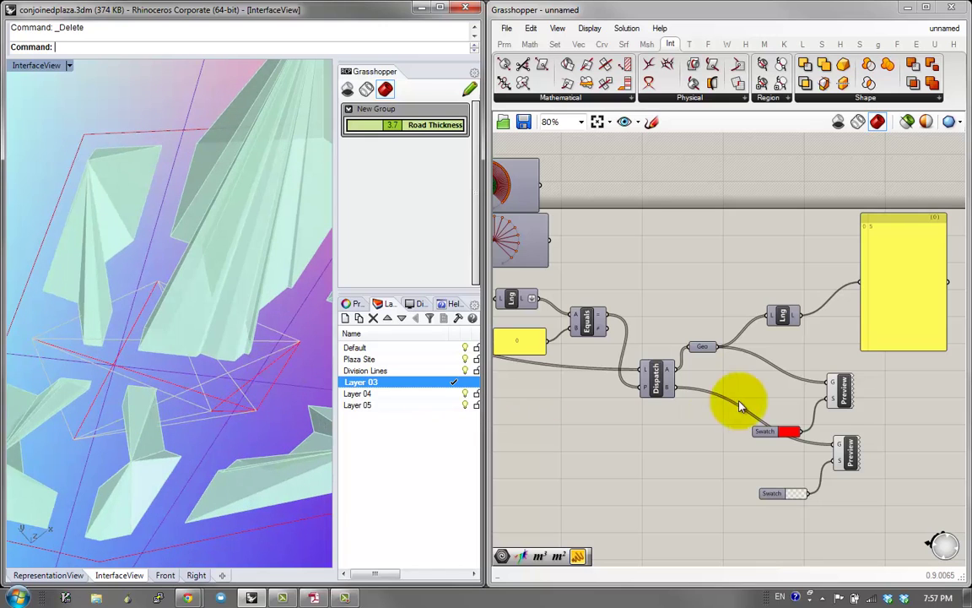
Step: Set the Length slider feeding the Eval component to 0.467
scroll(738, 402, "down", 3)
scroll(666, 391, "down", 1)
right_click_drag(508, 398, 793, 390)
scroll(603, 413, "up", 4)
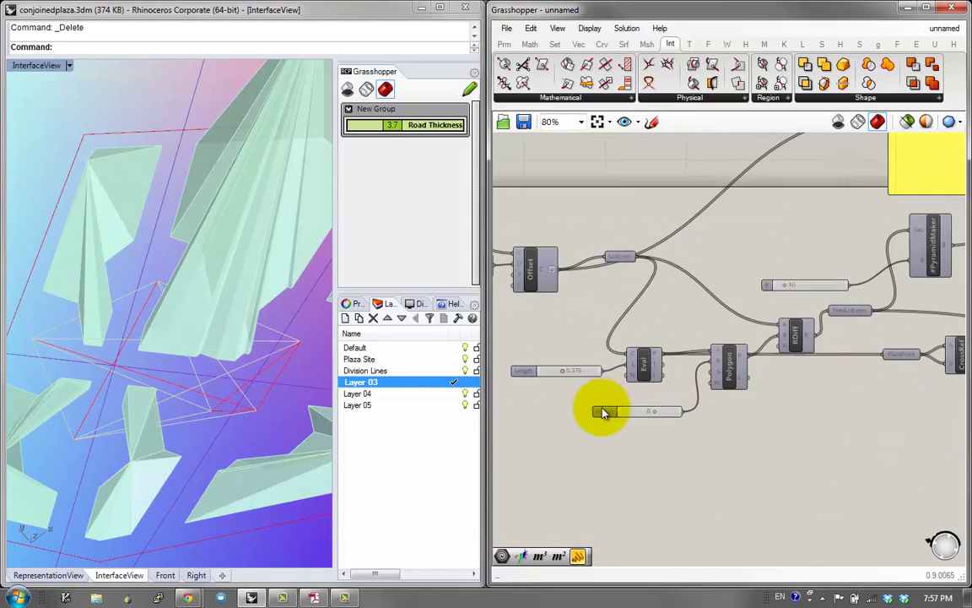
right_click_drag(579, 390, 633, 388)
scroll(627, 361, "up", 1)
mouse_move(632, 356)
left_mouse_down()
mouse_move(649, 357)
mouse_move(632, 351)
mouse_move(642, 346)
left_mouse_up()
left_click(154, 373)
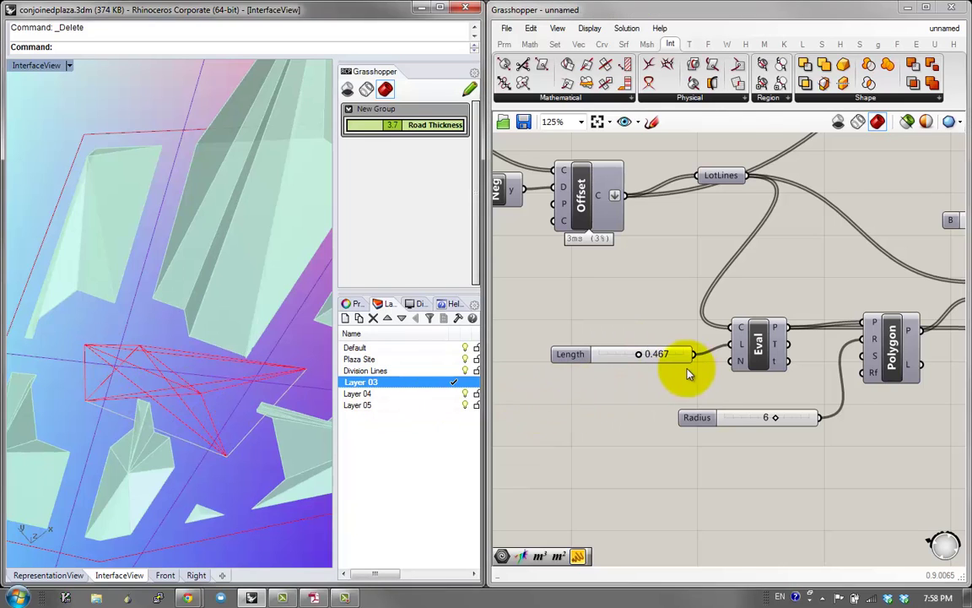
Step: Vary the Length slider through 0.315 and set it to 0.459 to test different plaza positions
right_click_drag(700, 366, 679, 382)
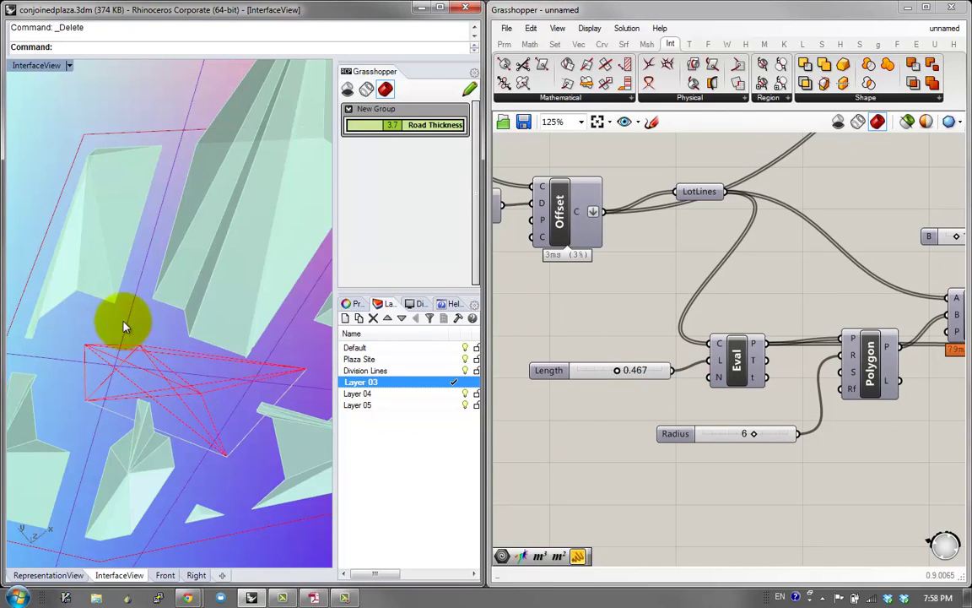
left_click(723, 359)
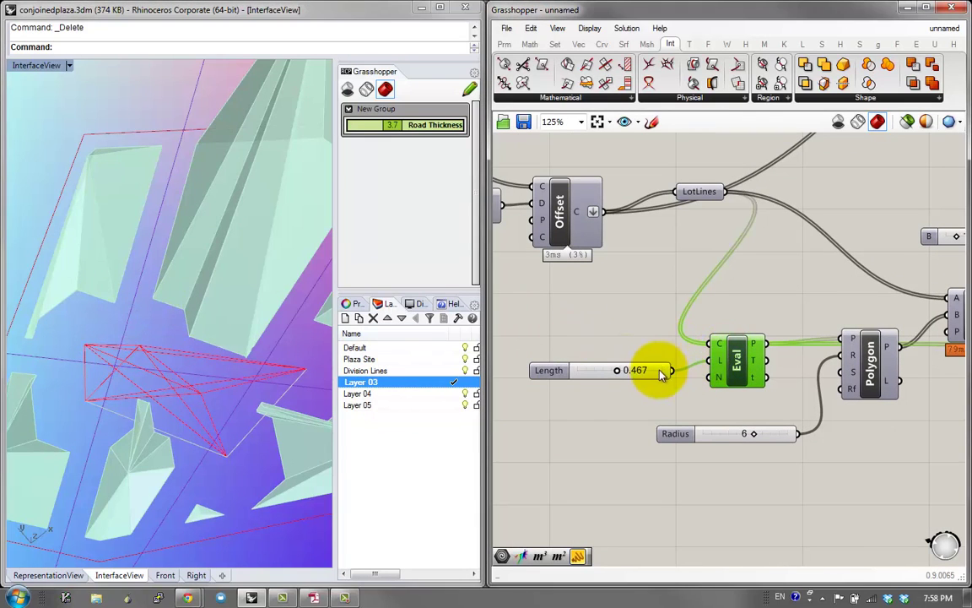
left_click_drag(609, 374, 616, 373)
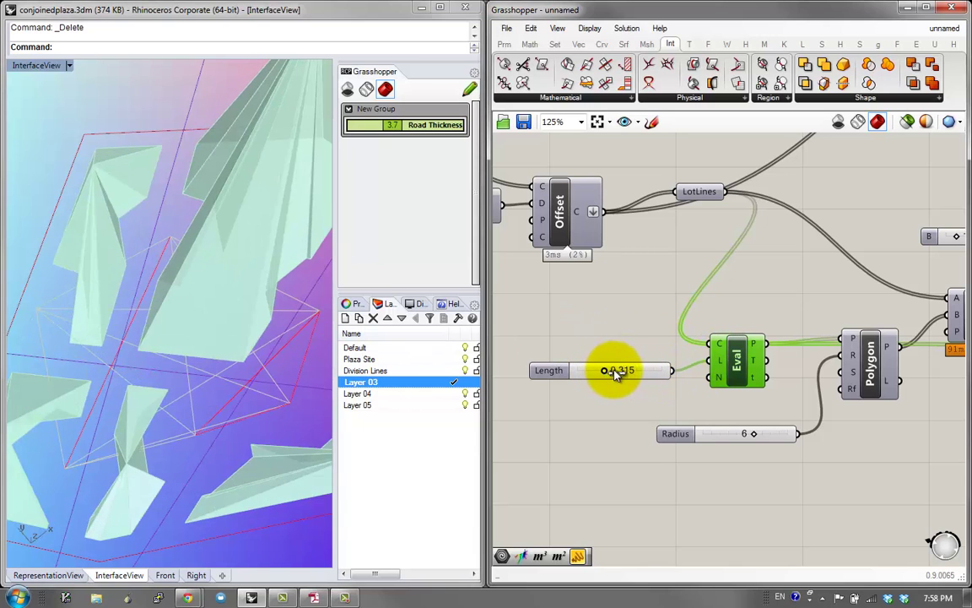
scroll(840, 358, "down", 3)
right_click_drag(840, 359, 722, 338)
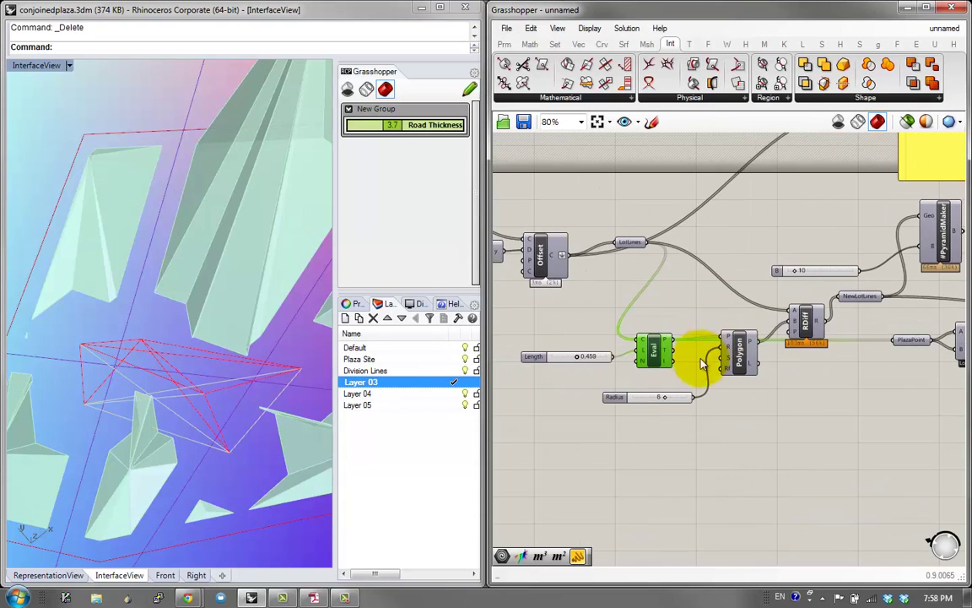
Step: Make two copies of the Length slider, connect them to Eval's L input as well, and set the middle one to 0.384
right_click_drag(561, 379, 639, 384)
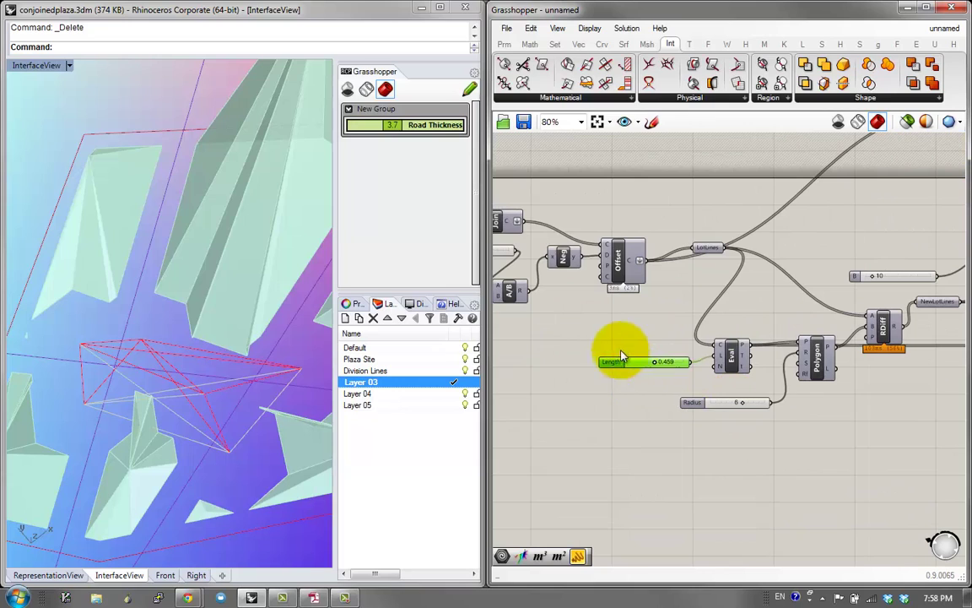
left_click_drag(621, 351, 619, 341)
key("ctrl+c")
key("ctrl+v")
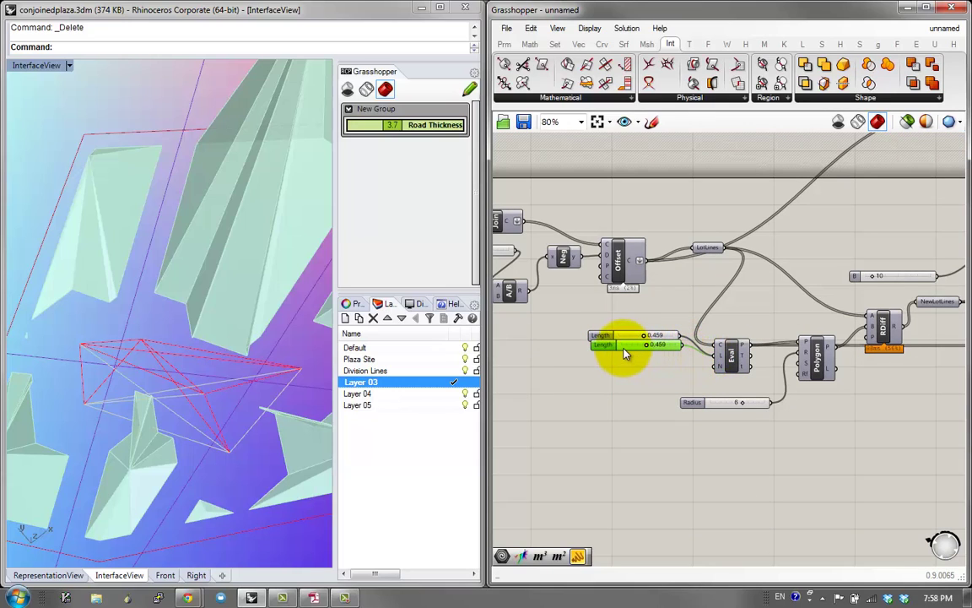
left_click_drag(701, 363, 716, 356)
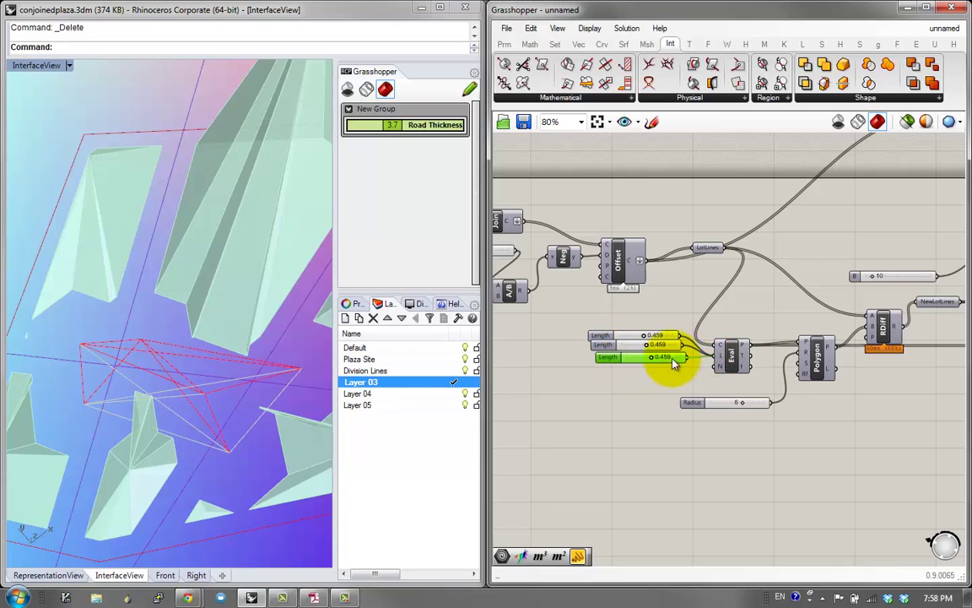
left_click_drag(643, 346, 641, 346)
Step: Delete the three Length sliders and add a Gene List component in their place
left_click_drag(652, 386, 619, 336)
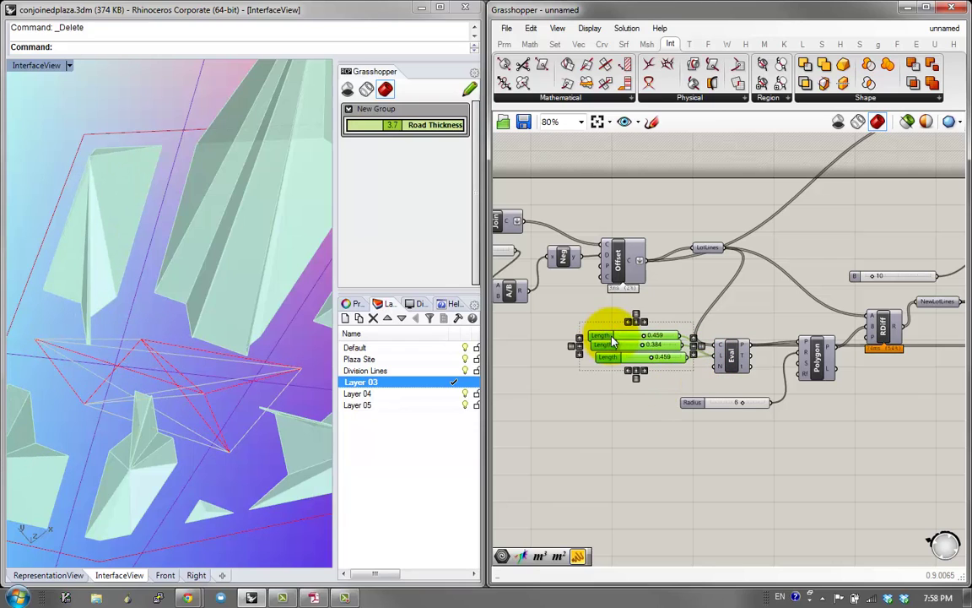
key("Delete")
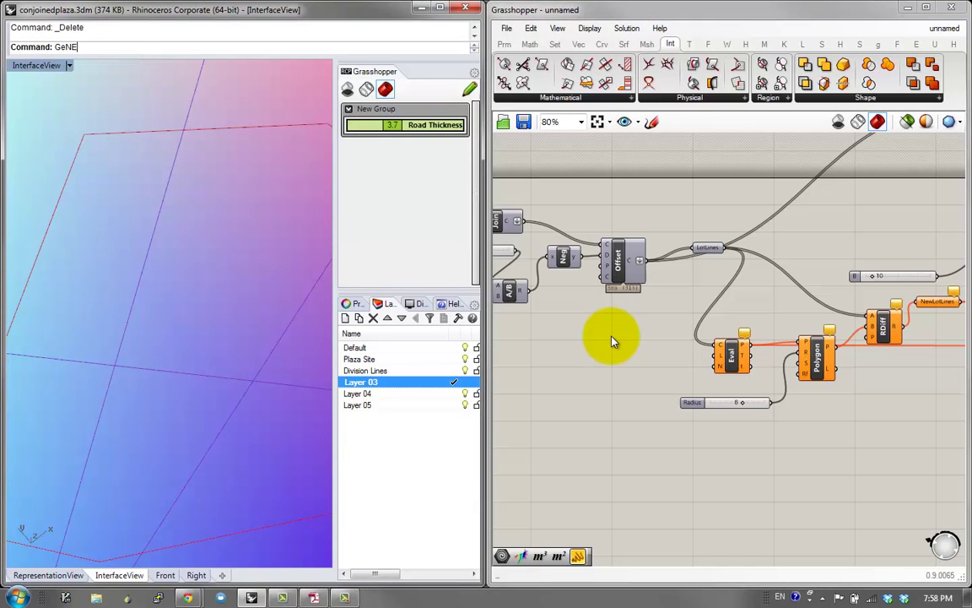
double_click(614, 341)
type("gene")
key("Return")
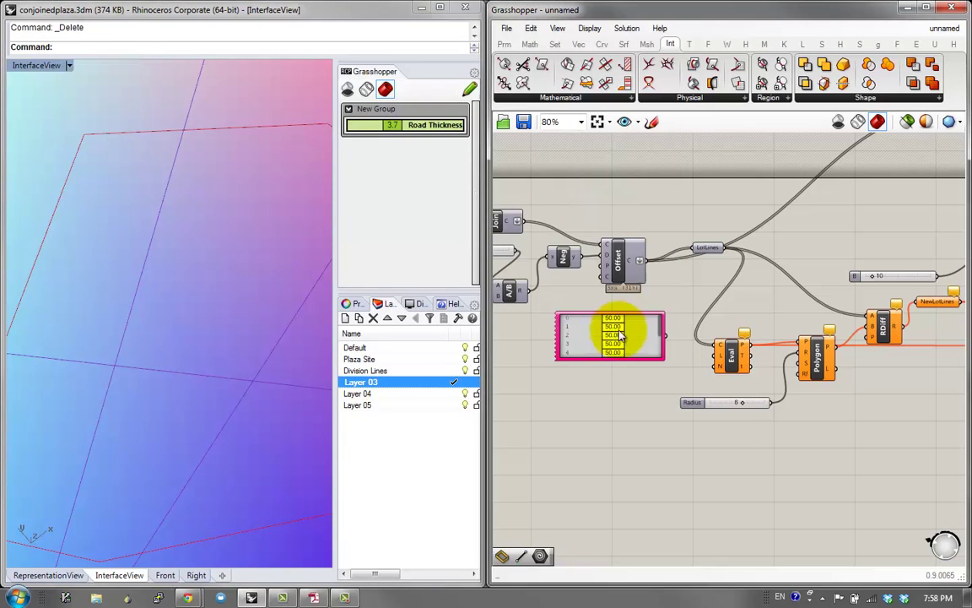
Step: Configure the Gene List with 3 decimals and a maximum of 1.000
scroll(624, 338, "up", 3)
double_click(650, 333)
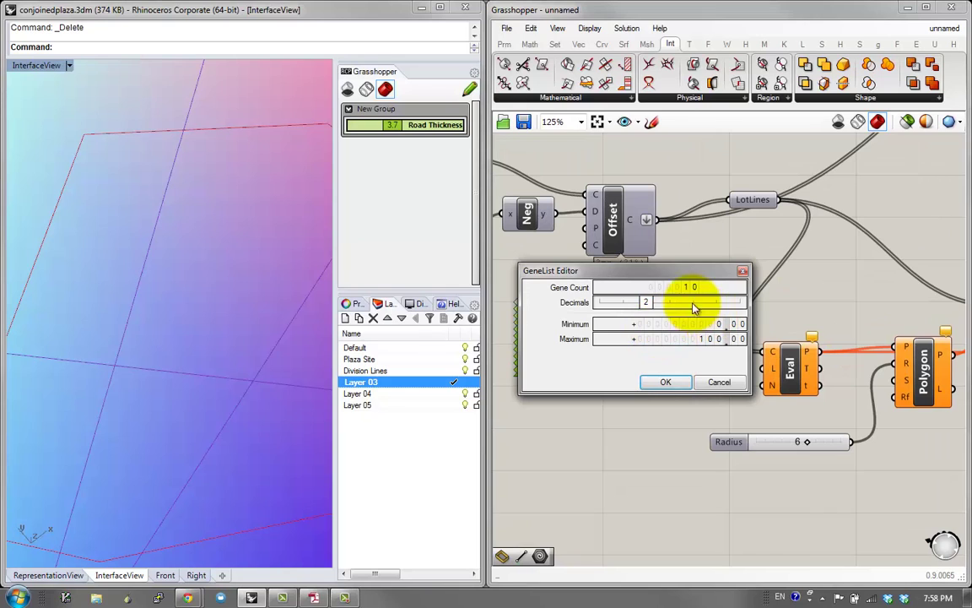
left_click_drag(646, 302, 668, 303)
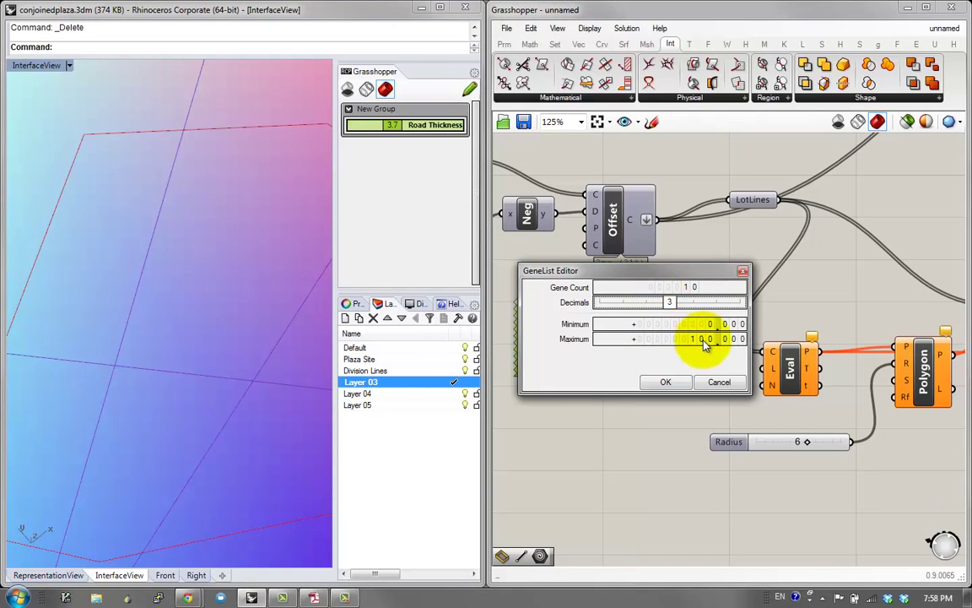
key("Return")
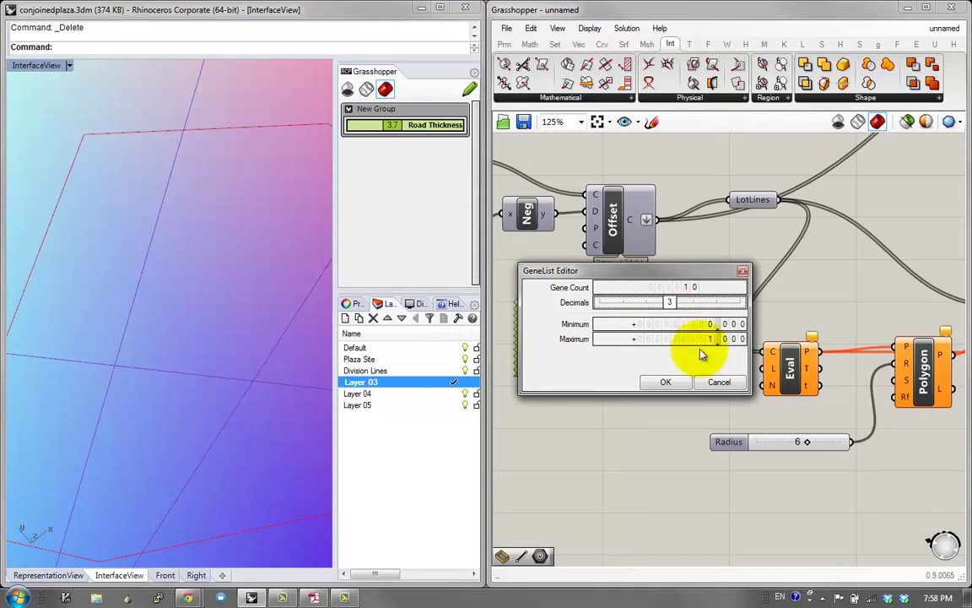
left_click(666, 383)
Step: Vary the gene values, with genes 0 to 2 at 0.633, 0.333 and 0.660, and wire the Gene List into Eval's L input
scroll(654, 336, "up", 3)
scroll(654, 336, "down", 3)
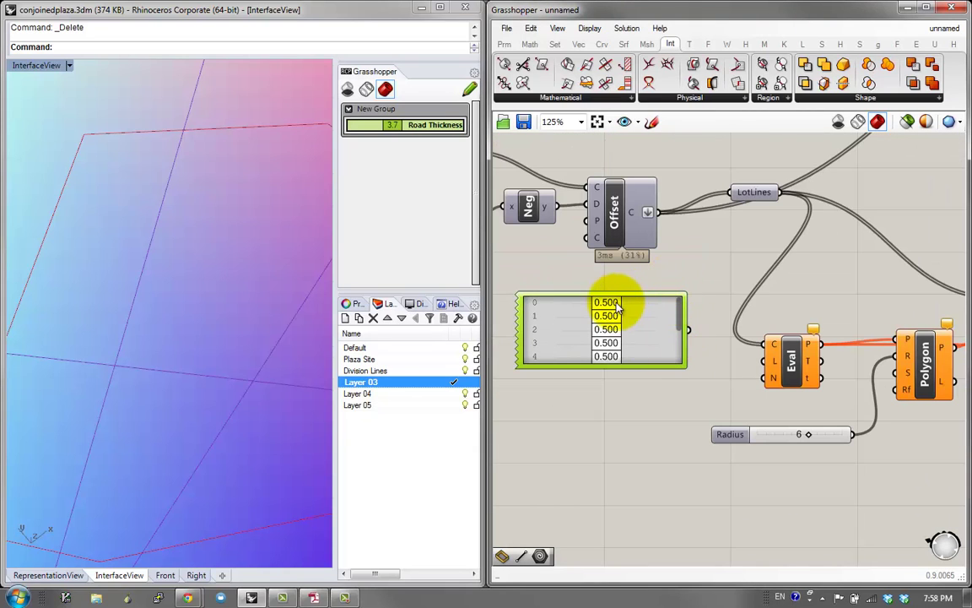
mouse_move(625, 308)
left_mouse_down()
mouse_move(597, 318)
mouse_move(606, 344)
left_mouse_up()
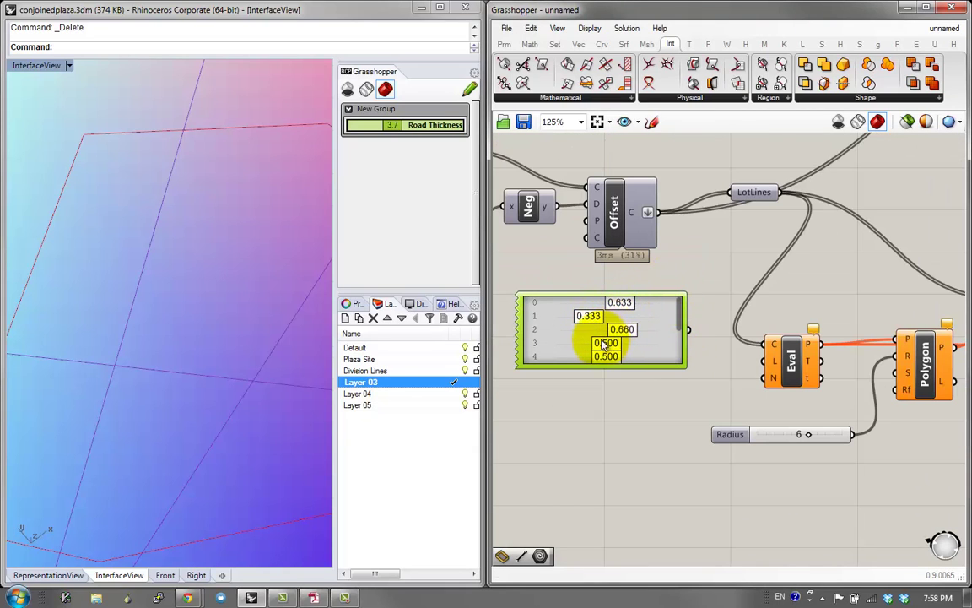
left_click_drag(678, 328, 678, 346)
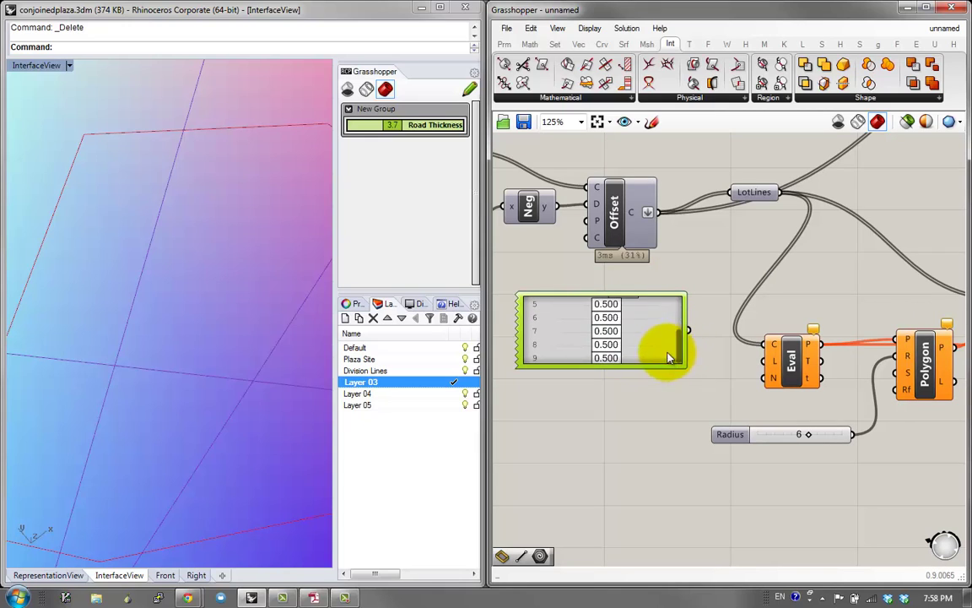
mouse_move(618, 319)
left_mouse_down()
mouse_move(591, 325)
mouse_move(622, 340)
mouse_move(612, 343)
mouse_move(618, 364)
mouse_move(699, 336)
mouse_move(767, 366)
left_mouse_up()
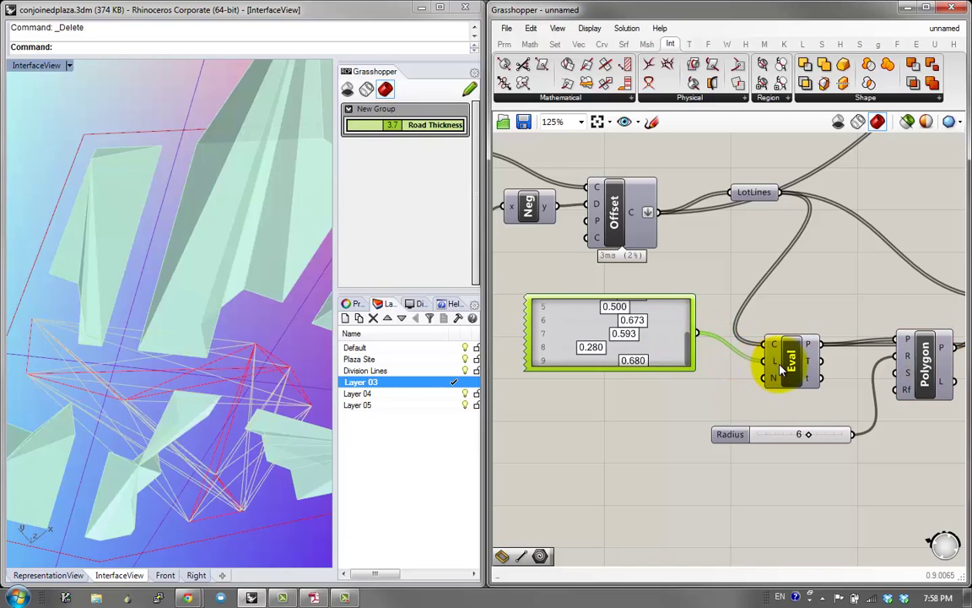
Step: Examine the Eval component and the curves held in LotLines against the Gene List values
left_click(809, 363)
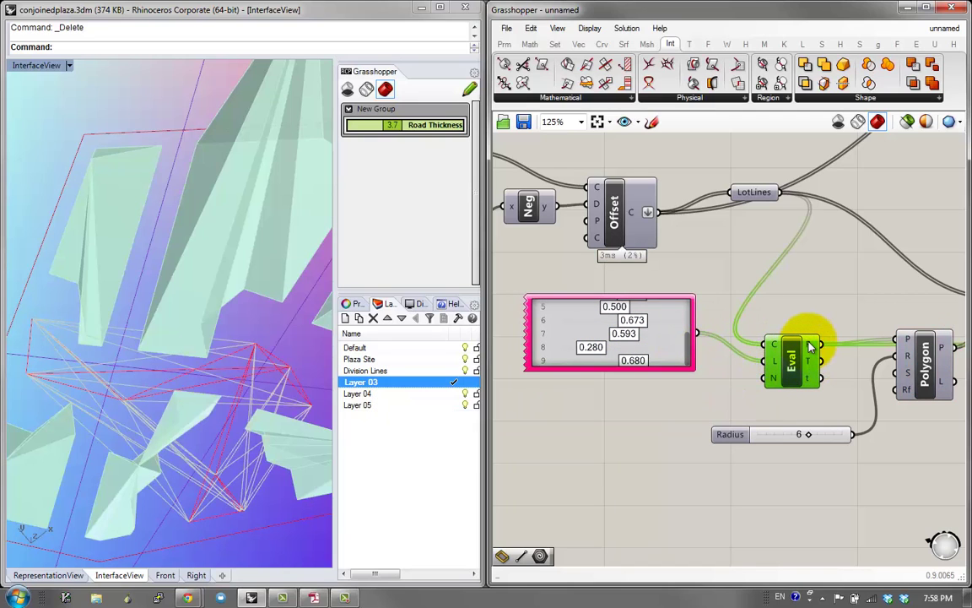
right_click_drag(765, 342, 763, 385)
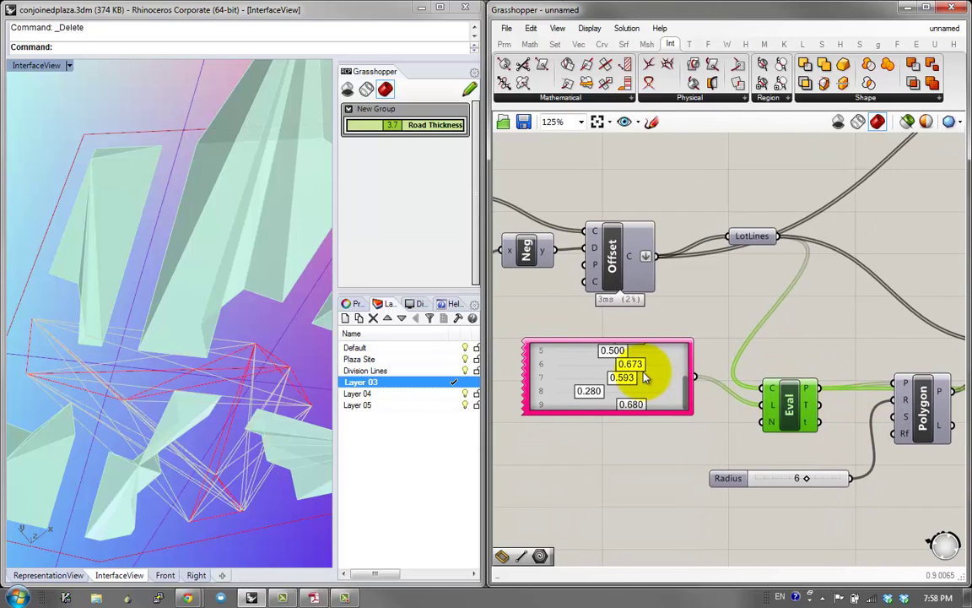
mouse_move(643, 378)
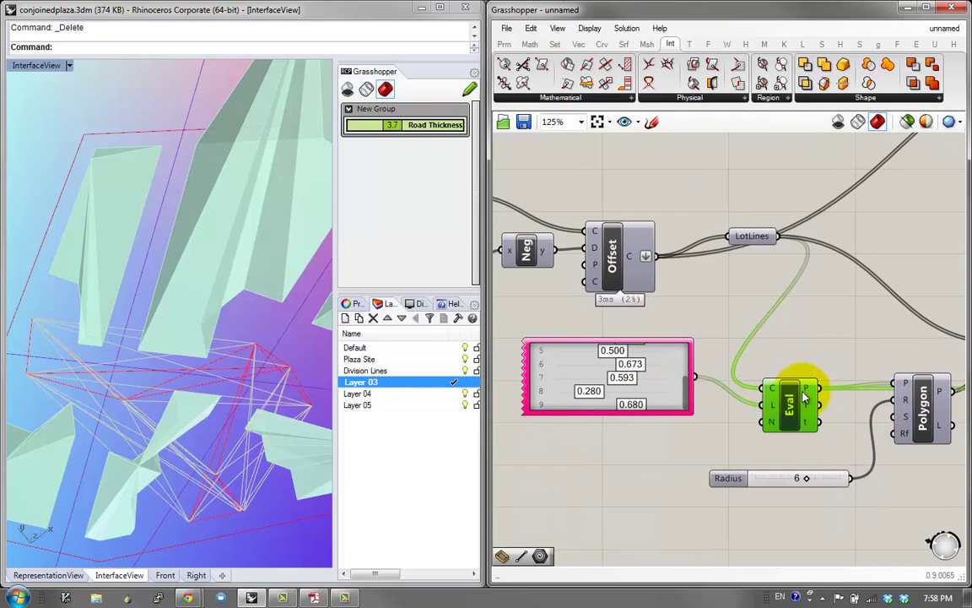
mouse_move(760, 243)
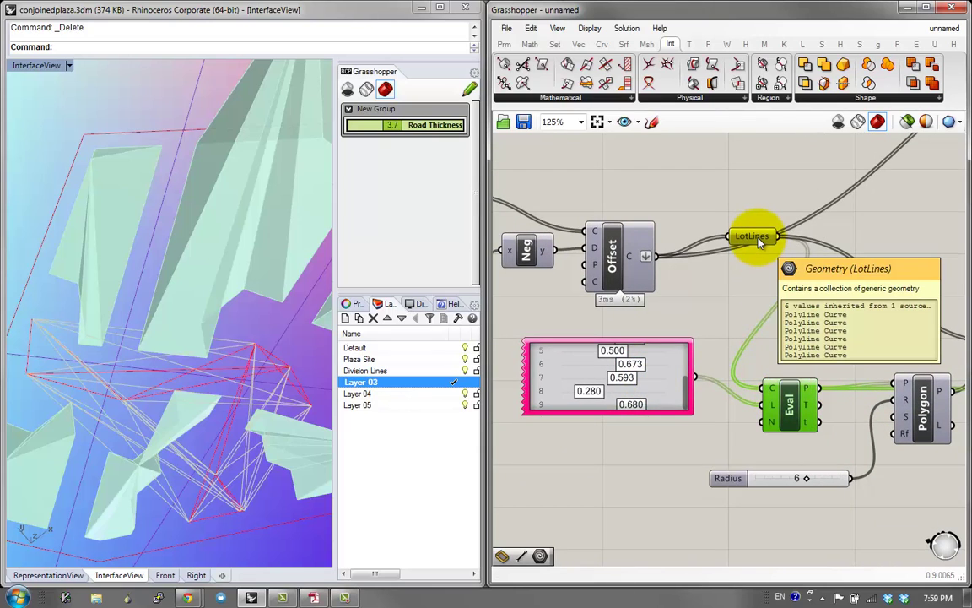
Step: Add a Shortest List component and route LotLines and the Gene List through it into Eval's C and L inputs
double_click(713, 362)
type("short")
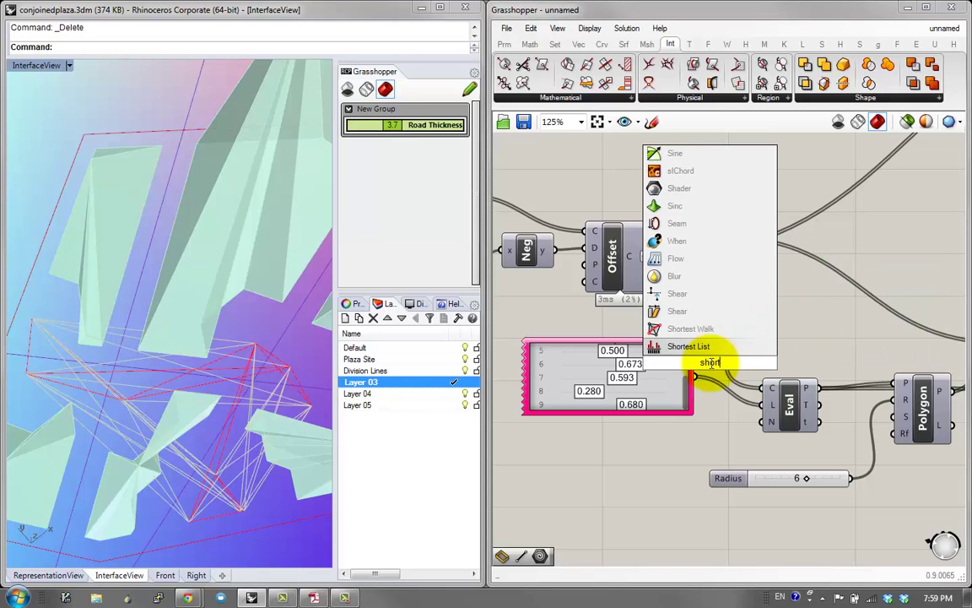
left_click(701, 347)
left_click_drag(760, 286, 874, 311, "alt")
left_click_drag(705, 358, 847, 404)
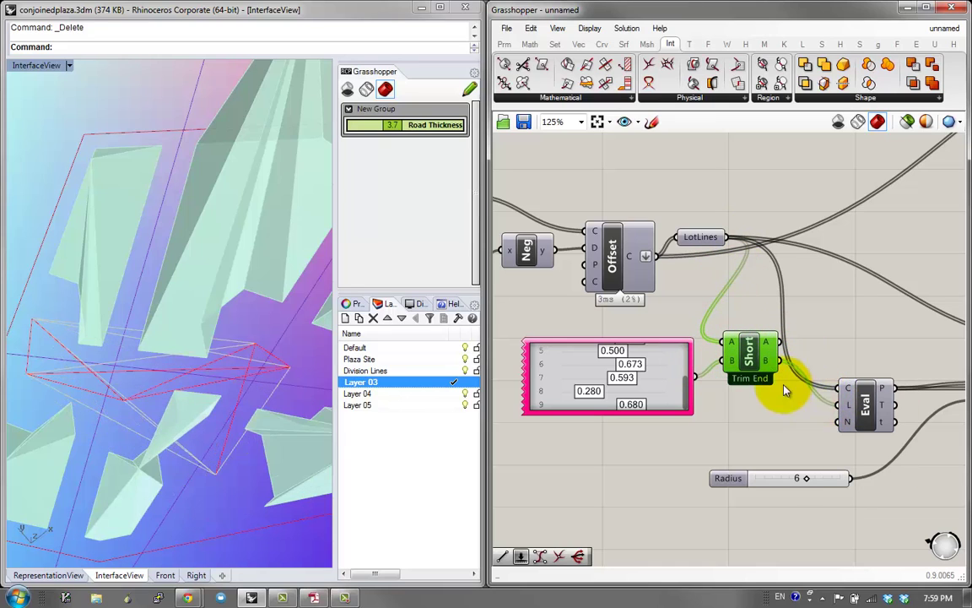
left_click_drag(749, 365, 761, 363)
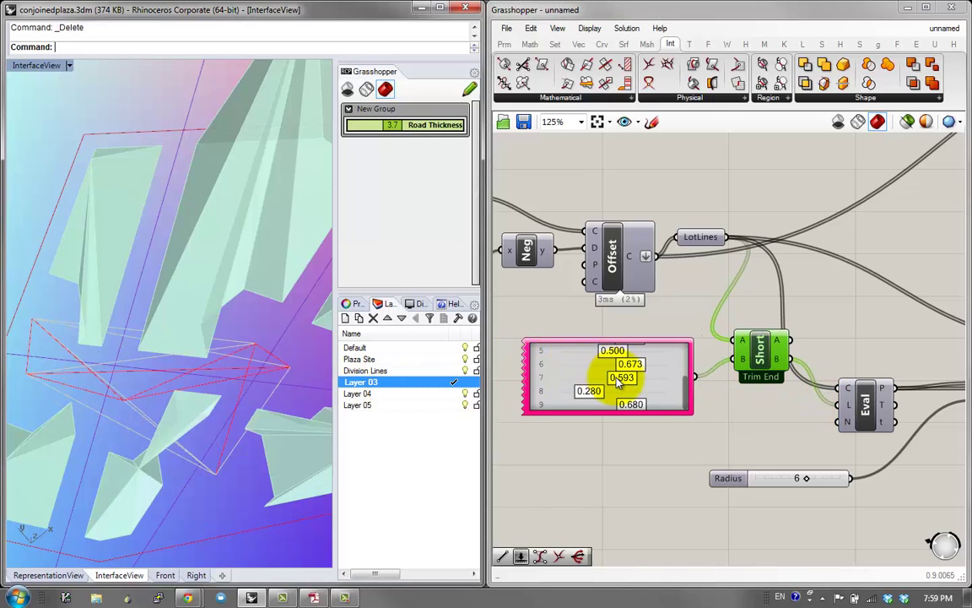
Step: Move the plaza positions by setting gene 7 to 0.173 and genes 2 to 4 to 0.407, 0.567 and 0.534
left_click_drag(619, 382, 599, 380)
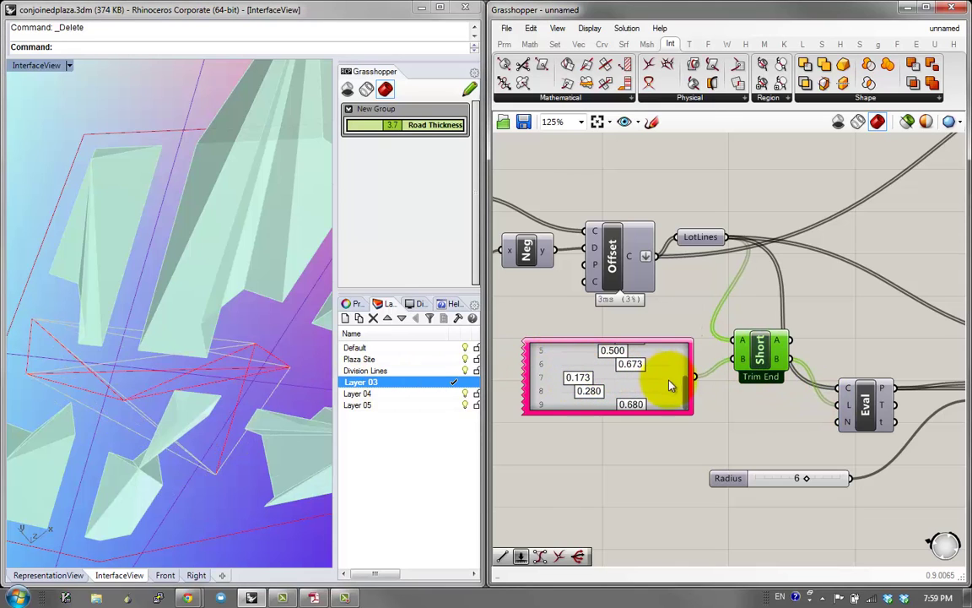
left_click_drag(688, 387, 686, 364)
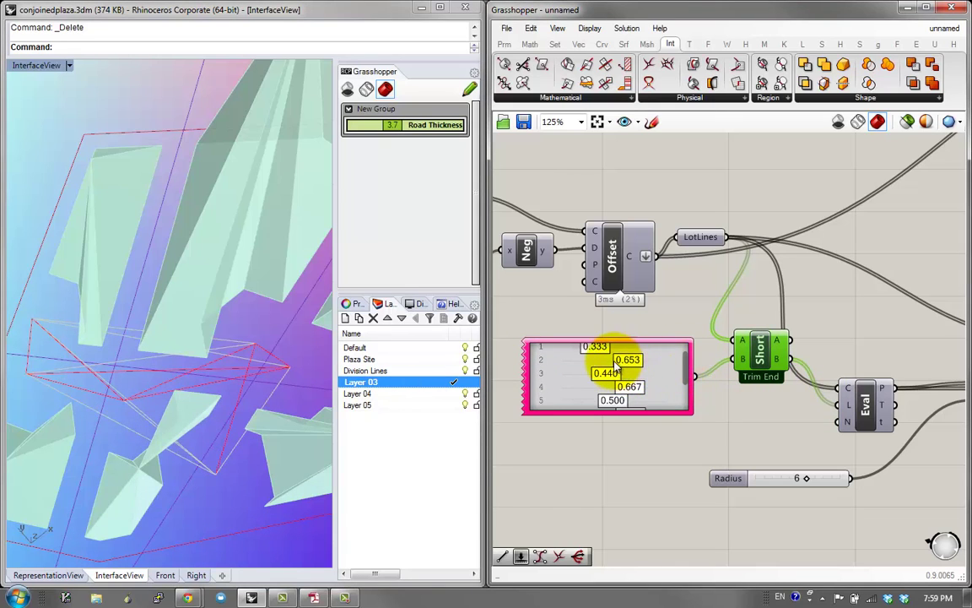
mouse_move(617, 365)
left_mouse_down()
mouse_move(586, 362)
mouse_move(607, 380)
mouse_move(619, 374)
mouse_move(622, 387)
mouse_move(609, 397)
left_mouse_up()
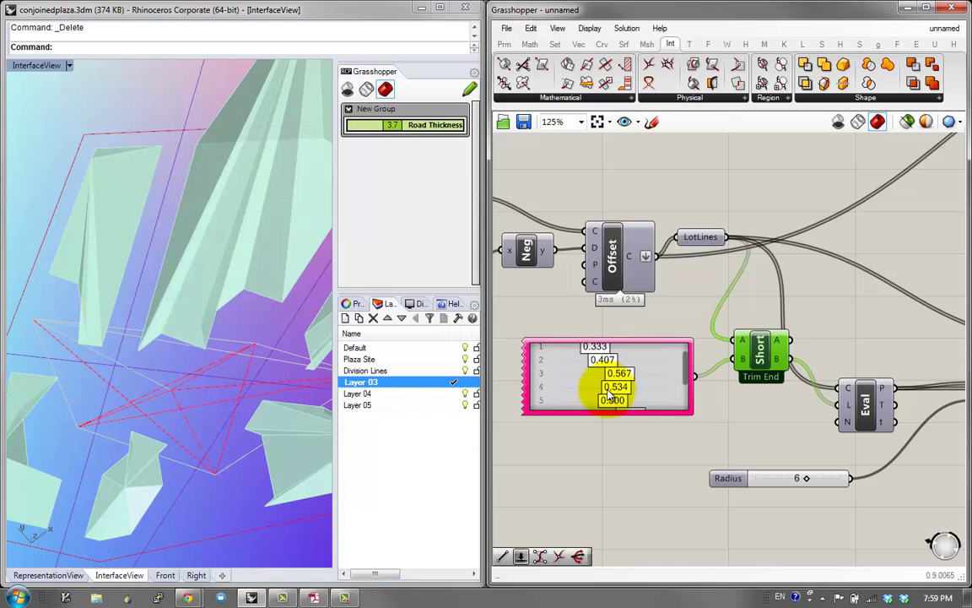
Step: Add a Number parameter beside the yellow panel and feed it from the List Length component that counts Dispatch's A output
scroll(695, 402, "down", 5)
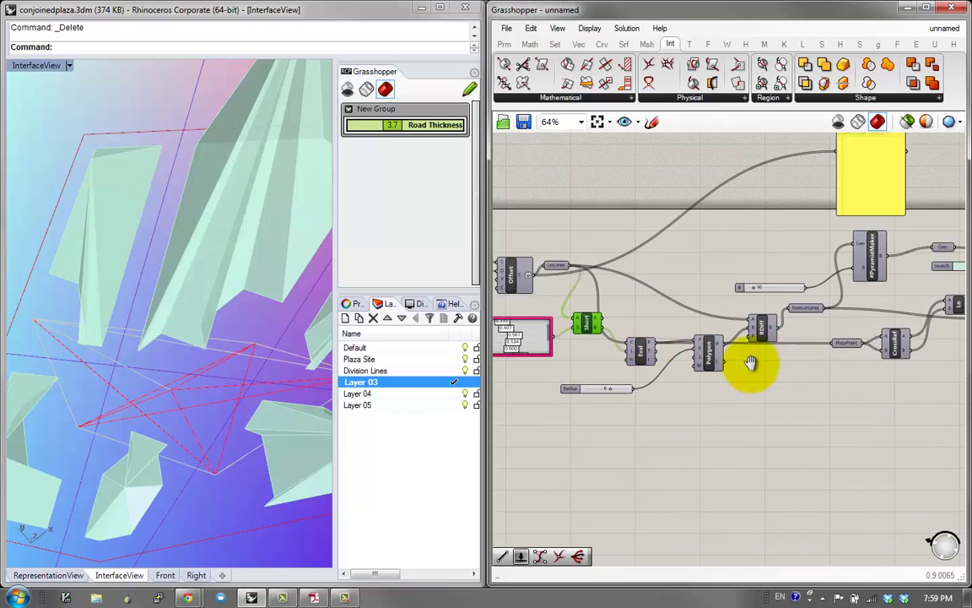
right_click_drag(750, 363, 658, 376)
right_click_drag(736, 369, 520, 397)
right_click_drag(832, 380, 707, 376)
mouse_move(871, 372)
right_mouse_down()
mouse_move(679, 342)
mouse_move(823, 388)
right_mouse_up()
scroll(677, 346, "up", 2)
right_click_drag(774, 365, 647, 346)
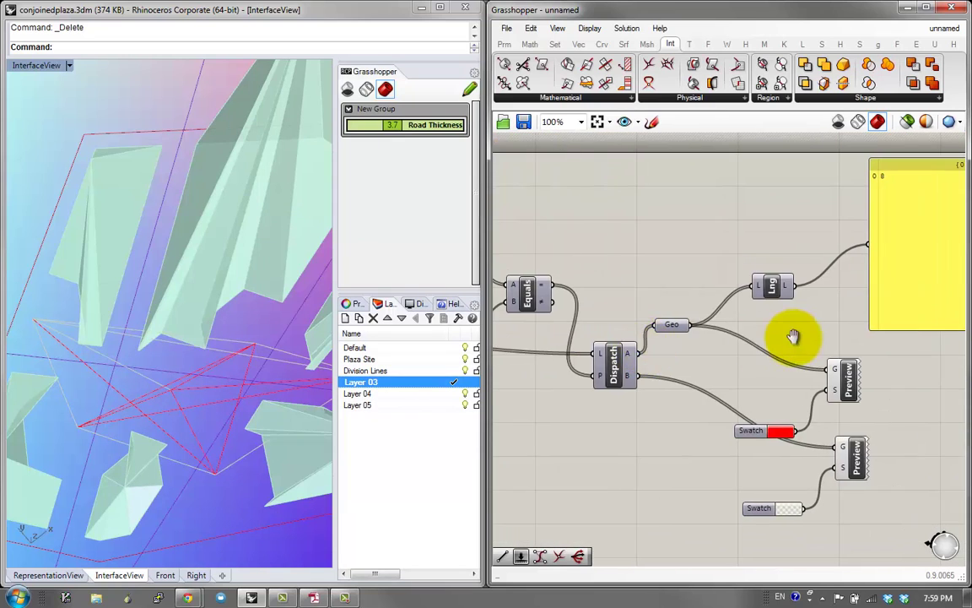
right_click_drag(794, 337, 687, 350)
left_click_drag(770, 316, 808, 318)
double_click(751, 315)
type("num")
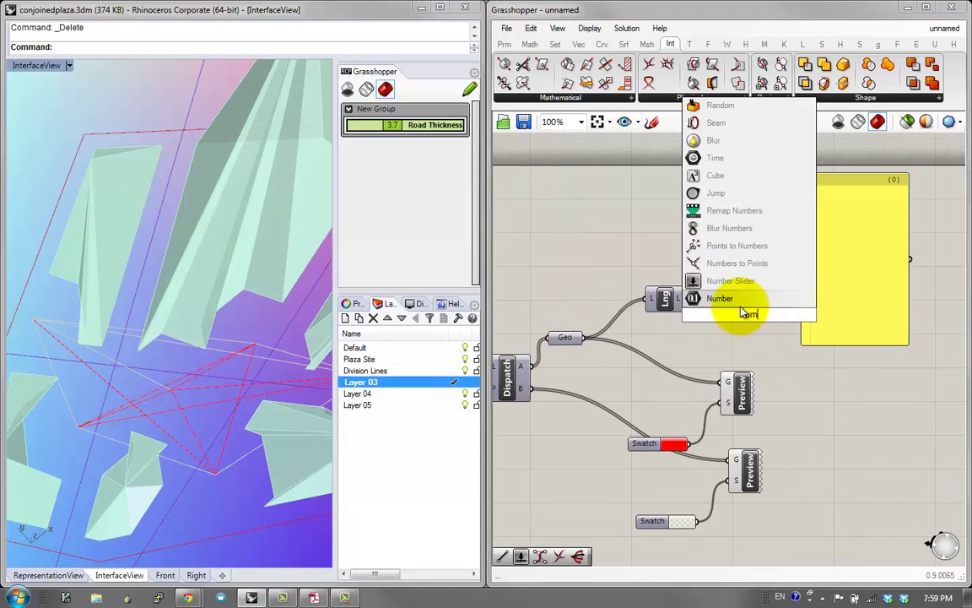
left_click(740, 301)
left_click_drag(687, 298, 733, 315)
Step: Rename the Number parameter FitnessFunction and wire its output into the yellow panel
right_click(747, 315)
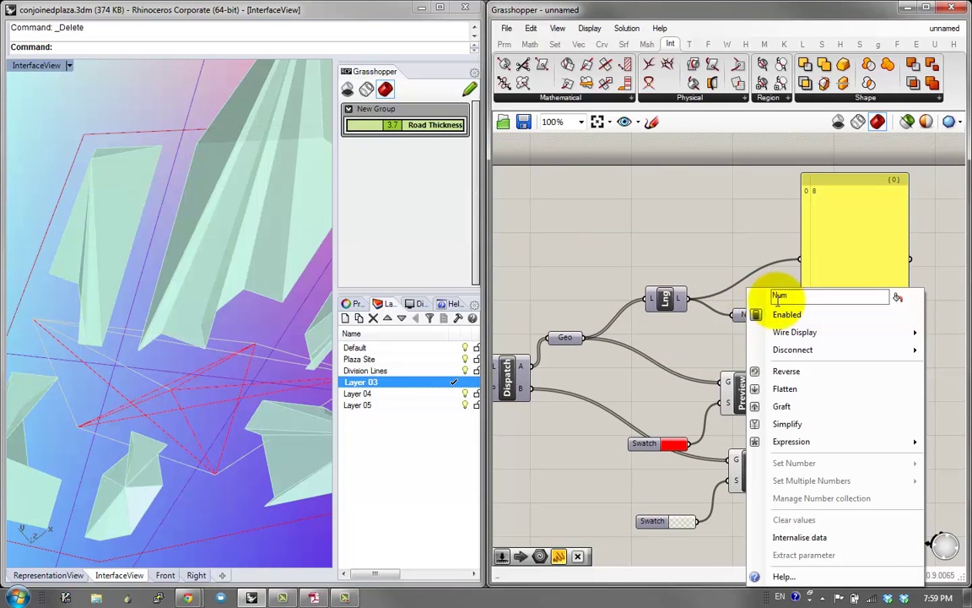
type("FitnessFu")
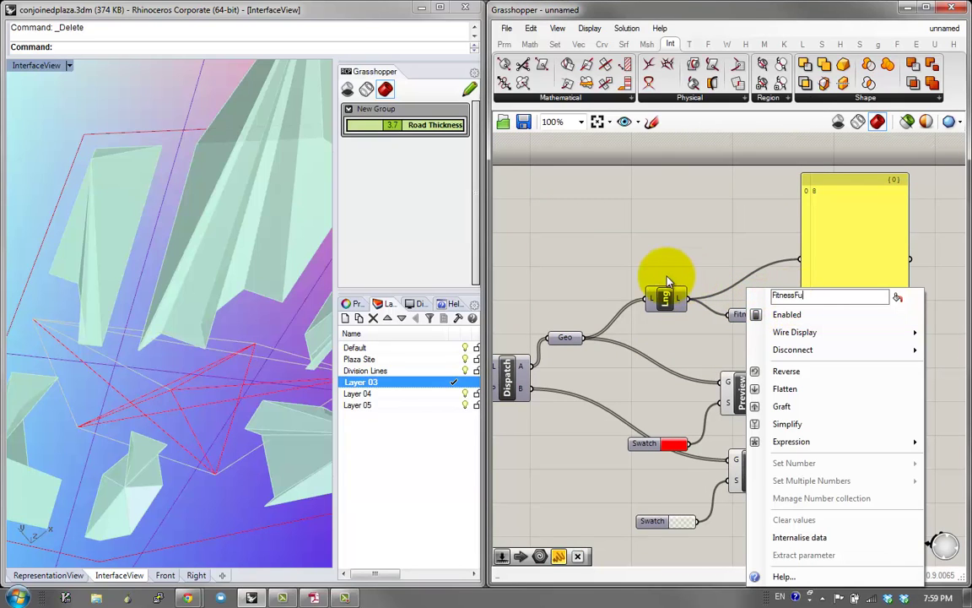
type("nction")
key("Return")
right_click_drag(313, 295, 532, 300)
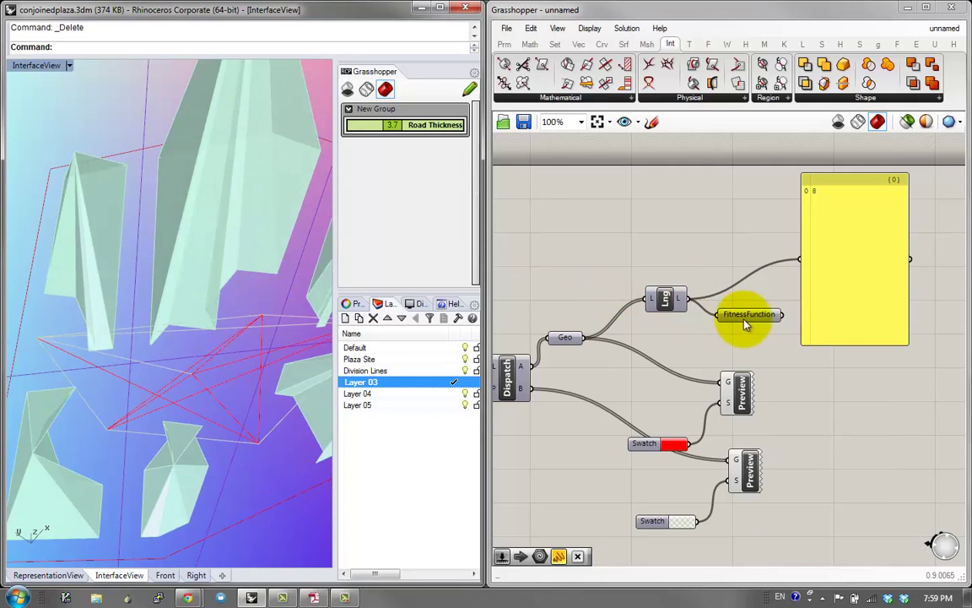
left_click_drag(783, 315, 809, 263)
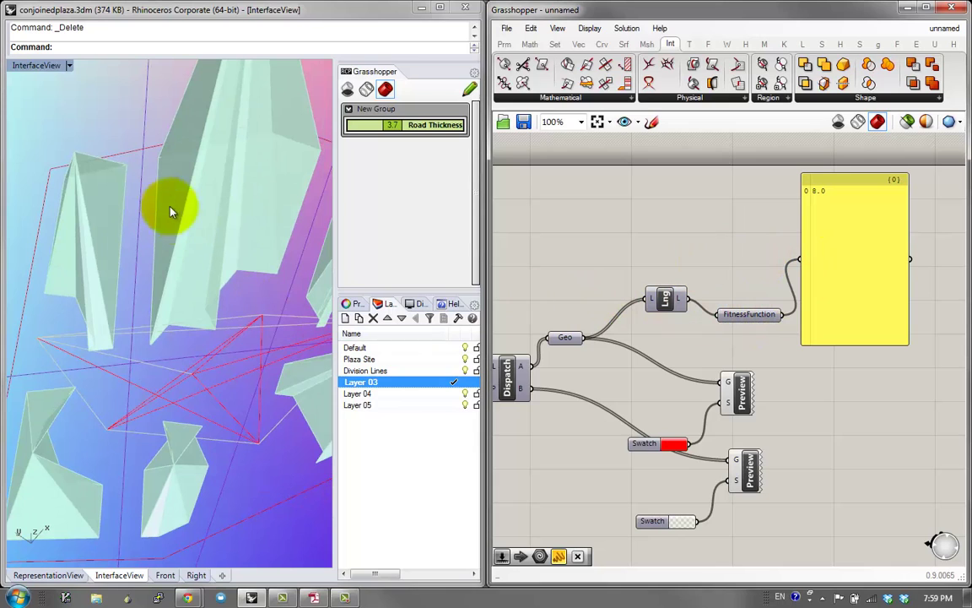
Step: Restore the layout with InterfaceView and RepresentationView side by side, and check the viewport filter of the red lines' Preview
double_click(32, 65)
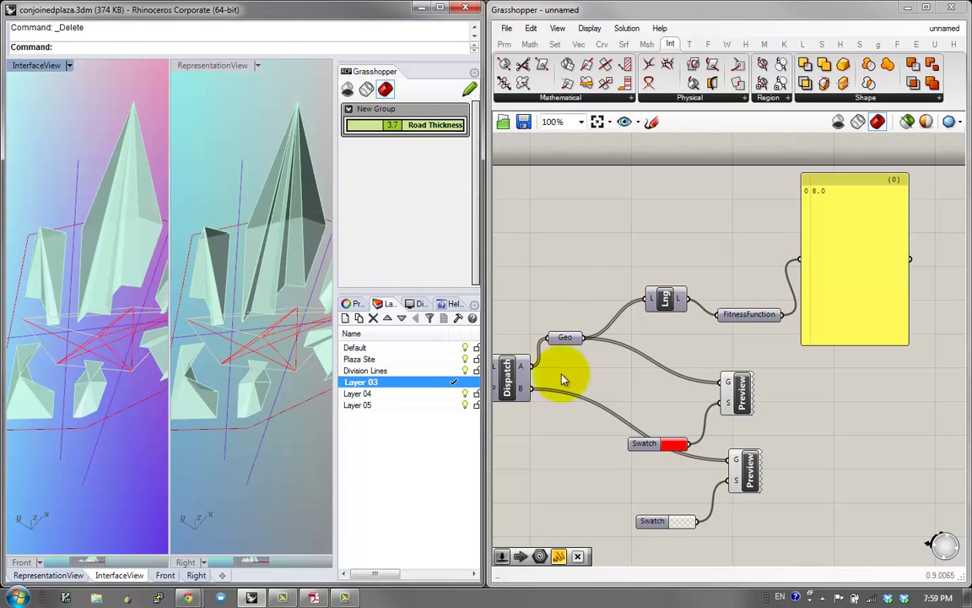
left_click(726, 397)
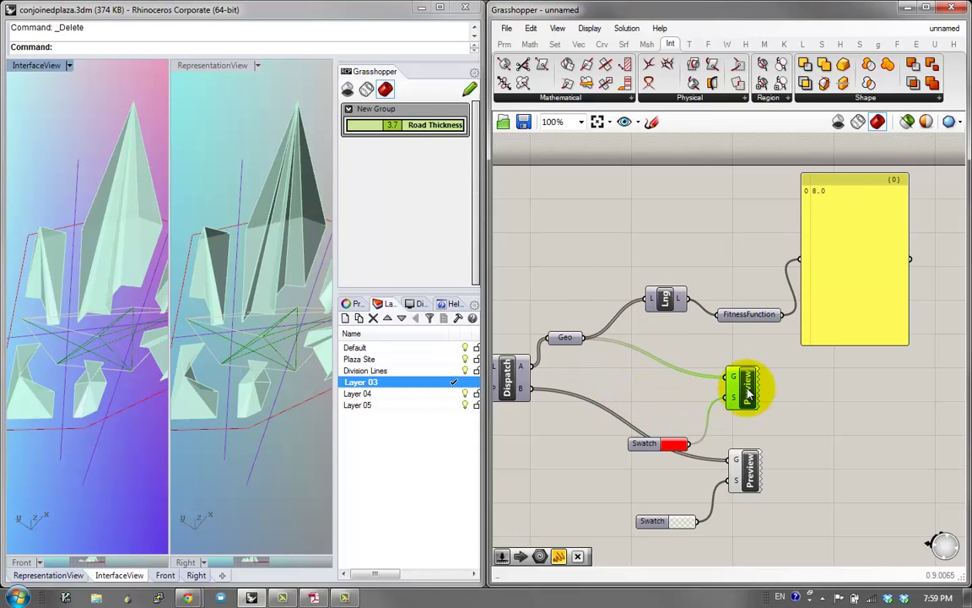
right_click(749, 393)
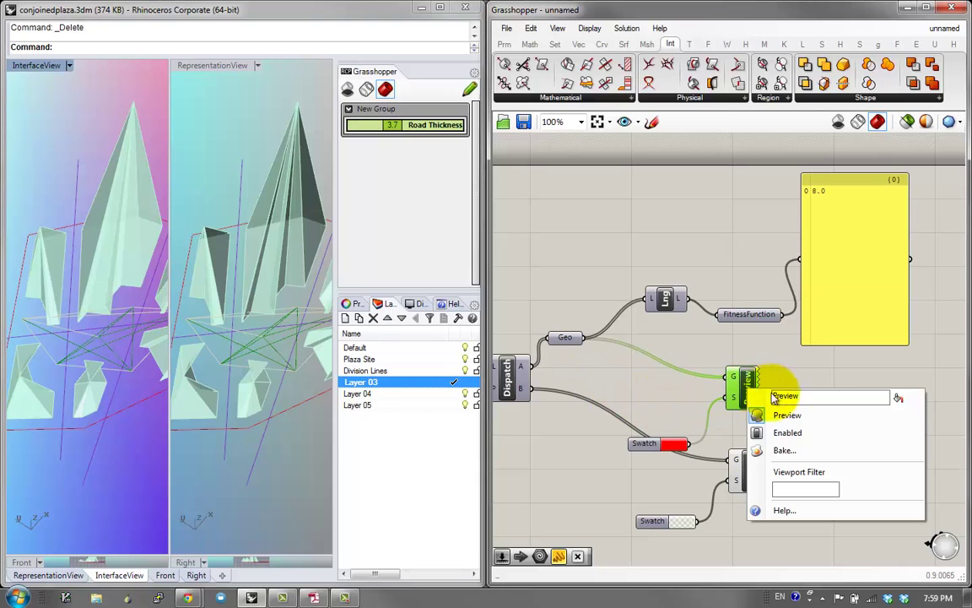
left_click(739, 441)
Step: Set the viewport filter of the pyramids' Preview component to RepresentationView
right_click_drag(660, 467, 798, 465)
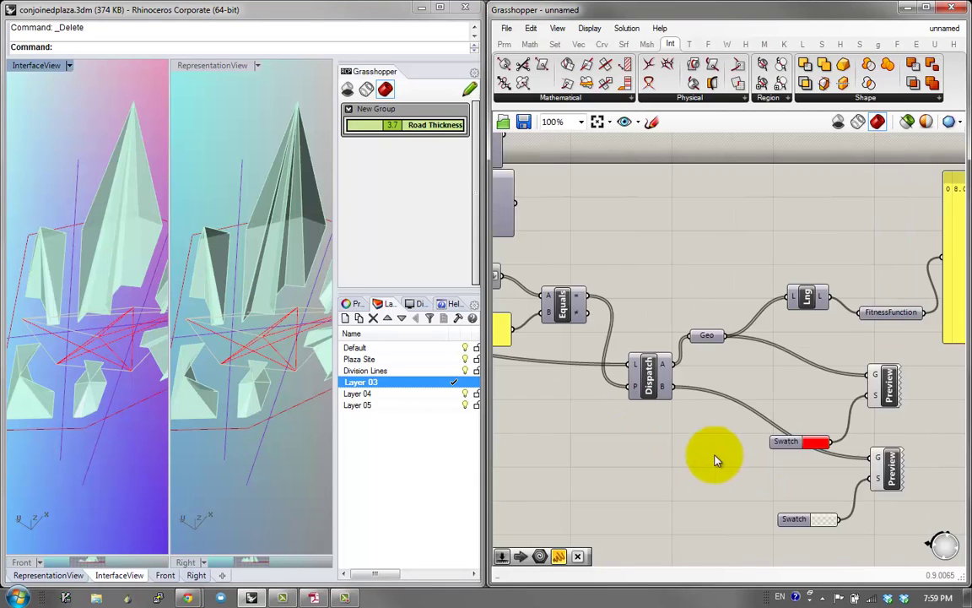
mouse_move(573, 432)
right_mouse_down()
mouse_move(689, 426)
mouse_move(790, 454)
right_mouse_up()
right_click_drag(604, 403, 618, 379)
scroll(619, 379, "down", 1)
right_click_drag(679, 396, 828, 419)
right_click_drag(664, 385, 712, 395)
right_click(688, 311)
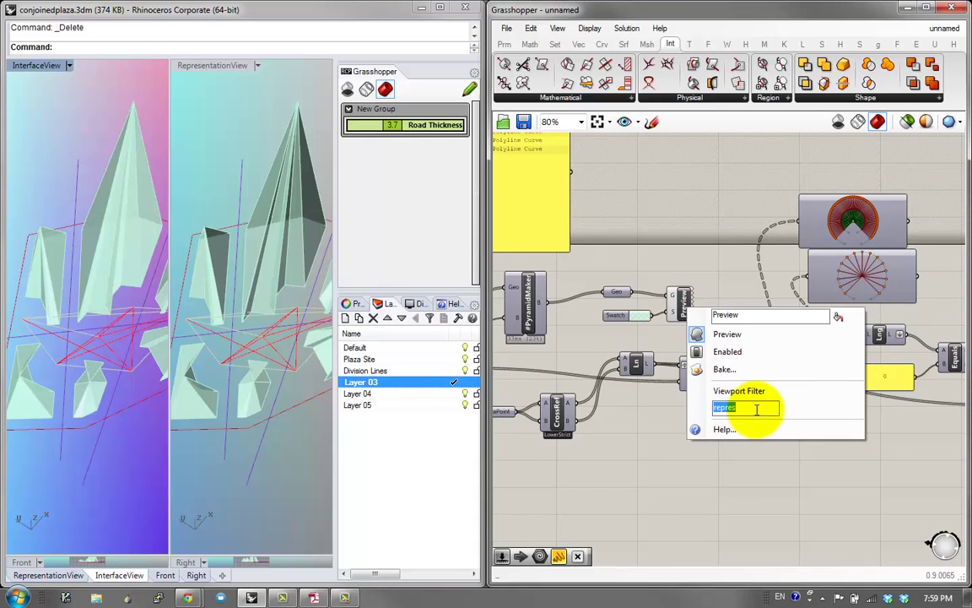
type("RepresentationView")
left_click(745, 506)
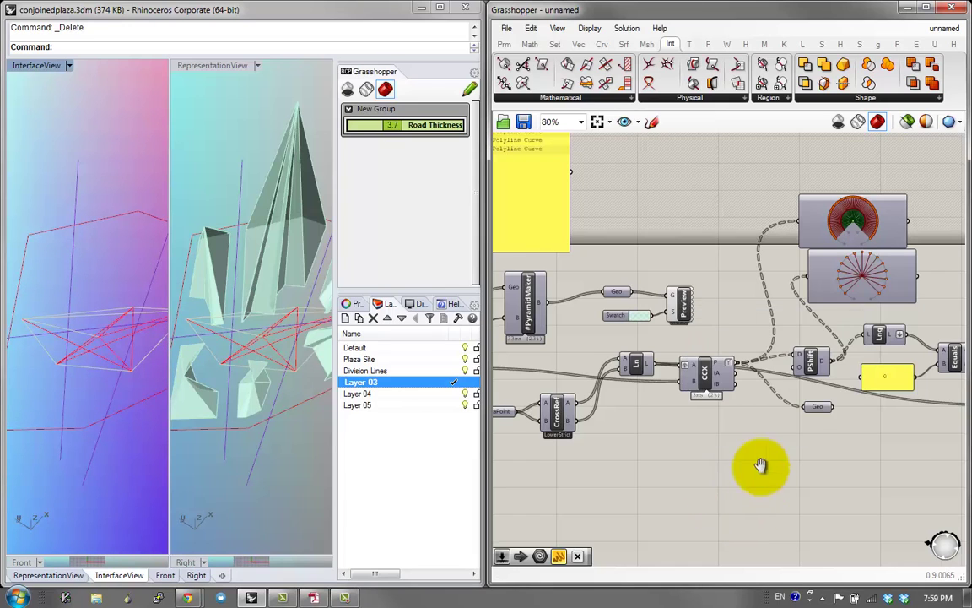
Step: Duplicate the pyramids' Preview and Swatch, place the copy below NewLotLines, and wire NewLotLines into its G input
right_click_drag(762, 466, 837, 442)
left_click_drag(786, 238, 845, 469)
right_click_drag(855, 450, 685, 424)
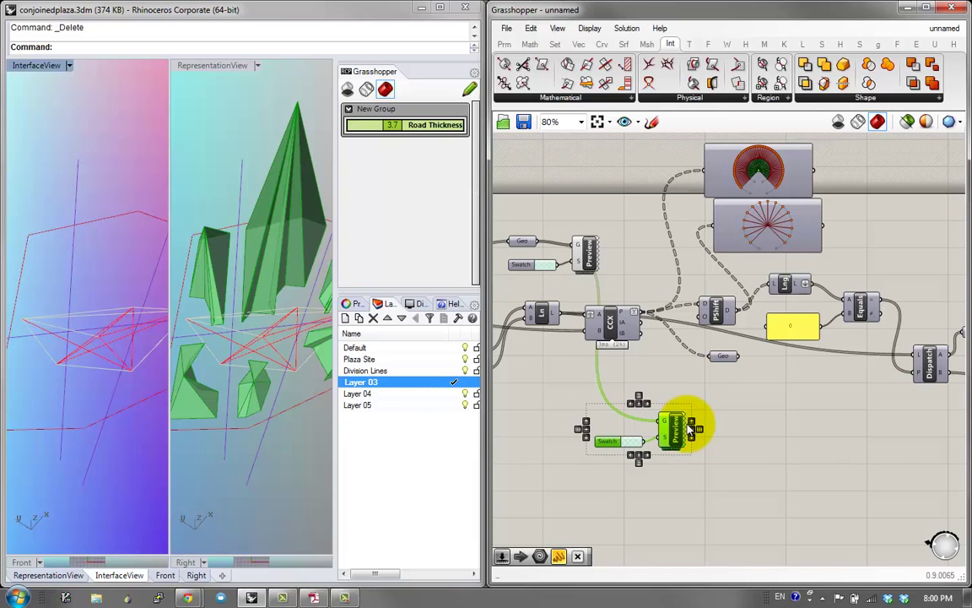
right_click_drag(878, 426, 788, 413)
left_click_drag(750, 441, 870, 443)
right_click_drag(870, 433, 787, 425)
right_click_drag(597, 341, 712, 355)
scroll(789, 378, "down", 1)
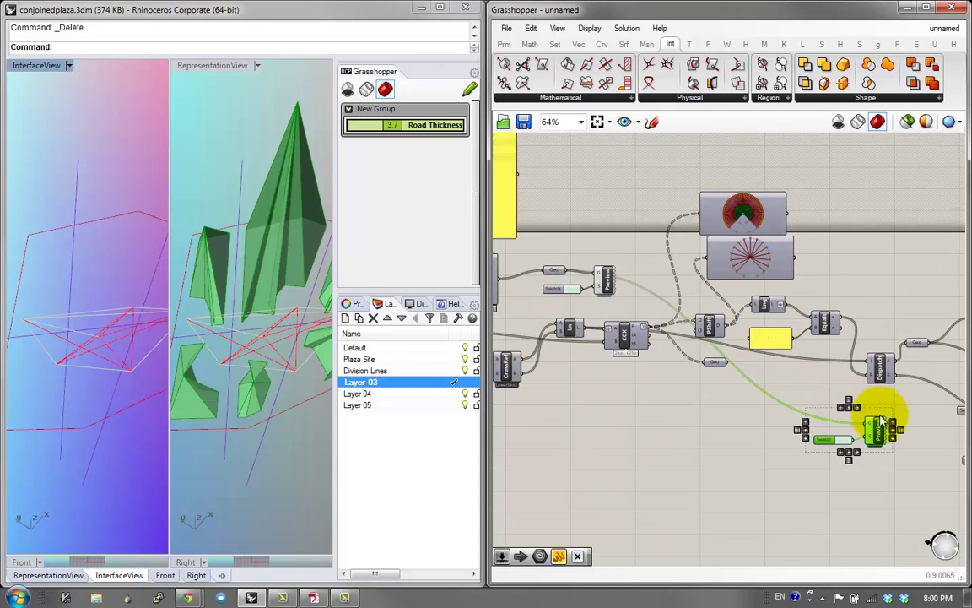
right_click_drag(871, 412, 812, 375)
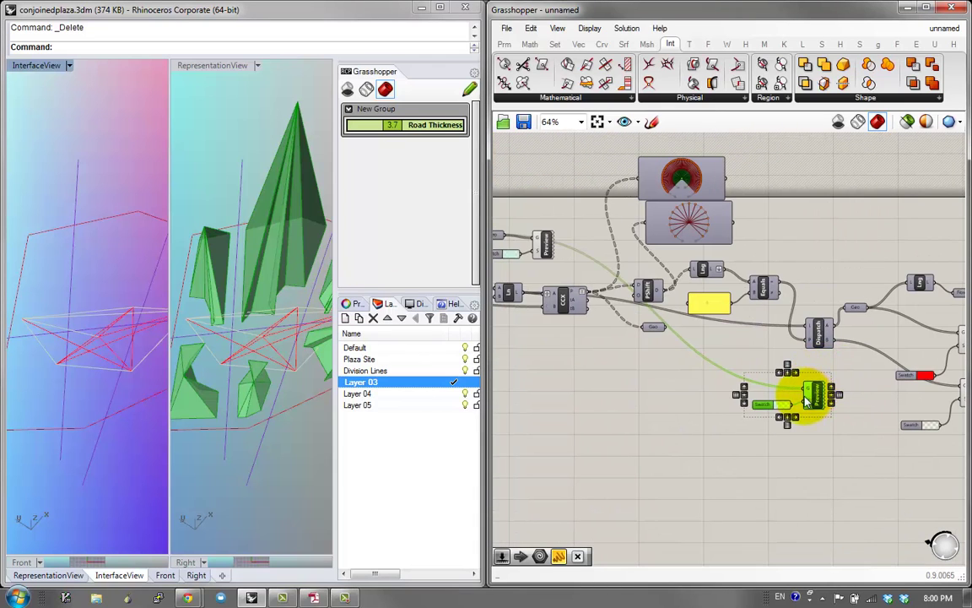
left_click_drag(793, 401, 600, 371)
right_click_drag(780, 374, 959, 374)
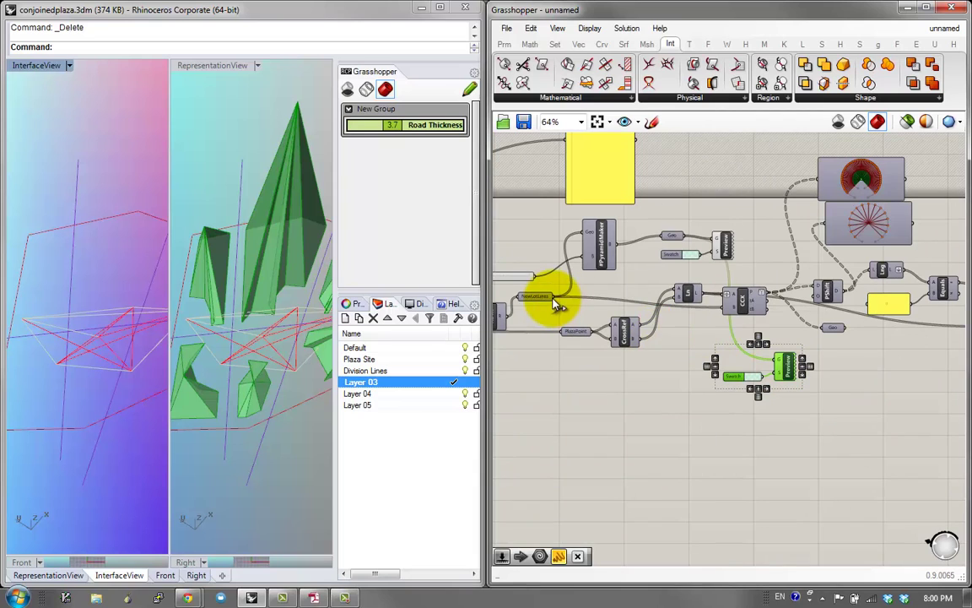
left_click_drag(777, 363, 567, 374)
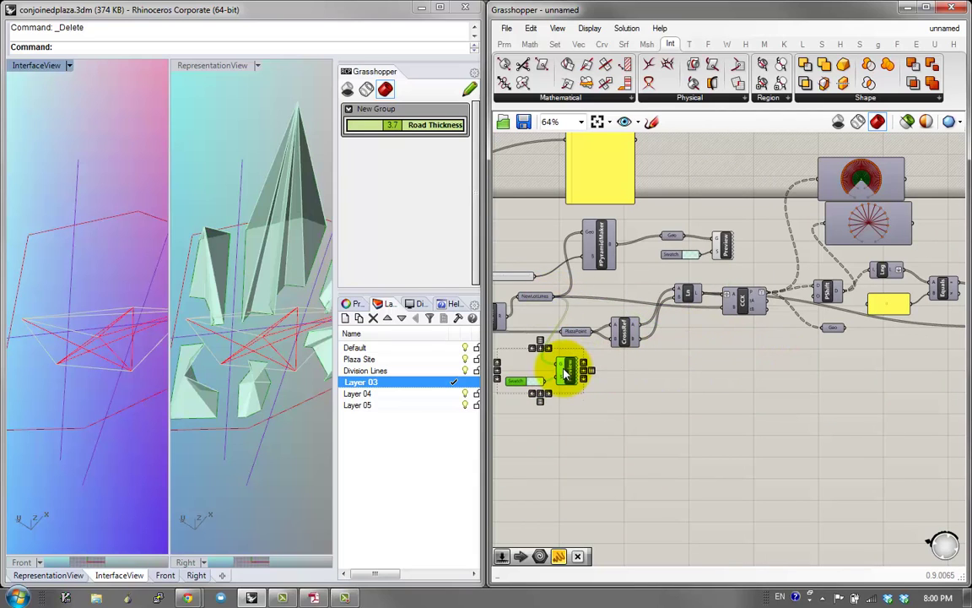
Step: Set the viewport filter of the lot lines' Preview component to InterfaceView
scroll(566, 381, "up", 4)
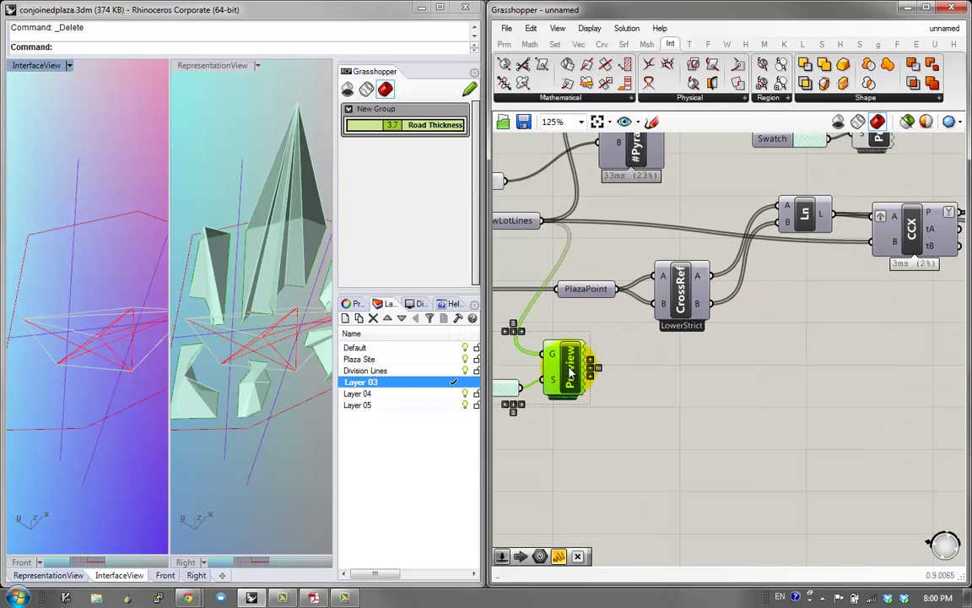
right_click(570, 369)
left_click_drag(649, 466, 494, 429)
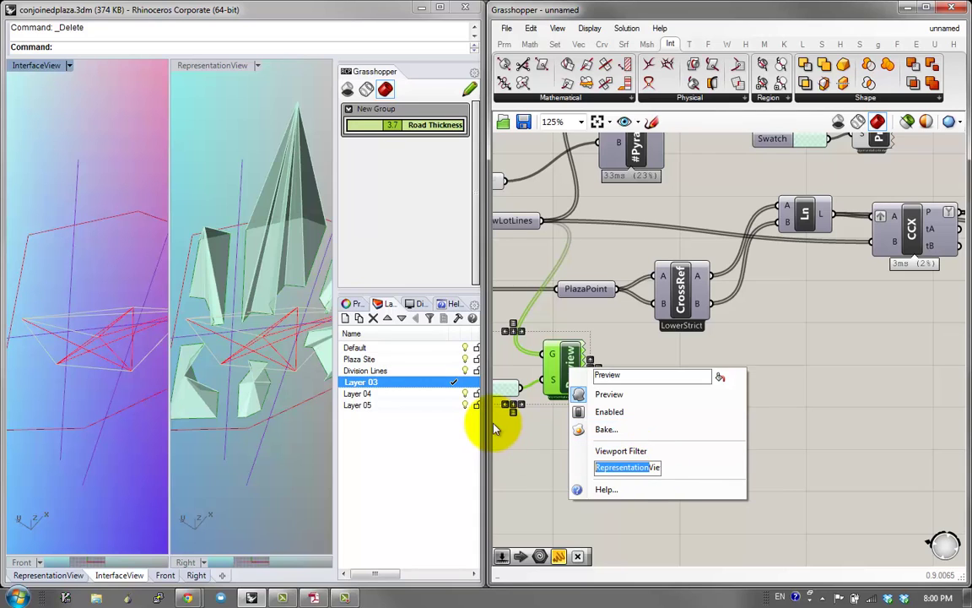
type("InterfaceView")
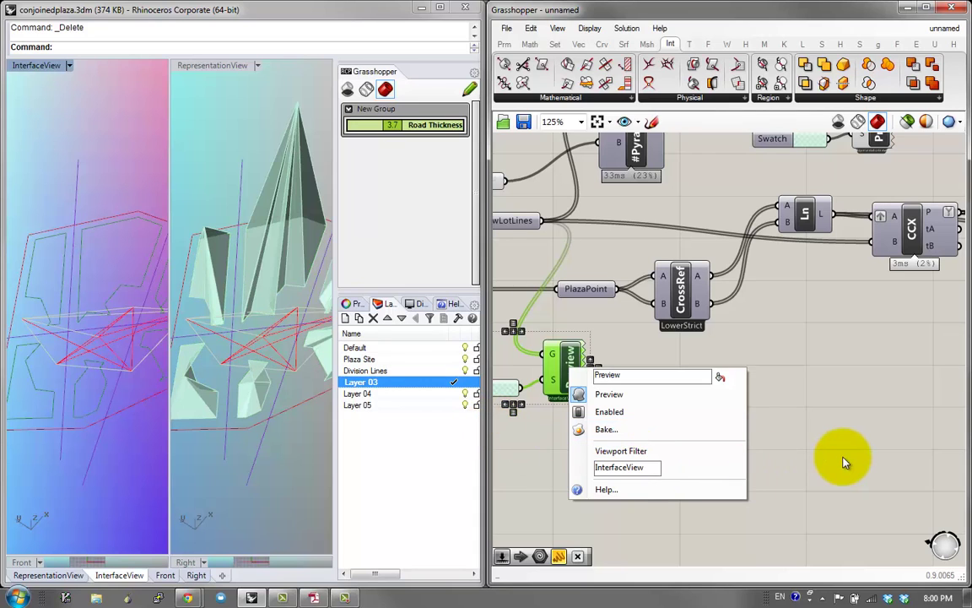
left_click(844, 459)
Step: Add PlazaPoint as a second source for the G input of the lot lines' Preview and inspect both viewports
left_click(322, 364)
right_click_drag(72, 337, 135, 325)
mouse_move(601, 382)
right_mouse_down()
mouse_move(612, 391)
mouse_move(615, 382)
right_mouse_up()
scroll(611, 390, "down", 1)
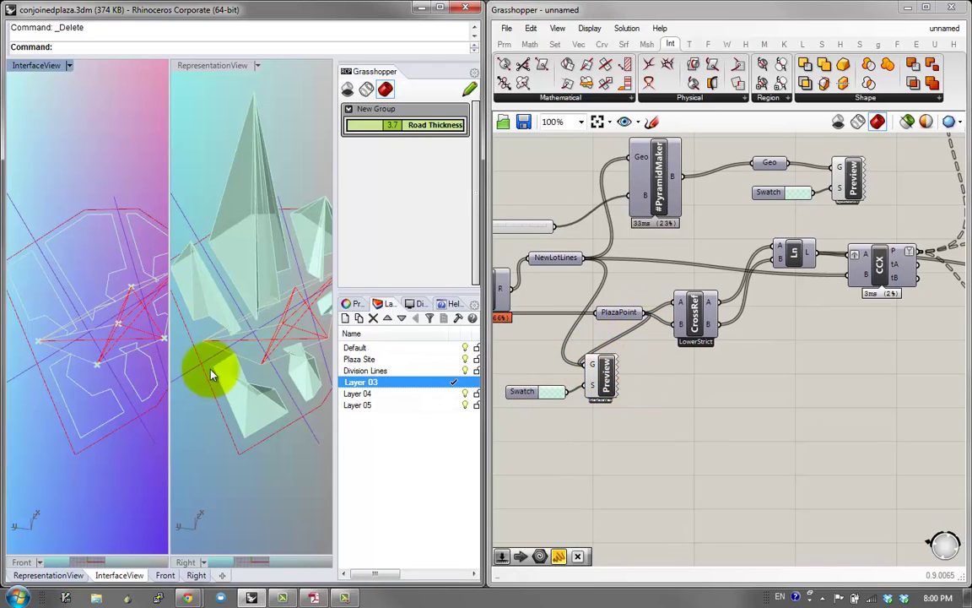
right_click_drag(123, 322, 141, 352)
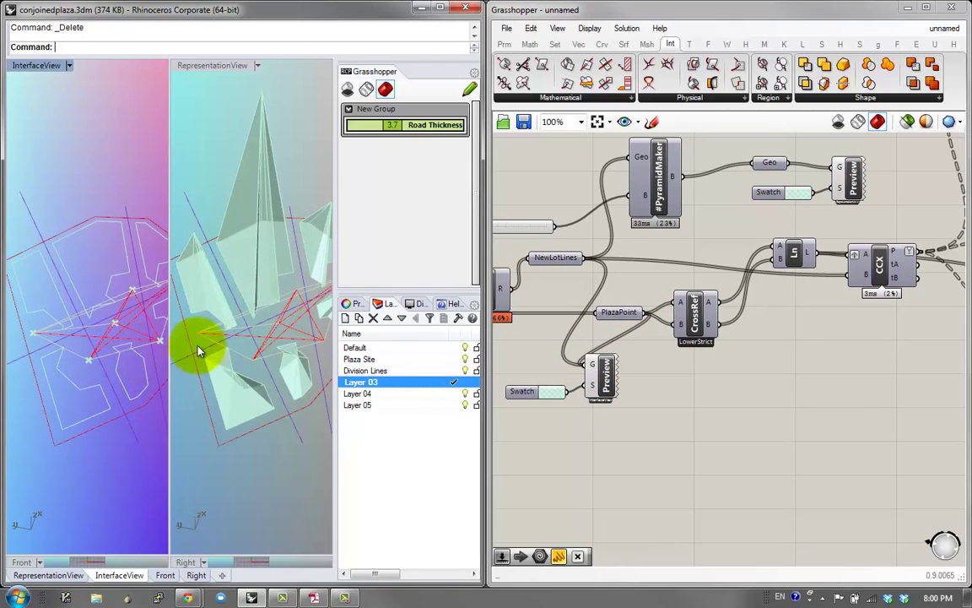
Step: Set the Radius slider of the plaza Polygon to 5
right_click_drag(553, 237, 685, 237)
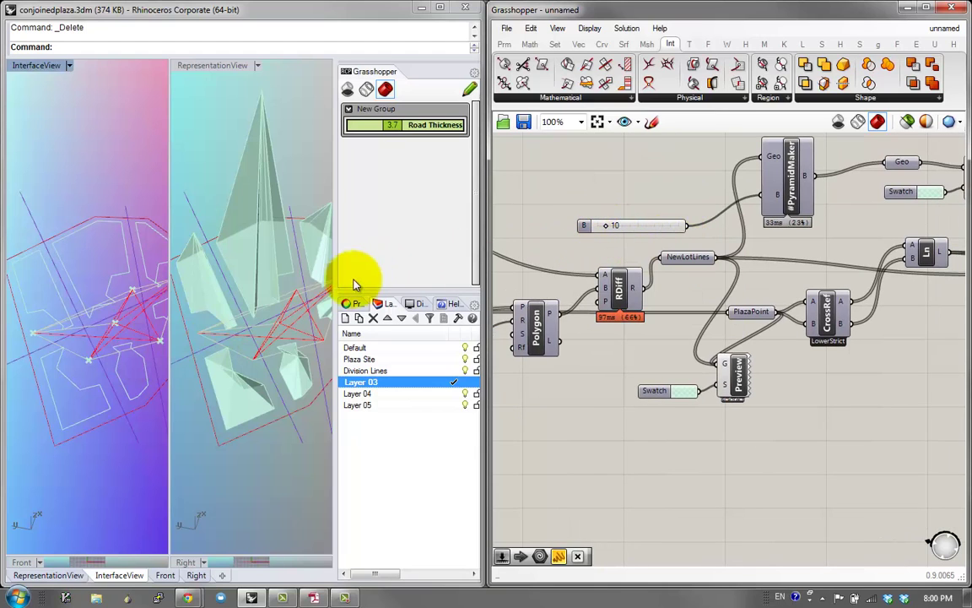
right_click_drag(730, 315, 889, 327)
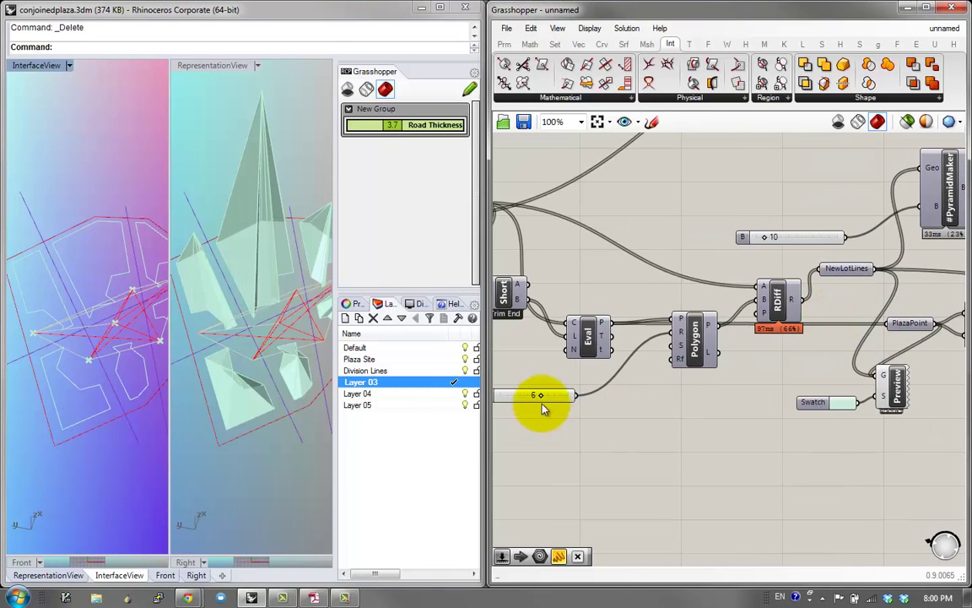
mouse_move(542, 400)
left_mouse_down()
mouse_move(554, 396)
mouse_move(525, 396)
mouse_move(537, 396)
left_mouse_up()
left_click(482, 406)
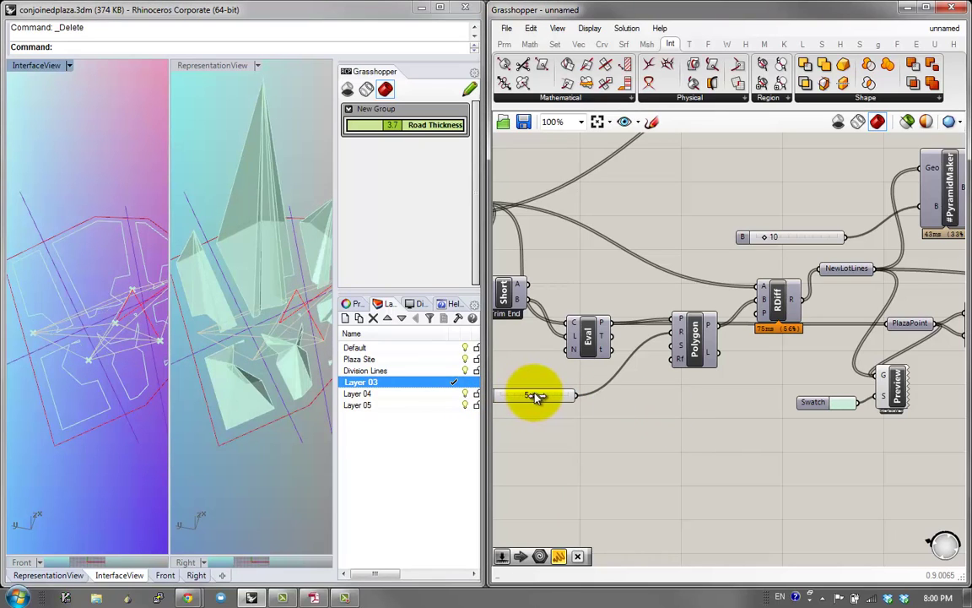
scroll(748, 434, "down", 3)
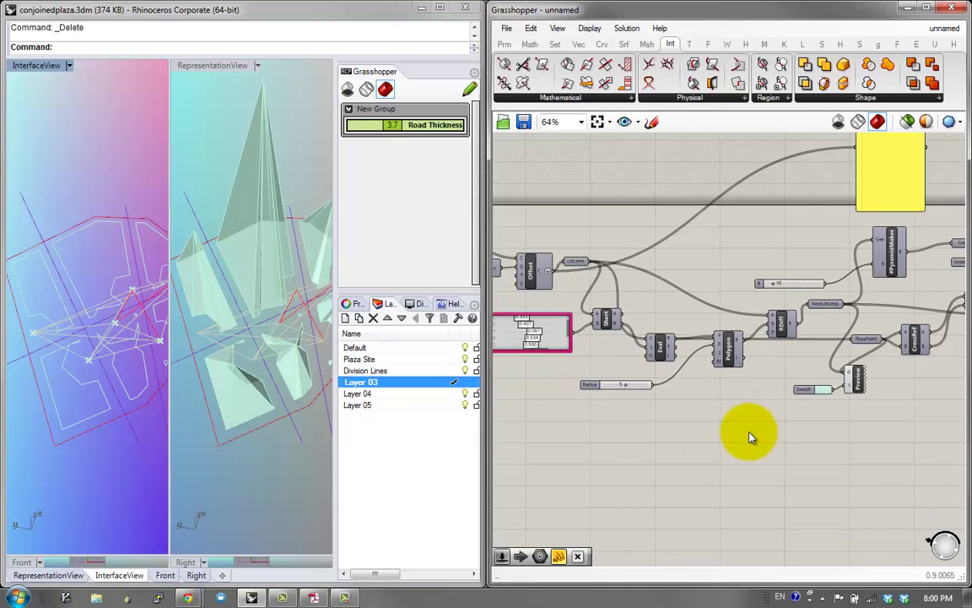
double_click(749, 432)
type("galpa")
key("Return")
key("ctrl+z")
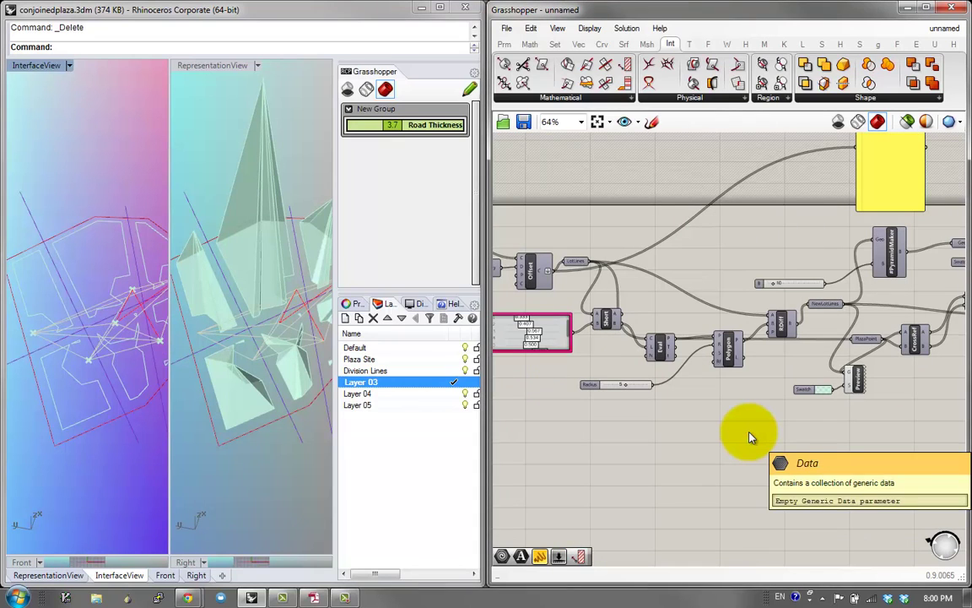
Step: Add a Galapagos solver component on the empty canvas below the plaza Polygon
double_click(749, 437)
type("ga")
left_click(741, 422)
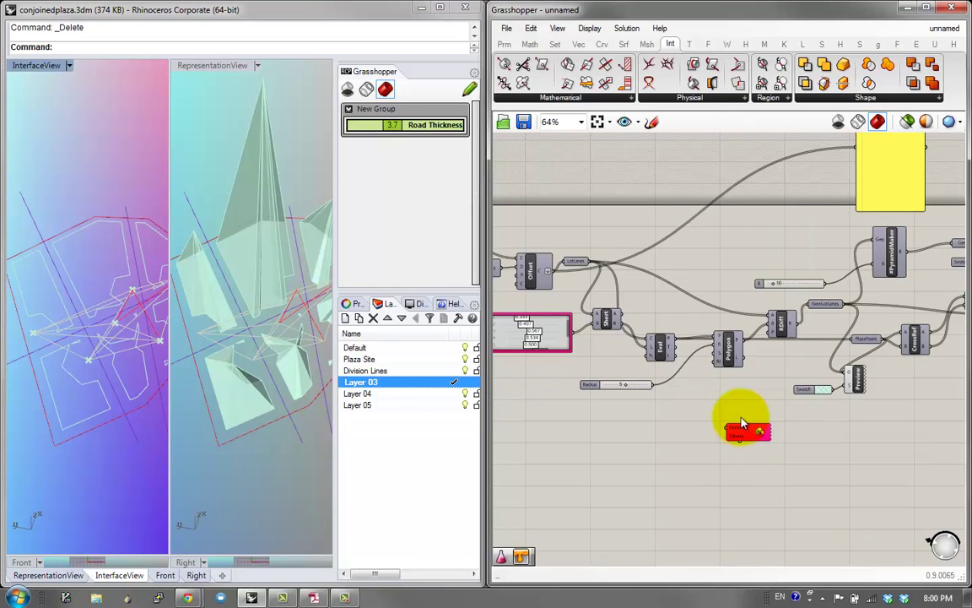
Step: Connect the Galapagos Genome input to the Gene List that controls the plaza positions
scroll(760, 435, "up", 2)
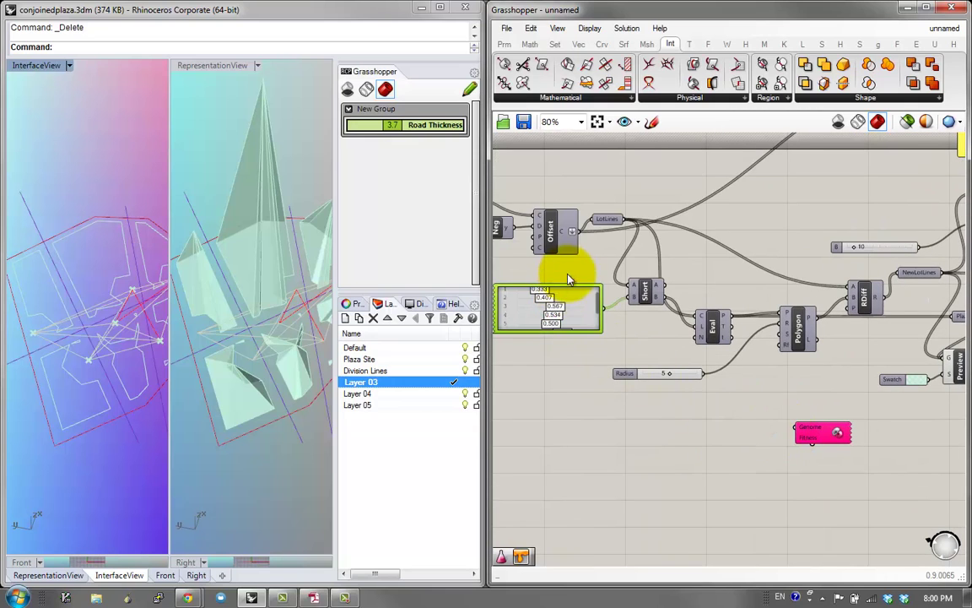
left_click_drag(568, 275, 570, 276)
left_click_drag(806, 434, 566, 329)
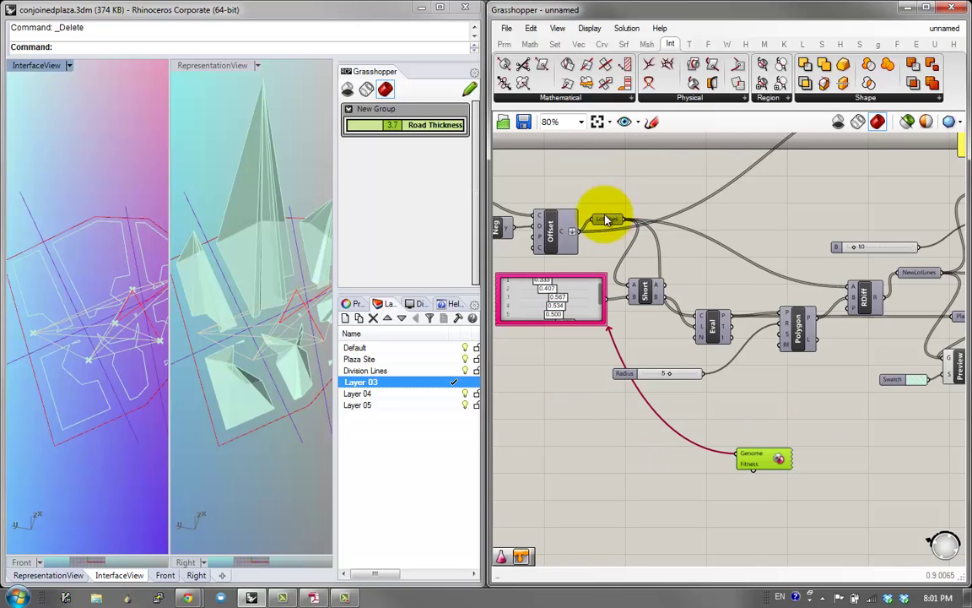
mouse_move(582, 301)
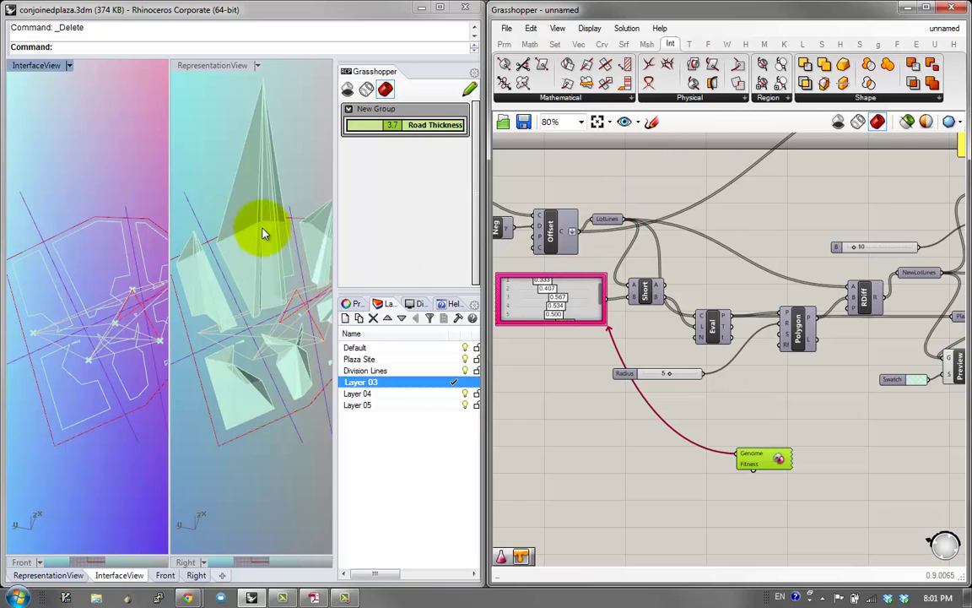
right_click_drag(138, 236, 148, 253)
right_click(149, 253)
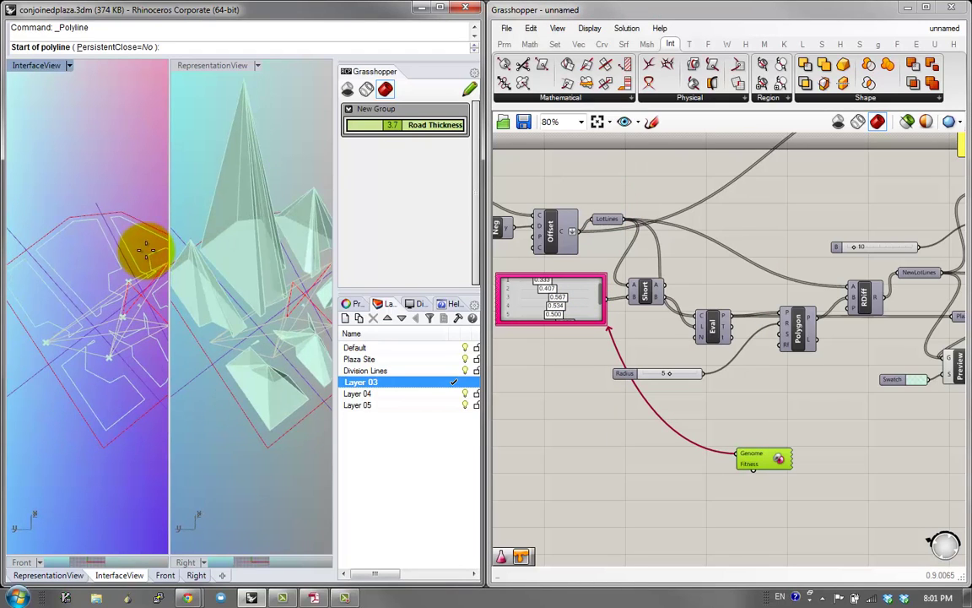
left_click(142, 178)
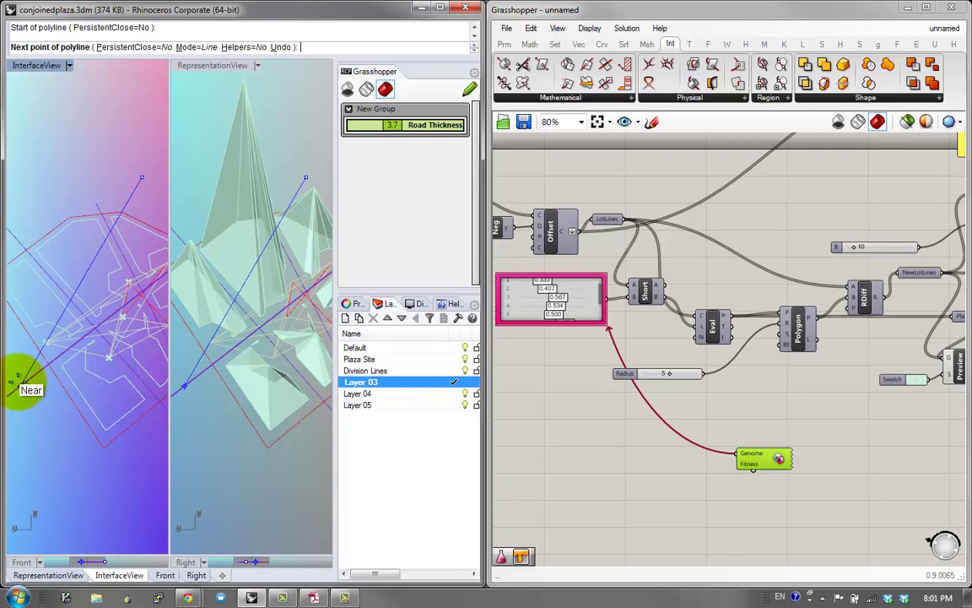
left_click(16, 382)
key("Return")
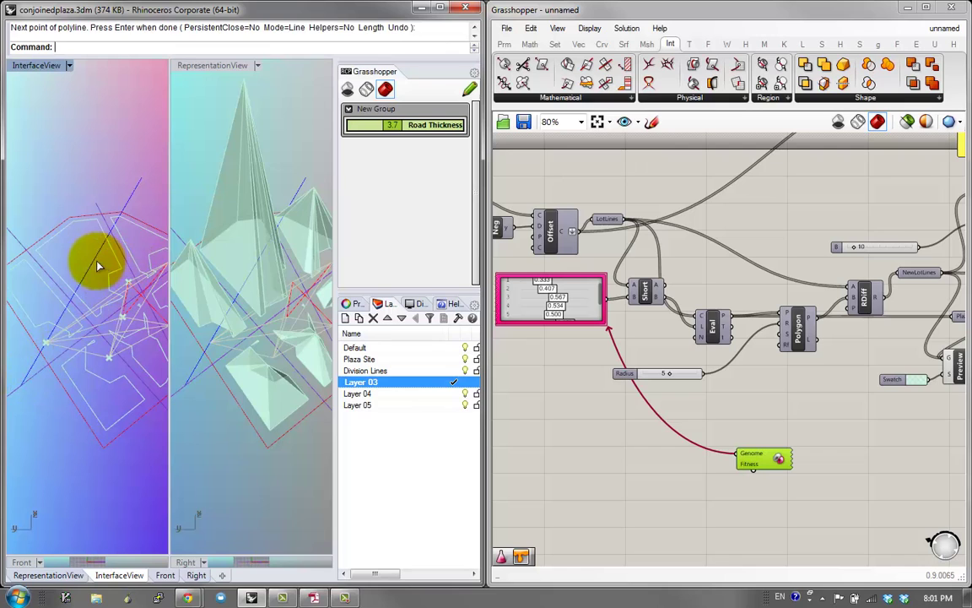
key("Delete")
Step: Make Division Lines the current layer and draw a straight two-point polyline lengthwise across the whole plaza site
left_click(453, 371)
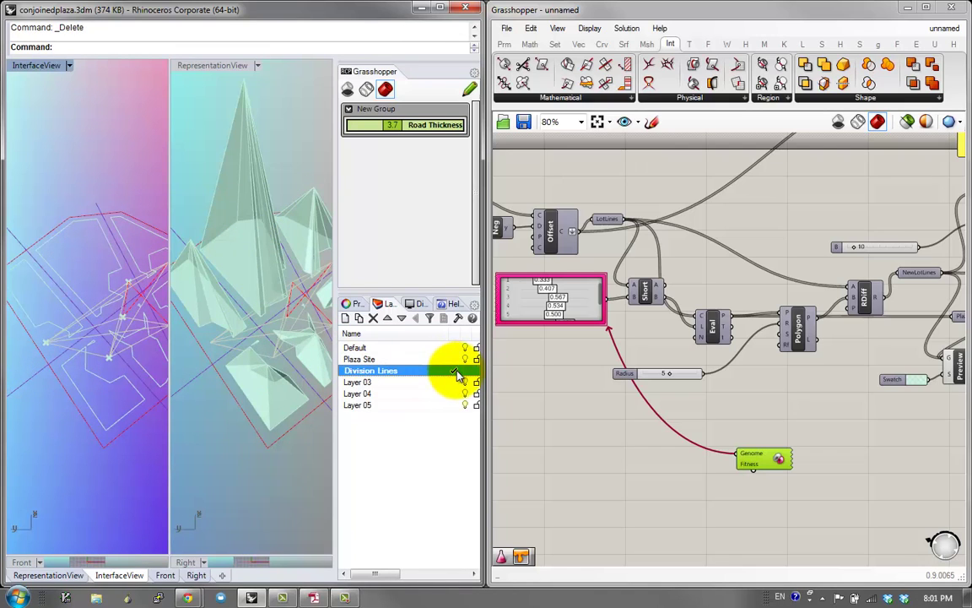
right_click(270, 375)
left_click(68, 437)
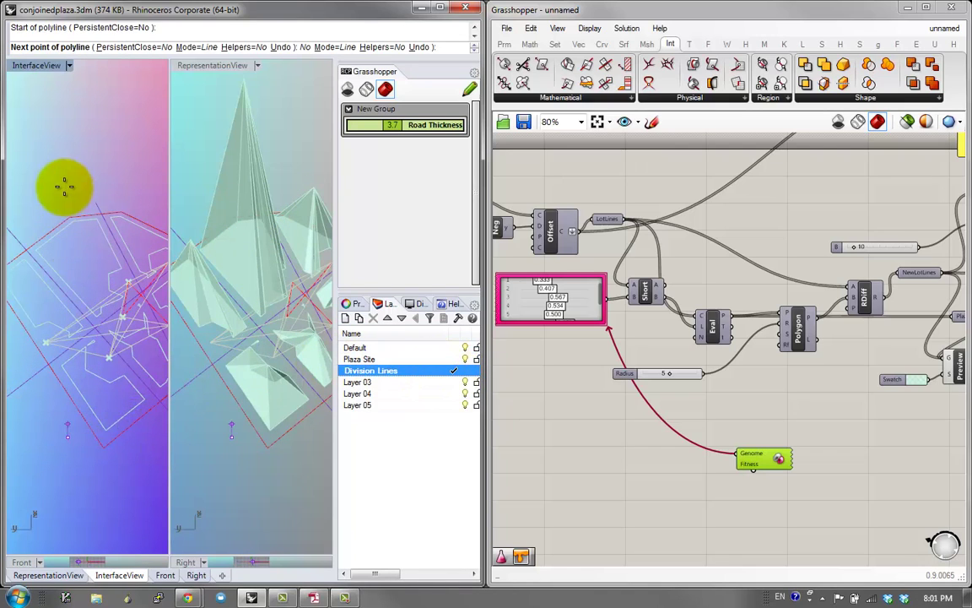
left_click(82, 151)
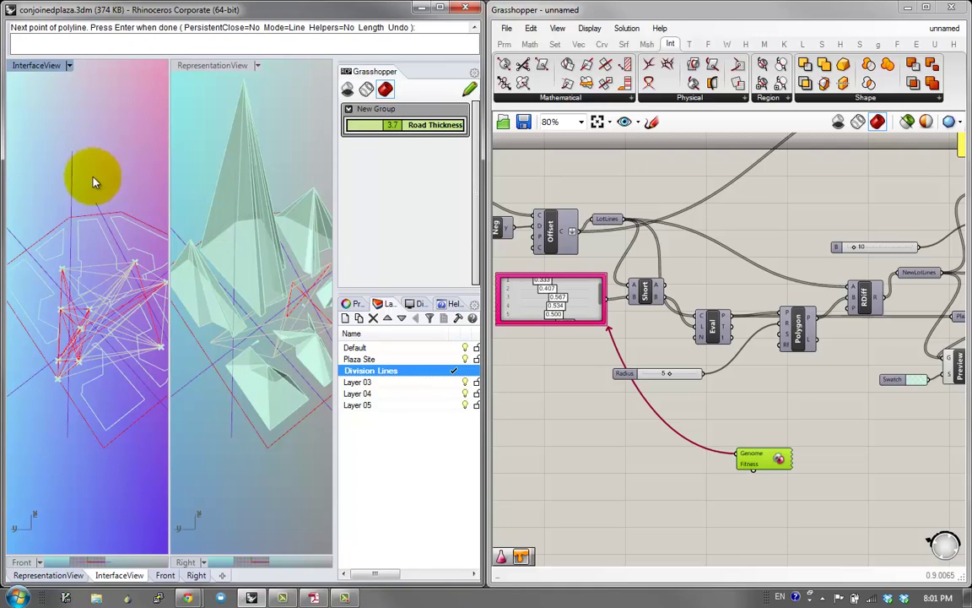
key("Return")
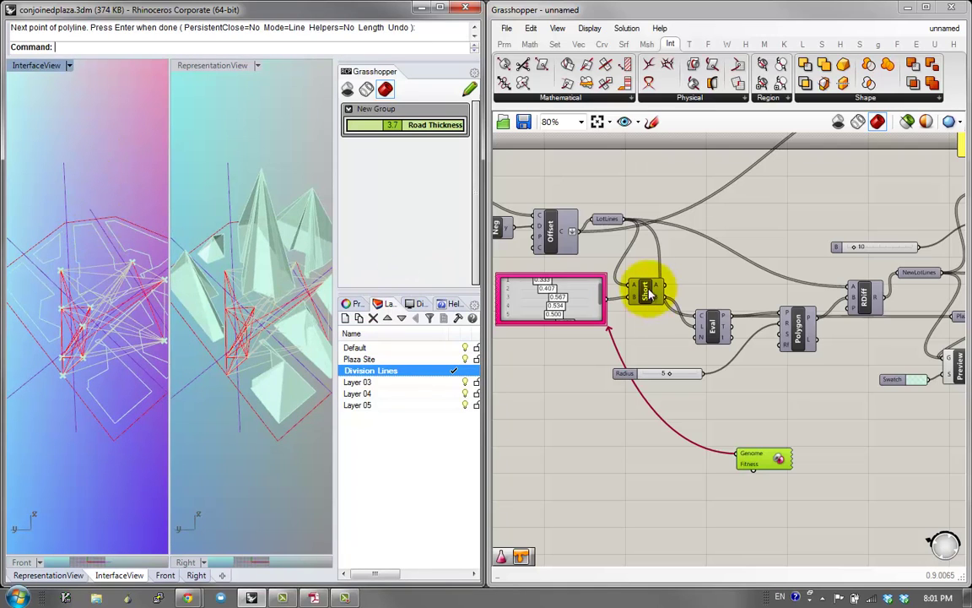
Step: Inspect the LotLines data and the regenerated lots against the values in the Gene List
mouse_move(612, 224)
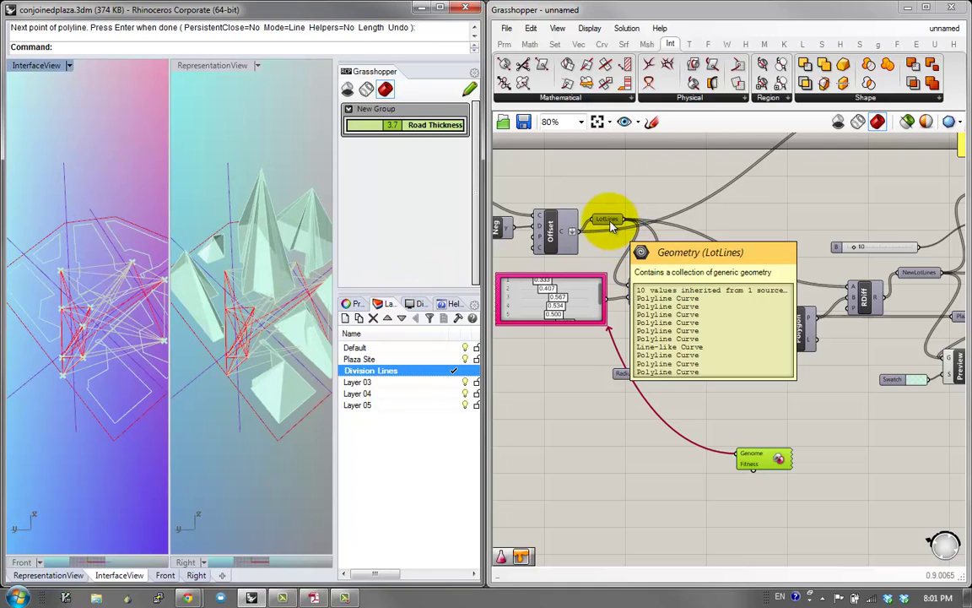
mouse_move(589, 310)
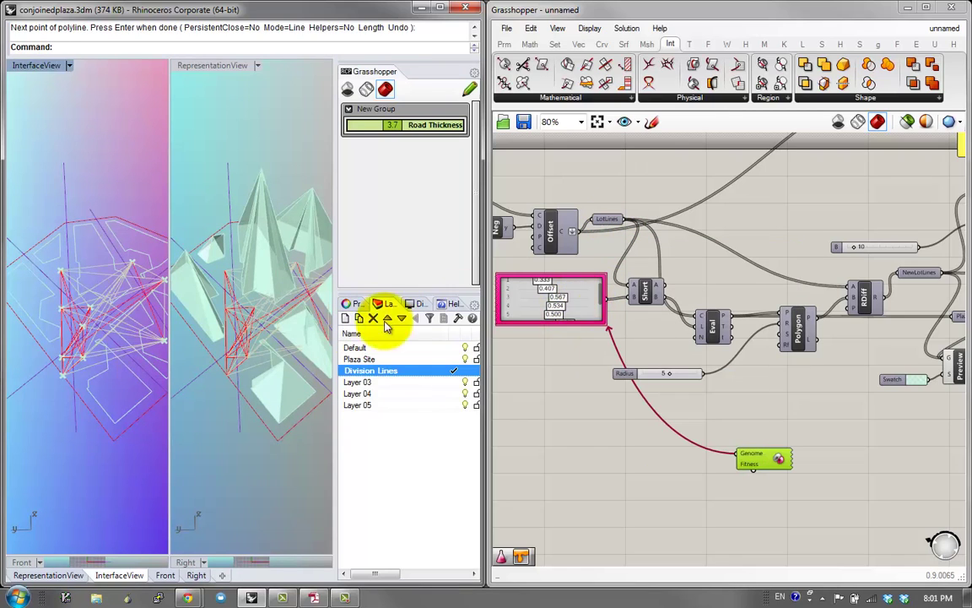
right_click_drag(89, 374, 67, 382)
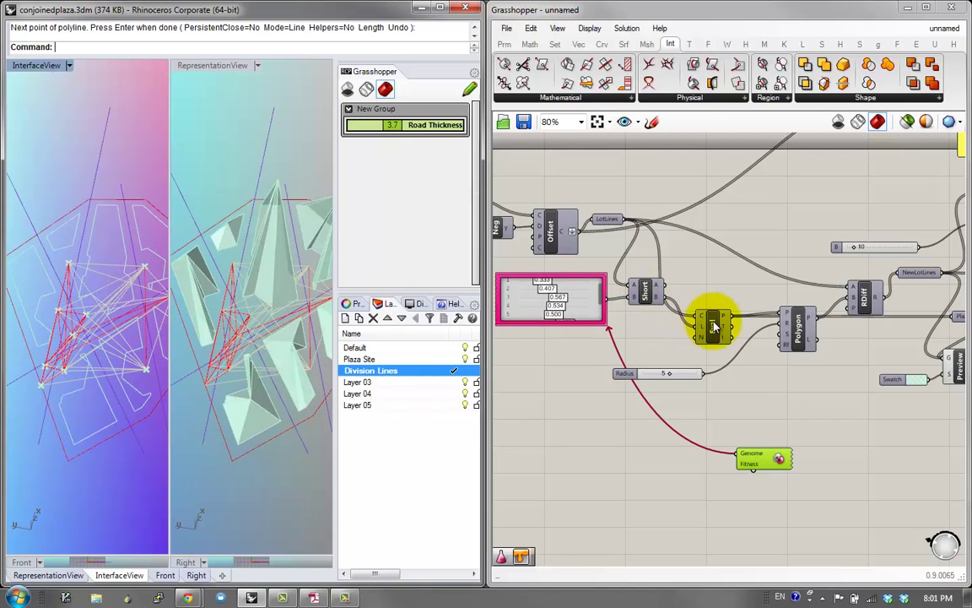
Step: Reposition the Eval and Short components to tidy the wiring beside the Gene List
left_click_drag(716, 326, 723, 299)
left_click(654, 302)
left_click_drag(656, 303, 660, 309)
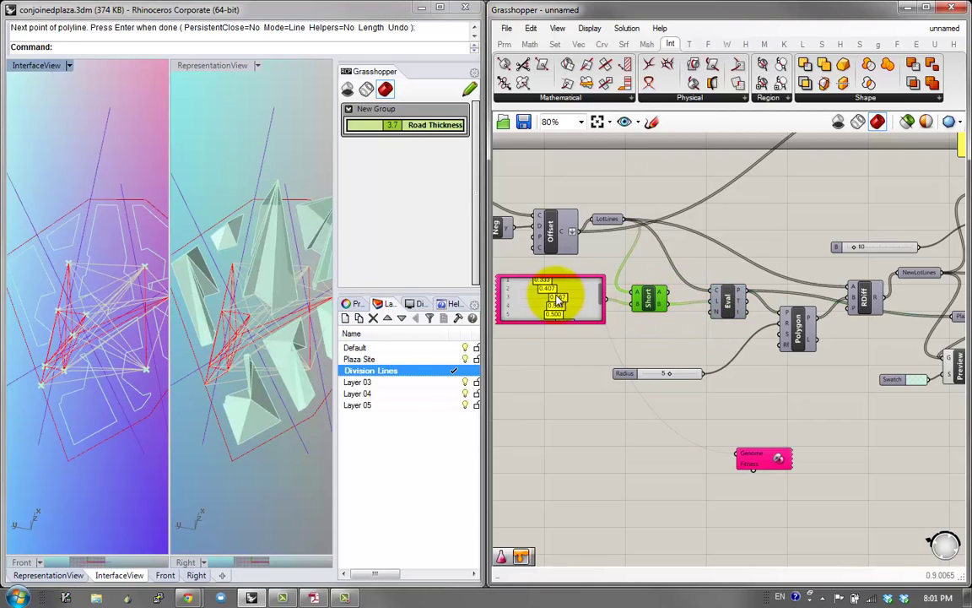
mouse_move(550, 314)
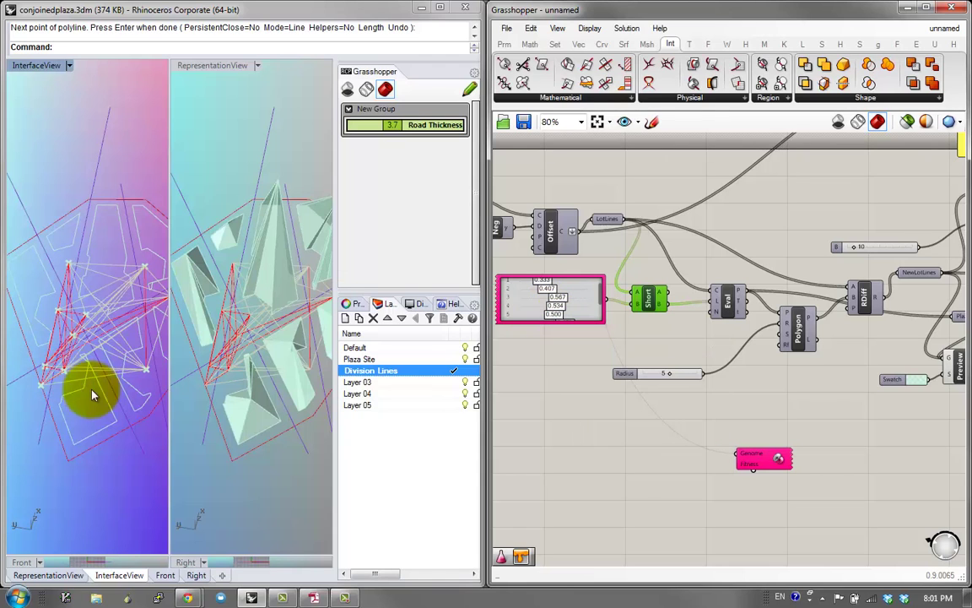
Step: Delete the extra division line from the plaza site and inspect the regenerated lots
right_click_drag(92, 394, 74, 193)
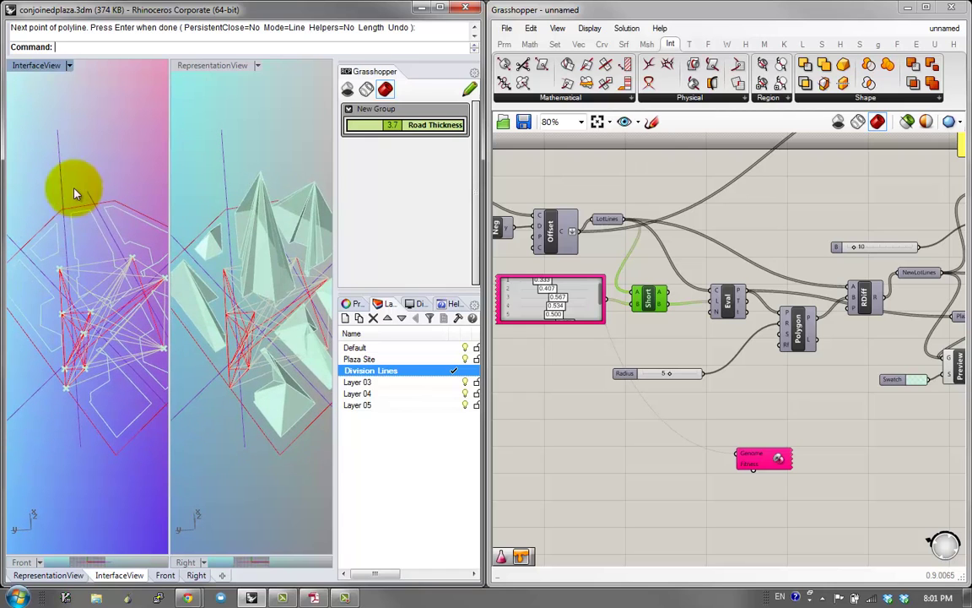
left_click(84, 428)
key("Delete")
right_click_drag(87, 249, 60, 369)
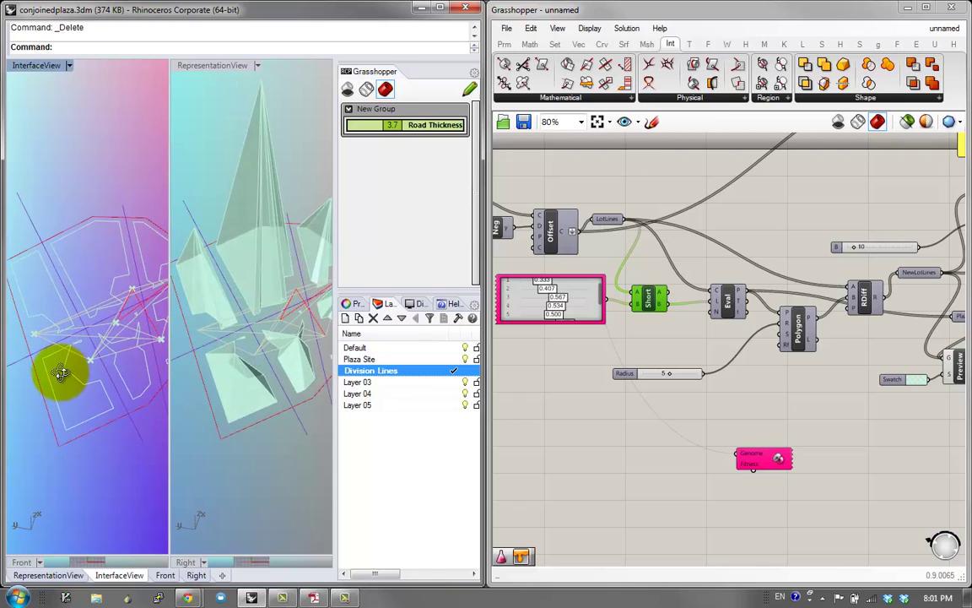
Step: Connect the Galapagos Fitness input to the FitnessFunction parameter after the list length component
right_click_drag(682, 437, 642, 445)
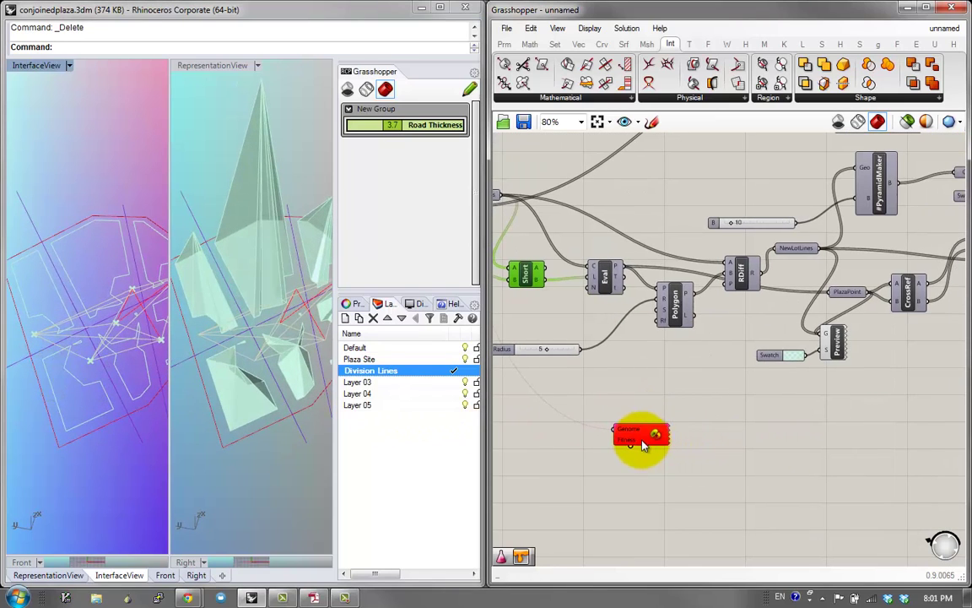
left_click_drag(632, 445, 699, 409)
scroll(635, 463, "down", 3)
scroll(847, 315, "up", 3)
scroll(844, 323, "up", 1)
scroll(693, 377, "down", 2)
scroll(542, 344, "down", 1)
scroll(851, 369, "up", 1)
scroll(609, 392, "down", 2)
scroll(710, 384, "up", 3)
scroll(710, 384, "up", 1)
right_click_drag(601, 419, 699, 379)
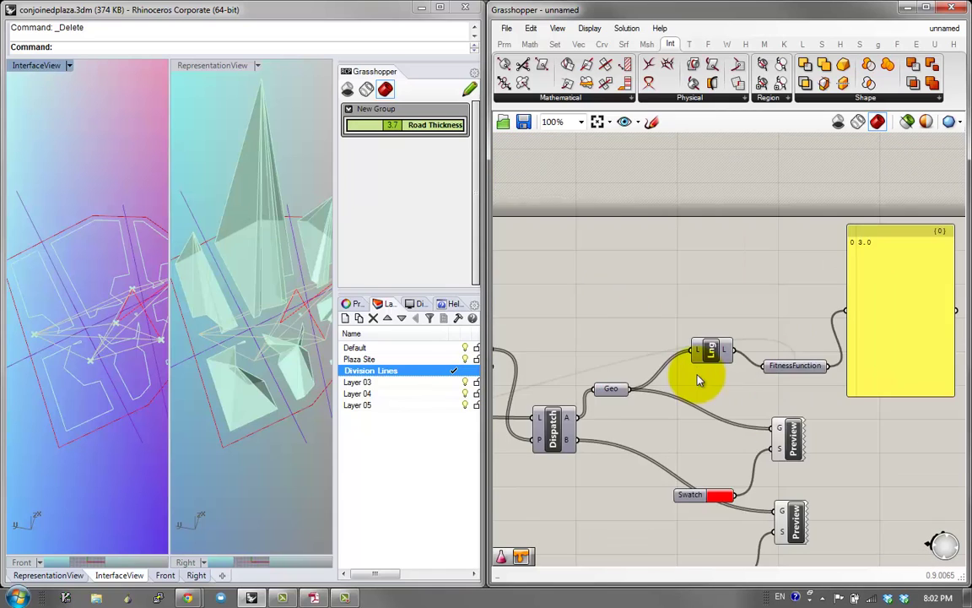
Step: Frame the whole site in the linked views and maximise the RepresentationView viewport
scroll(698, 377, "down", 4)
scroll(582, 388, "down", 1)
right_click_drag(582, 389, 676, 369)
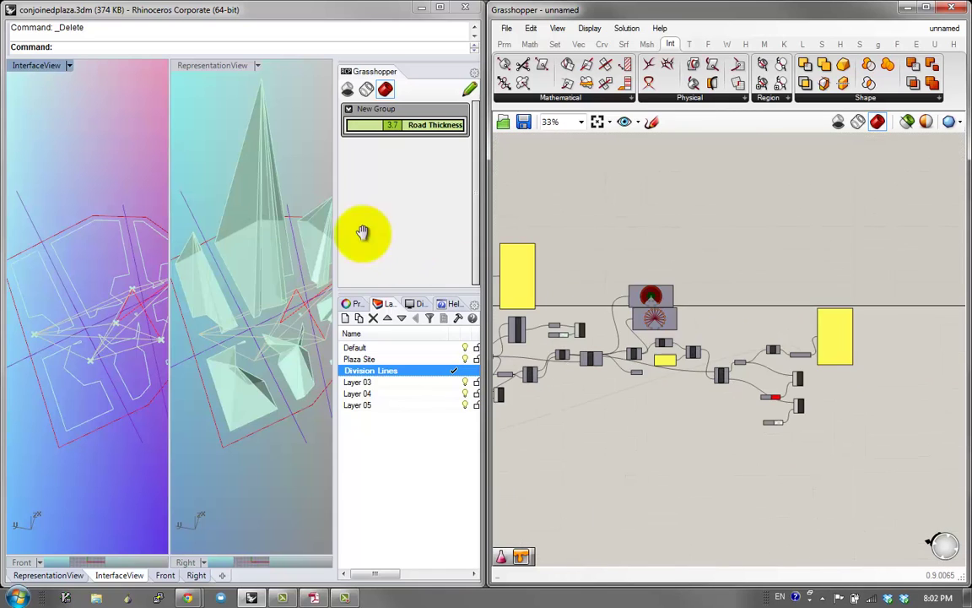
double_click(185, 62)
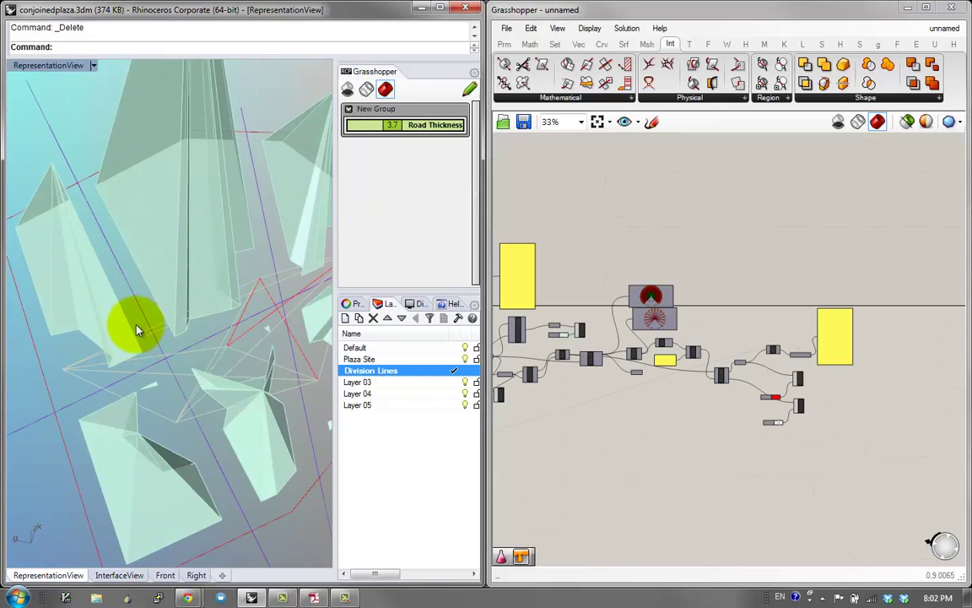
double_click(48, 68)
scroll(89, 385, "down", 5)
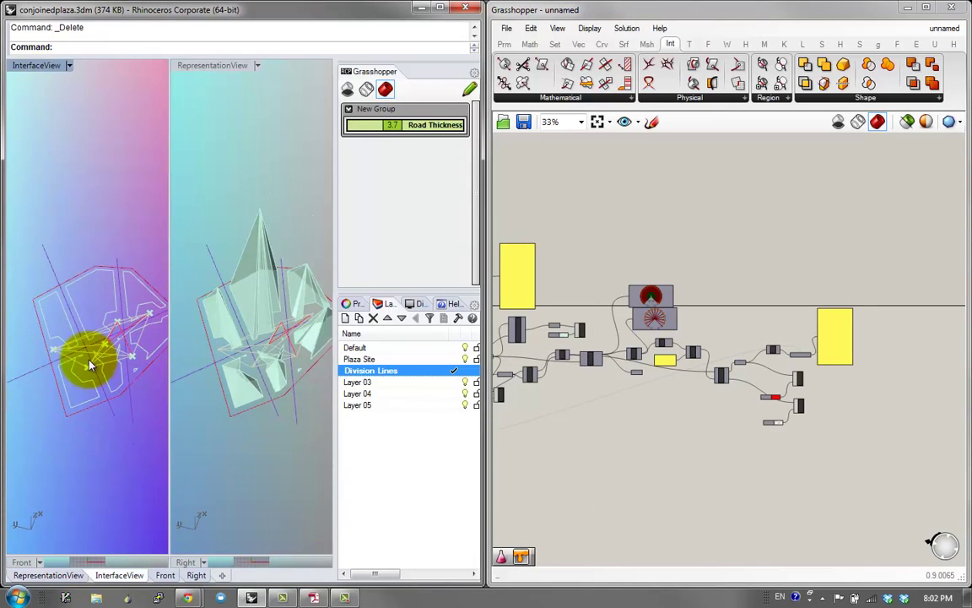
right_click_drag(85, 358, 68, 345, "shift")
scroll(69, 344, "down", 2)
double_click(213, 66)
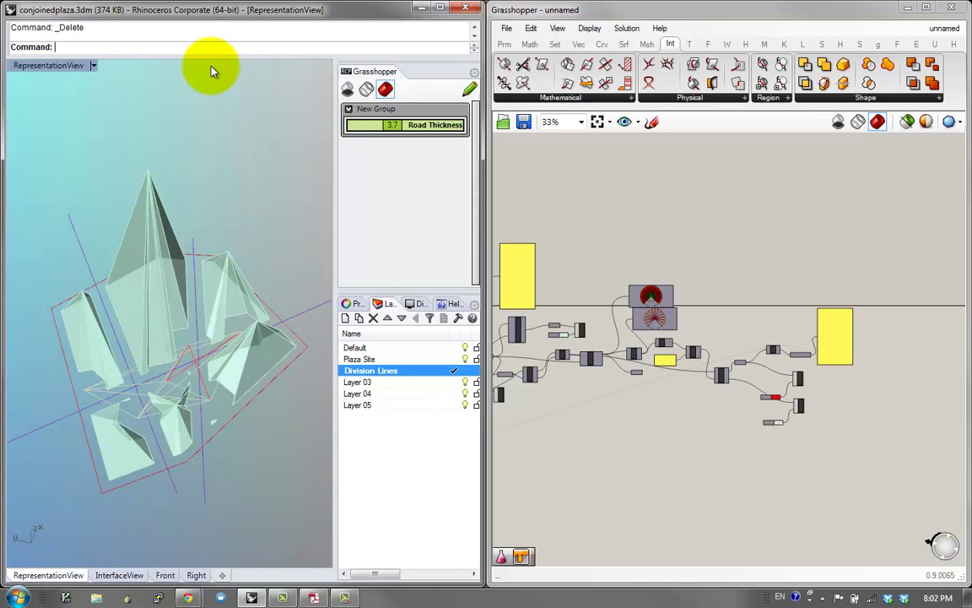
Step: Open the Galapagos Editor, start the evolutionary solver and switch its display speed gauge to the lowest setting
right_click_drag(522, 362, 644, 363)
scroll(635, 423, "up", 4)
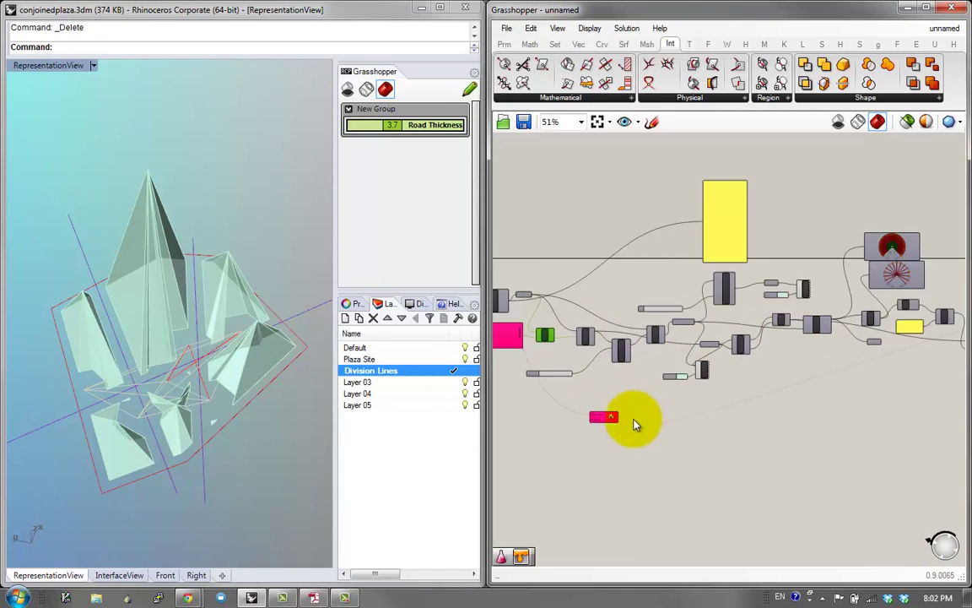
double_click(590, 413)
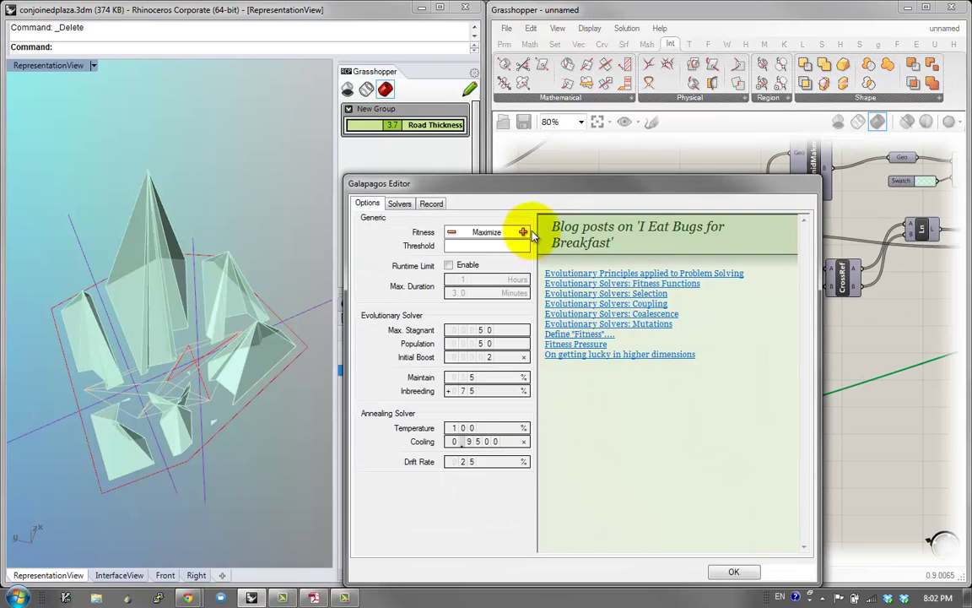
left_click(400, 204)
left_click(437, 223)
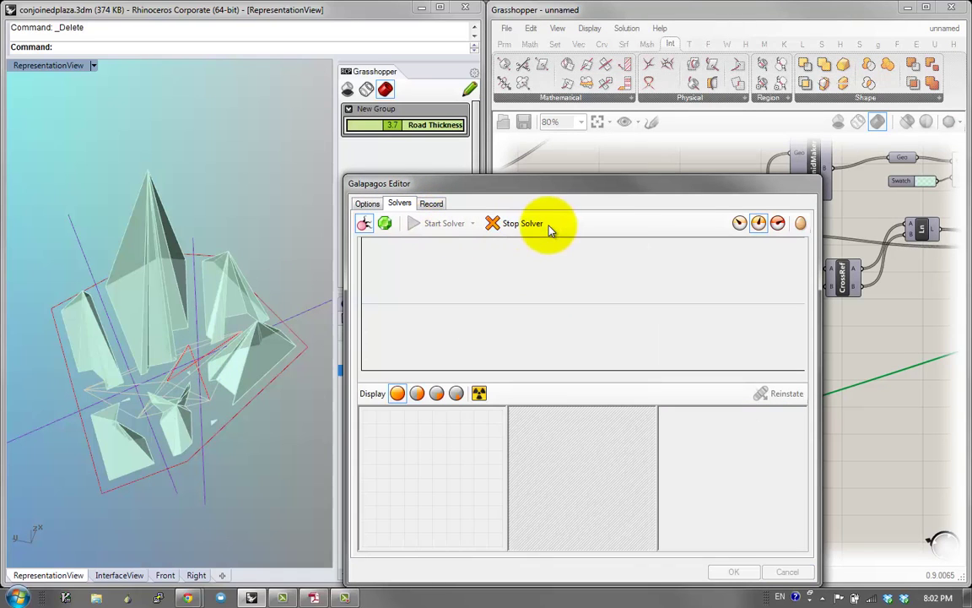
left_click(739, 223)
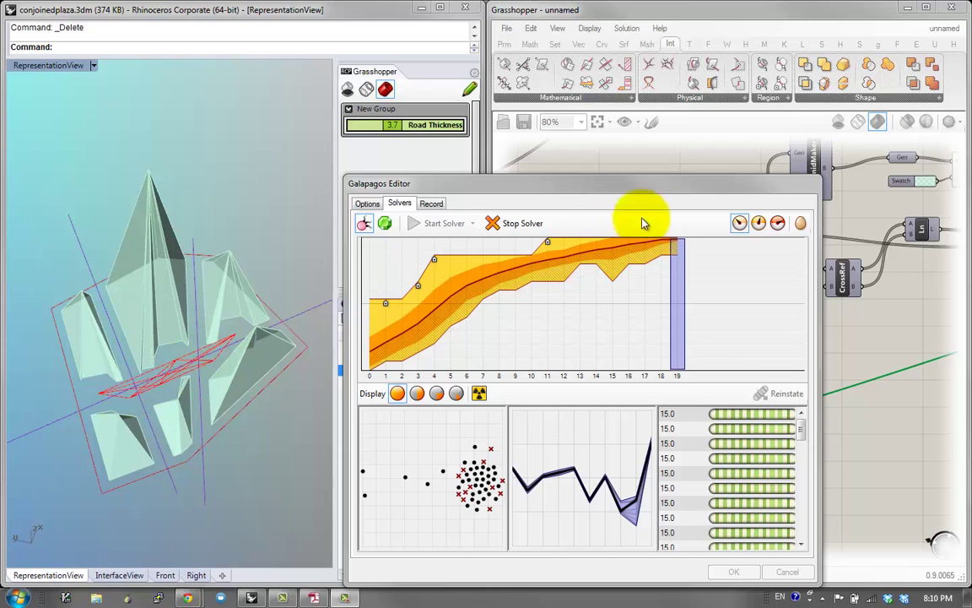
Step: Select the top-ranked genome, stop the solver and accept the Galapagos result
left_click(748, 413)
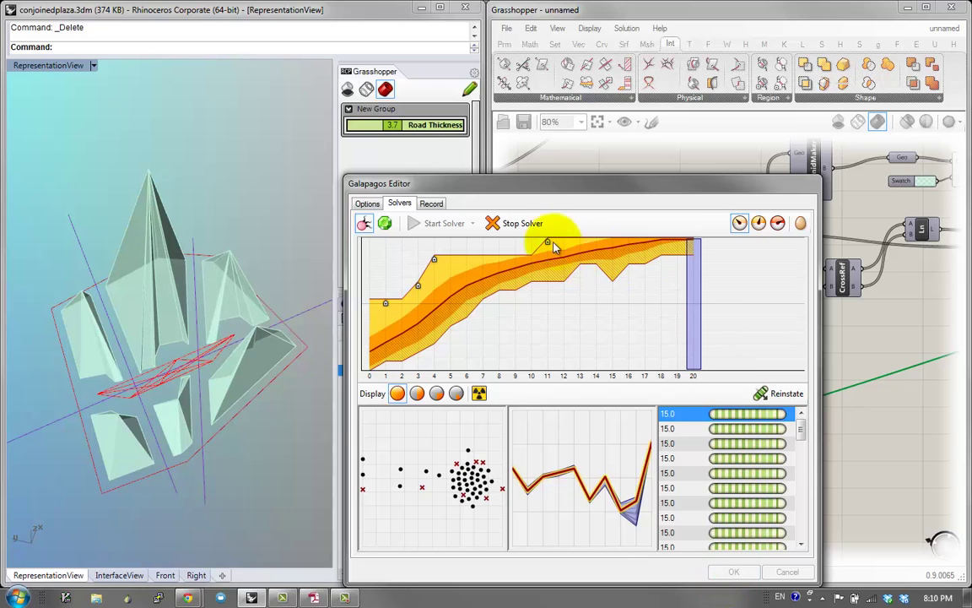
left_click(525, 225)
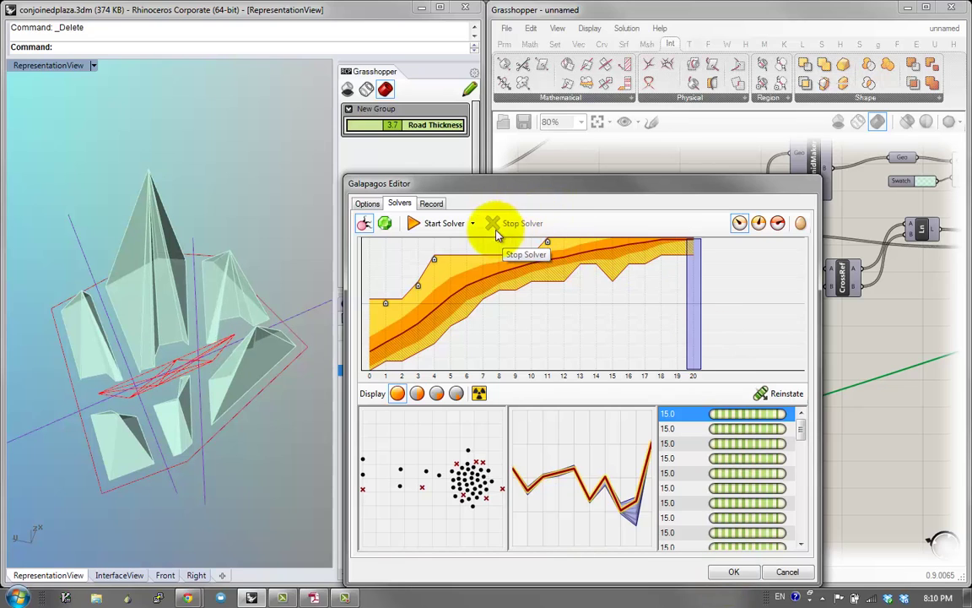
left_click(735, 572)
Step: Restore the side-by-side layout of InterfaceView and RepresentationView to compare the optimised plaza connections
right_click_drag(173, 348, 152, 351)
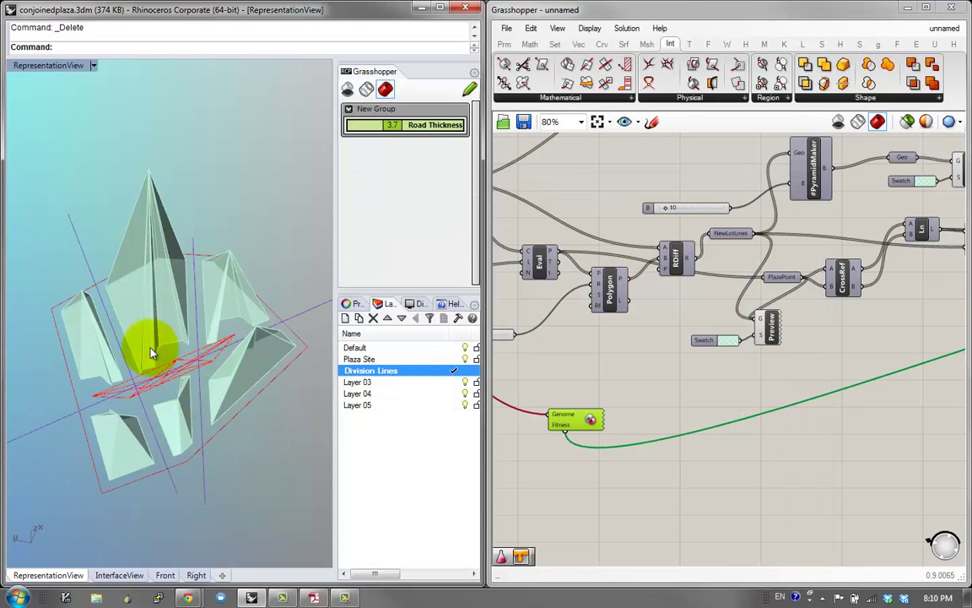
double_click(39, 66)
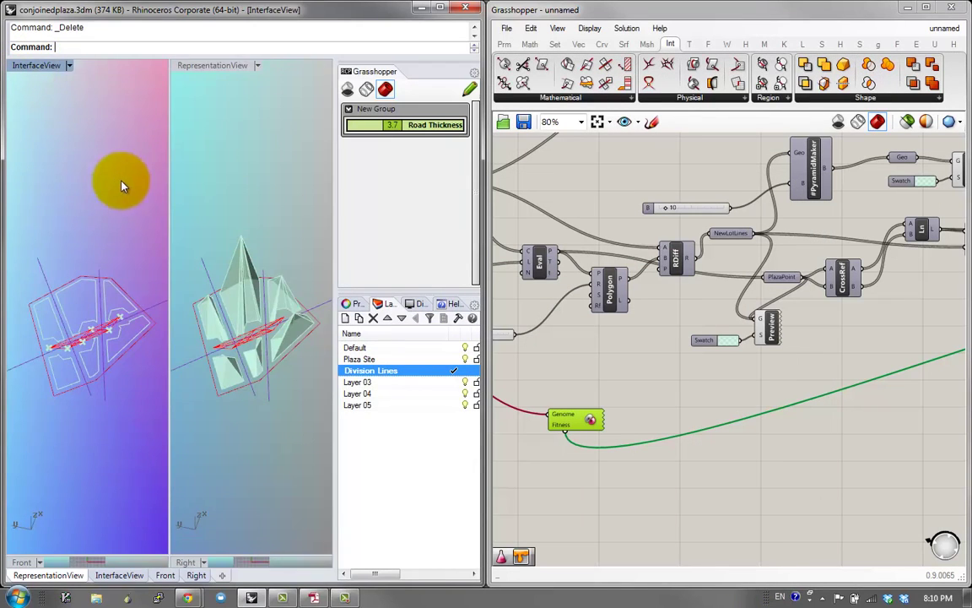
double_click(55, 64)
double_click(53, 66)
mouse_move(112, 382)
right_mouse_down()
mouse_move(118, 395)
mouse_move(124, 388)
right_mouse_up()
Step: Maximise the Rhino window, collapse the Grasshopper editor and examine the optimised plazas from several angles
left_click(442, 9)
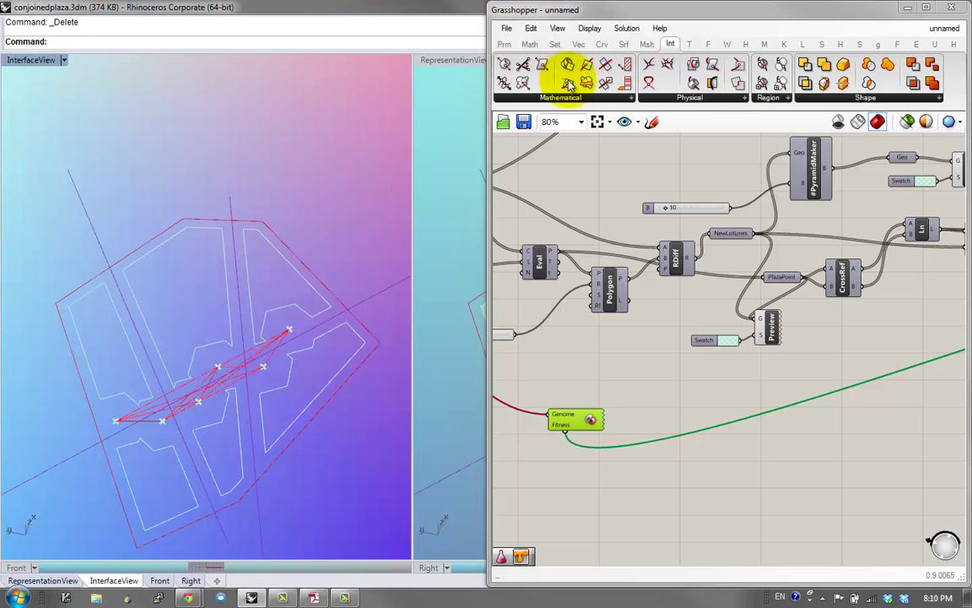
left_click(916, 10)
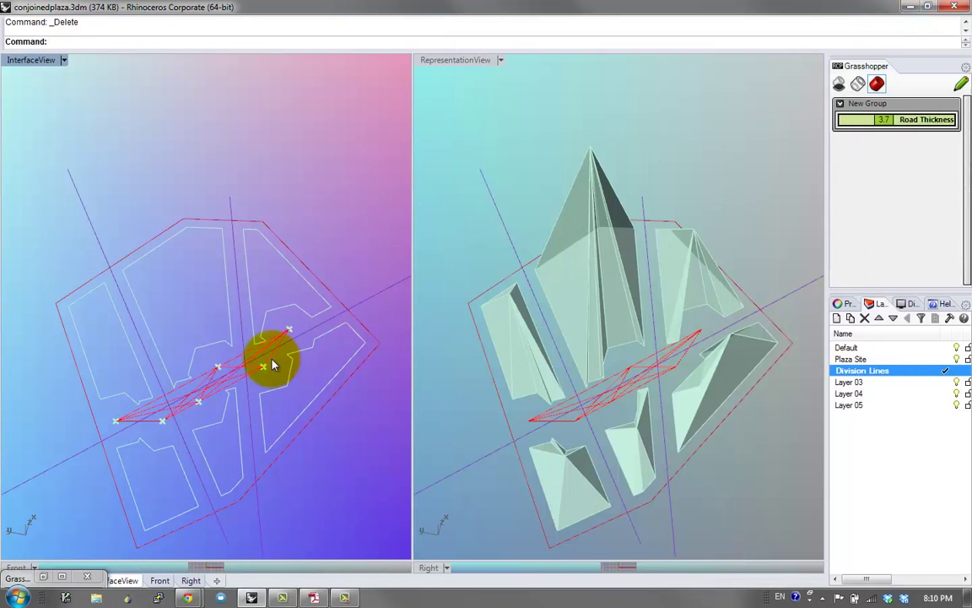
right_click_drag(267, 358, 246, 360)
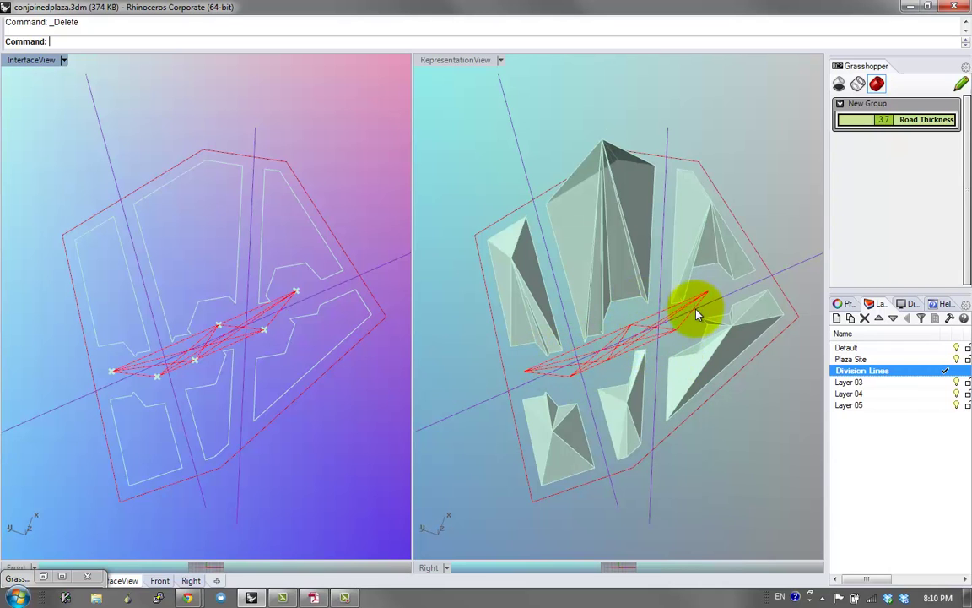
right_click_drag(274, 325, 276, 276)
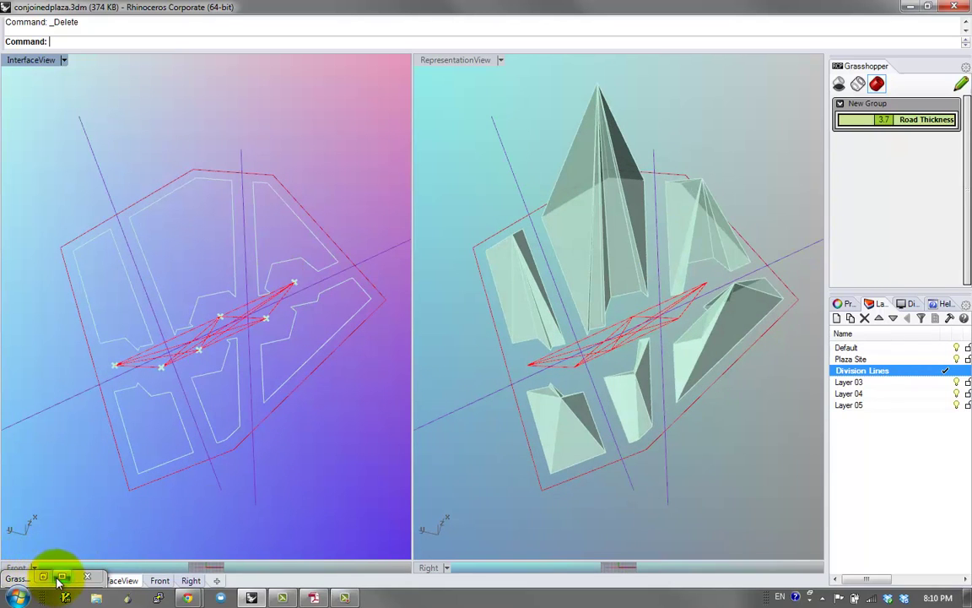
Step: Expand the Grasshopper editor, move it clear of the viewports and view the plaza connections from another angle
left_click(59, 580)
left_click_drag(365, 9, 603, 150)
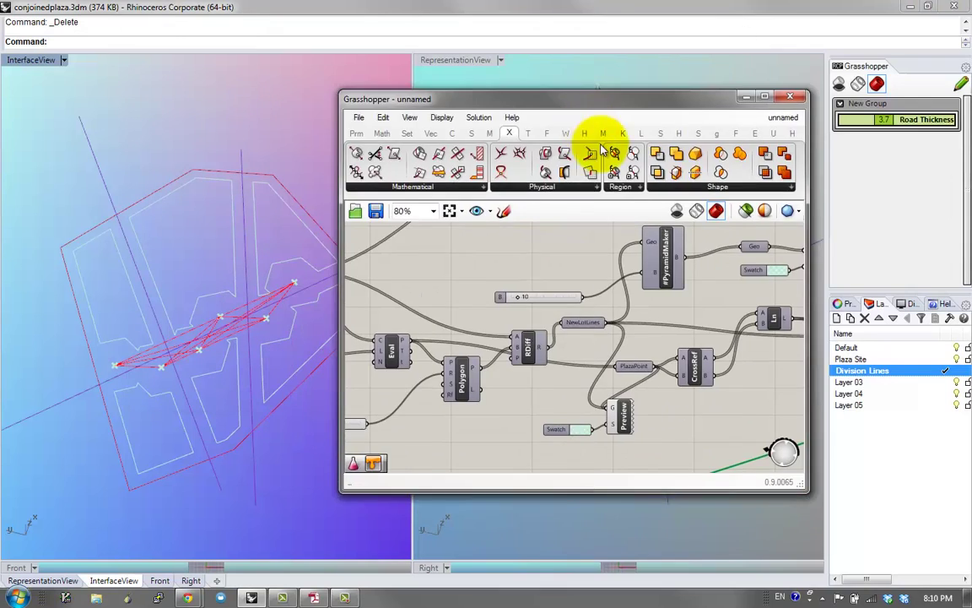
key("super+Right")
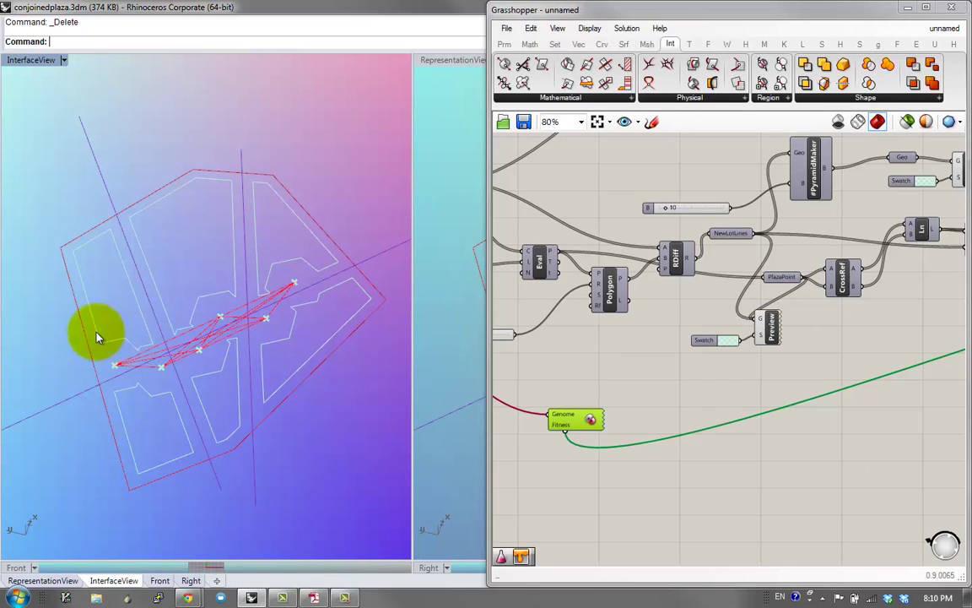
right_click_drag(98, 338, 84, 334)
left_click_drag(543, 21, 596, 394)
left_click(219, 355)
right_click_drag(219, 354, 166, 331)
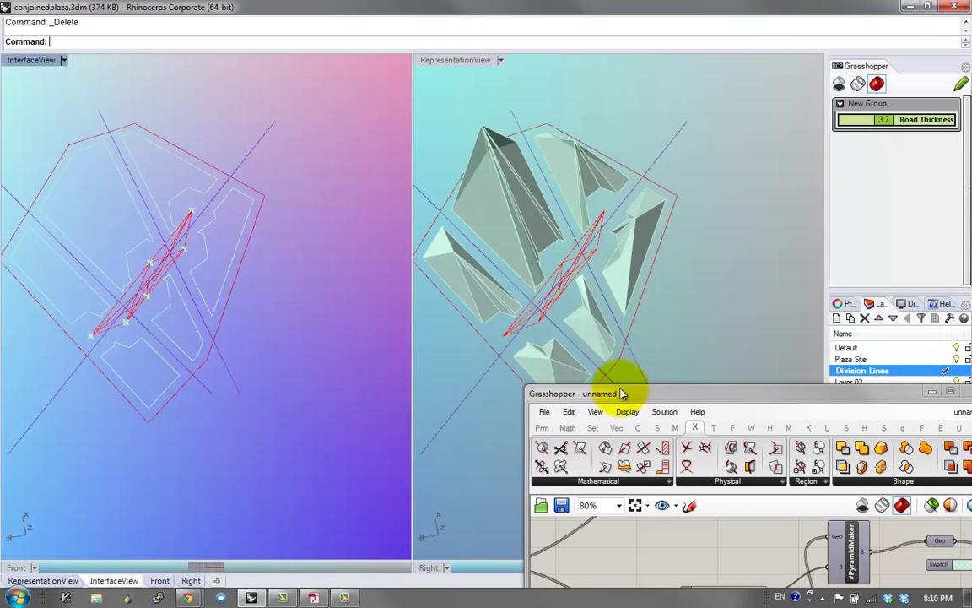
Step: Open the Galapagos Editor from the definition's Galapagos component and start the evolutionary solver again
left_click_drag(622, 394, 530, 158)
right_click_drag(710, 342, 601, 361)
left_click_drag(608, 169, 610, 245)
right_click_drag(759, 397, 742, 382)
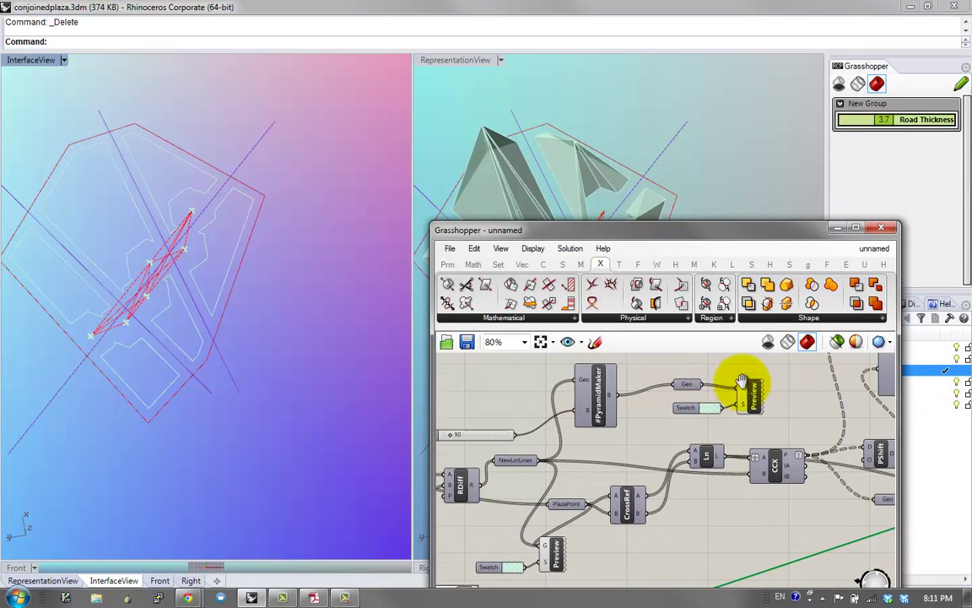
right_click_drag(731, 420, 686, 423)
scroll(680, 414, "down", 3)
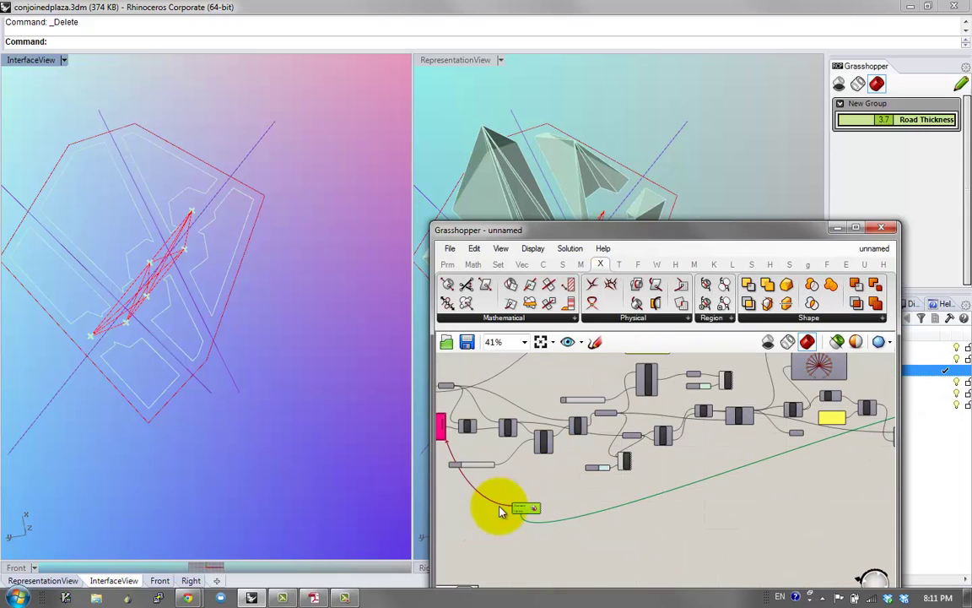
scroll(519, 486, "up", 2)
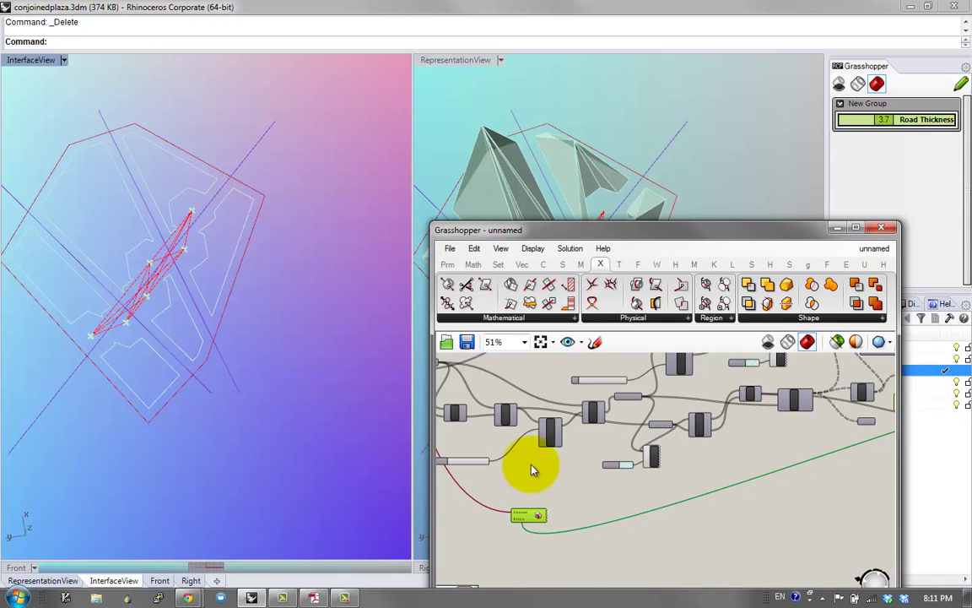
double_click(539, 523)
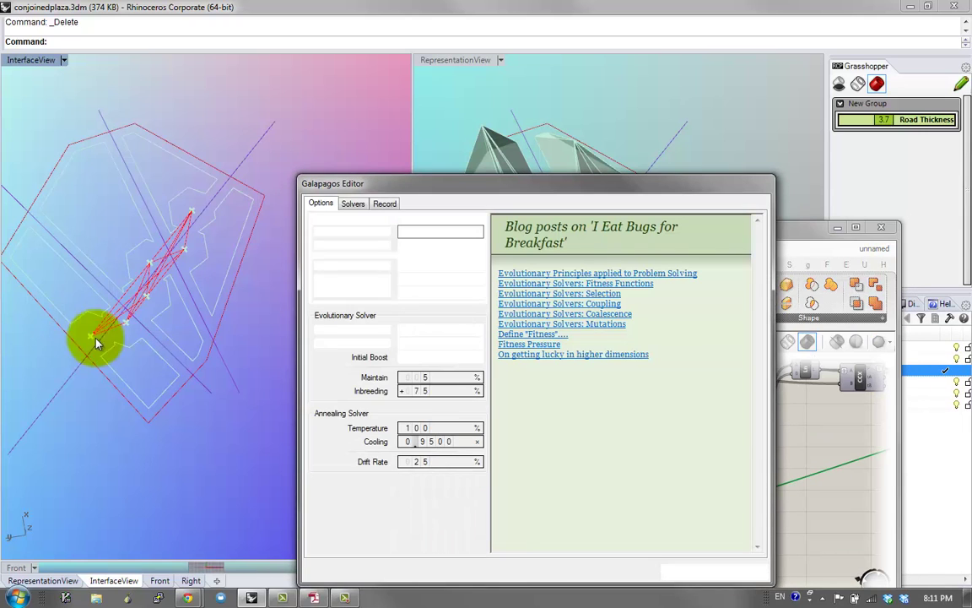
left_click(353, 204)
left_click(398, 224)
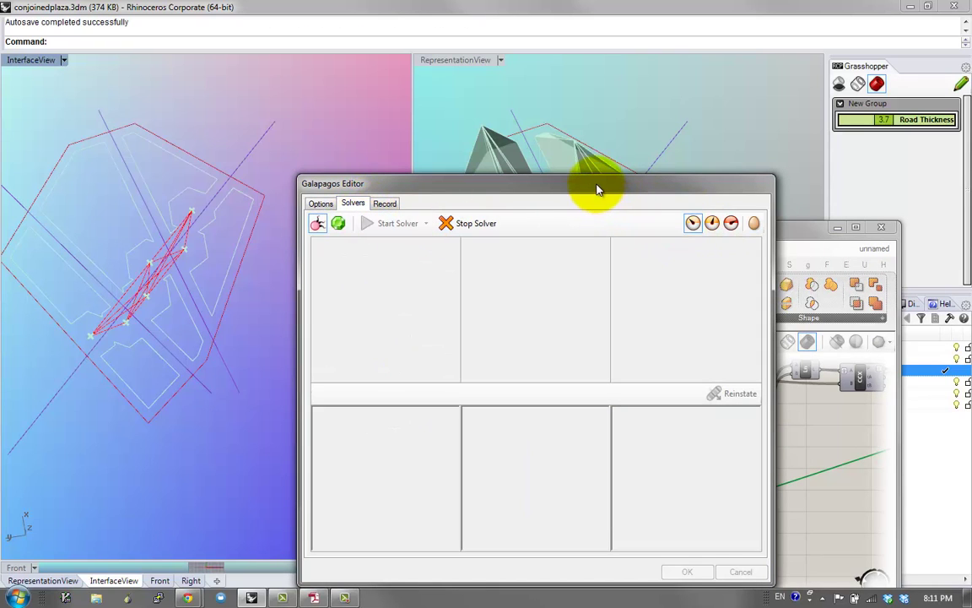
Step: Reposition the Galapagos Editor so InterfaceView stays visible and switch the running solver to the red speed gauge
left_click_drag(591, 190, 753, 264)
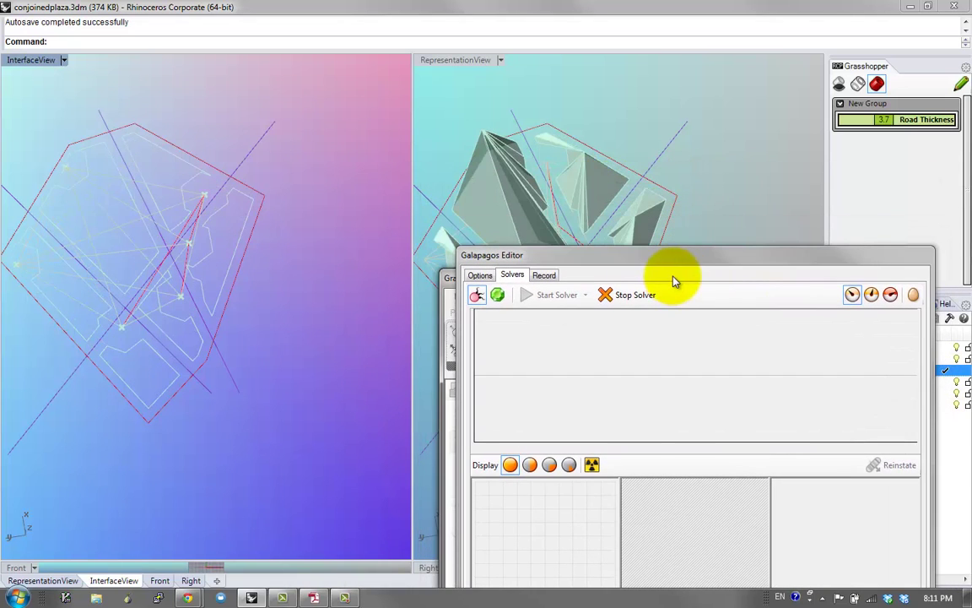
left_click_drag(667, 249, 642, 133)
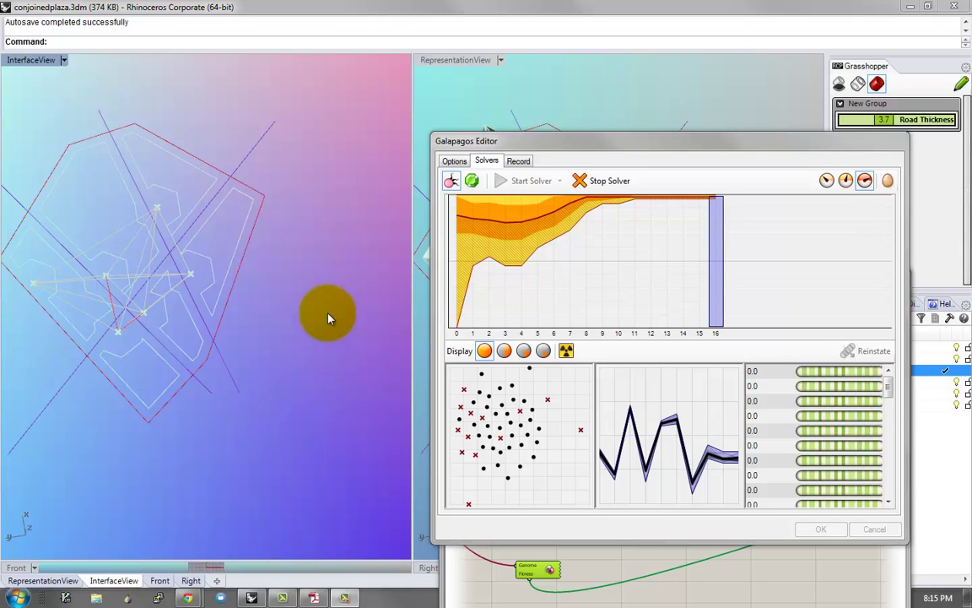
left_click_drag(540, 145, 539, 127)
left_click(865, 165)
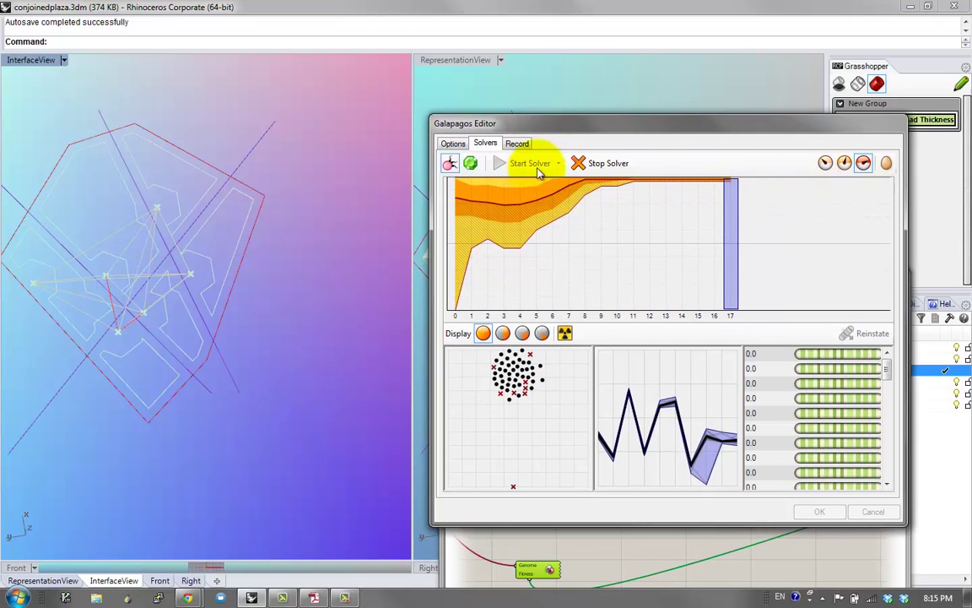
Step: Stop the solver, reinstate the top-ranked genome and accept the Galapagos result
left_click(591, 163)
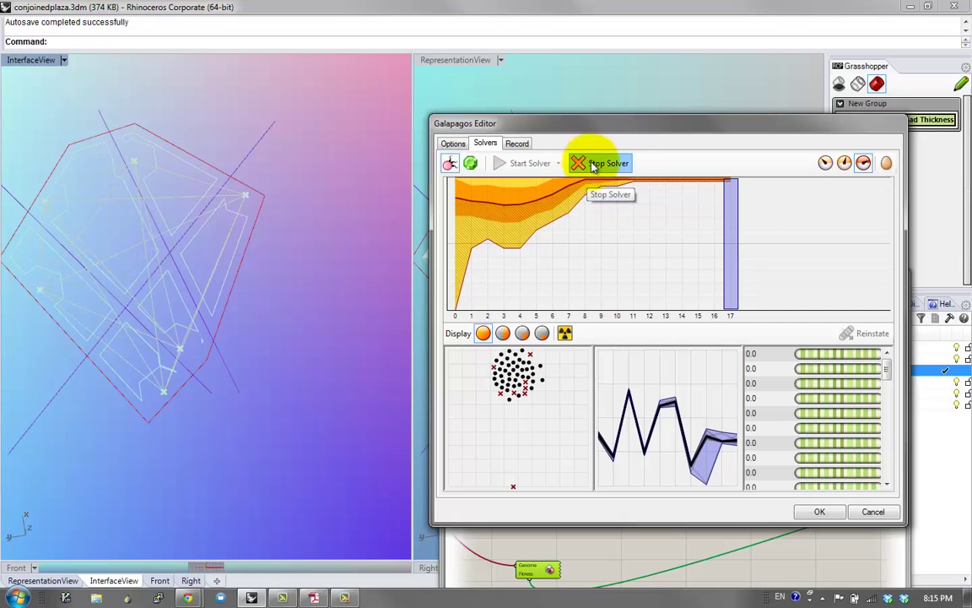
left_click(806, 352)
left_click(849, 335)
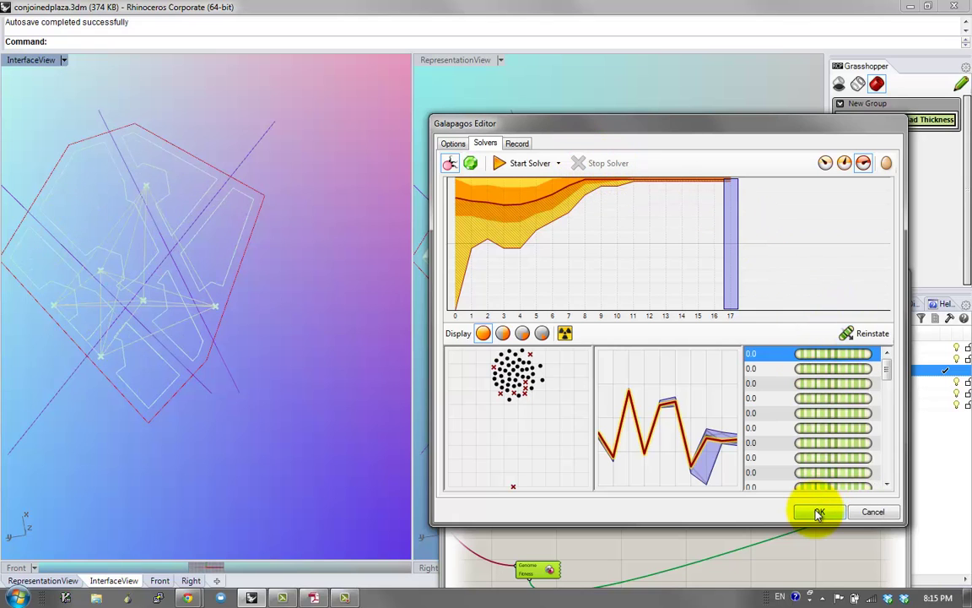
left_click(817, 512)
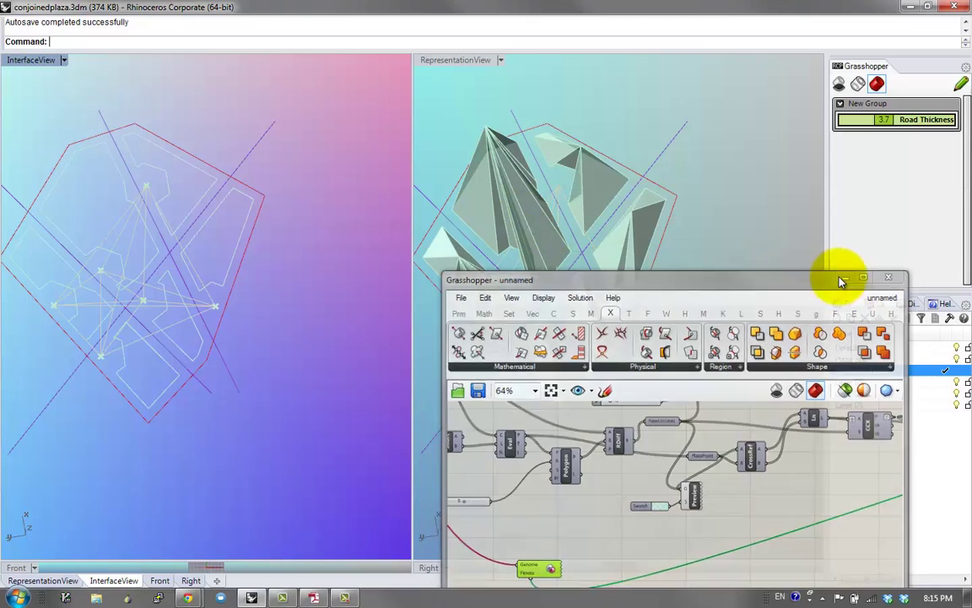
Step: Collapse the Grasshopper editor and examine the reinstated plaza arrangement and lot volumes from several angles
left_click(847, 275)
right_click_drag(282, 277, 100, 374)
right_click_drag(144, 329, 114, 385)
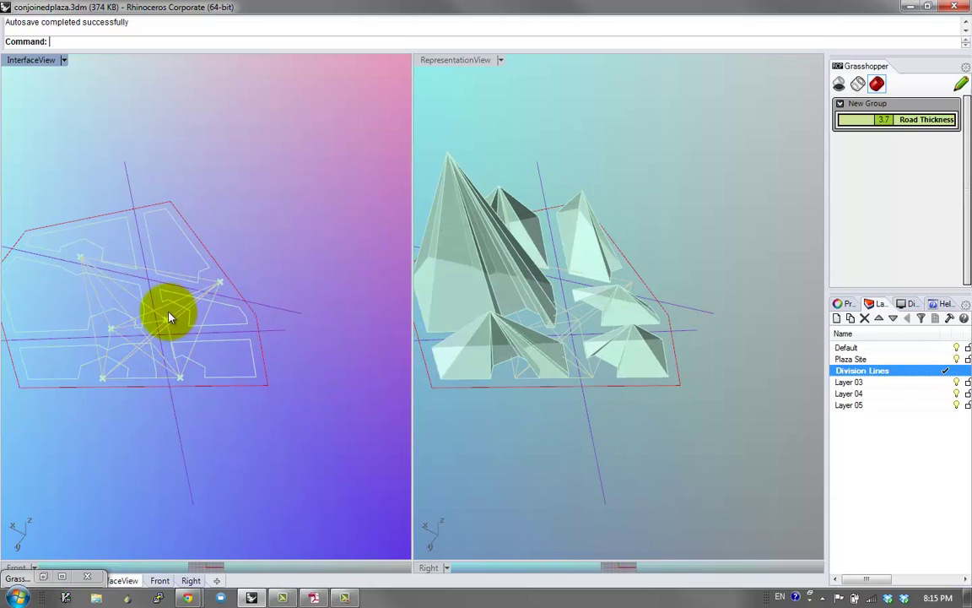
right_click_drag(169, 317, 389, 400)
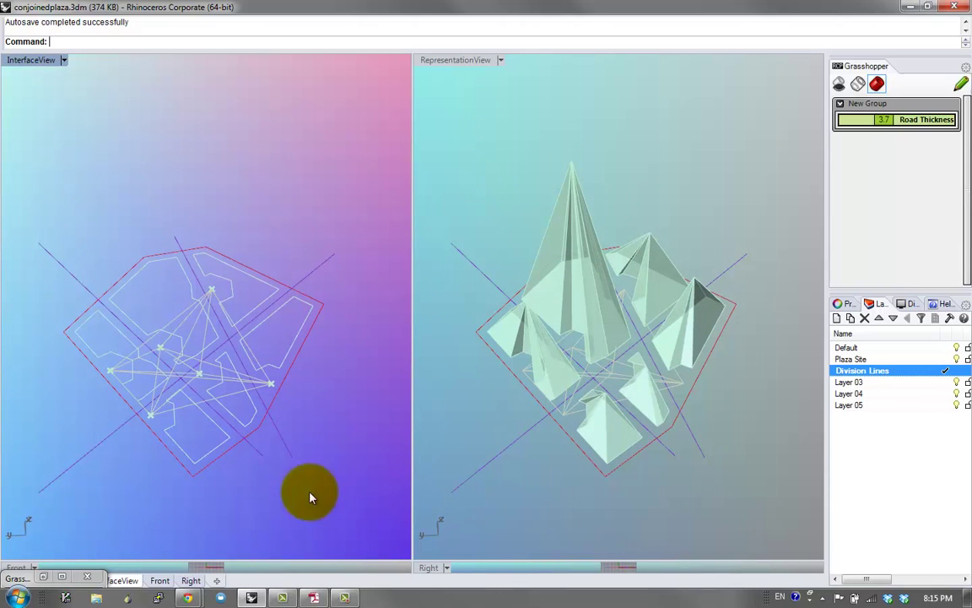
Step: Bring back the Grasshopper editor below the lot volumes and inspect the plaza connections from a higher viewpoint
left_click(62, 579)
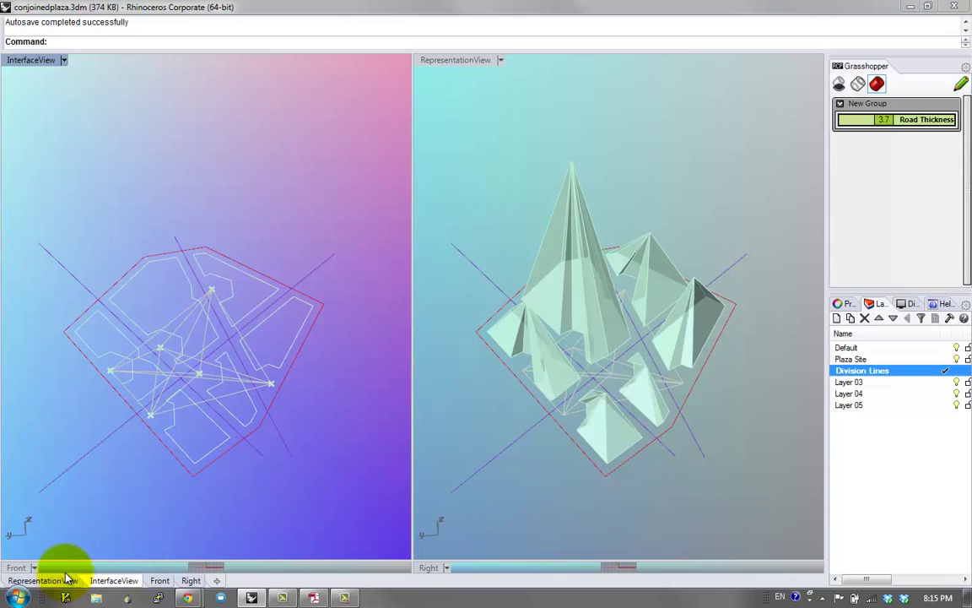
left_click_drag(366, 10, 661, 400)
mouse_move(233, 226)
right_mouse_down()
mouse_move(232, 217)
mouse_move(239, 239)
right_mouse_up()
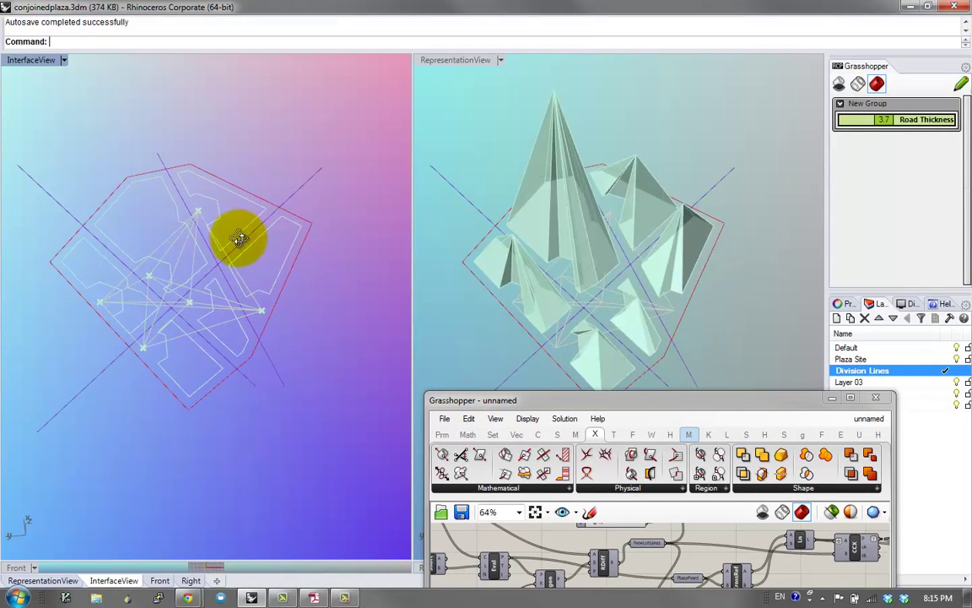
right_click_drag(201, 319, 93, 292)
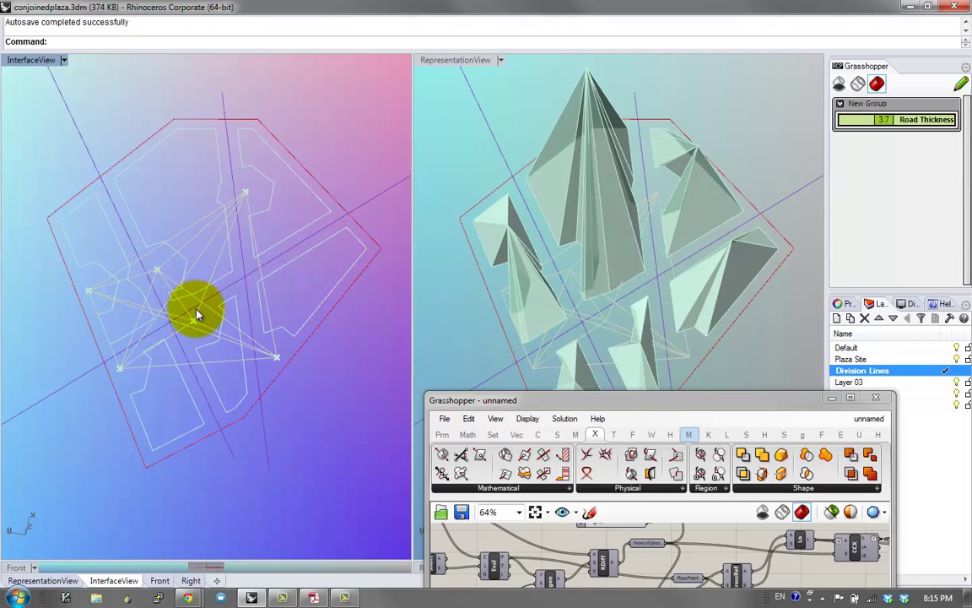
Step: Randomize the Genes list by 100% twice to generate other plaza positions
left_click_drag(652, 405, 635, 165)
right_click_drag(764, 380, 477, 361)
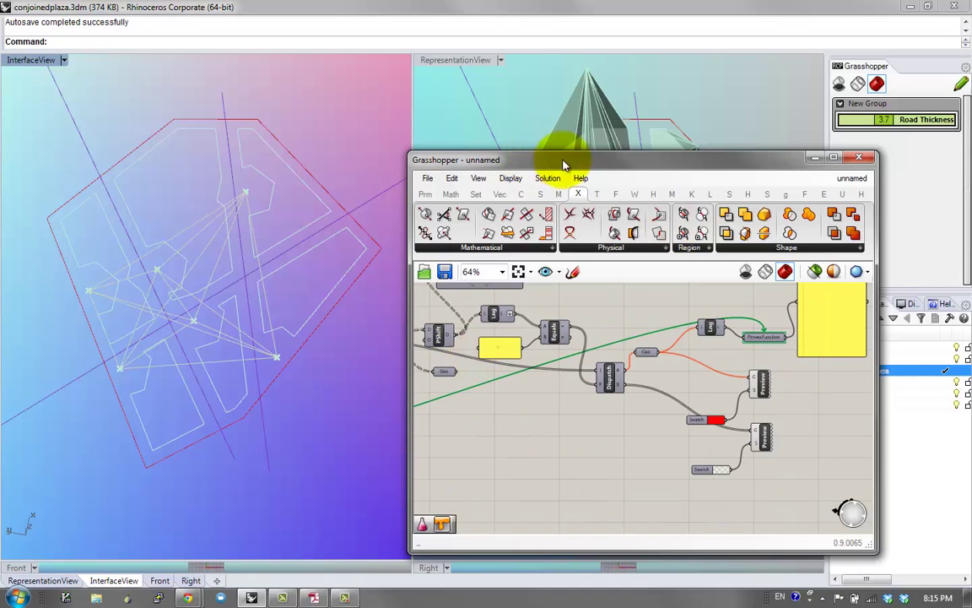
left_click_drag(563, 163, 619, 168)
right_click_drag(579, 358, 809, 399)
right_click(555, 376)
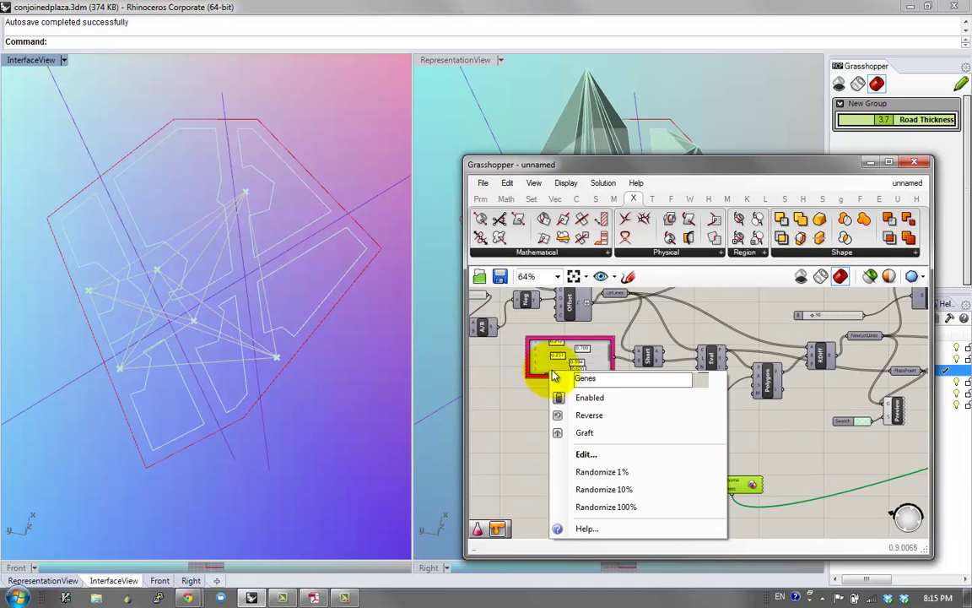
right_click_drag(538, 379, 536, 415)
scroll(548, 398, "up", 4)
right_click(549, 399)
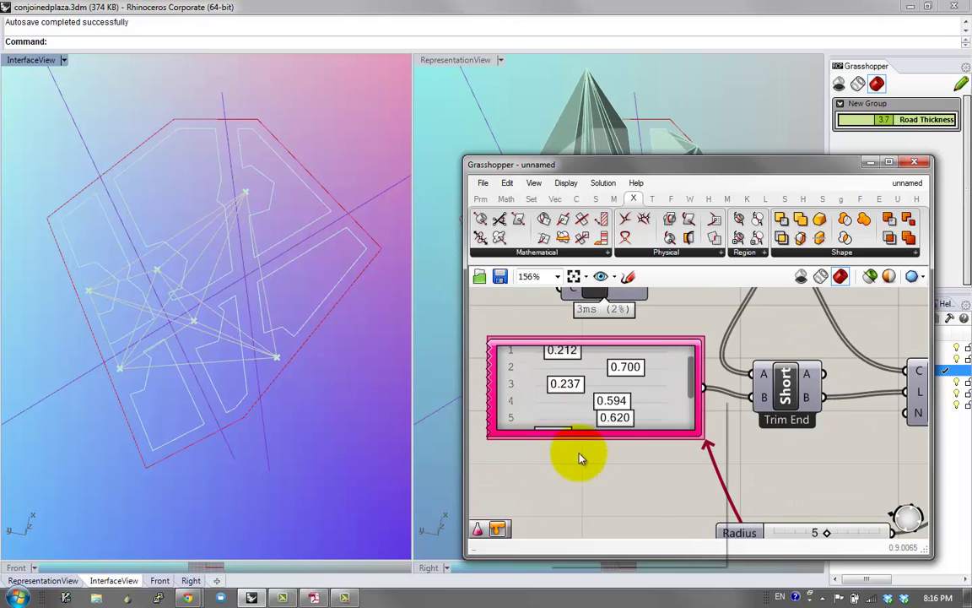
left_click(606, 535)
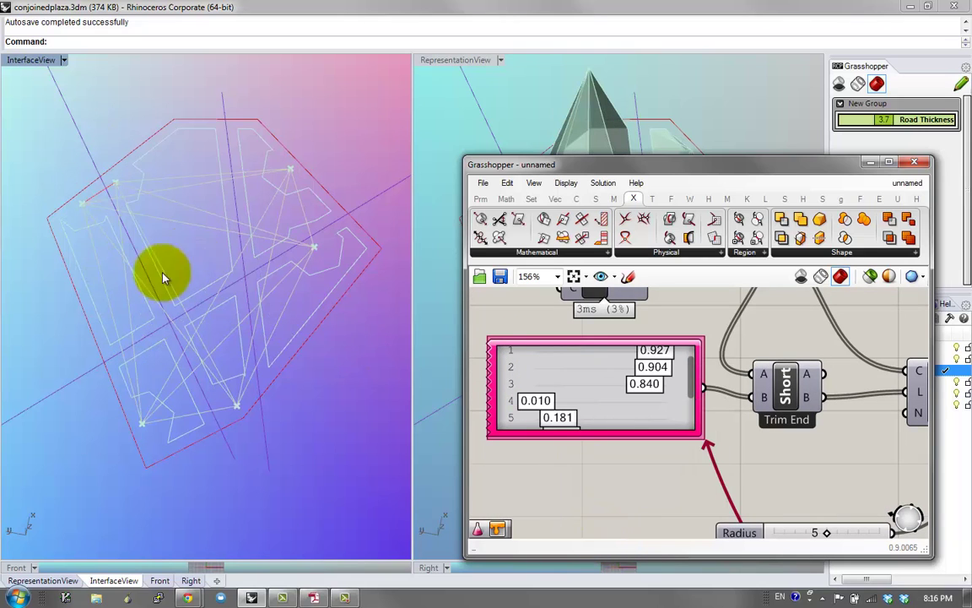
right_click(540, 386)
left_click(623, 522)
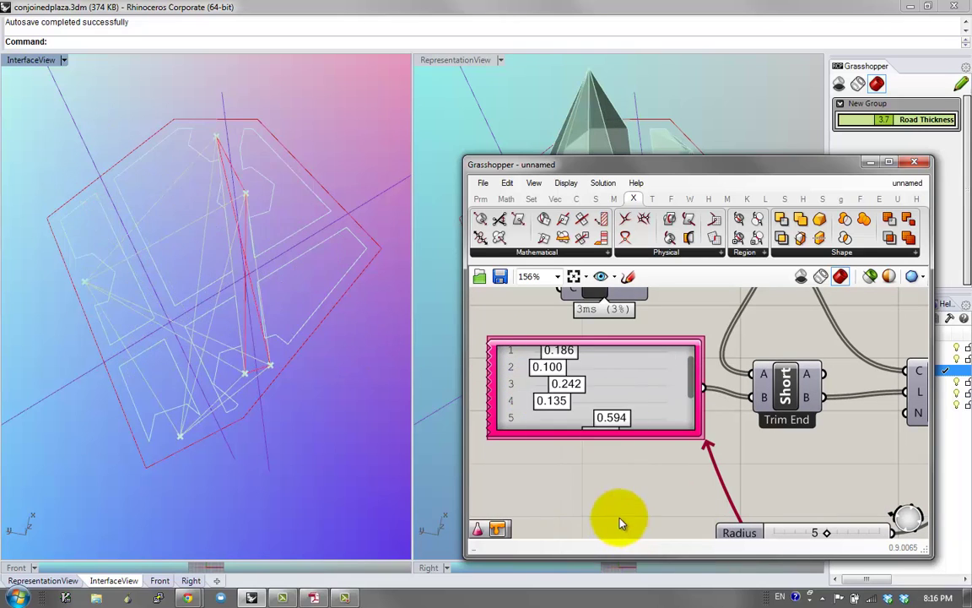
Step: Set the plaza polygons' Radius to 7 and randomize the Genes list by 100% once more
right_click_drag(880, 418, 674, 358)
left_click_drag(630, 474, 642, 475)
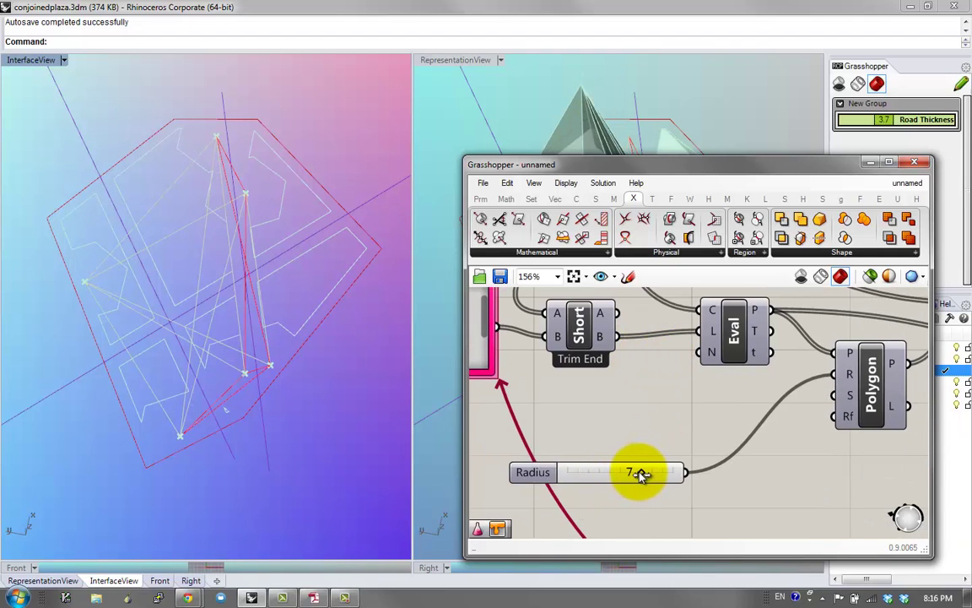
right_click(482, 342)
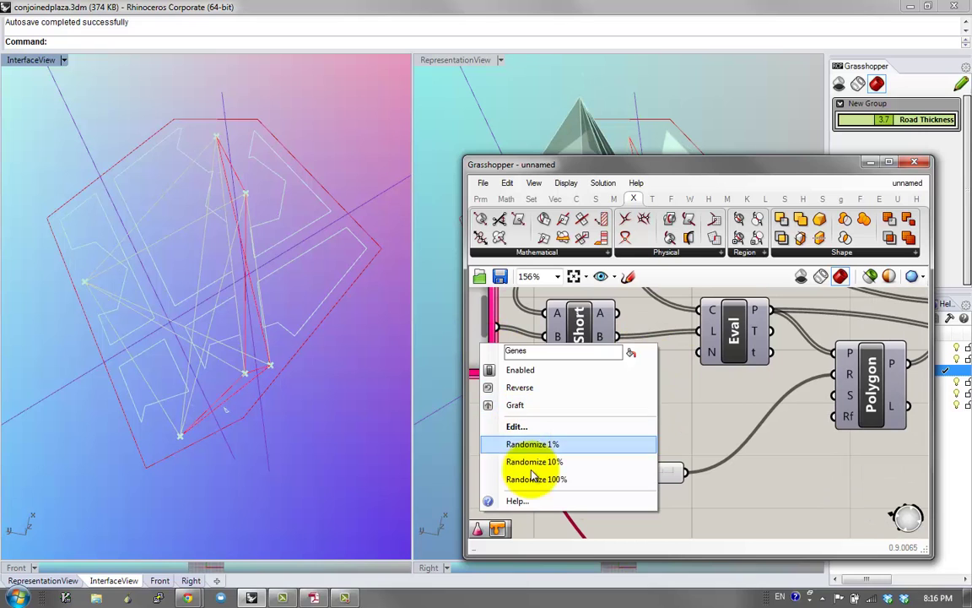
left_click(533, 479)
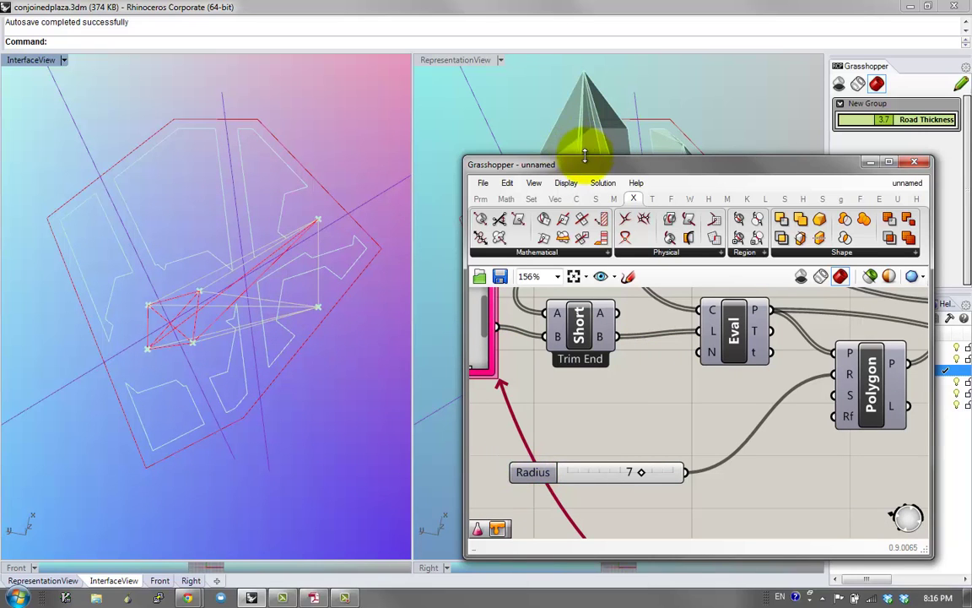
Step: Restrict the preview to the selected Polygon component and set its Radius to 6
left_click_drag(527, 164, 533, 170)
left_click_drag(598, 319, 558, 216)
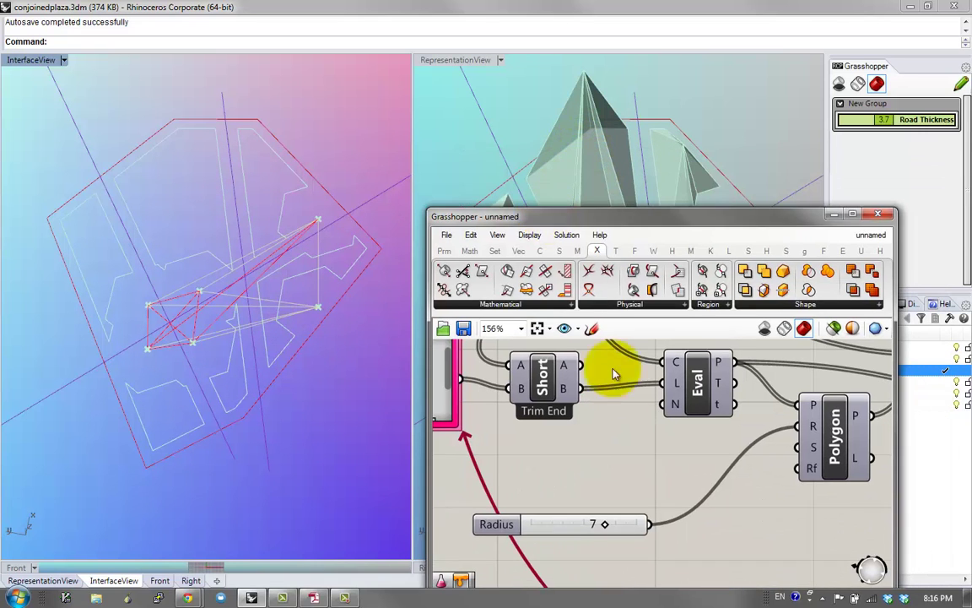
right_click_drag(802, 421, 715, 402)
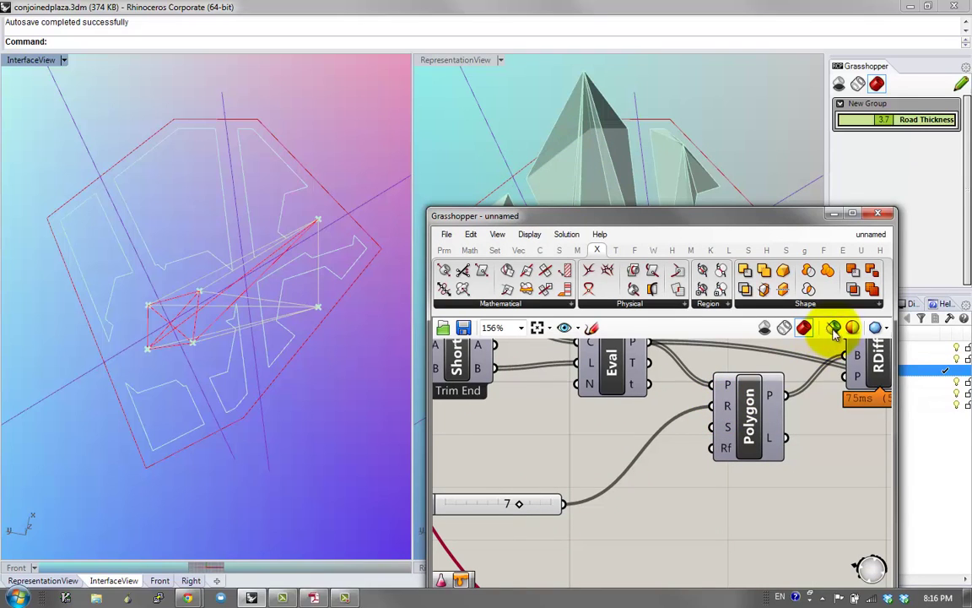
left_click(755, 424)
left_click(834, 329)
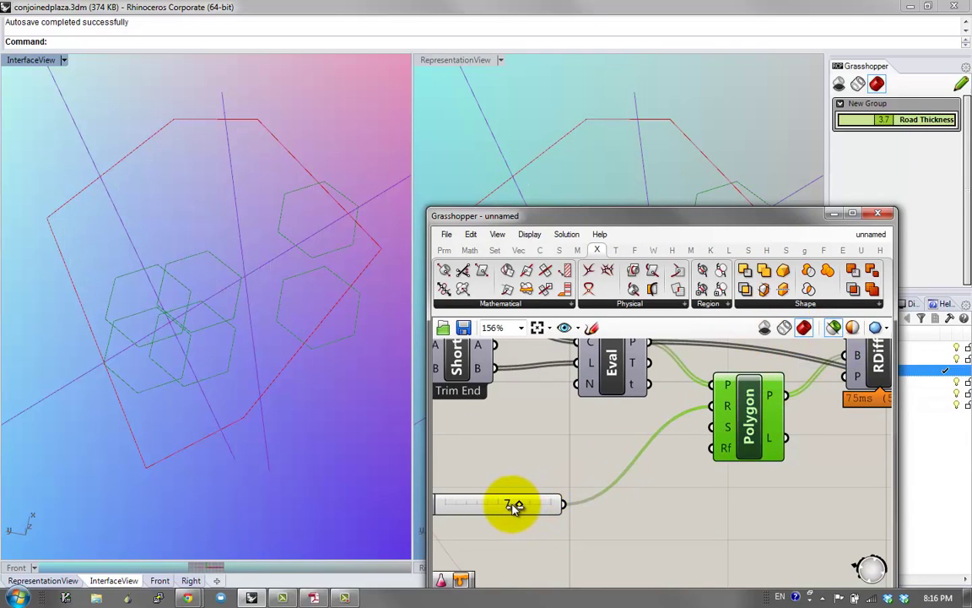
left_click_drag(515, 505, 510, 505)
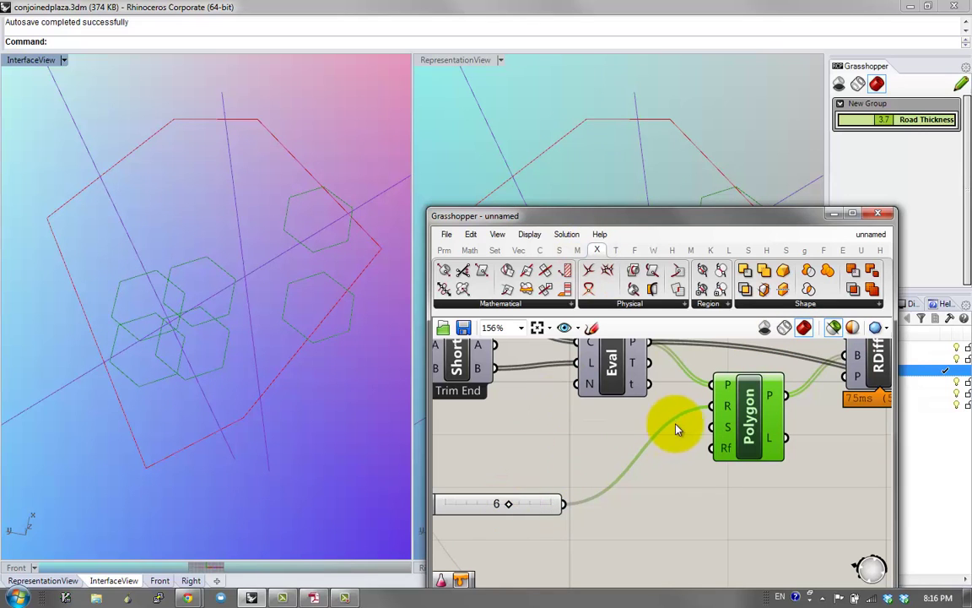
Step: Duplicate the CrossRef component fed by PlazaPoint and place the copy directly above the original
scroll(679, 428, "down", 3)
scroll(699, 413, "down", 3)
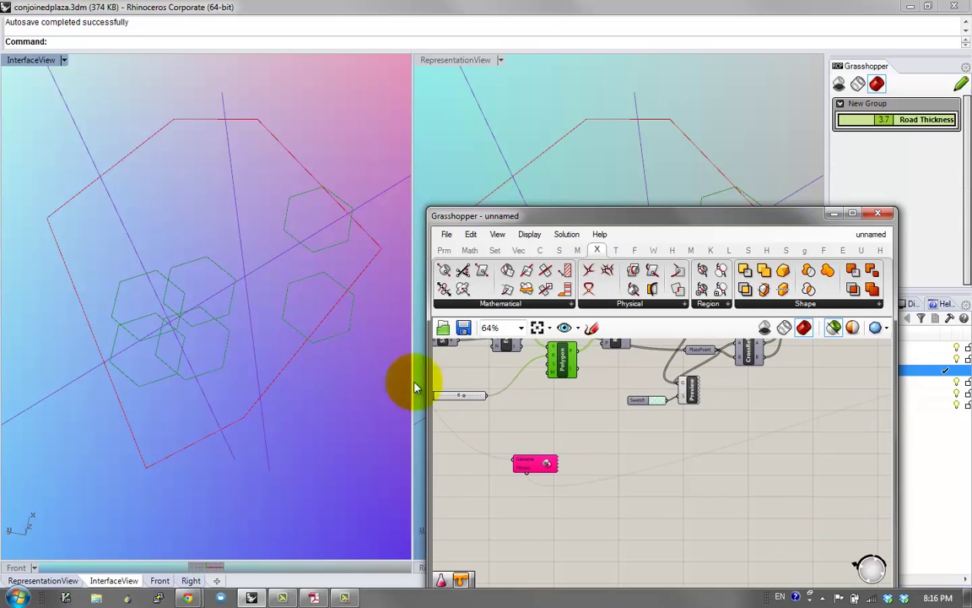
right_click_drag(600, 389, 592, 438)
right_click_drag(675, 400, 649, 402)
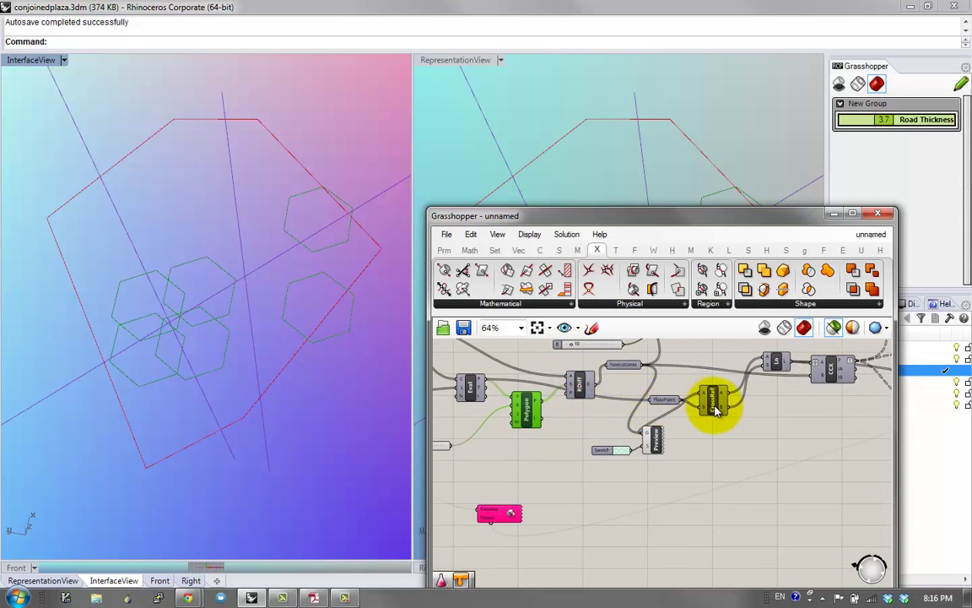
left_click(715, 410)
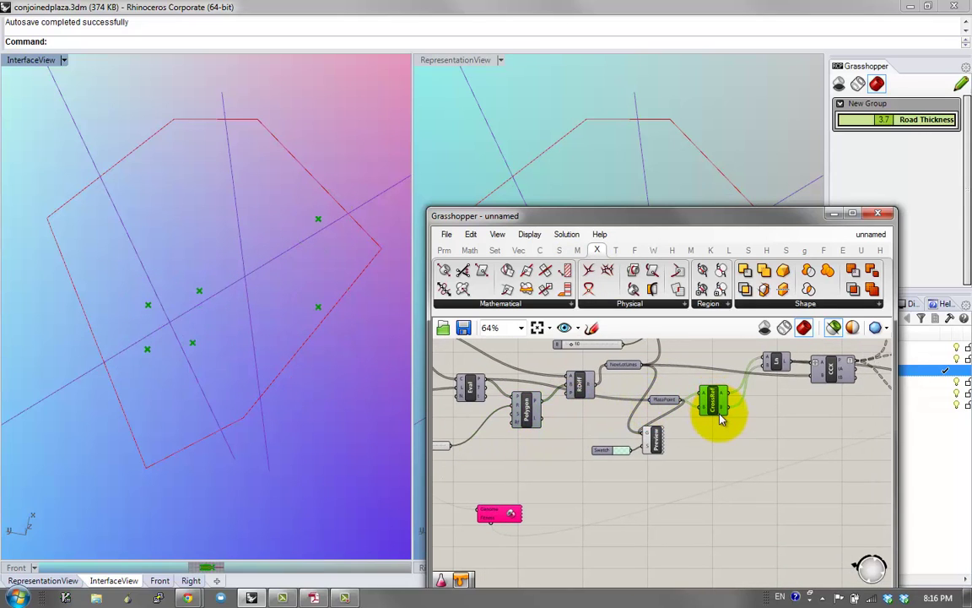
left_click_drag(721, 412, 721, 372, "alt")
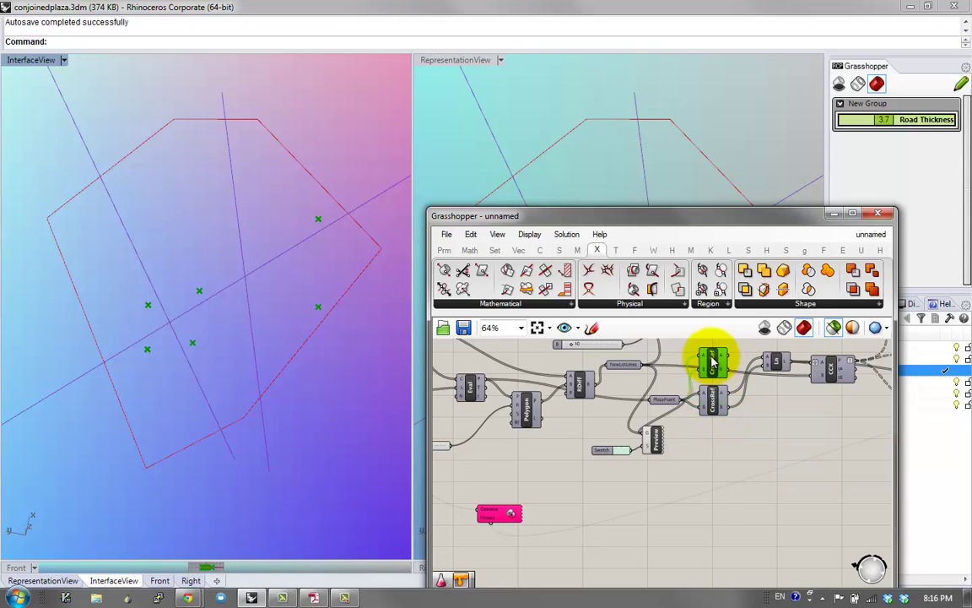
Step: Move the duplicated CrossRef component to the open canvas area below the CrossRef fed by PlazaPoint
right_click_drag(682, 361, 685, 407)
left_click_drag(699, 403, 648, 410)
right_click_drag(782, 421, 701, 419)
left_click(701, 414)
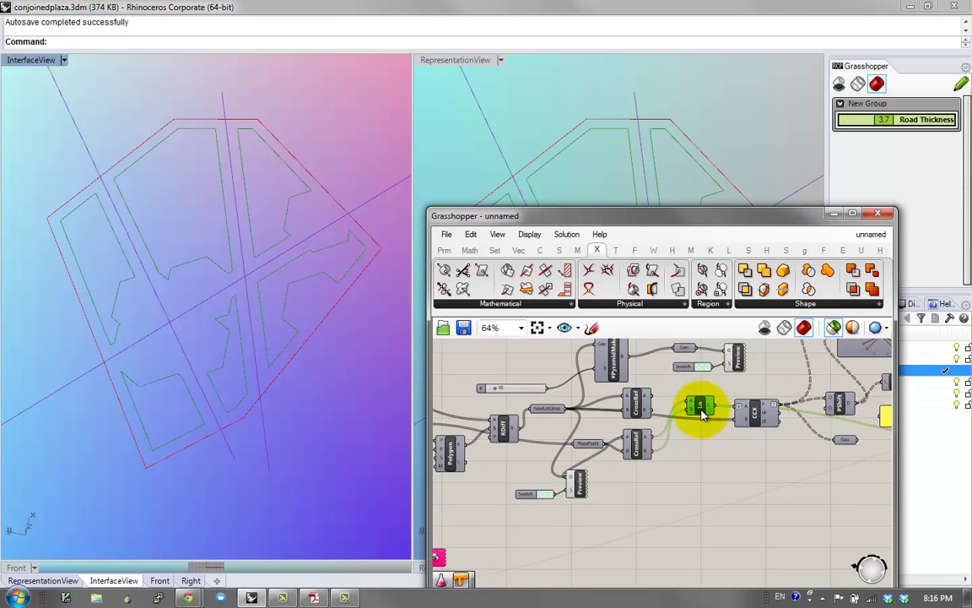
left_click_drag(622, 417, 686, 524)
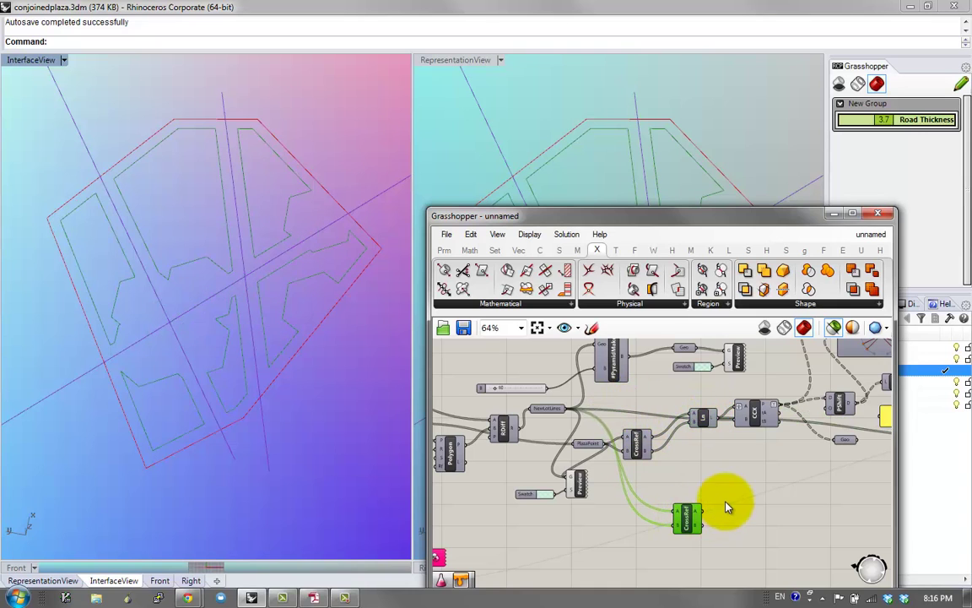
Step: Add a Region Intersection component beside the CrossRef copy and connect CrossRef's A and B outputs to its A and B inputs
scroll(726, 503, "up", 1)
right_click_drag(636, 448, 550, 404)
left_click(653, 439)
type("REG")
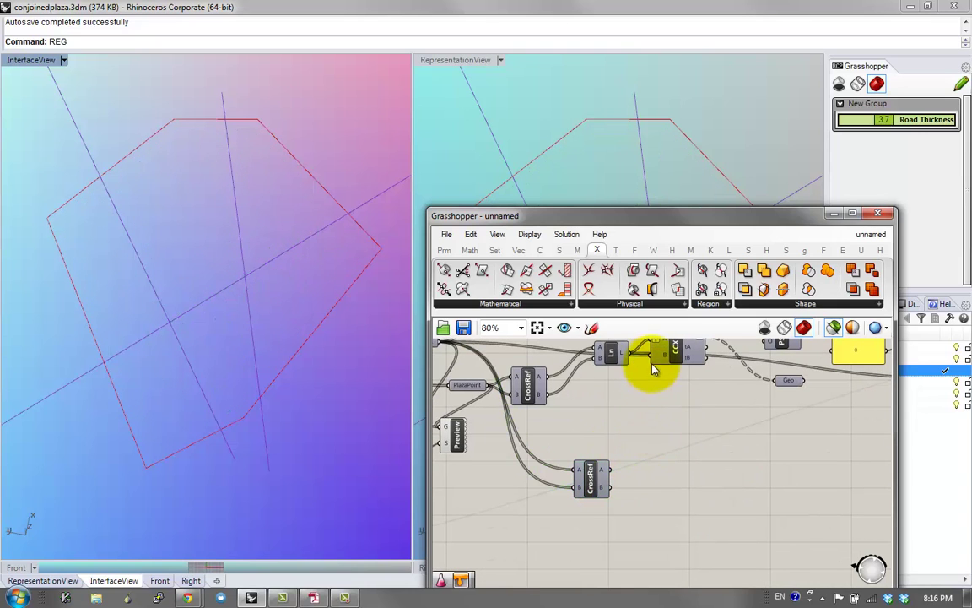
left_click(707, 304)
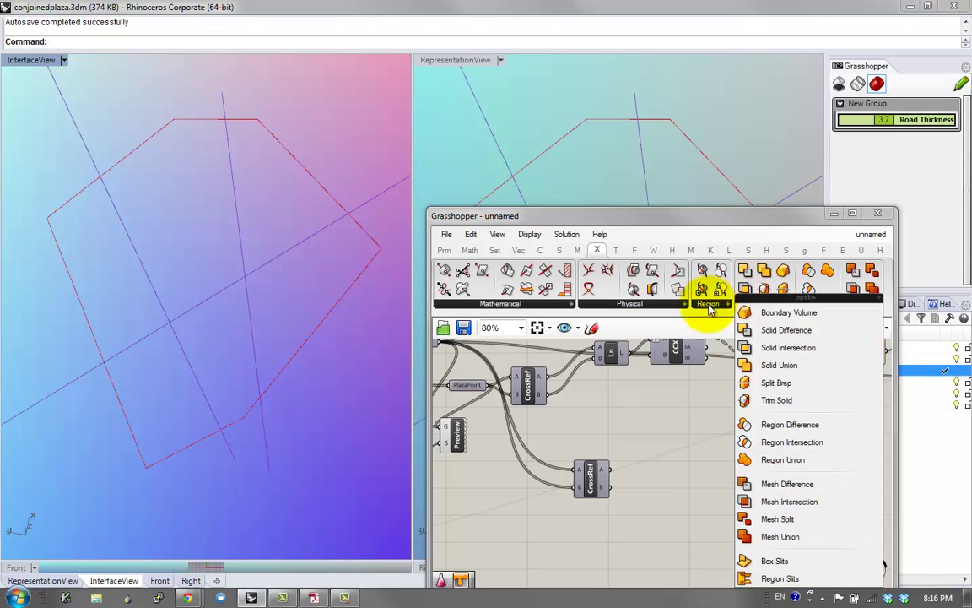
left_click(709, 306)
left_click(756, 306)
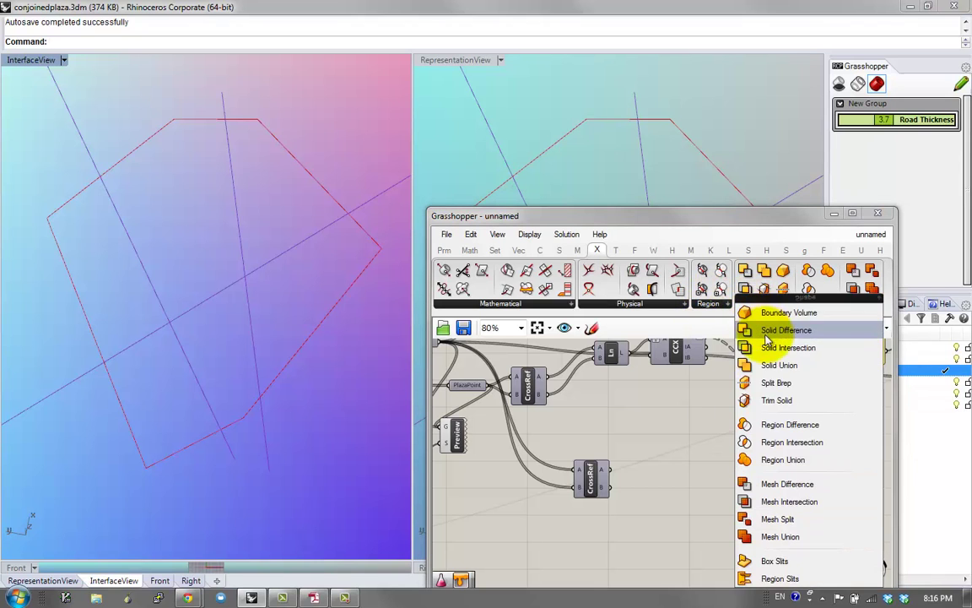
left_click_drag(759, 442, 593, 501)
scroll(639, 474, "up", 3)
left_click_drag(644, 467, 686, 482)
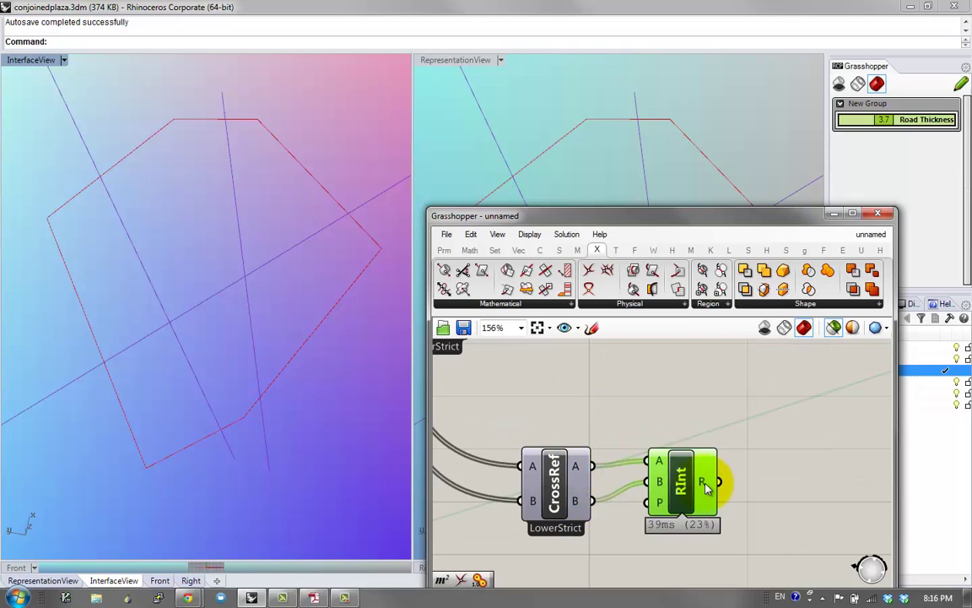
Step: Rewire the CrossRef copy so both its A and B inputs receive the Polygon component's P output
right_click_drag(706, 486, 661, 458)
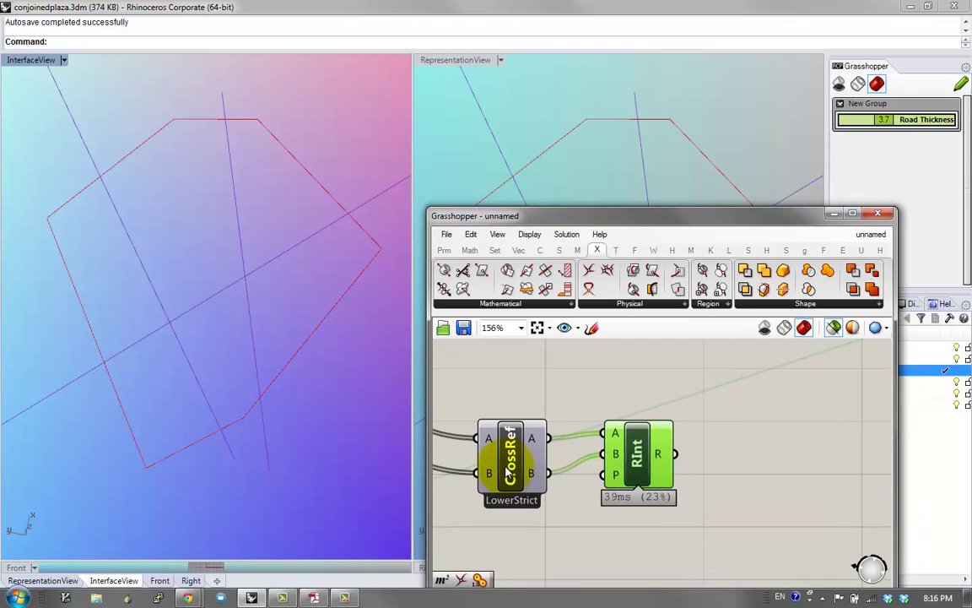
left_click(510, 474)
left_click(647, 467, "shift")
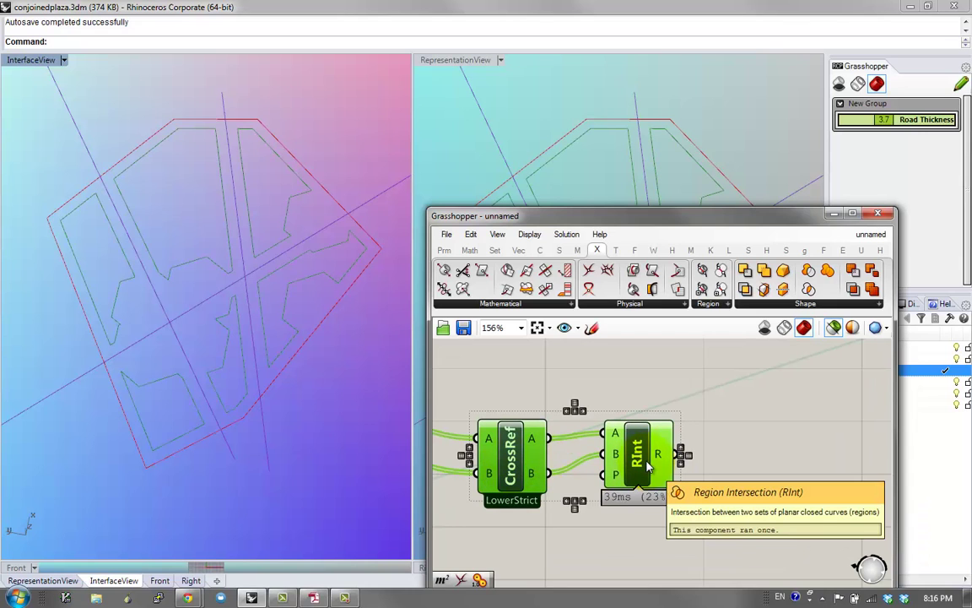
right_click_drag(590, 419, 693, 445)
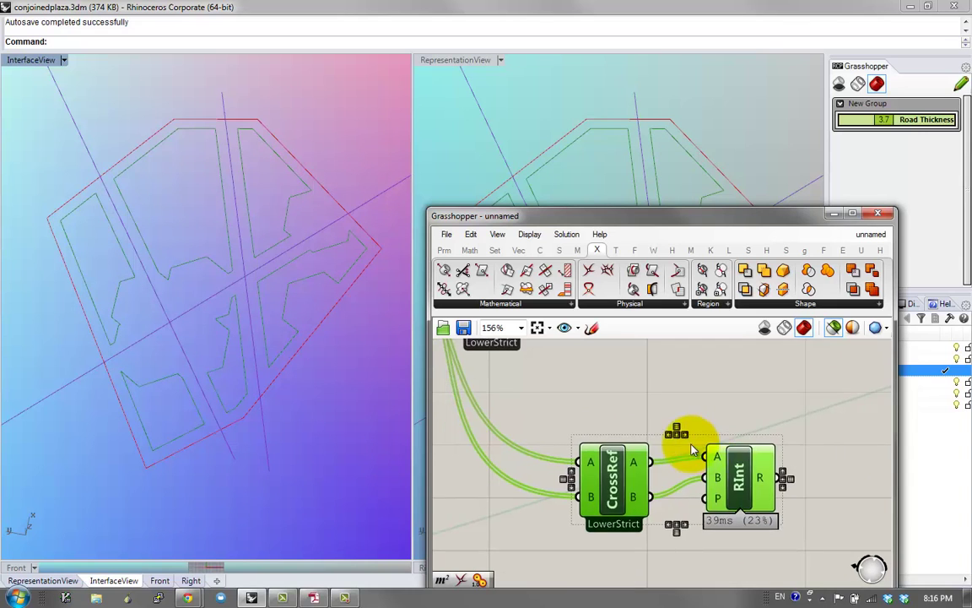
scroll(692, 445, "down", 2)
right_click_drag(593, 431, 654, 461)
scroll(654, 461, "down", 1)
right_click_drag(540, 391, 731, 394)
right_click_drag(627, 392, 530, 377)
mouse_move(510, 388)
left_mouse_down()
mouse_move(779, 473)
mouse_move(581, 433)
mouse_move(517, 405)
mouse_move(511, 388)
left_mouse_up()
left_click(866, 517)
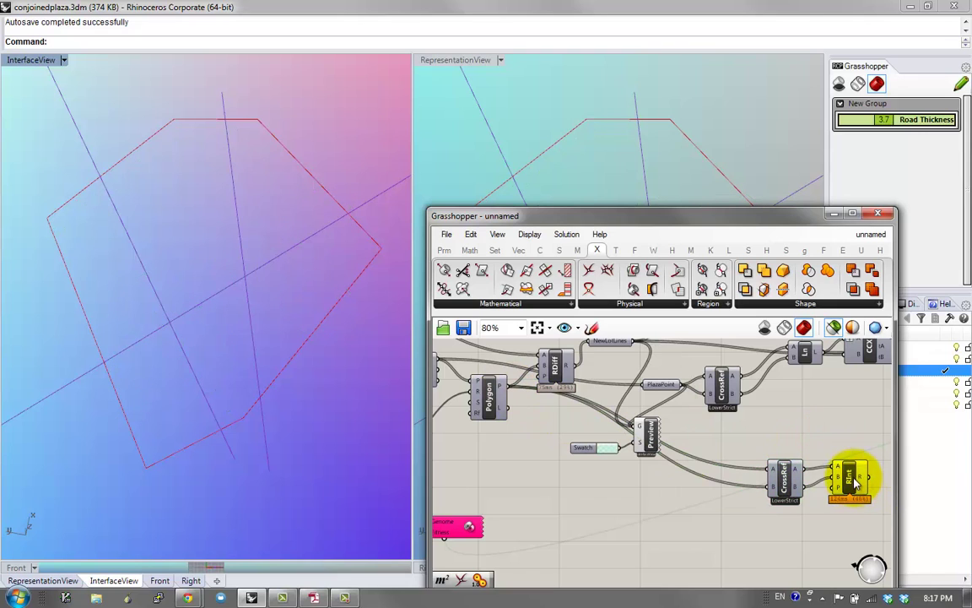
Step: Examine the polygon pairs from the CrossRef copy, move Region Intersection farther from it and read that component's description
right_click_drag(850, 478, 705, 467)
scroll(703, 471, "up", 1)
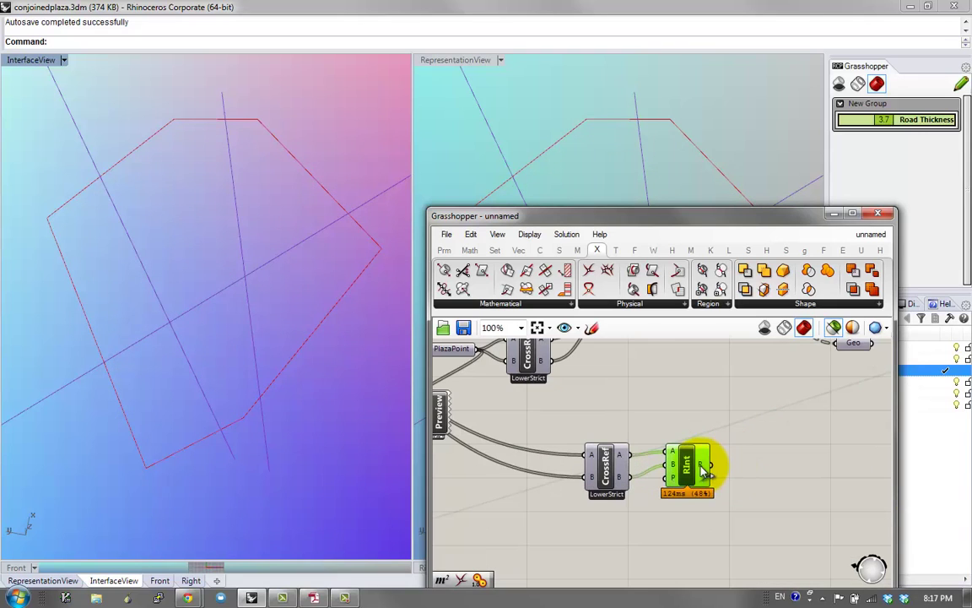
left_click(608, 459)
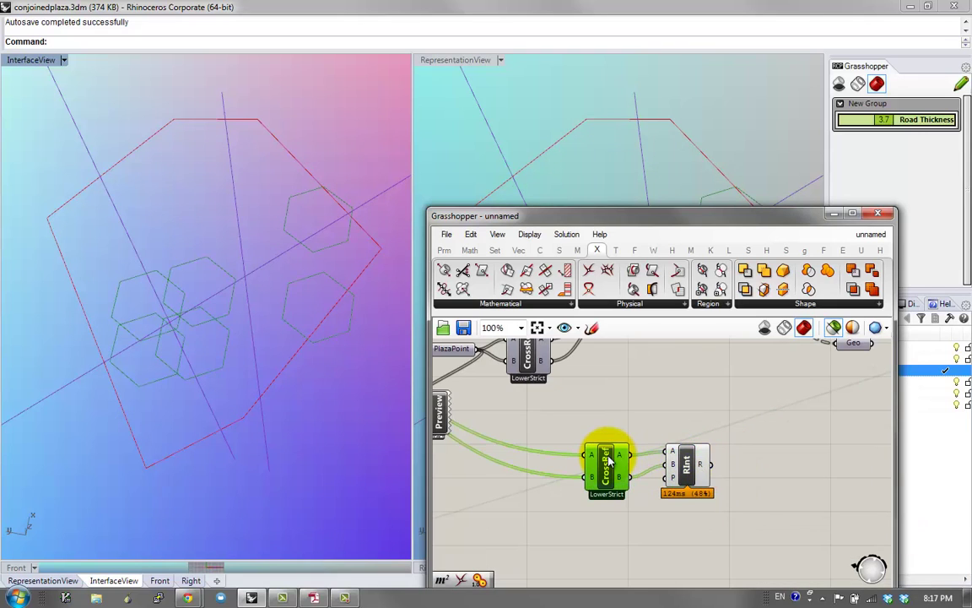
mouse_move(622, 459)
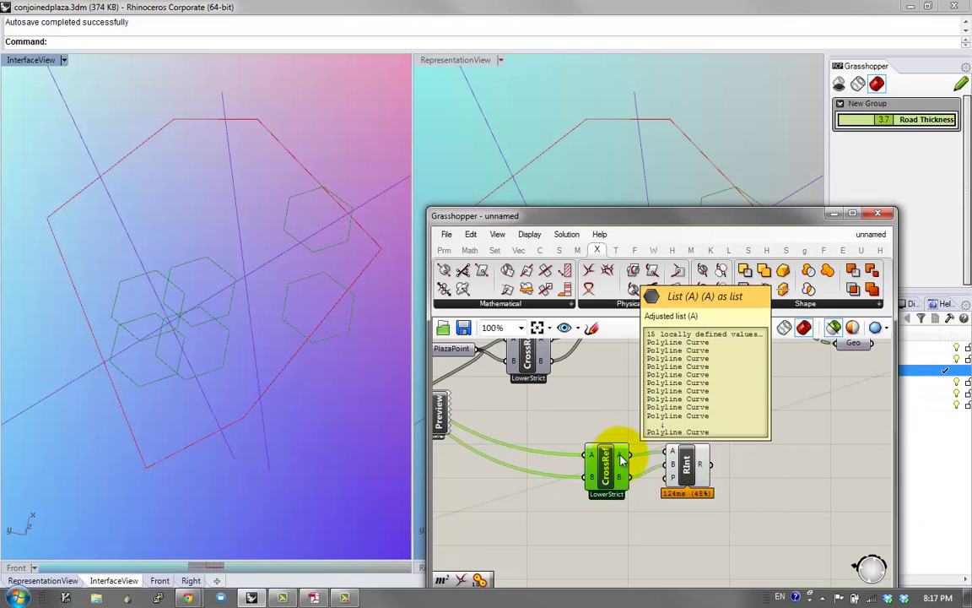
left_click_drag(702, 464, 781, 462)
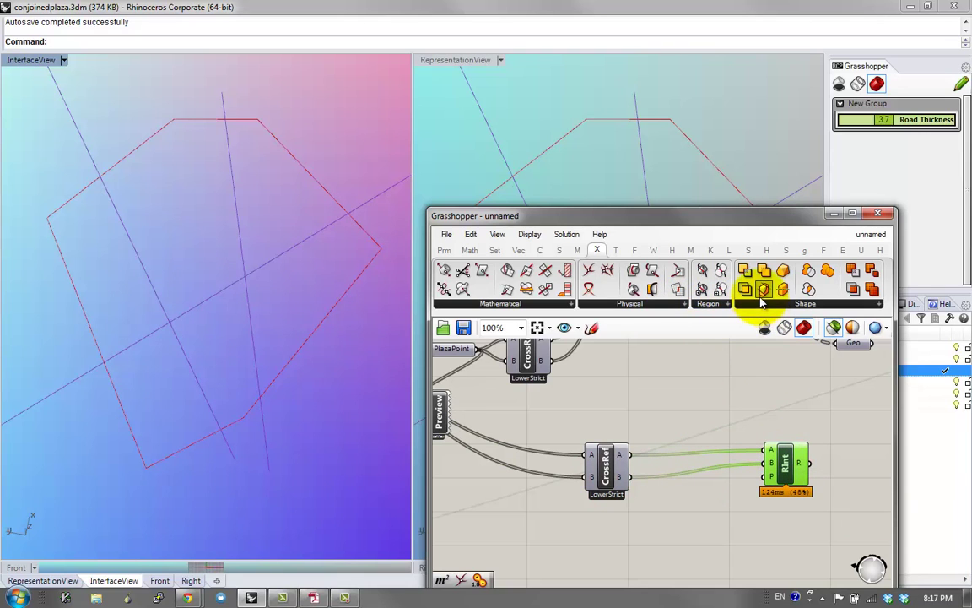
left_click(745, 304)
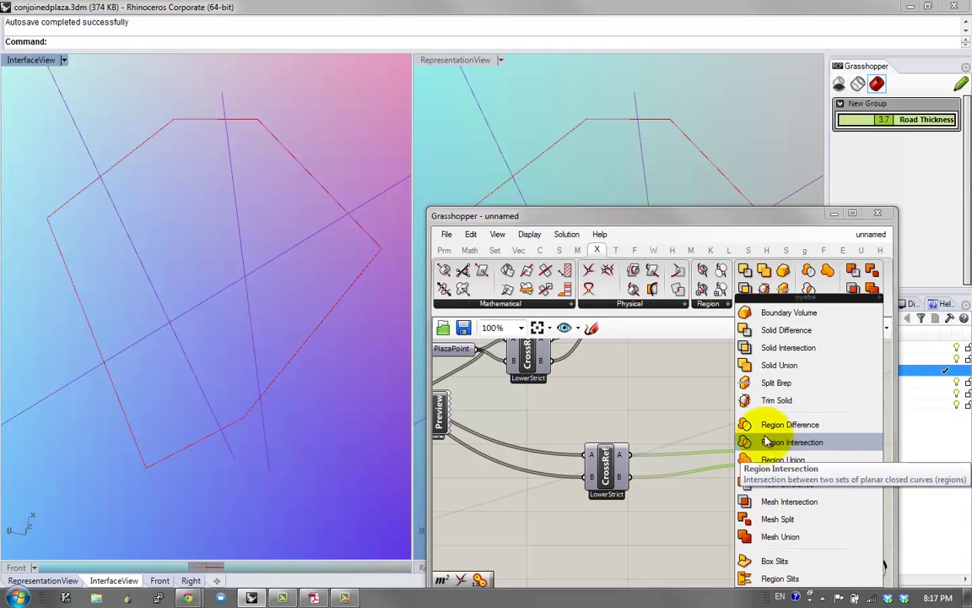
Step: Add a Region Union component, connect the Polygon component's P output to its C input and select it to preview the merged plazas
right_click_drag(649, 418, 726, 445)
scroll(694, 423, "down", 1)
left_click(567, 404)
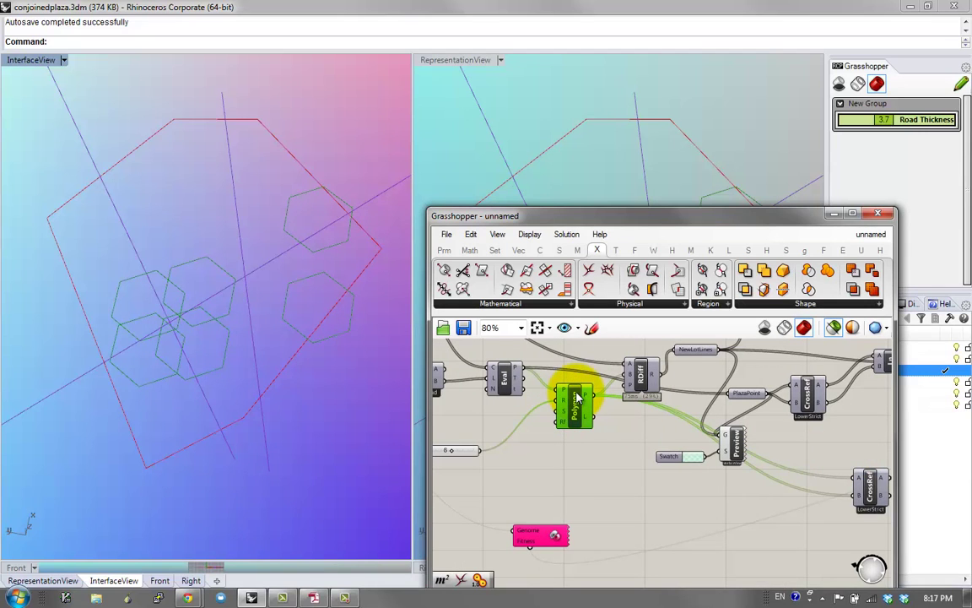
right_click_drag(609, 420, 569, 419)
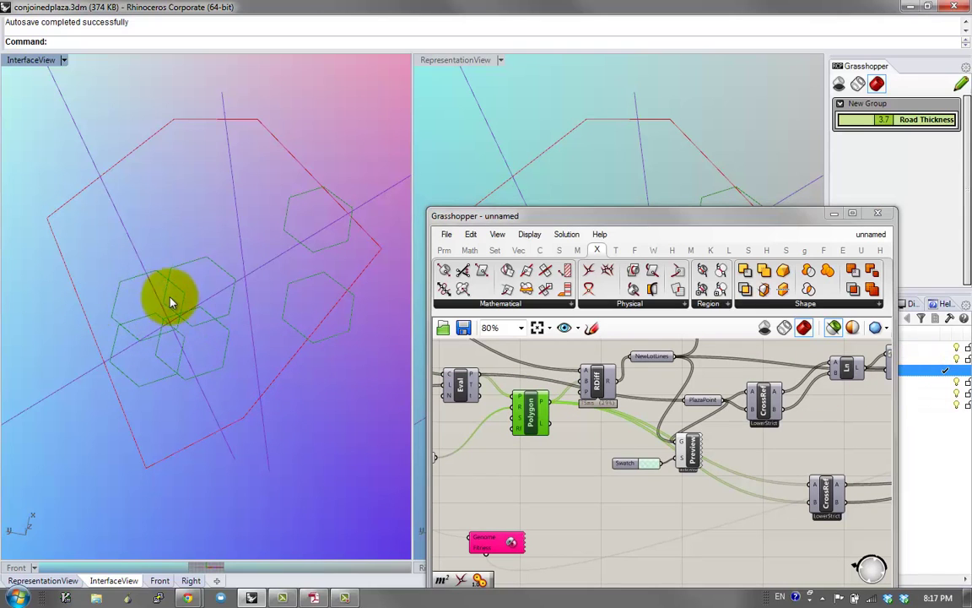
left_click(831, 303)
left_click(797, 461)
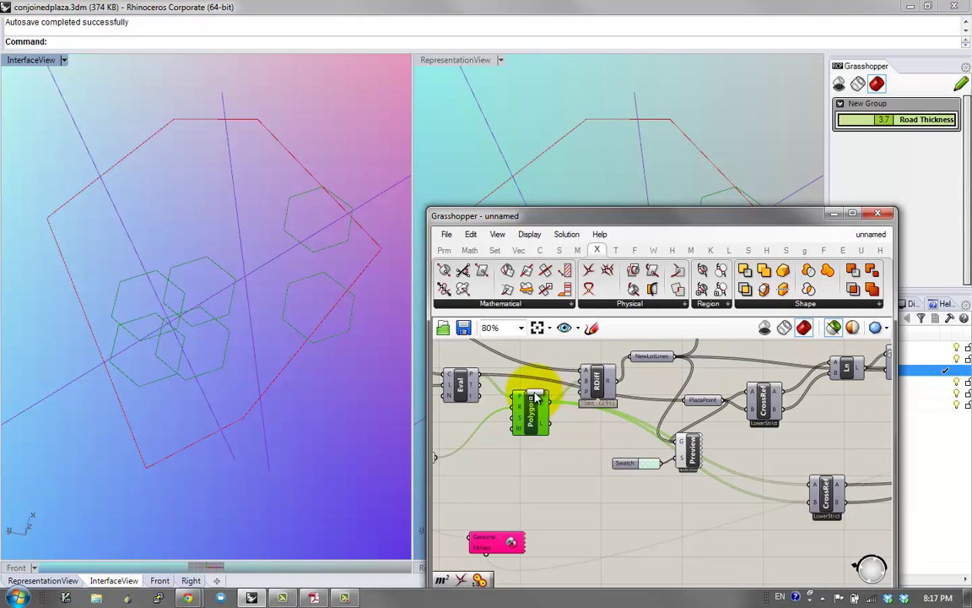
left_click(646, 519)
left_click_drag(644, 516, 549, 401)
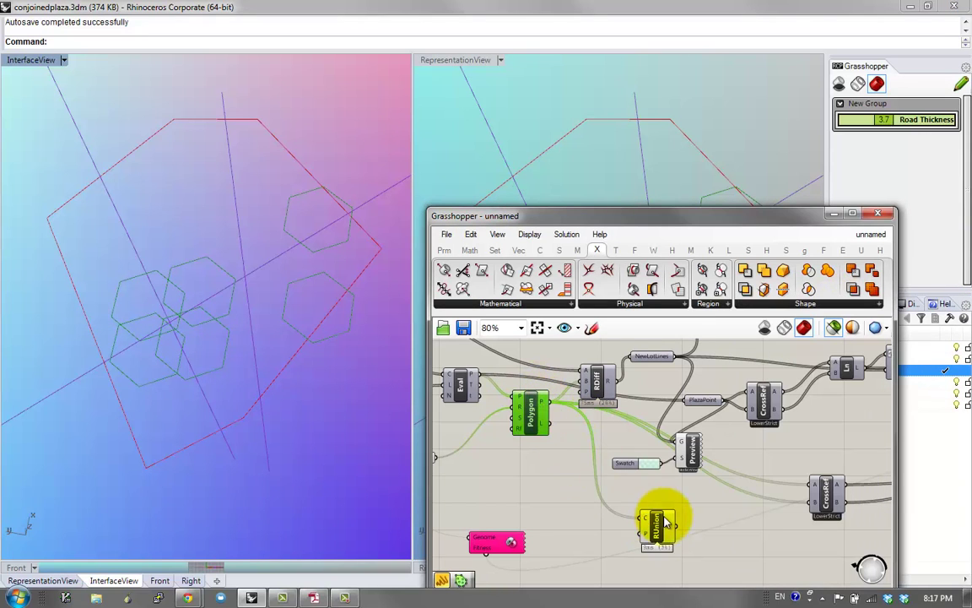
left_click(661, 539)
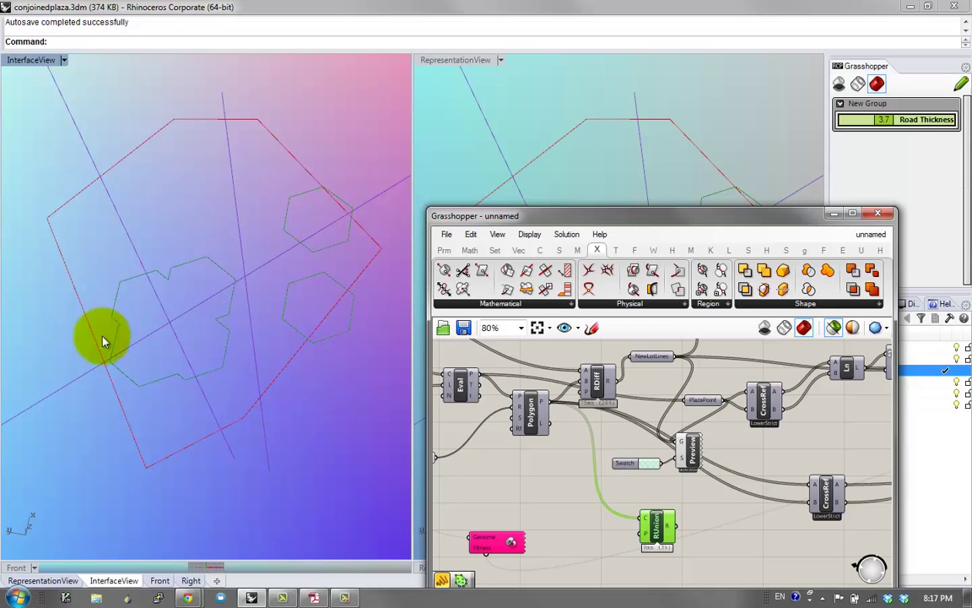
Step: Add an Area component fed by Region Union's R output and compare its centroids with the original and merged polygons
double_click(734, 549)
type("area")
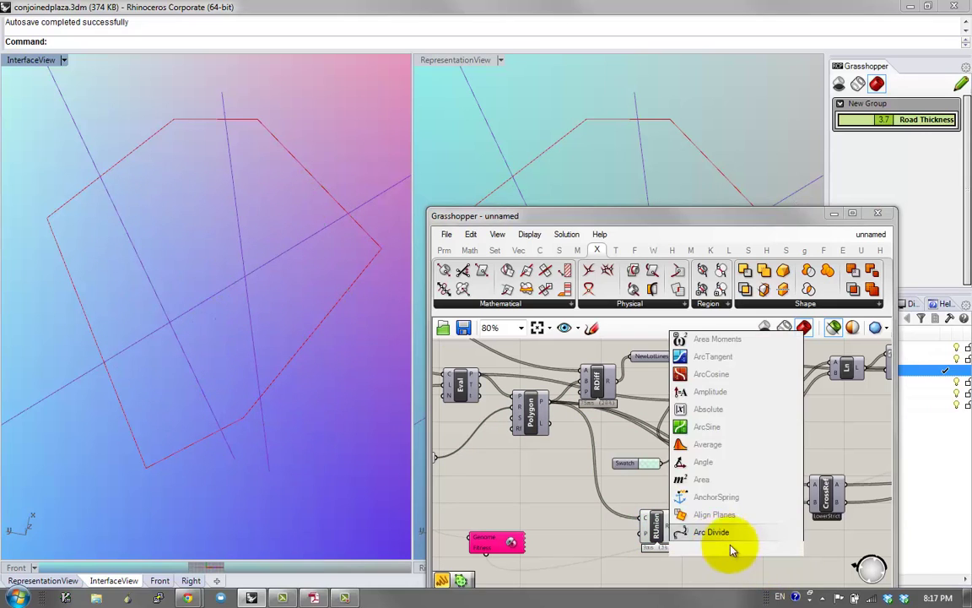
left_click(686, 531)
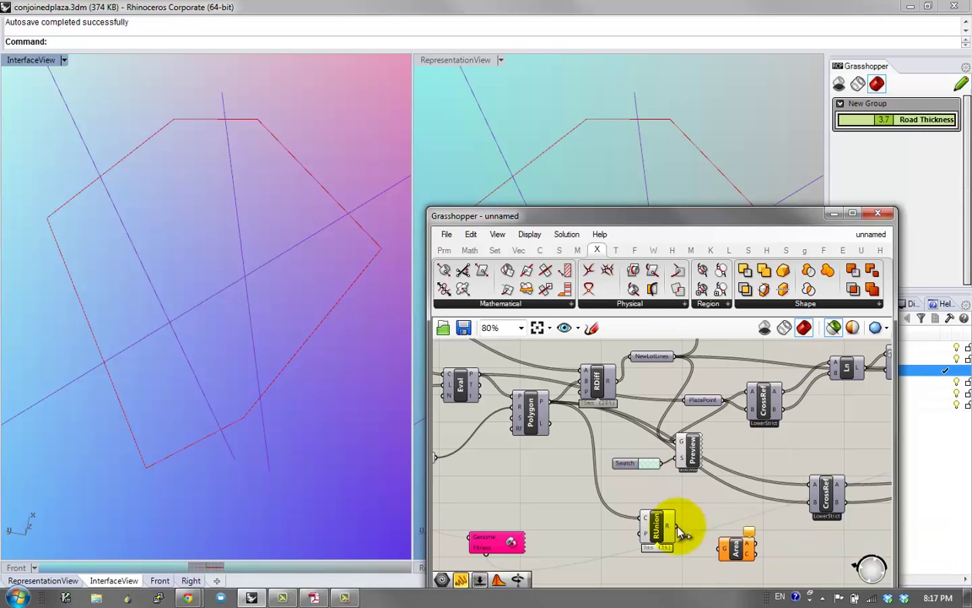
left_click_drag(683, 530, 723, 548)
left_click(522, 412)
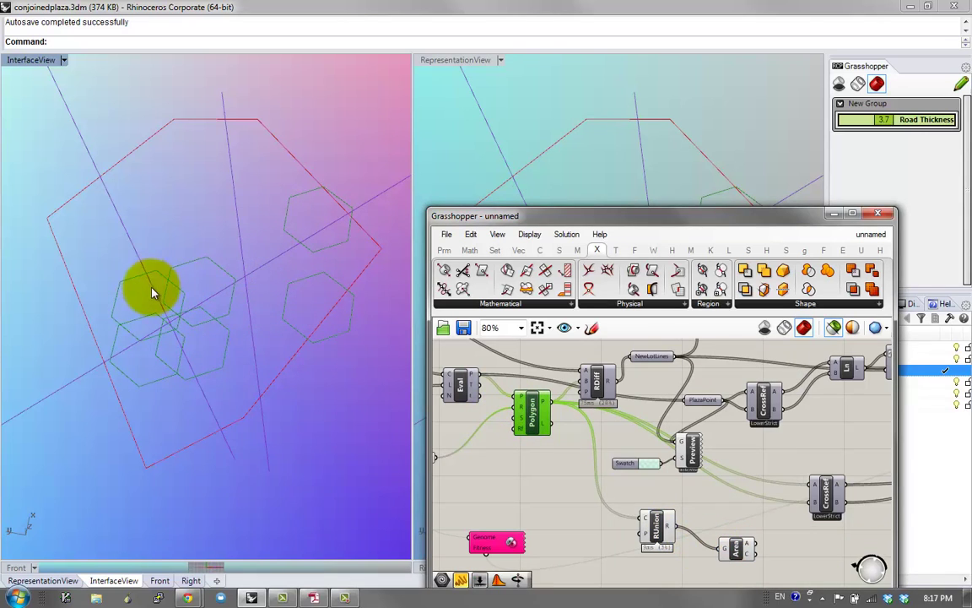
left_click(656, 525)
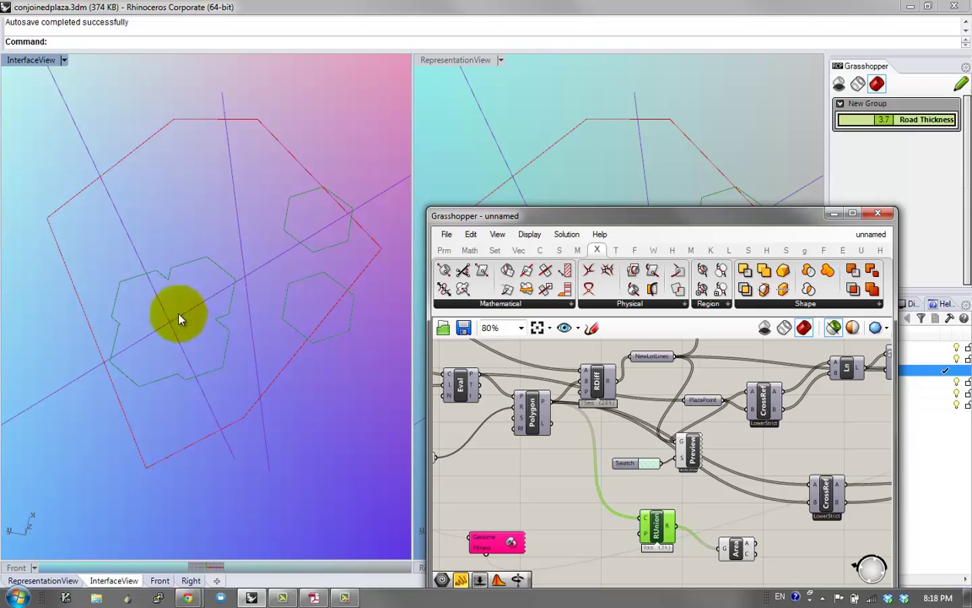
left_click(739, 551)
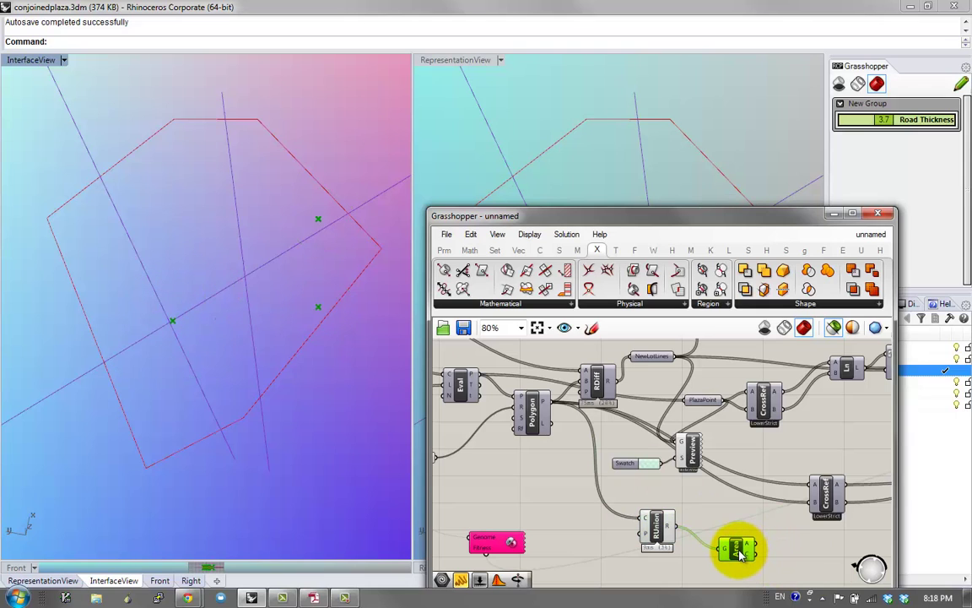
Step: Duplicate the Area component below the first, feed the copy from Polygon's P output and move Region Union closer to the Area components
left_click_drag(718, 531, 548, 411)
left_click_drag(738, 548, 731, 571)
right_click_drag(725, 525, 690, 461)
scroll(690, 460, "up", 2)
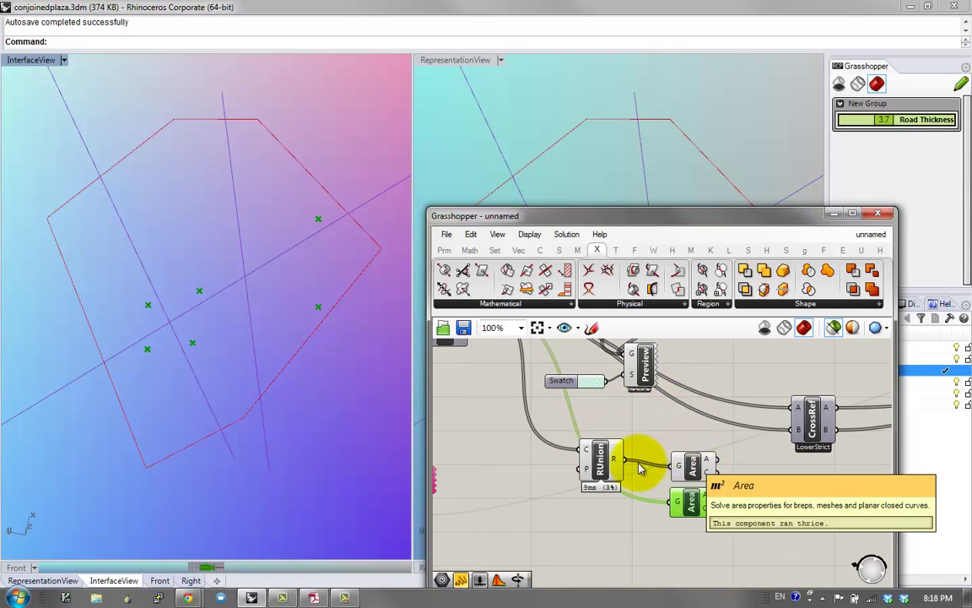
left_click_drag(603, 469, 637, 473)
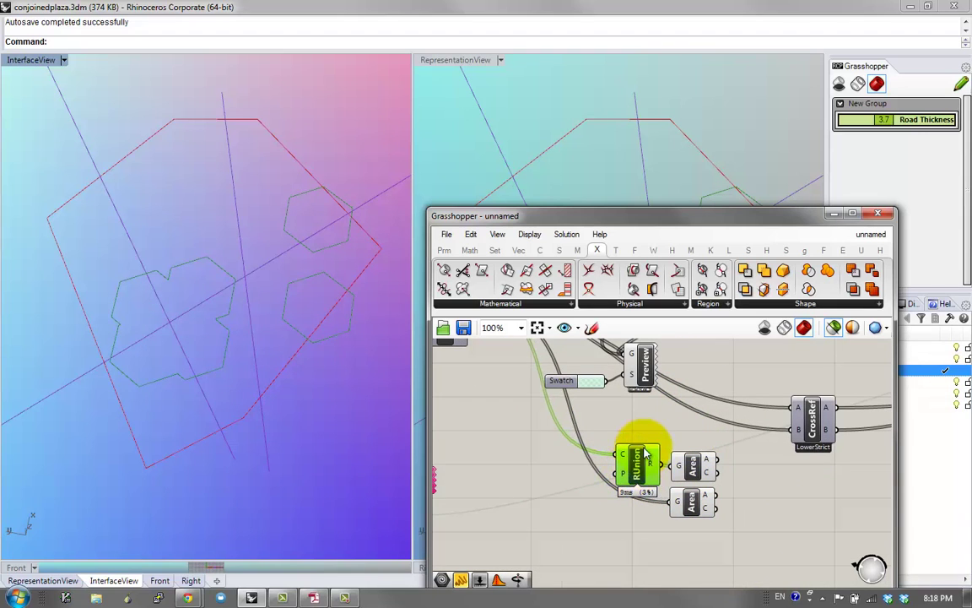
Step: Delete the CrossRef copy together with the Region Intersection component
scroll(645, 453, "down", 1)
right_click_drag(726, 443, 608, 438)
left_click_drag(818, 462, 645, 397)
key("Delete")
Step: Move the Region Union and both Area components lower on the canvas to clear space above them
right_click_drag(597, 423, 704, 461)
left_click_drag(727, 547, 615, 485)
left_click_drag(625, 488, 648, 534)
double_click(660, 486)
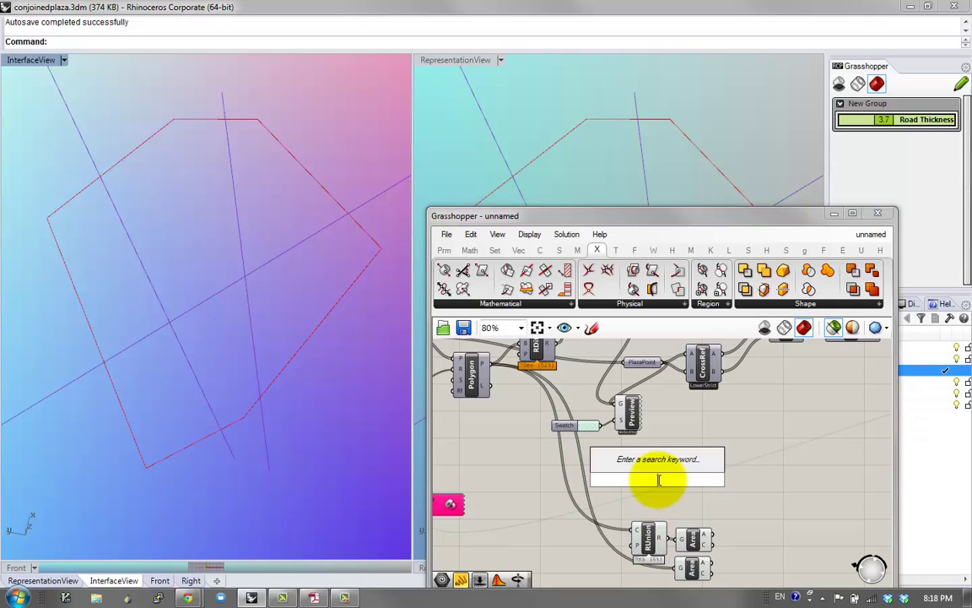
type("len")
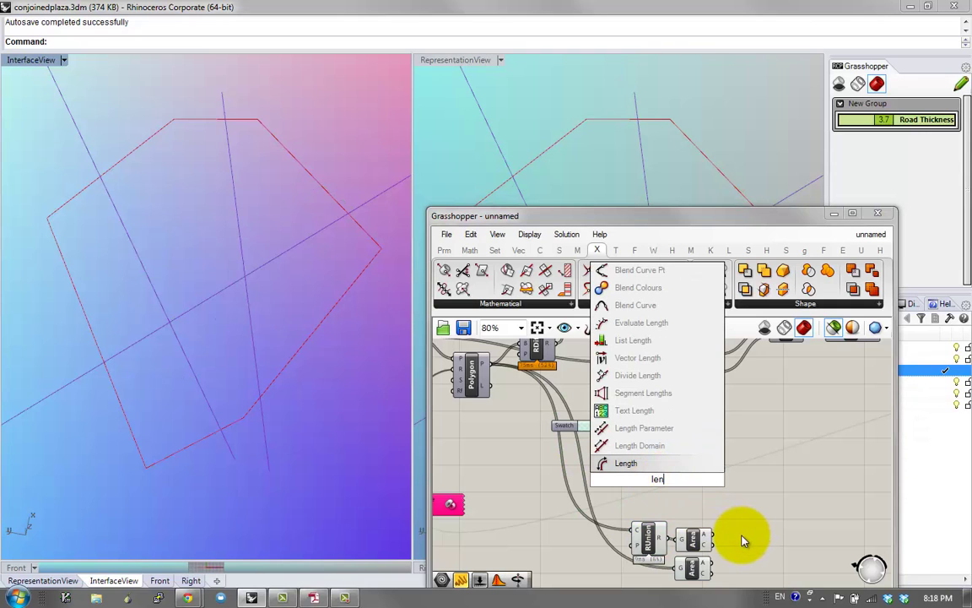
right_click_drag(742, 528, 774, 486)
Step: Add a List Length component above Region Union and connect the Polygon component's P output to its L input
double_click(686, 432)
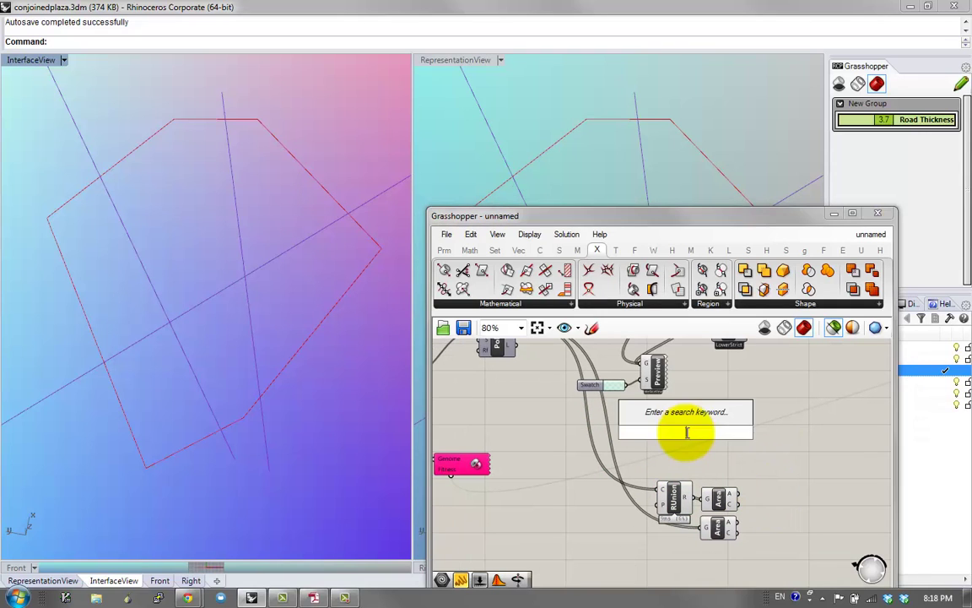
type("len")
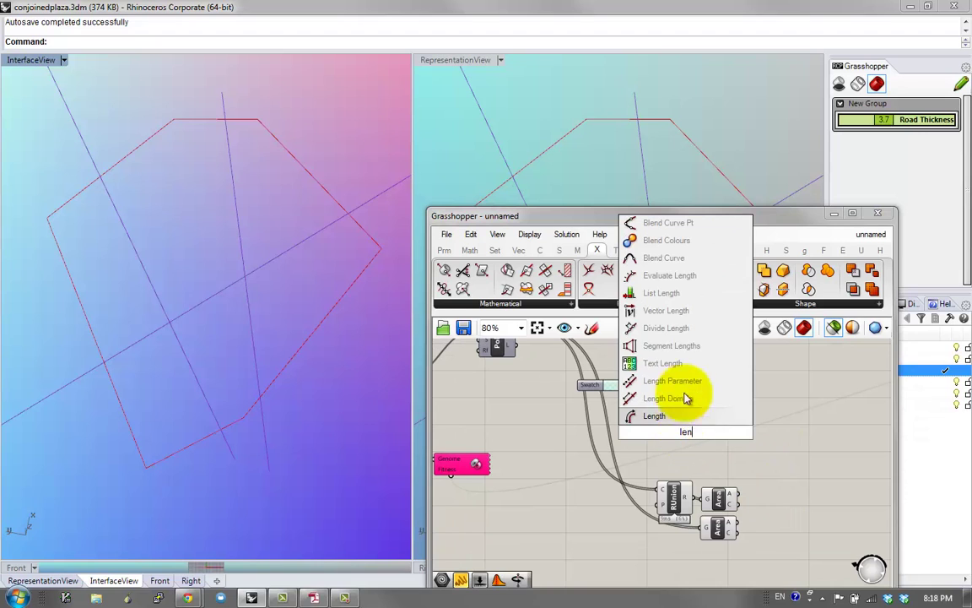
left_click(661, 293)
right_click_drag(557, 346, 547, 367)
left_click_drag(521, 354, 686, 479)
right_click_drag(688, 492, 654, 444)
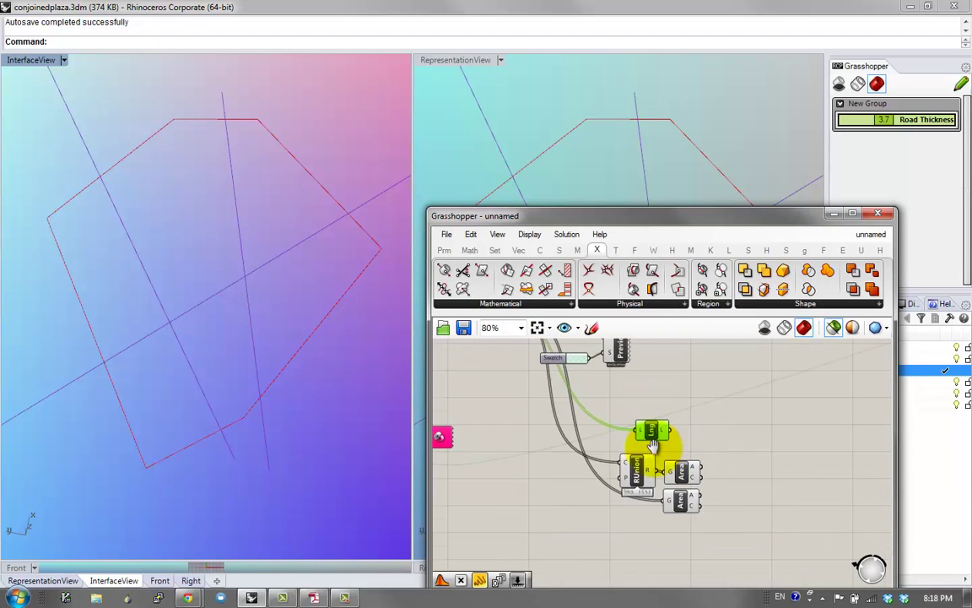
scroll(650, 464, "up", 1)
Step: Add a Mass Addition component beside the Area of Region Union and connect that Area's A output to its I input
left_click(629, 473)
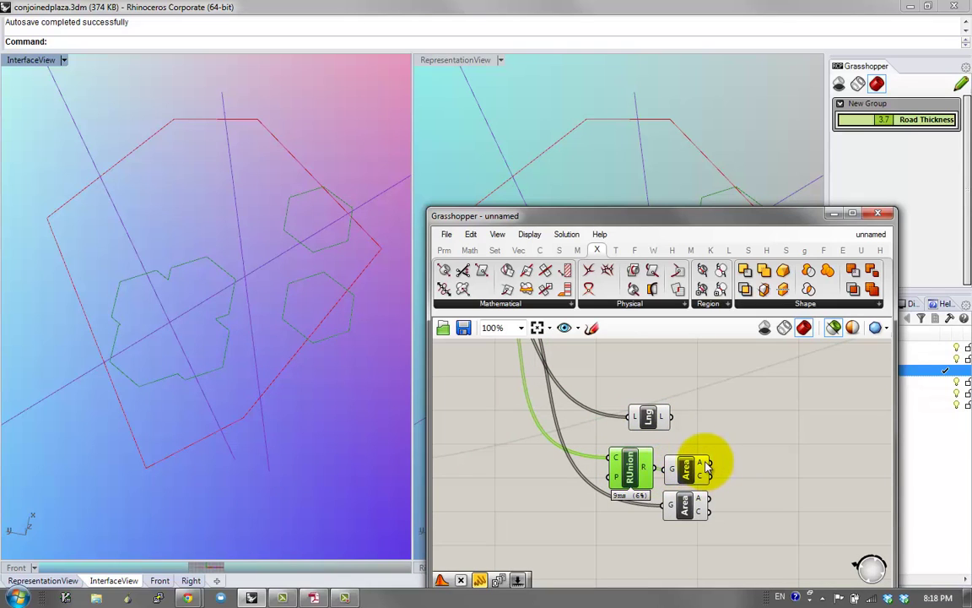
mouse_move(707, 465)
right_click_drag(733, 465, 665, 465)
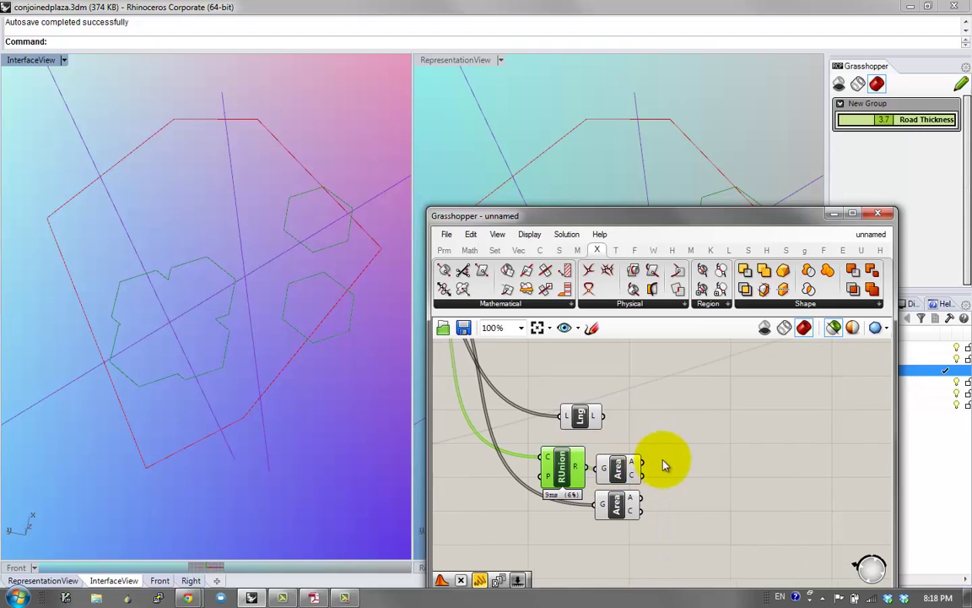
double_click(676, 464)
type("add")
left_click(655, 410)
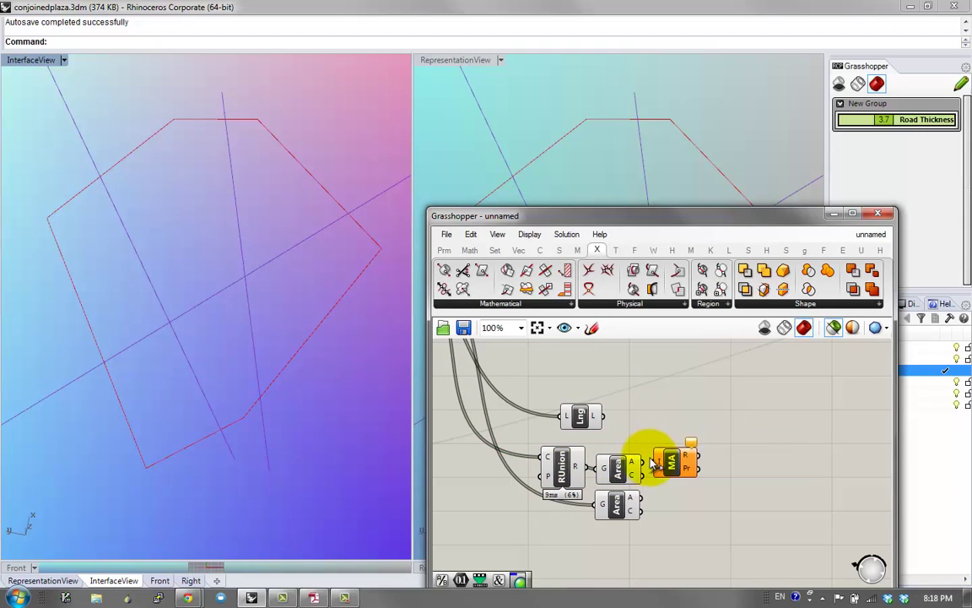
left_click_drag(661, 467, 660, 464)
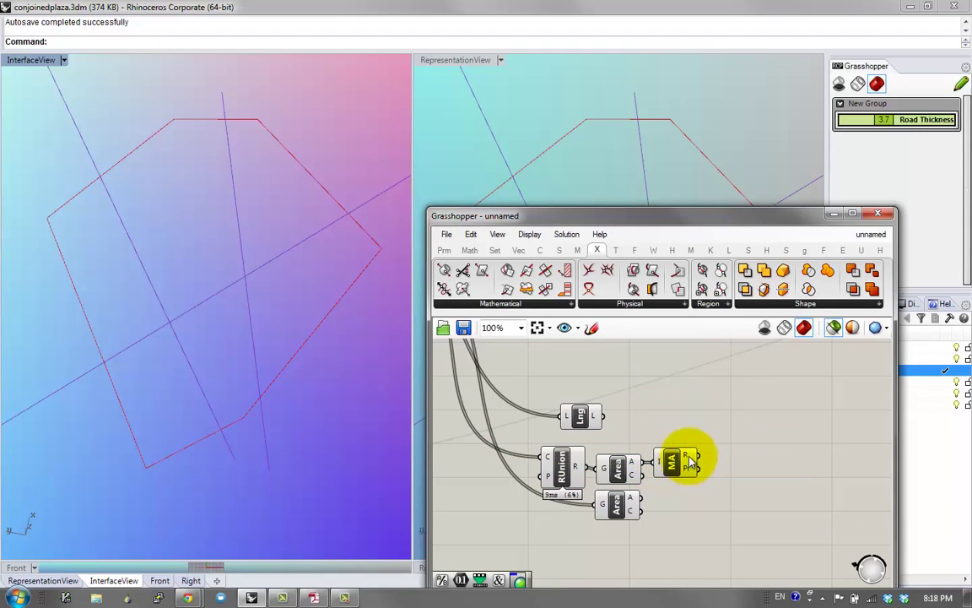
Step: Add a Division component, feeding Mass Addition's R output into A and List Length's L output into B
double_click(749, 436)
type("/")
key("Return")
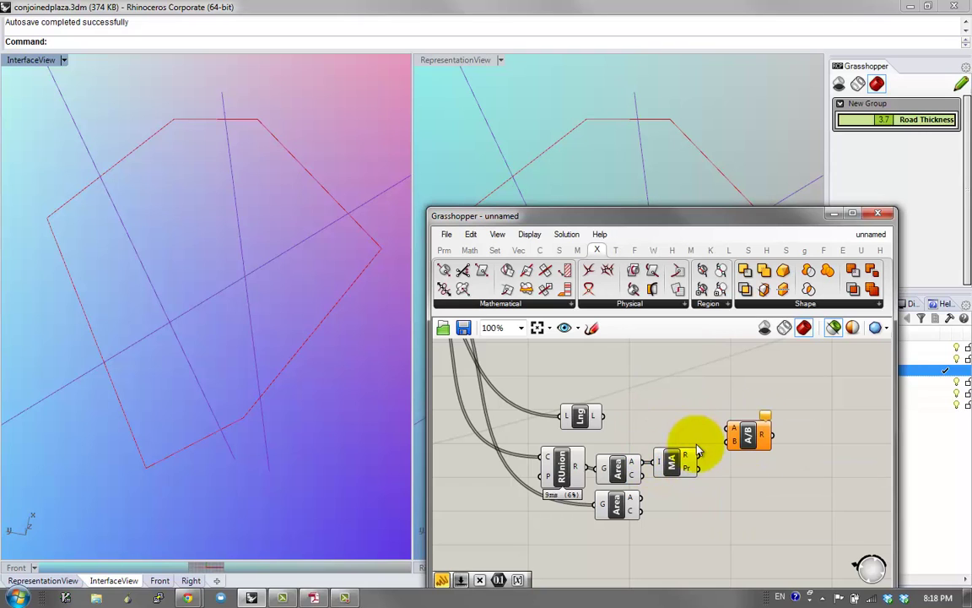
left_click_drag(733, 431, 671, 427)
Step: Add a Panel fed by the Division component's R output, place it beside the component and shrink it
left_click(823, 460)
double_click(823, 461)
type("//")
key("Return")
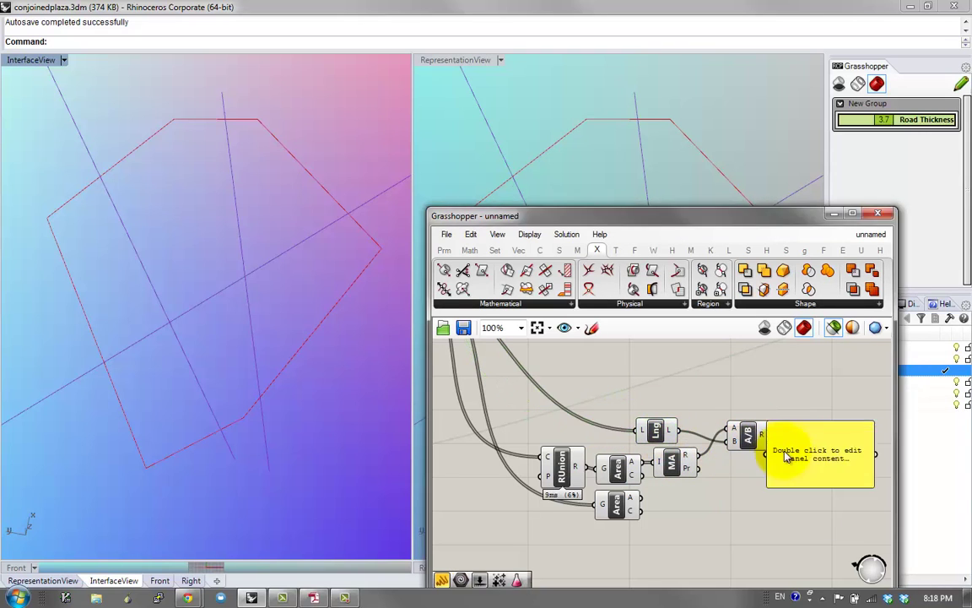
left_click_drag(792, 458, 835, 452)
left_click_drag(778, 439, 806, 446)
right_click_drag(806, 446, 691, 432)
left_click_drag(727, 455, 716, 452)
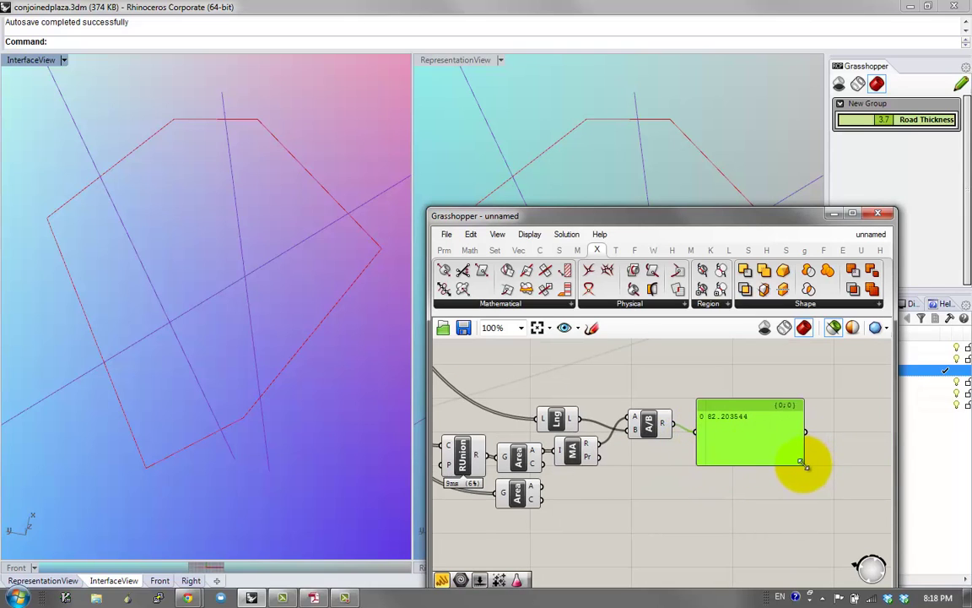
left_click_drag(804, 464, 763, 451)
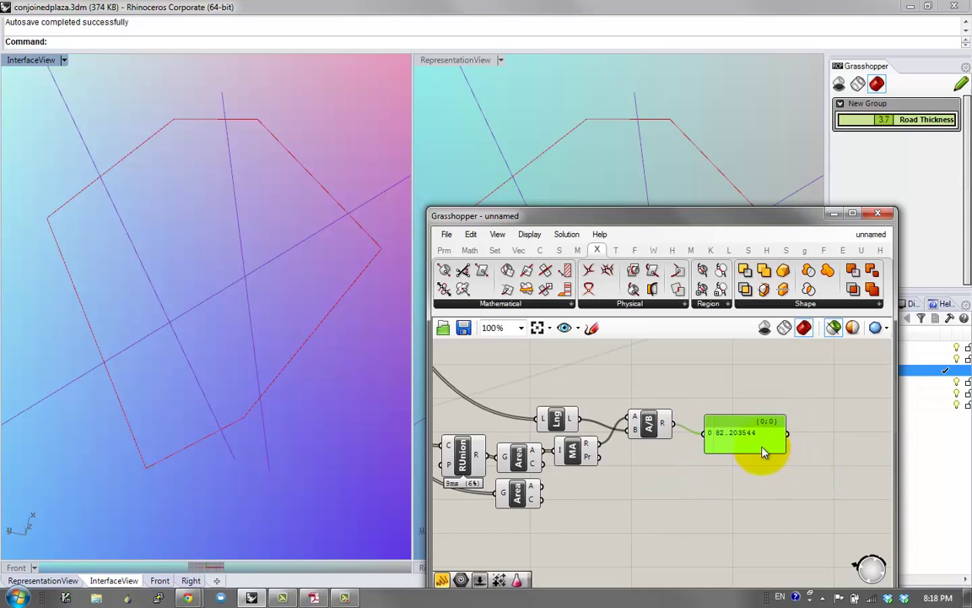
Step: Shift the lower Area component further along the row and connect its A output to a copy of the Panel
scroll(731, 464, "down", 4)
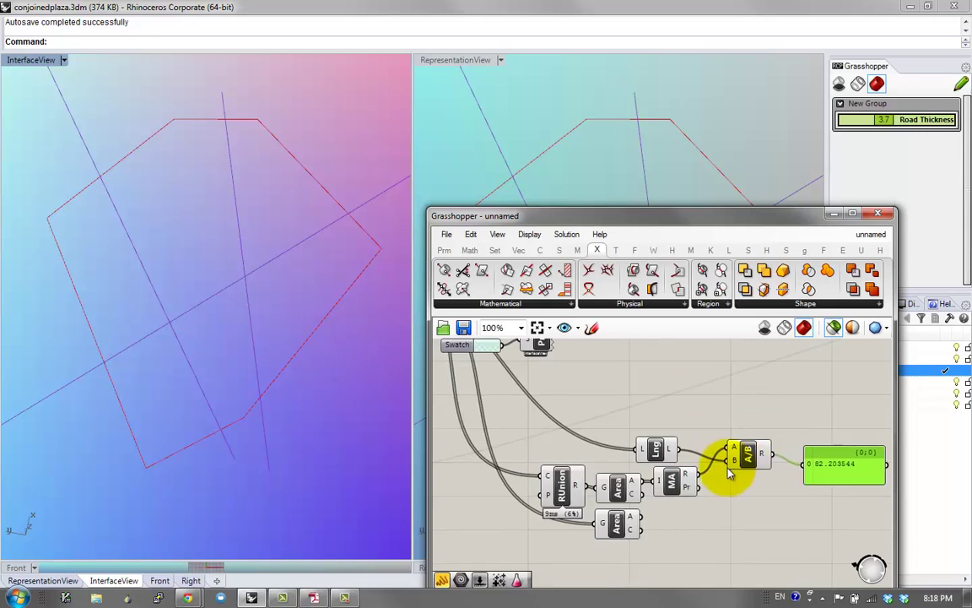
right_click_drag(700, 436, 705, 463)
scroll(729, 482, "up", 3)
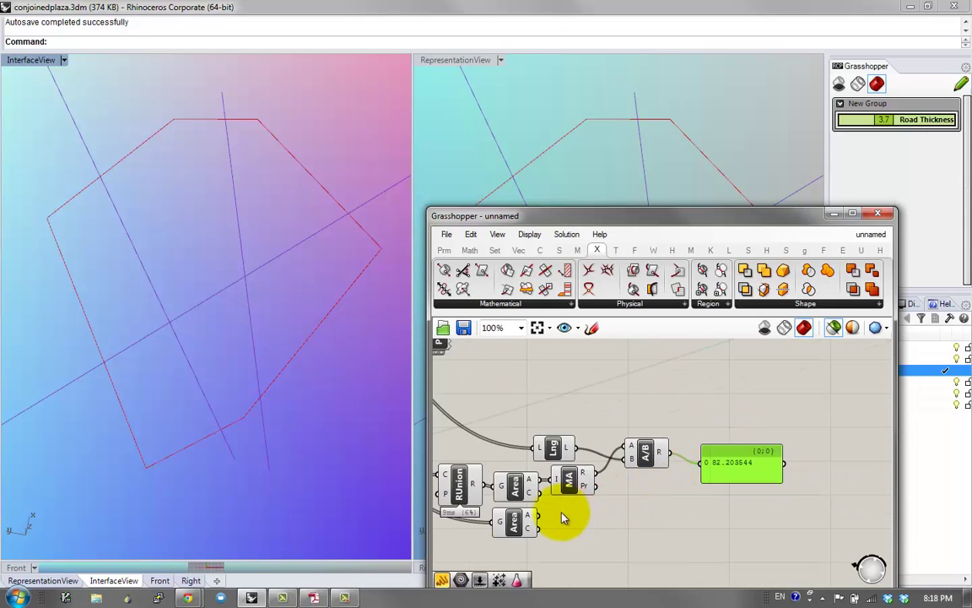
left_click_drag(520, 528, 606, 531)
left_click(468, 485)
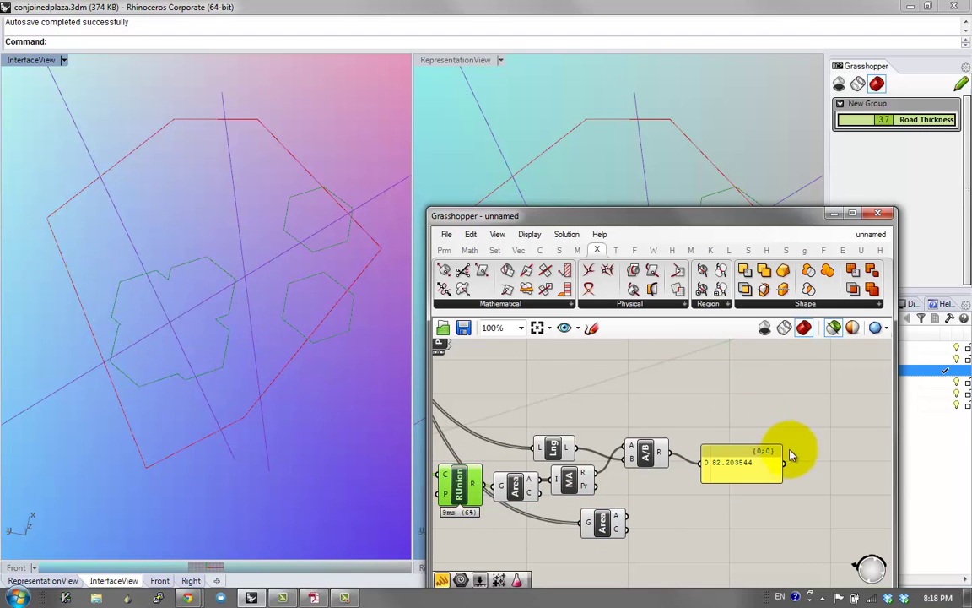
left_click(749, 464)
left_click_drag(623, 521, 664, 515)
left_click_drag(706, 478, 768, 500)
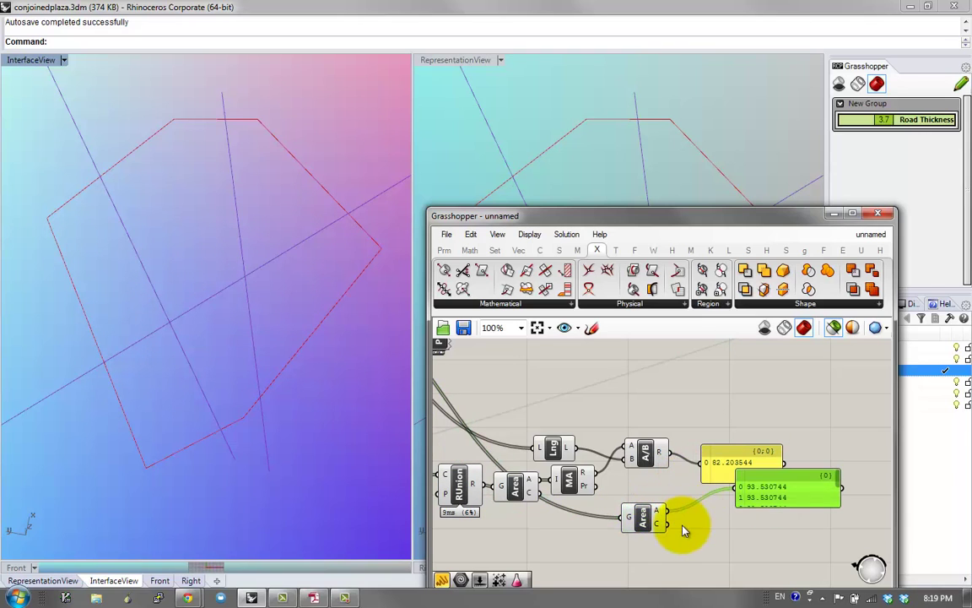
Step: Insert an Average component between the lower Area's A output and its Panel, and spread the two Panels apart
left_click(707, 522)
double_click(712, 518)
type("aver")
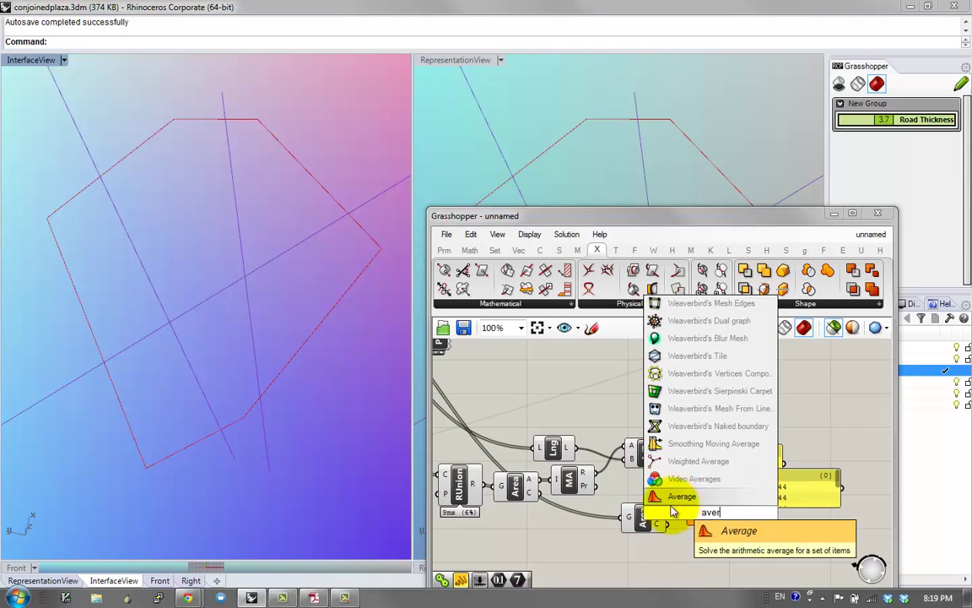
key("Return")
left_click_drag(697, 513, 699, 513)
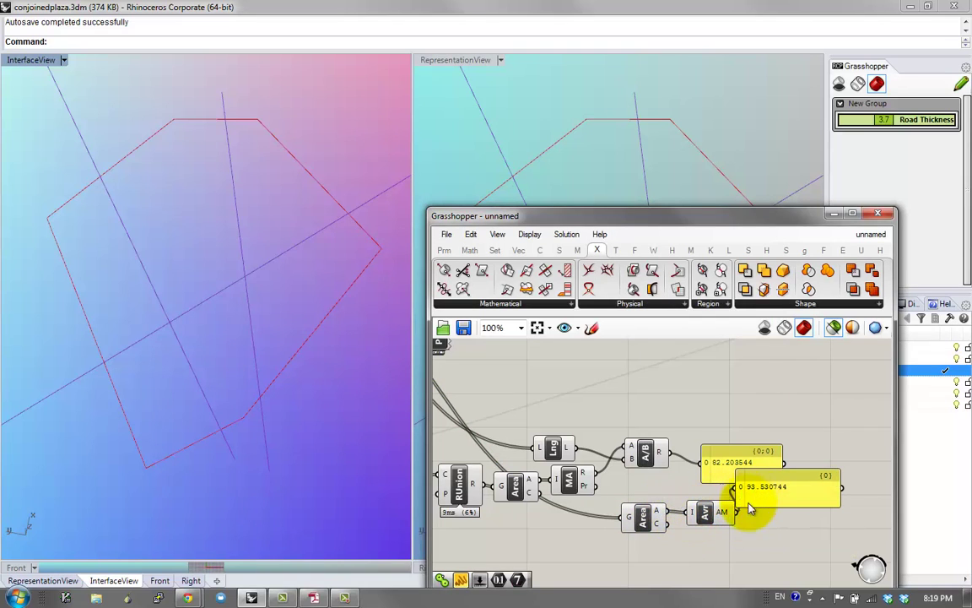
left_click_drag(769, 496, 798, 528)
left_click_drag(742, 468, 786, 454)
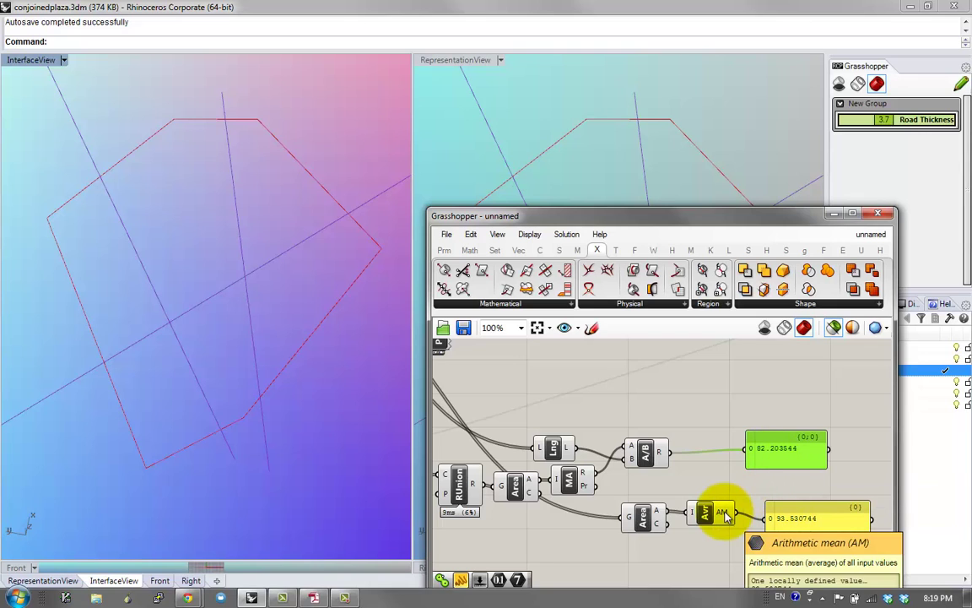
Step: Add a second Division component with the first Division's R as A and Average's AM as B, moving the Panels clear of it
right_click_drag(851, 457, 726, 445)
left_click(727, 444)
double_click(727, 444)
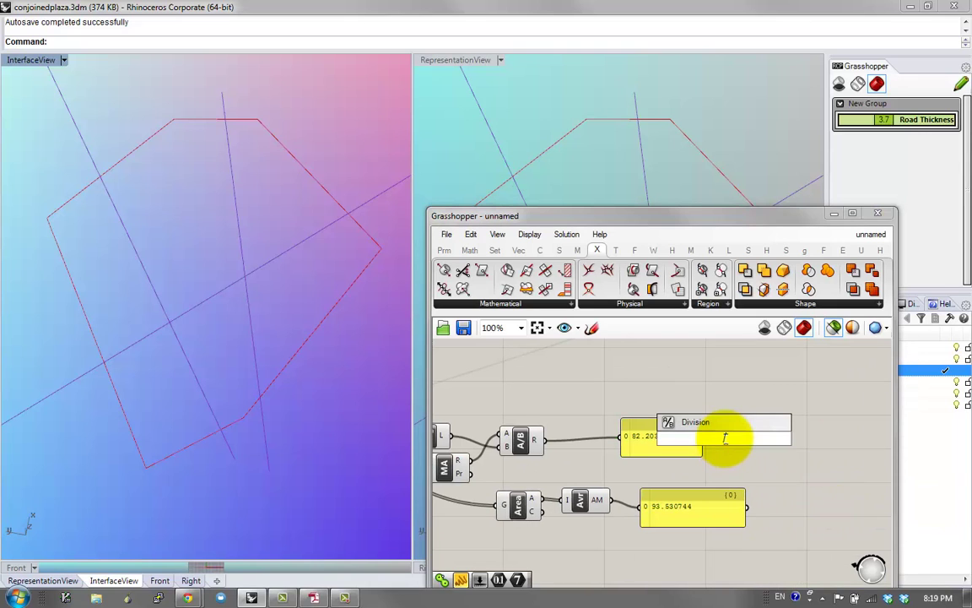
left_click(727, 424)
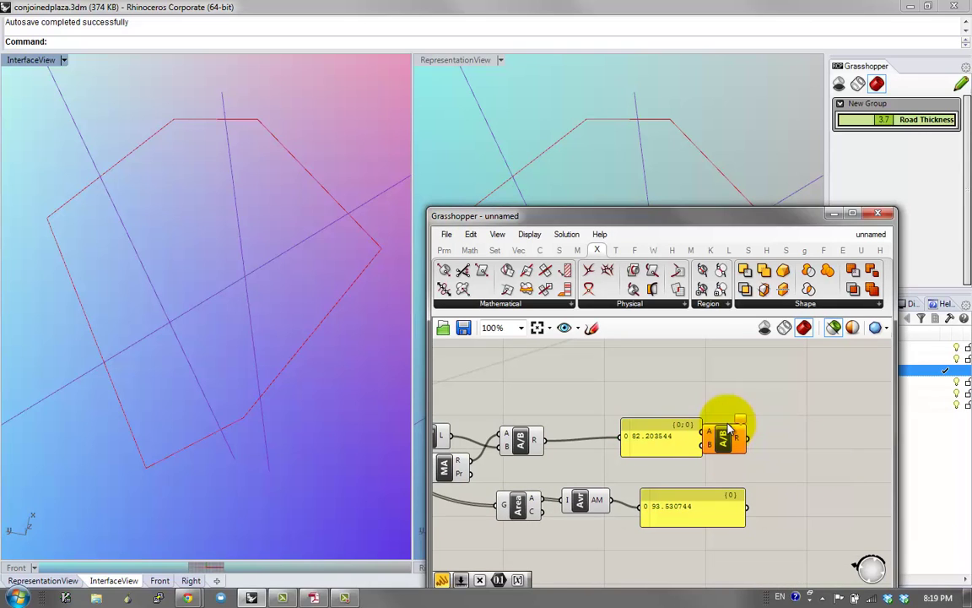
left_click(688, 513)
left_click_drag(672, 452, 667, 417)
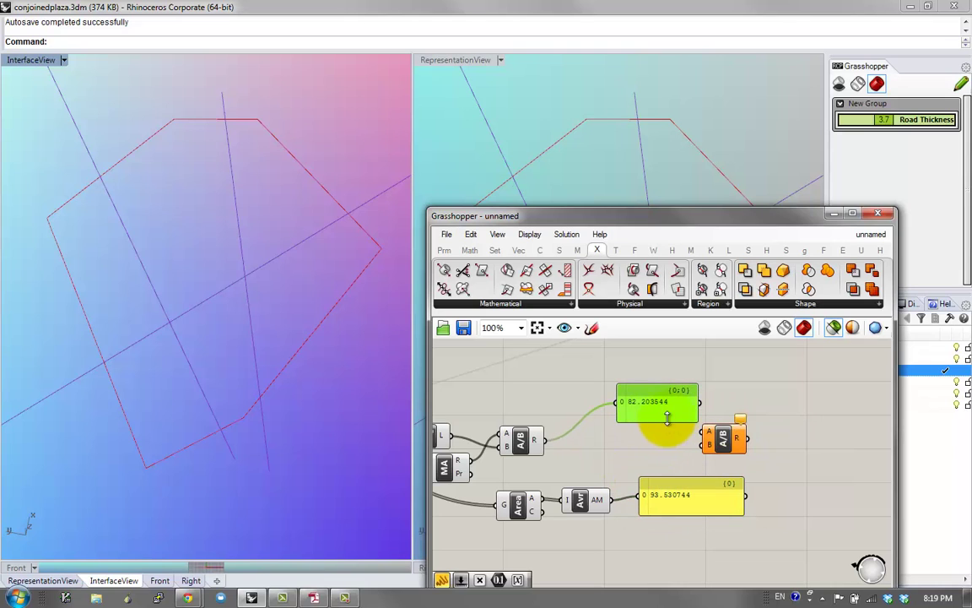
left_click_drag(554, 447, 611, 500)
Step: Move the lower Panel past the second Division and reconnect it to that component's R output
left_click_drag(691, 495, 858, 438)
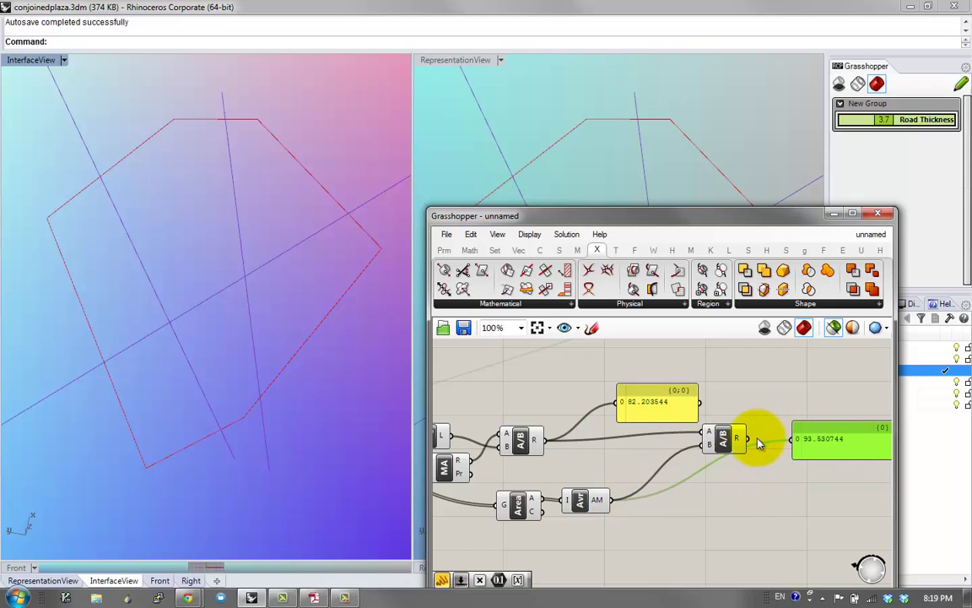
left_click_drag(758, 443, 817, 446)
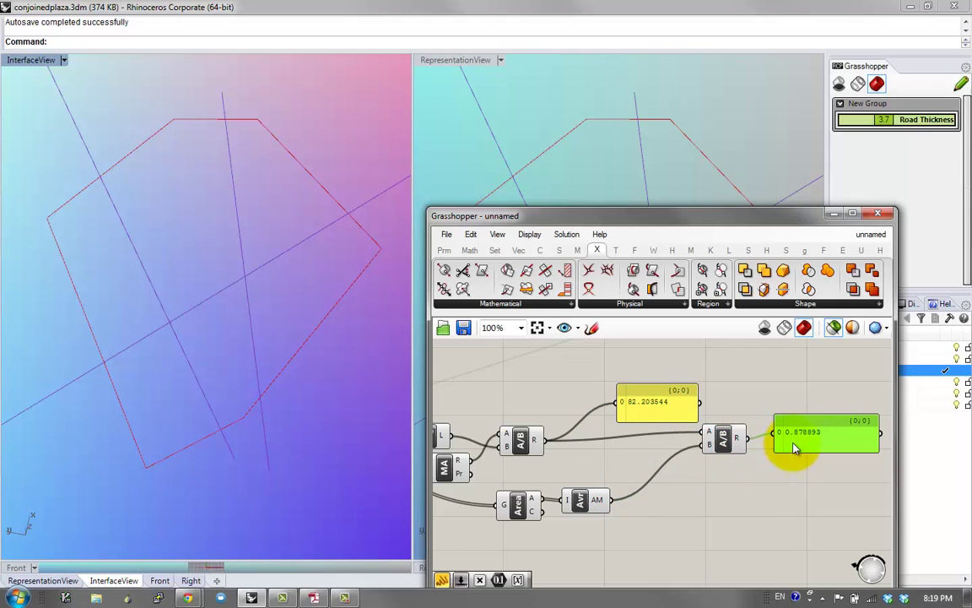
right_click_drag(795, 437, 642, 450)
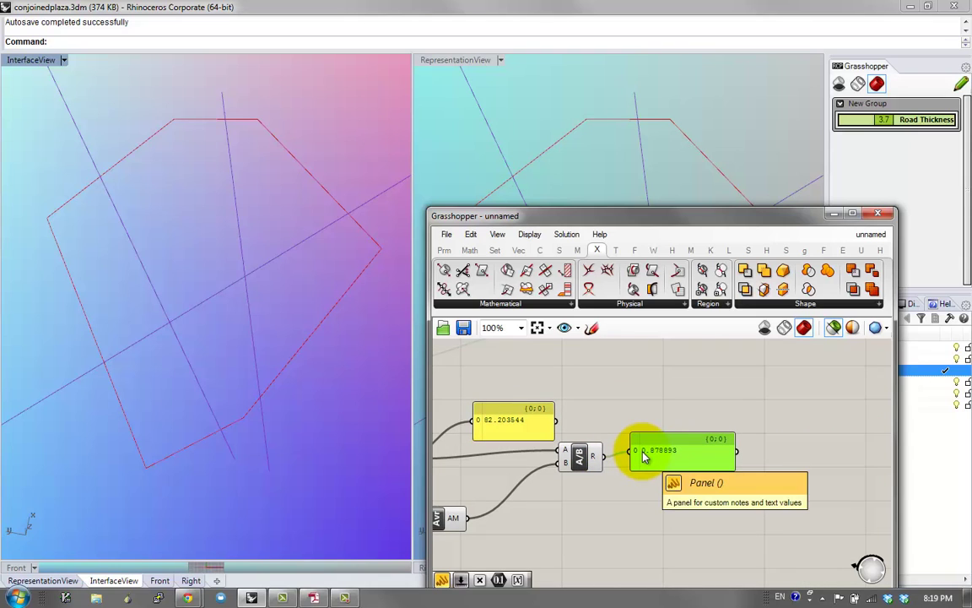
Step: Move the second Division and its Panel further out and lower, leaving a wider gap between the two
scroll(646, 451, "down", 2)
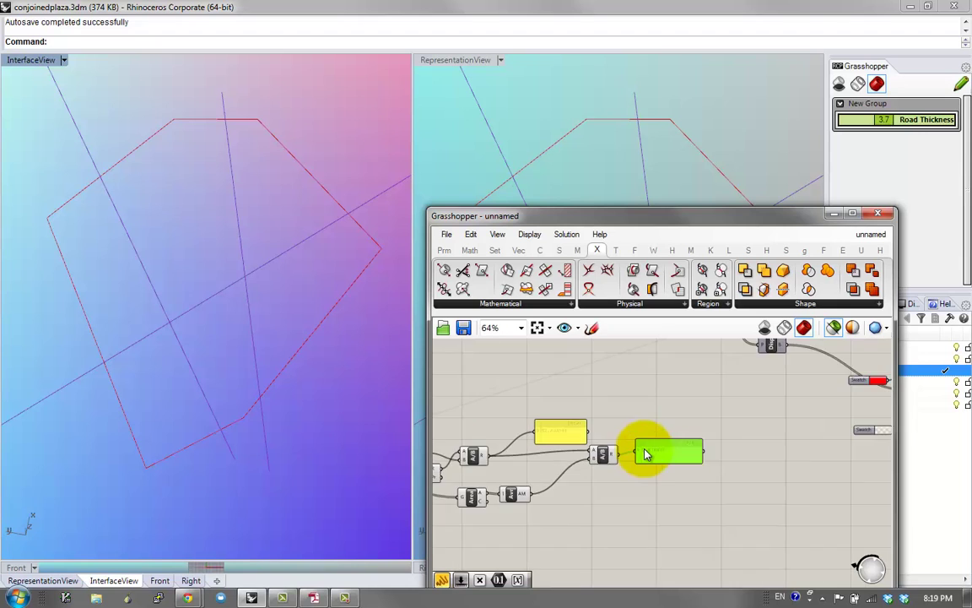
scroll(645, 451, "up", 2)
right_click_drag(657, 444, 628, 469)
scroll(591, 477, "down", 3)
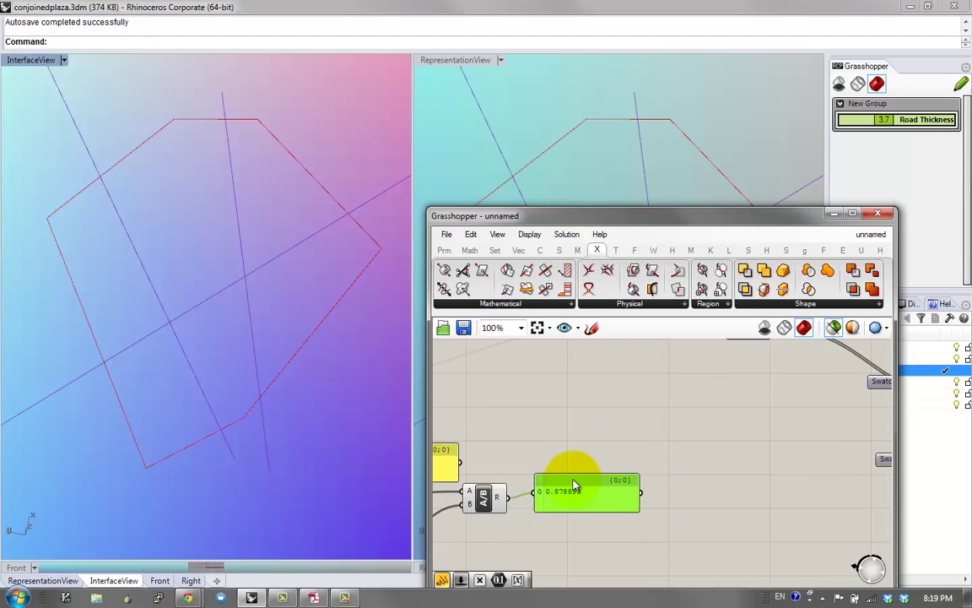
left_click_drag(575, 508, 629, 492)
left_click(700, 446)
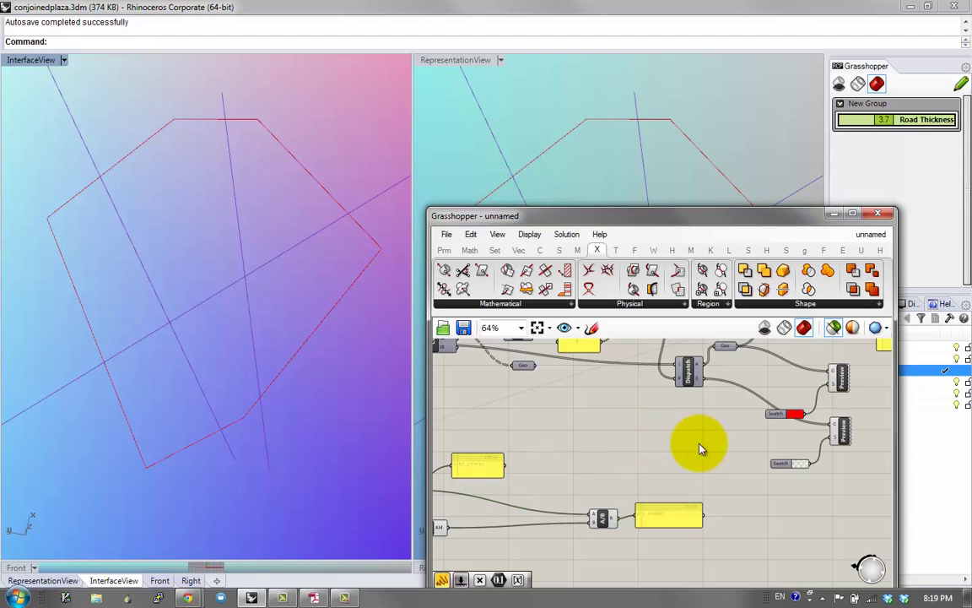
right_click_drag(659, 509, 642, 500)
scroll(642, 500, "up", 2)
left_click_drag(698, 507, 770, 505)
Step: Add a Number parameter and connect it between the second Division's R output and the last Panel
left_click(668, 430)
double_click(667, 430)
type("num")
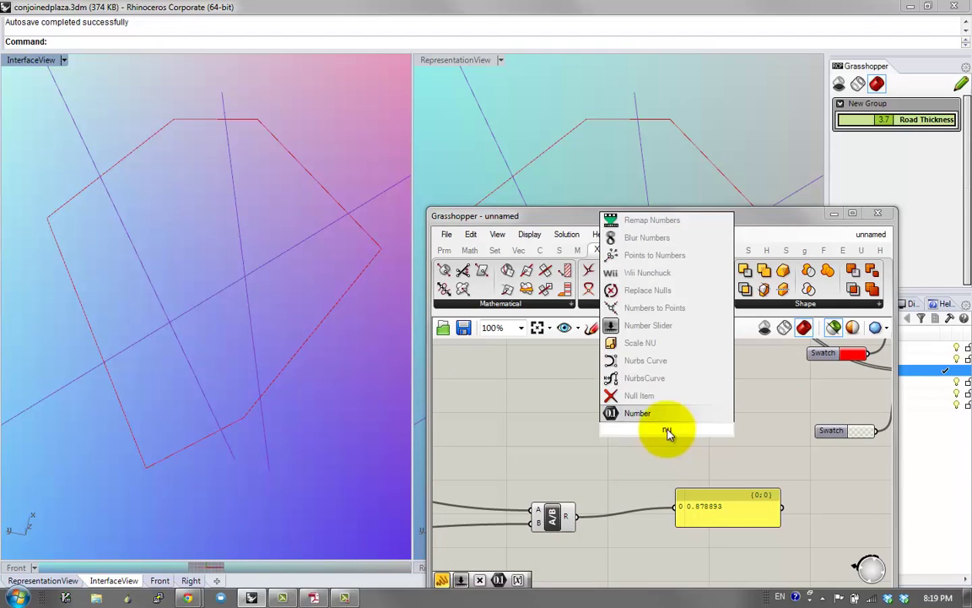
left_click(647, 413)
left_click_drag(578, 517, 676, 507)
Step: Rename the Panel fed by the Number parameter to Overlap and place the parameter in line before it
left_click(723, 498)
right_click(724, 499)
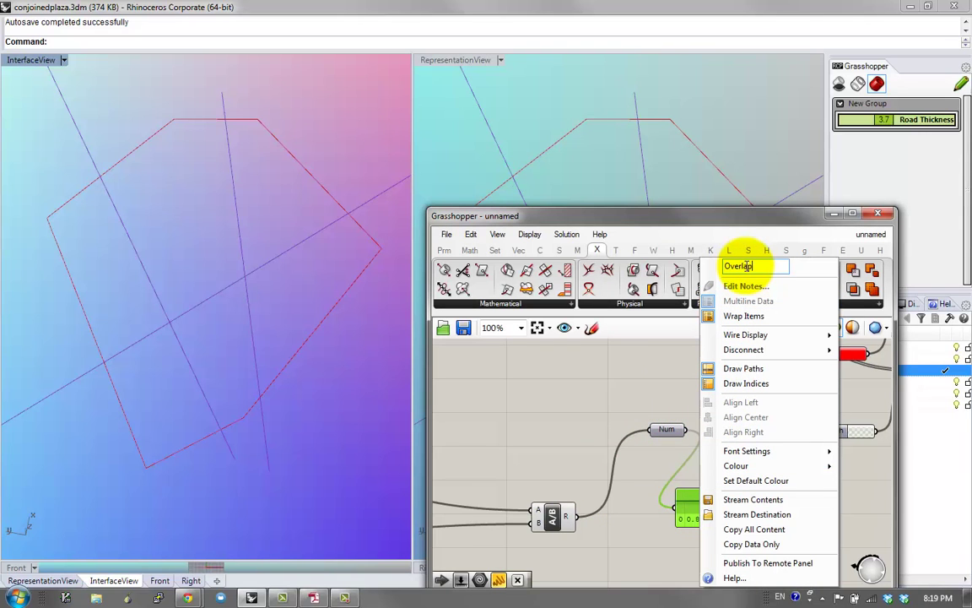
type("Overlap")
key("Return")
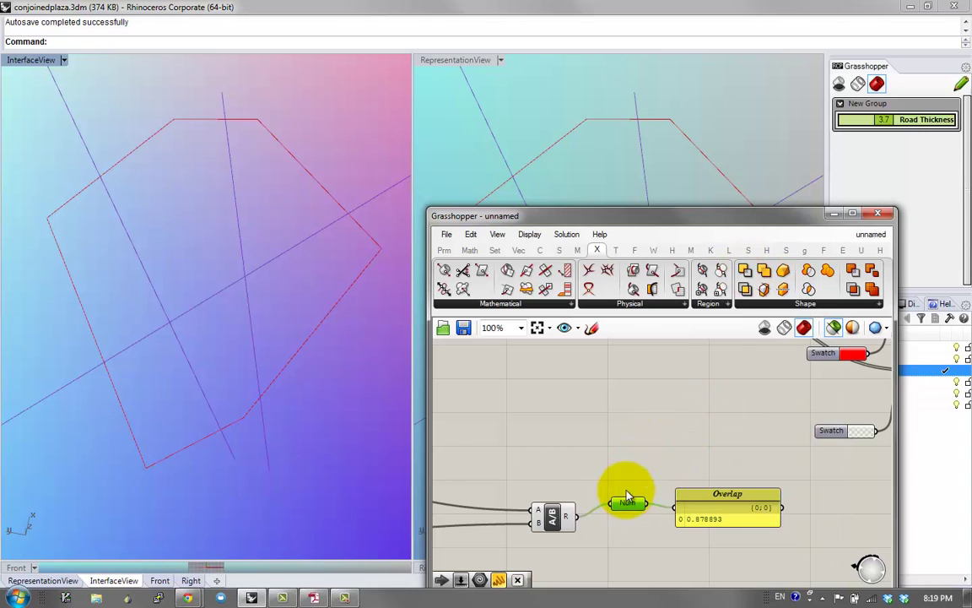
Step: Connect the Galapagos component's fitness input to the new Number parameter holding the overlap ratio
scroll(631, 460, "down", 5)
right_click_drag(537, 395, 651, 397)
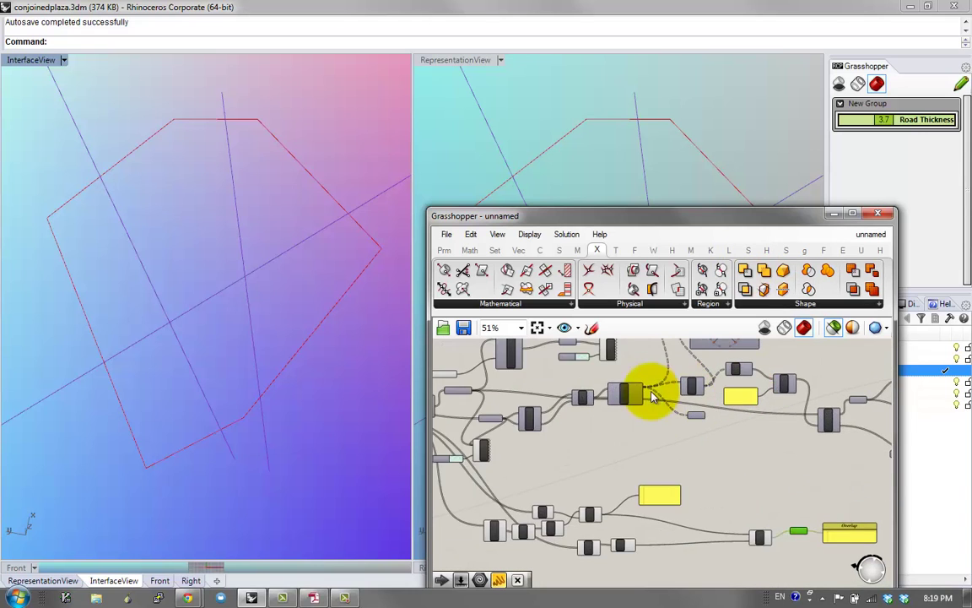
scroll(564, 374, "down", 2)
right_click_drag(545, 405, 633, 429)
scroll(562, 496, "up", 1)
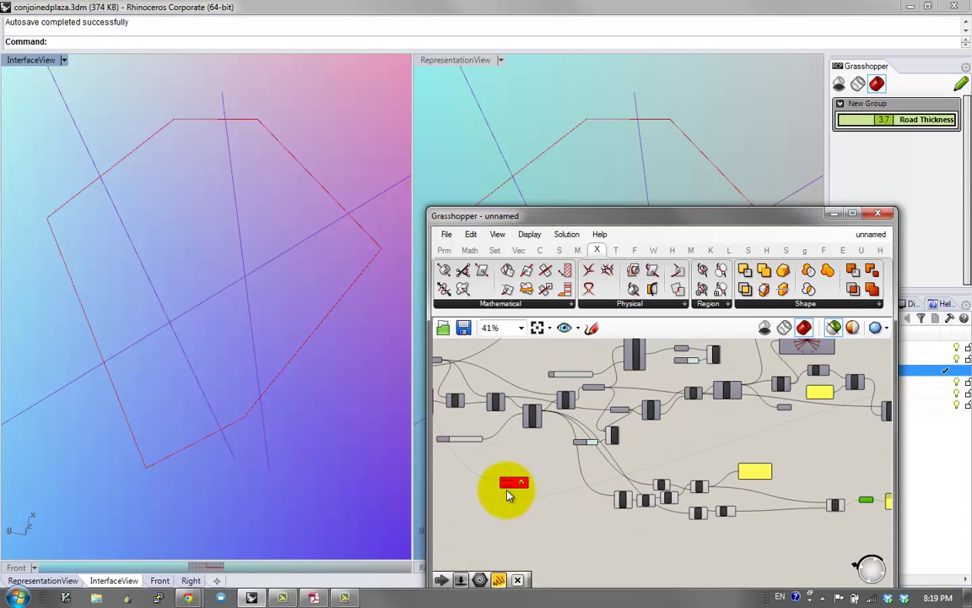
left_click_drag(509, 496, 796, 511)
scroll(552, 515, "down", 1)
scroll(825, 496, "up", 2)
right_click_drag(531, 495, 621, 493)
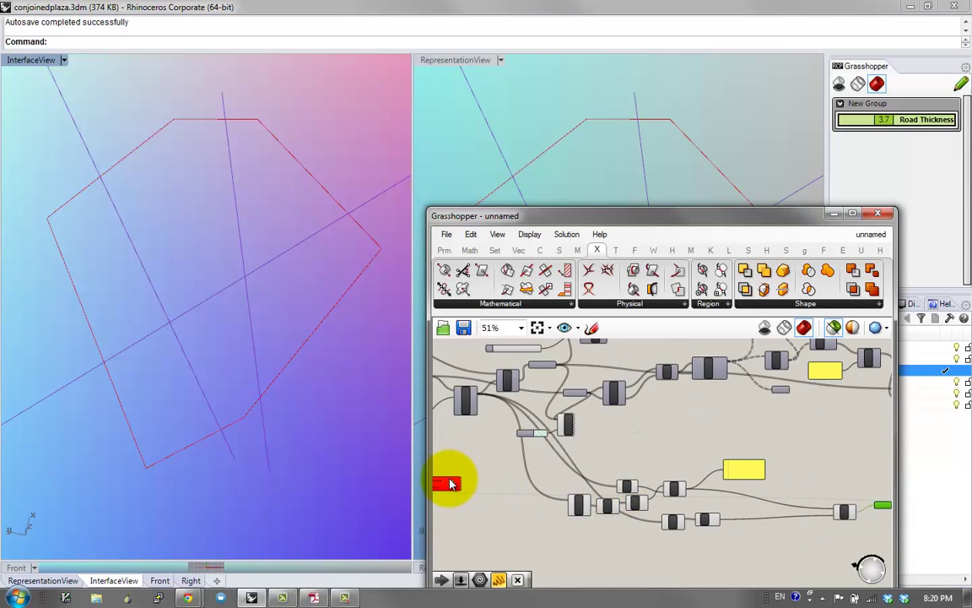
Step: Open the Galapagos editor, start the solver, stop the run and close the editor with its settings accepted
double_click(448, 486)
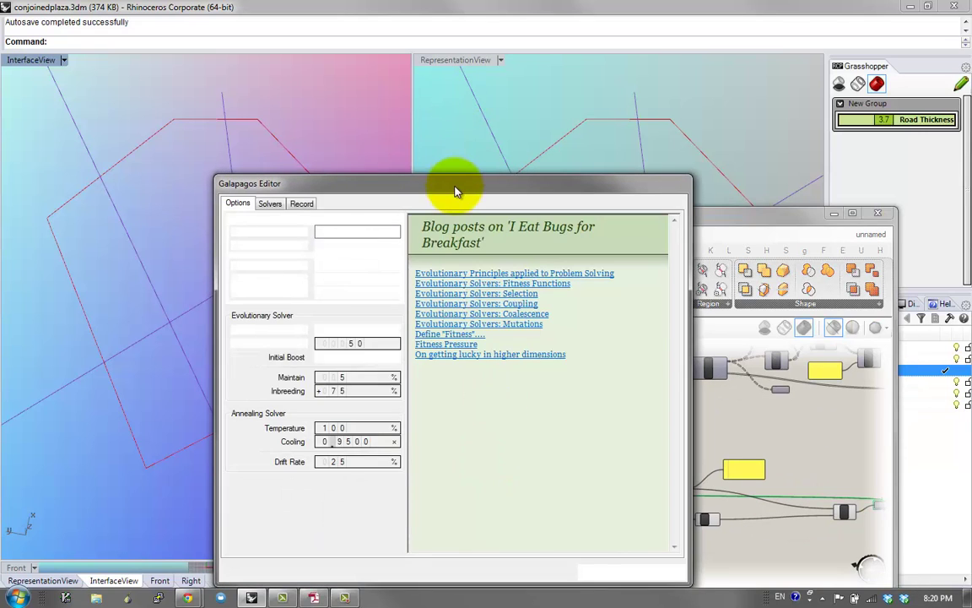
left_click_drag(458, 191, 658, 178)
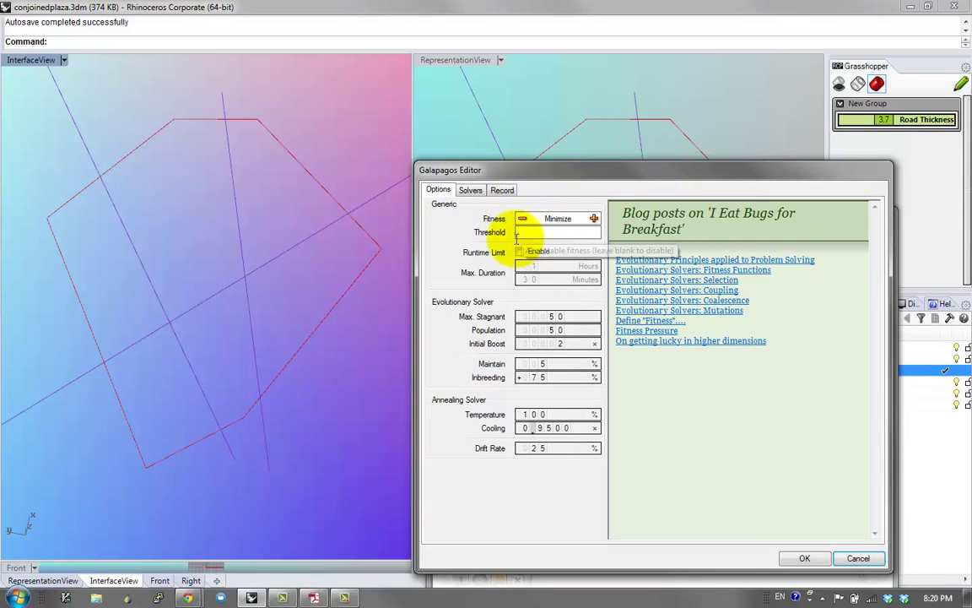
left_click(470, 190)
left_click(488, 211)
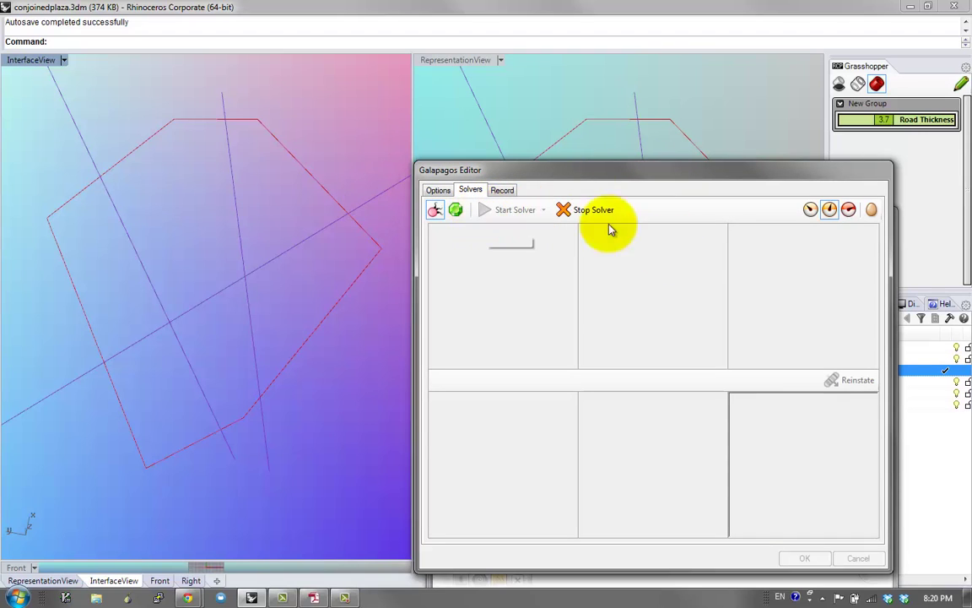
left_click(601, 212)
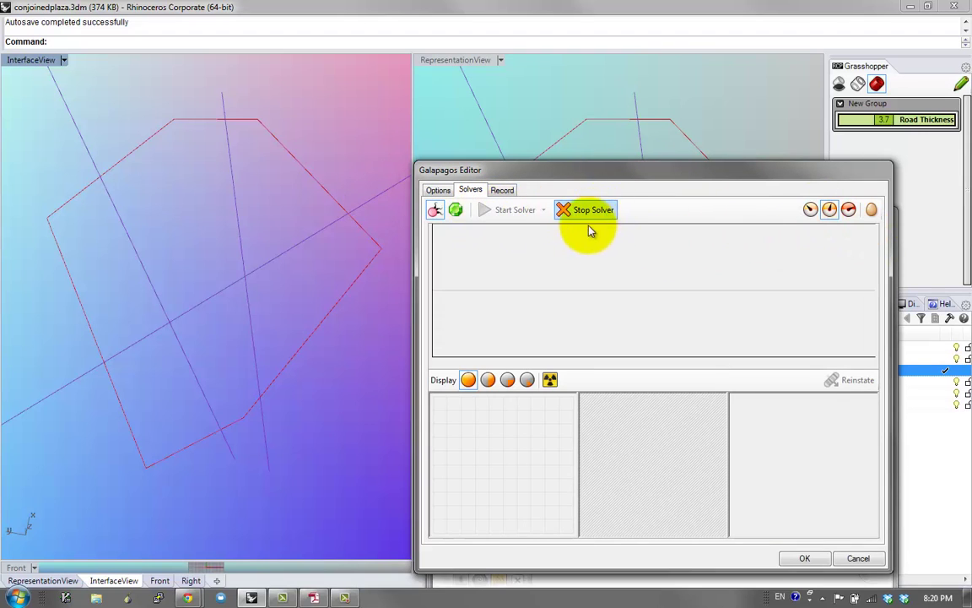
left_click(802, 556)
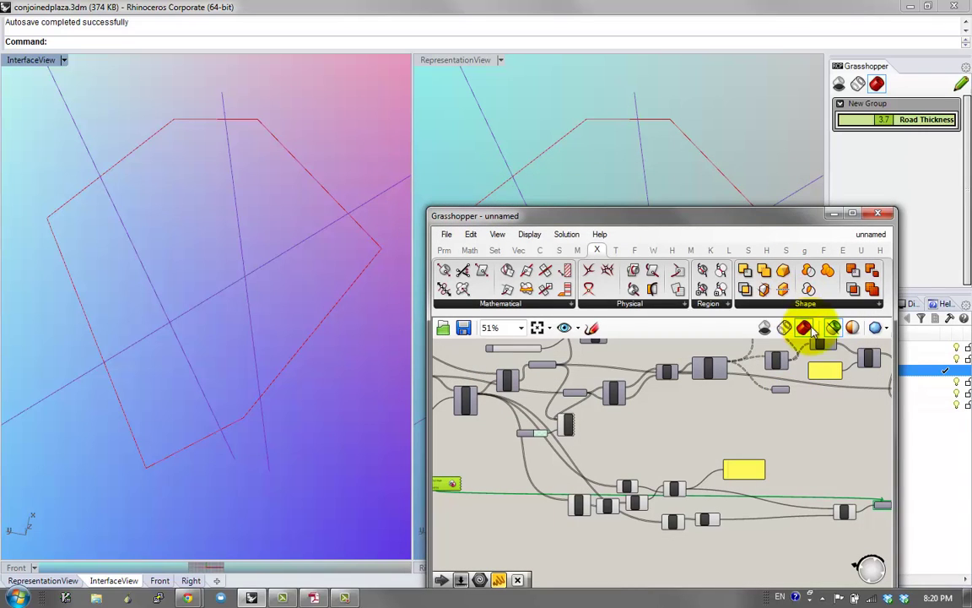
Step: Reopen the Galapagos editor, start the solver and set it to display all genomes in the Rhino viewport
left_click_drag(768, 216, 807, 402)
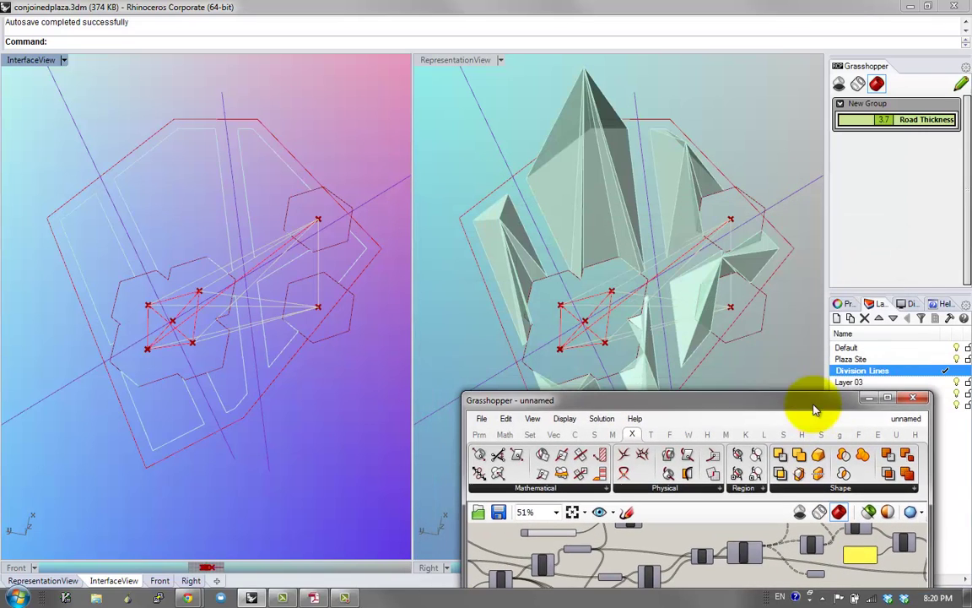
scroll(802, 544, "down", 5)
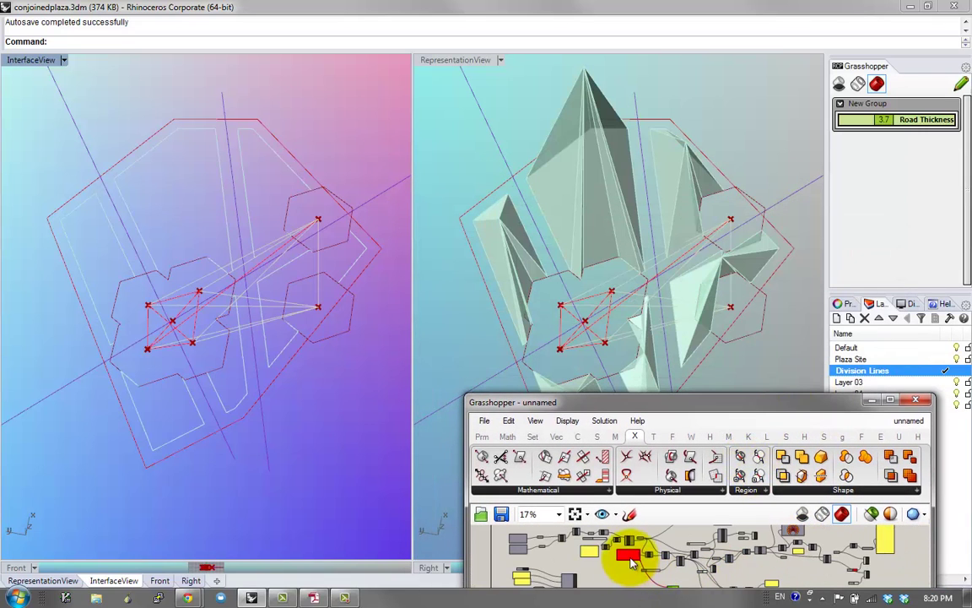
right_click_drag(685, 559, 674, 534)
double_click(664, 565)
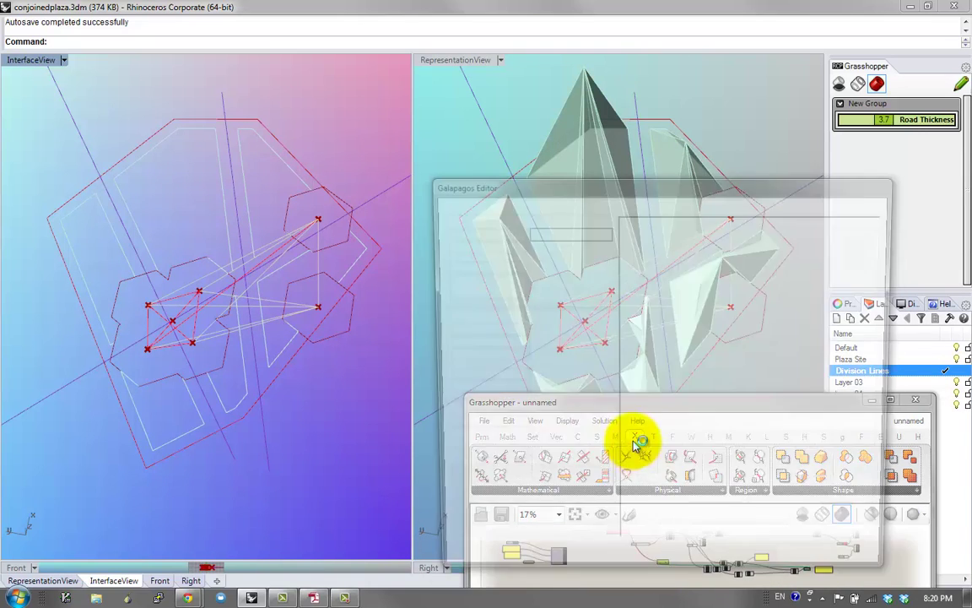
left_click(478, 205)
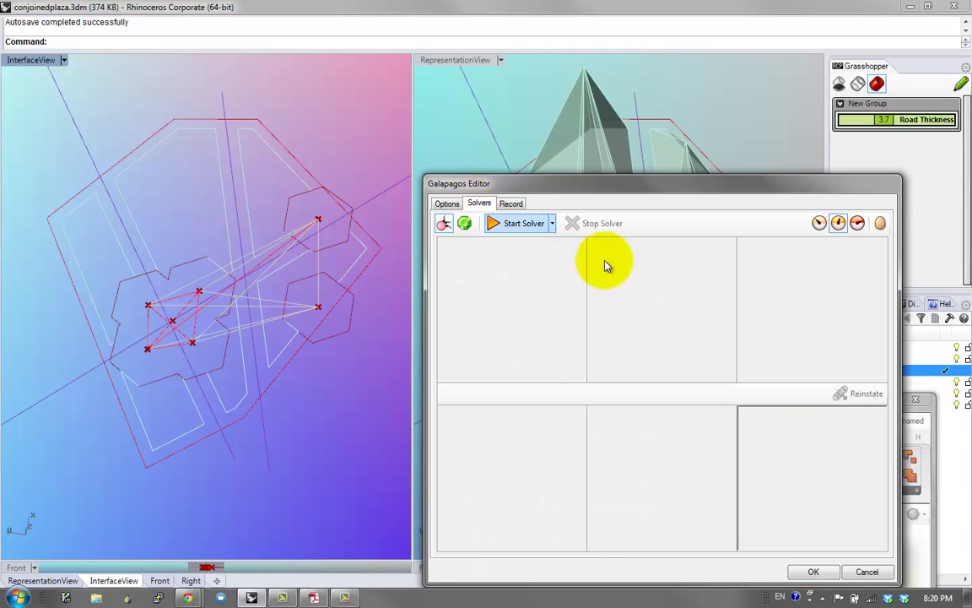
left_click(519, 224)
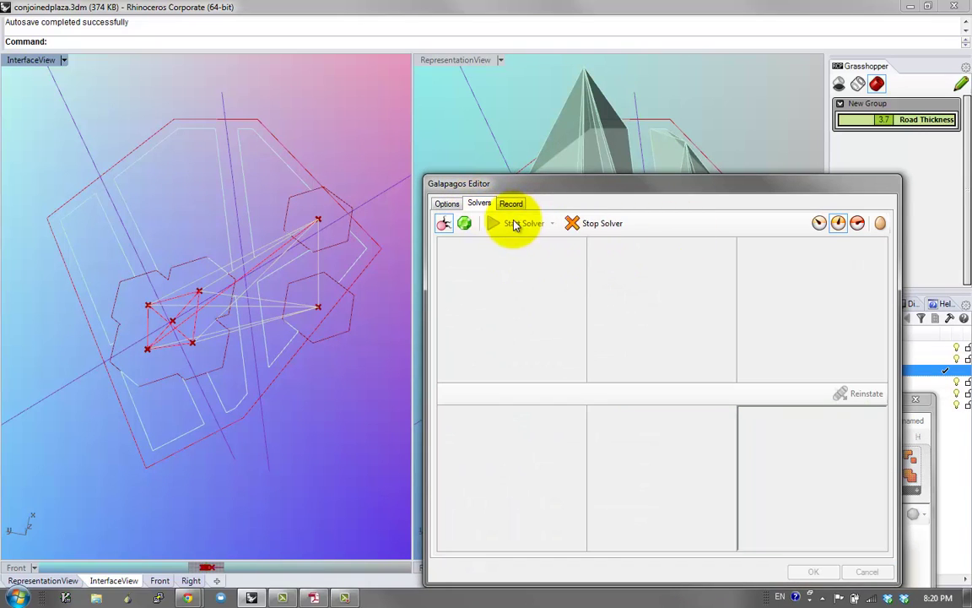
left_click(820, 223)
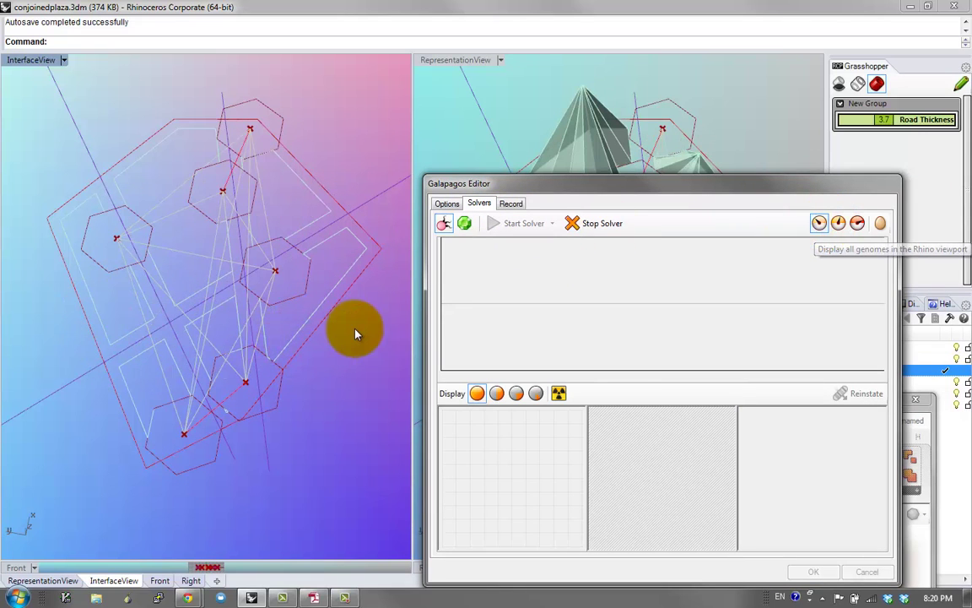
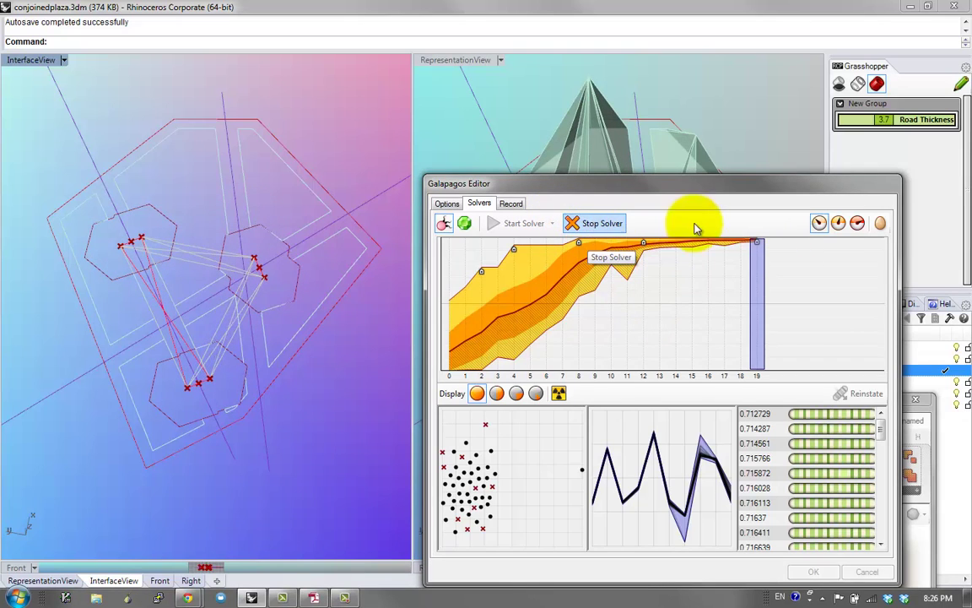
Step: Reinstate the top-ranked genome from the stopped run and close the Galapagos editor with its settings accepted
left_click(816, 414)
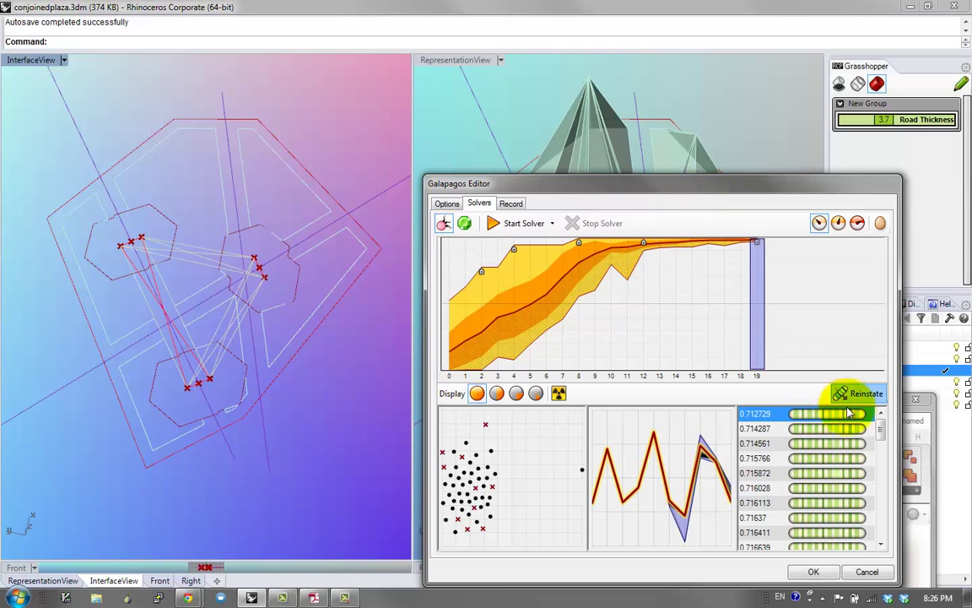
left_click(801, 578)
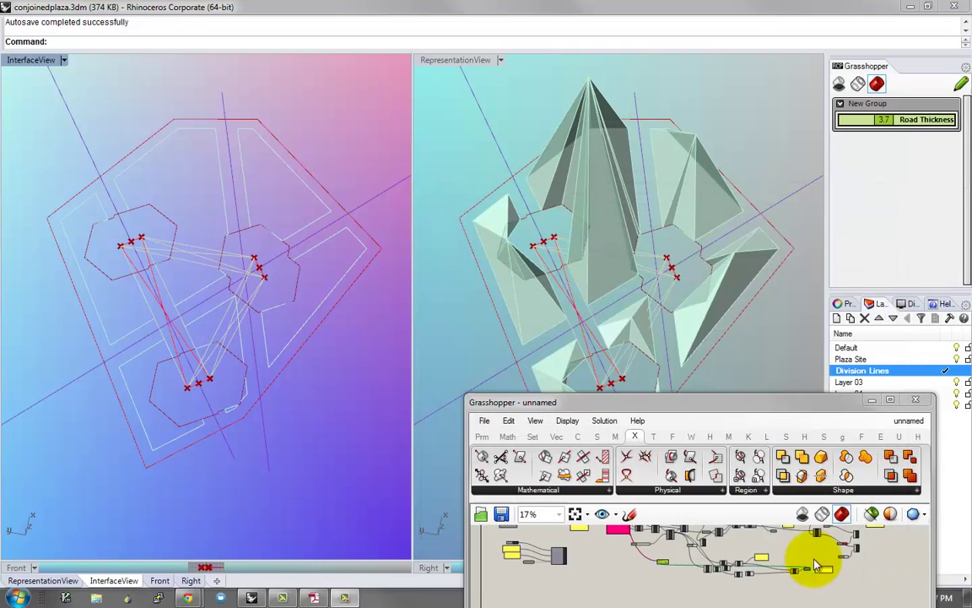
Step: Minimise the Grasshopper window and examine the optimised plaza layout and building masses from several angles
left_click(870, 404)
right_click_drag(667, 399, 590, 363)
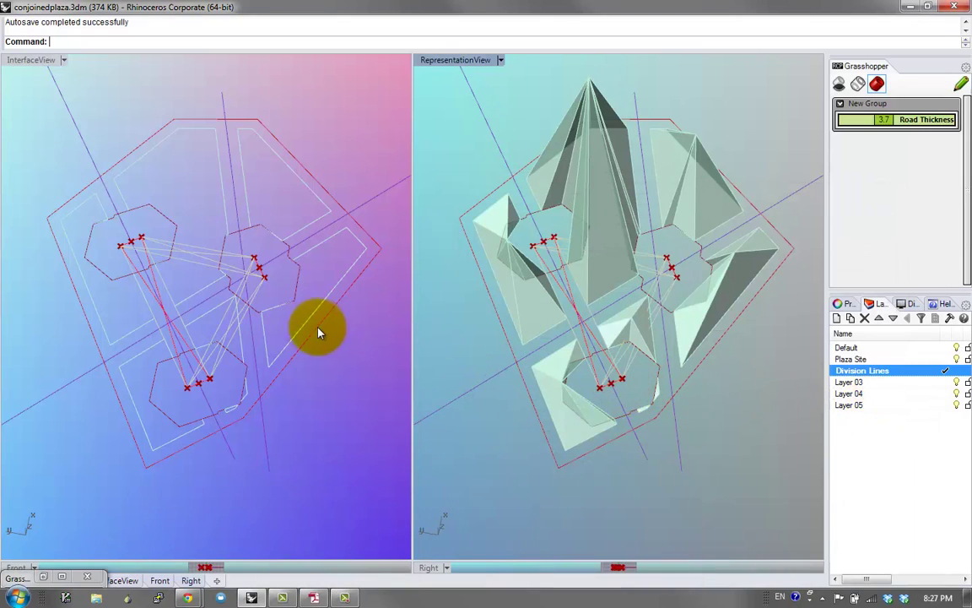
right_click_drag(319, 331, 253, 285)
right_click_drag(200, 364, 290, 295)
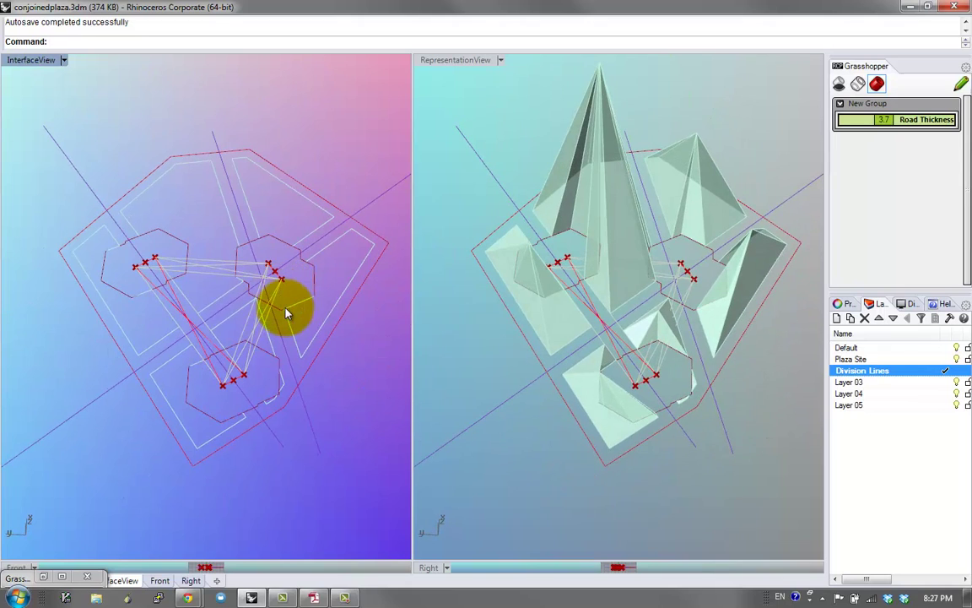
right_click_drag(312, 332, 663, 155)
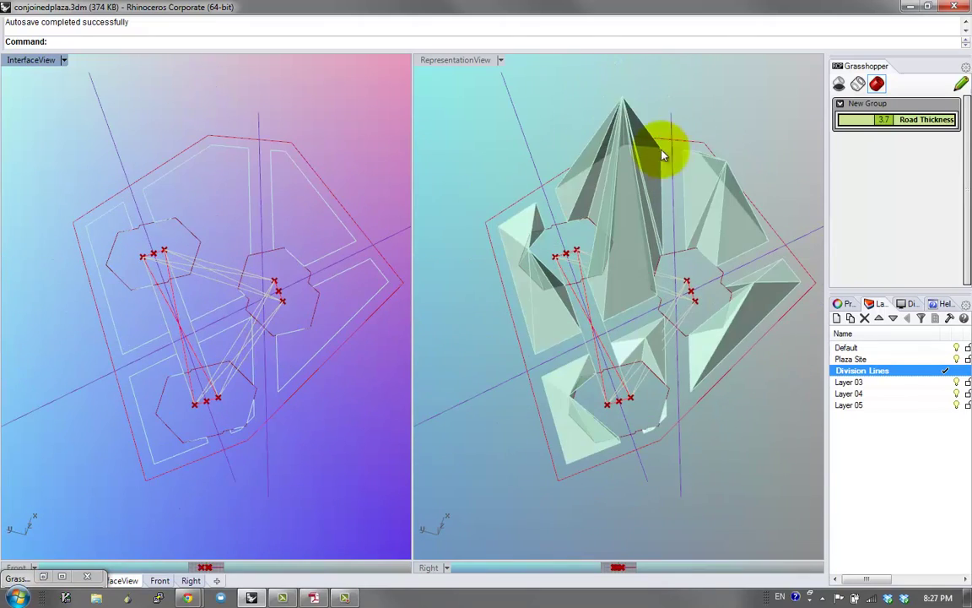
right_click_drag(380, 405, 195, 521)
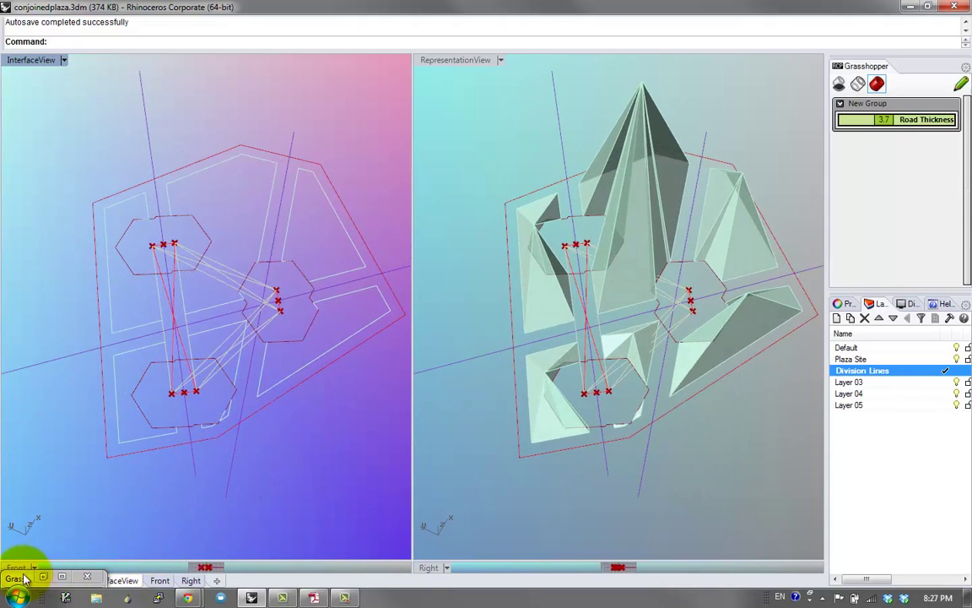
Step: Restore the Grasshopper window and examine the FitnessFunction parameter and the panel it feeds
left_click_drag(24, 578, 58, 398)
double_click(58, 398)
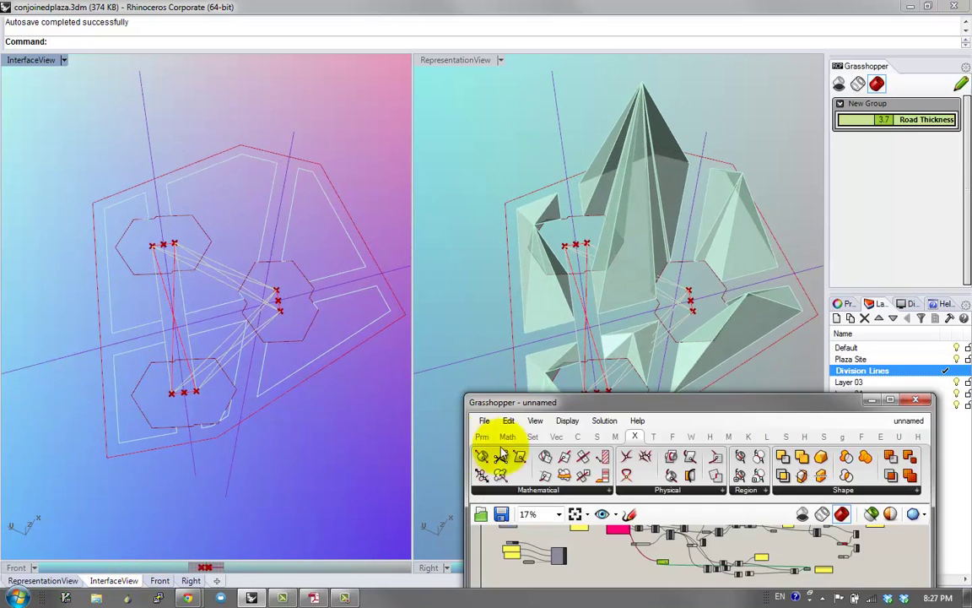
left_click_drag(579, 408, 631, 510)
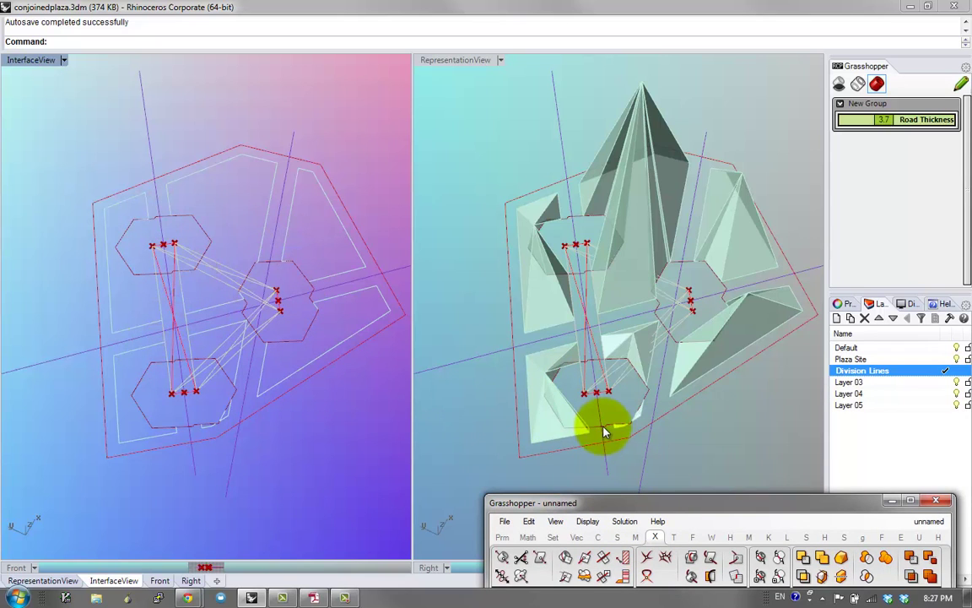
left_click_drag(629, 504, 619, 352)
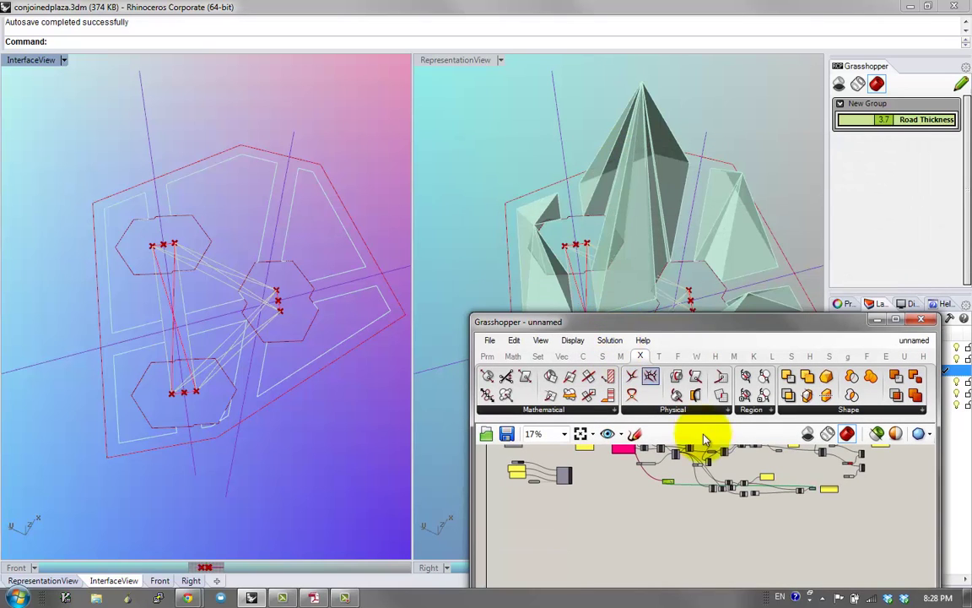
right_click_drag(842, 498, 770, 532)
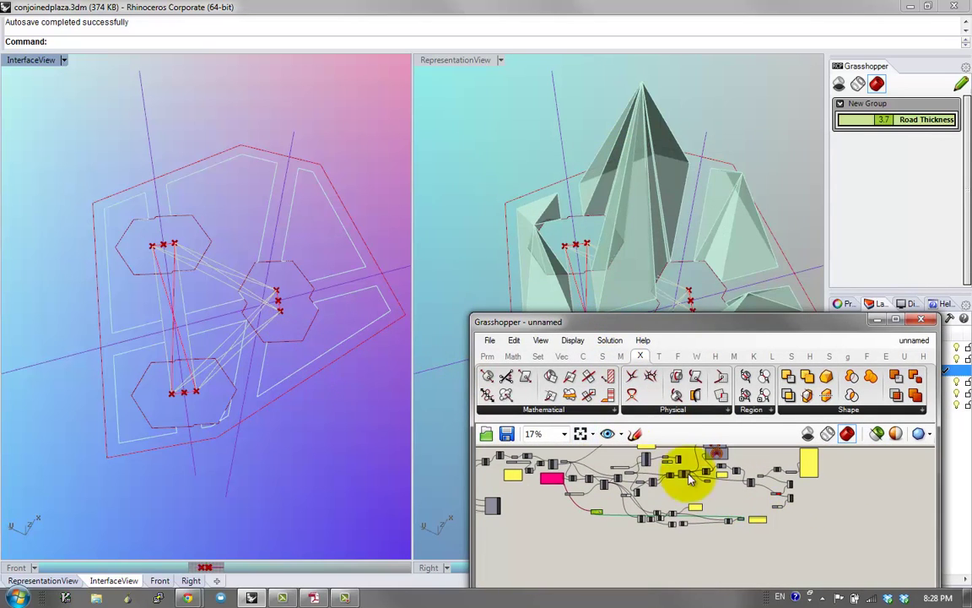
scroll(760, 489, "up", 8)
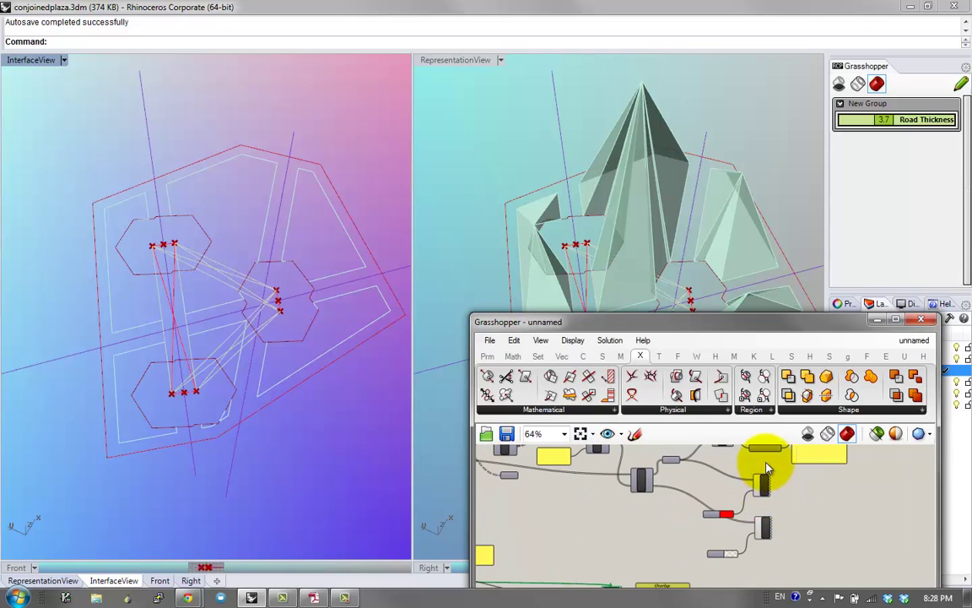
right_click_drag(757, 490, 661, 562)
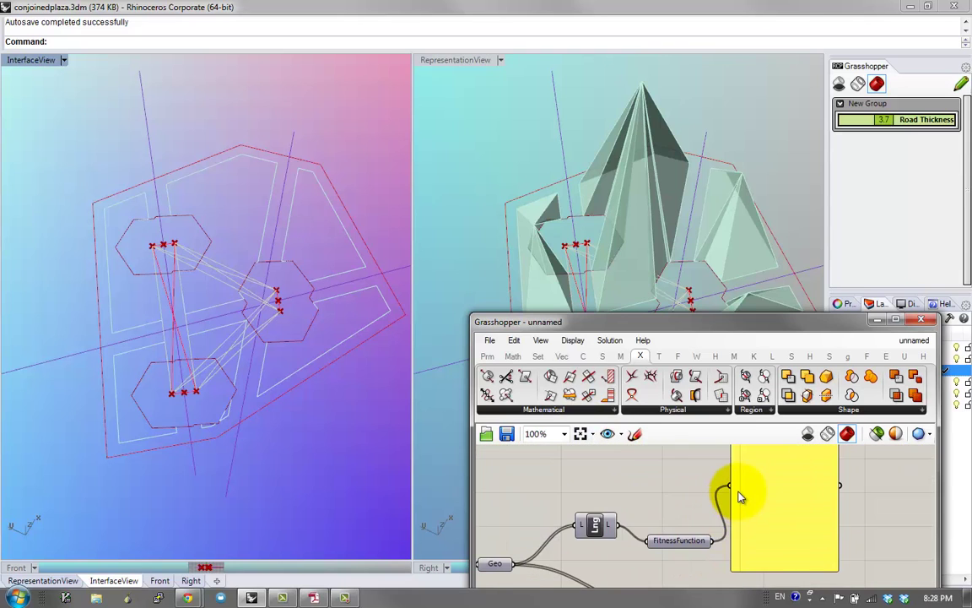
scroll(739, 494, "up", 1)
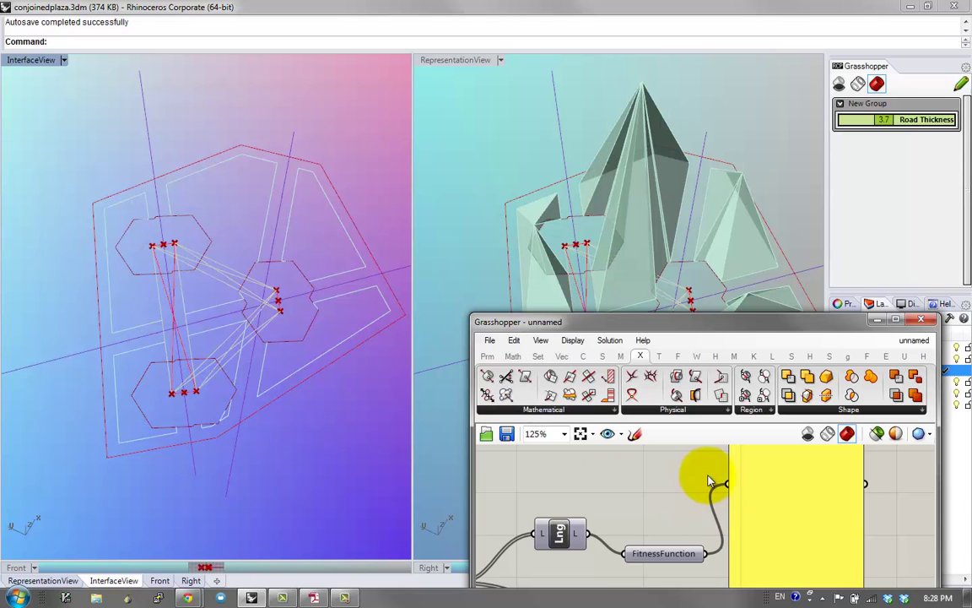
Step: Enlarge the Overlap panel and line up the Number parameter in front of it
left_click_drag(701, 322, 733, 90)
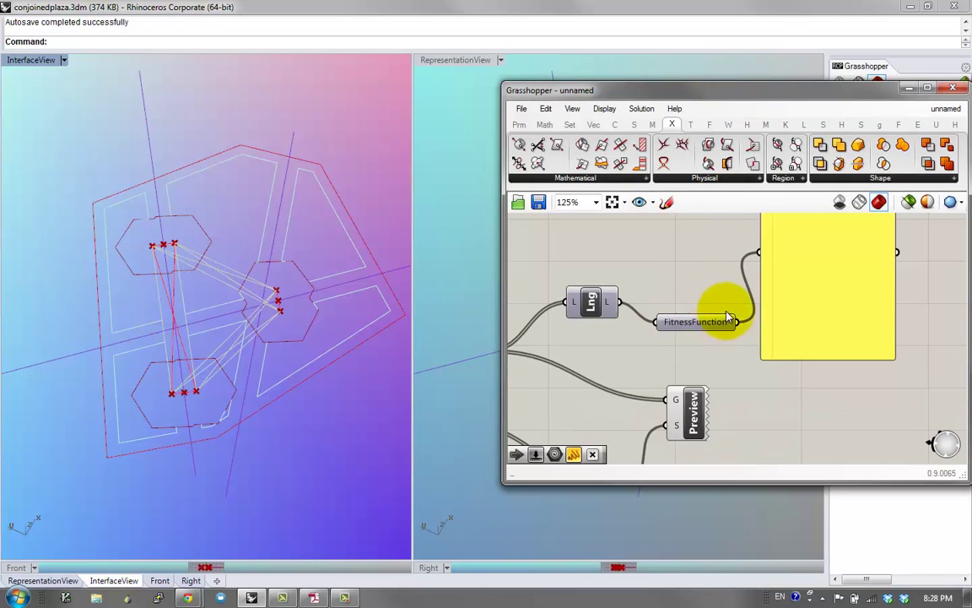
scroll(730, 318, "down", 2)
scroll(756, 325, "down", 3)
scroll(699, 360, "up", 1)
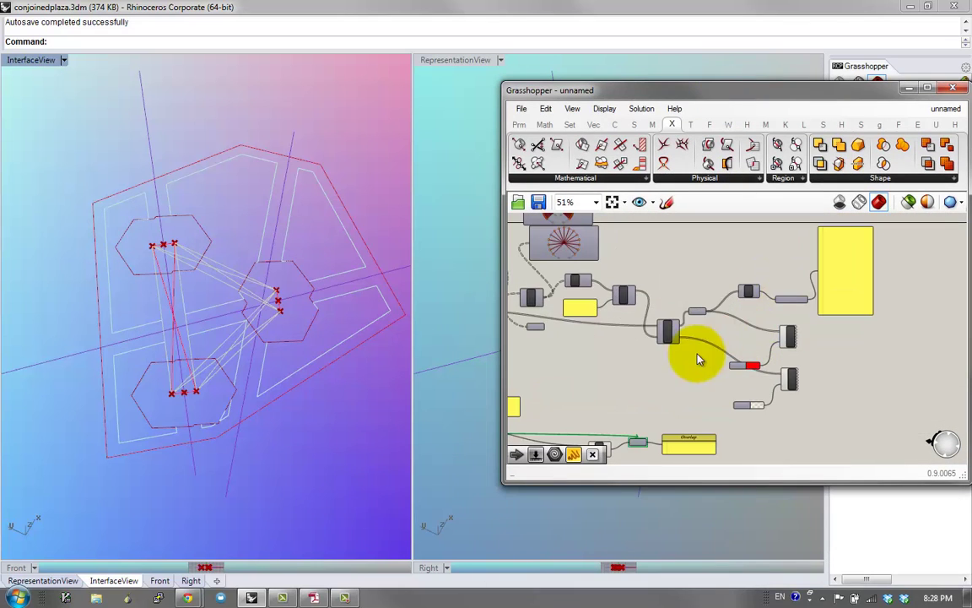
right_click_drag(664, 452, 674, 415)
scroll(667, 417, "up", 3)
scroll(678, 390, "down", 2)
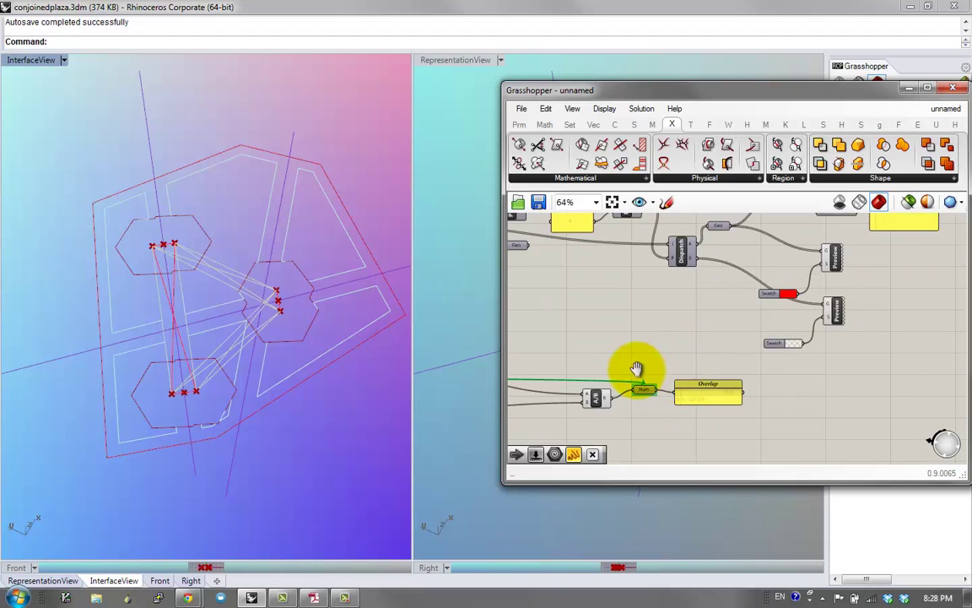
right_click_drag(636, 369, 619, 384)
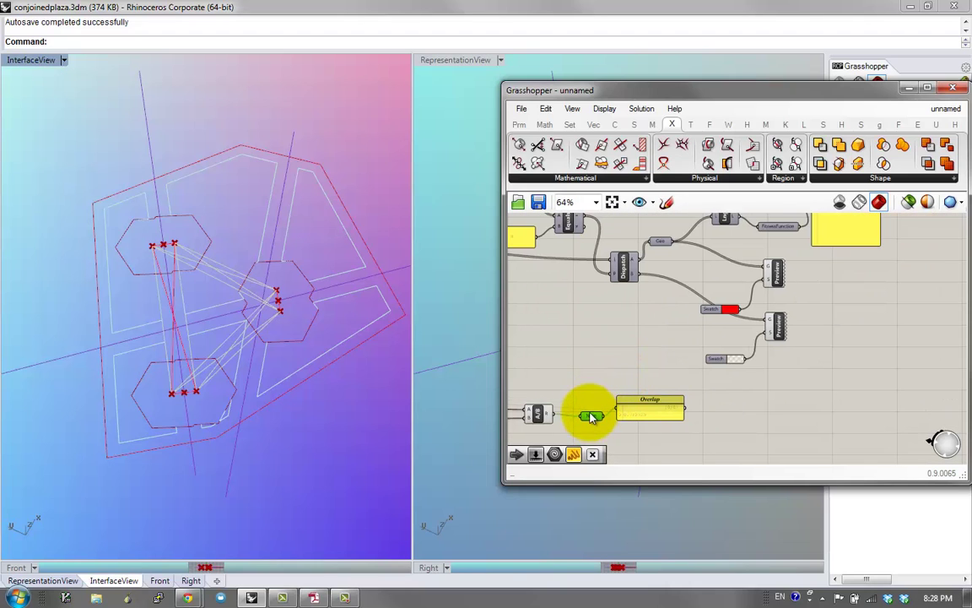
left_click_drag(625, 420, 587, 402)
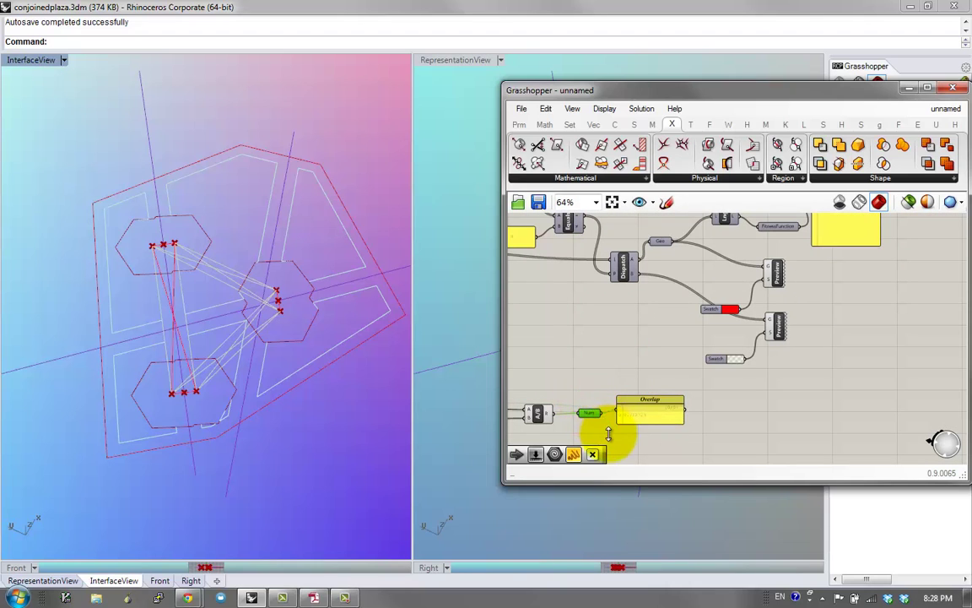
left_click(642, 438)
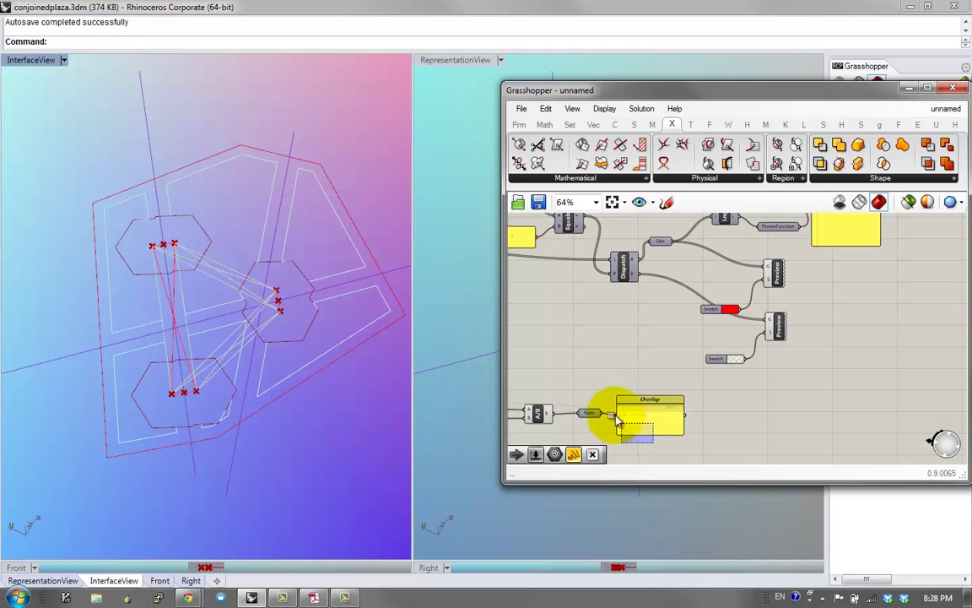
left_click_drag(599, 385, 580, 385)
Step: Compare the FitnessFunction branch with the Overlap panel and read the panel's overlap ratio
right_click_drag(678, 353, 631, 361)
left_click(851, 288)
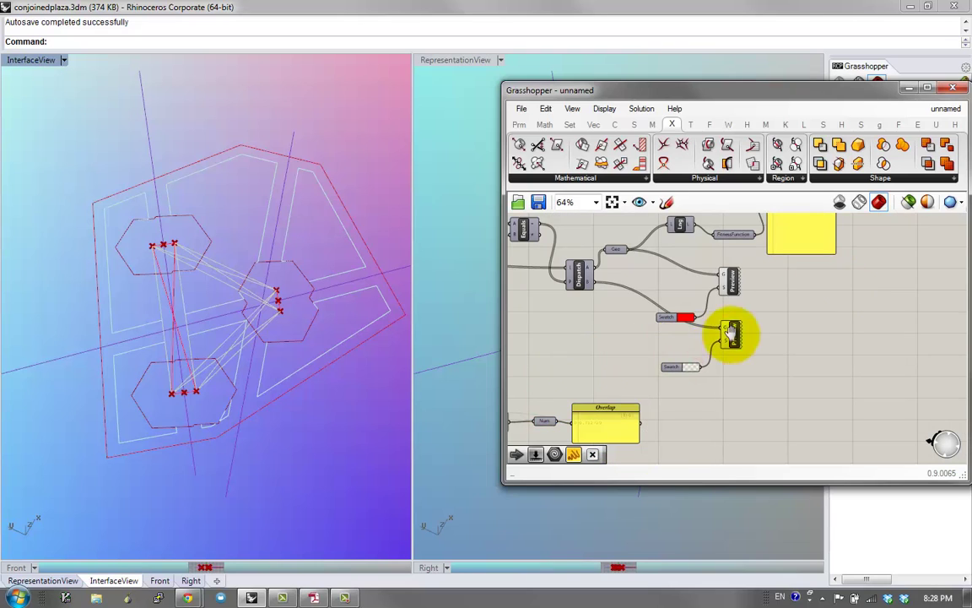
right_click_drag(731, 332, 790, 315)
scroll(632, 415, "up", 1)
scroll(633, 415, "up", 2)
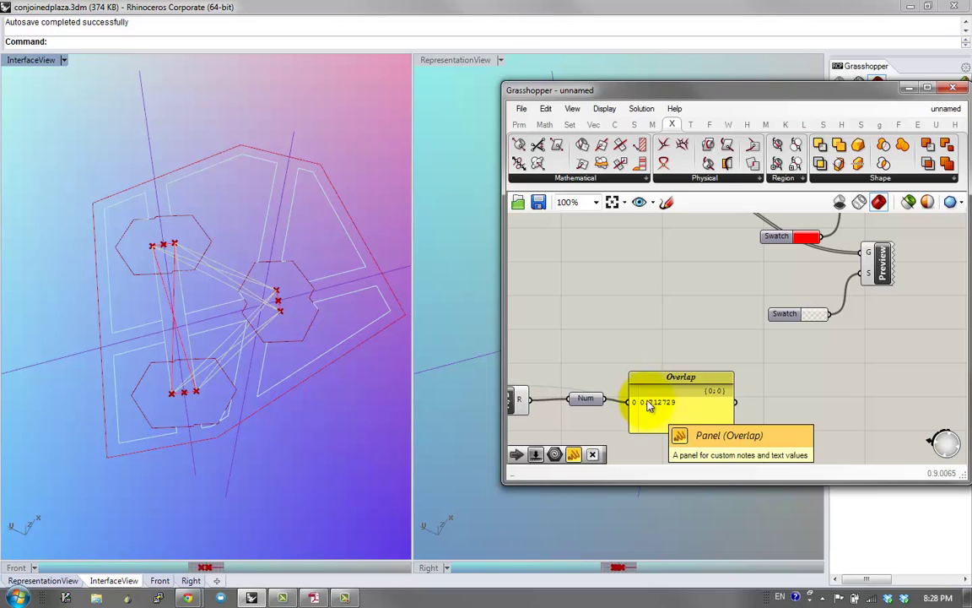
left_click(585, 338)
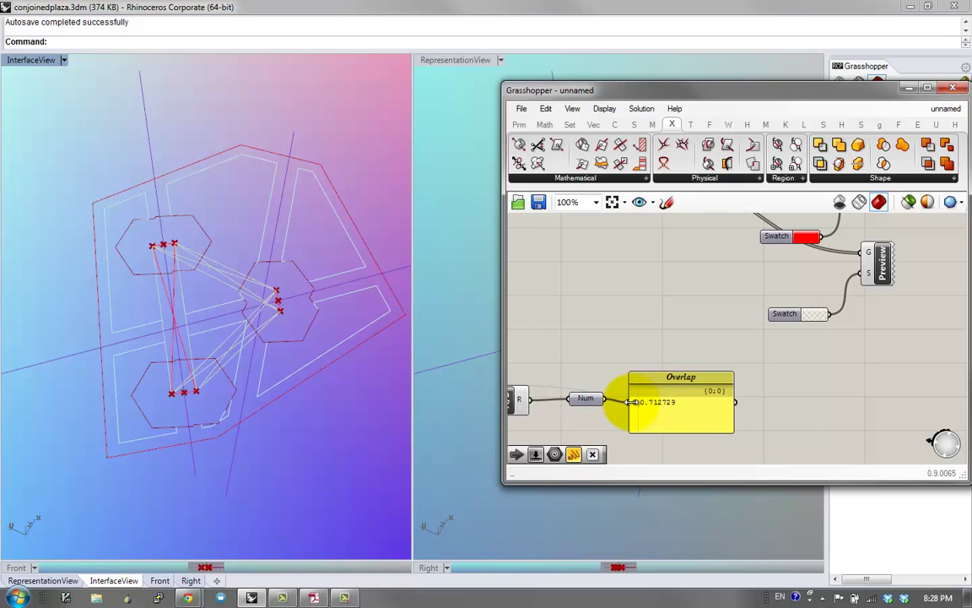
scroll(632, 402, "down", 3)
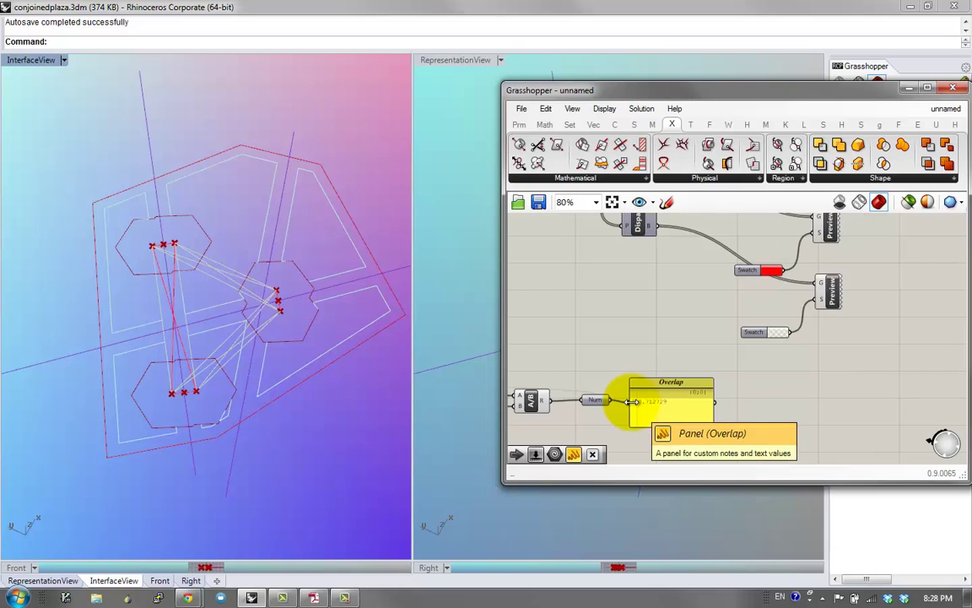
Step: Add a Multiplication component beside the previews, connect FitnessFunction to its A input and move the FitnessFunction panel clear
right_click_drag(792, 280, 740, 333)
left_click_drag(778, 275, 800, 295)
double_click(774, 392)
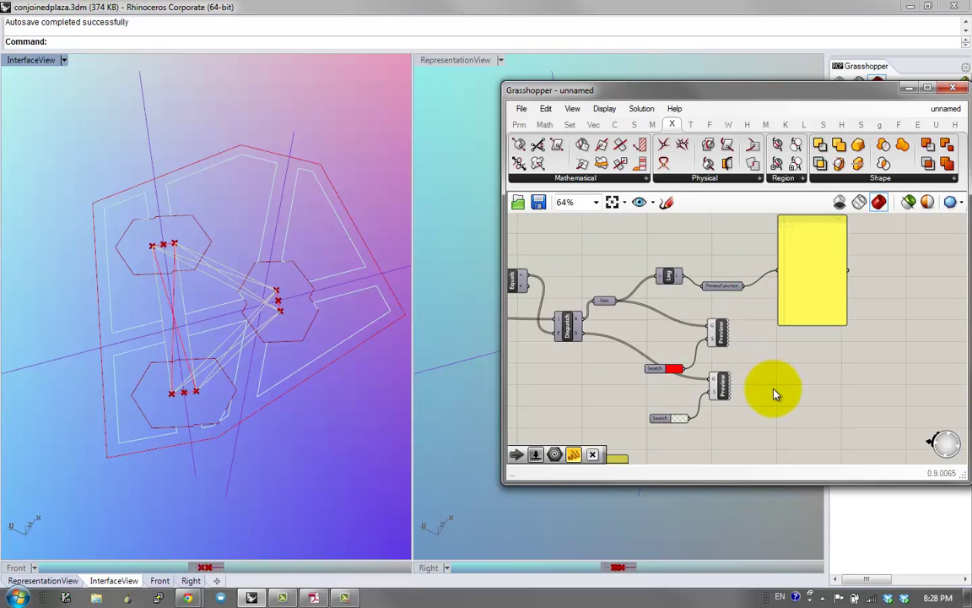
type("*")
key("Return")
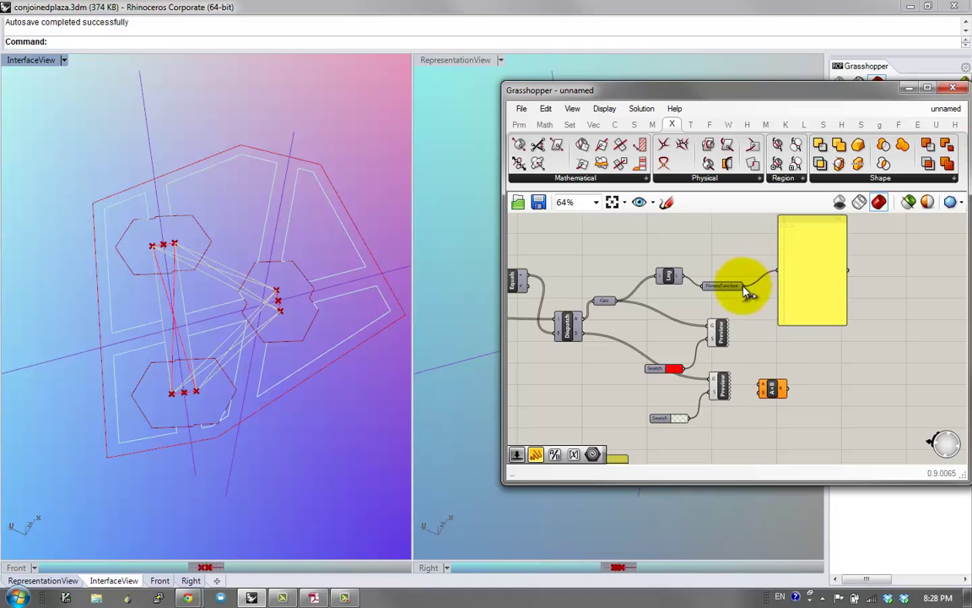
left_click_drag(747, 289, 848, 368)
scroll(791, 399, "up", 1)
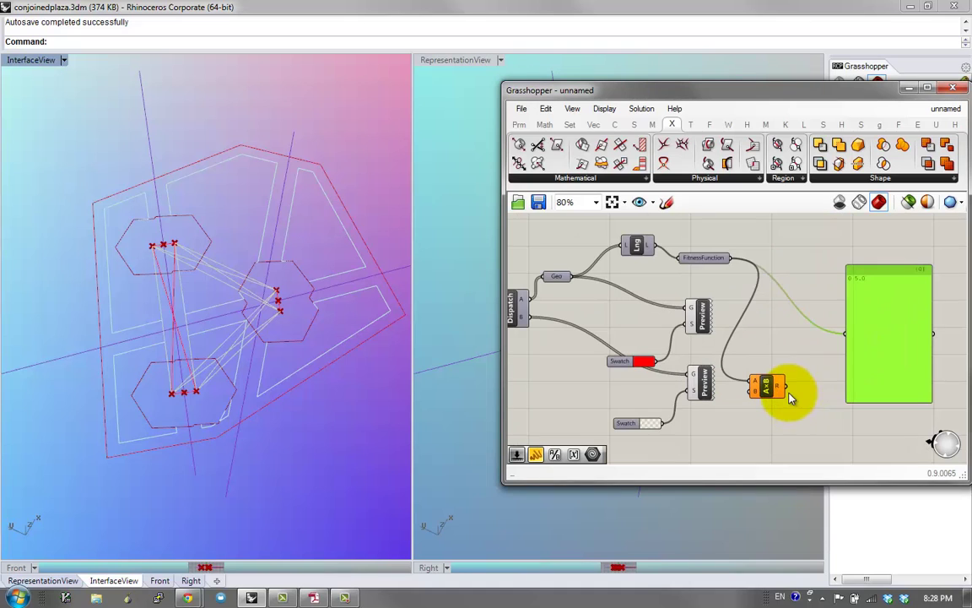
Step: Connect the overlap ratio's Number parameter to the Multiplication component's B input and reposition the Multiplication component and Overlap panel
scroll(805, 280, "down", 1)
right_click_drag(801, 282, 782, 266)
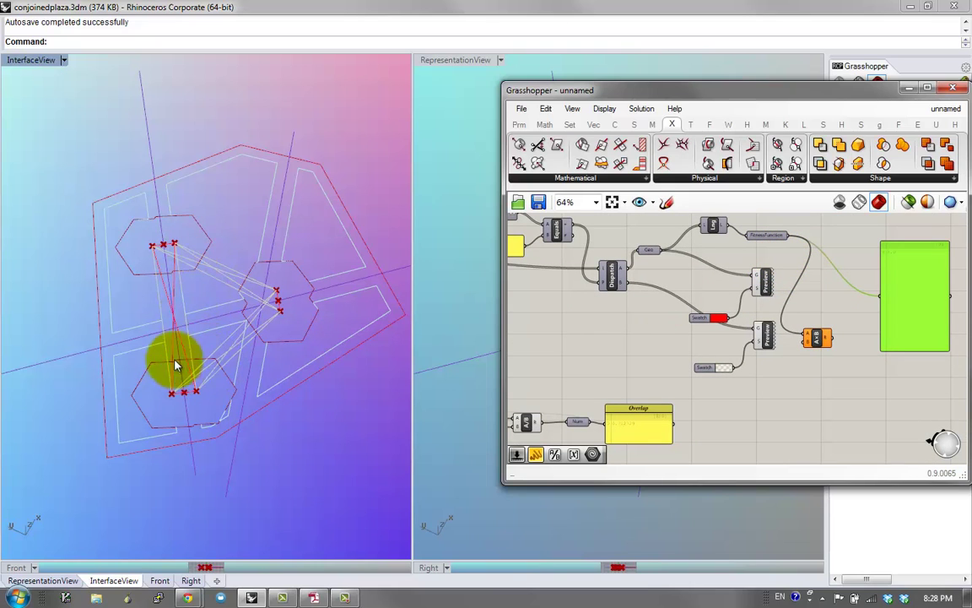
right_click_drag(796, 374, 834, 355)
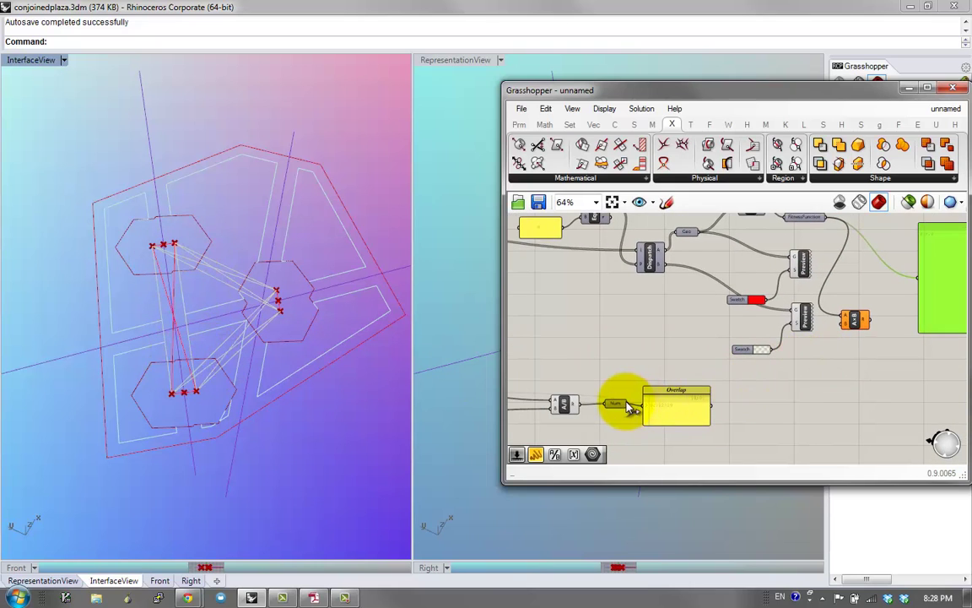
left_click_drag(629, 408, 863, 409)
right_click_drag(753, 385, 666, 399)
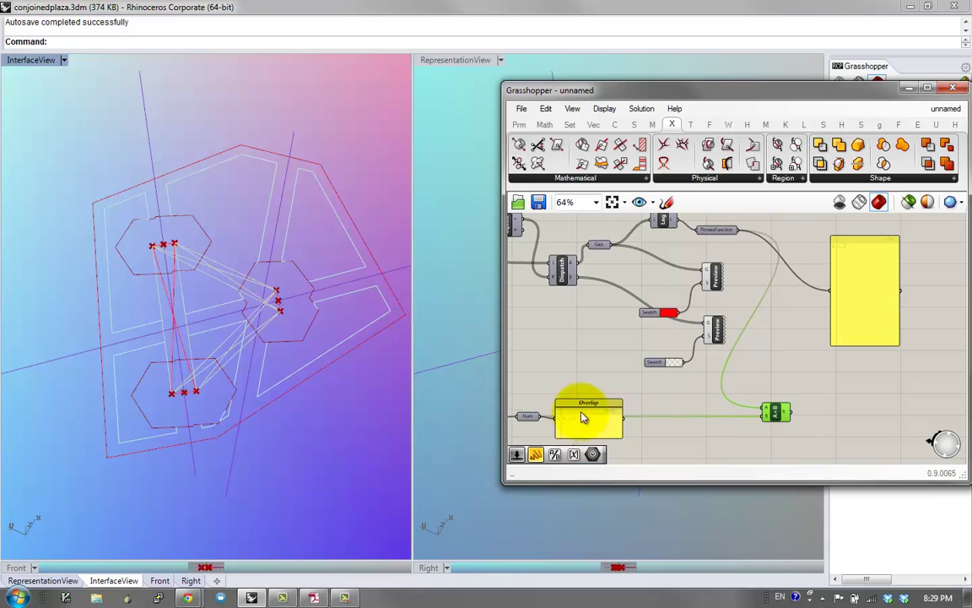
left_click_drag(590, 409, 598, 413)
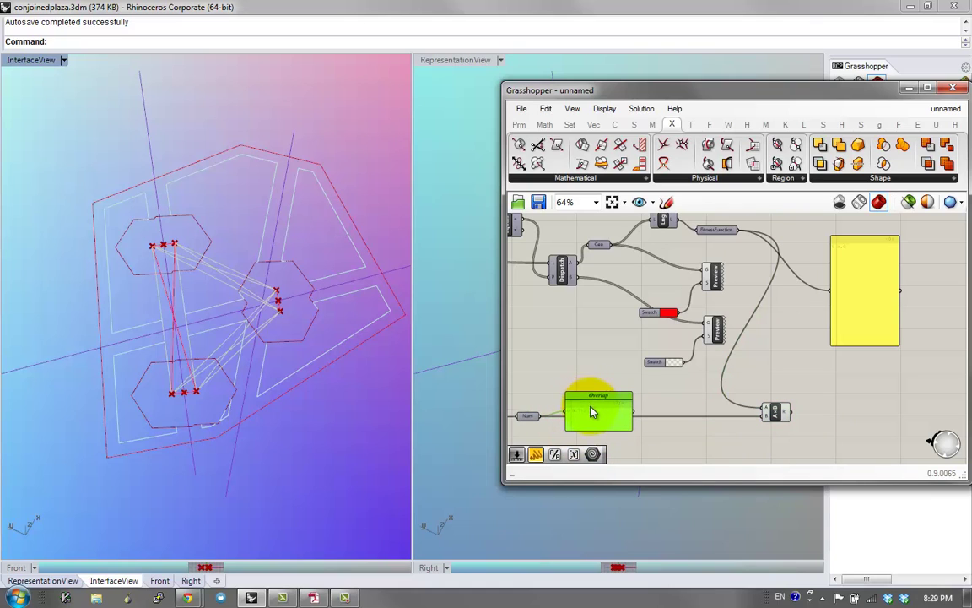
left_click_drag(775, 412, 800, 428)
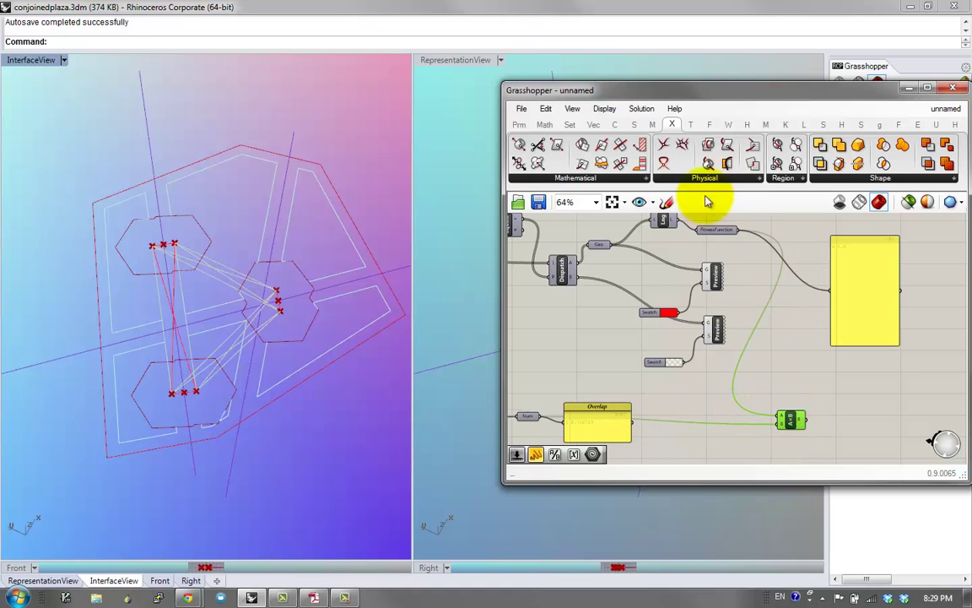
Step: Move the Overlap panel above its wire and review the FitnessFunction and division branches feeding the Multiplication component
left_click(730, 231)
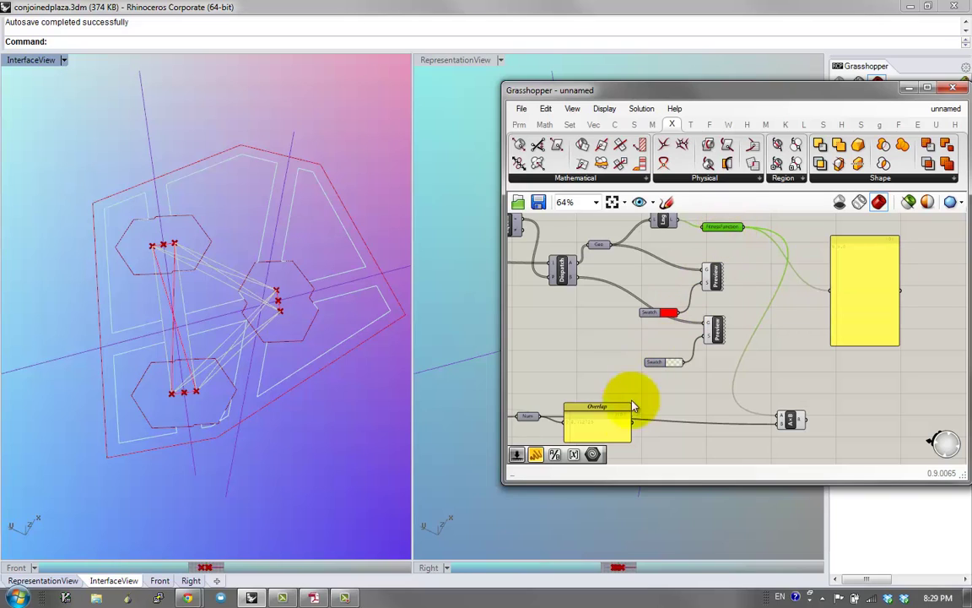
left_click_drag(594, 433, 597, 413)
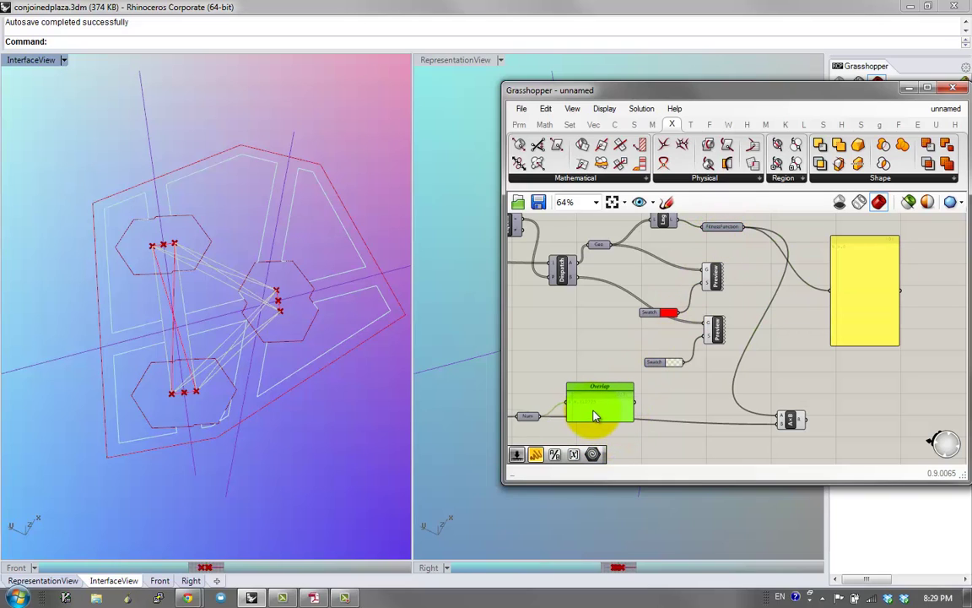
scroll(604, 417, "up", 2)
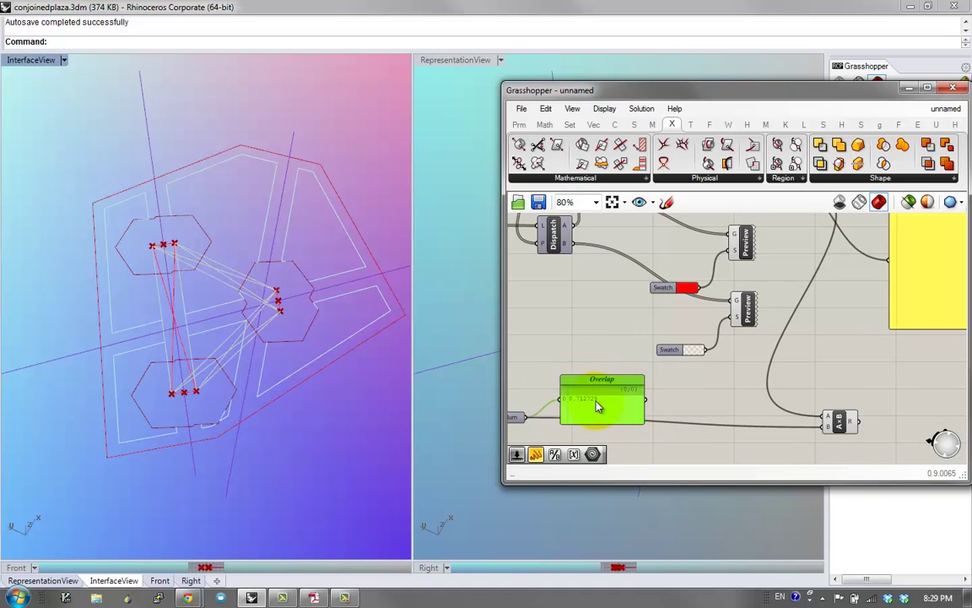
right_click_drag(782, 449, 745, 428)
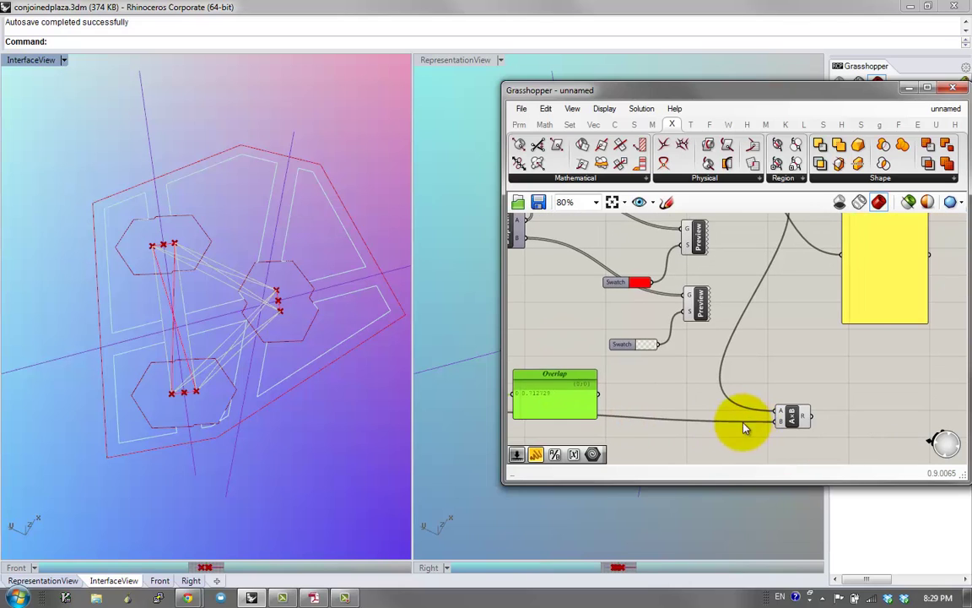
scroll(764, 403, "down", 2)
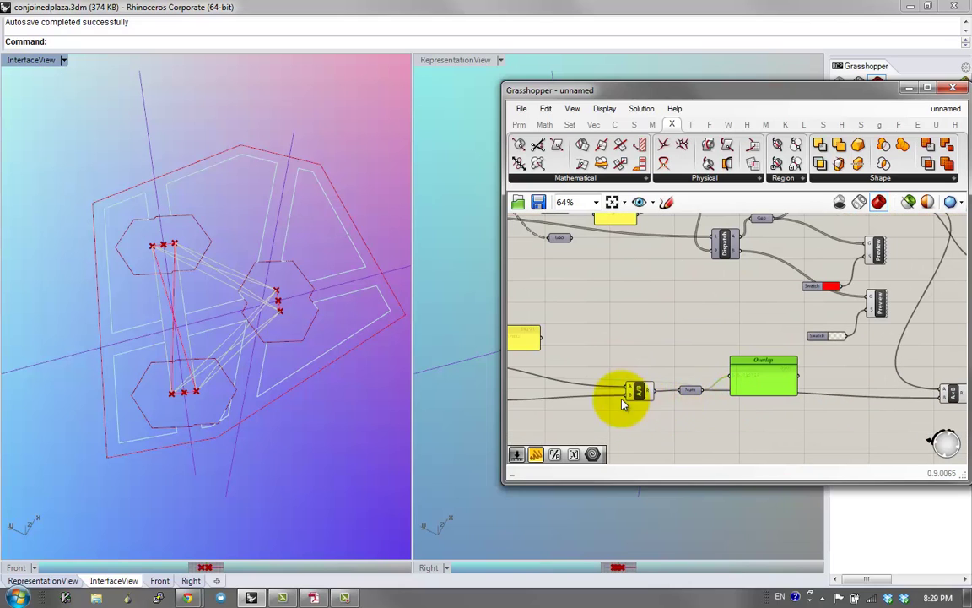
right_click_drag(622, 405, 565, 387)
right_click_drag(688, 374, 572, 369)
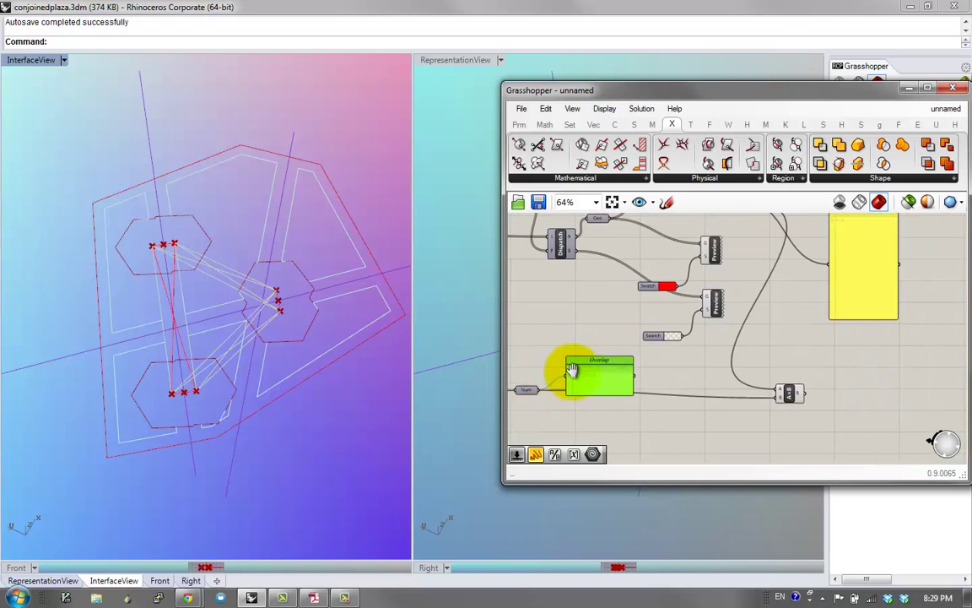
Step: Add a Number parameter beside the Multiplication component and connect the R output to it
right_click_drag(786, 392, 677, 405)
double_click(731, 404)
type("num")
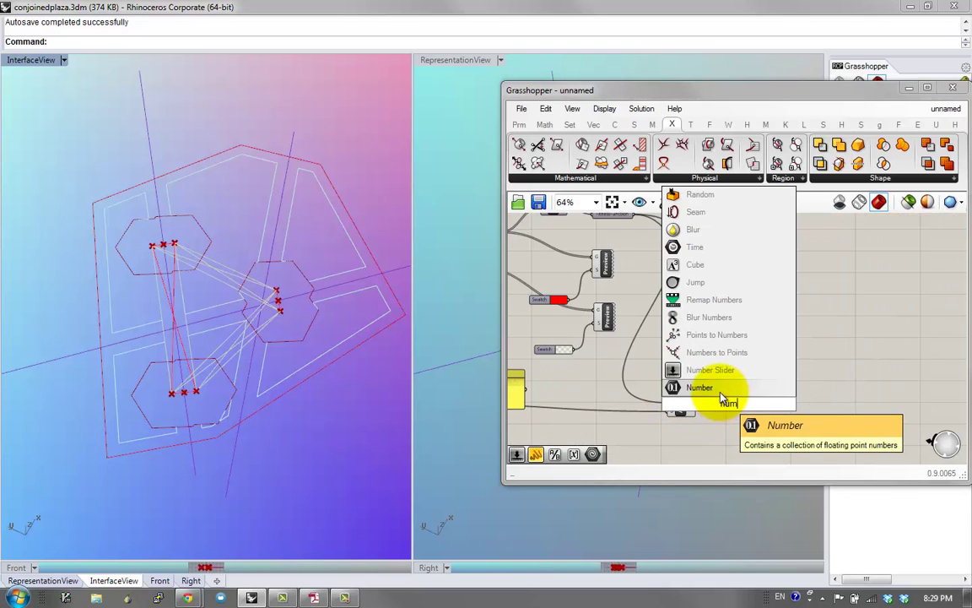
left_click(713, 389)
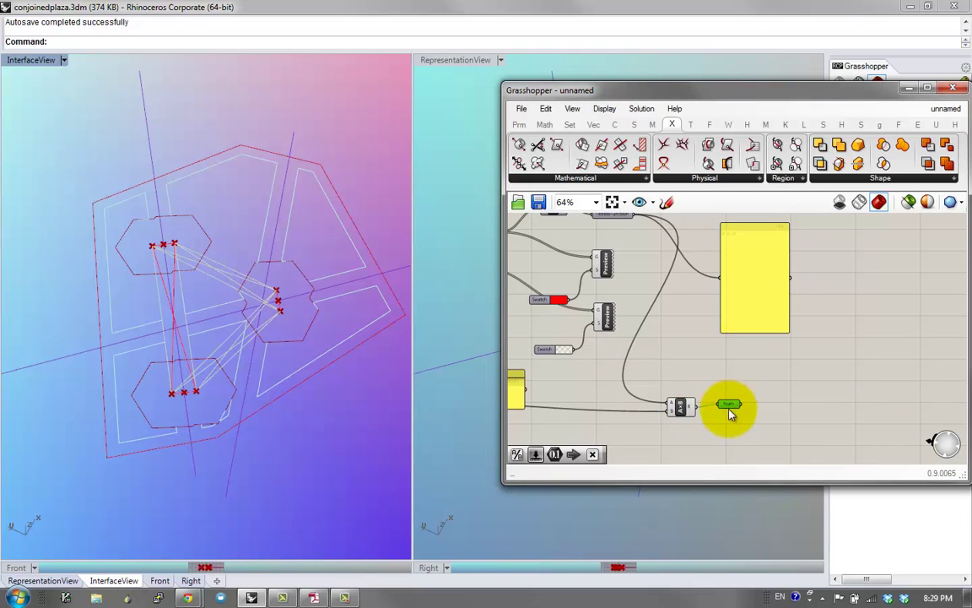
Step: Connect the Galapagos component's Fitness input to the new Number parameter holding the multiplied value
scroll(681, 406, "down", 5)
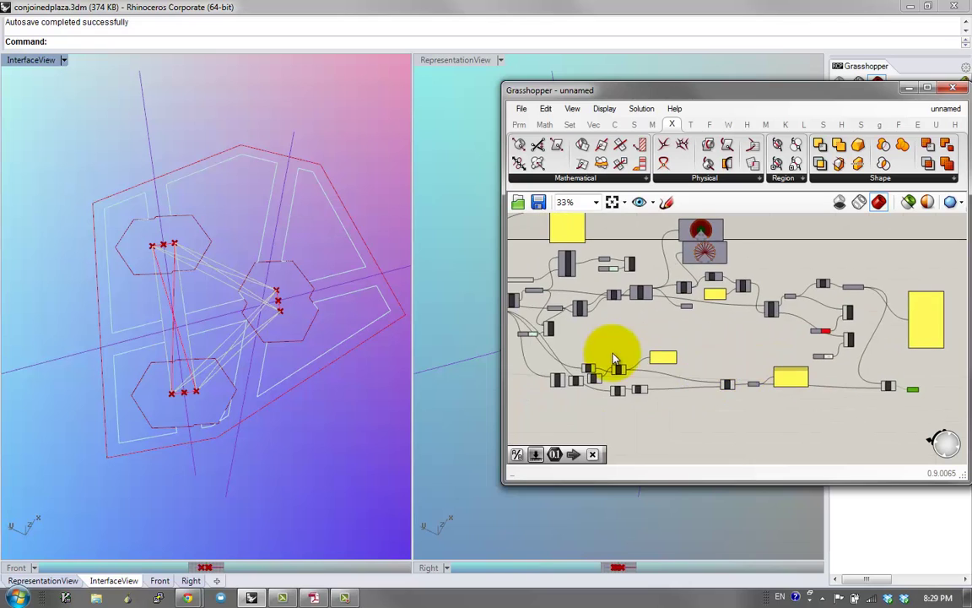
right_click_drag(614, 357, 660, 363)
scroll(543, 377, "up", 2)
right_click_drag(576, 374, 663, 361)
scroll(585, 373, "up", 1)
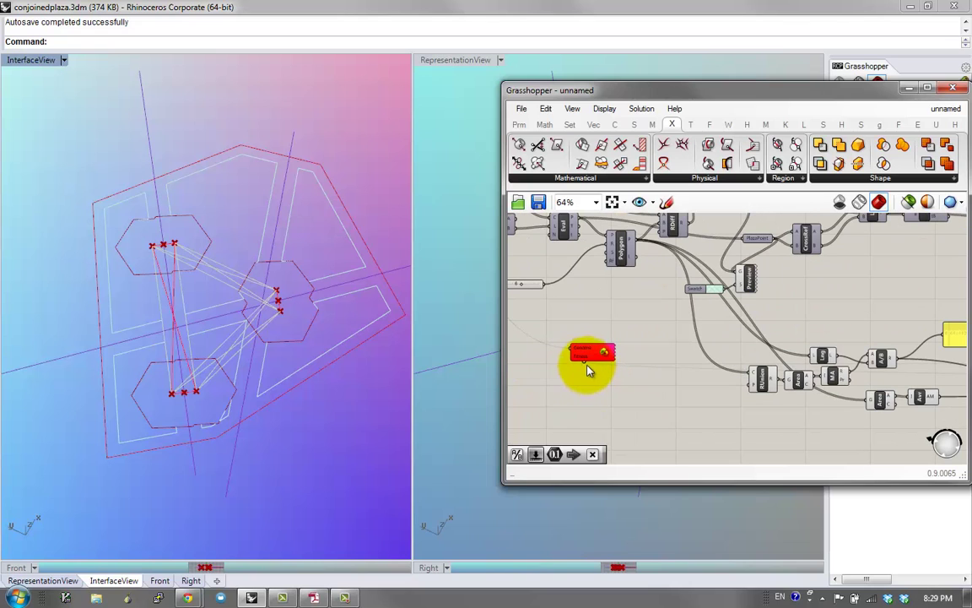
scroll(589, 371, "down", 4)
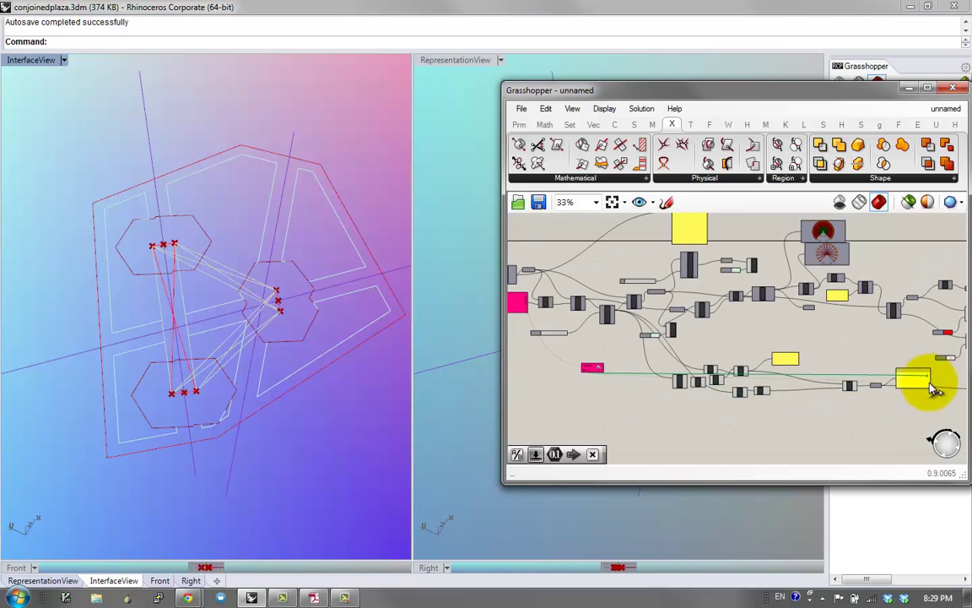
scroll(705, 401, "down", 3)
scroll(832, 388, "up", 6)
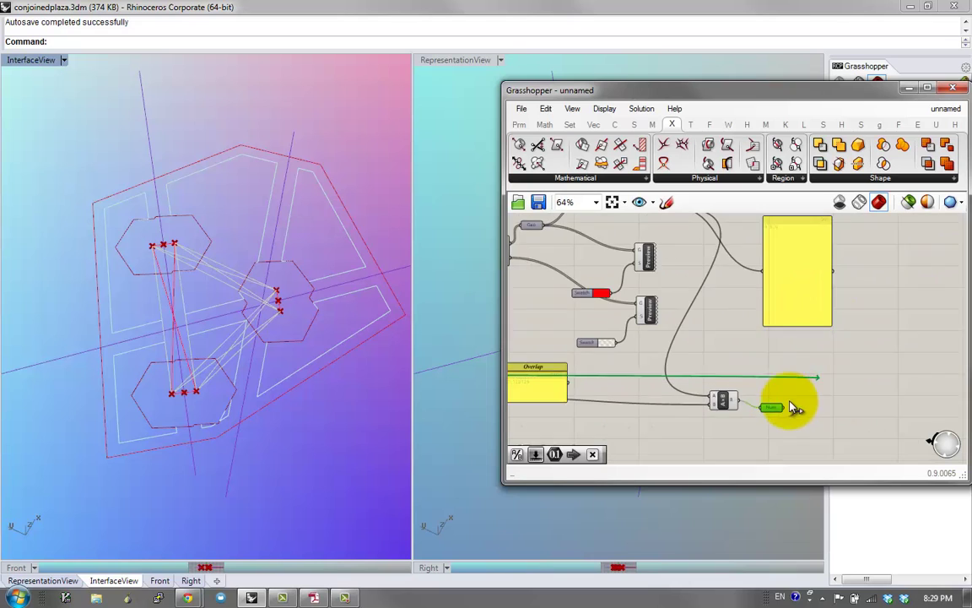
scroll(792, 400, "up", 4)
left_click_drag(790, 401, 744, 420)
Step: Open the Galapagos editor, start the solver with Fitness at Minimize and change the viewport update rate
right_click_drag(627, 379, 736, 369)
scroll(549, 358, "down", 2)
right_click_drag(540, 356, 775, 351)
right_click_drag(596, 346, 801, 361)
scroll(666, 354, "down", 2)
right_click_drag(721, 365, 789, 381)
right_click_drag(696, 340, 770, 348)
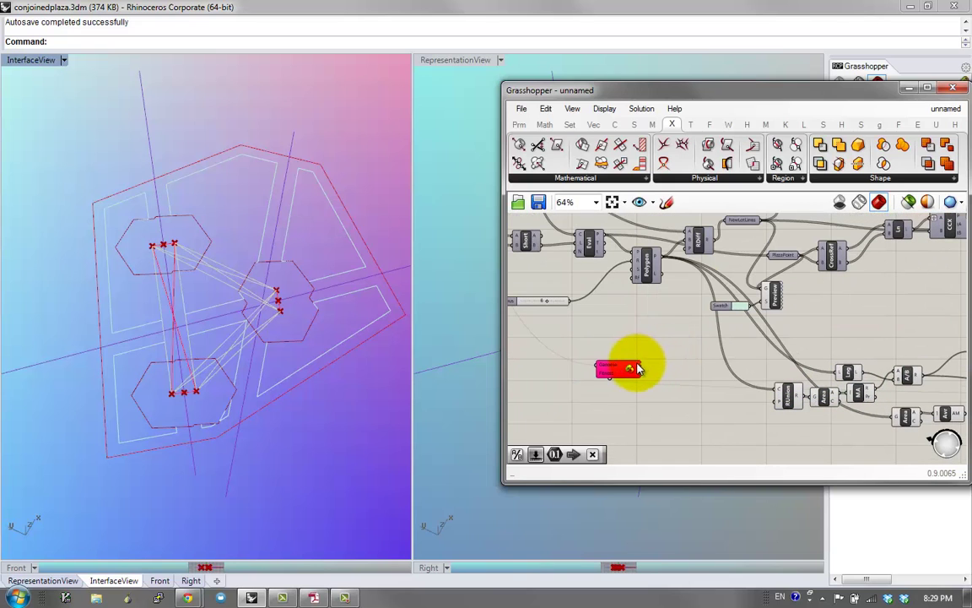
double_click(626, 374)
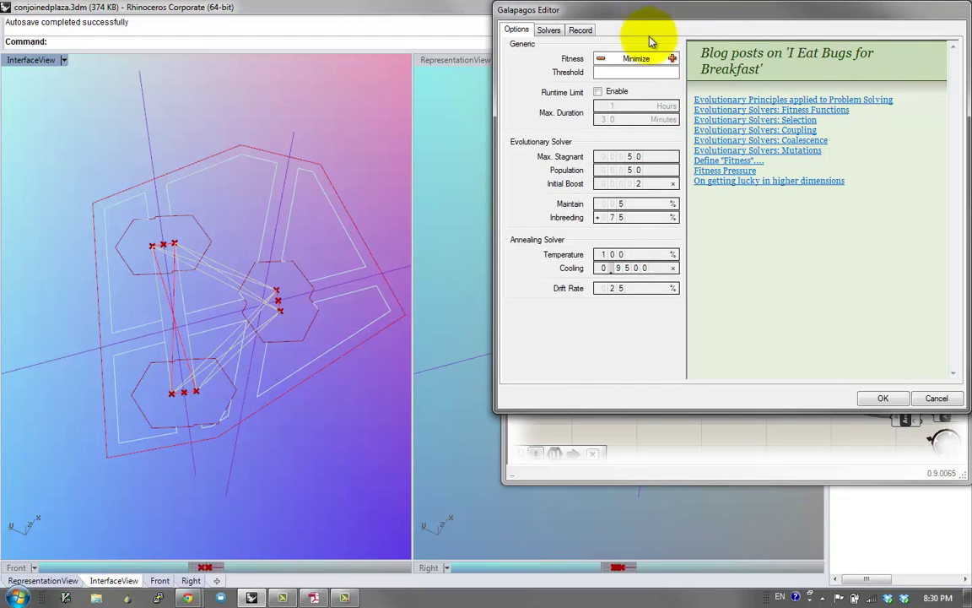
left_click_drag(650, 39, 643, 47)
left_click(547, 57)
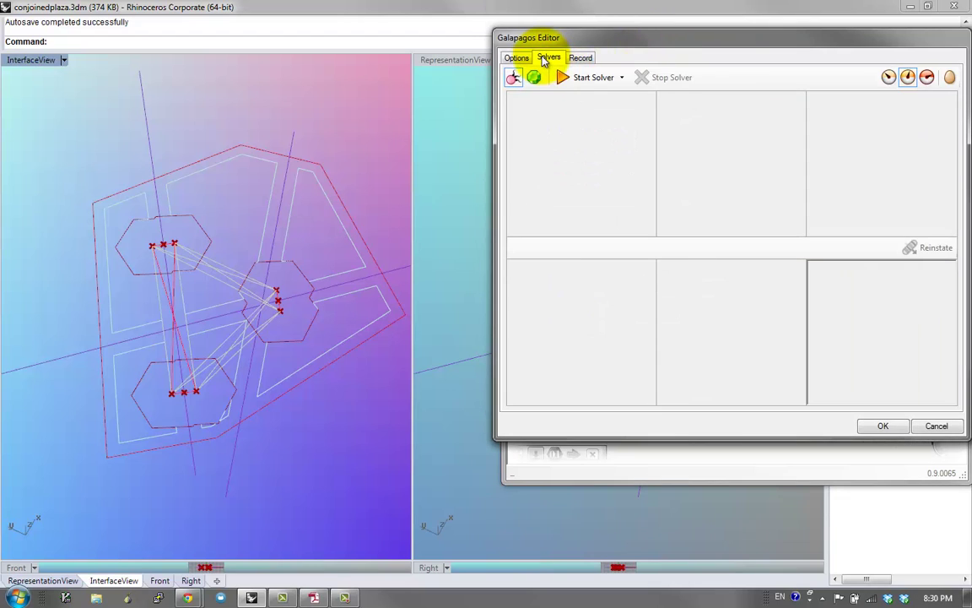
left_click(581, 77)
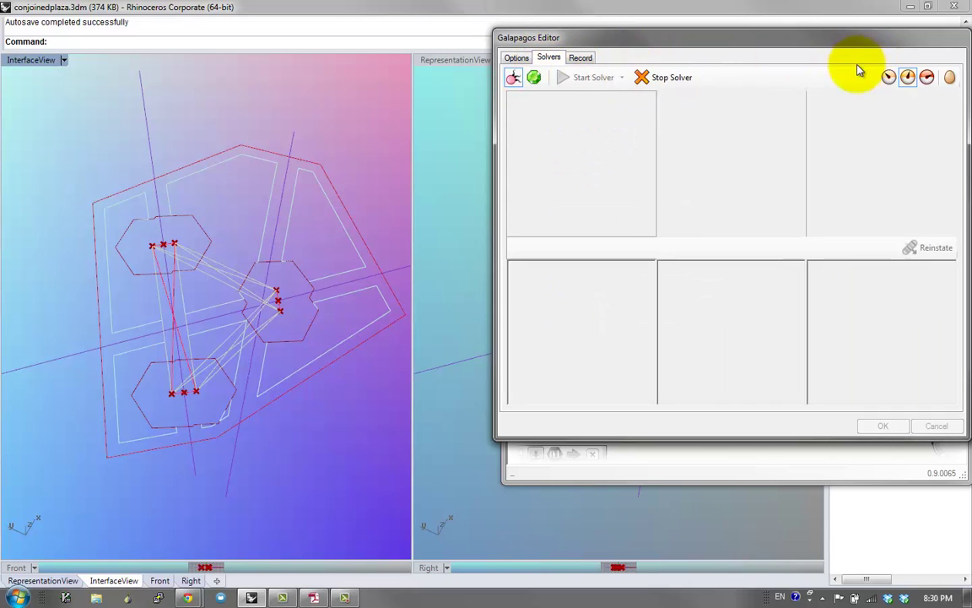
left_click(889, 77)
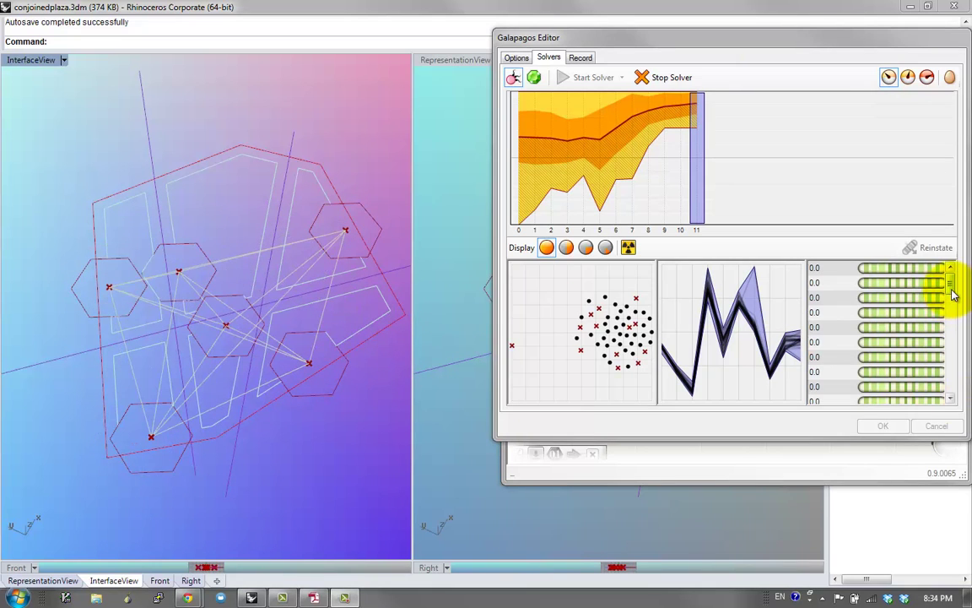
Step: Examine the running solver's genome list and check the Fitness setting in the Galapagos options
left_click_drag(951, 294, 915, 277)
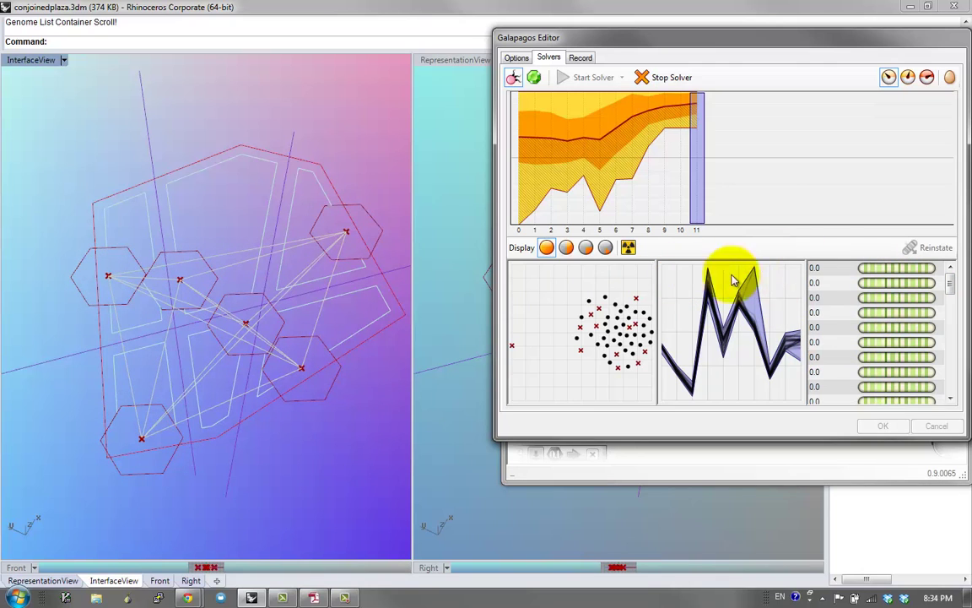
left_click(854, 287)
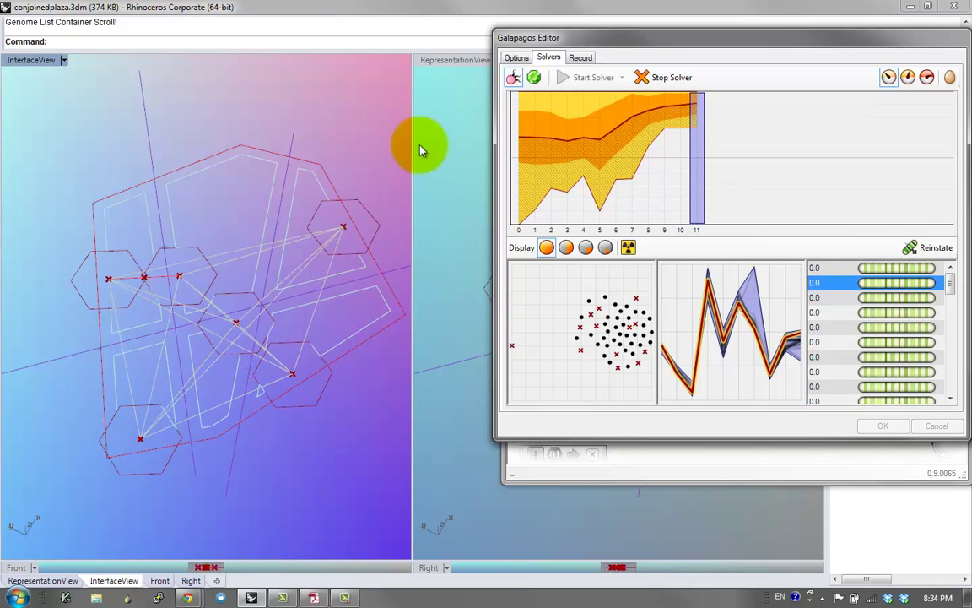
left_click(516, 57)
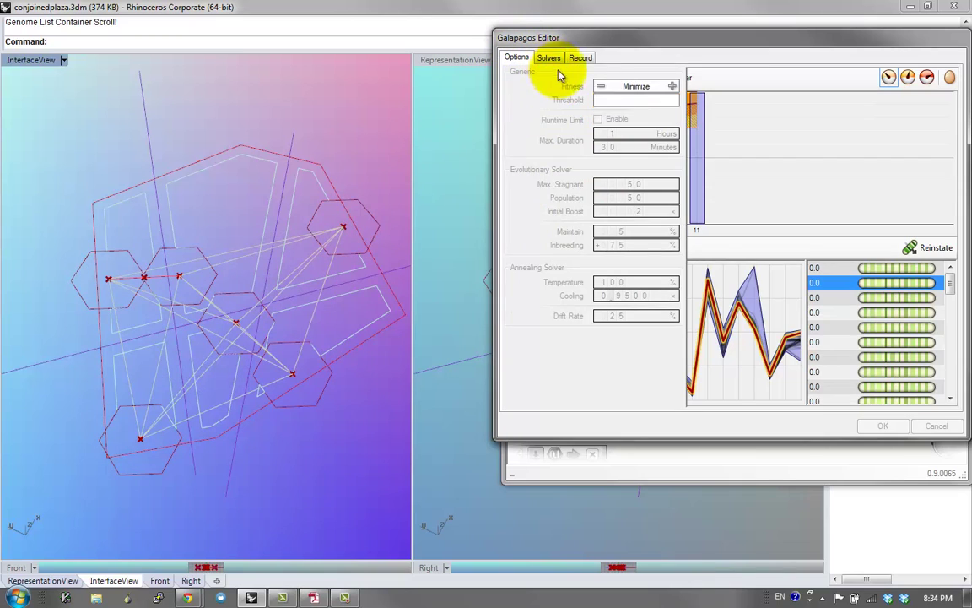
left_click(551, 59)
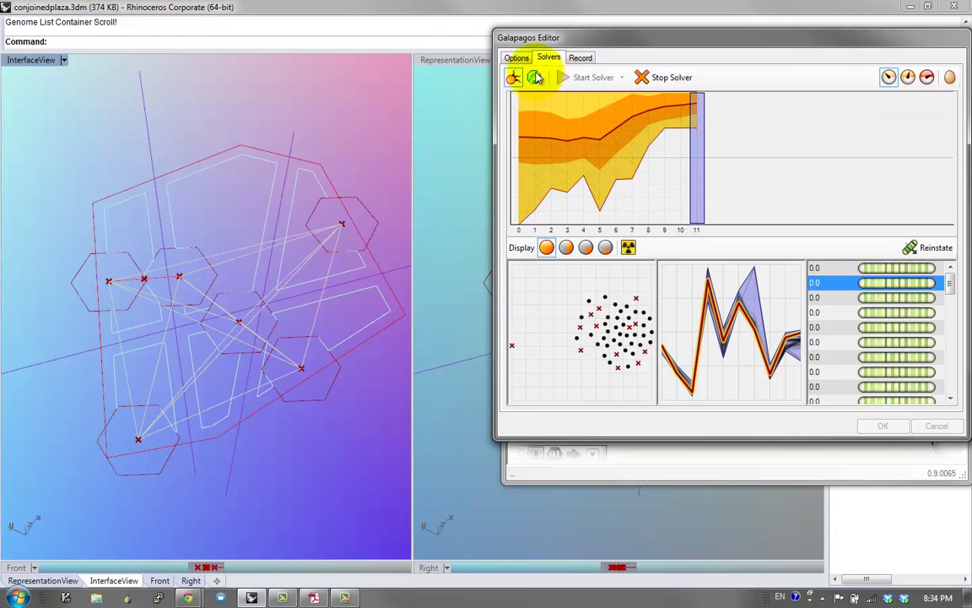
left_click(517, 57)
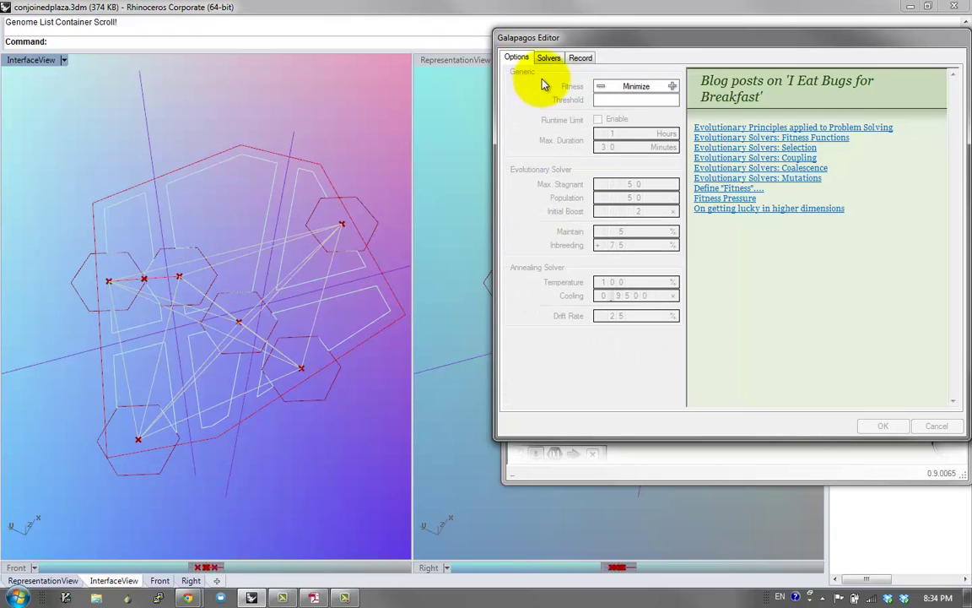
left_click(550, 59)
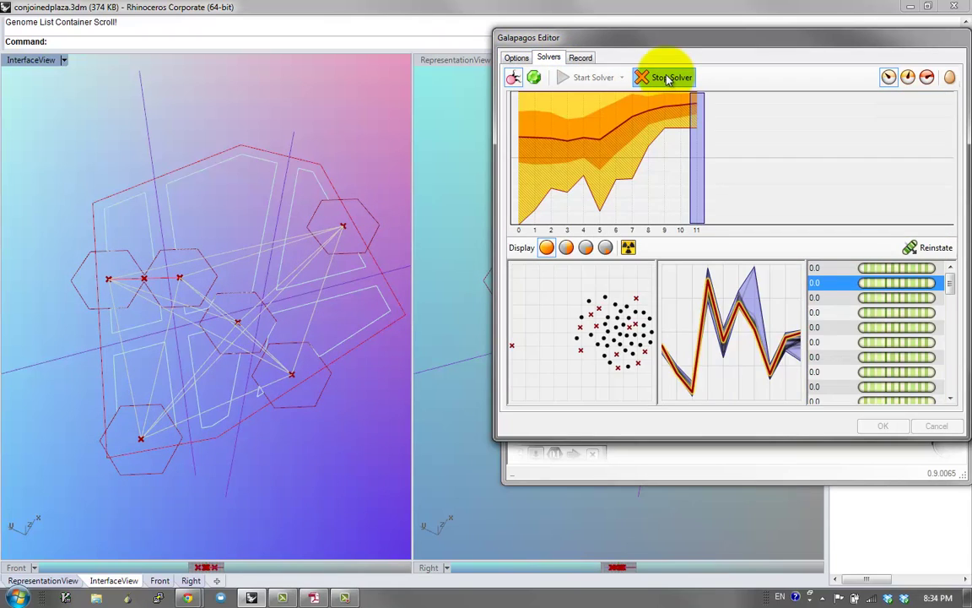
Step: Stop the solver, switch the Fitness option to maximize and restart the solver
left_click(646, 78)
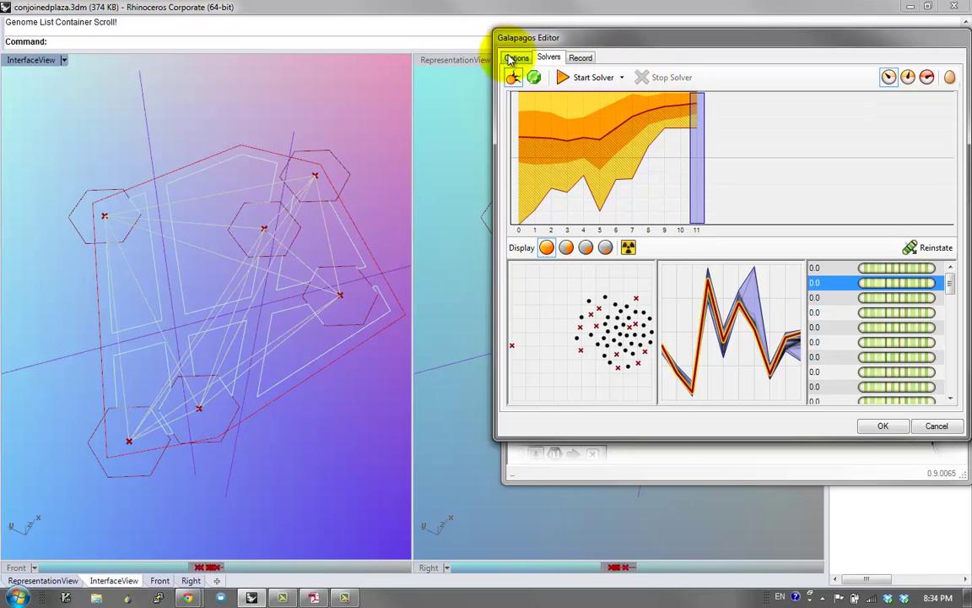
left_click(511, 58)
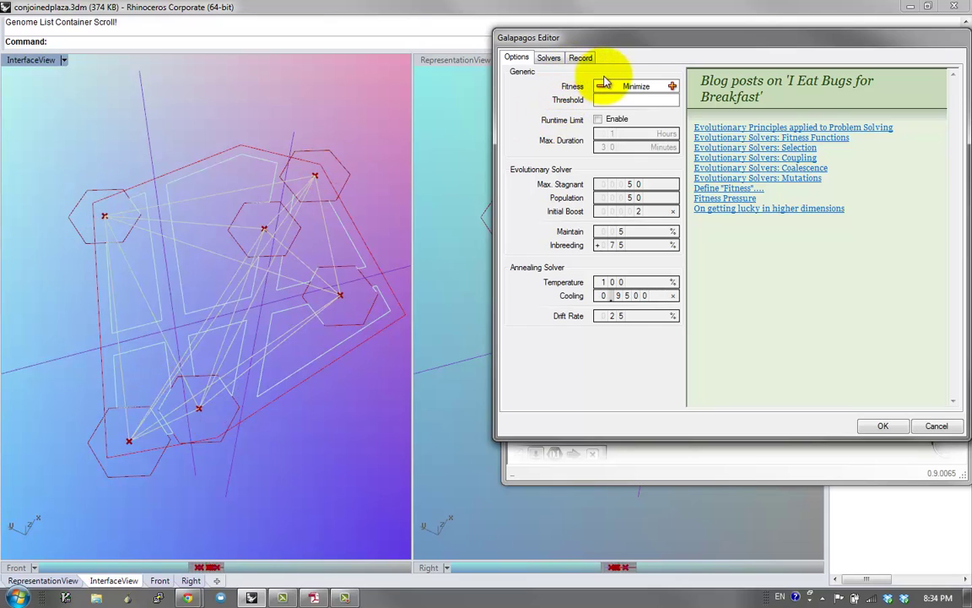
left_click(672, 86)
left_click(549, 57)
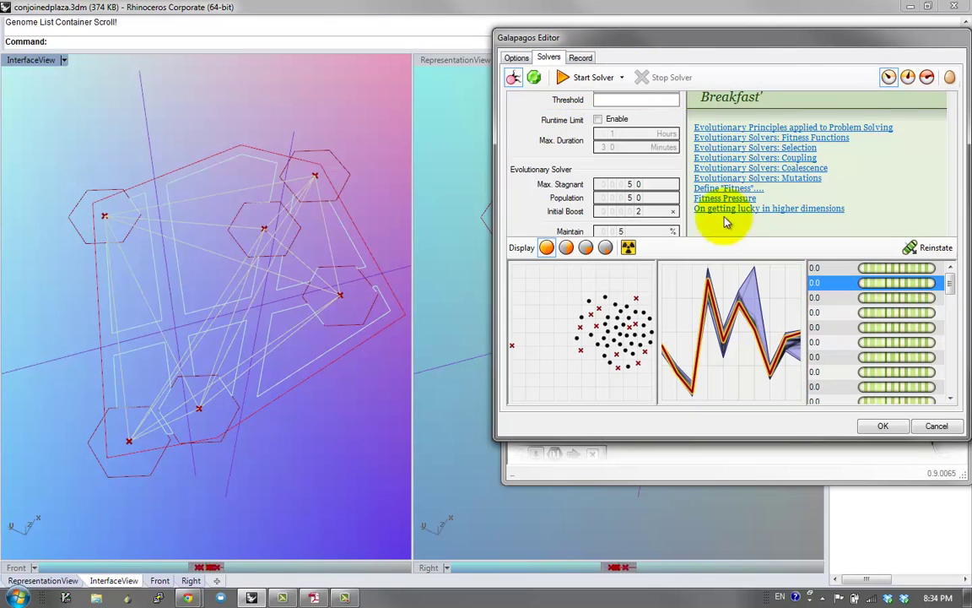
left_click(589, 78)
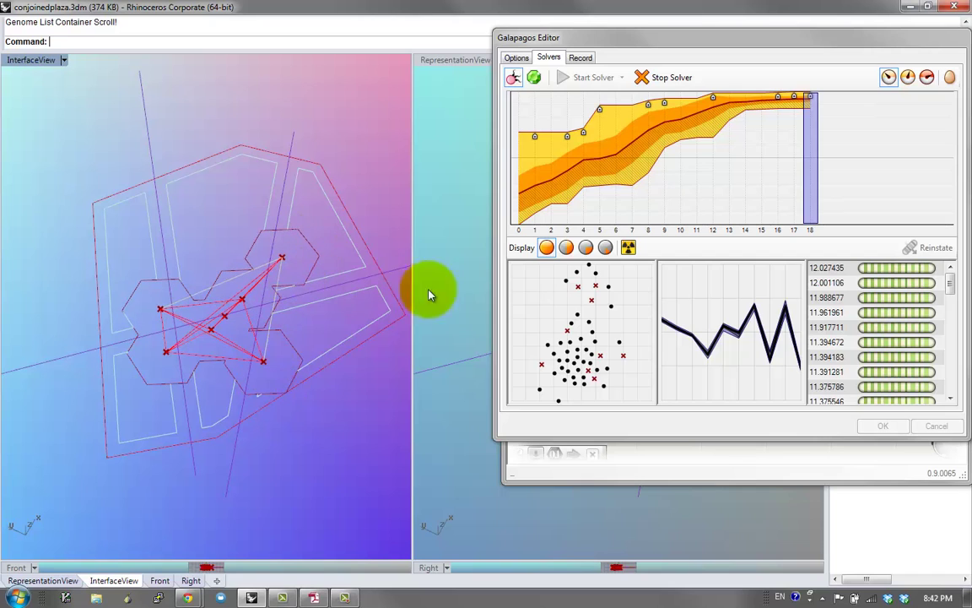
Step: Stop the solver, select the top-ranked genome and accept the Galapagos result
left_click(645, 78)
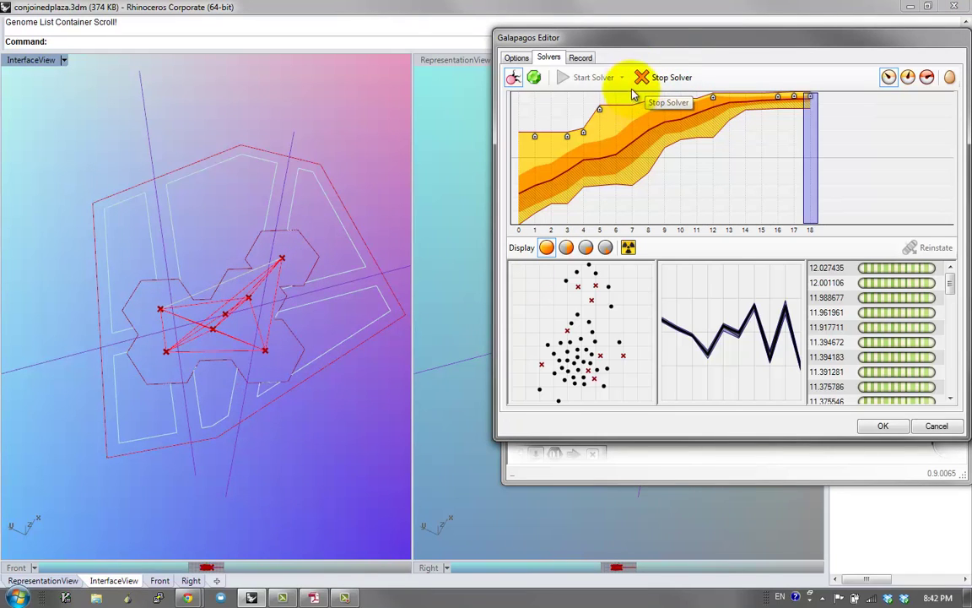
left_click(901, 269)
left_click(883, 426)
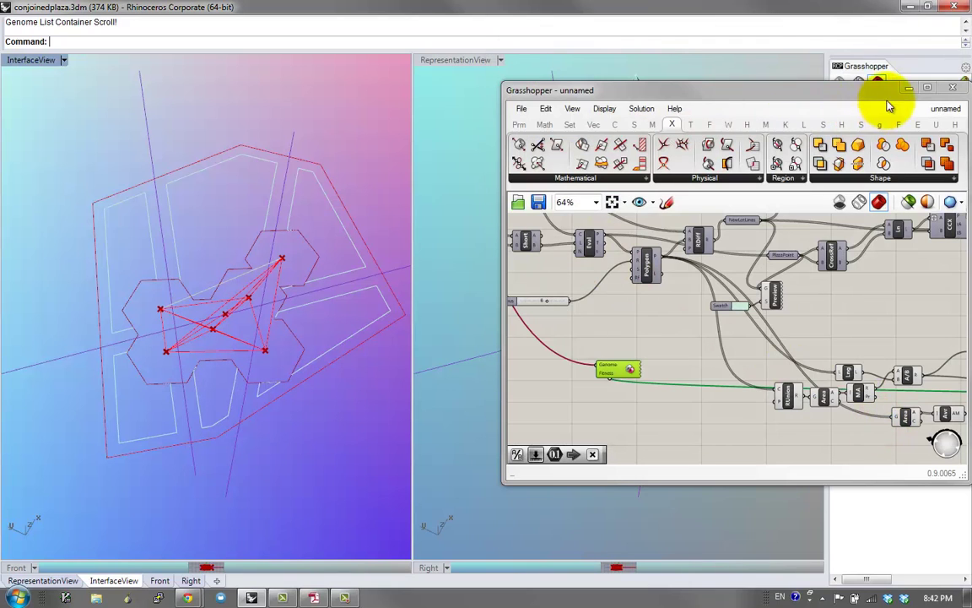
Step: Minimize the Grasshopper window and inspect the optimised plaza layout in both viewports
left_click(908, 89)
mouse_move(320, 303)
right_mouse_down()
mouse_move(313, 340)
mouse_move(305, 306)
right_mouse_up()
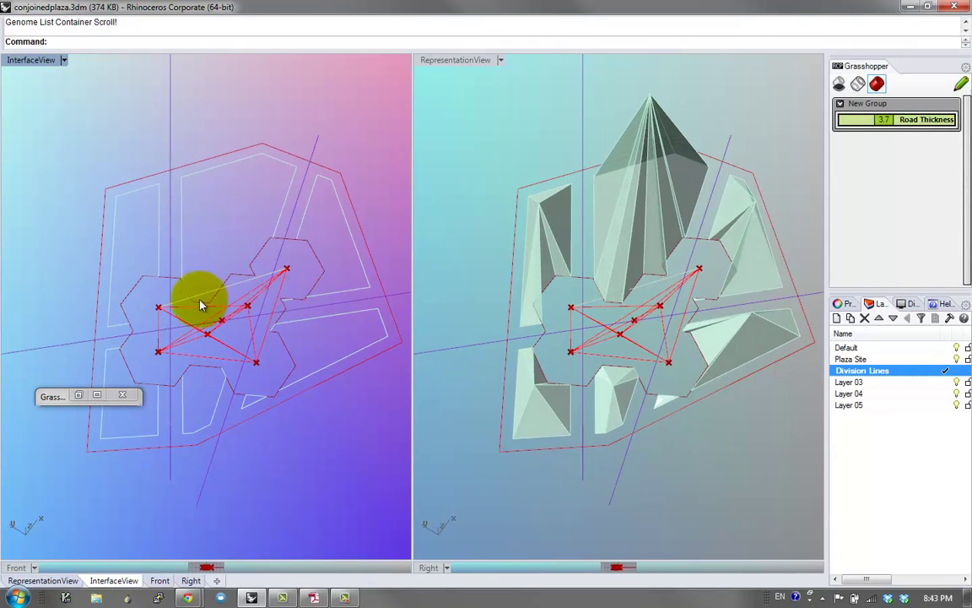
Step: Restore the Grasshopper window at reduced size and place it so the Rhino viewports stay visible
right_click_drag(218, 345, 174, 341)
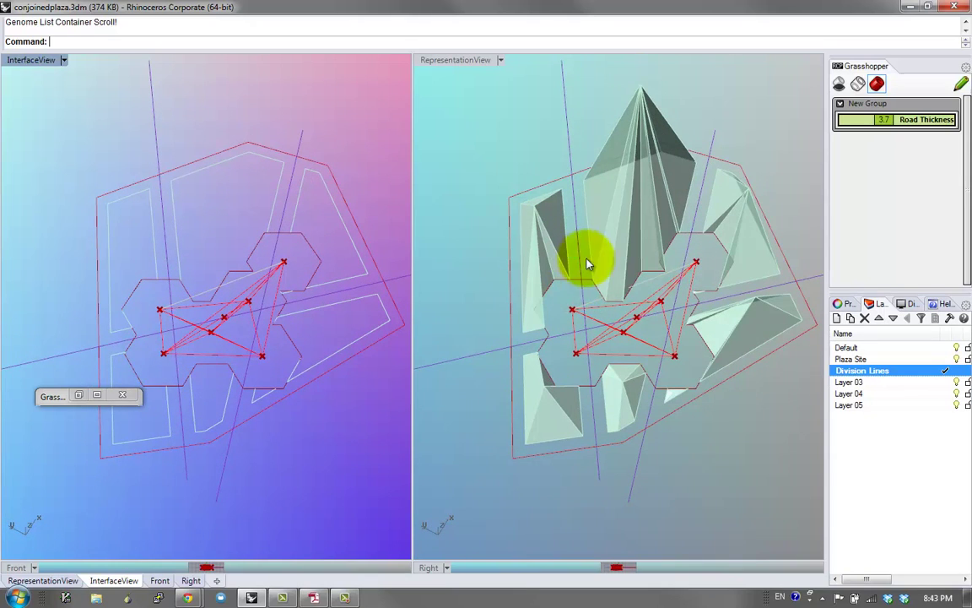
left_click(97, 395)
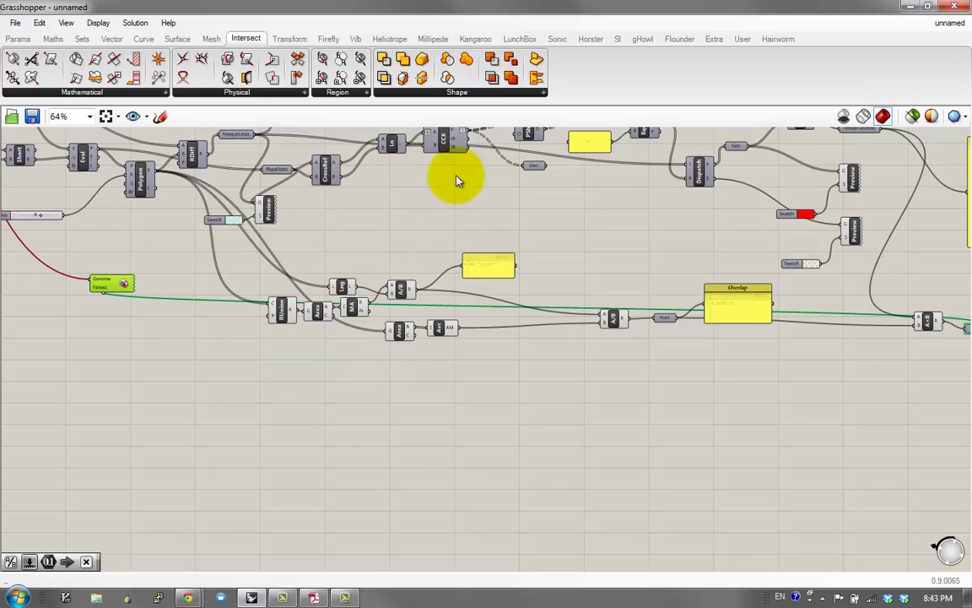
left_click(928, 6)
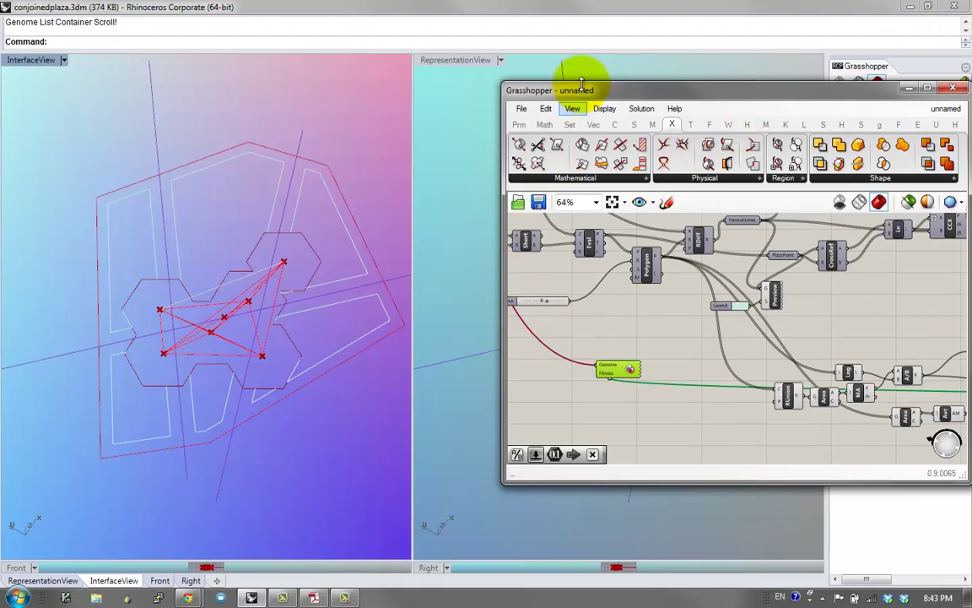
left_click_drag(582, 89, 732, 165)
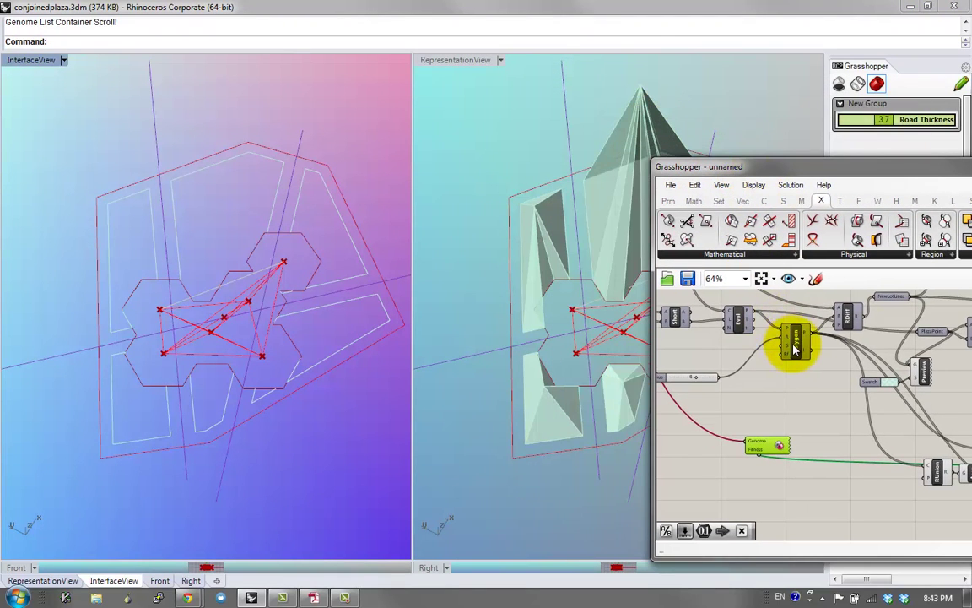
Step: Preview only the Polygon component's plaza hexagons, restore the full preview and move Grasshopper clear of the viewports
left_click(794, 341)
left_click_drag(885, 175, 743, 197)
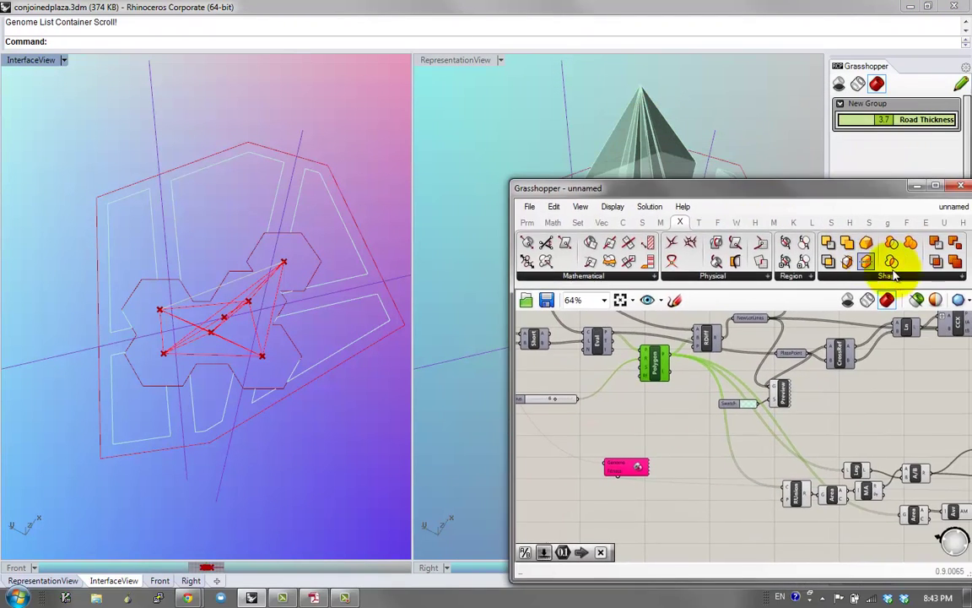
left_click(917, 300)
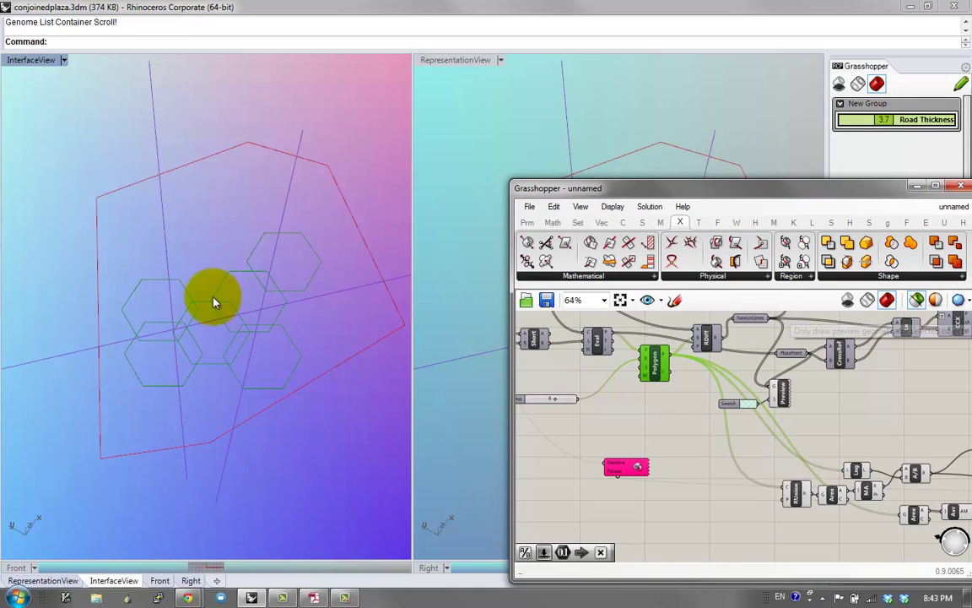
left_click(918, 299)
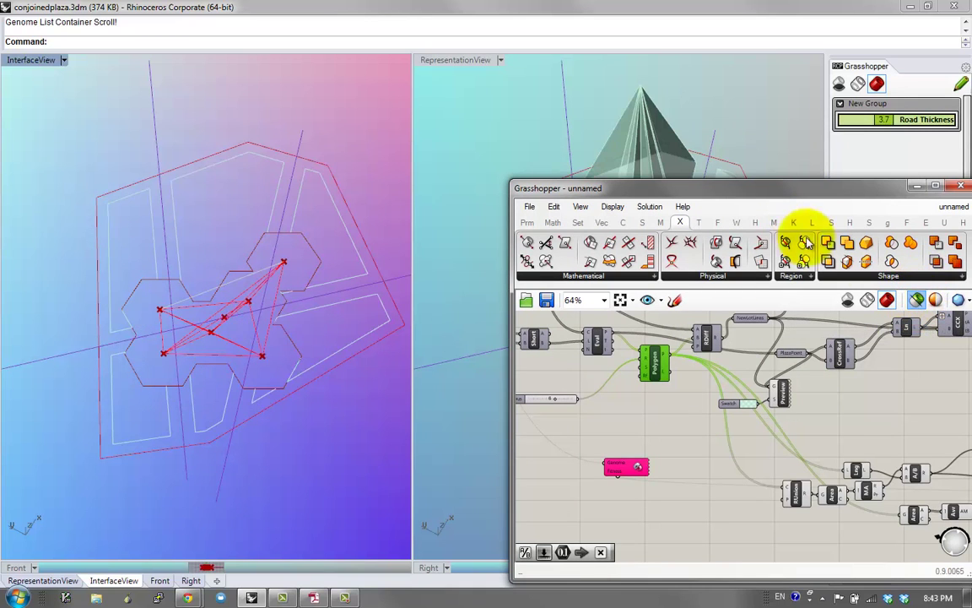
left_click_drag(731, 191, 821, 435)
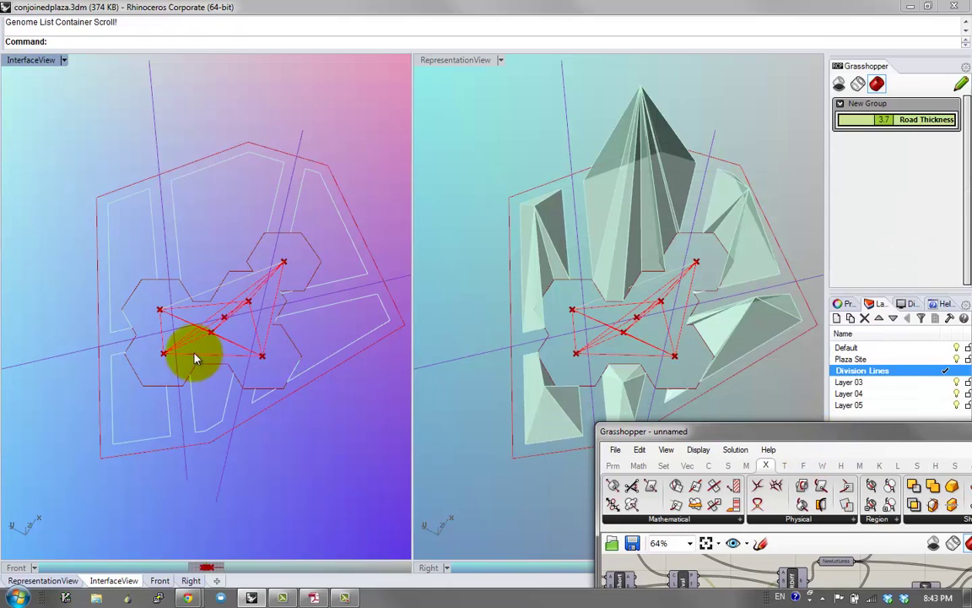
Step: Examine the optimised plaza outline, its centre points and the surrounding building masses from several angles
right_click_drag(194, 359, 486, 293)
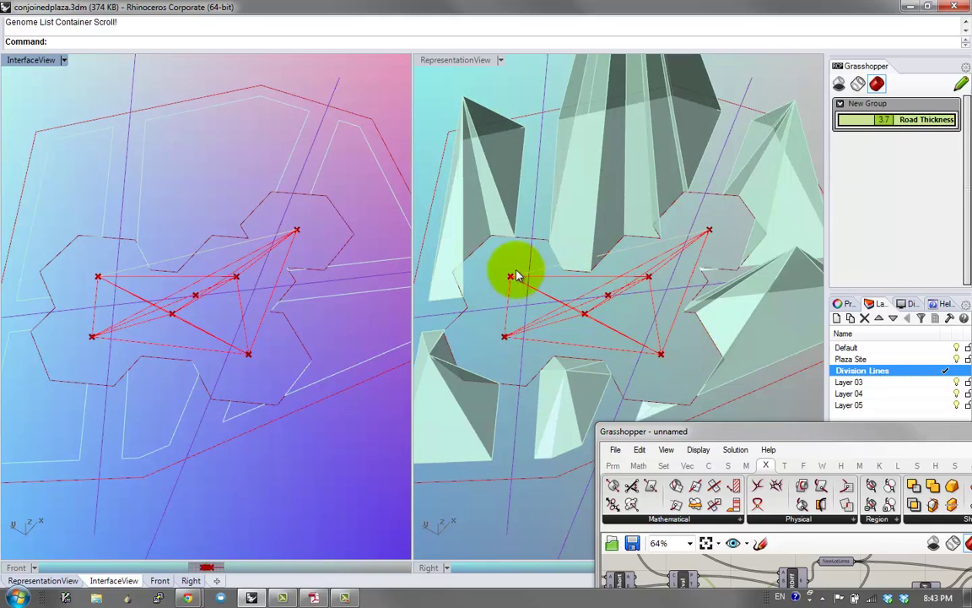
right_click_drag(269, 321, 191, 360)
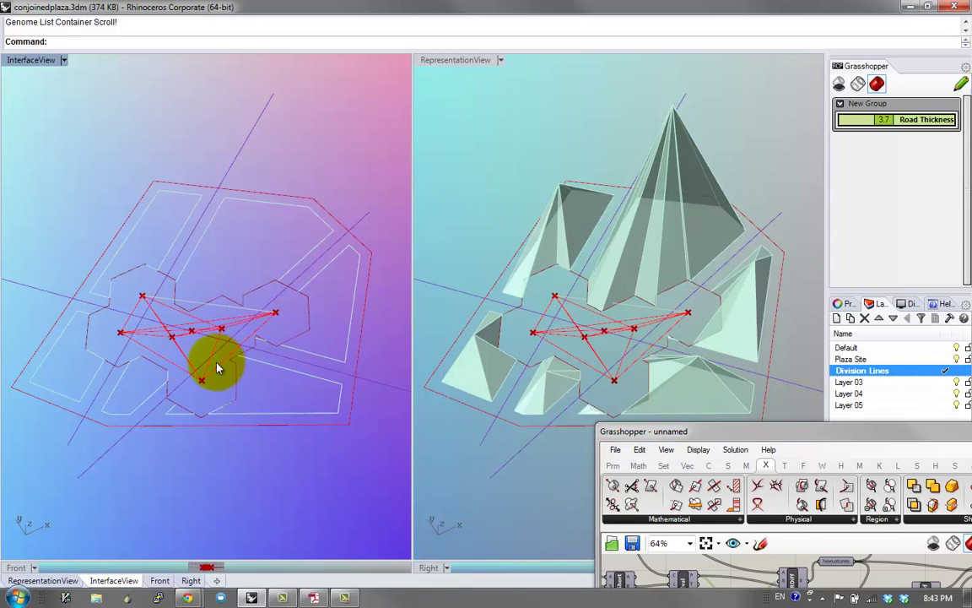
left_click_drag(644, 435, 711, 427)
left_click(193, 322)
right_click_drag(193, 322, 206, 392)
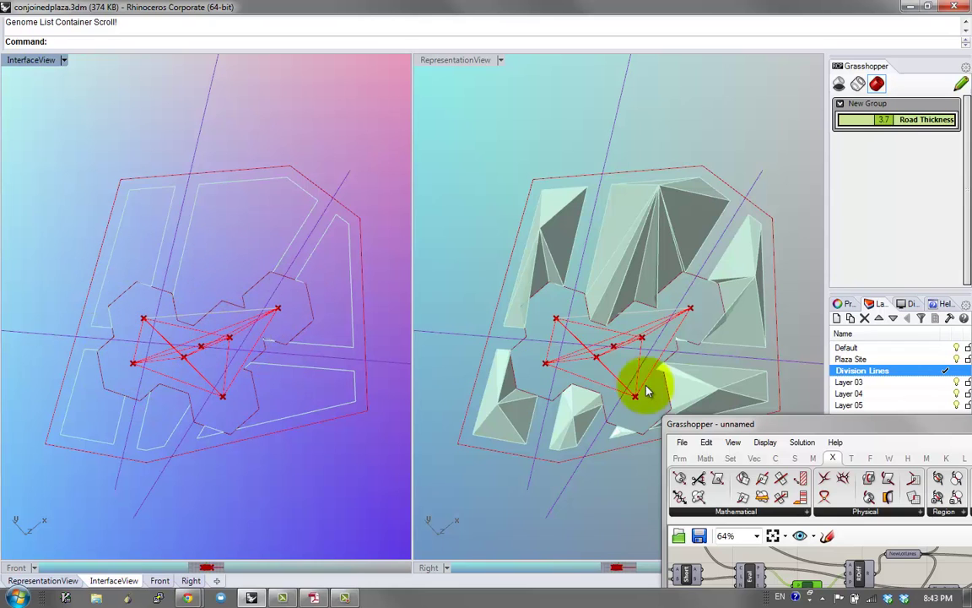
Step: Select the RUnion component in the definition to highlight the merged plaza boundary in both viewports
left_click_drag(738, 423, 698, 236)
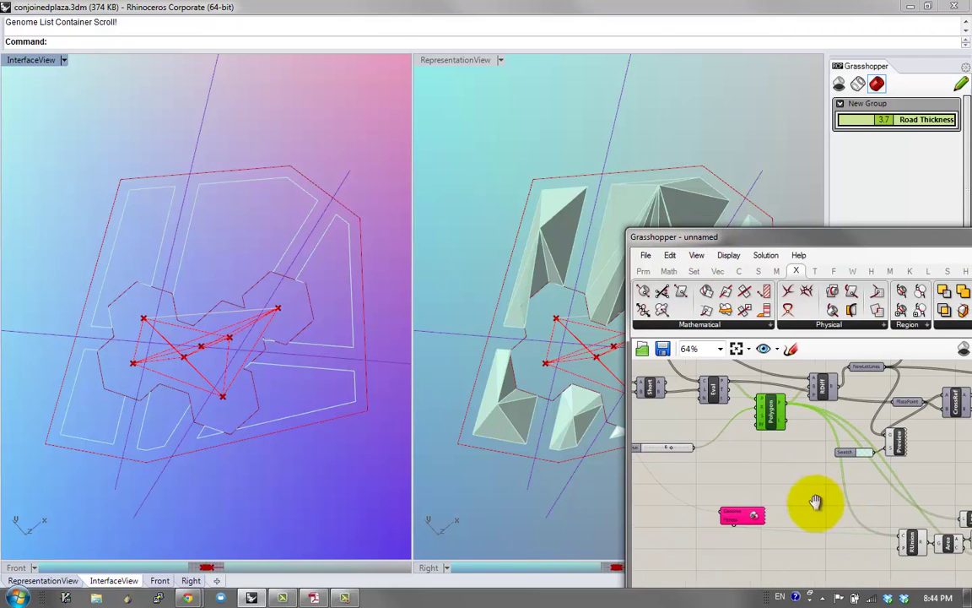
right_click_drag(815, 502, 763, 484)
left_click(890, 525)
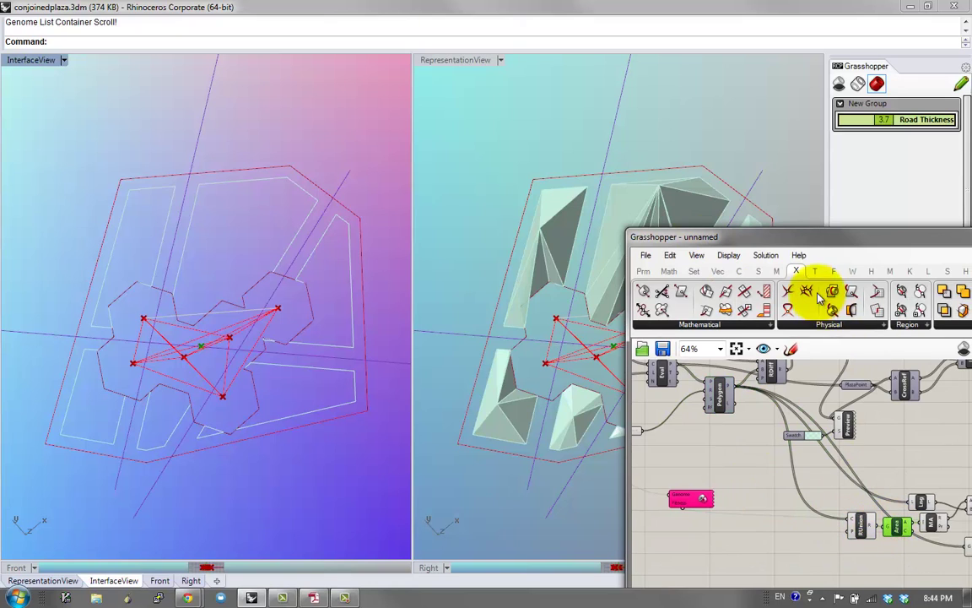
left_click(861, 524)
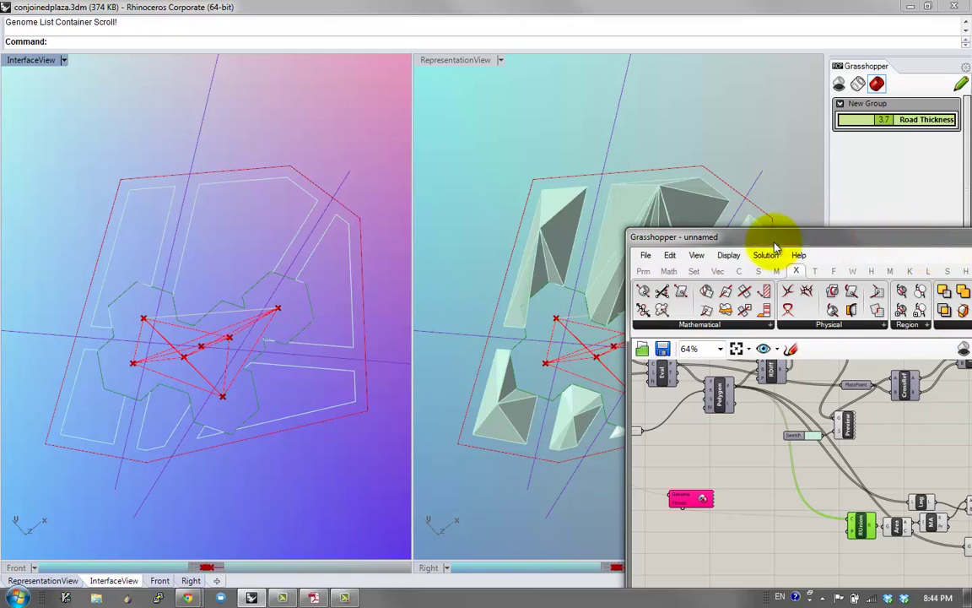
left_click_drag(720, 245, 875, 238)
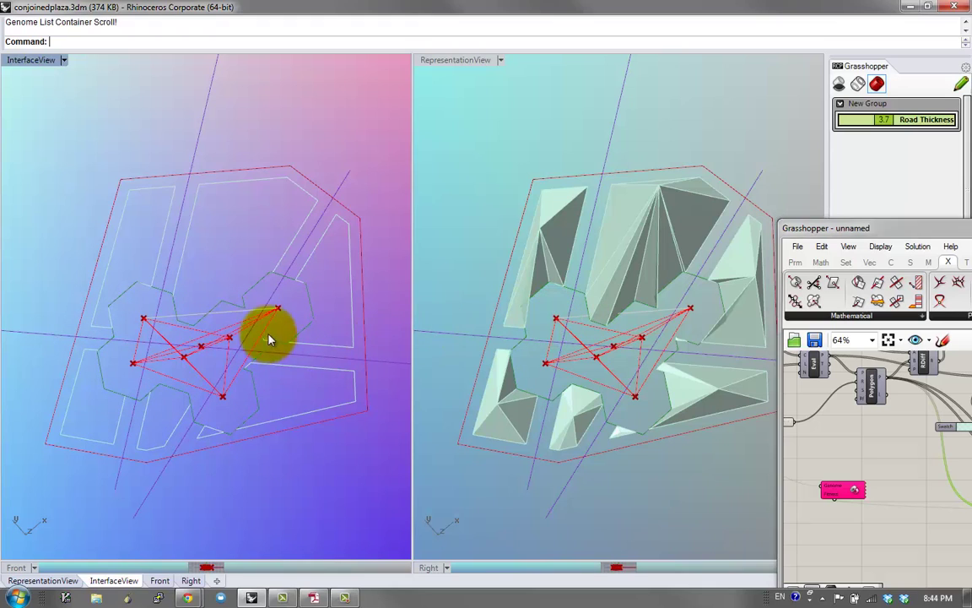
Step: Inspect the highlighted merged plaza boundary against the building masses from different angles, keeping the Grasshopper window out of the way
right_click_drag(262, 317, 237, 308)
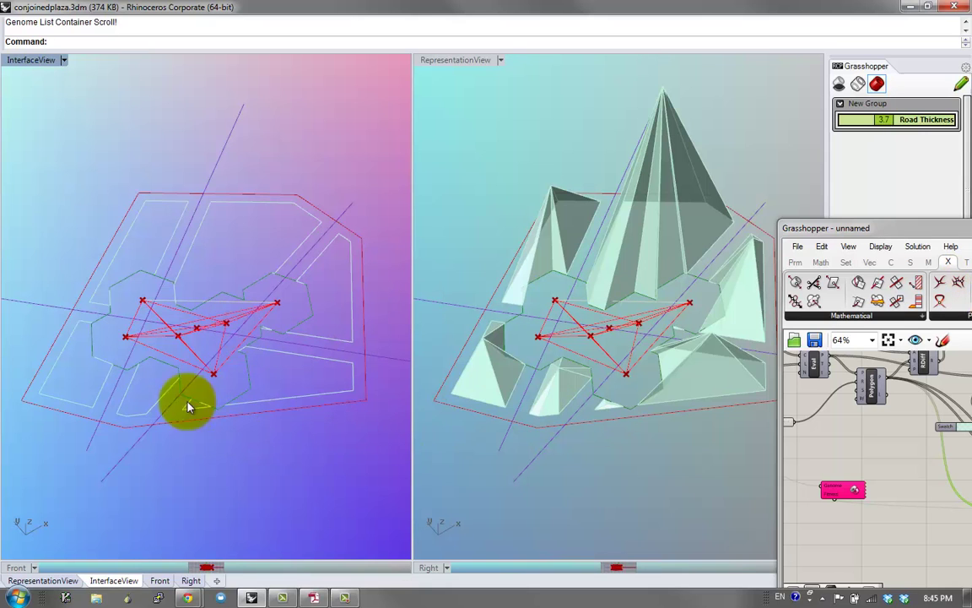
right_click_drag(189, 406, 171, 340)
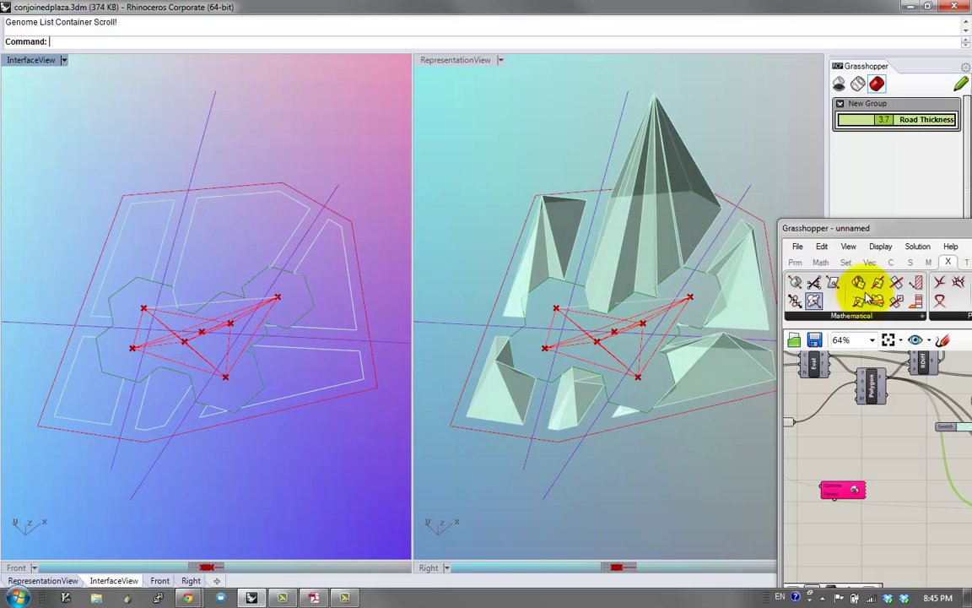
left_click_drag(885, 225, 796, 171)
left_click(744, 152)
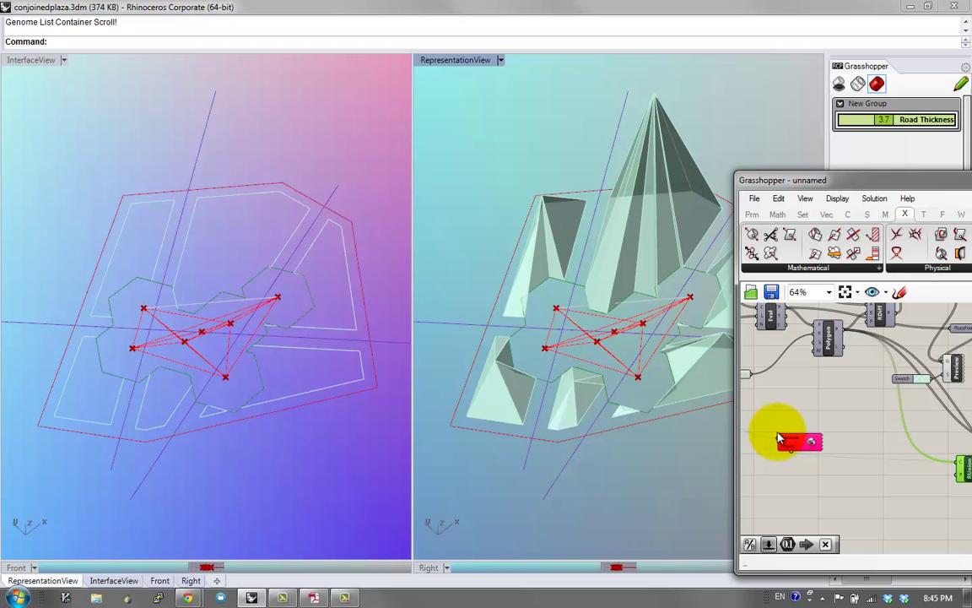
right_click_drag(118, 323, 207, 399)
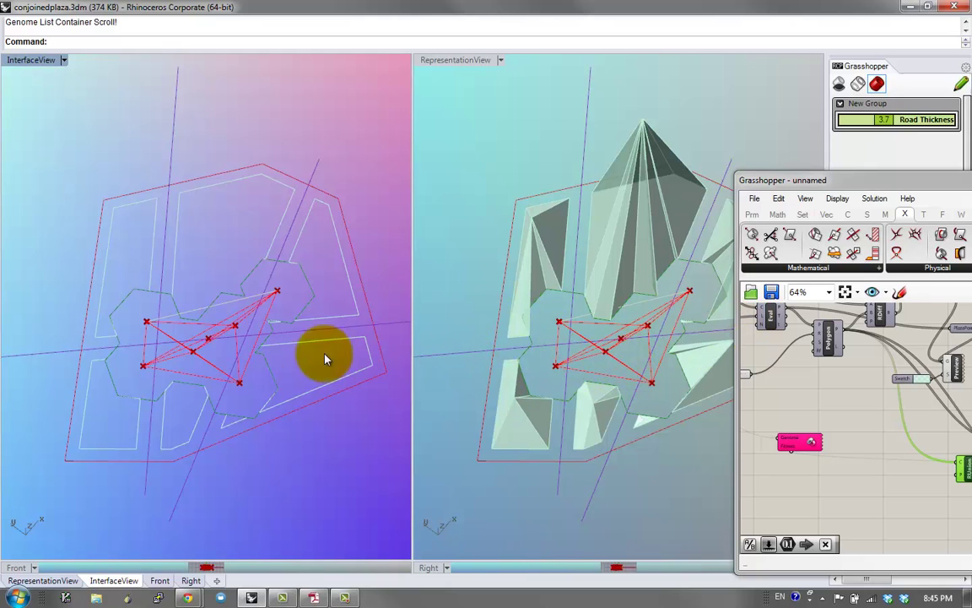
right_click_drag(326, 359, 299, 332)
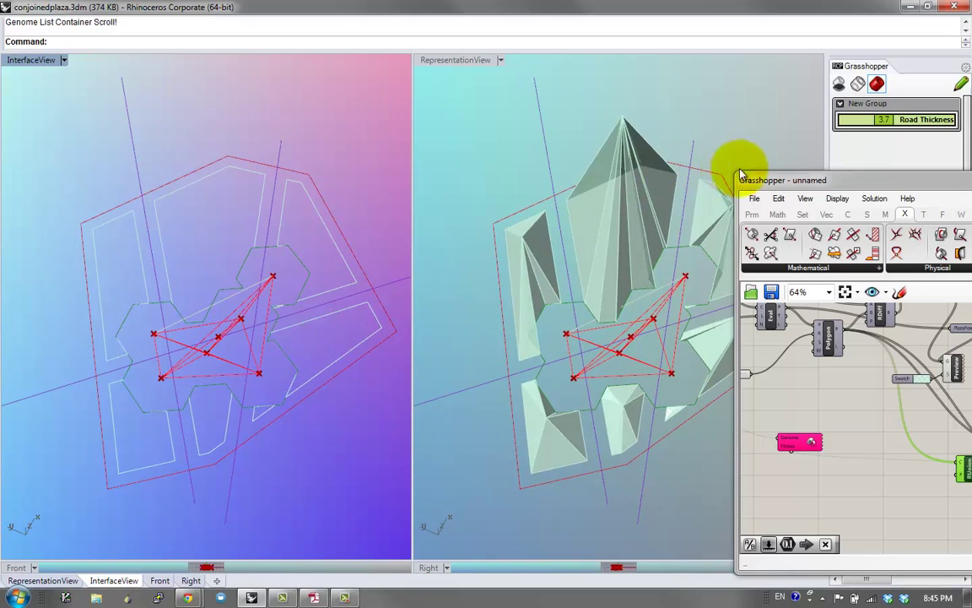
left_click(781, 181)
left_click_drag(822, 191, 876, 207)
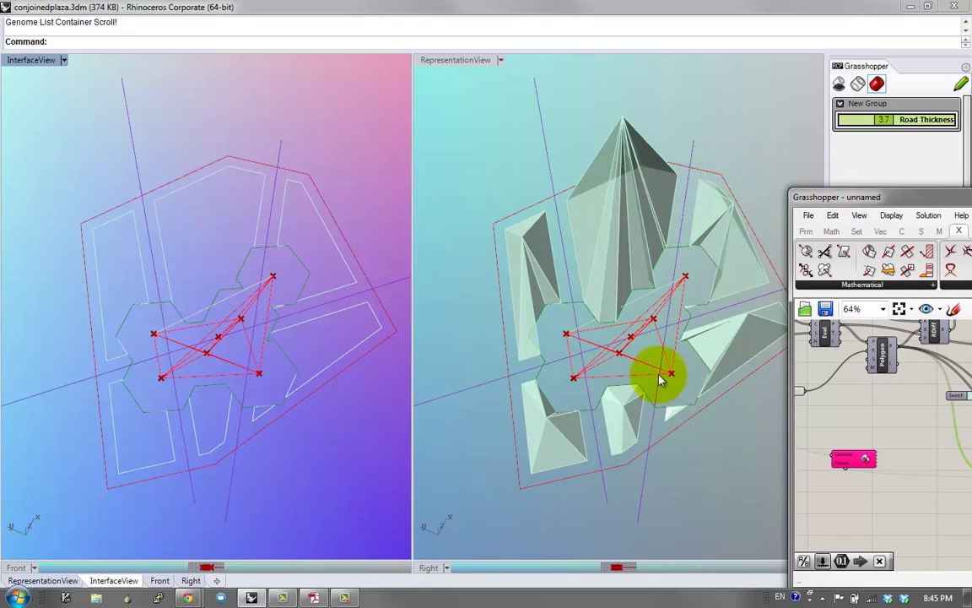
right_click_drag(222, 354, 110, 380)
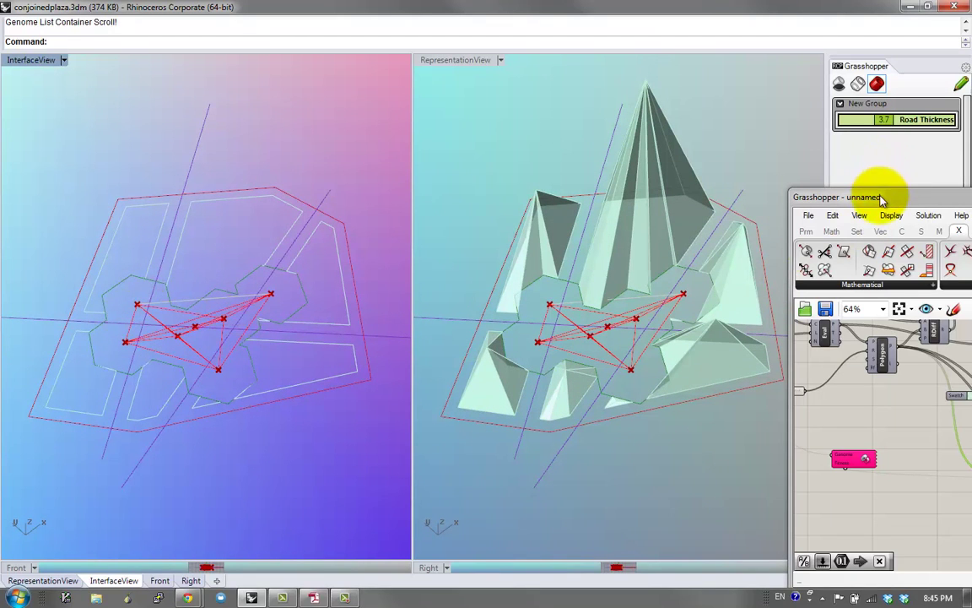
left_click_drag(797, 196, 635, 330)
left_click_drag(743, 240, 792, 195)
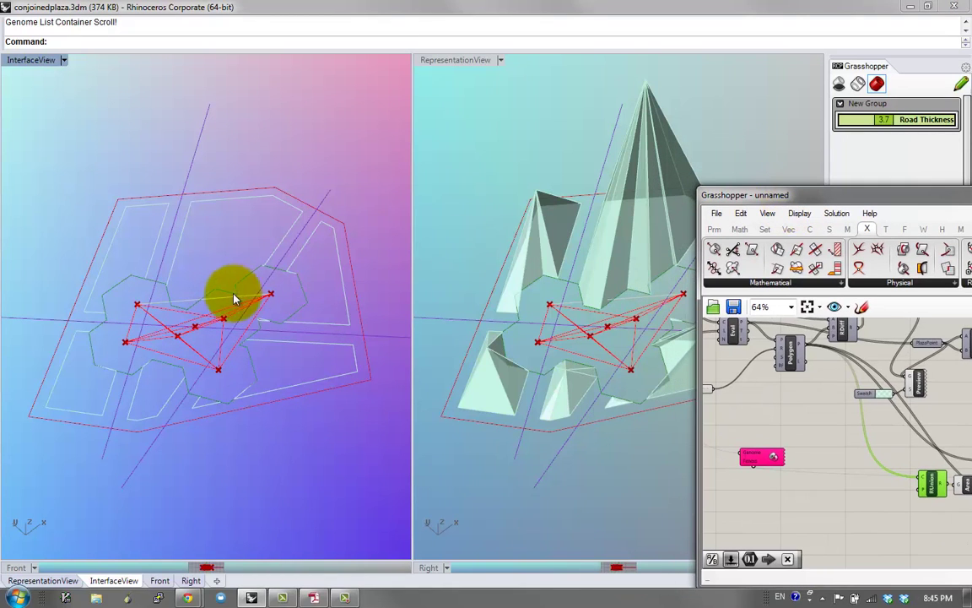
right_click_drag(210, 304, 206, 341)
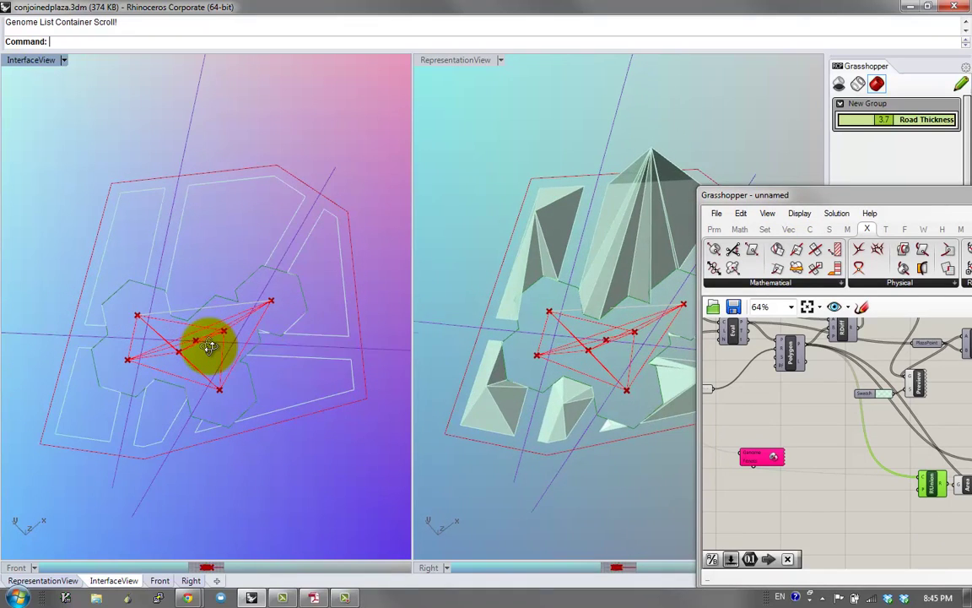
left_click_drag(775, 196, 866, 202)
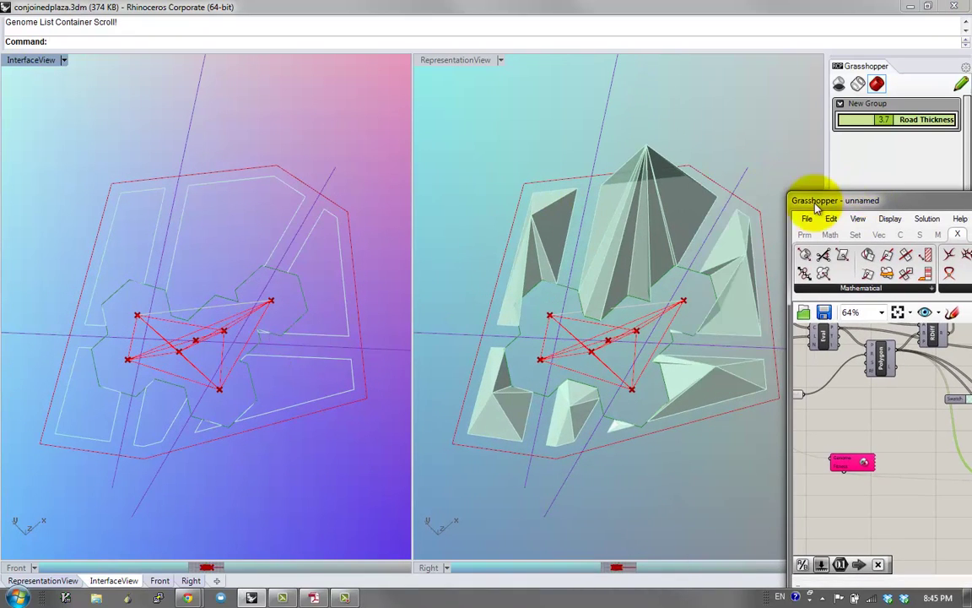
right_click_drag(244, 338, 189, 288)
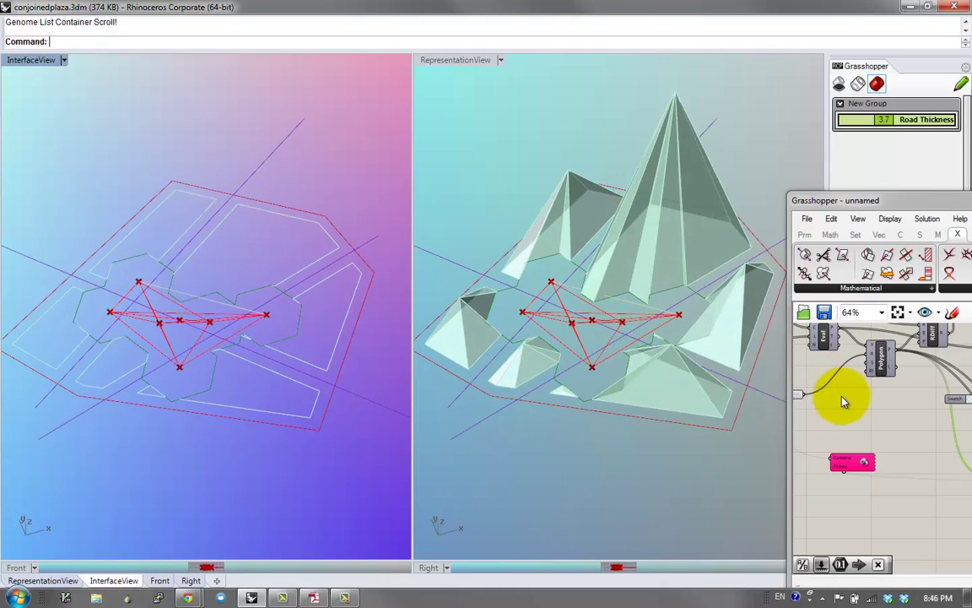
mouse_move(239, 306)
right_mouse_down()
mouse_move(247, 327)
mouse_move(239, 315)
right_mouse_up()
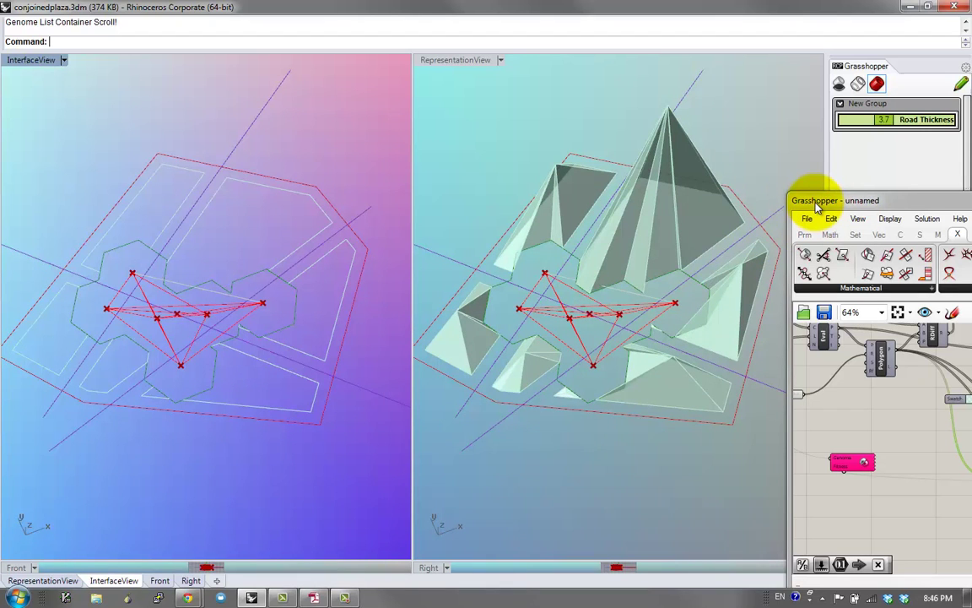
right_click_drag(215, 344, 740, 206)
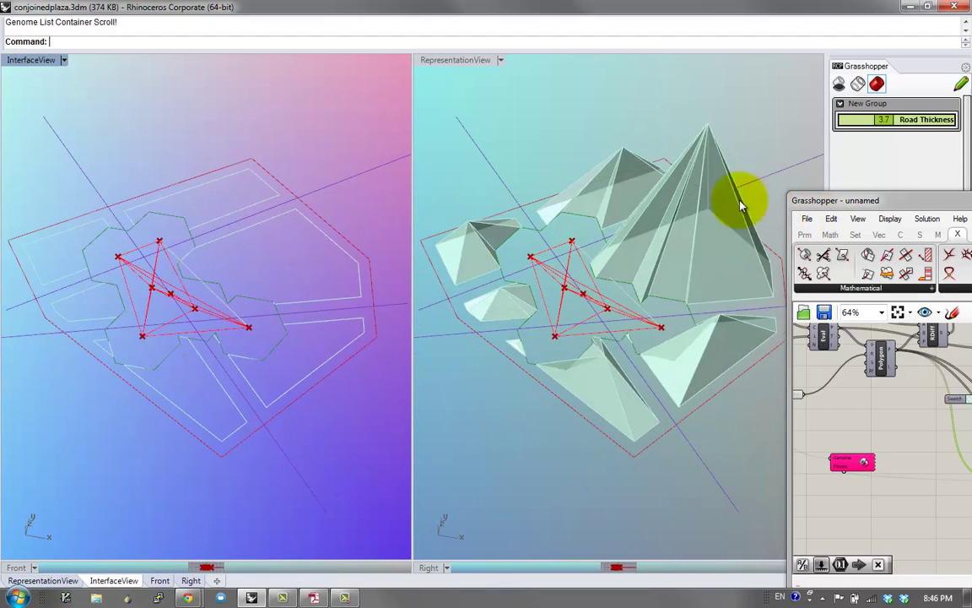